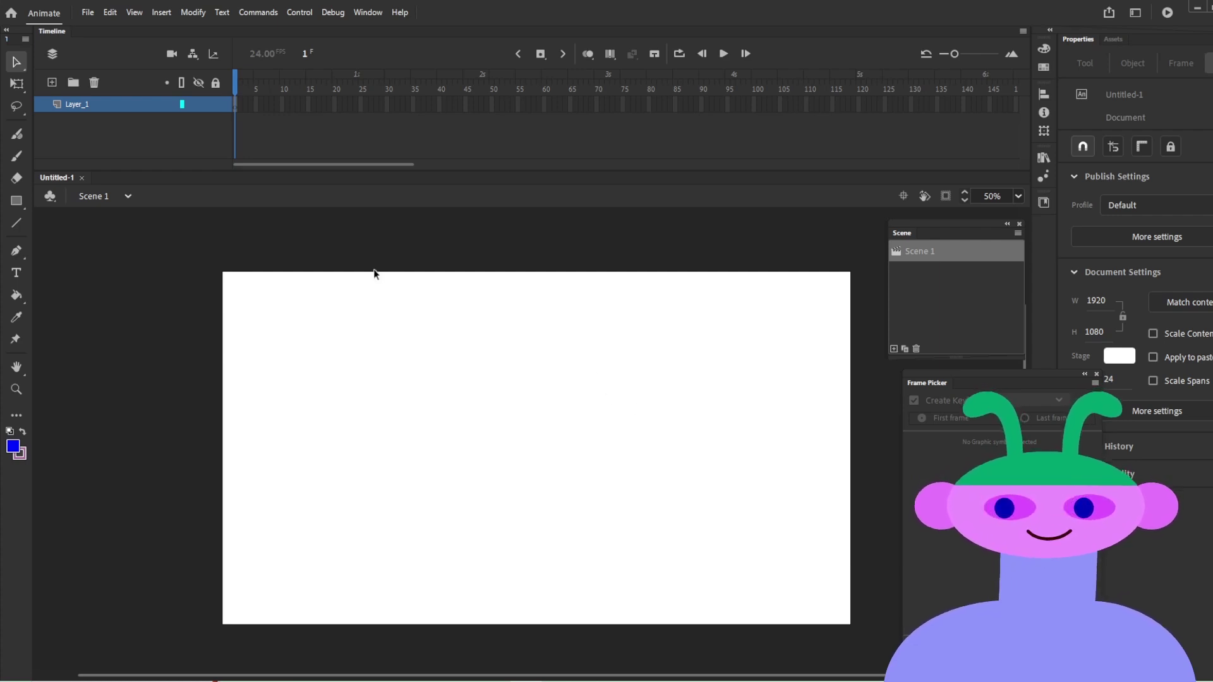
Step: Extend Layer_1 to frame 97 and return to frame 1
{"action": "left_click", "coordinate": [487, 105]}
{"action": "key", "text": "F5"}
{"action": "left_click_drag", "start_coordinate": [475, 91], "coordinate": [542, 93]}
{"action": "left_click", "coordinate": [632, 105]}
{"action": "key", "text": "F5"}
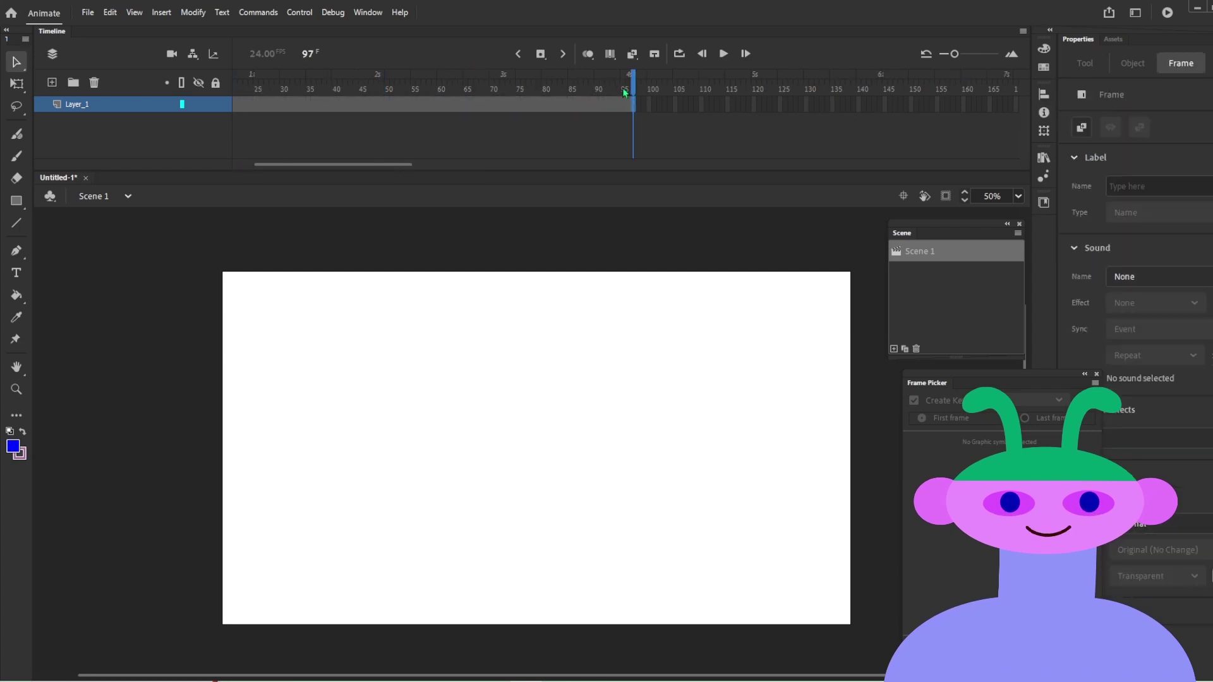
{"action": "left_click_drag", "start_coordinate": [632, 91], "coordinate": [4, 199]}
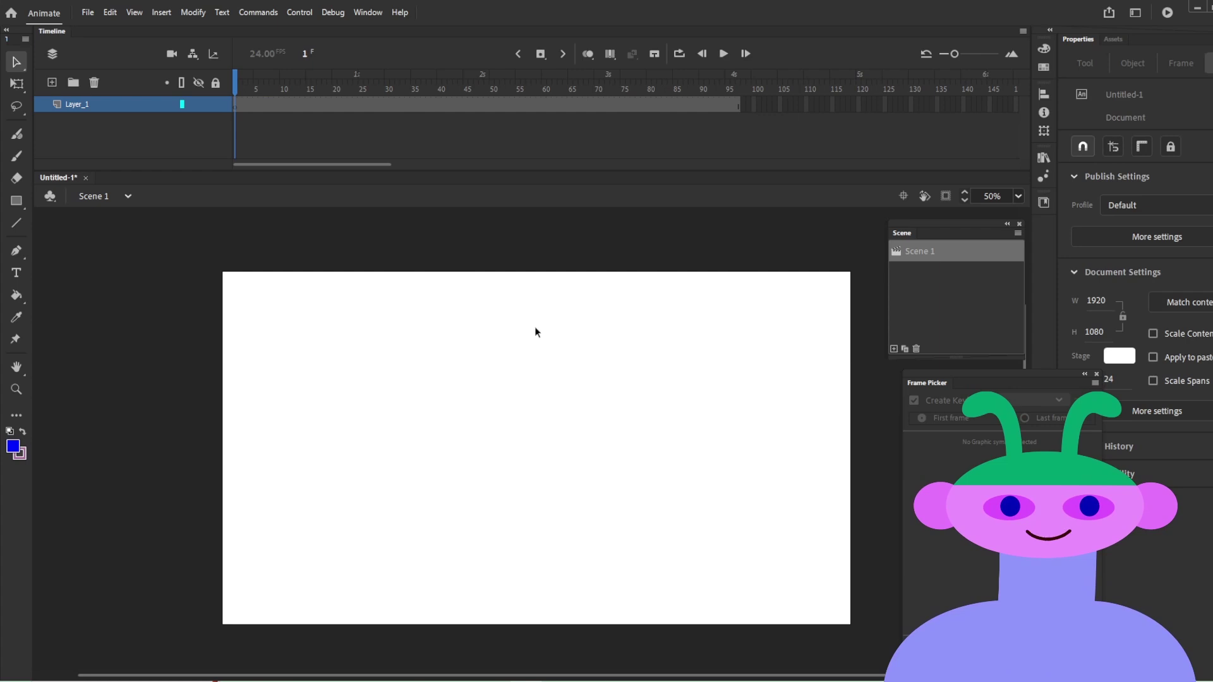
Step: Draw a blue circle about 333 px in diameter slightly above the middle of the stage
{"action": "key", "text": "o"}
{"action": "left_click_drag", "start_coordinate": [488, 350], "coordinate": [597, 461]}
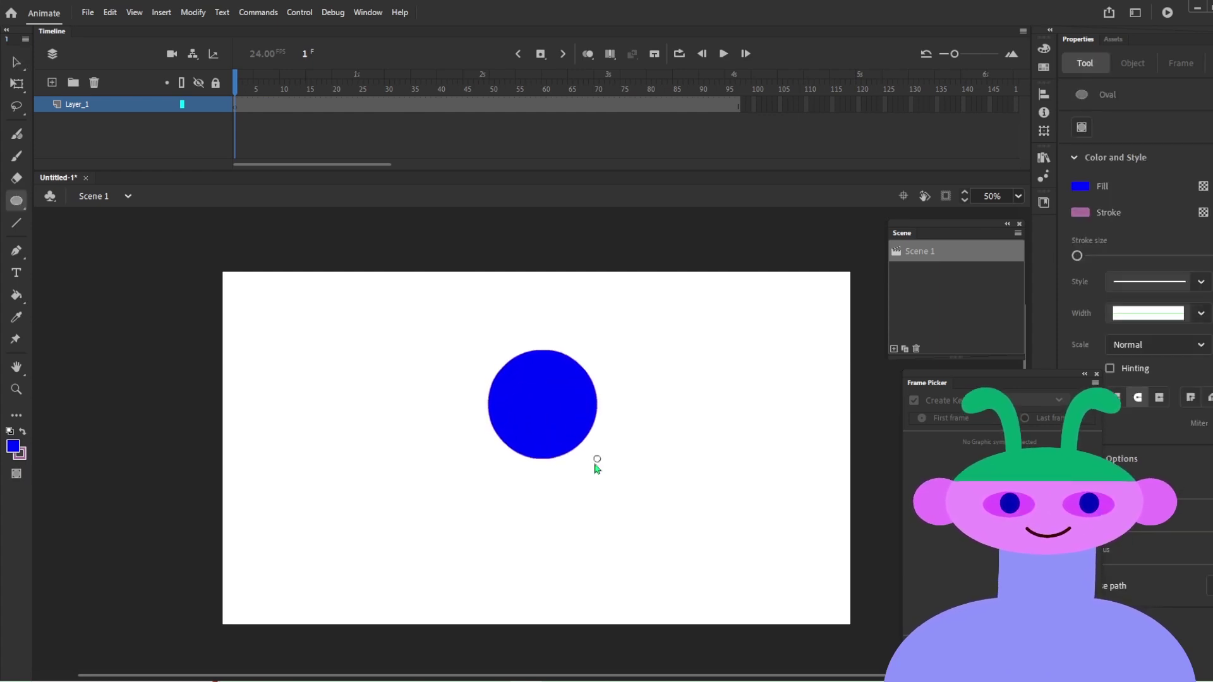
{"action": "key", "text": "v"}
{"action": "left_click", "coordinate": [542, 406]}
{"action": "left_click", "coordinate": [752, 570]}
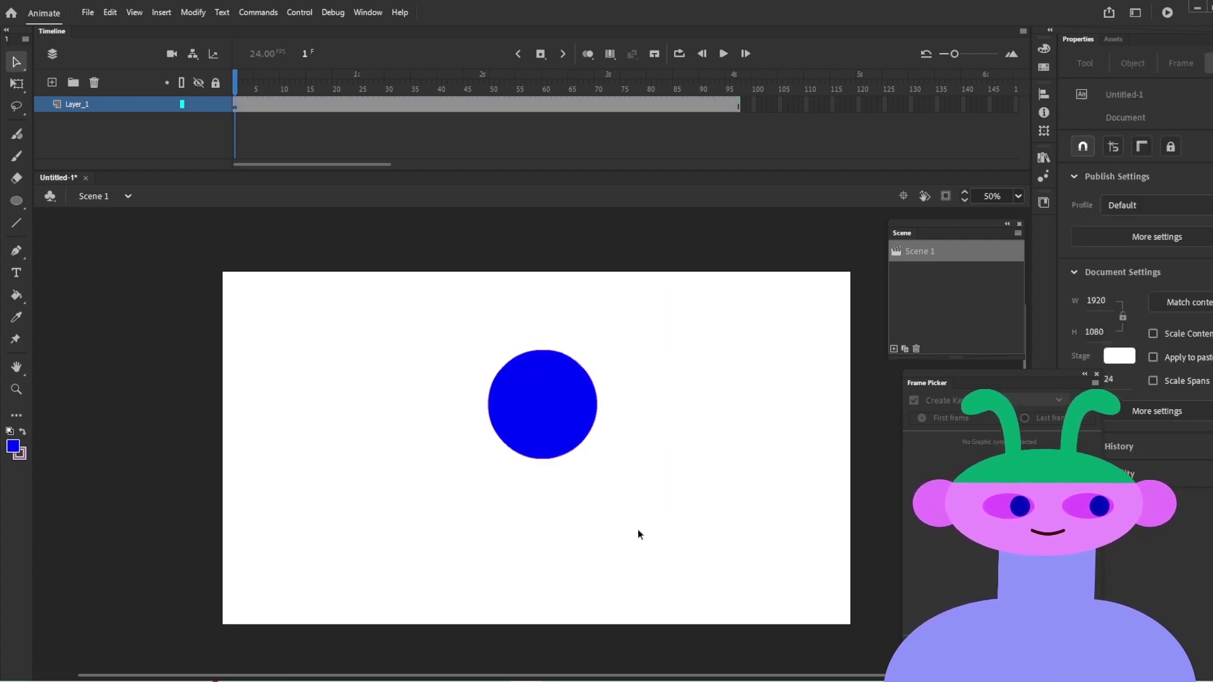
Step: Convert the circle's fill and outline into a Graphic symbol named 동그라미
{"action": "left_click_drag", "start_coordinate": [632, 531], "coordinate": [362, 232]}
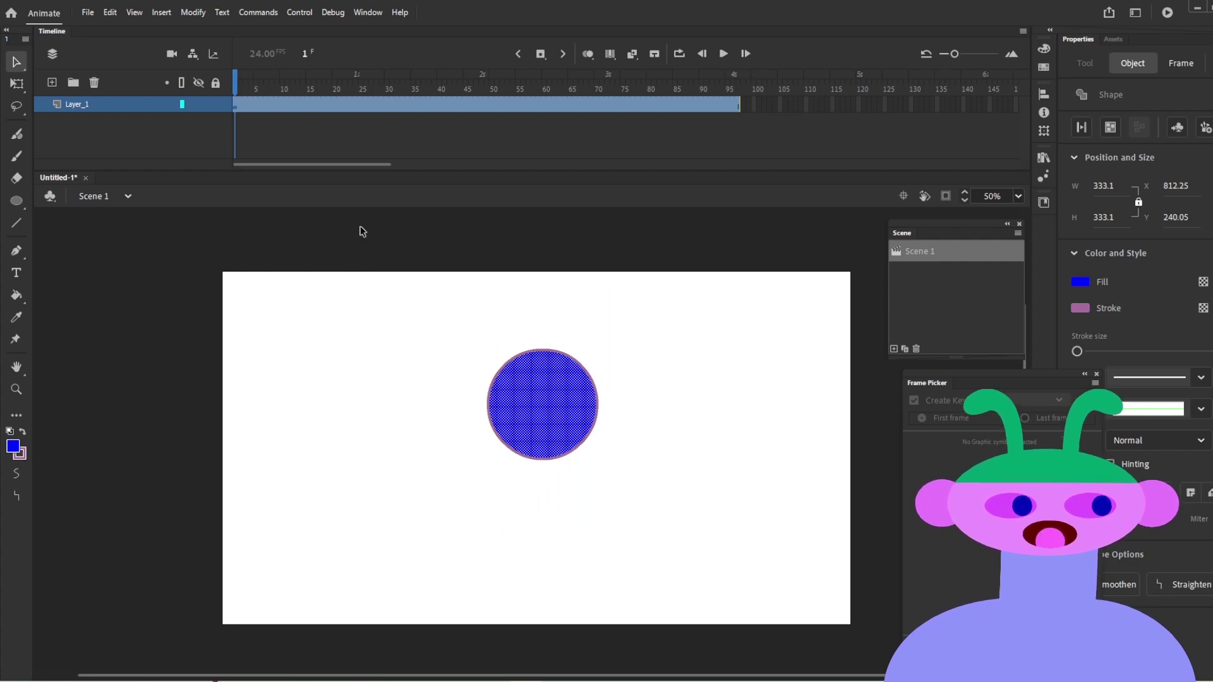
{"action": "key", "text": "F8"}
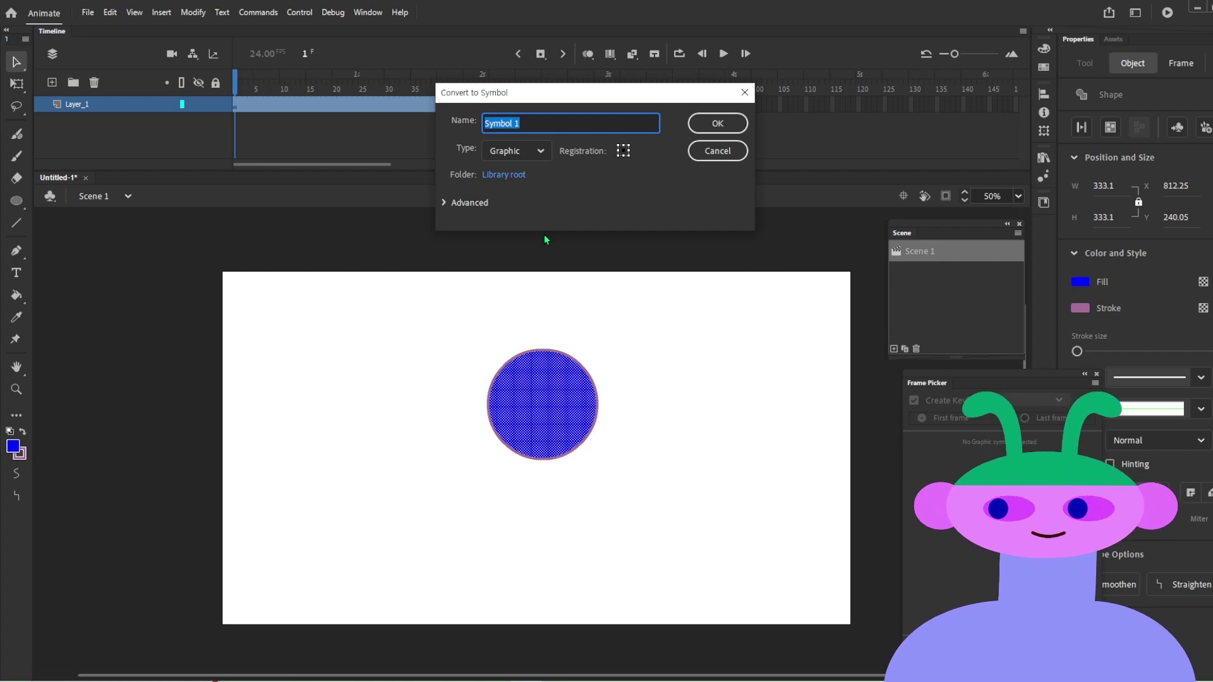
{"action": "type", "text": "eh"}
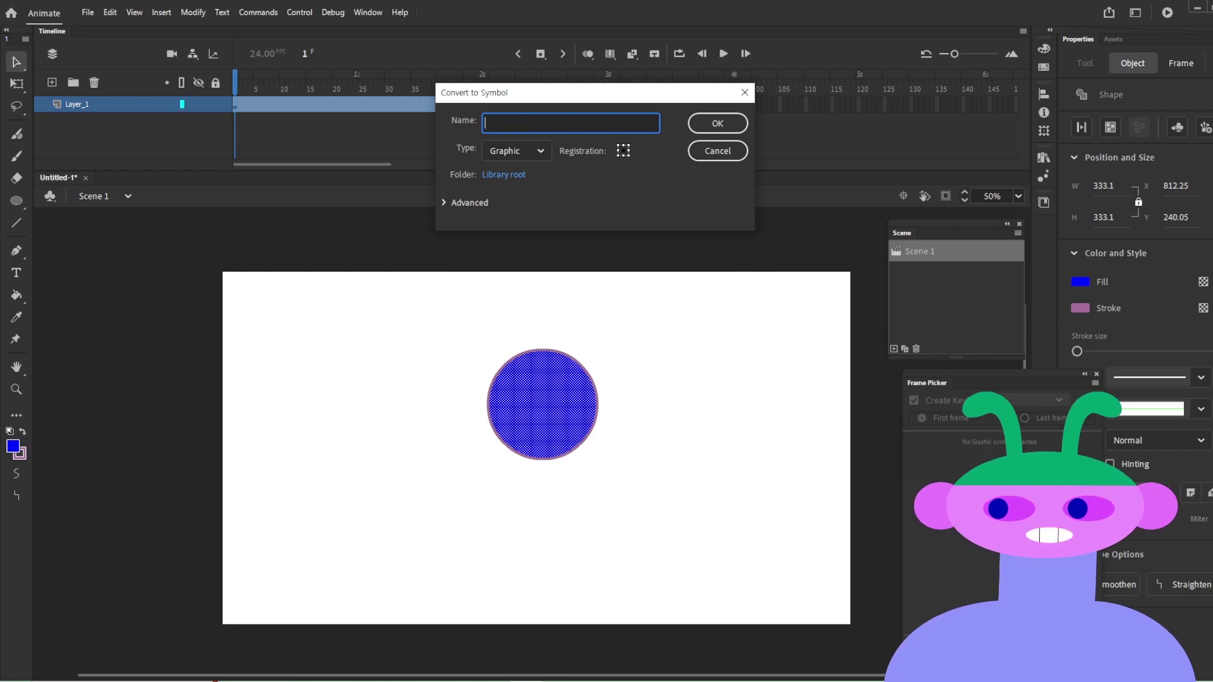
{"action": "type", "text": "drmfkal"}
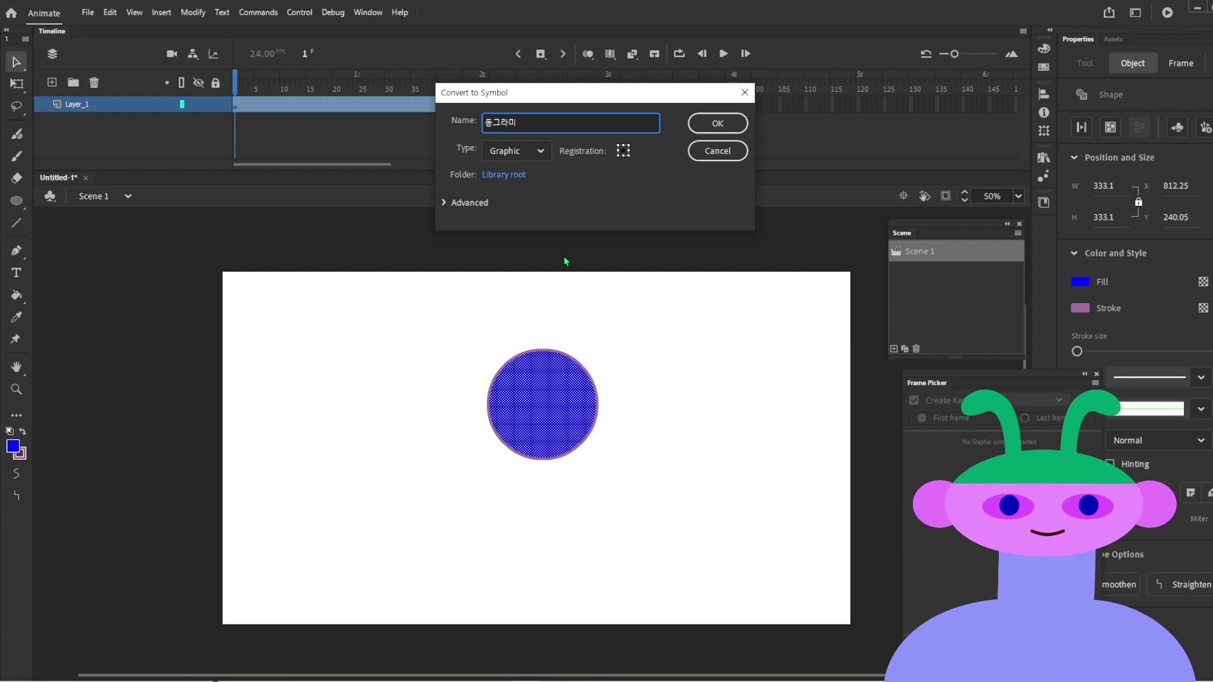
{"action": "left_click", "coordinate": [708, 129]}
Step: Move the circle instance to the left half of the stage and place a duplicate at the same height to its right
{"action": "left_click_drag", "start_coordinate": [588, 431], "coordinate": [444, 423]}
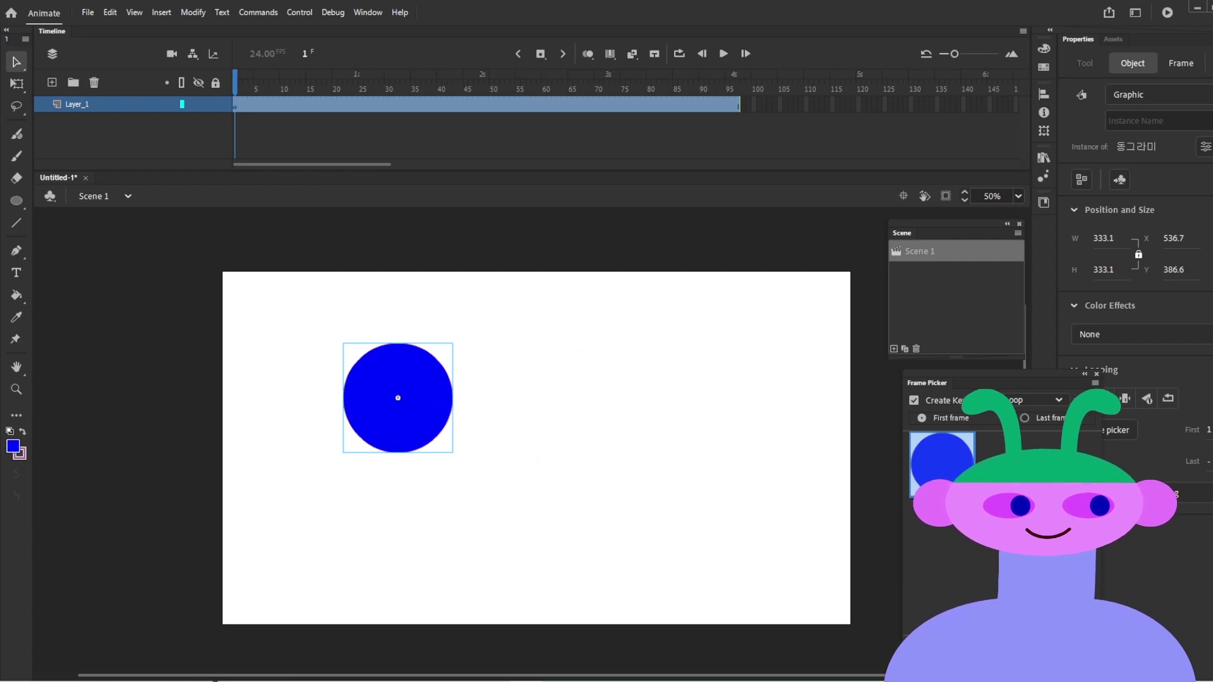
{"action": "left_click", "coordinate": [1161, 93]}
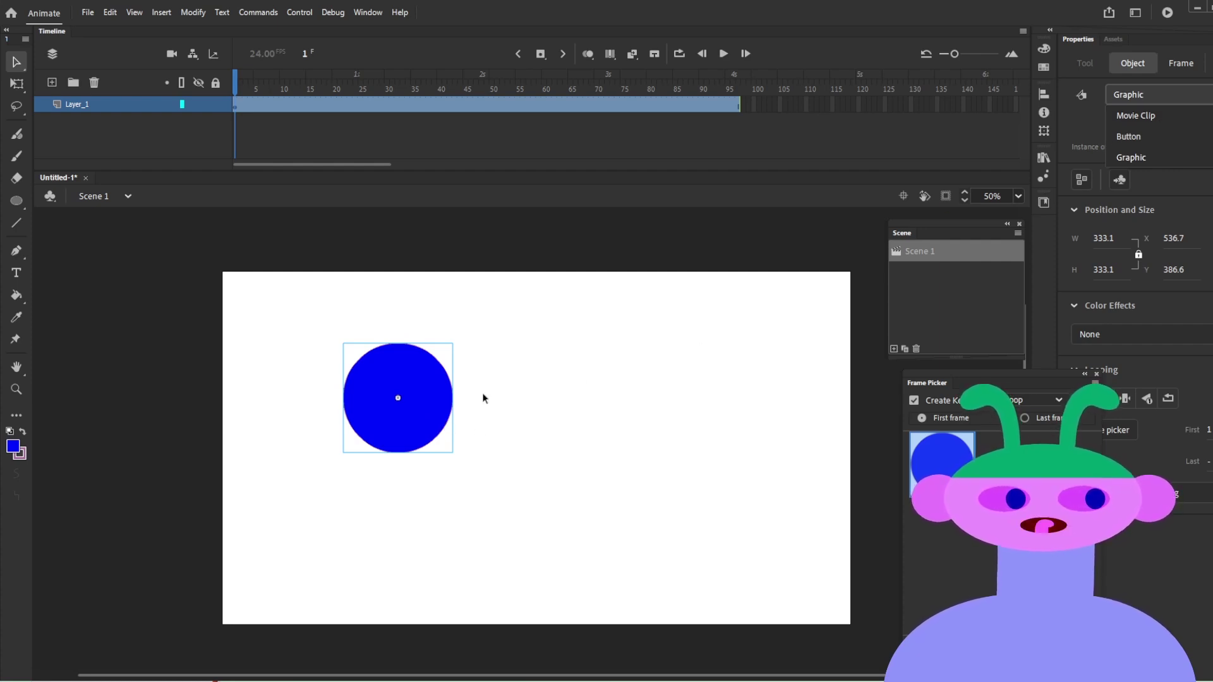
{"action": "left_click_drag", "start_coordinate": [436, 398], "coordinate": [635, 397]}
{"action": "left_click_drag", "start_coordinate": [412, 420], "coordinate": [442, 417]}
{"action": "left_click", "coordinate": [605, 496]}
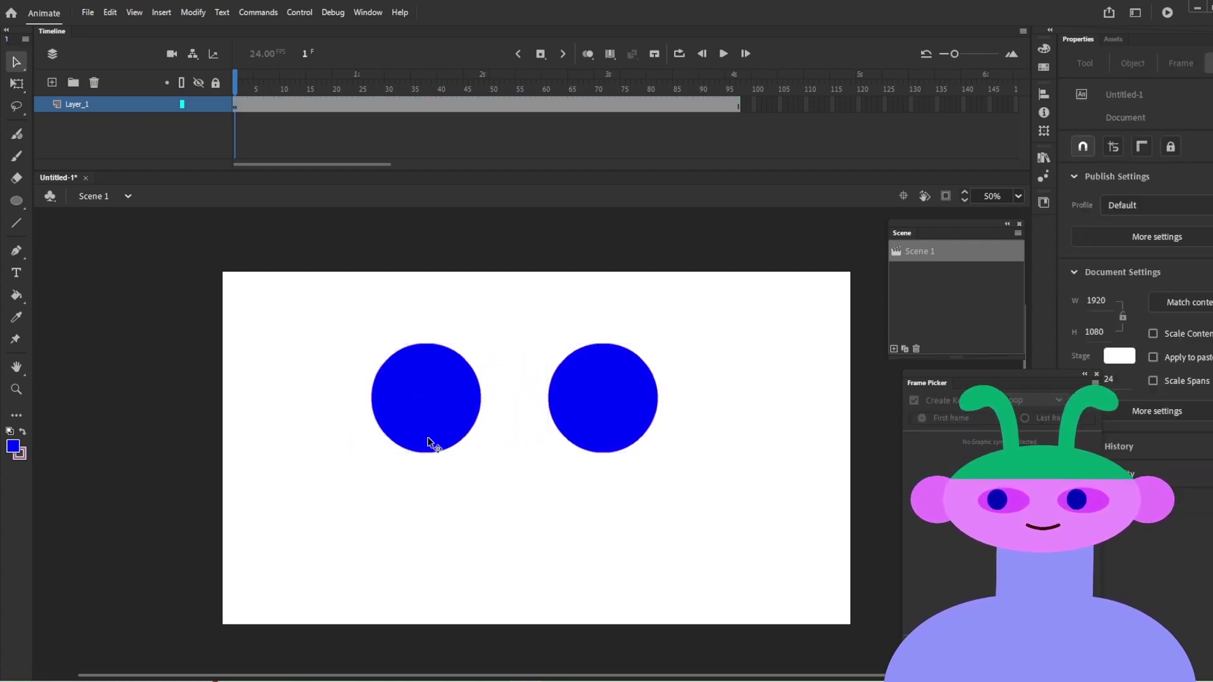
Step: Change the right circle instance's type from Graphic to Movie Clip
{"action": "left_click", "coordinate": [582, 414]}
{"action": "left_click", "coordinate": [436, 399]}
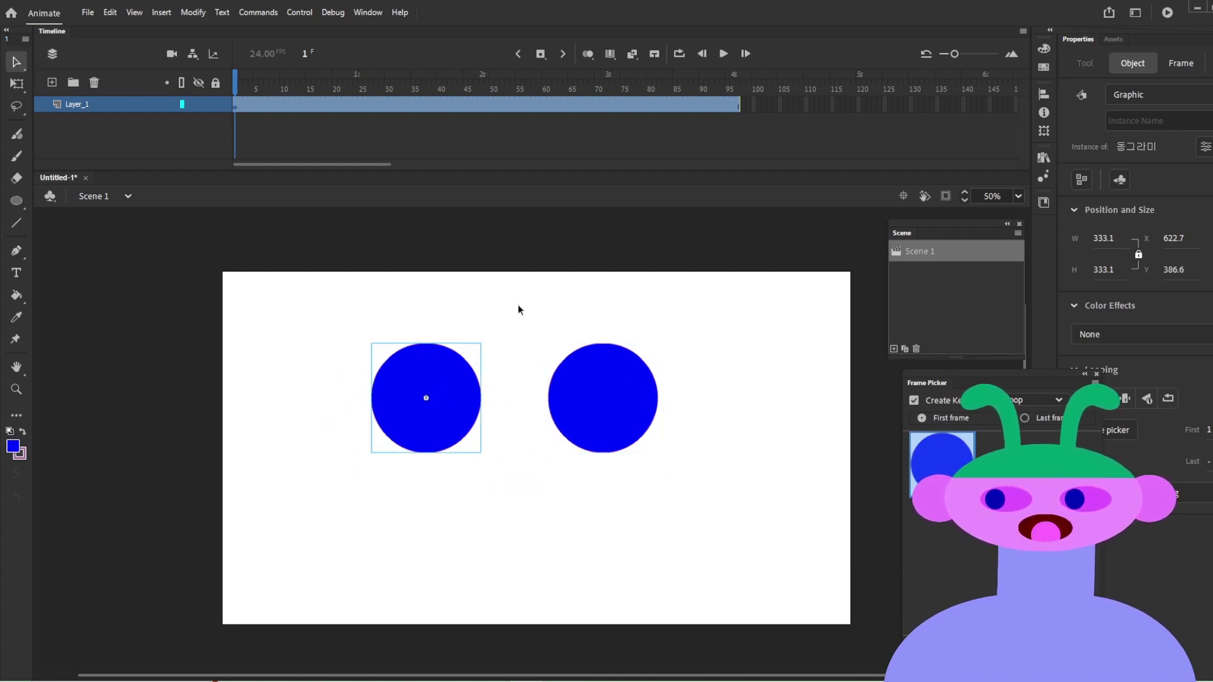
{"action": "left_click", "coordinate": [616, 427]}
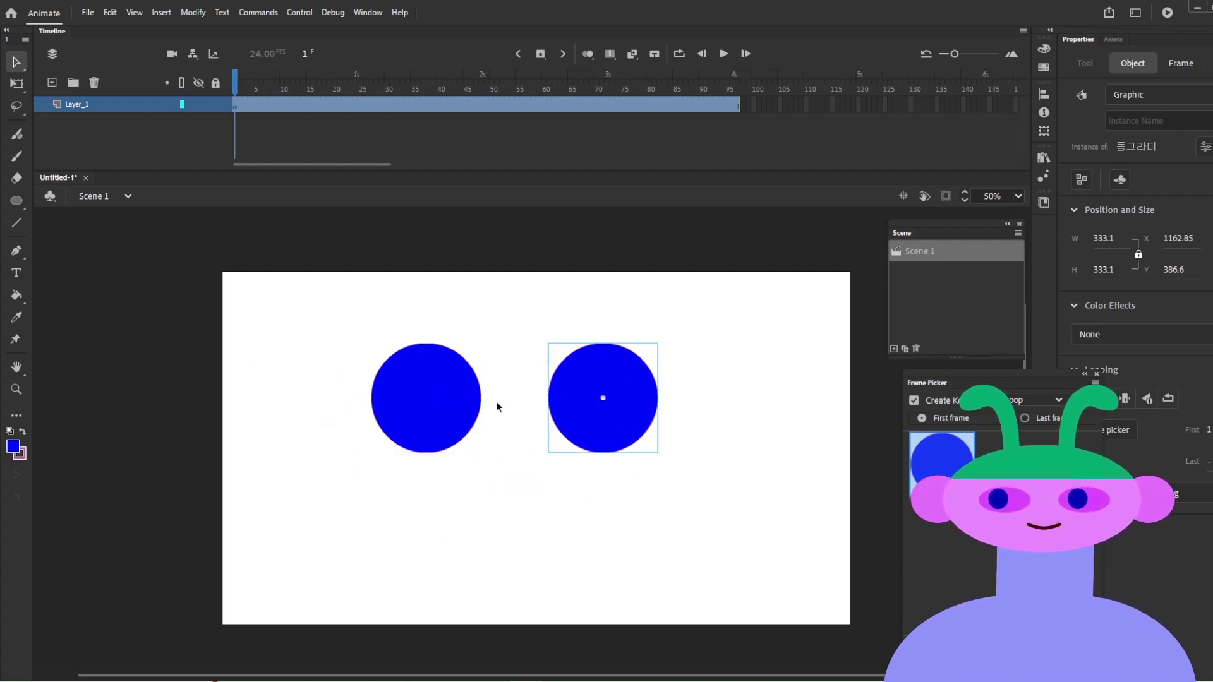
{"action": "left_click", "coordinate": [1134, 95]}
{"action": "left_click", "coordinate": [1131, 115]}
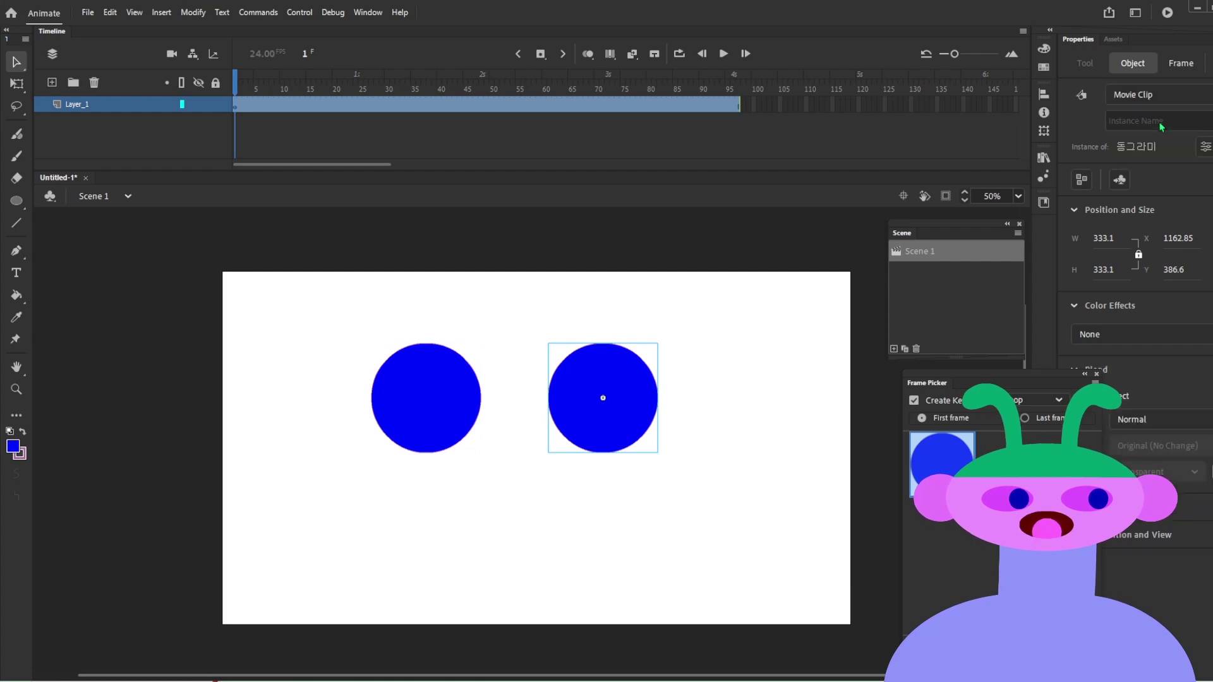
Step: Open the left circle's symbol for editing and extend its Layer_1 to frame 48
{"action": "left_click", "coordinate": [434, 404]}
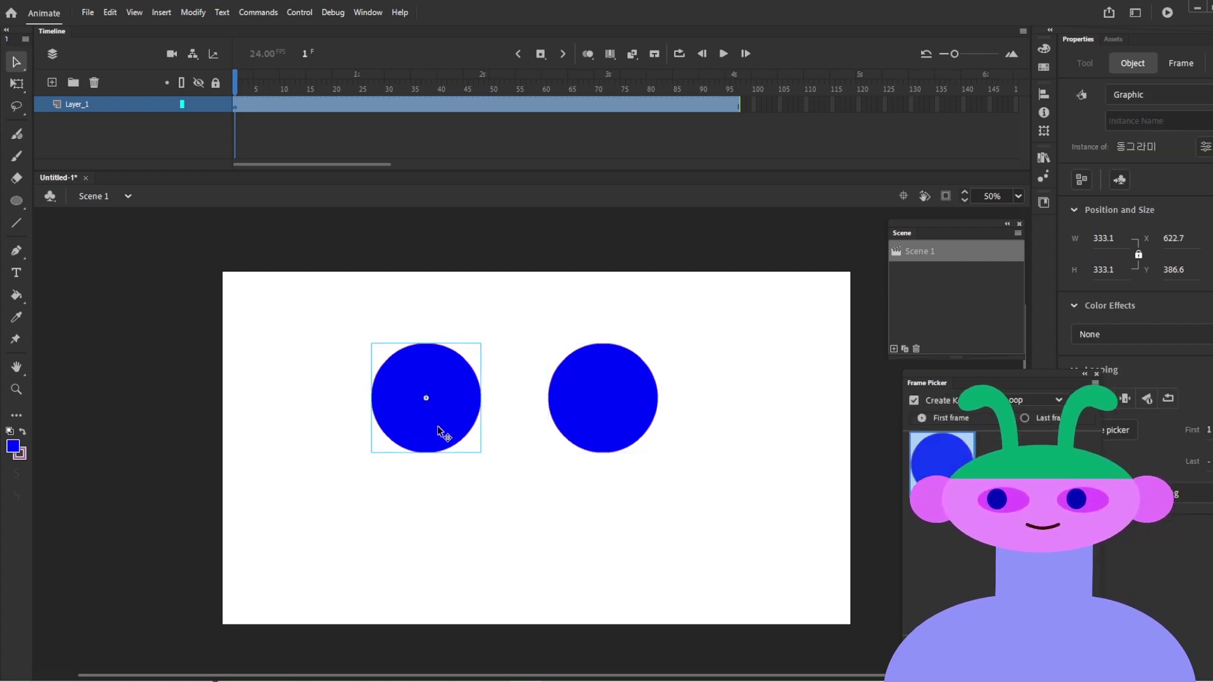
{"action": "double_click", "coordinate": [437, 426]}
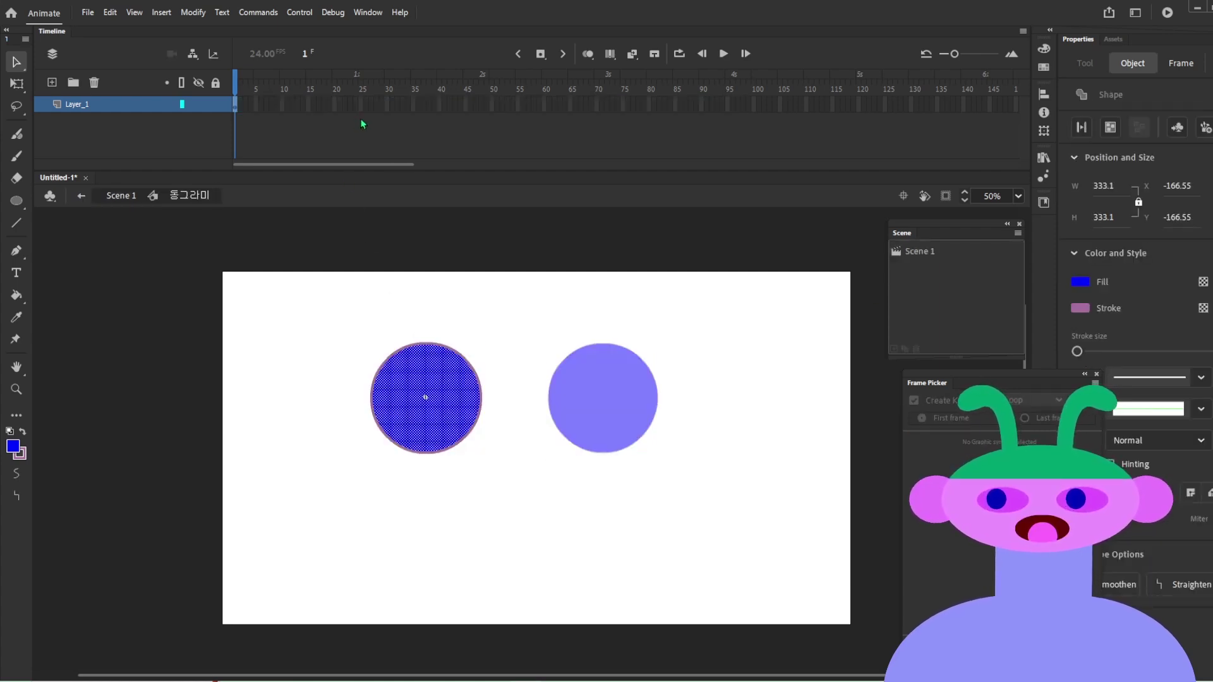
{"action": "left_click", "coordinate": [481, 108]}
{"action": "key", "text": "F5"}
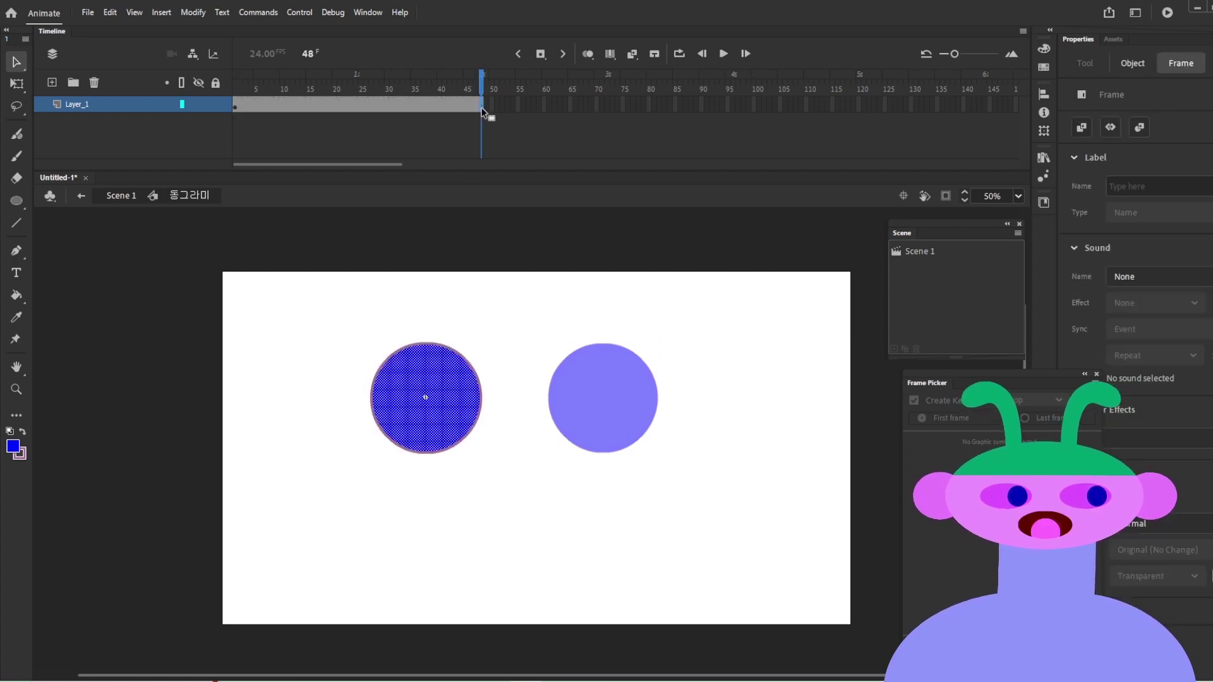
{"action": "left_click", "coordinate": [356, 107]}
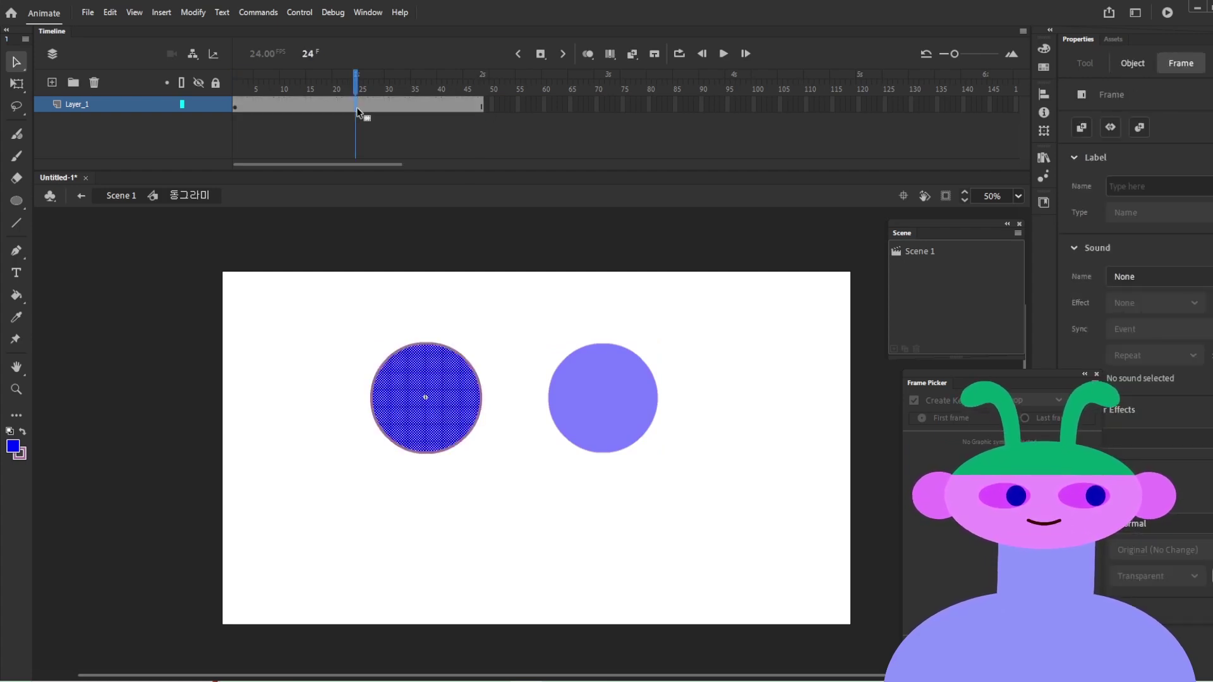
{"action": "left_click", "coordinate": [509, 488]}
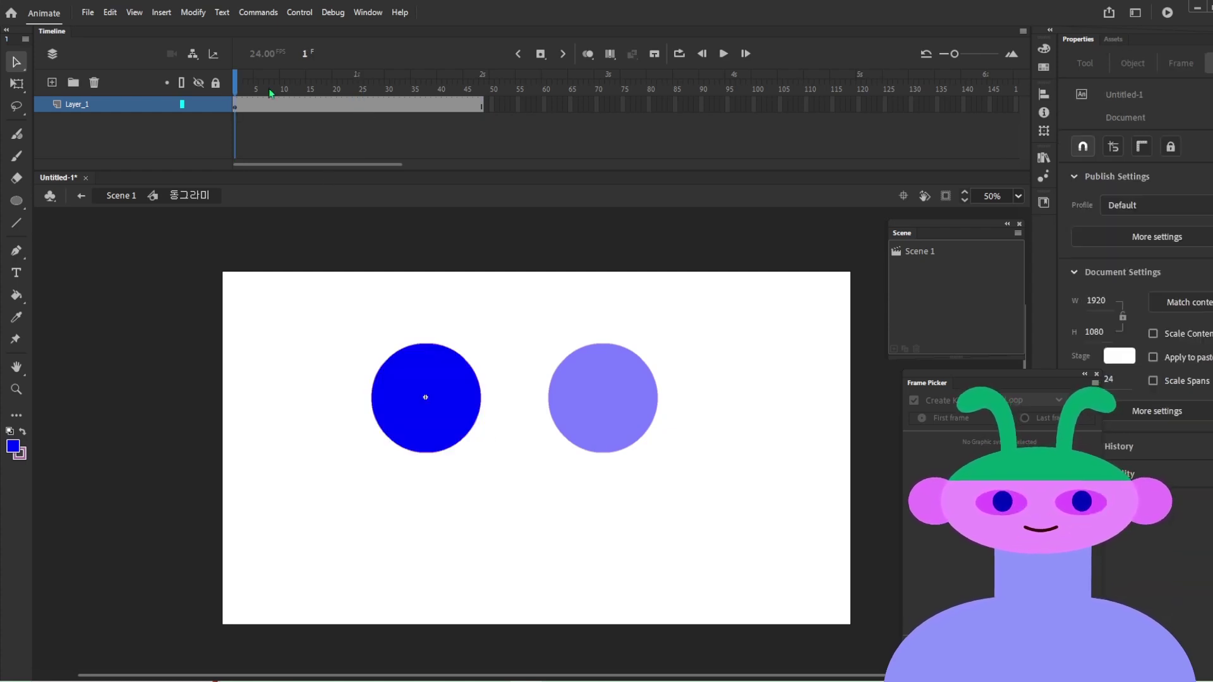
Step: Convert the circle inside 동그라미 into a nested Graphic symbol named Symbol 1
{"action": "left_click_drag", "start_coordinate": [543, 535], "coordinate": [323, 347]}
{"action": "left_click_drag", "start_coordinate": [614, 513], "coordinate": [251, 242]}
{"action": "key", "text": "F8"}
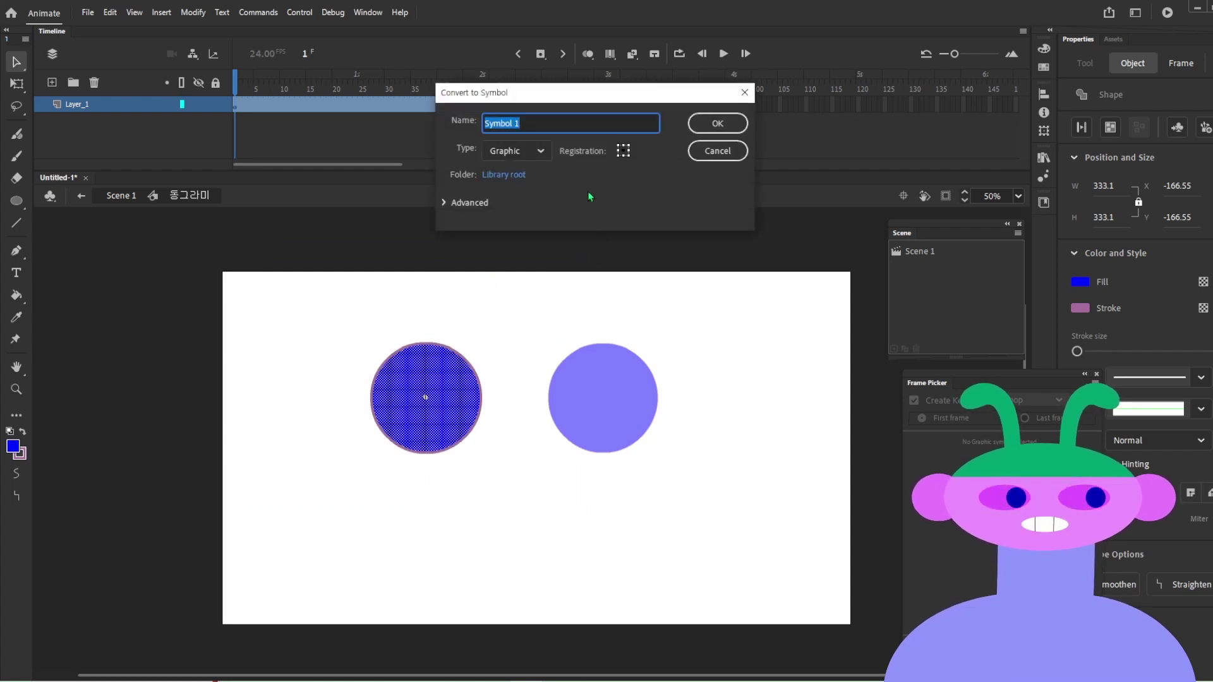
{"action": "left_click", "coordinate": [725, 124]}
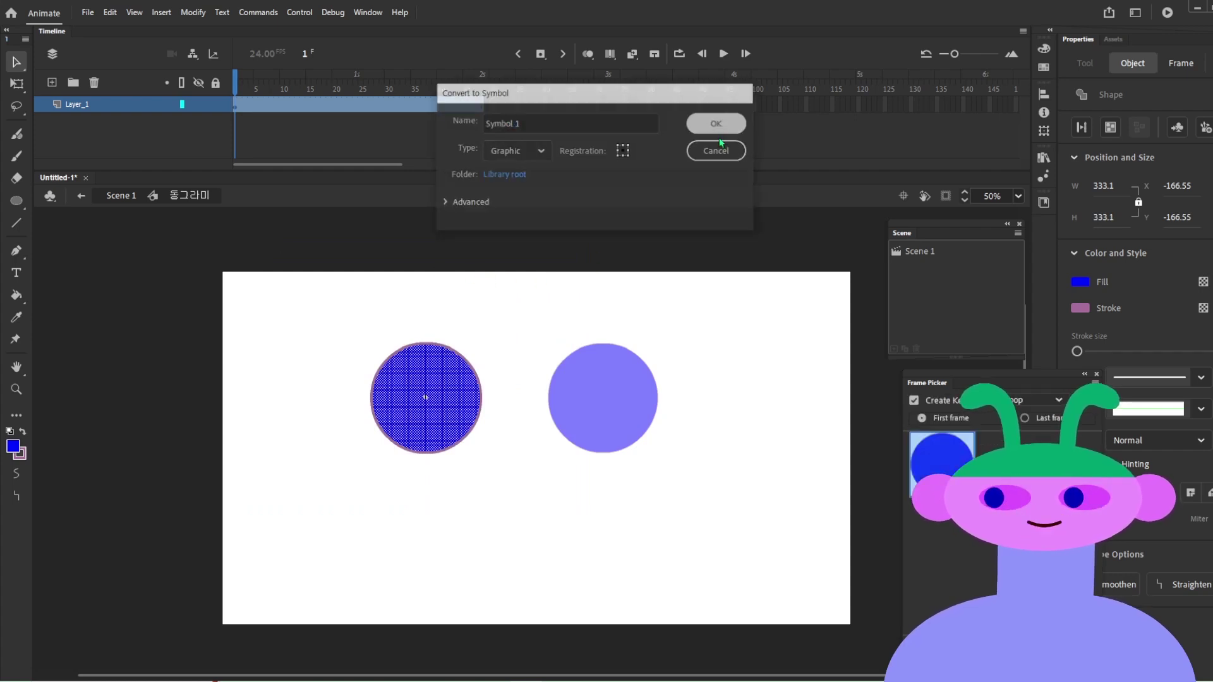
{"action": "left_click", "coordinate": [491, 352]}
{"action": "left_click", "coordinate": [442, 409]}
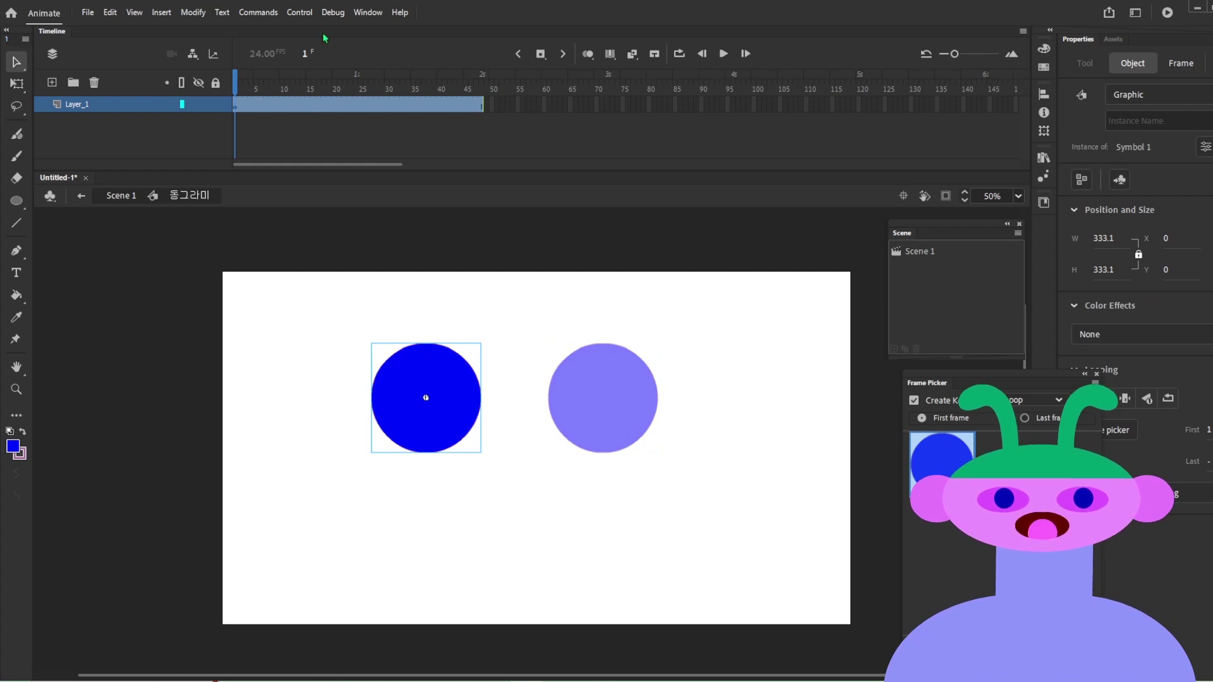
Step: Add a keyframe at frame 24 with the circle scaled down, and a full-size keyframe at frame 48
{"action": "left_click", "coordinate": [355, 105]}
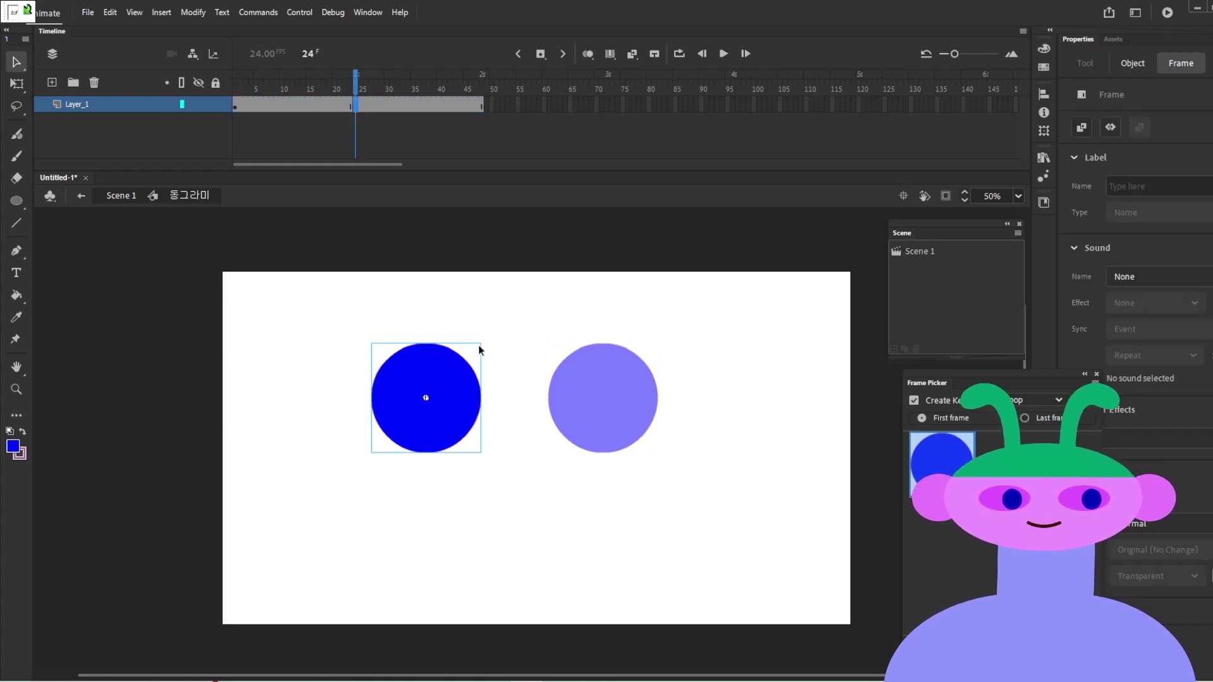
{"action": "key", "text": "q"}
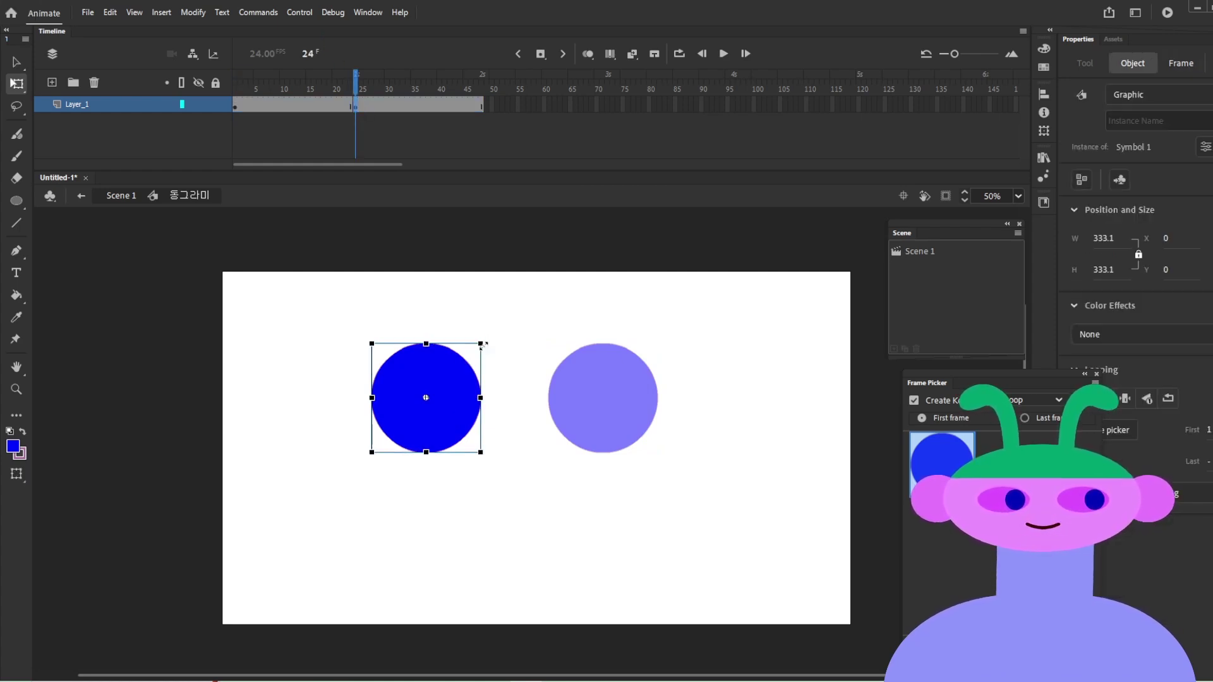
{"action": "left_click_drag", "start_coordinate": [481, 343], "coordinate": [452, 346]}
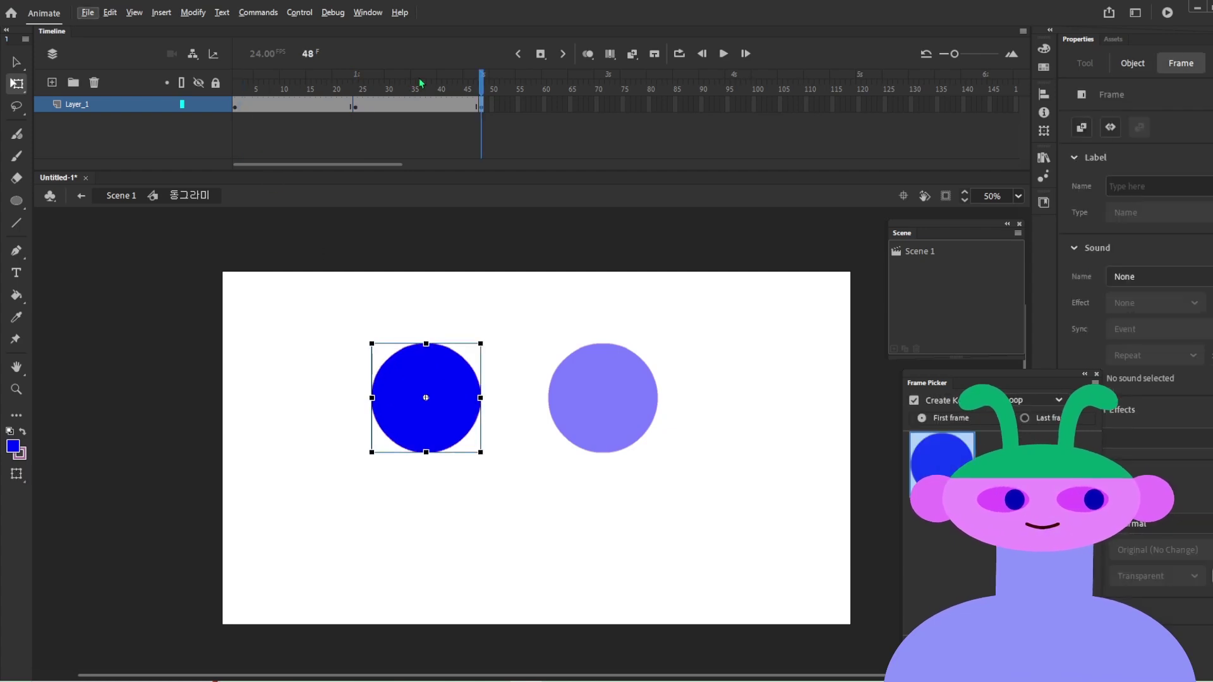
Step: Create classic tweens across both spans between the keyframes at frames 1, 24 and 48
{"action": "left_click_drag", "start_coordinate": [419, 82], "coordinate": [381, 109]}
{"action": "right_click", "coordinate": [332, 108]}
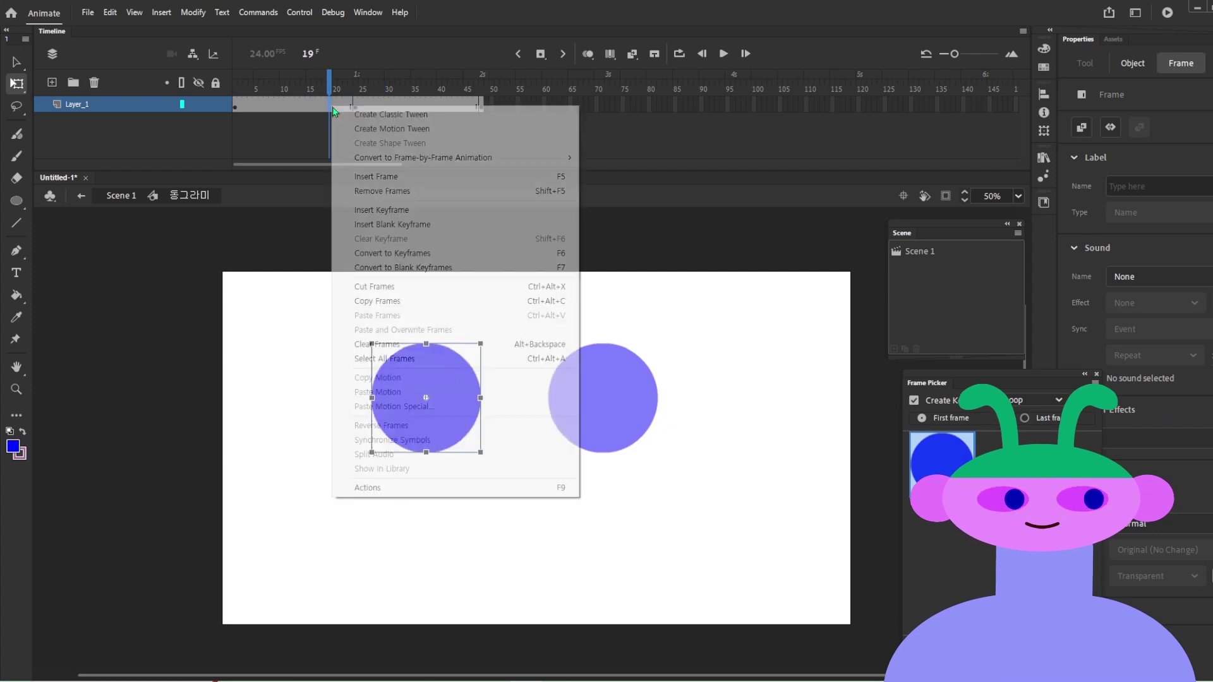
{"action": "left_click_drag", "start_coordinate": [307, 89], "coordinate": [251, 158]}
{"action": "left_click_drag", "start_coordinate": [333, 108], "coordinate": [240, 149]}
{"action": "right_click", "coordinate": [374, 108]}
{"action": "left_click", "coordinate": [429, 117]}
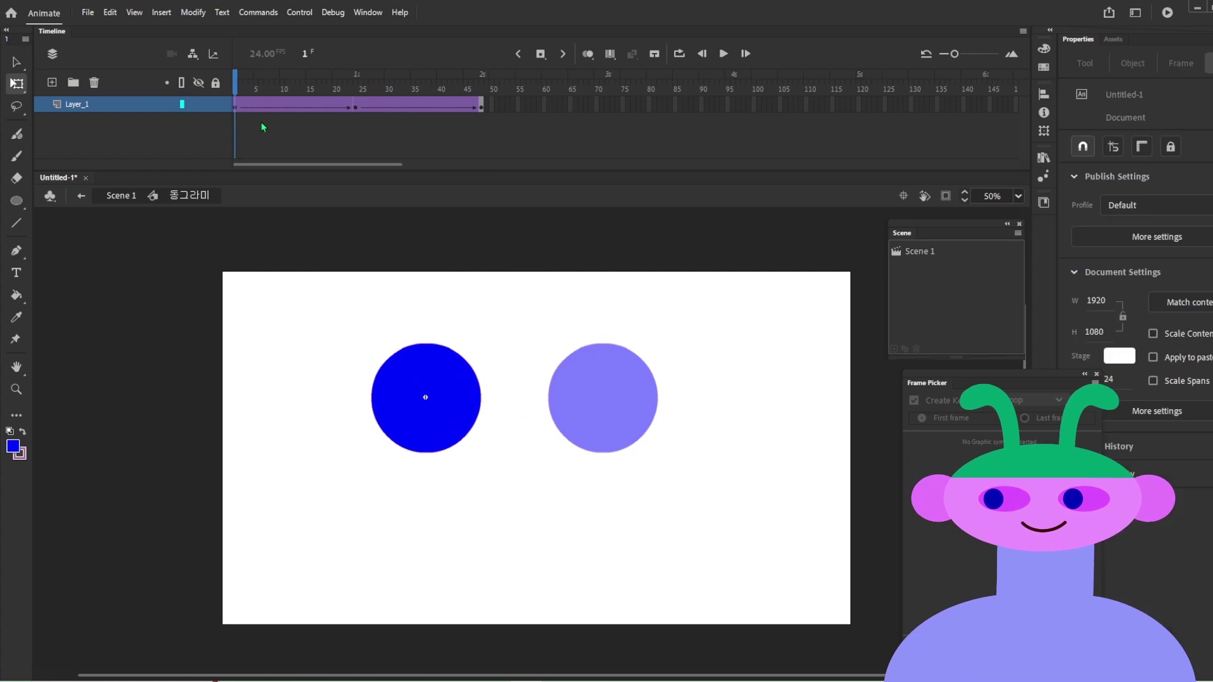
Step: Preview the tweened circle up to frame 48 inside the symbol and in Scene 1
{"action": "left_click_drag", "start_coordinate": [292, 80], "coordinate": [497, 120]}
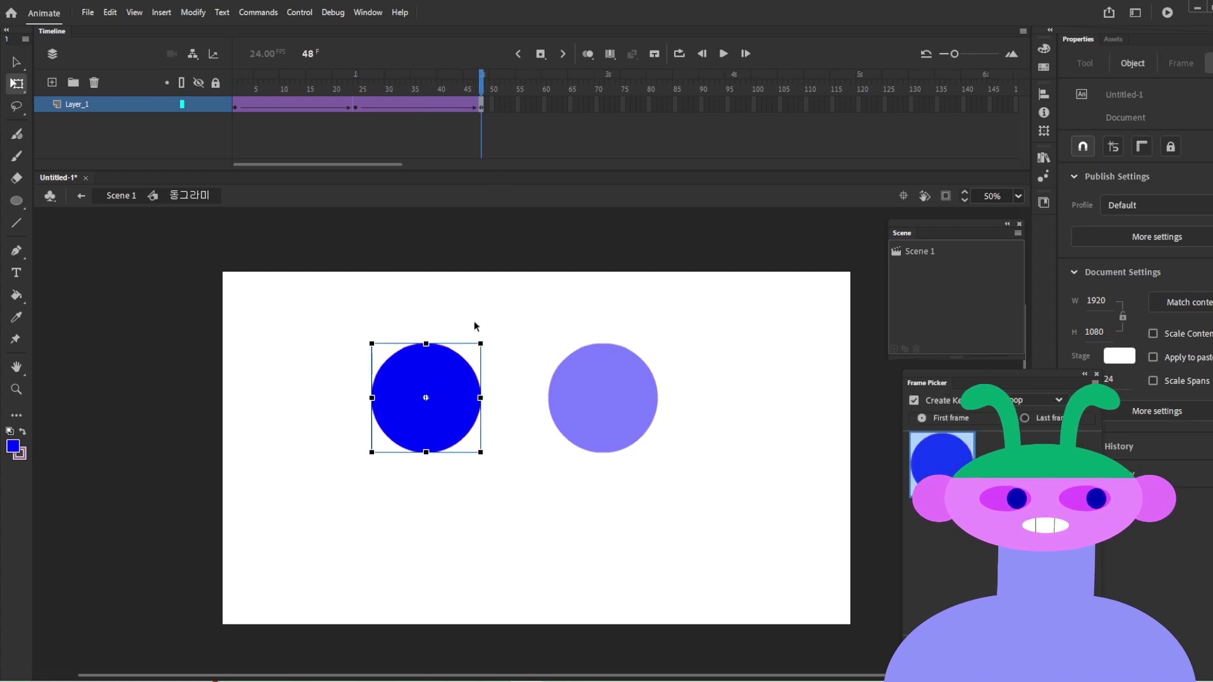
{"action": "key", "text": "v"}
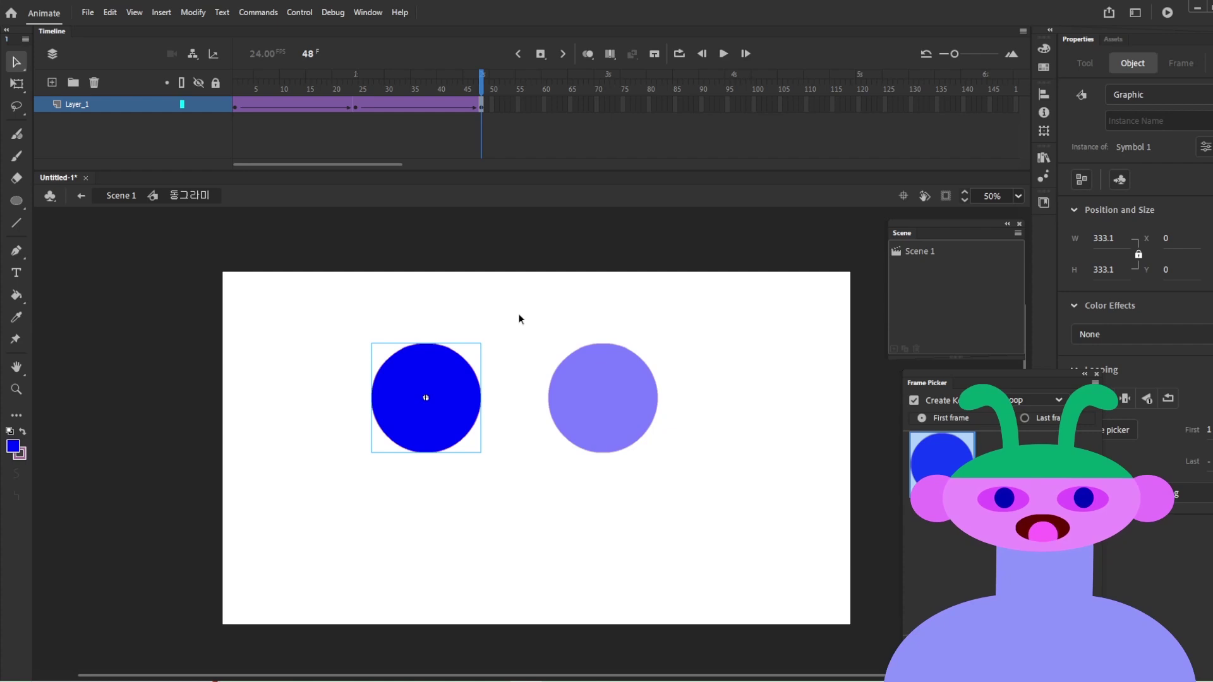
{"action": "double_click", "coordinate": [518, 313]}
{"action": "mouse_move", "coordinate": [228, 188]}
{"action": "left_mouse_down"}
{"action": "mouse_move", "coordinate": [703, 171]}
{"action": "mouse_move", "coordinate": [233, 174]}
{"action": "left_mouse_up"}
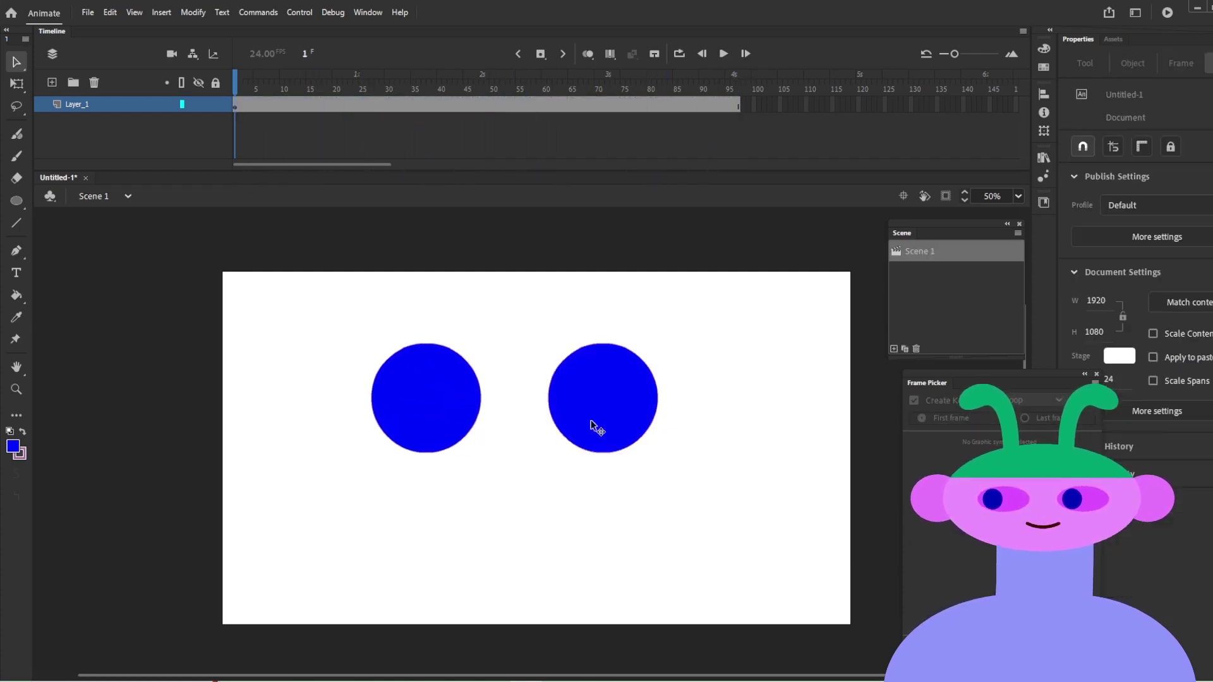
Step: Compare the two circle instances, inspect the right movie clip's inner timeline, and return to Scene 1
{"action": "left_click", "coordinate": [591, 432]}
{"action": "left_click", "coordinate": [435, 422]}
{"action": "left_click", "coordinate": [654, 416]}
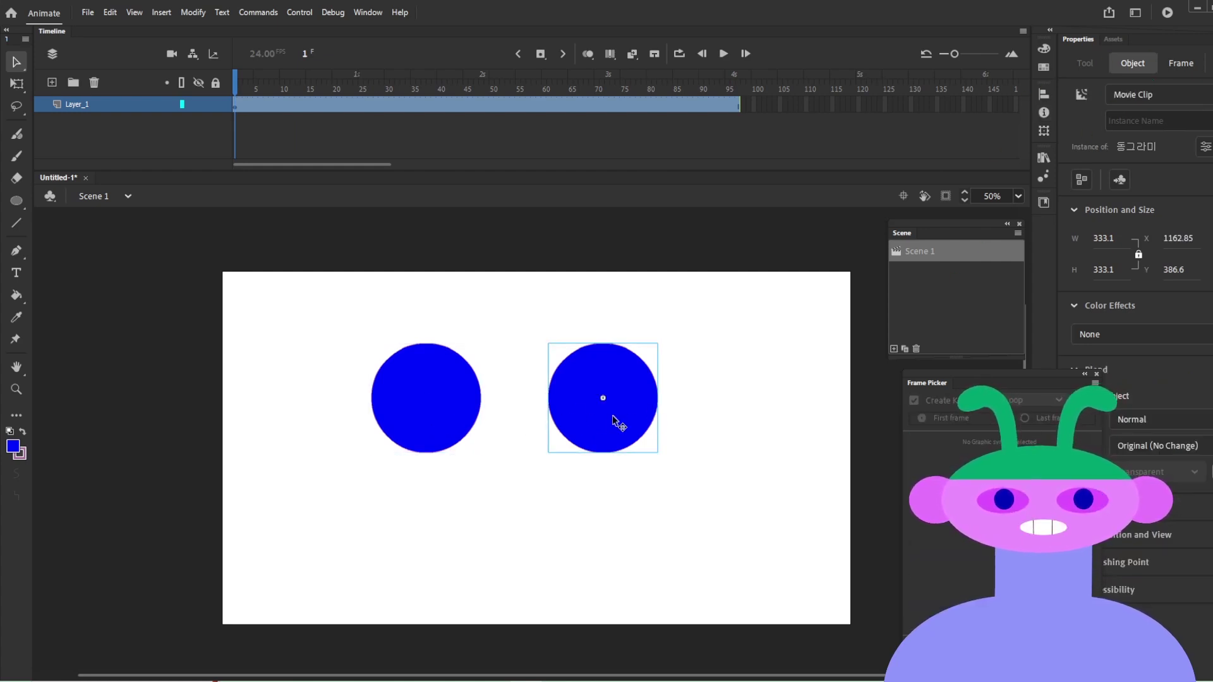
{"action": "double_click", "coordinate": [634, 420]}
{"action": "left_click_drag", "start_coordinate": [319, 95], "coordinate": [231, 139]}
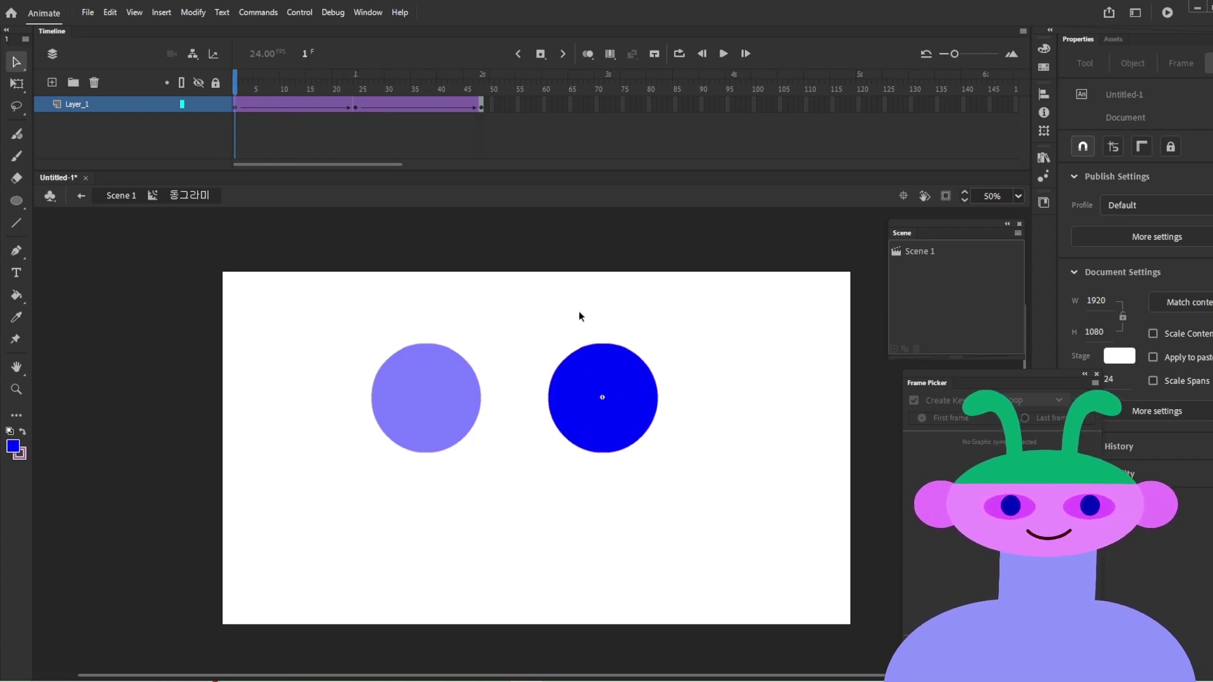
{"action": "double_click", "coordinate": [674, 314]}
{"action": "left_click_drag", "start_coordinate": [273, 90], "coordinate": [233, 137]}
Step: Place the text labels 그래픽 beneath the left circle and 무비클립 beneath the right circle
{"action": "left_click", "coordinate": [463, 453]}
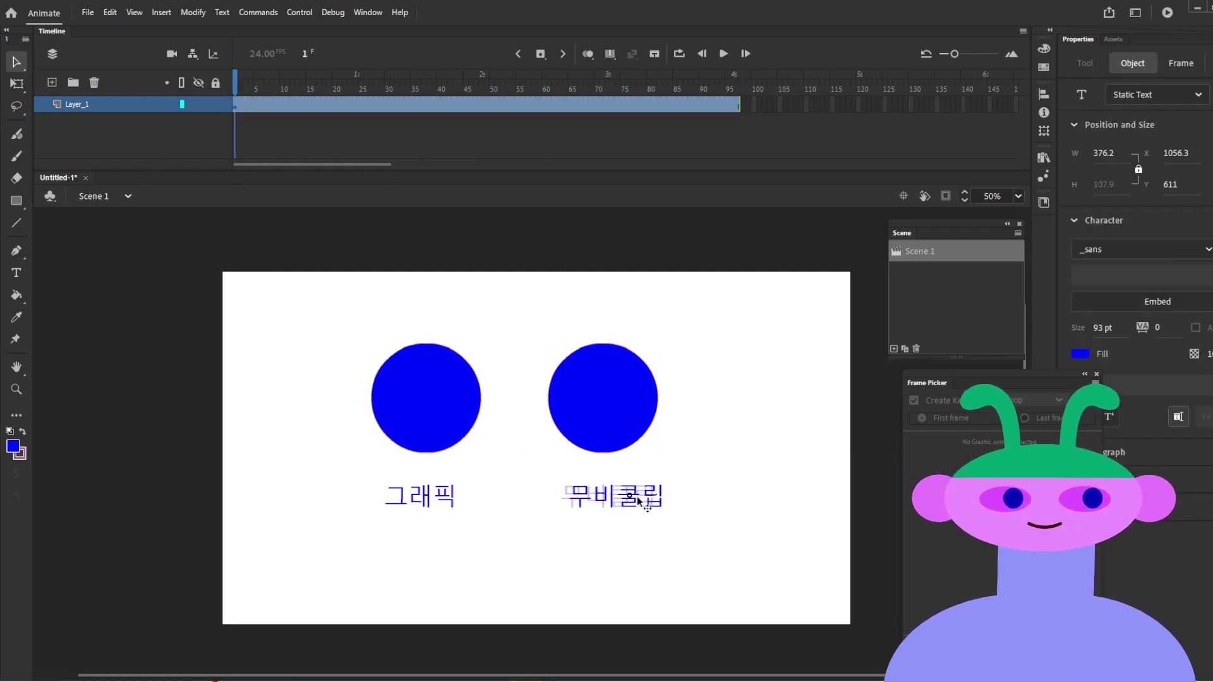
{"action": "left_click_drag", "start_coordinate": [640, 502], "coordinate": [636, 505]}
{"action": "left_click", "coordinate": [737, 574]}
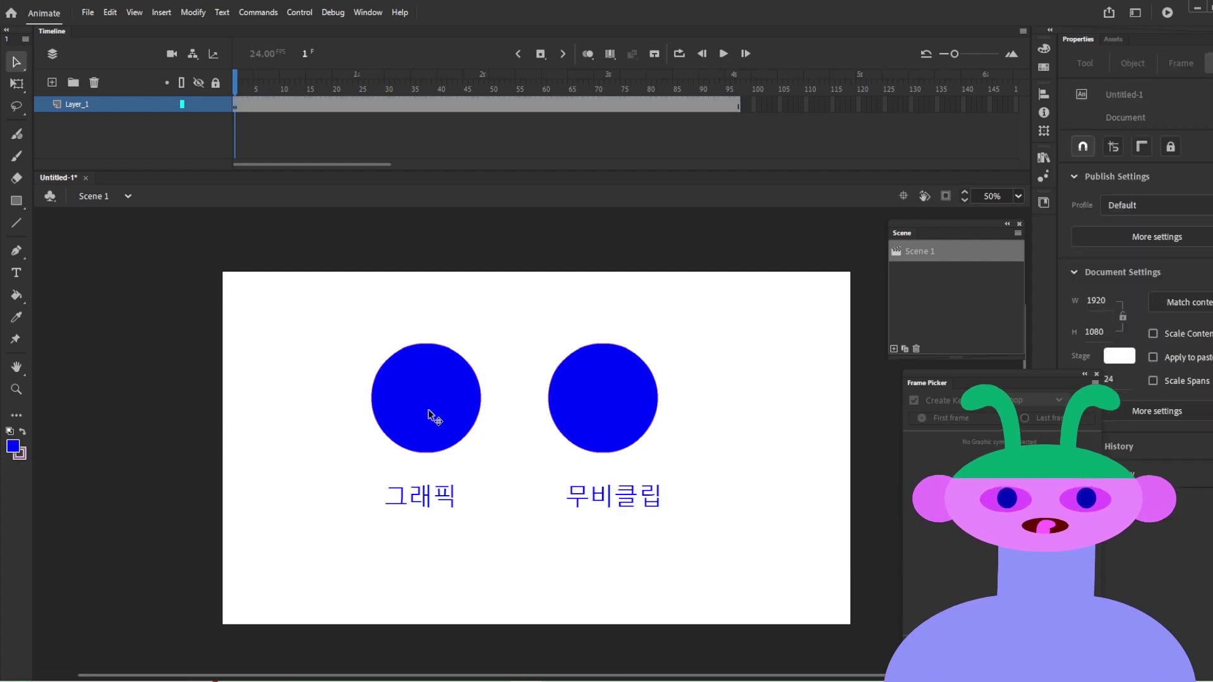
{"action": "left_click", "coordinate": [440, 504]}
{"action": "left_click", "coordinate": [421, 382]}
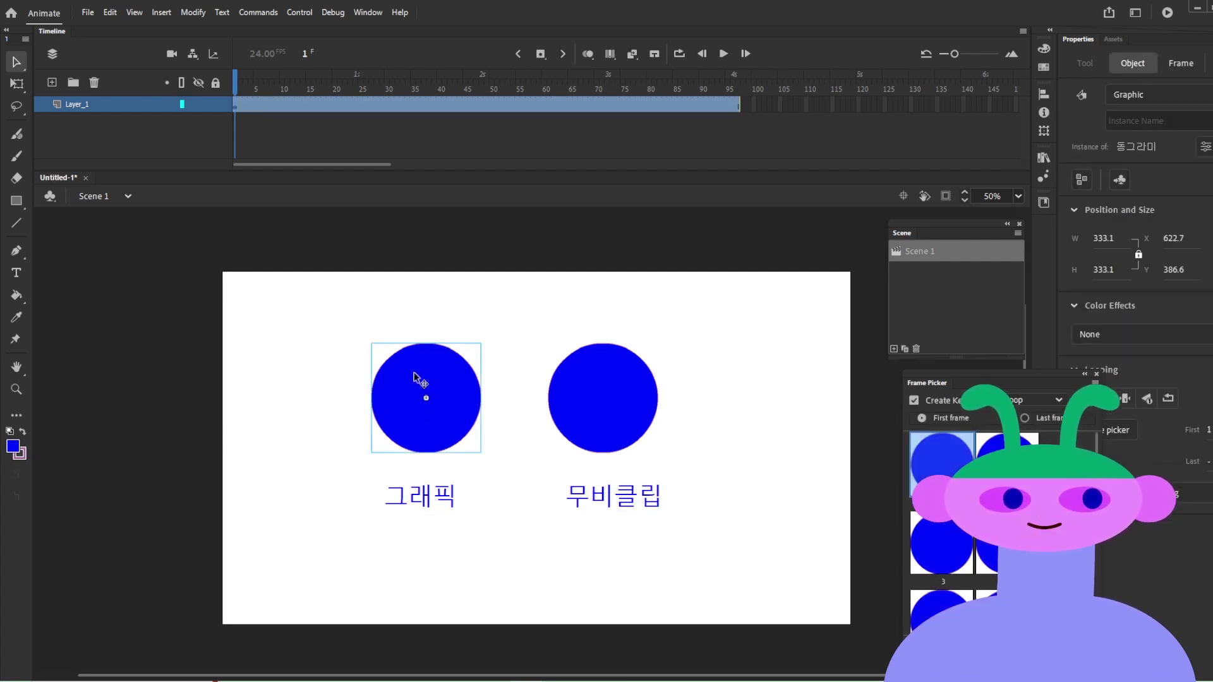
Step: Scrub through the Scene 1 timeline to compare the graphic and movie clip circles
{"action": "left_click", "coordinate": [255, 104]}
{"action": "left_click_drag", "start_coordinate": [265, 86], "coordinate": [235, 136]}
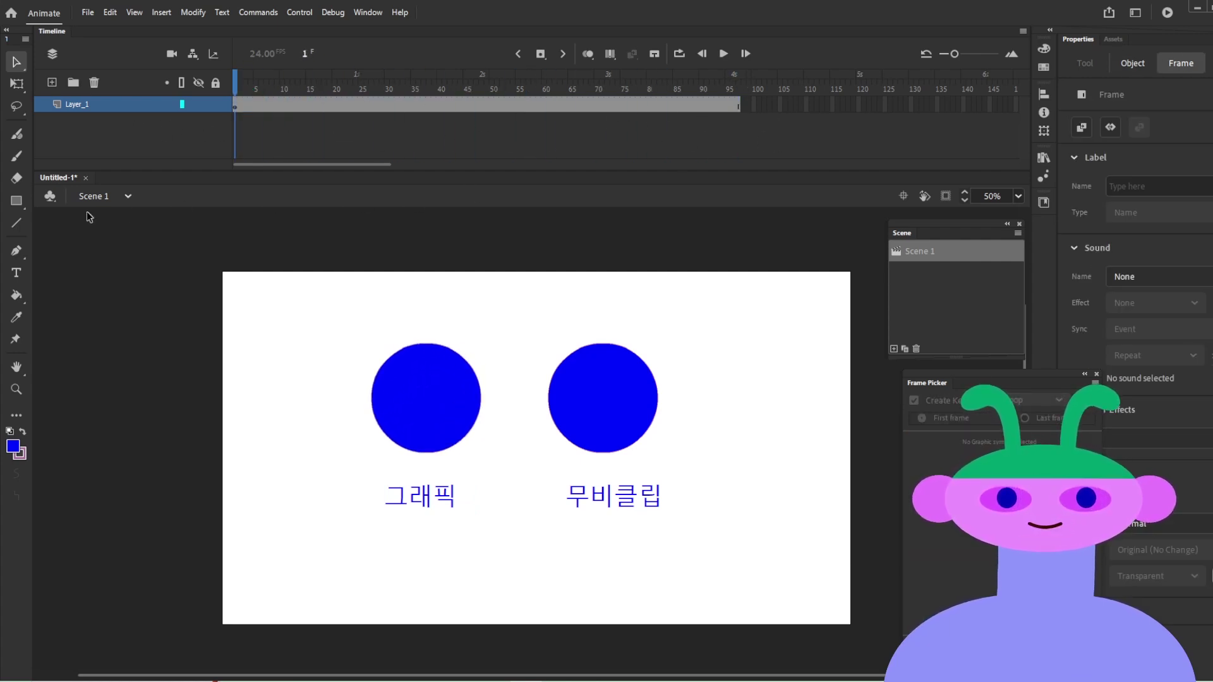
Step: Add a Blur filter to the right movie clip circle with blur 29 and High quality
{"action": "left_click", "coordinate": [651, 418]}
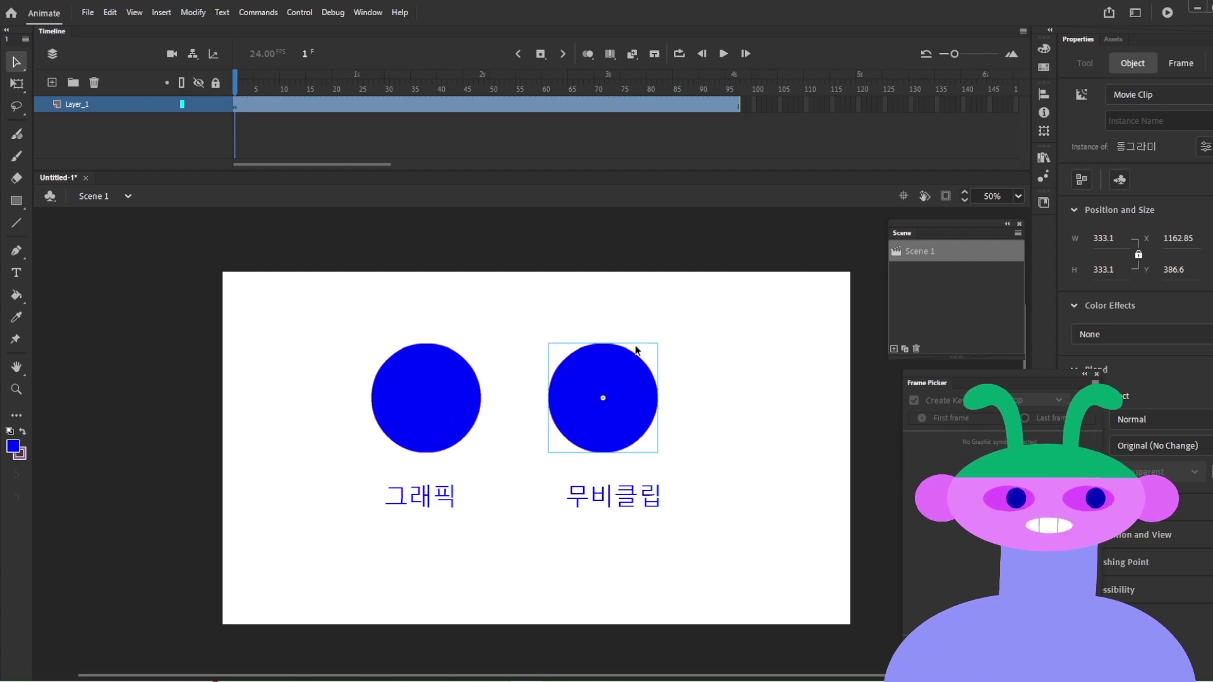
{"action": "left_click_drag", "start_coordinate": [1038, 386], "coordinate": [962, 386]}
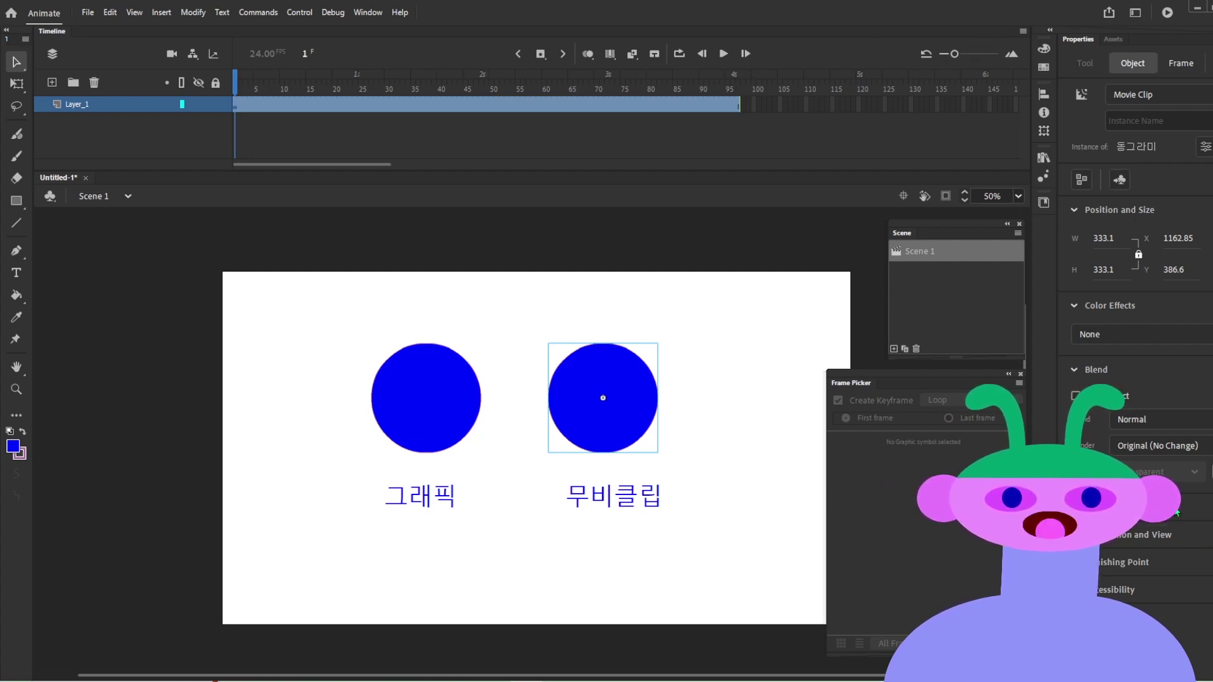
{"action": "left_click", "coordinate": [1211, 508]}
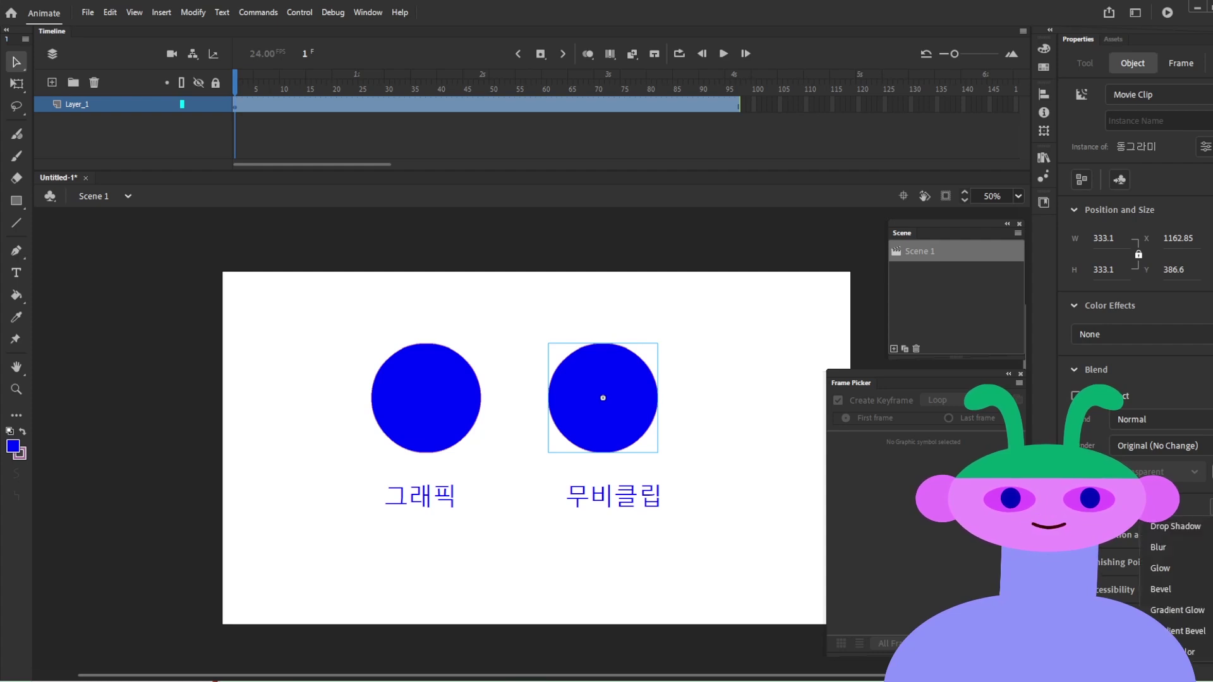
{"action": "left_click", "coordinate": [1178, 549]}
{"action": "left_click_drag", "start_coordinate": [1117, 567], "coordinate": [1137, 567]}
{"action": "left_click", "coordinate": [1188, 594]}
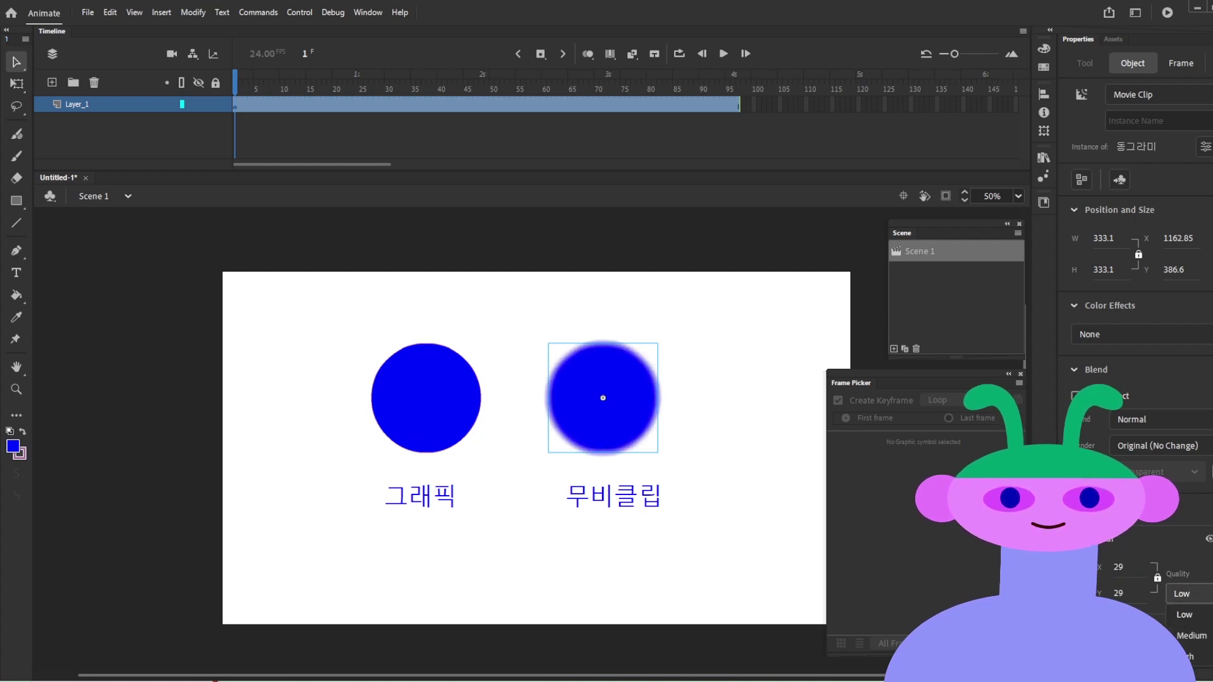
{"action": "left_click", "coordinate": [1191, 636]}
Step: Add a Drop Shadow filter to the movie clip circle with blur 106 and increased strength
{"action": "left_click", "coordinate": [1193, 513]}
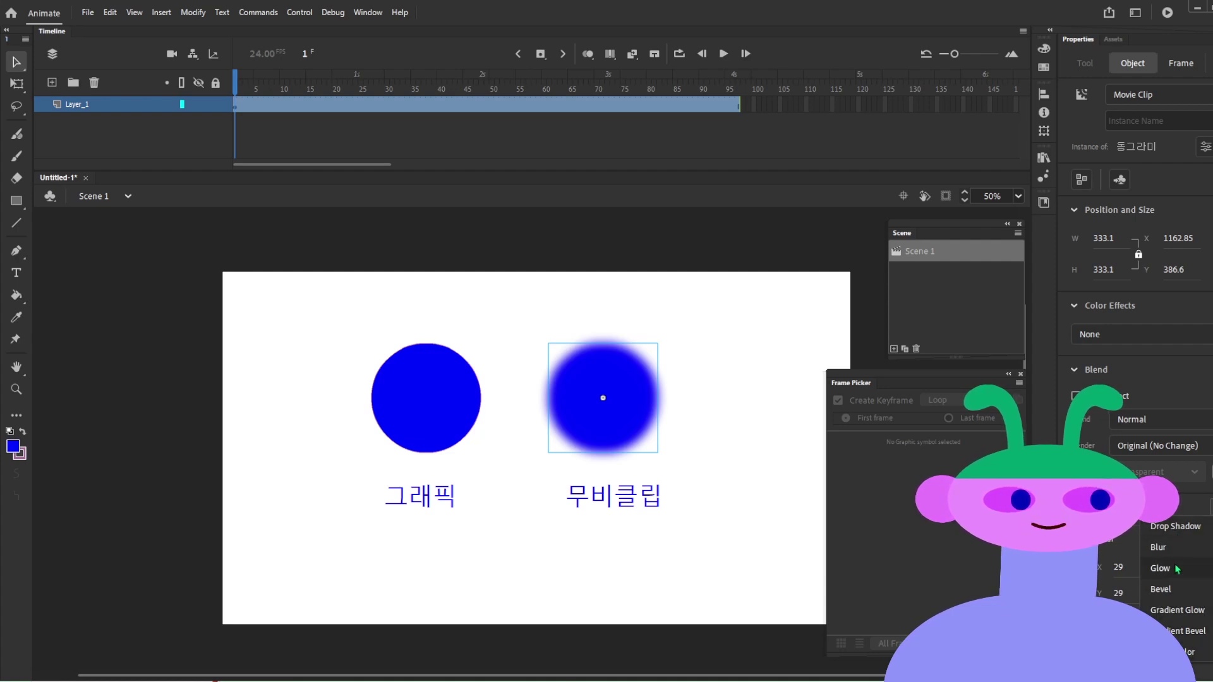
{"action": "left_click", "coordinate": [1175, 526]}
{"action": "scroll", "coordinate": [1203, 597], "scroll_direction": "down", "scroll_amount": 3}
{"action": "left_click_drag", "start_coordinate": [1119, 383], "coordinate": [1212, 386]}
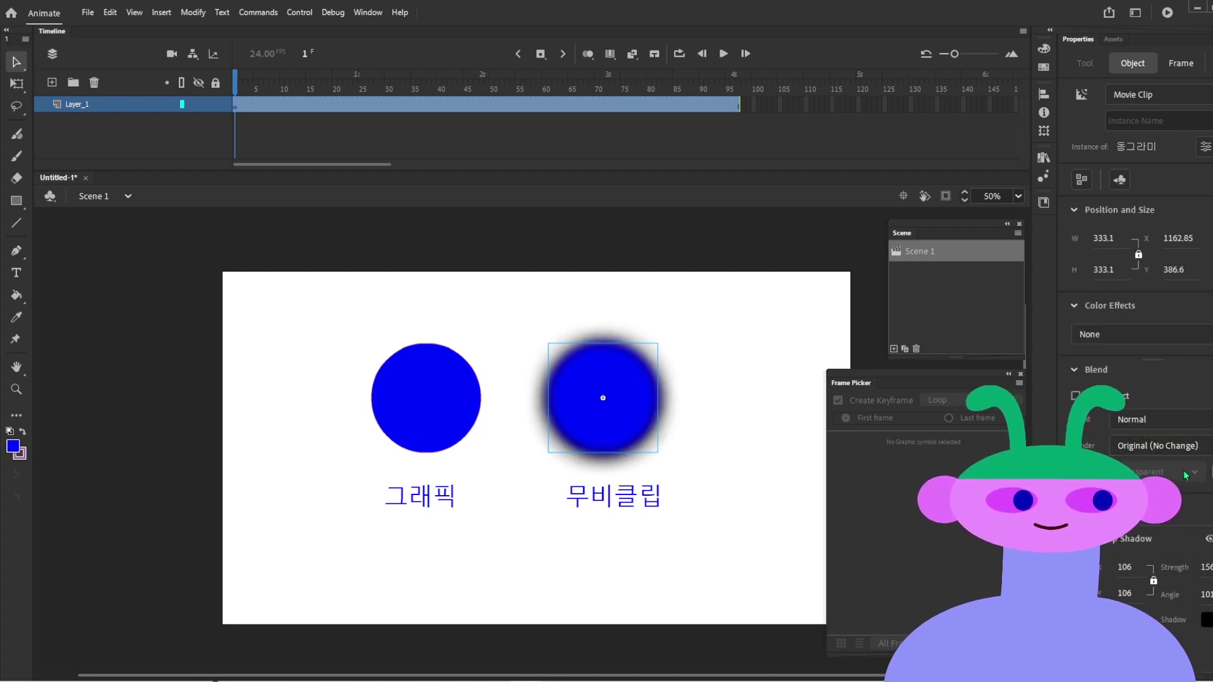
Step: Add a white Glow filter with blur 35 and High quality to the movie clip circle, and make the stage light grey
{"action": "scroll", "coordinate": [1185, 475], "scroll_direction": "down", "scroll_amount": 3}
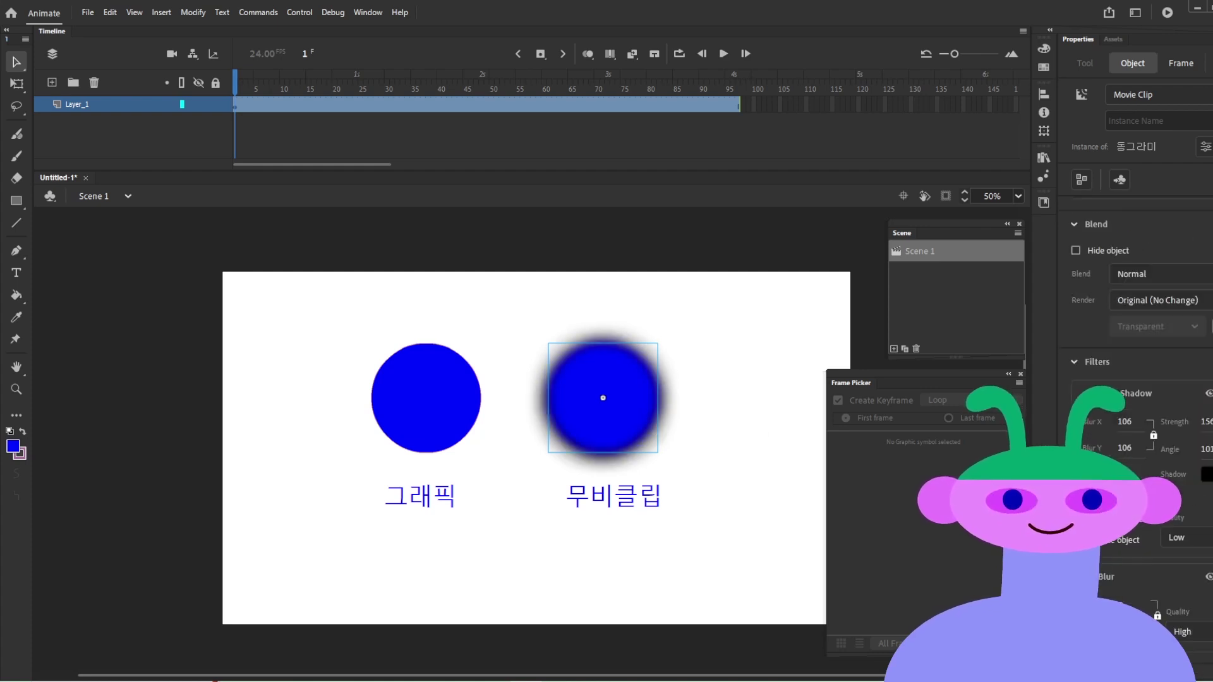
{"action": "left_click", "coordinate": [1210, 362]}
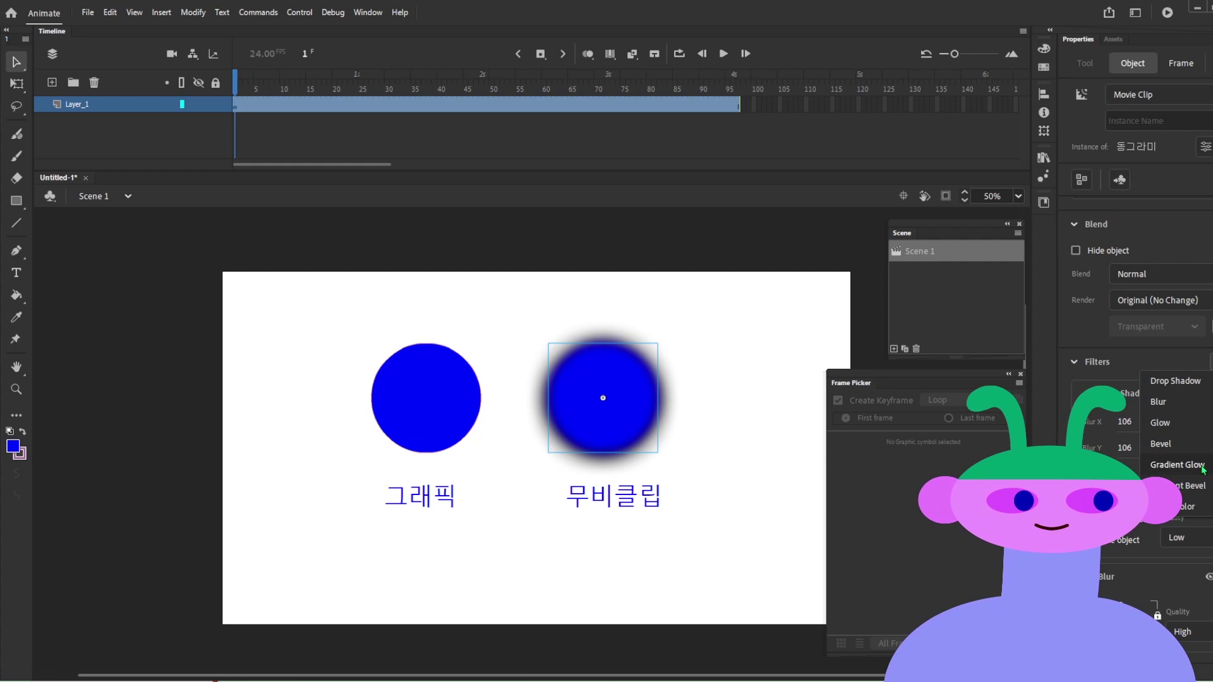
{"action": "left_click", "coordinate": [1181, 418]}
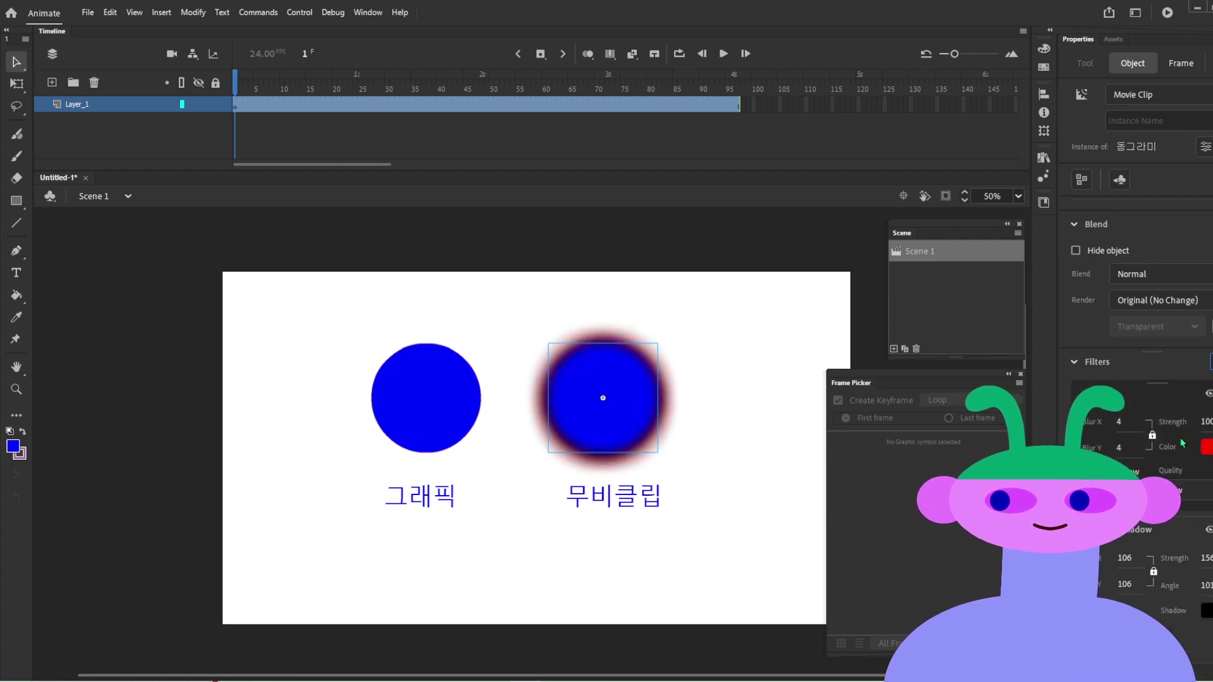
{"action": "left_click", "coordinate": [1206, 446]}
{"action": "left_click", "coordinate": [1129, 545]}
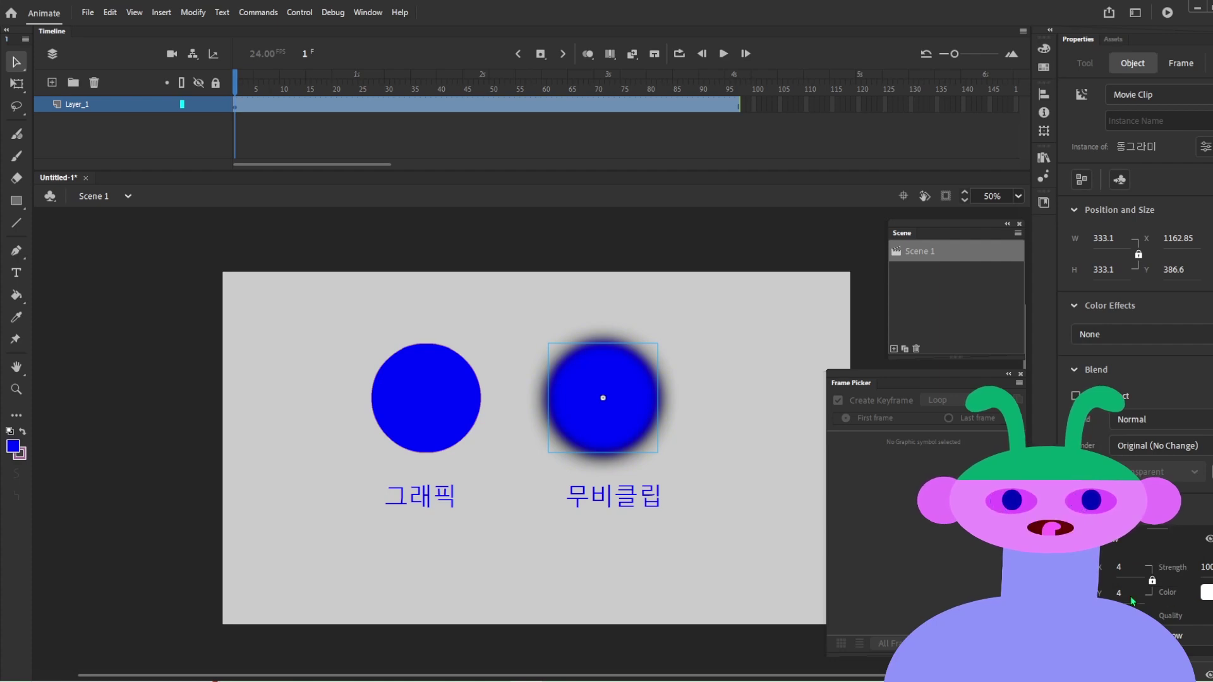
{"action": "left_click_drag", "start_coordinate": [1117, 595], "coordinate": [1136, 595]}
{"action": "left_click", "coordinate": [1190, 635]}
{"action": "left_click", "coordinate": [1191, 617]}
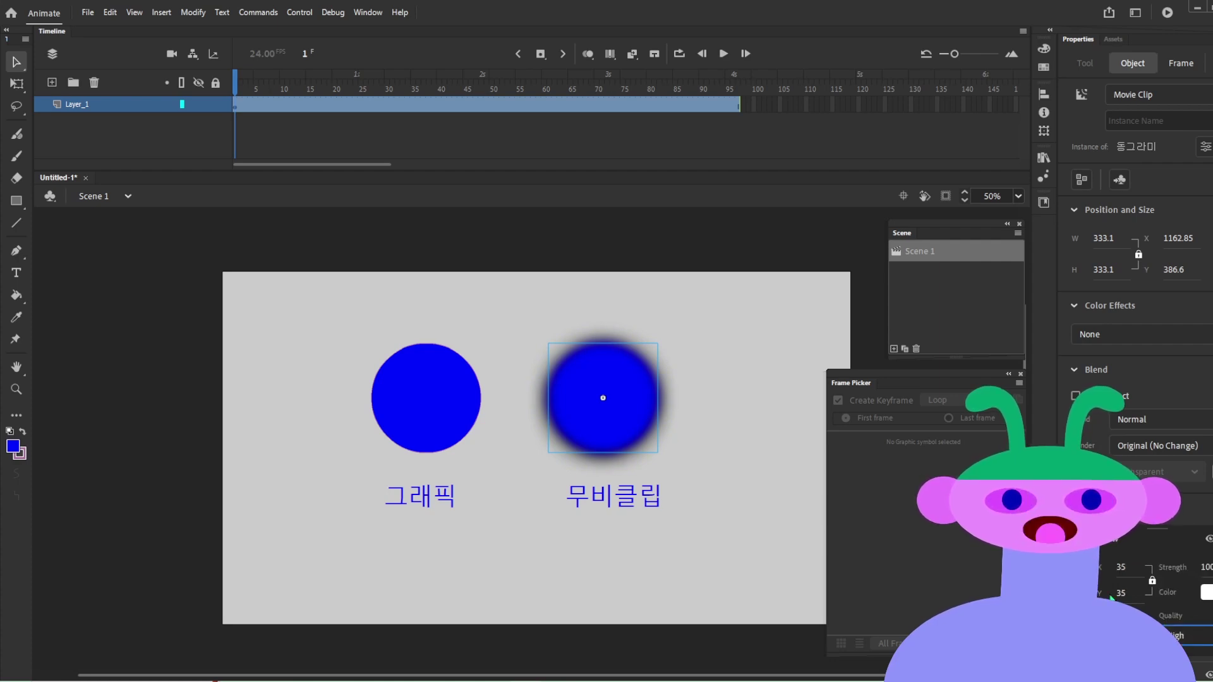
{"action": "left_click", "coordinate": [725, 478]}
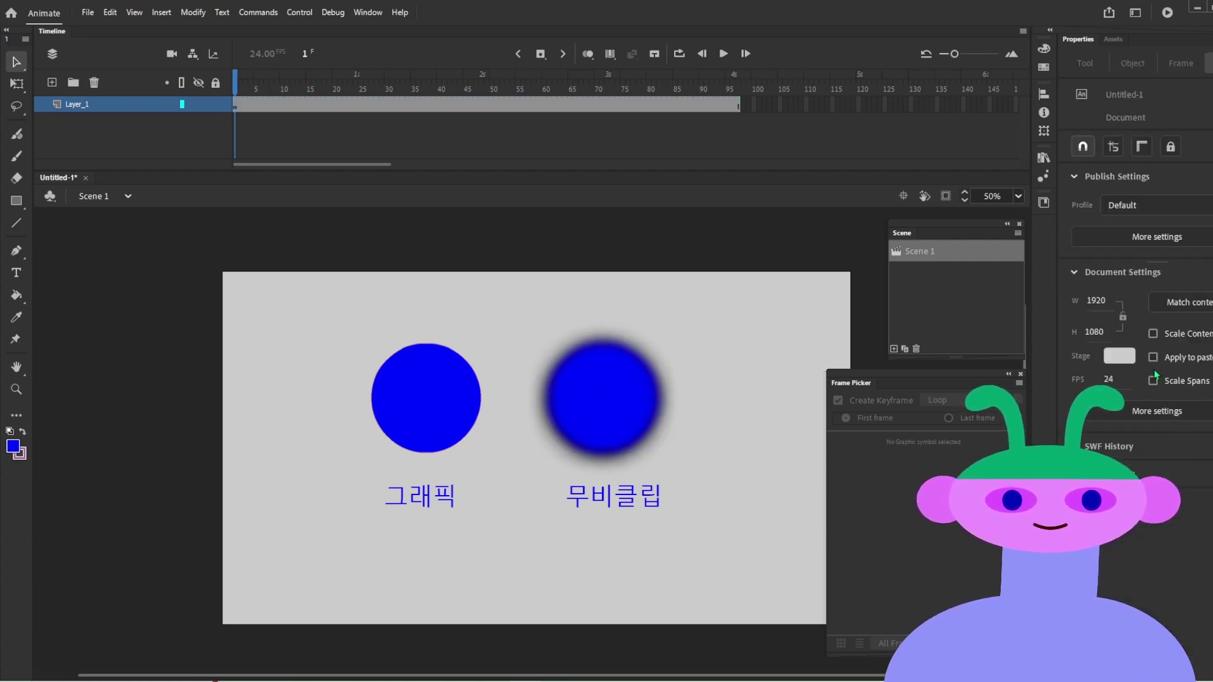
Step: Try the Multiply blend mode on the movie clip circle and set it back to Normal
{"action": "left_click", "coordinate": [622, 404]}
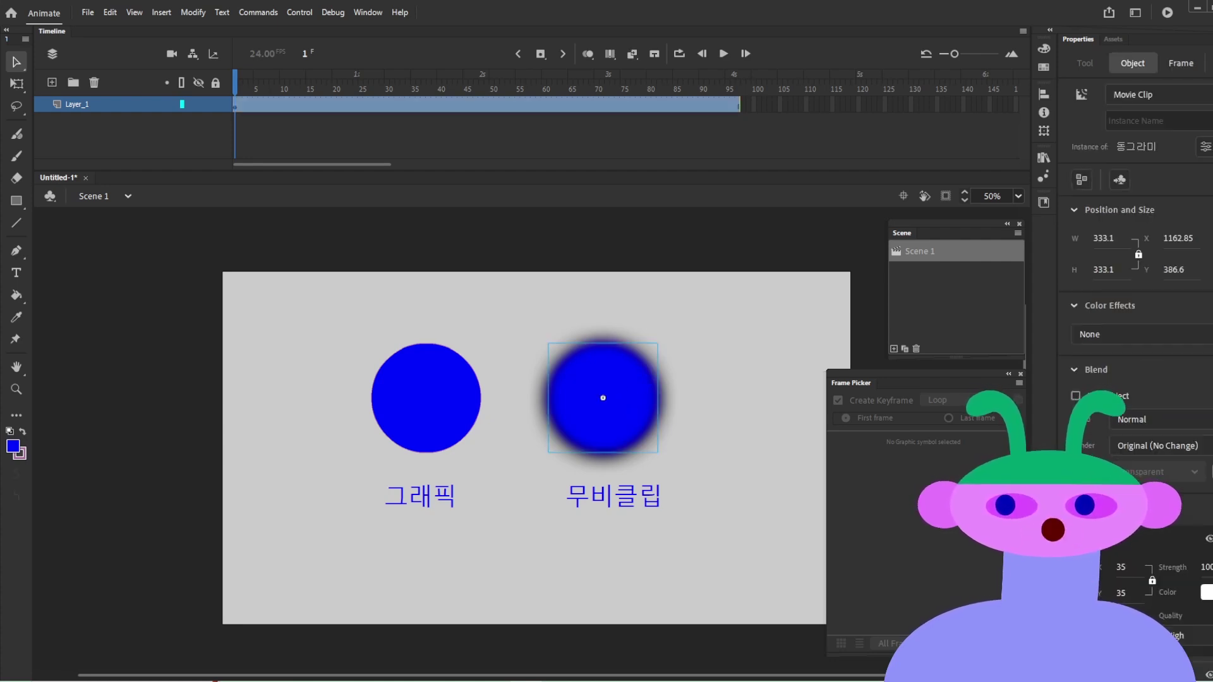
{"action": "scroll", "coordinate": [1172, 419], "scroll_direction": "down", "scroll_amount": 3}
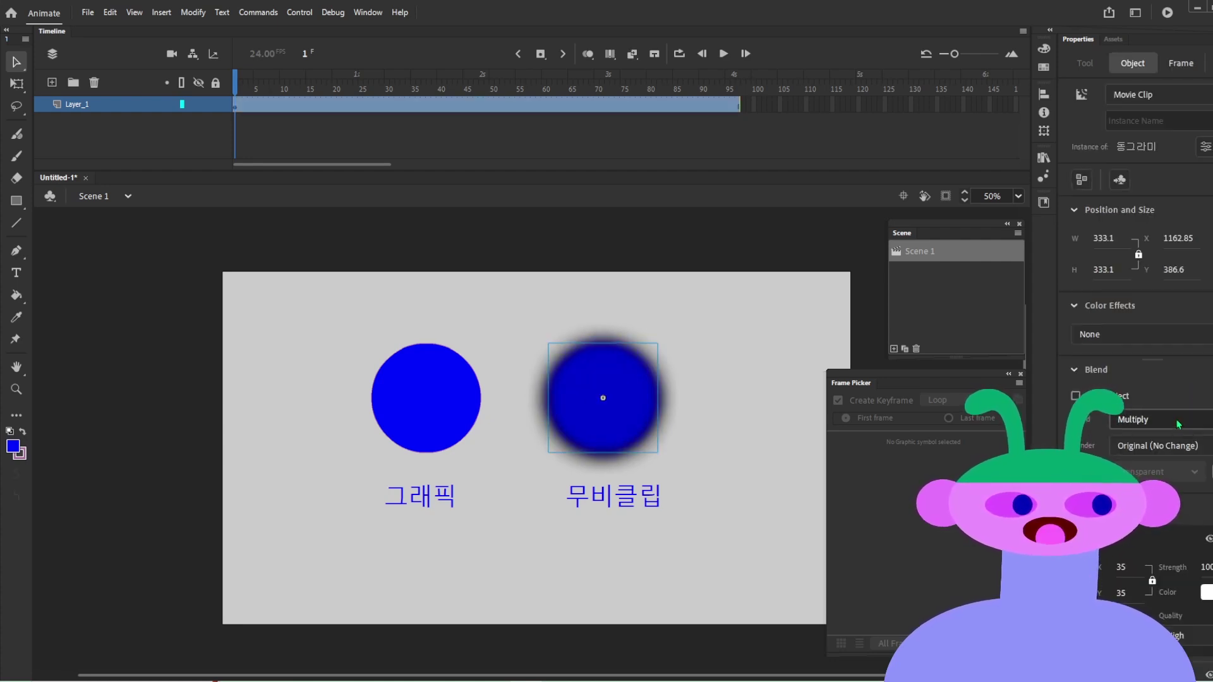
{"action": "left_click", "coordinate": [1177, 433]}
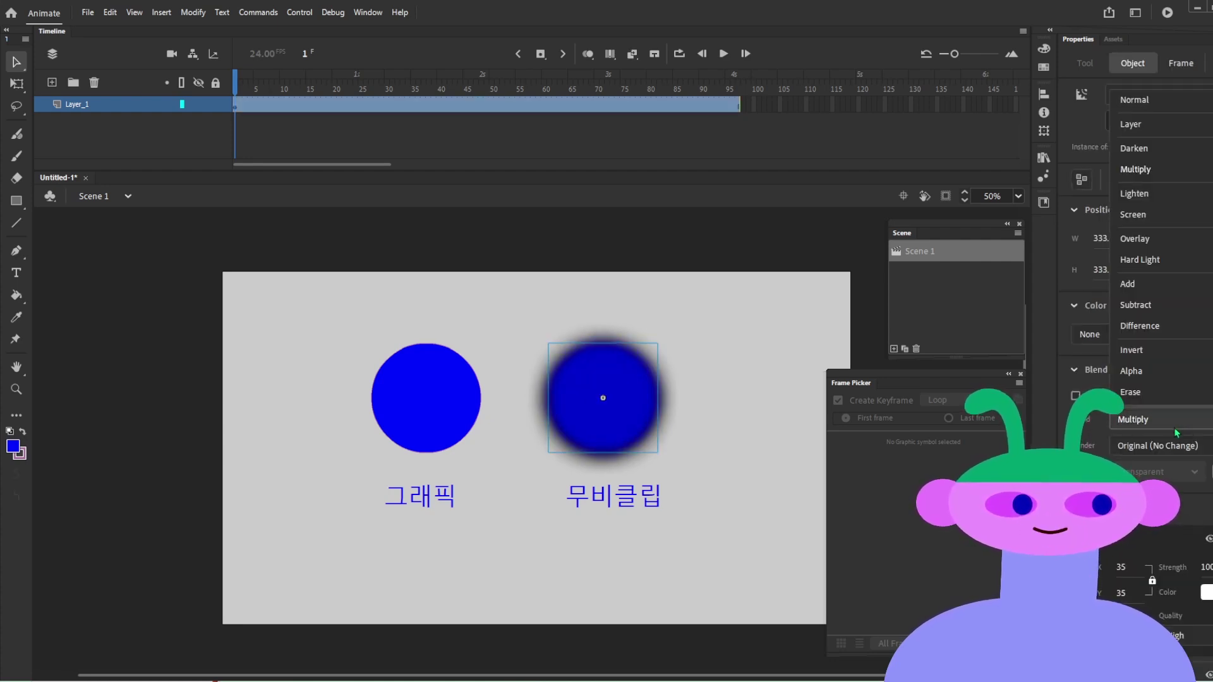
{"action": "left_click", "coordinate": [1175, 103]}
Step: Review the movie clip's filter and 3D settings and collapse its Blend, Filters, 3D Position and View, and Accessibility sections
{"action": "scroll", "coordinate": [1176, 400], "scroll_direction": "down", "scroll_amount": 5}
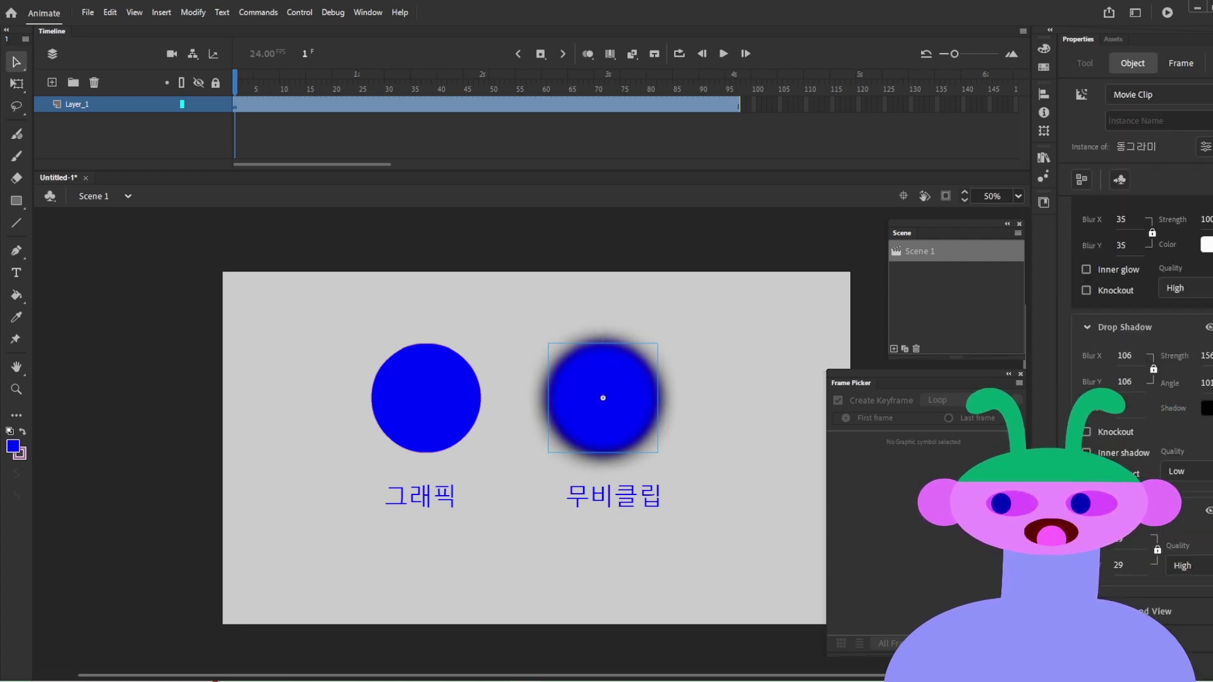
{"action": "scroll", "coordinate": [1104, 564], "scroll_direction": "down", "scroll_amount": 1}
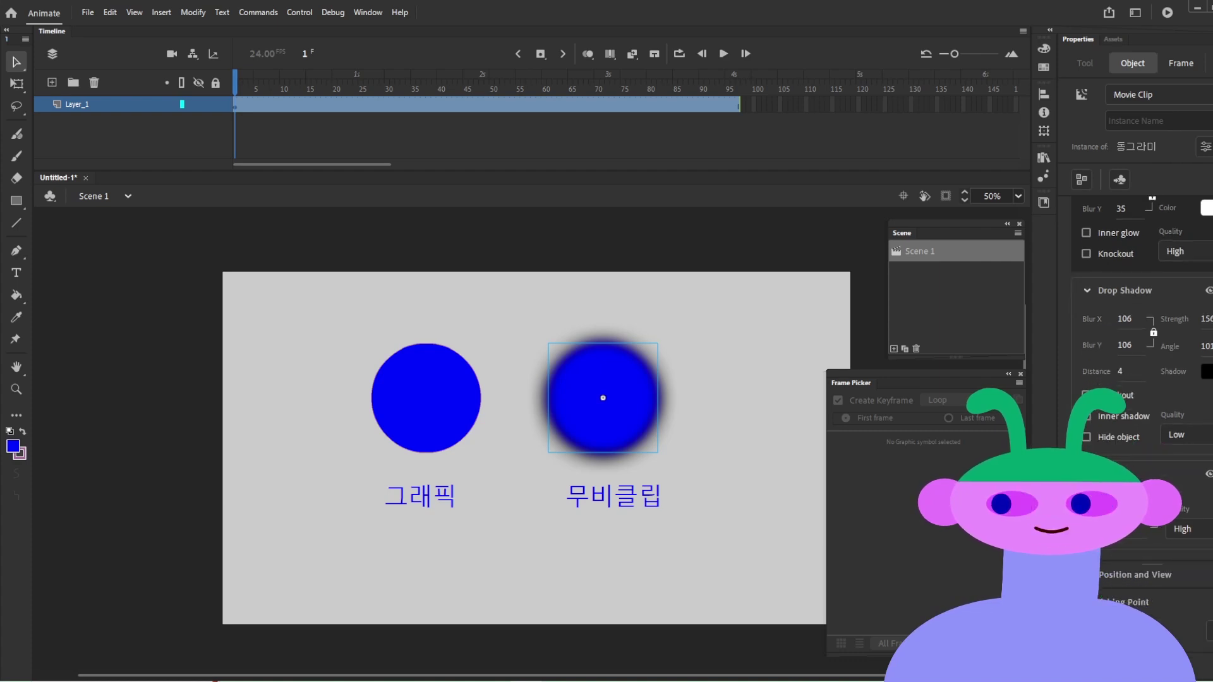
{"action": "scroll", "coordinate": [1126, 593], "scroll_direction": "down", "scroll_amount": 2}
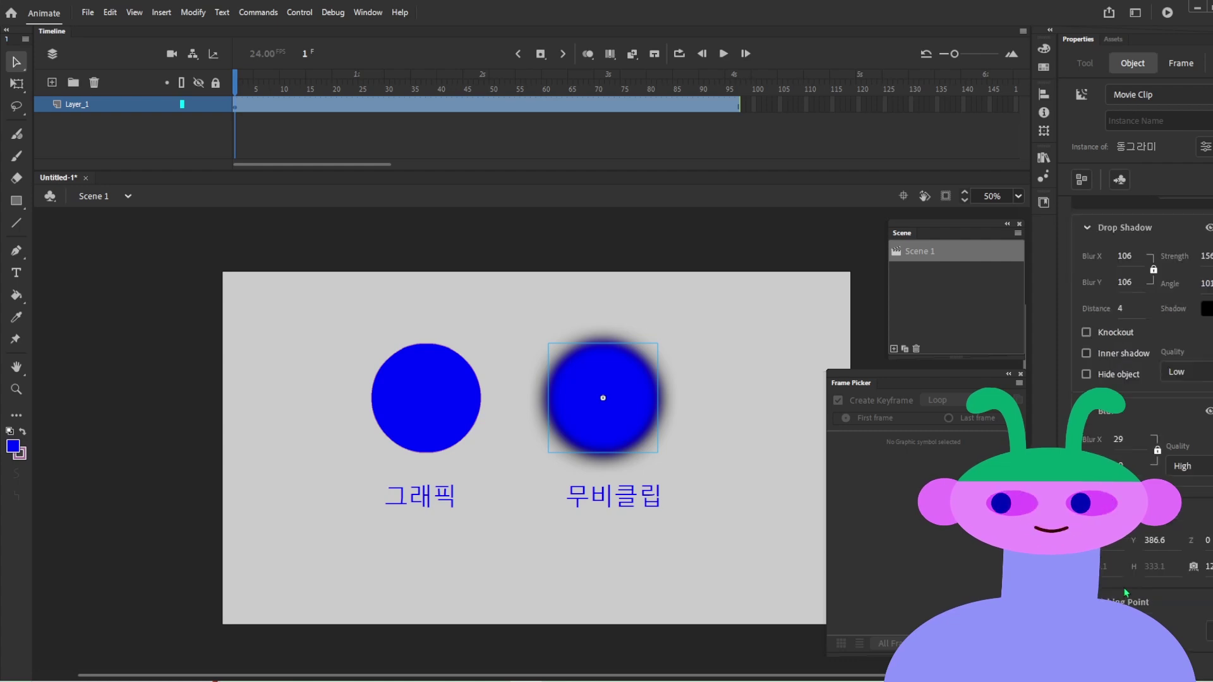
{"action": "scroll", "coordinate": [1185, 556], "scroll_direction": "down", "scroll_amount": 8}
{"action": "scroll", "coordinate": [1186, 555], "scroll_direction": "up", "scroll_amount": 15}
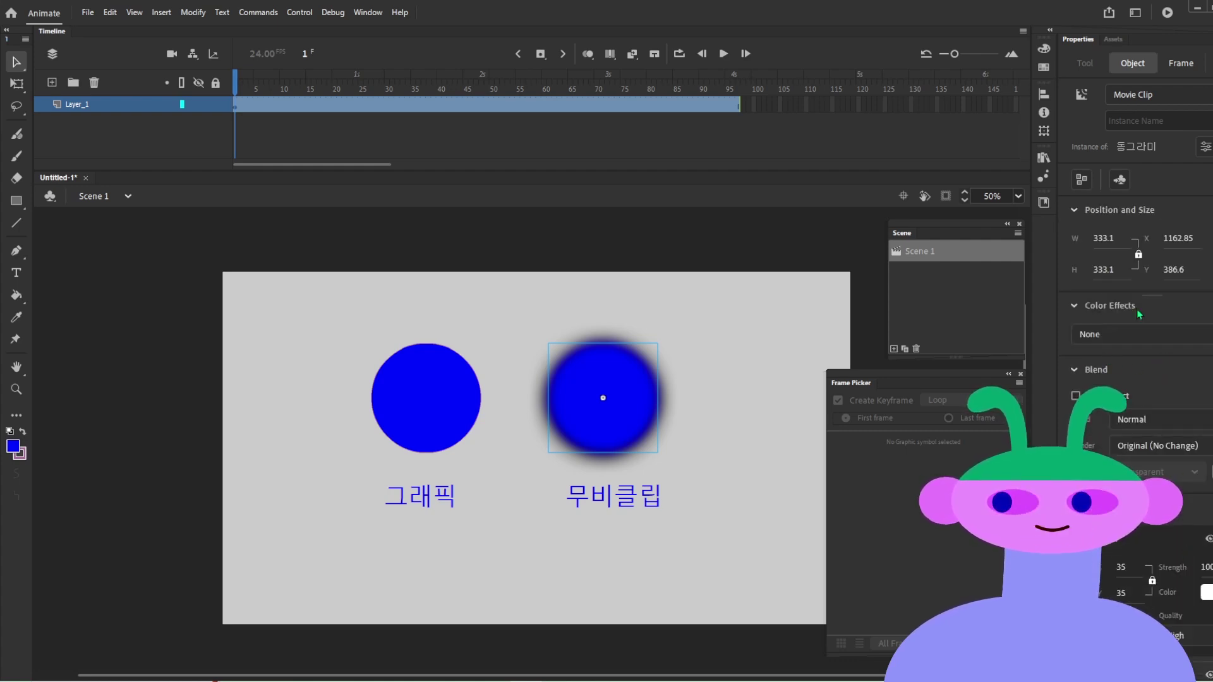
{"action": "left_click", "coordinate": [1078, 376]}
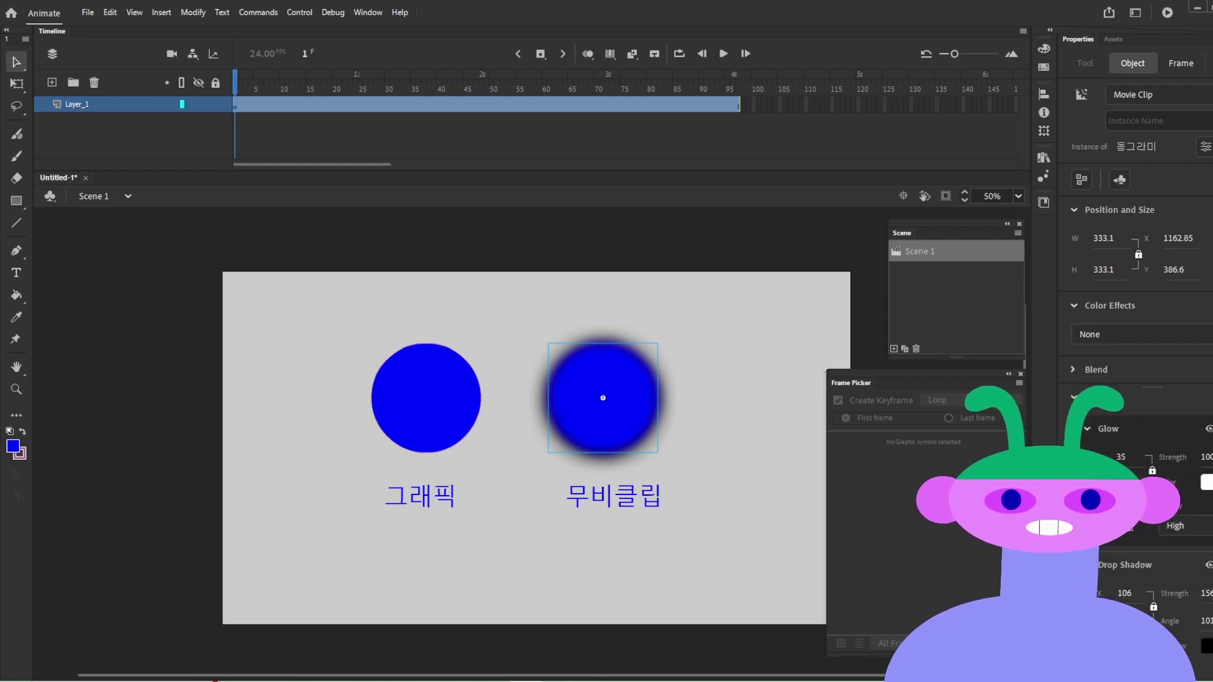
{"action": "left_click", "coordinate": [1074, 397]}
{"action": "left_click", "coordinate": [1074, 453]}
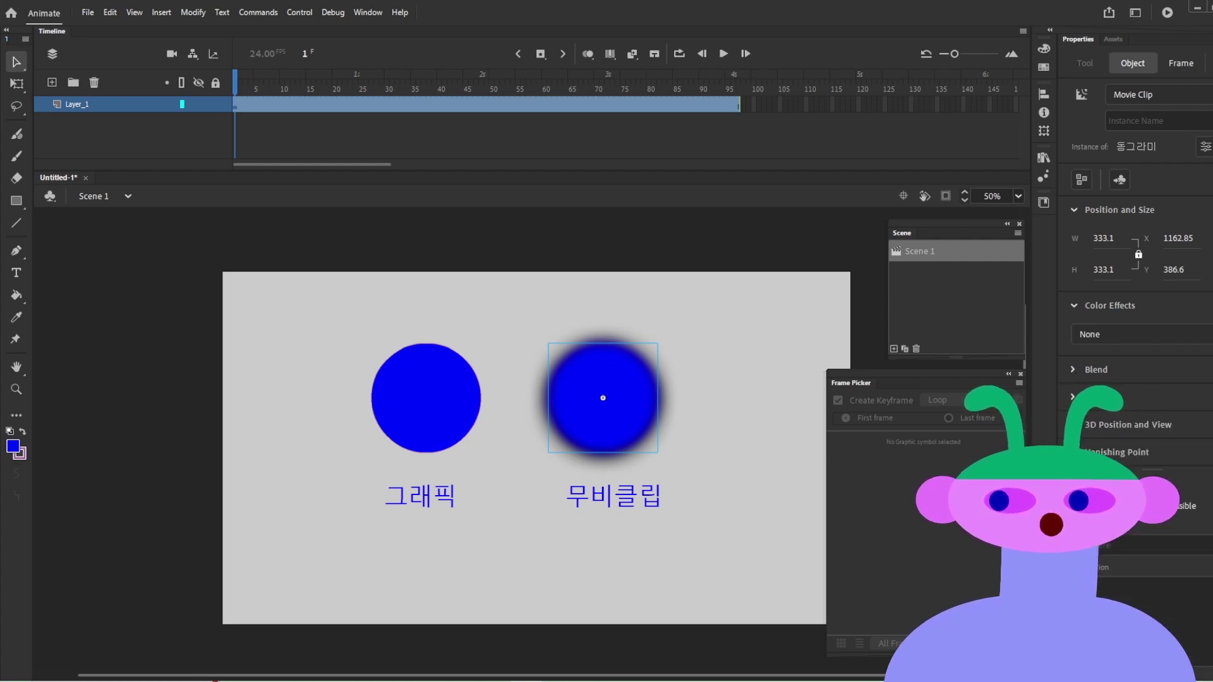
{"action": "left_click", "coordinate": [1074, 480]}
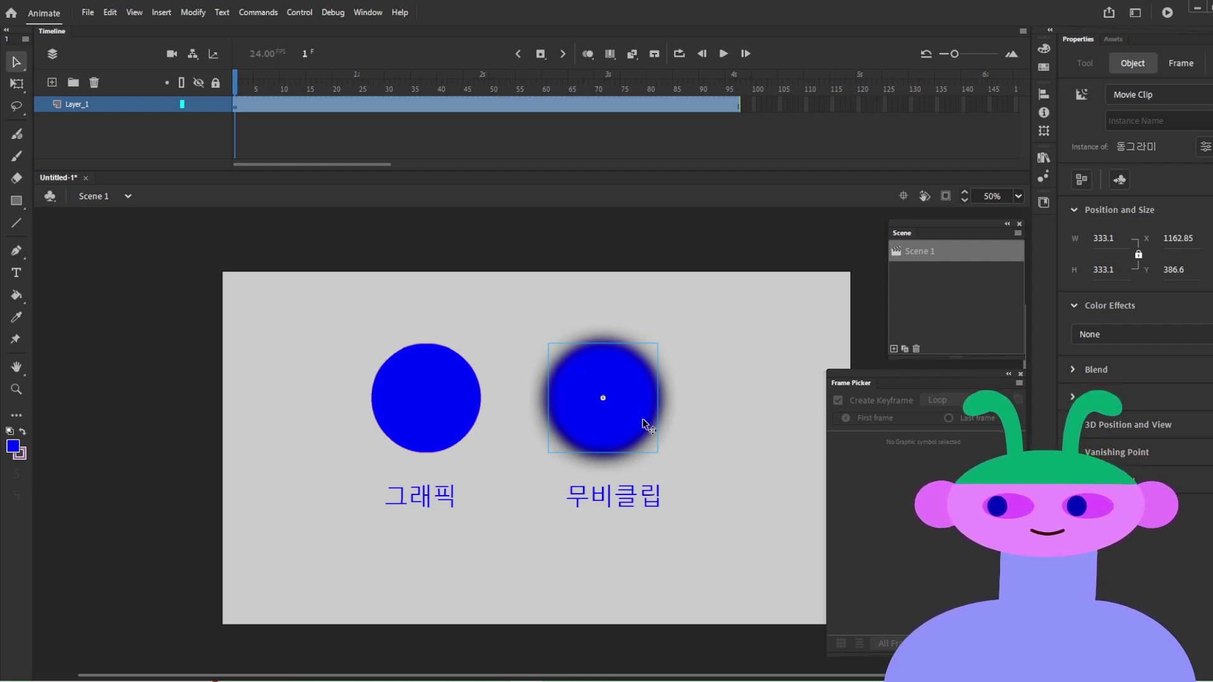
Step: Scrub the Scene 1 timeline and test the movie to compare both circles in playback
{"action": "left_click_drag", "start_coordinate": [296, 86], "coordinate": [9, 154]}
{"action": "left_click_drag", "start_coordinate": [240, 84], "coordinate": [51, 182]}
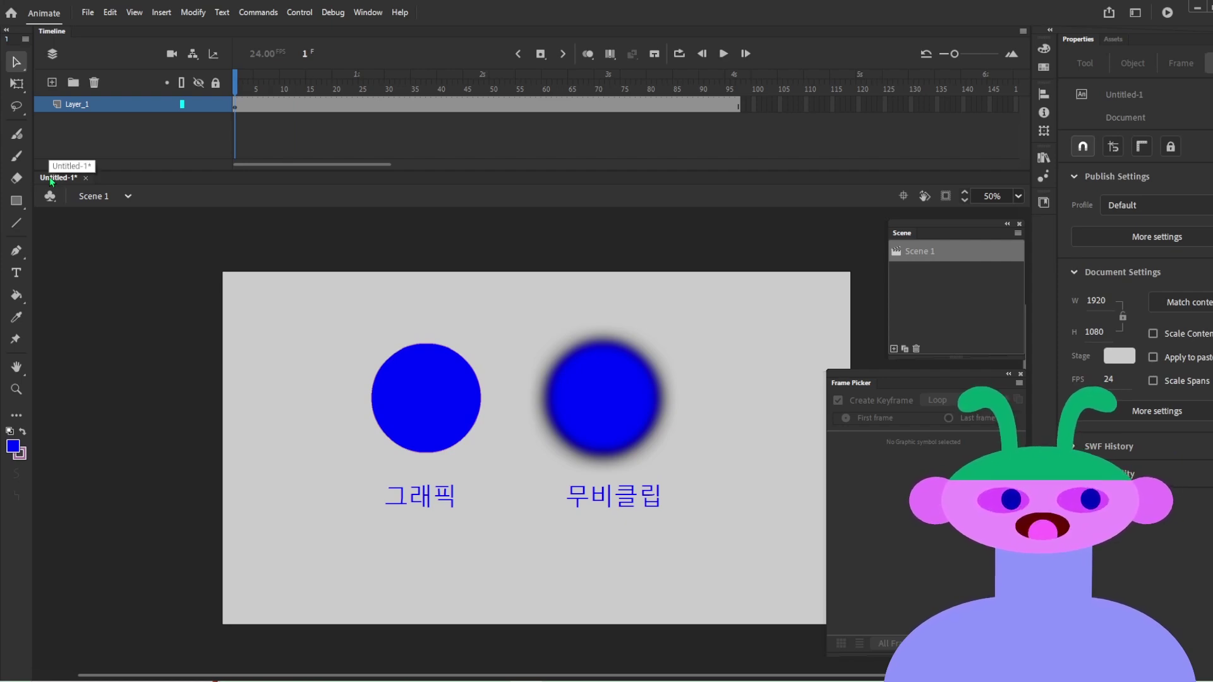
{"action": "key", "text": "ctrl+Return"}
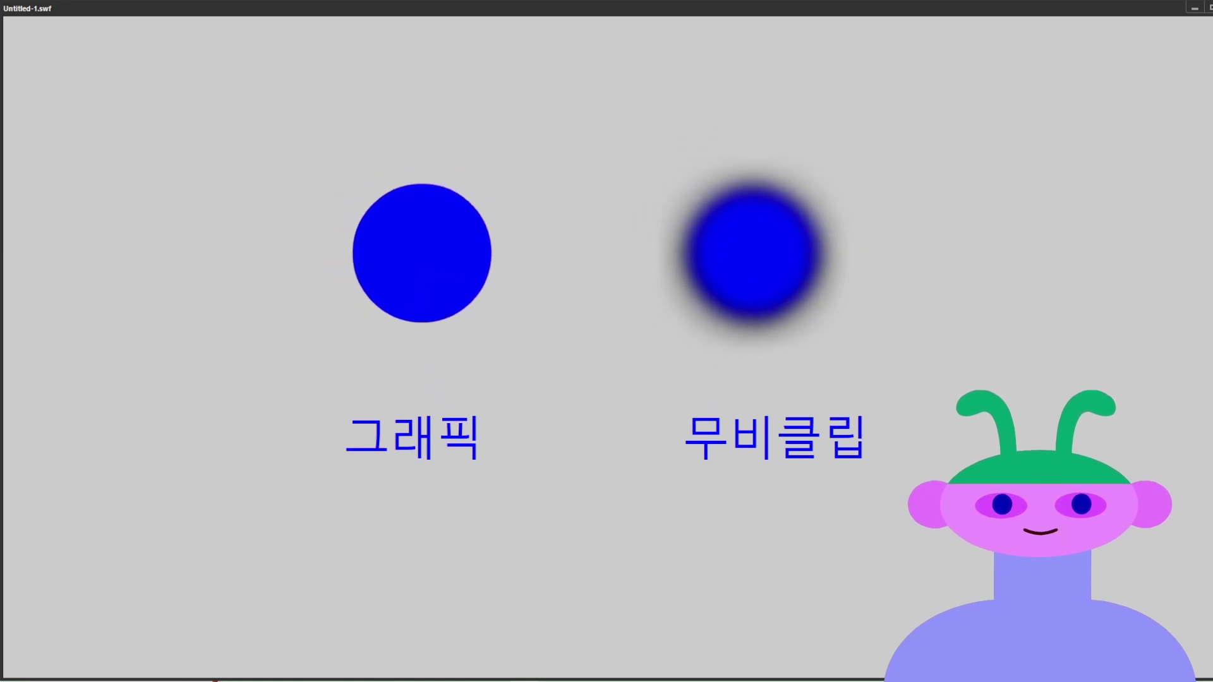
{"action": "left_click", "coordinate": [1212, 8]}
{"action": "left_click_drag", "start_coordinate": [256, 87], "coordinate": [152, 2]}
Step: Examine the export formats available for the document
{"action": "left_click", "coordinate": [87, 12]}
{"action": "mouse_move", "coordinate": [123, 221]}
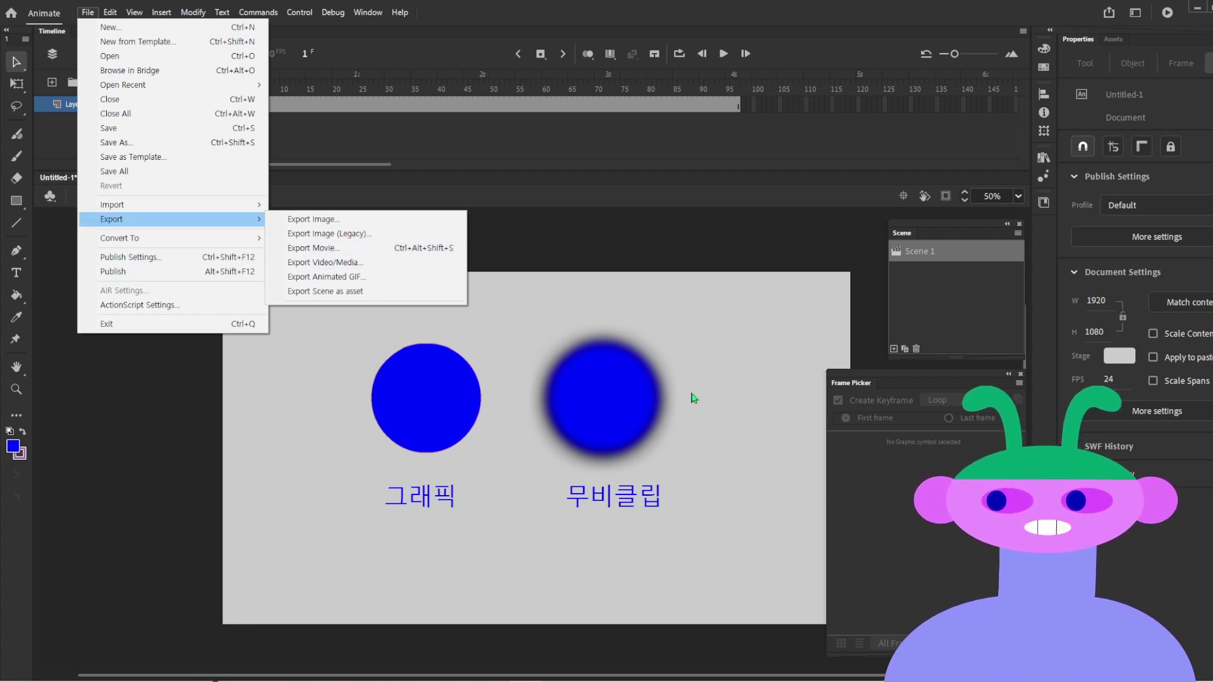
{"action": "left_click", "coordinate": [617, 403]}
Step: Select the movie clip and graphic circles in turn to compare their instance properties
{"action": "left_click", "coordinate": [617, 404]}
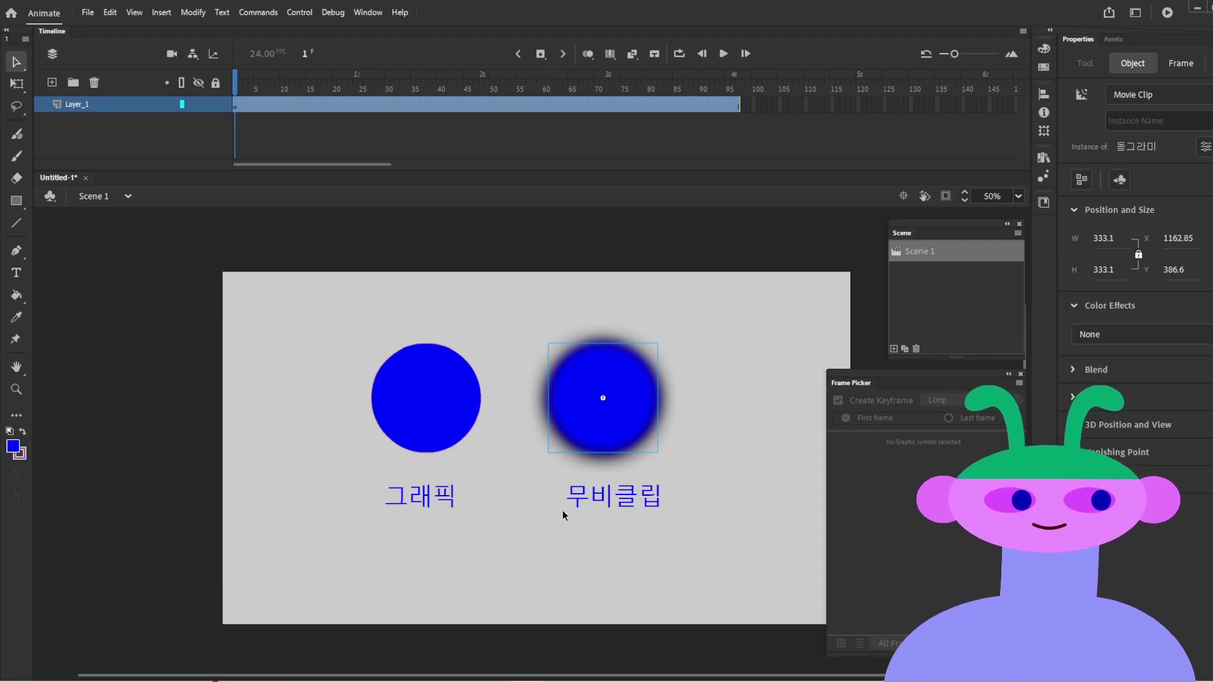
{"action": "left_click", "coordinate": [451, 438]}
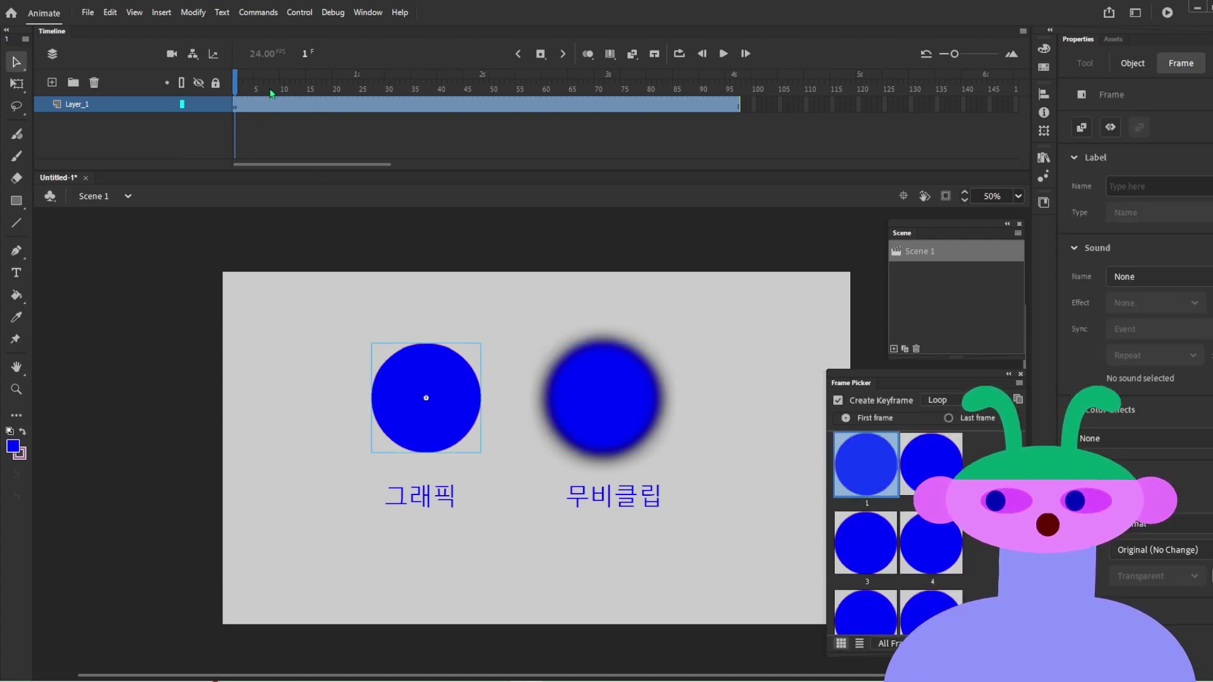
{"action": "left_click", "coordinate": [418, 104]}
{"action": "left_click", "coordinate": [446, 440]}
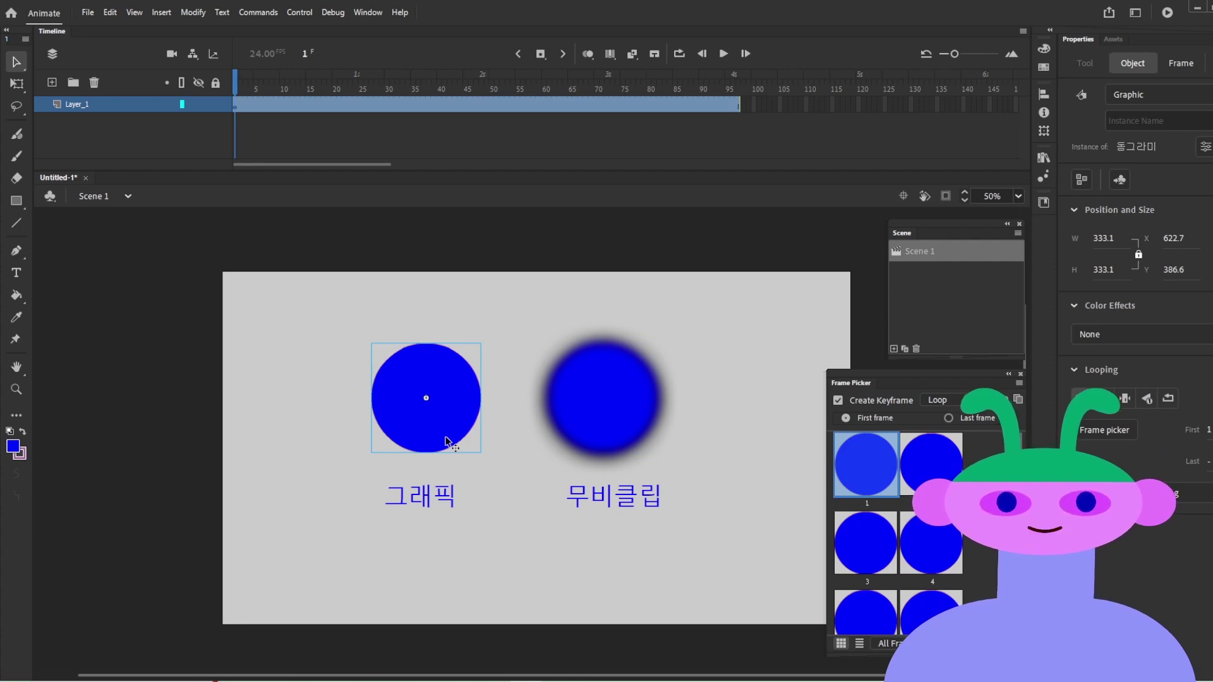
{"action": "left_click", "coordinate": [603, 436]}
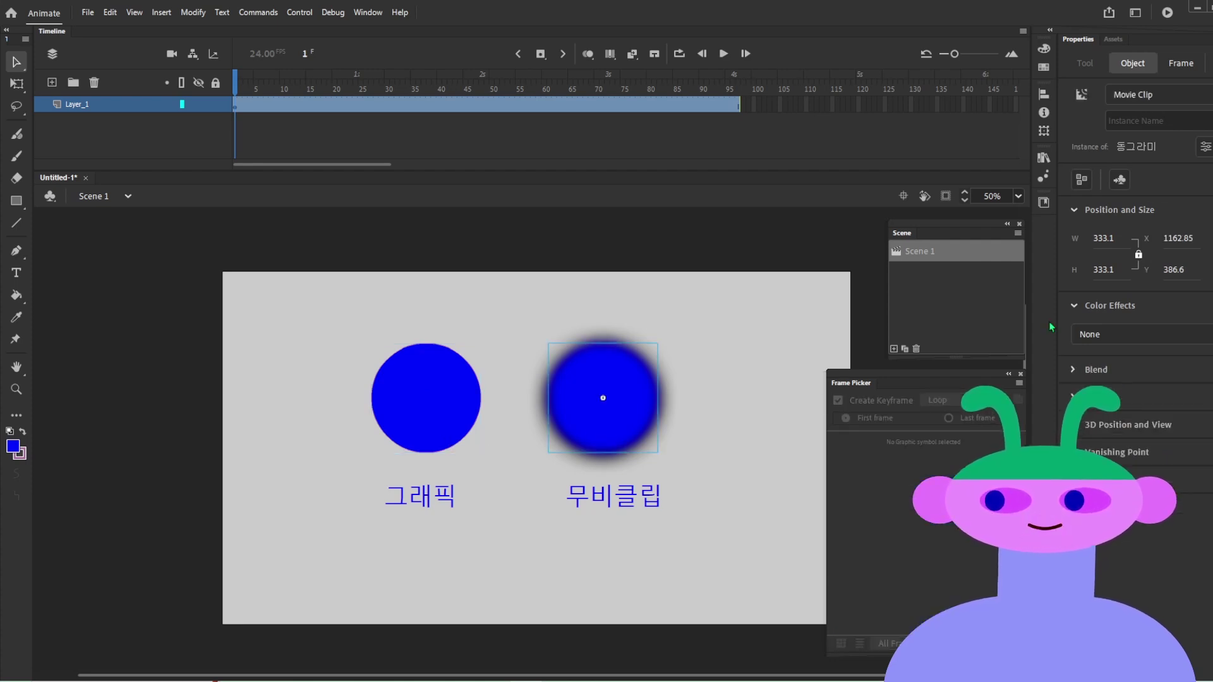
Step: Move the right circle and its 무비클립 label farther right together, and select the left circle with its 그래픽 label
{"action": "left_click_drag", "start_coordinate": [692, 537], "coordinate": [564, 301]}
{"action": "left_click_drag", "start_coordinate": [596, 398], "coordinate": [700, 414]}
{"action": "key", "text": "z"}
{"action": "left_click_drag", "start_coordinate": [305, 313], "coordinate": [579, 624]}
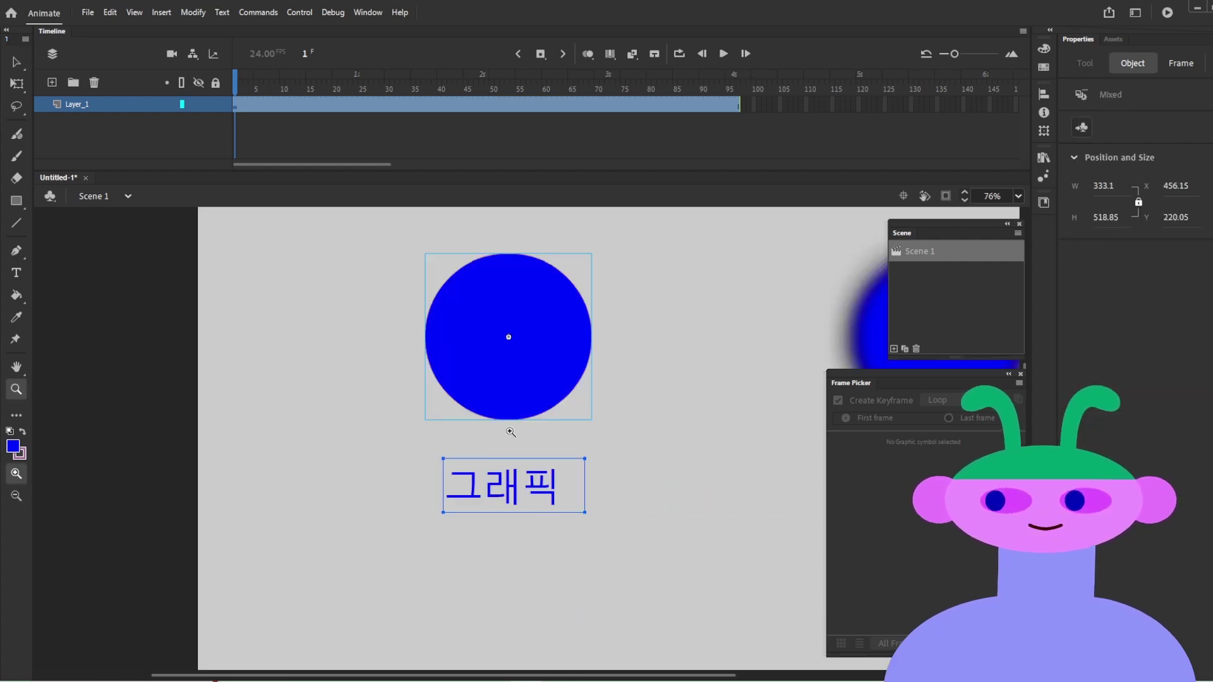
Step: Close the Frame Picker and select only the left graphic circle
{"action": "key", "text": "v"}
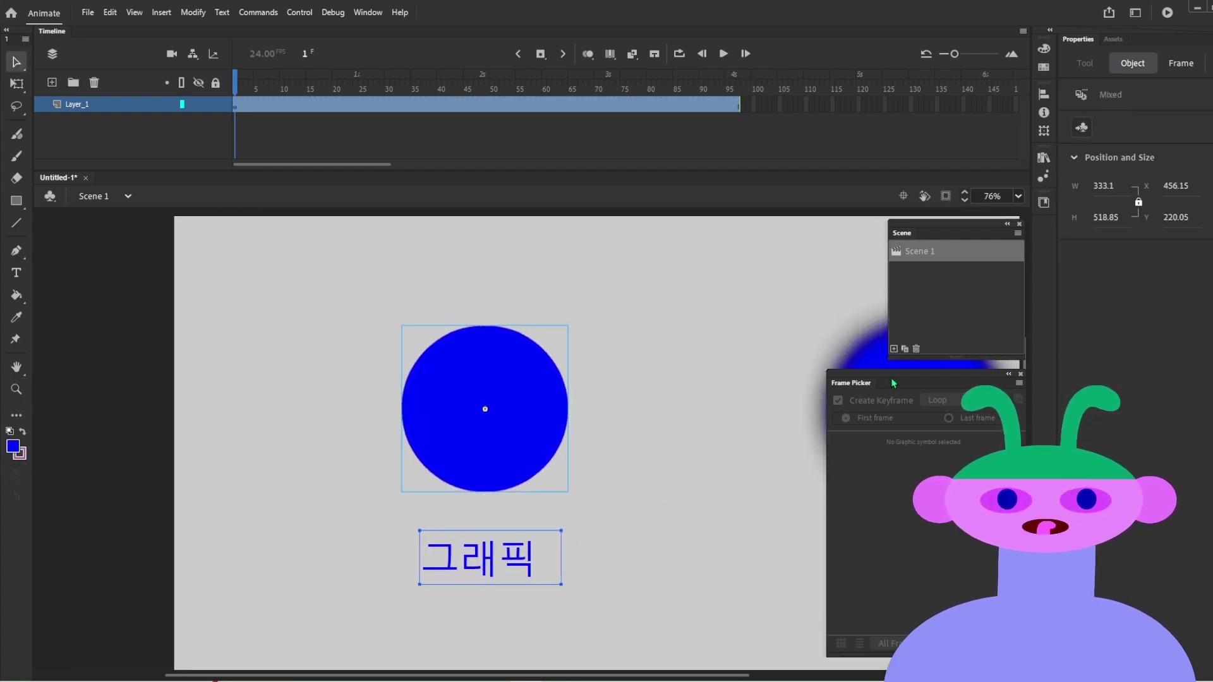
{"action": "left_click", "coordinate": [1021, 375]}
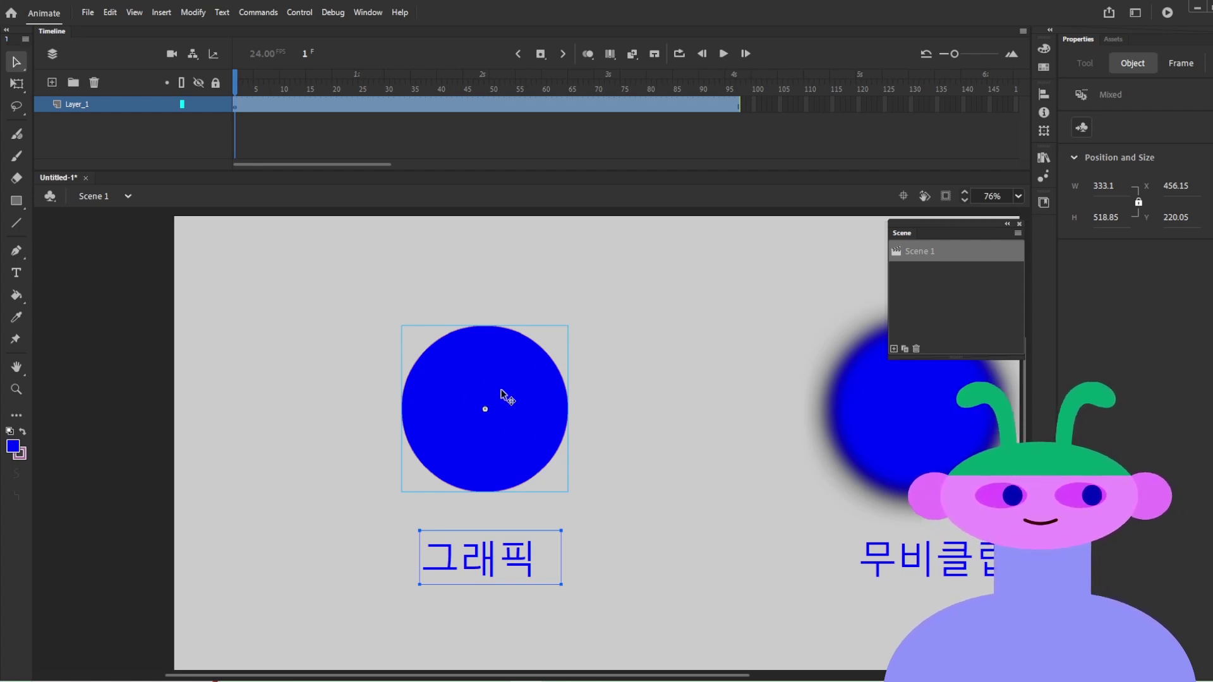
{"action": "left_click", "coordinate": [678, 439]}
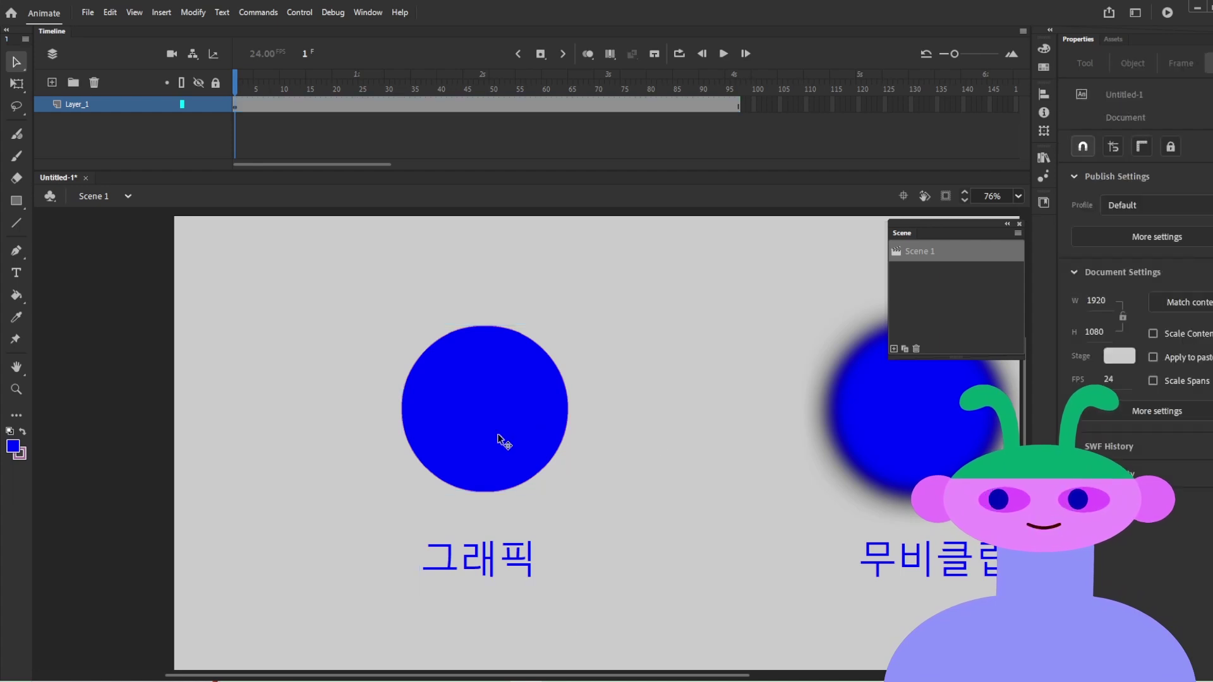
{"action": "left_click", "coordinate": [529, 428]}
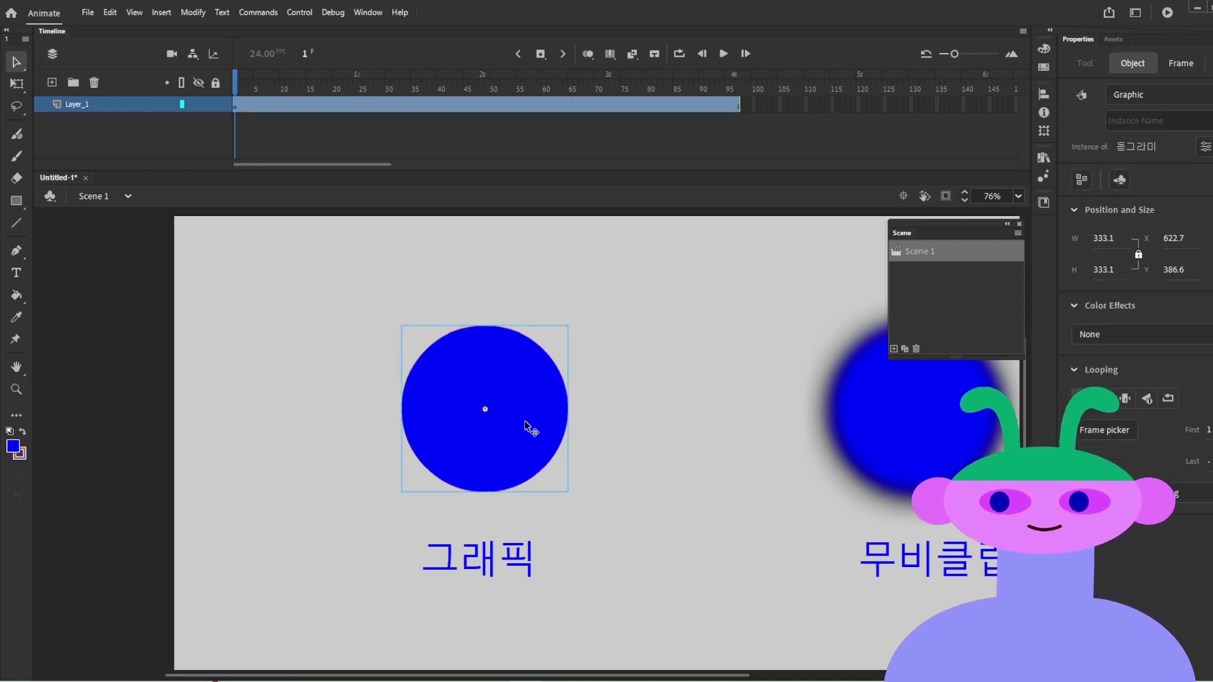
Step: Convert the circle shape inside the left graphic's nested Symbol 1 into a Movie Clip symbol named 원
{"action": "double_click", "coordinate": [547, 419]}
{"action": "left_click_drag", "start_coordinate": [288, 90], "coordinate": [131, 131]}
{"action": "left_click", "coordinate": [461, 398]}
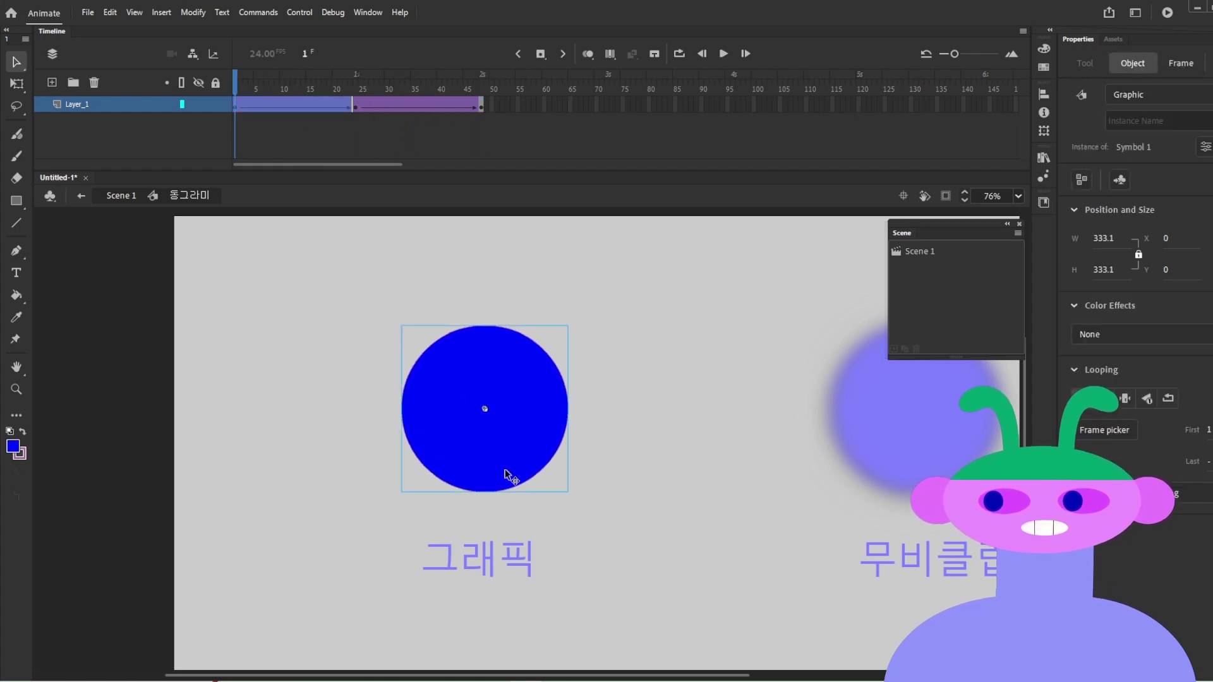
{"action": "double_click", "coordinate": [468, 433]}
{"action": "left_click_drag", "start_coordinate": [665, 557], "coordinate": [241, 207]}
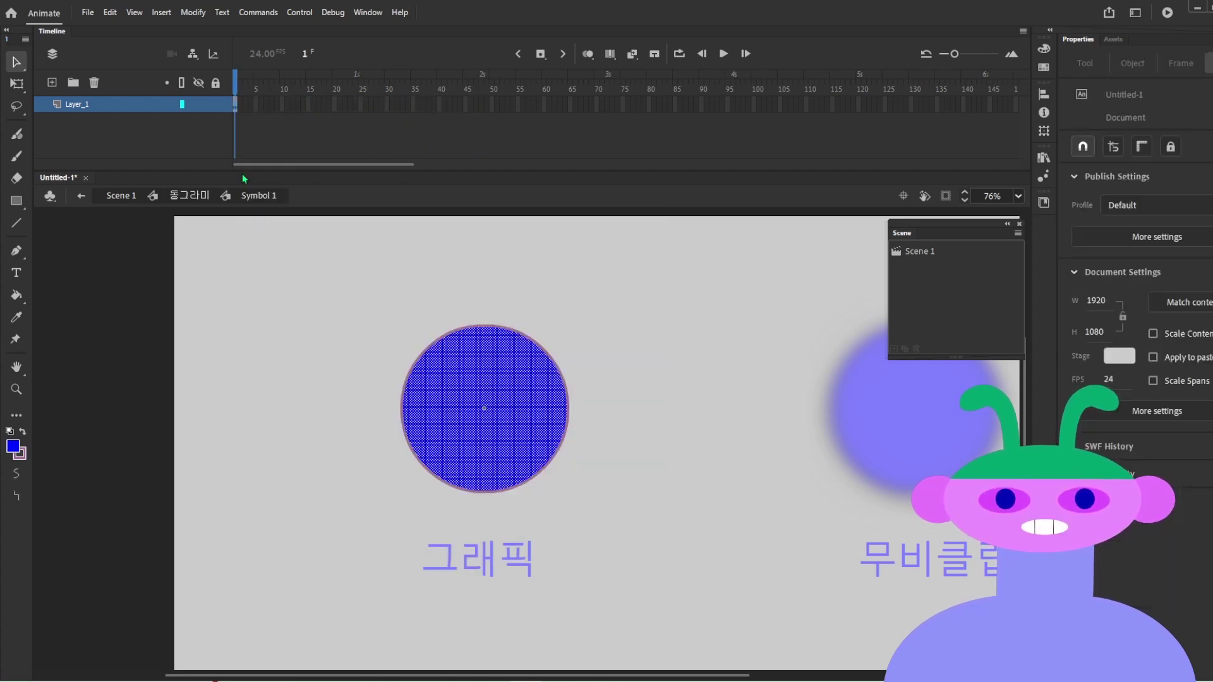
{"action": "key", "text": "F8"}
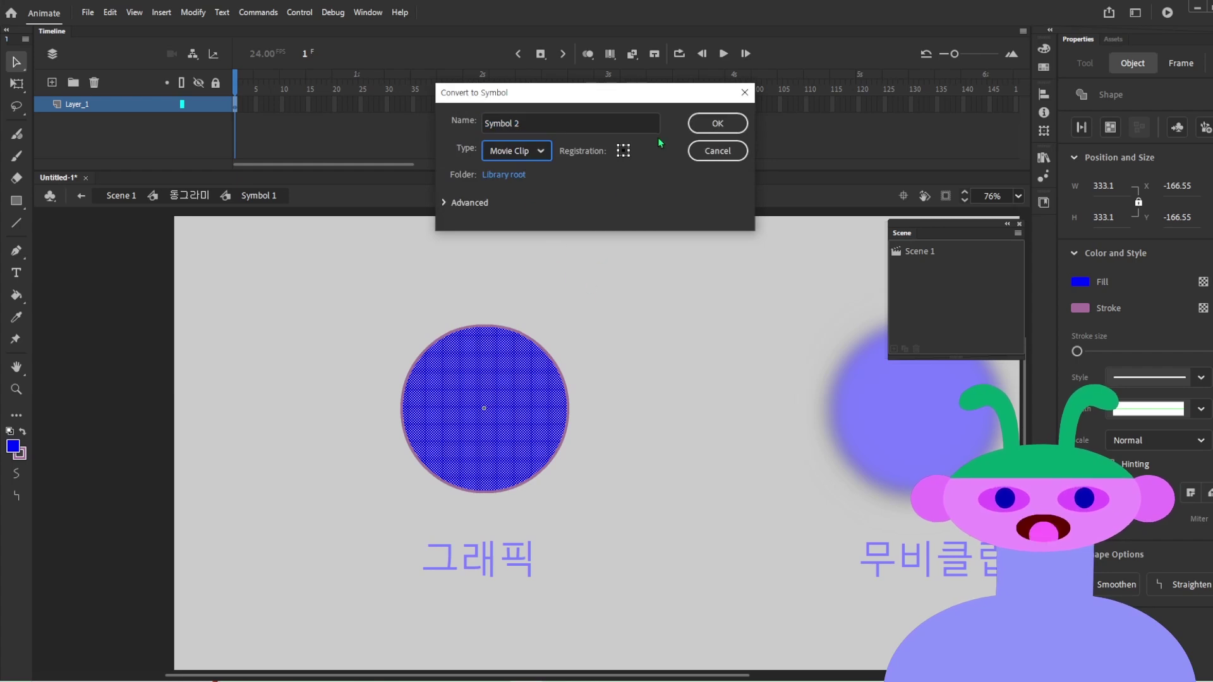
{"action": "left_click_drag", "start_coordinate": [546, 122], "coordinate": [300, 123]}
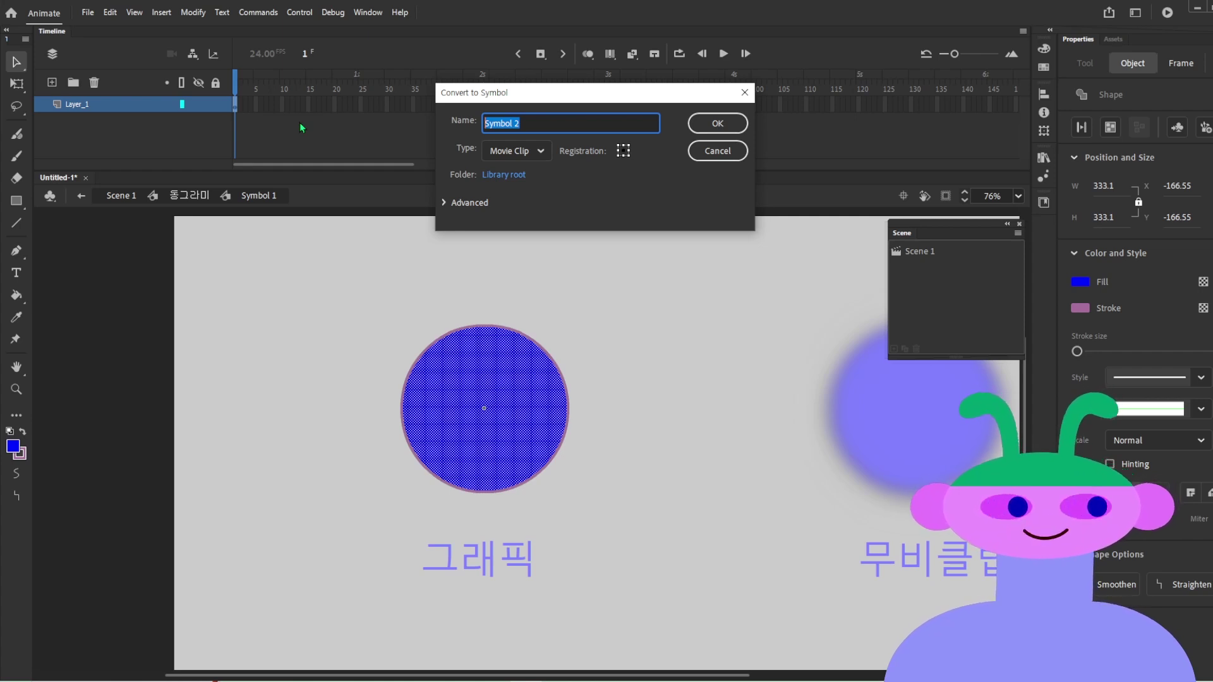
{"action": "type", "text": "dnjs"}
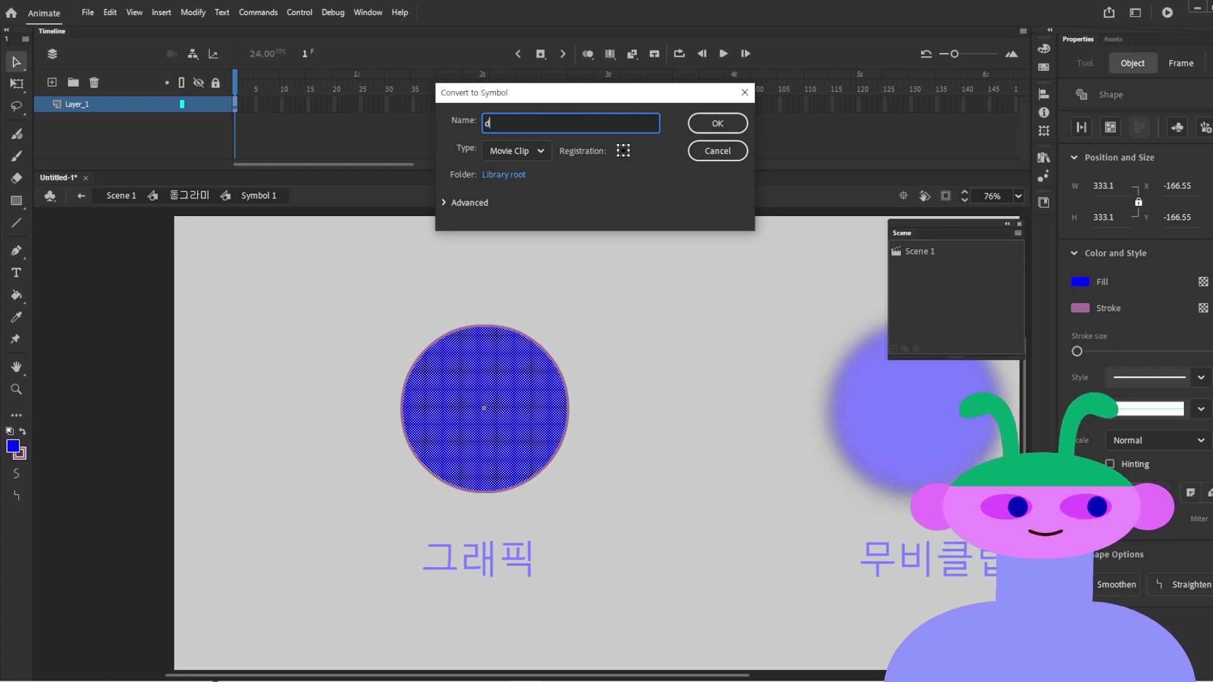
{"action": "key", "text": "Return"}
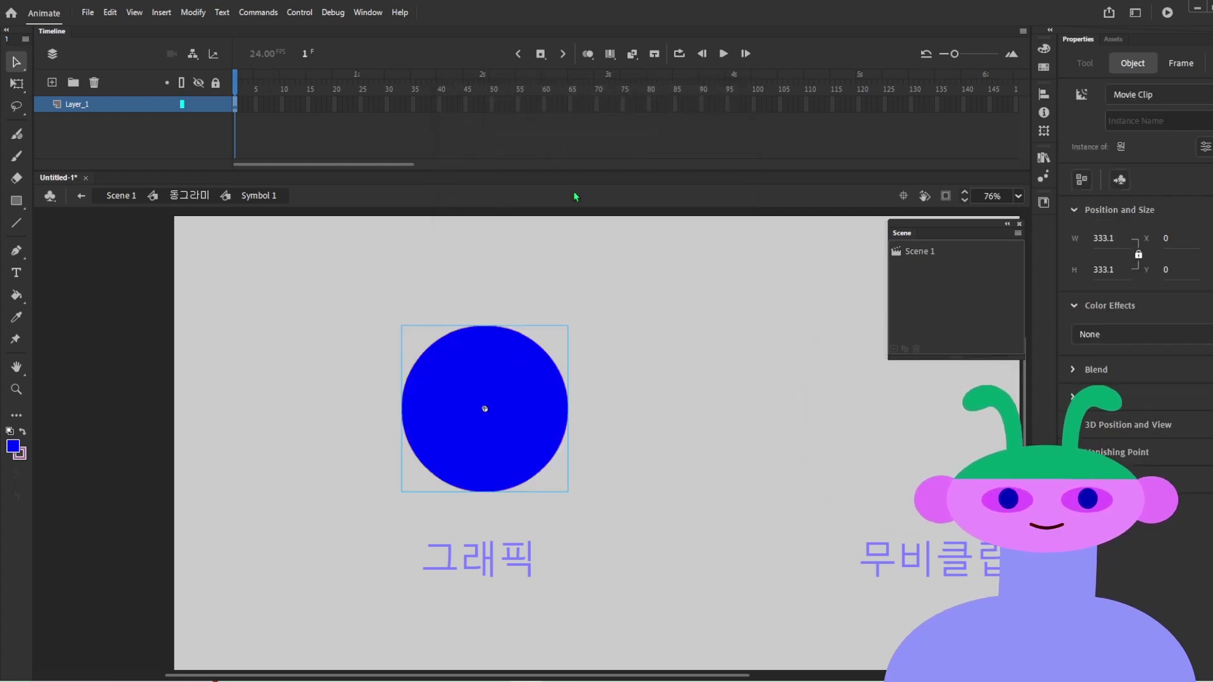
Step: Add a Blur filter of 6 to the nested 원 movie clip and return to the 동그라미 symbol
{"action": "left_click", "coordinate": [1147, 96]}
{"action": "left_click", "coordinate": [1151, 117]}
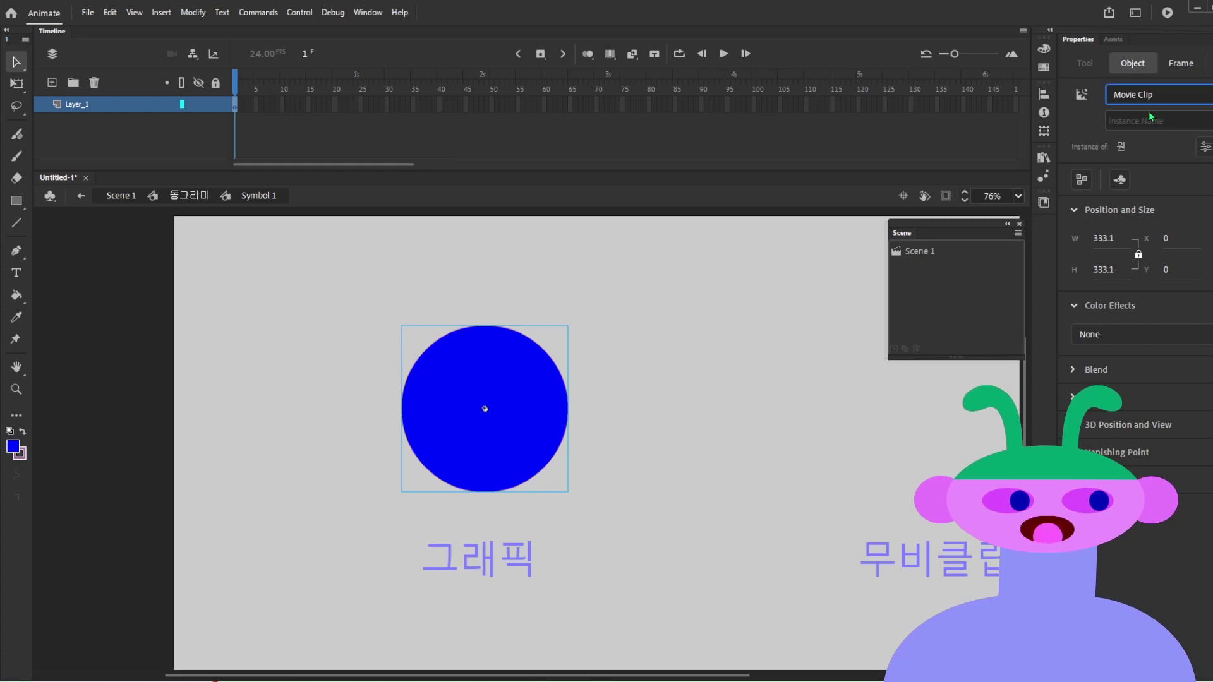
{"action": "left_click", "coordinate": [1155, 389]}
{"action": "left_click", "coordinate": [1165, 424]}
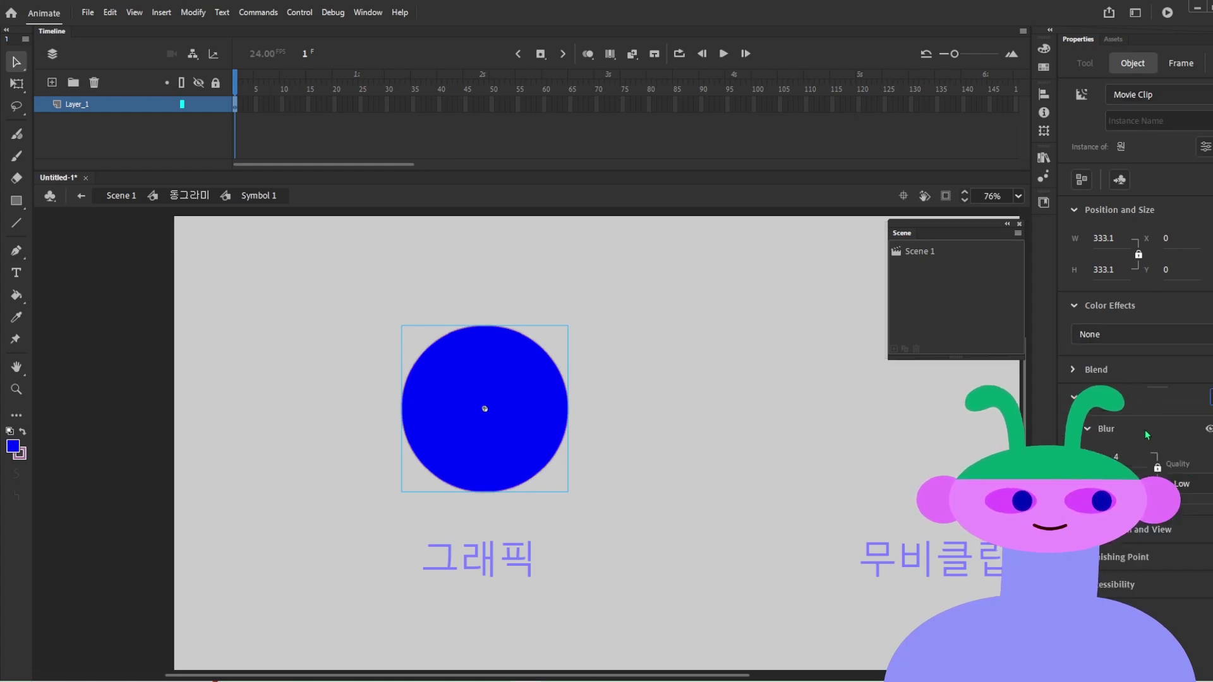
{"action": "mouse_move", "coordinate": [1117, 460]}
{"action": "left_mouse_down"}
{"action": "mouse_move", "coordinate": [1140, 459]}
{"action": "mouse_move", "coordinate": [1117, 459]}
{"action": "left_mouse_up"}
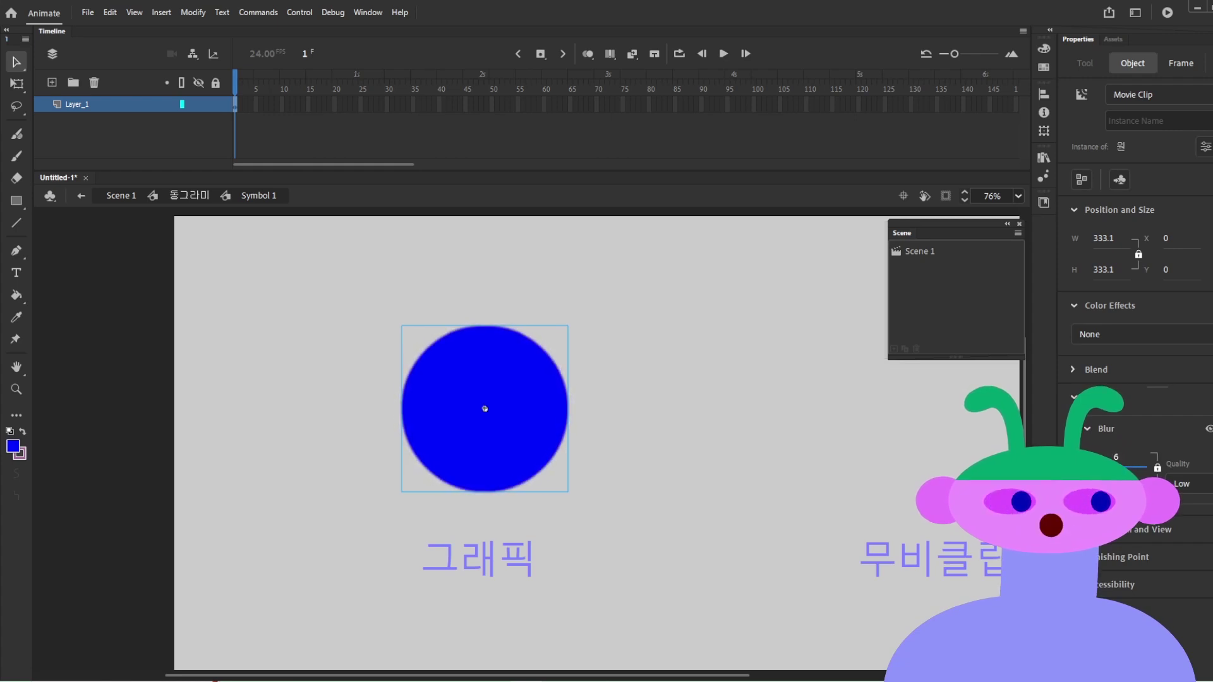
{"action": "left_click", "coordinate": [605, 348]}
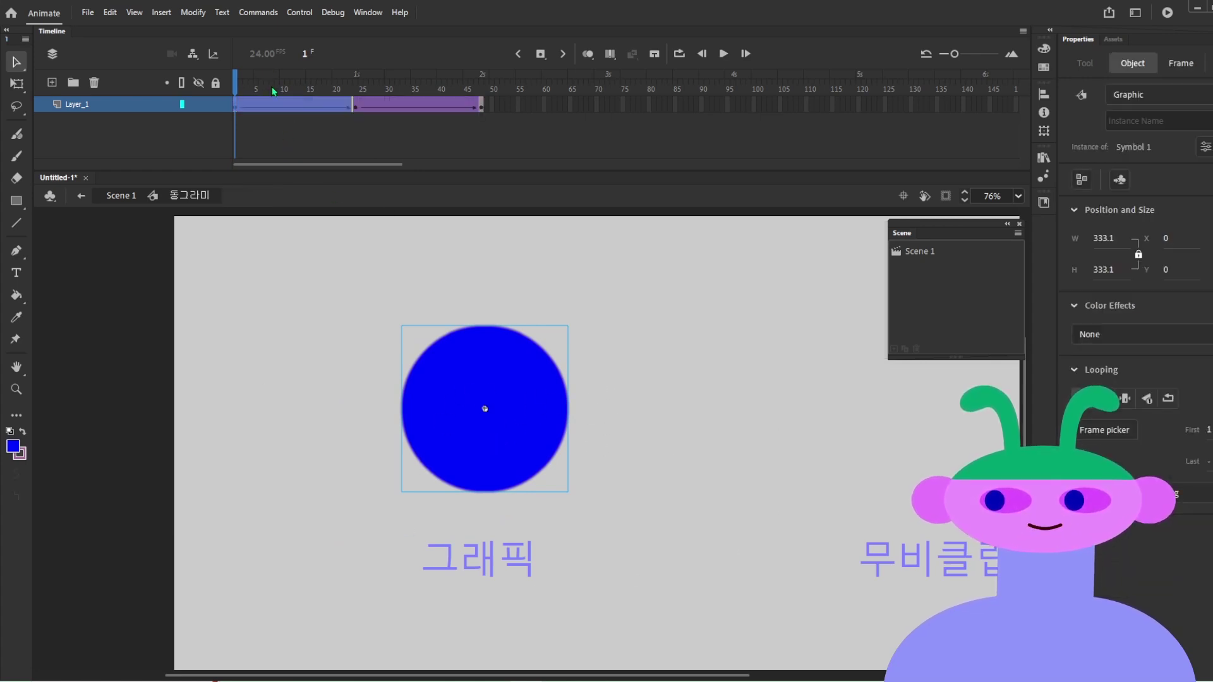
Step: Preview the blurred circle's animation in 동그라미 and Scene 1, including a test run of the scene
{"action": "left_click_drag", "start_coordinate": [271, 92], "coordinate": [222, 150]}
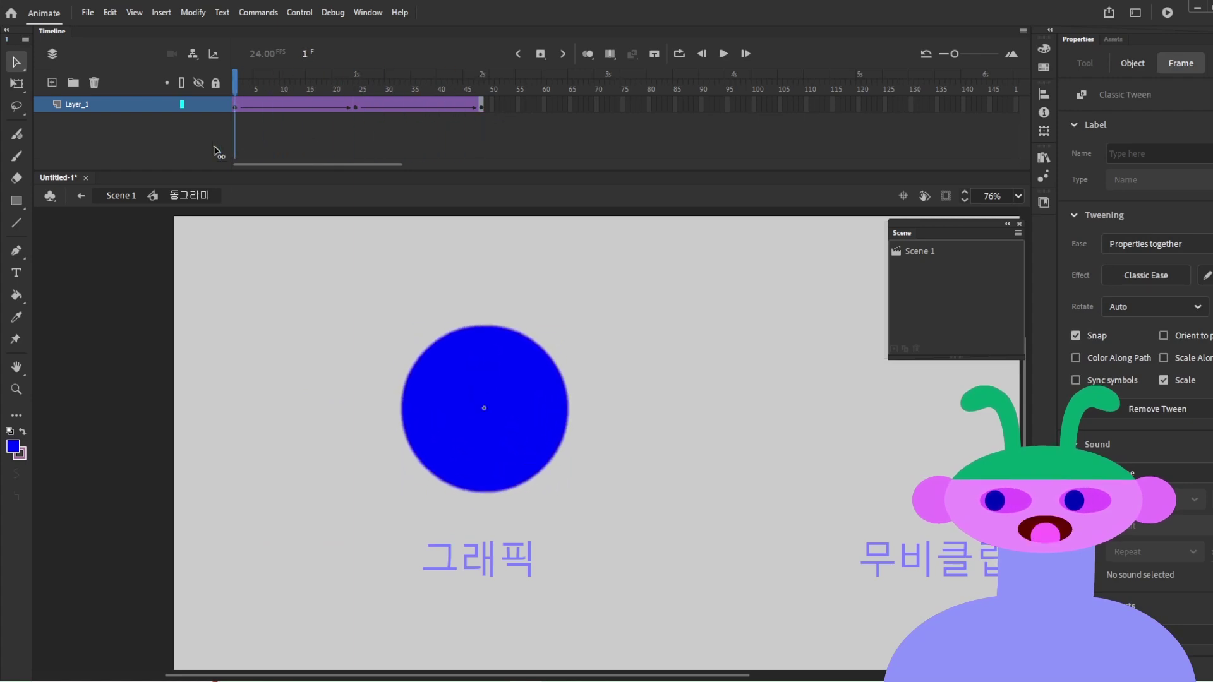
{"action": "double_click", "coordinate": [640, 377]}
{"action": "left_click_drag", "start_coordinate": [262, 92], "coordinate": [491, 120]}
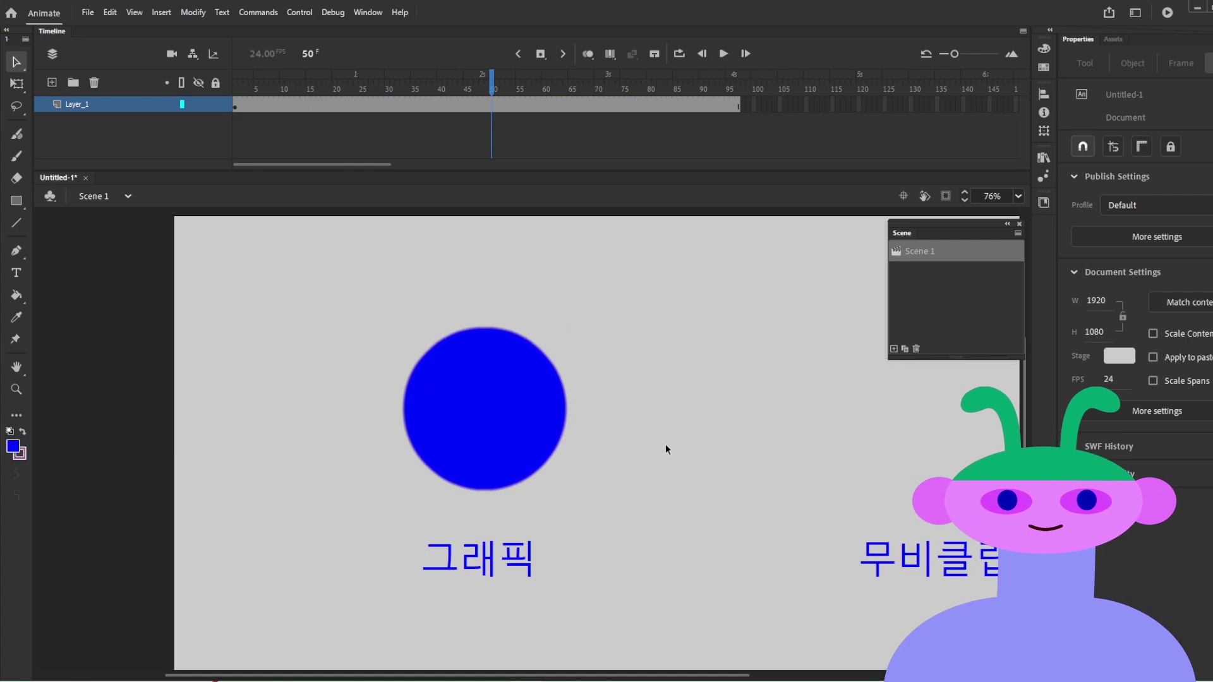
{"action": "left_click_drag", "start_coordinate": [669, 469], "coordinate": [590, 464]}
{"action": "left_click_drag", "start_coordinate": [318, 93], "coordinate": [327, 124]}
{"action": "key", "text": "ctrl+Return"}
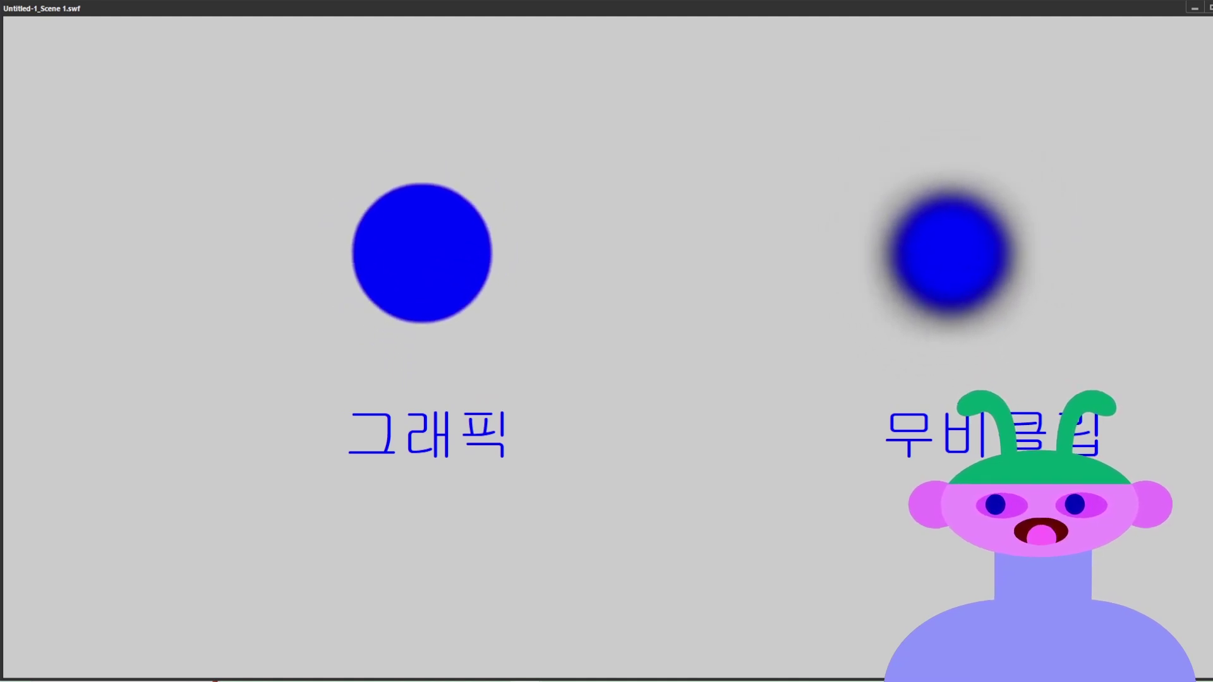
{"action": "key", "text": "ctrl+w"}
Step: Select the 애니1 graphic circle and scrub through its animation on the main timeline
{"action": "left_click", "coordinate": [584, 410]}
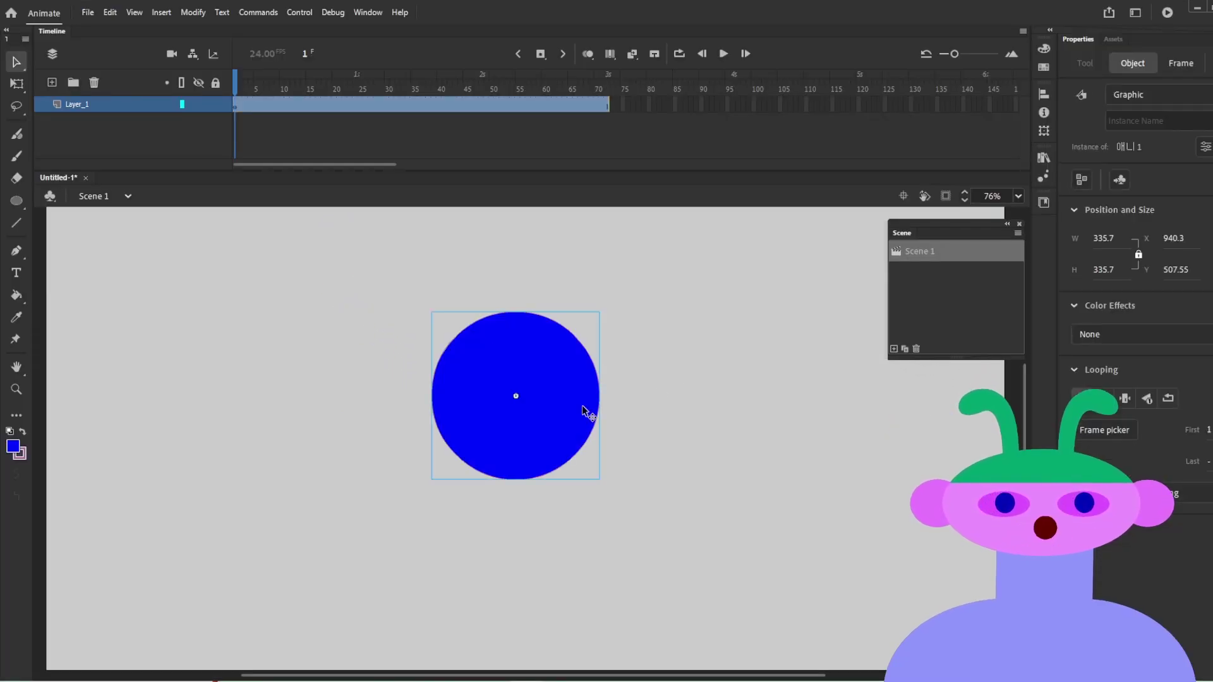
{"action": "left_click", "coordinate": [671, 436]}
{"action": "left_click_drag", "start_coordinate": [340, 373], "coordinate": [142, 234]}
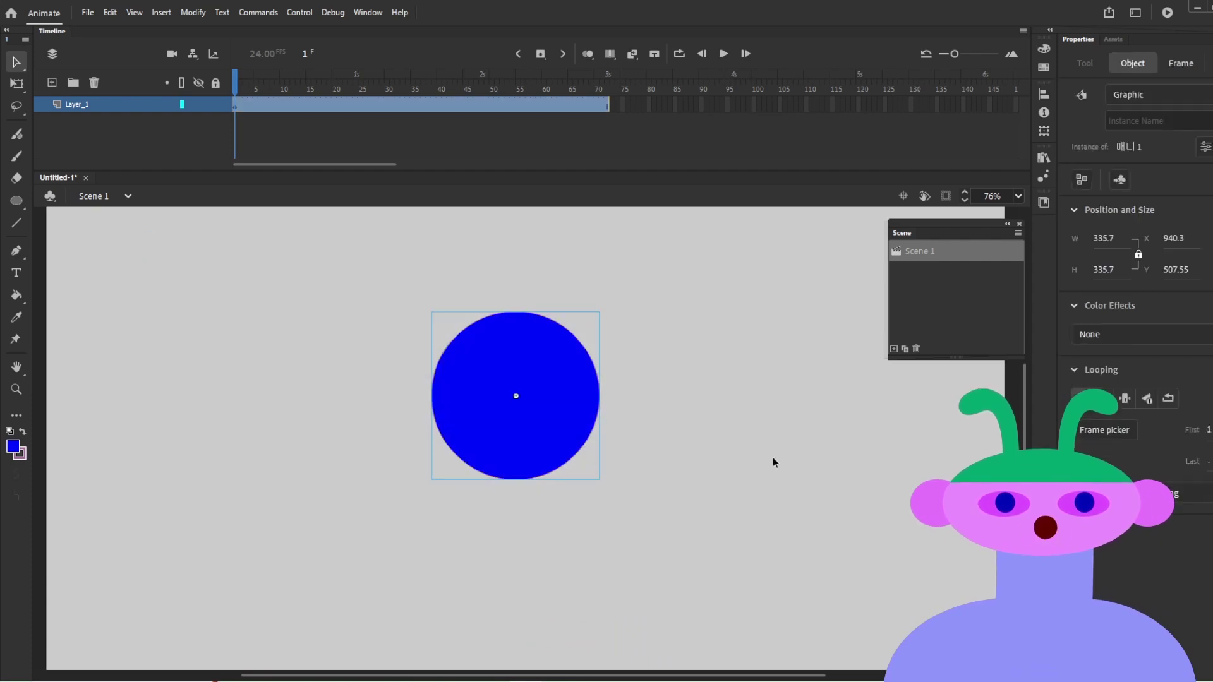
{"action": "left_click", "coordinate": [688, 438]}
{"action": "left_click", "coordinate": [548, 440]}
{"action": "left_click_drag", "start_coordinate": [265, 89], "coordinate": [193, 197]}
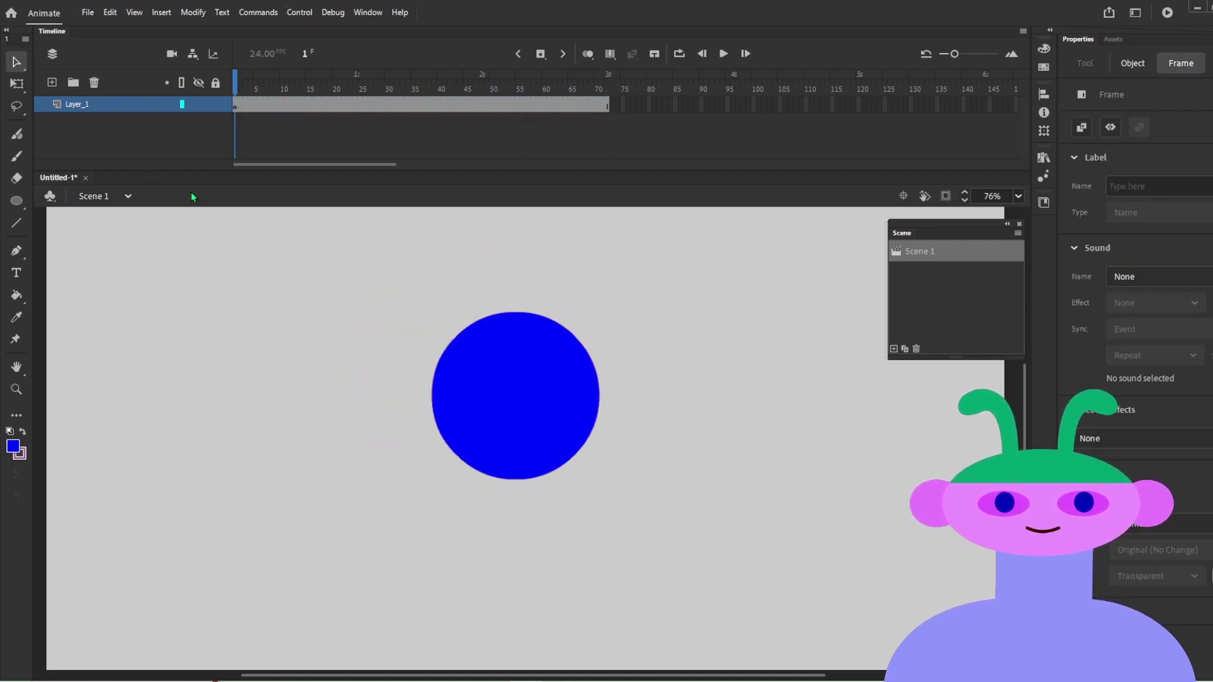
Step: Add Layer_2 beneath Layer_1 and draw a magenta rectangle about 647 × 453 px on it, partly behind the circle
{"action": "left_click", "coordinate": [52, 82]}
{"action": "left_click_drag", "start_coordinate": [77, 104], "coordinate": [77, 125]}
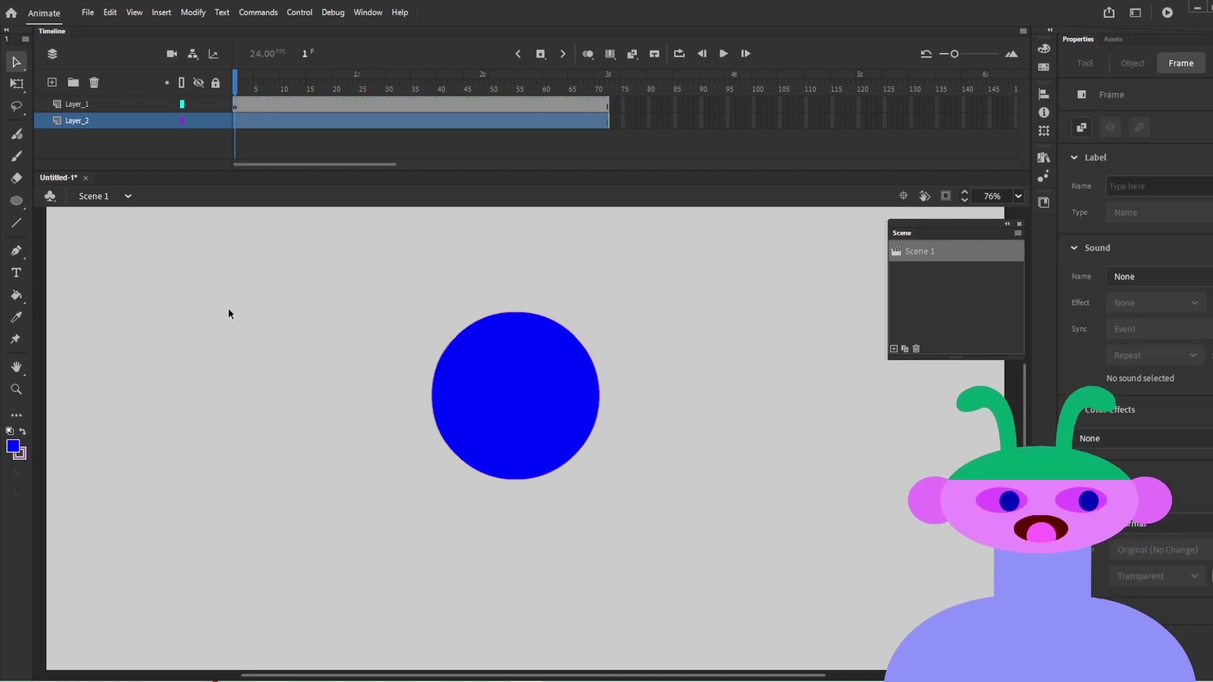
{"action": "key", "text": "r"}
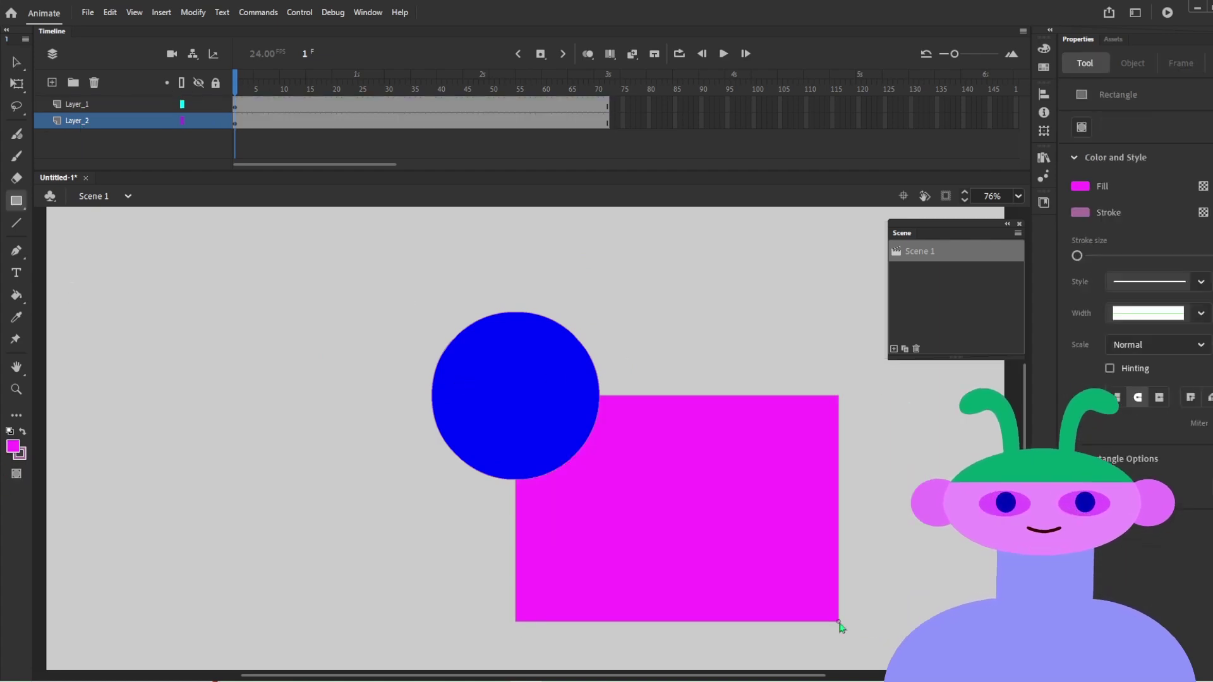
Step: Break apart the magenta rectangle and convert it into a Movie Clip symbol named 네모
{"action": "key", "text": "v"}
{"action": "left_click", "coordinate": [699, 525]}
{"action": "key", "text": "ctrl+b"}
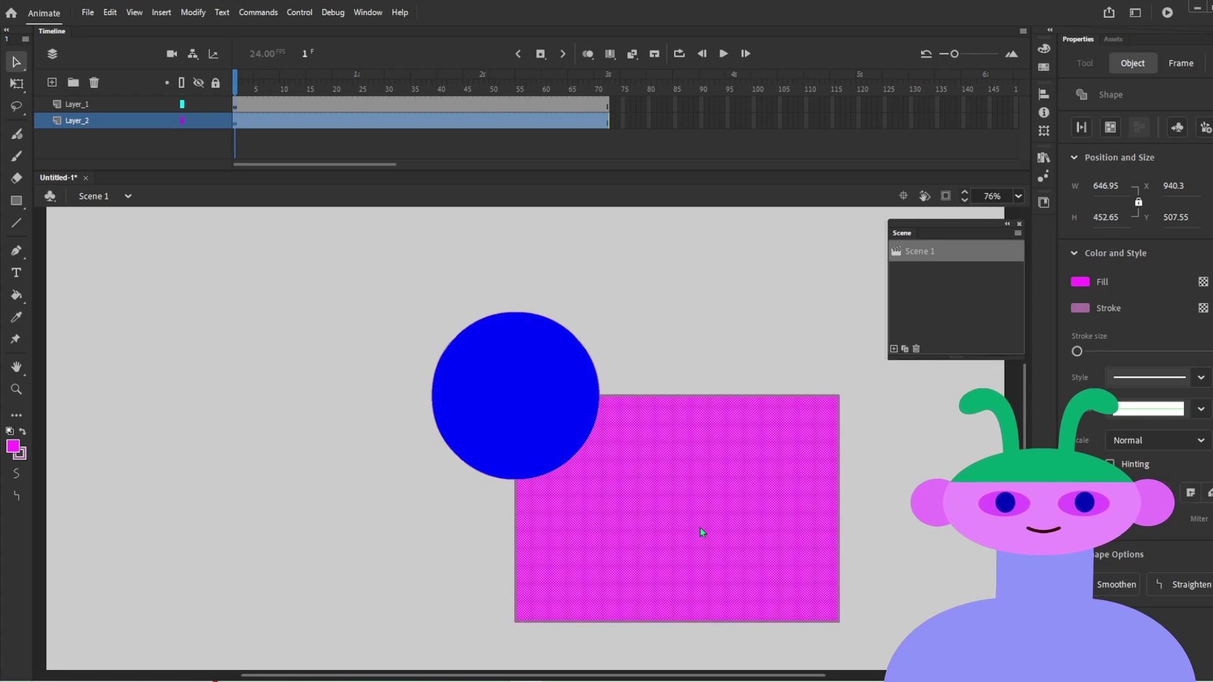
{"action": "key", "text": "F8"}
{"action": "type", "text": "sp"}
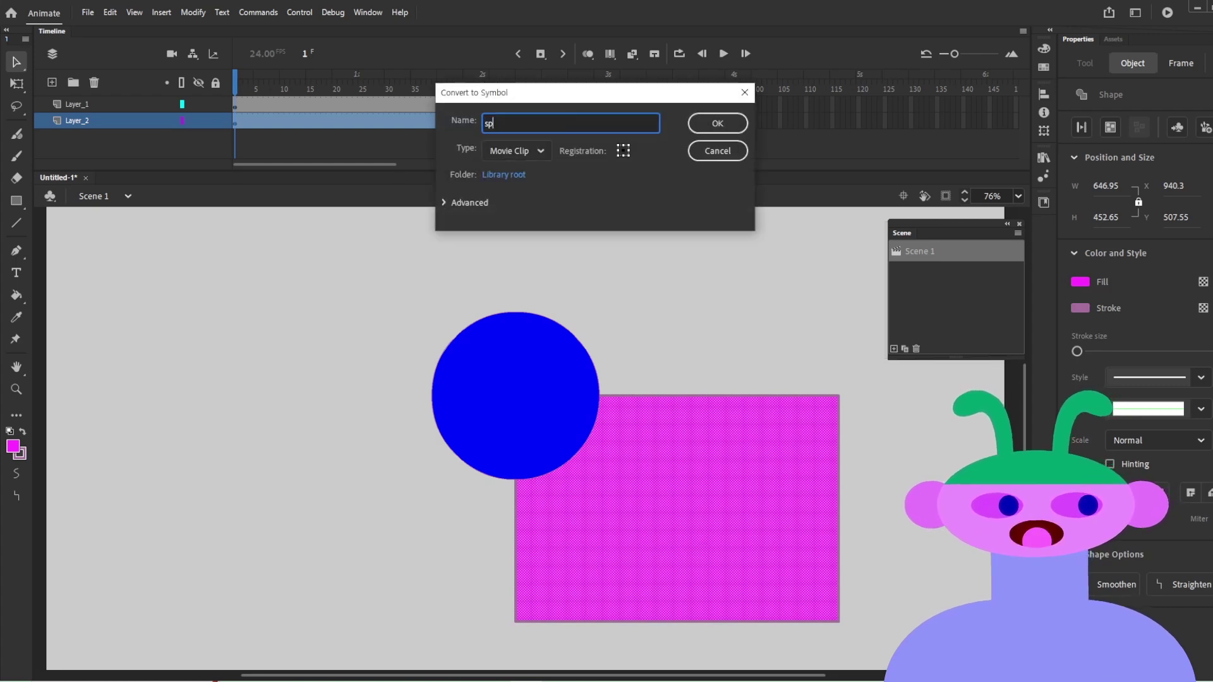
{"action": "type", "text": "네모"}
{"action": "key", "text": "Return"}
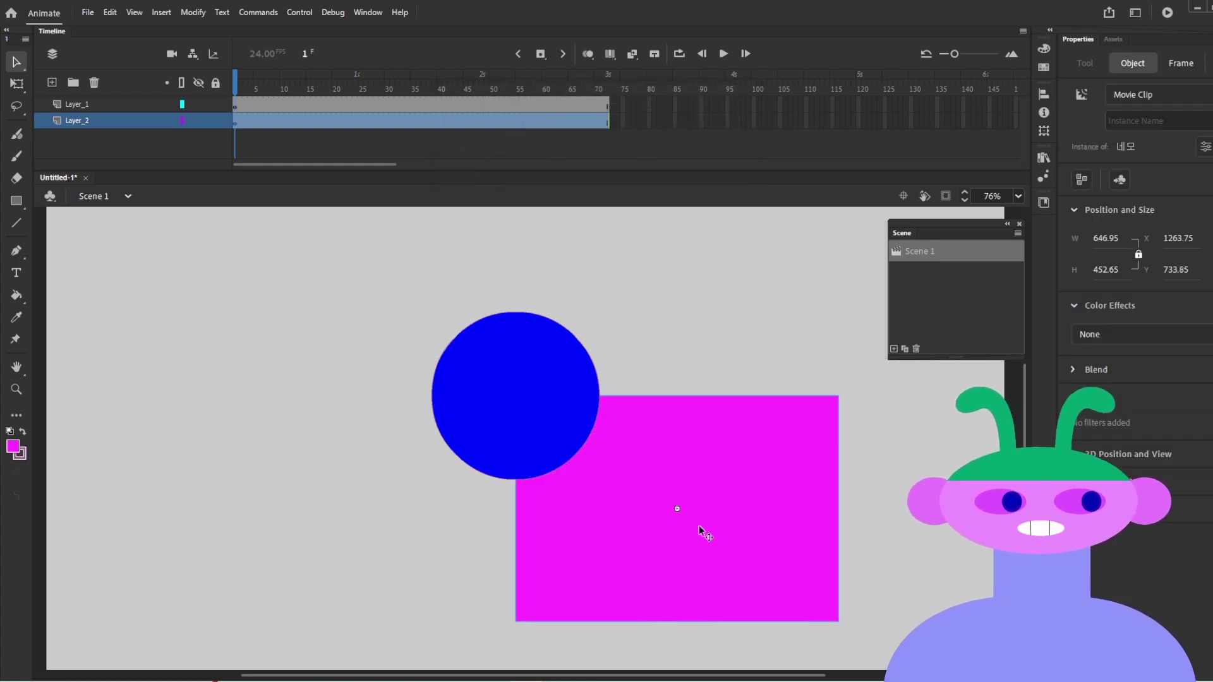
Step: Apply an Alpha color effect to the 애니1 graphic circle, make it semi-transparent, and scrub through the animation
{"action": "left_click_drag", "start_coordinate": [257, 86], "coordinate": [103, 168]}
{"action": "left_click", "coordinate": [478, 401]}
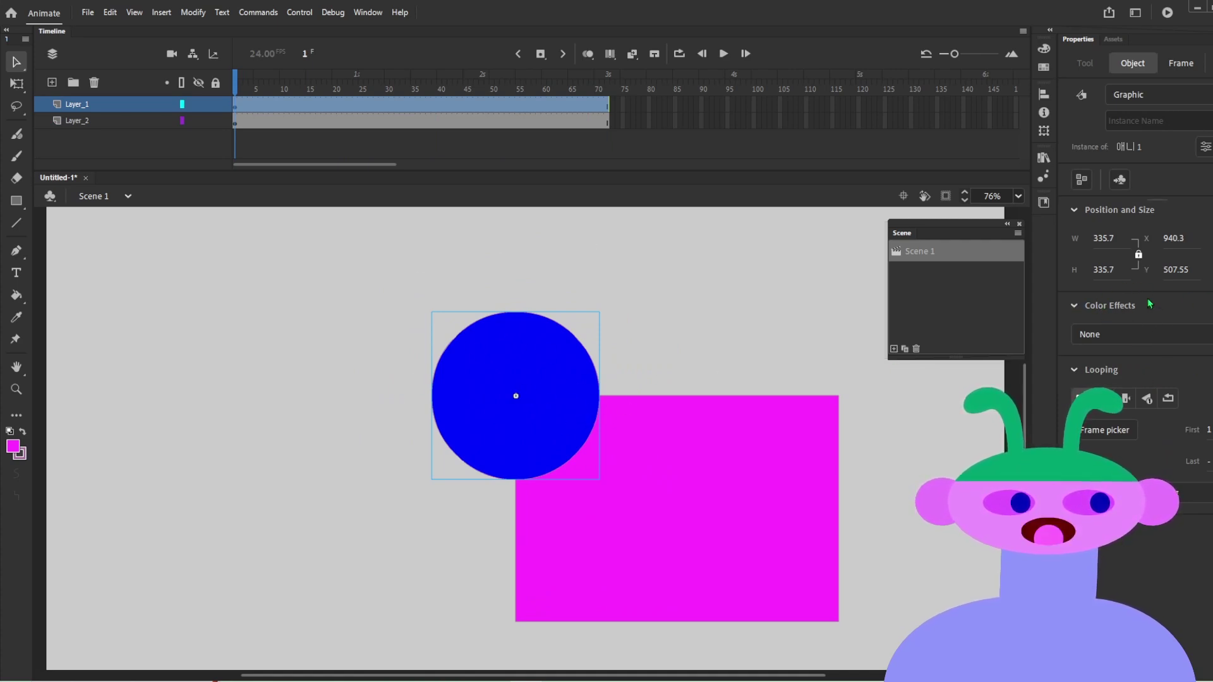
{"action": "left_click", "coordinate": [1137, 335]}
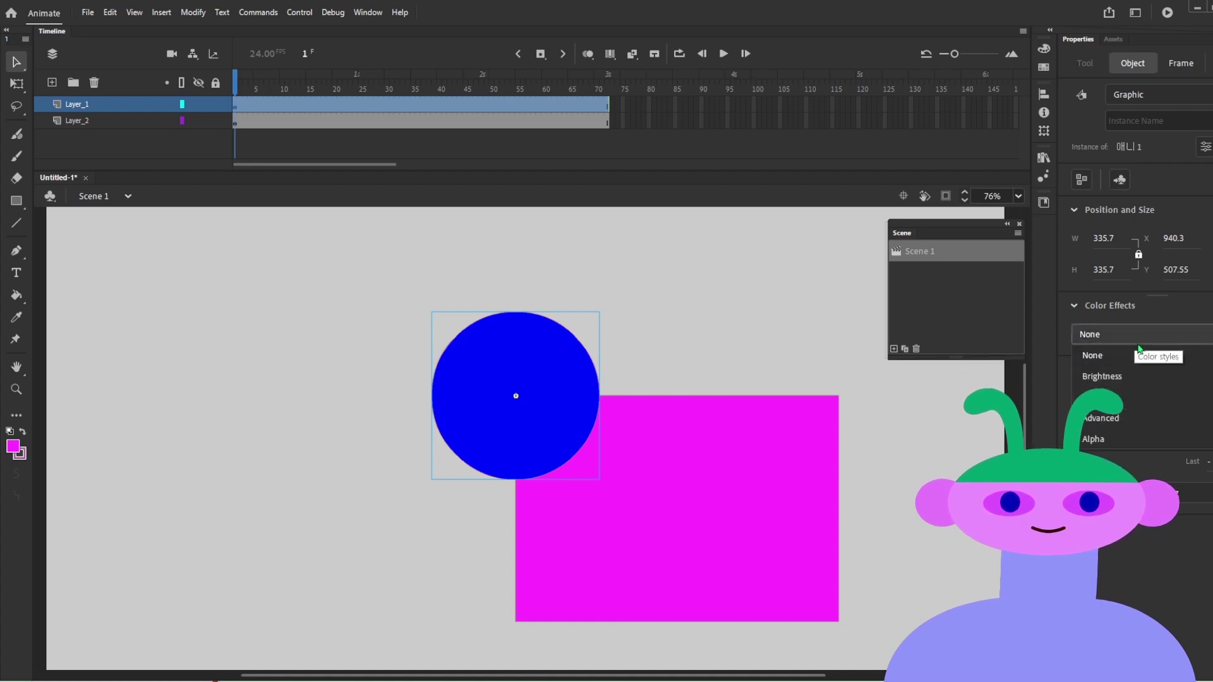
{"action": "left_click", "coordinate": [1129, 437]}
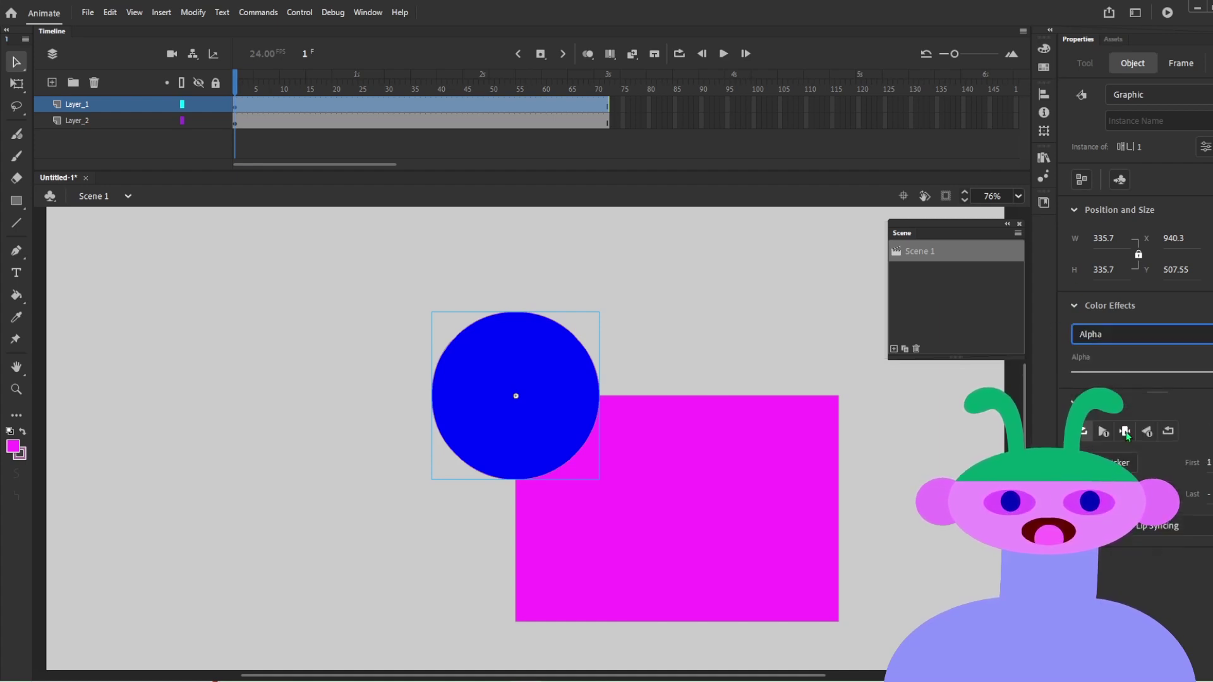
{"action": "left_click_drag", "start_coordinate": [1208, 373], "coordinate": [1162, 372]}
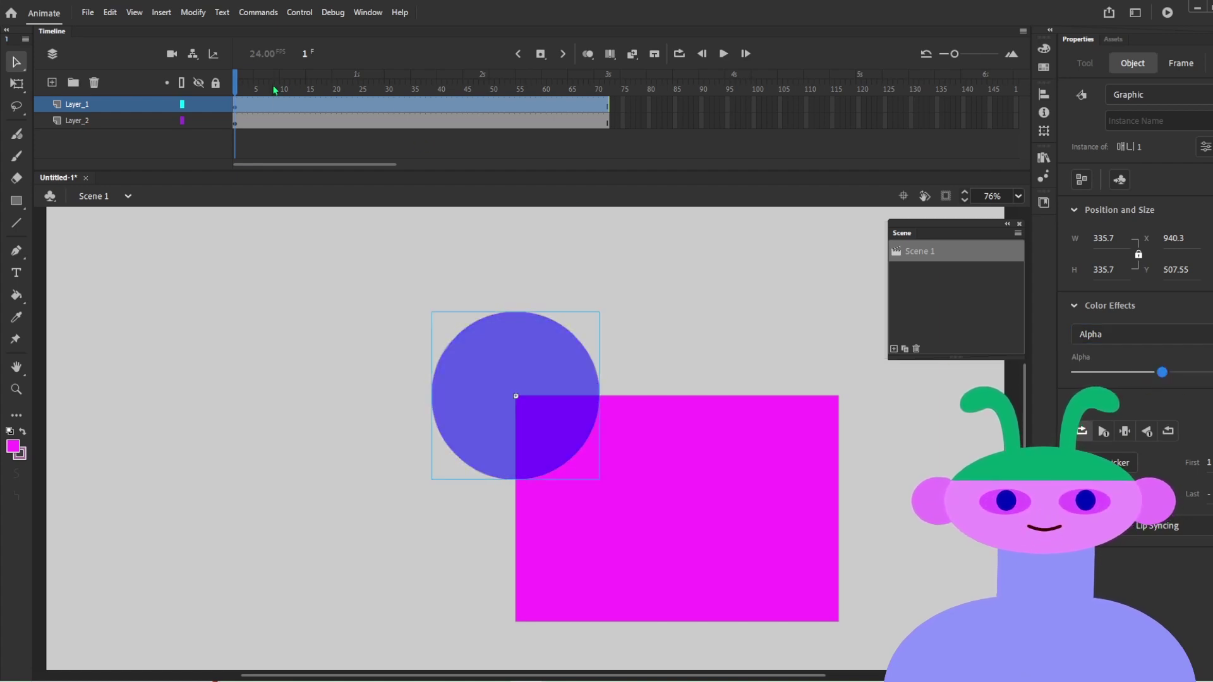
{"action": "left_click_drag", "start_coordinate": [256, 101], "coordinate": [200, 122]}
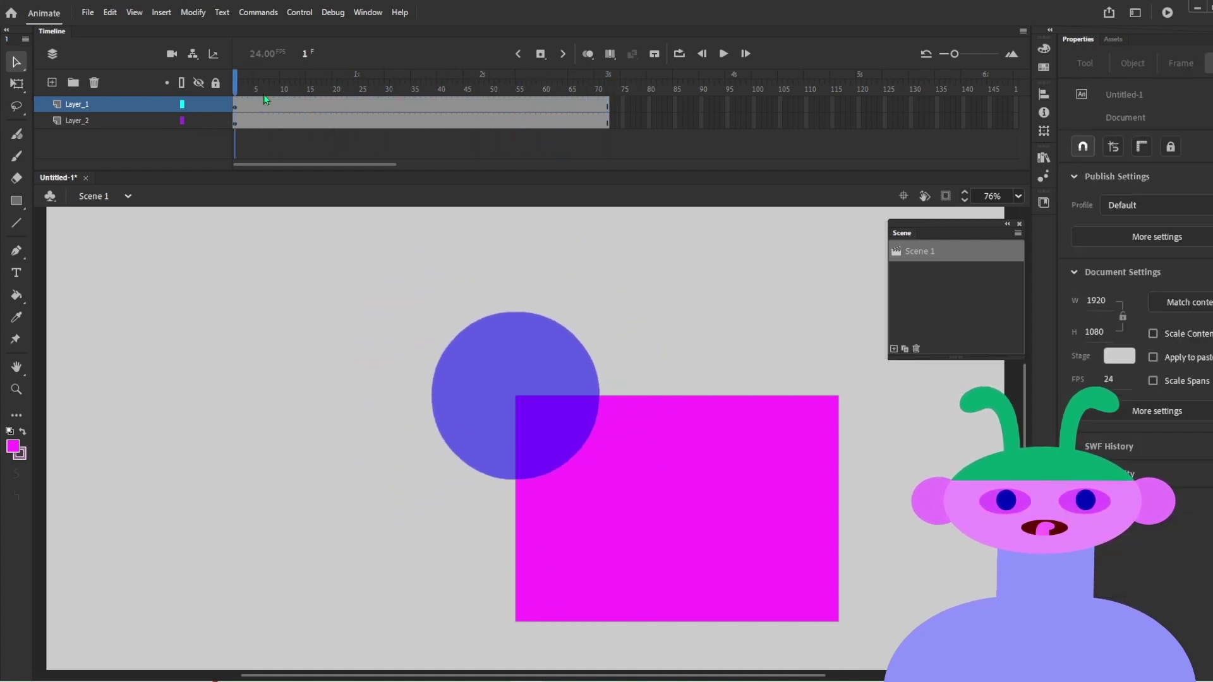
Step: Recolor the circle shape inside the nested 동그라미1 symbol to bright green and return to Scene 1
{"action": "left_click", "coordinate": [490, 391]}
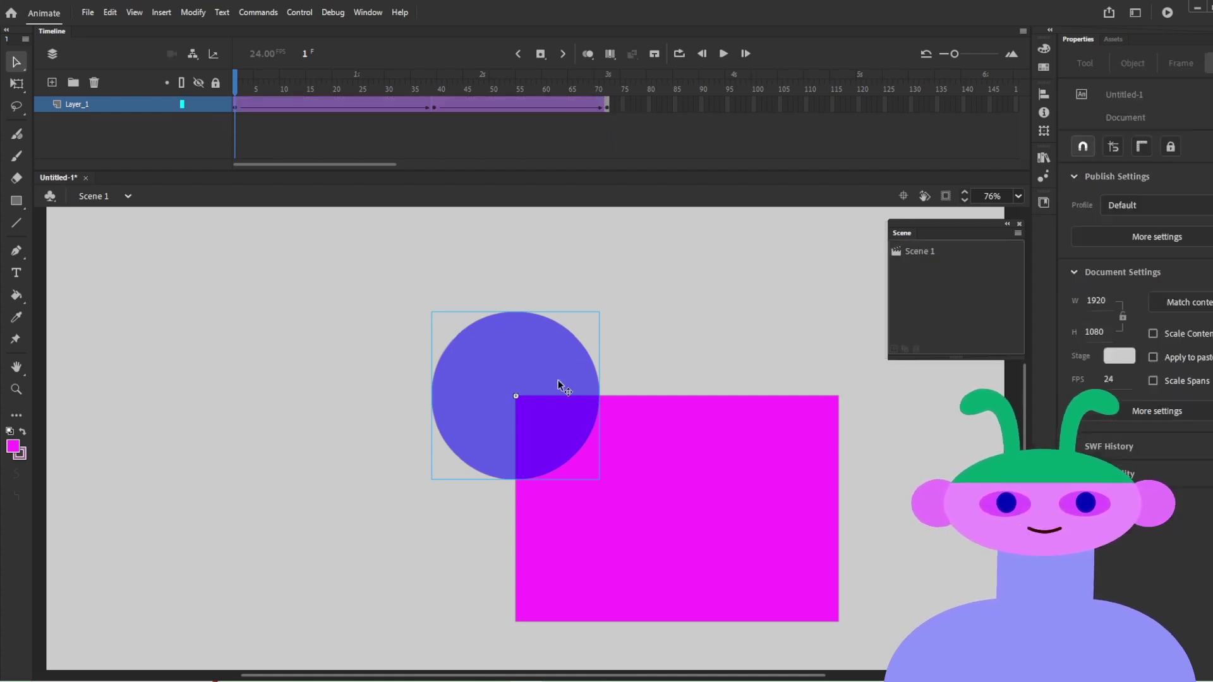
{"action": "double_click", "coordinate": [558, 384]}
{"action": "double_click", "coordinate": [563, 387]}
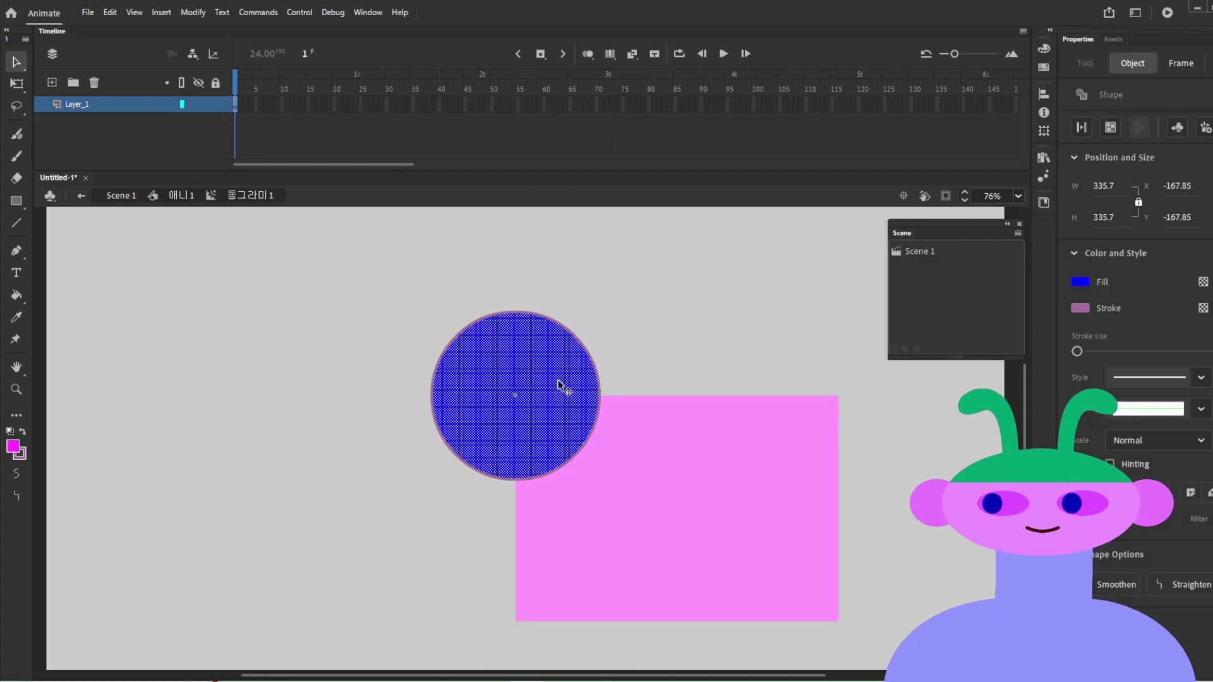
{"action": "left_click", "coordinate": [523, 401]}
{"action": "left_click", "coordinate": [1080, 282]}
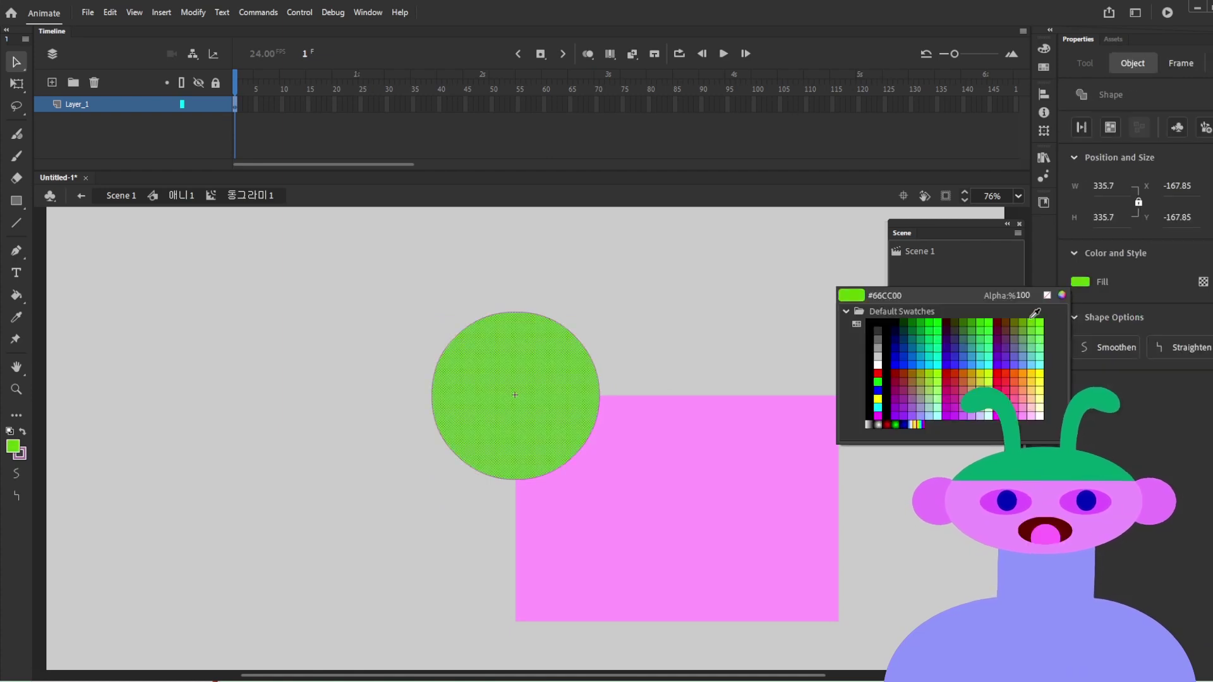
{"action": "left_click", "coordinate": [998, 312]}
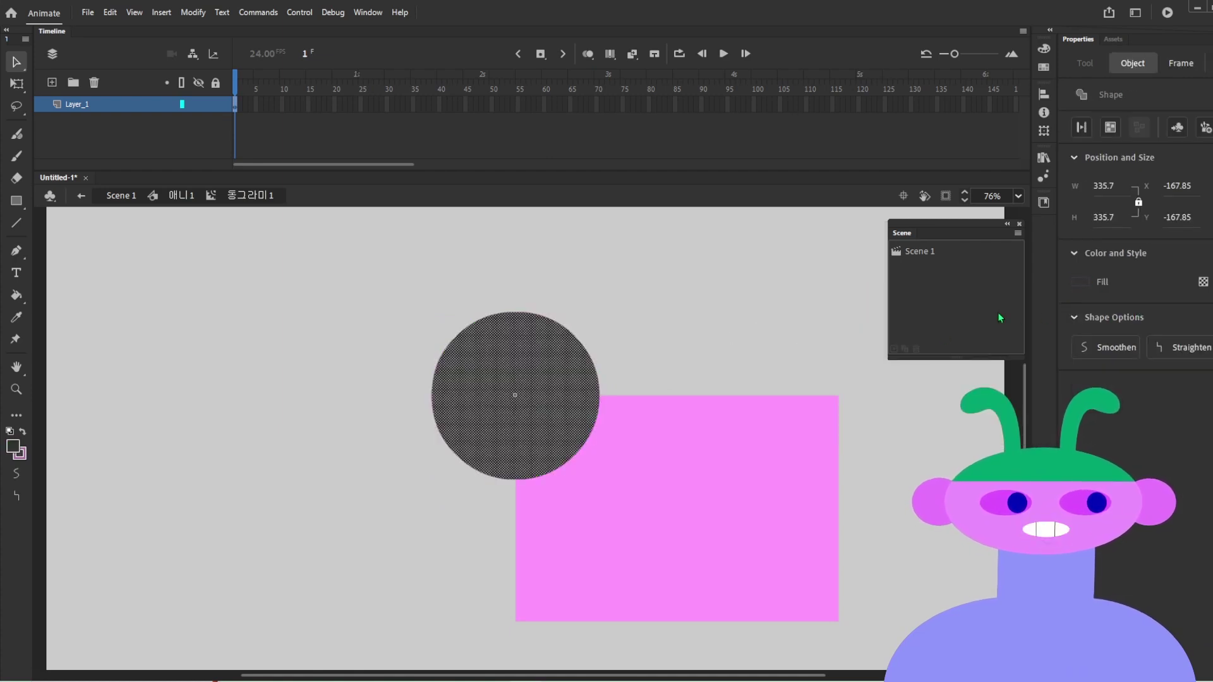
{"action": "left_click", "coordinate": [1080, 285]}
{"action": "left_click", "coordinate": [1058, 313]}
{"action": "double_click", "coordinate": [603, 351]}
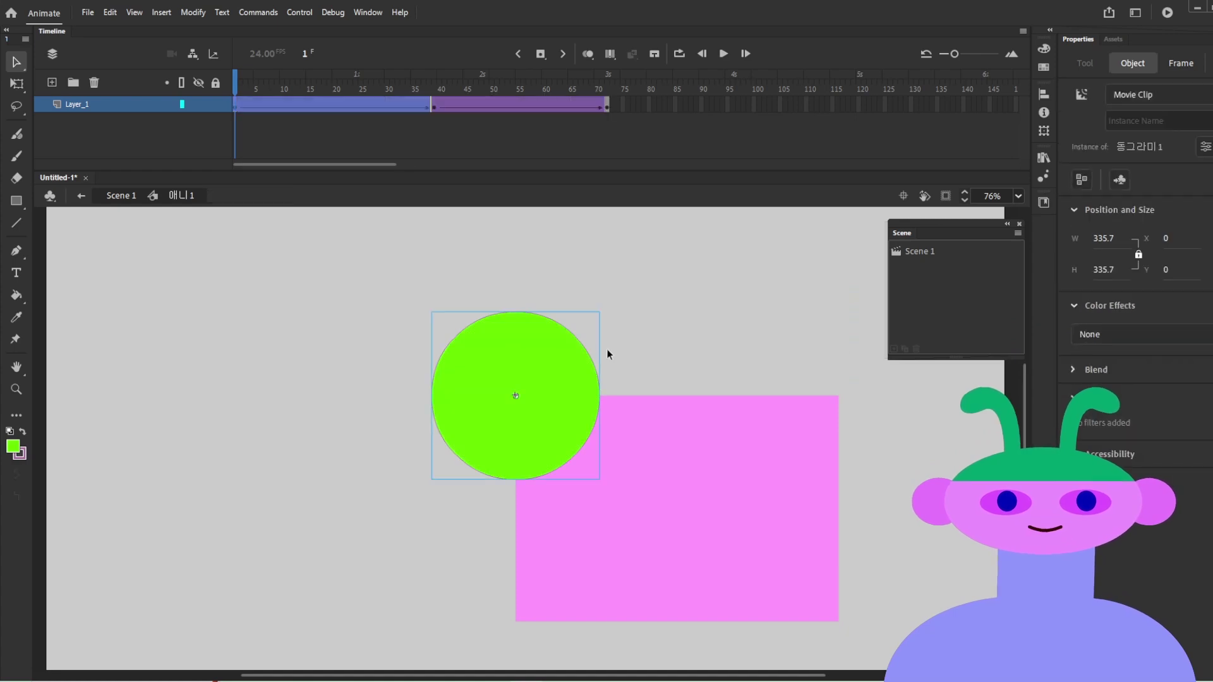
{"action": "double_click", "coordinate": [638, 349]}
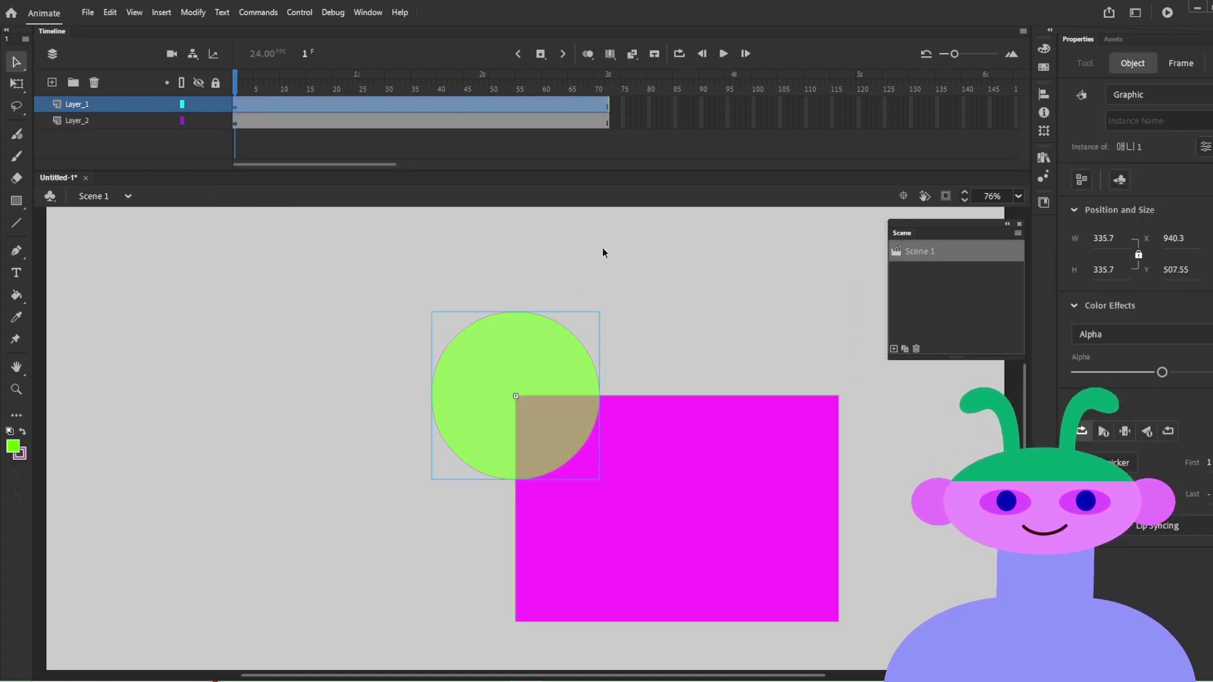
Step: Check the green circle on a late frame, and raise its Alpha color effect to full opacity on frame 1
{"action": "left_click", "coordinate": [265, 152]}
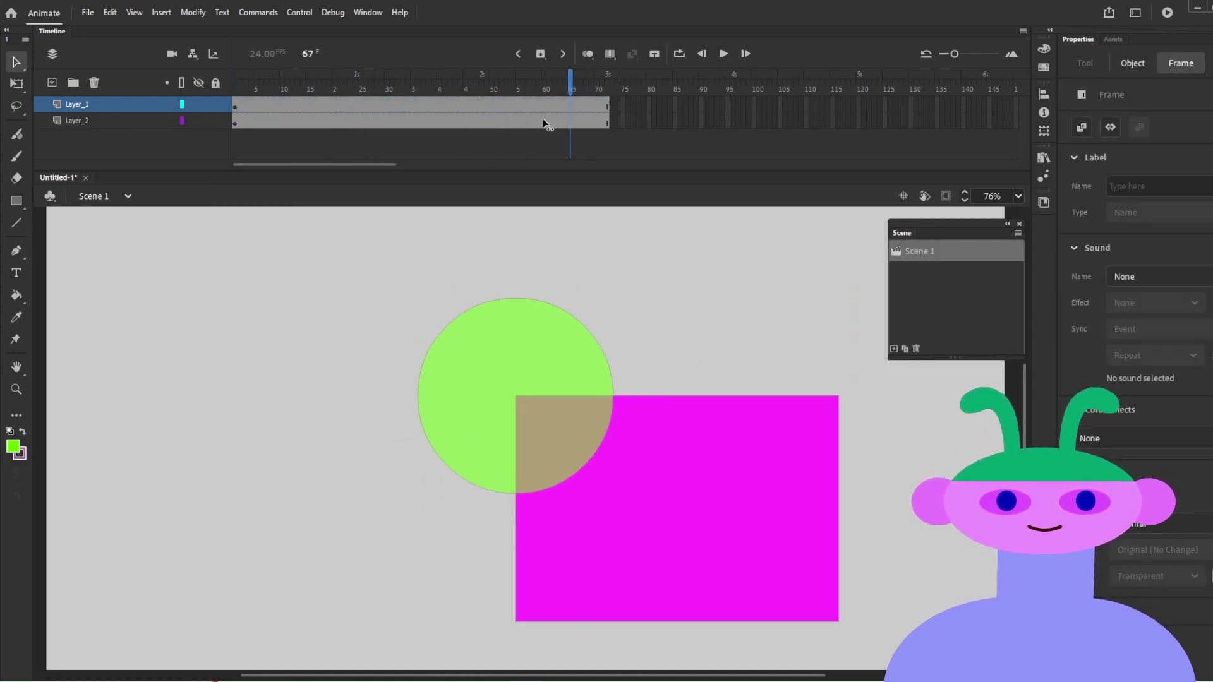
{"action": "left_click", "coordinate": [537, 365]}
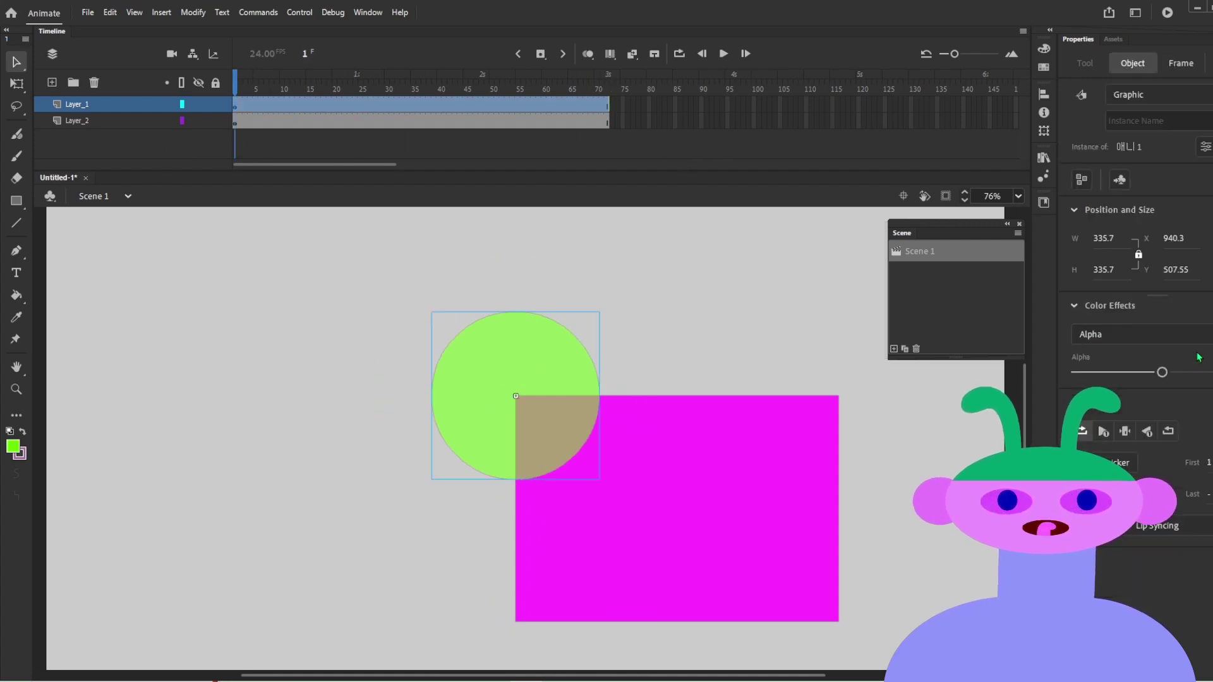
{"action": "left_click_drag", "start_coordinate": [1162, 372], "coordinate": [1203, 372]}
{"action": "left_click", "coordinate": [1196, 335]}
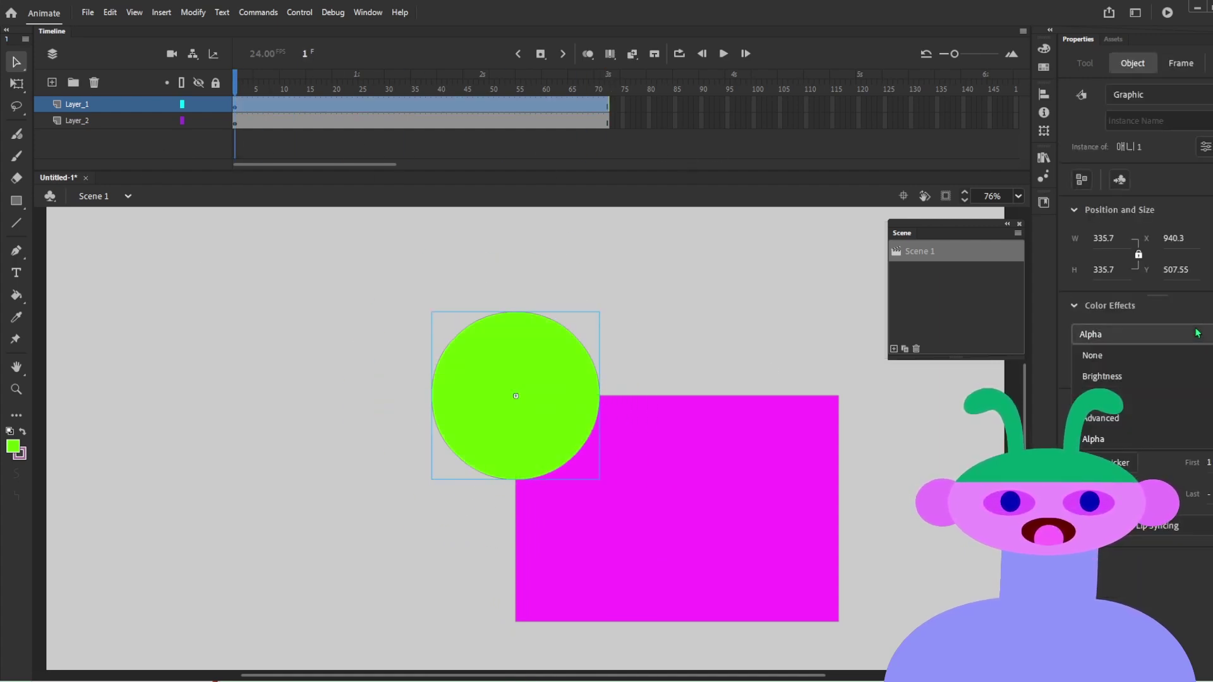
{"action": "left_click", "coordinate": [1196, 334]}
{"action": "left_click", "coordinate": [726, 310]}
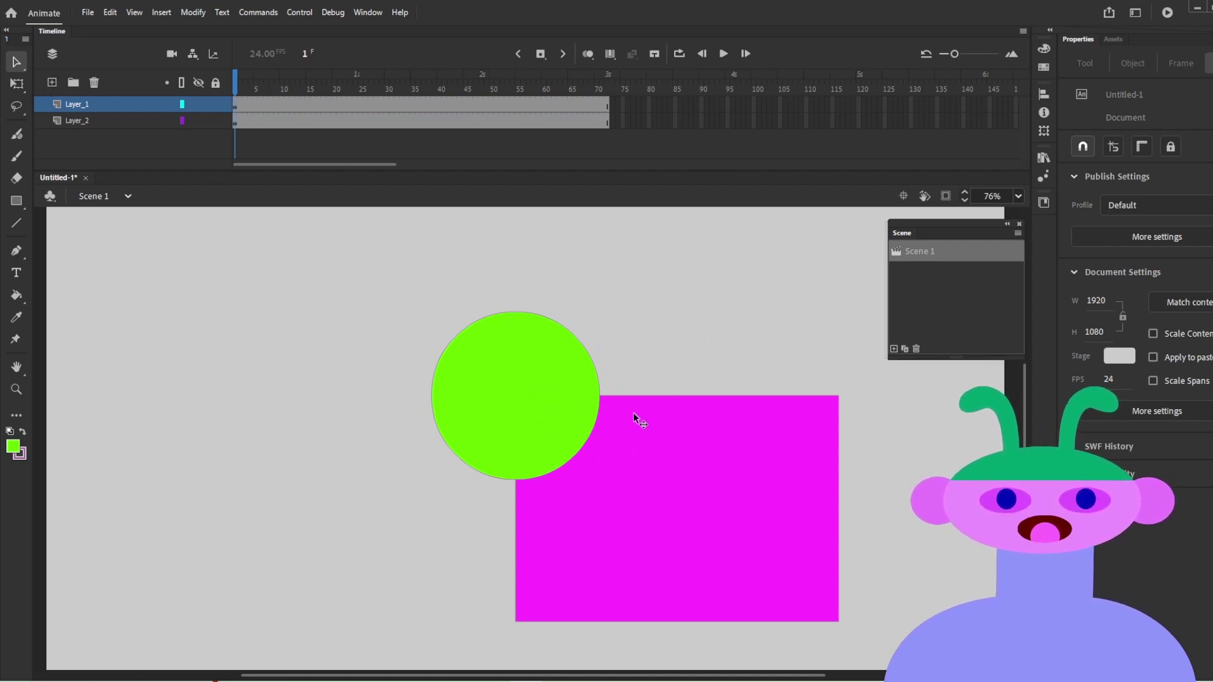
Step: Switch the circle instance's color effect to Tint, lower the tint strength to zero and set the tint color to #6633FF
{"action": "left_click_drag", "start_coordinate": [645, 412], "coordinate": [624, 363]}
{"action": "left_click_drag", "start_coordinate": [693, 464], "coordinate": [722, 508]}
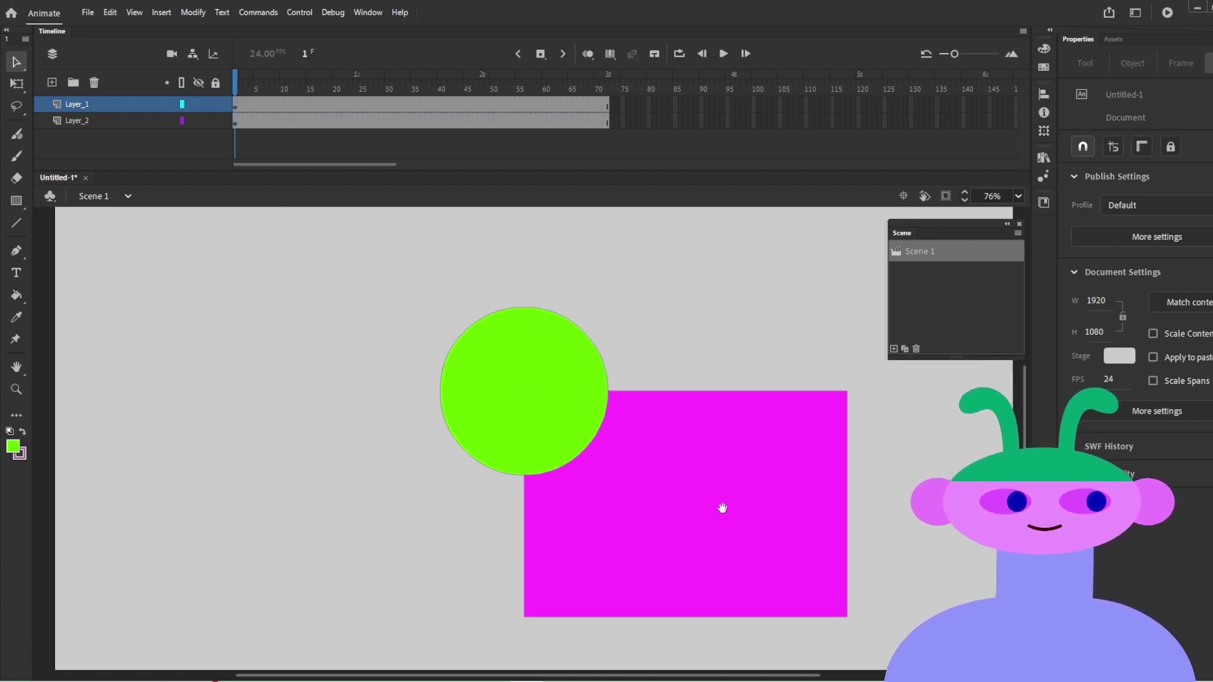
{"action": "left_click", "coordinate": [594, 396]}
{"action": "left_click", "coordinate": [1176, 335]}
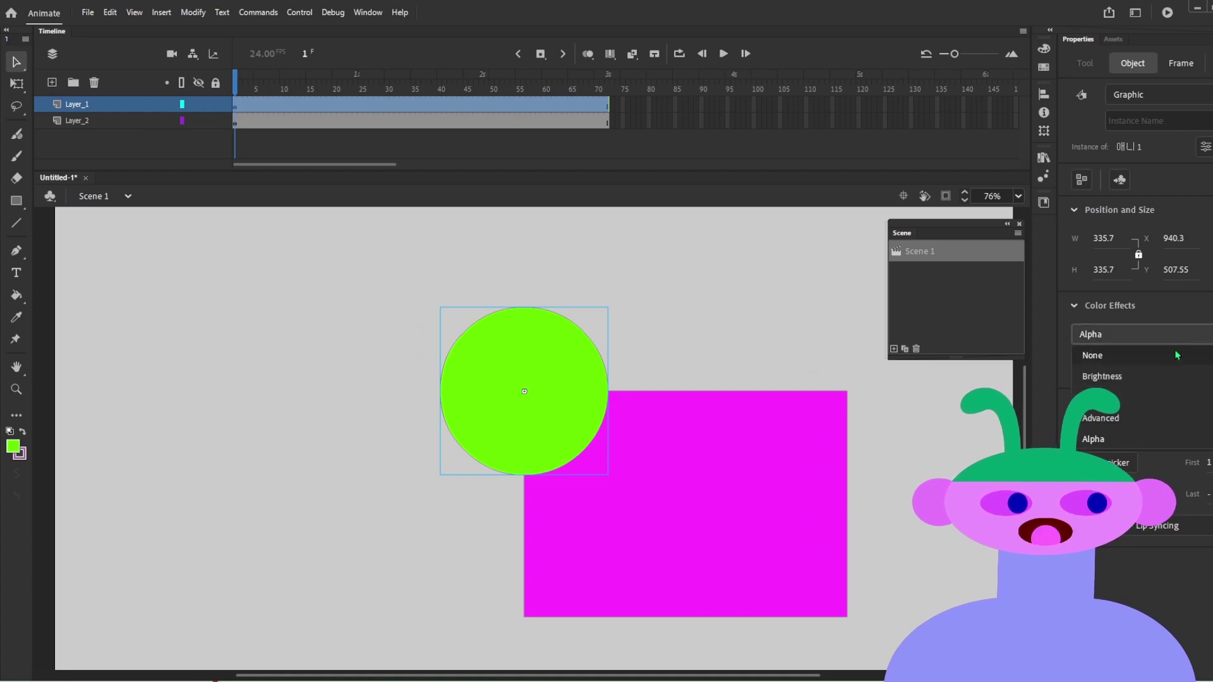
{"action": "left_click", "coordinate": [1161, 397]}
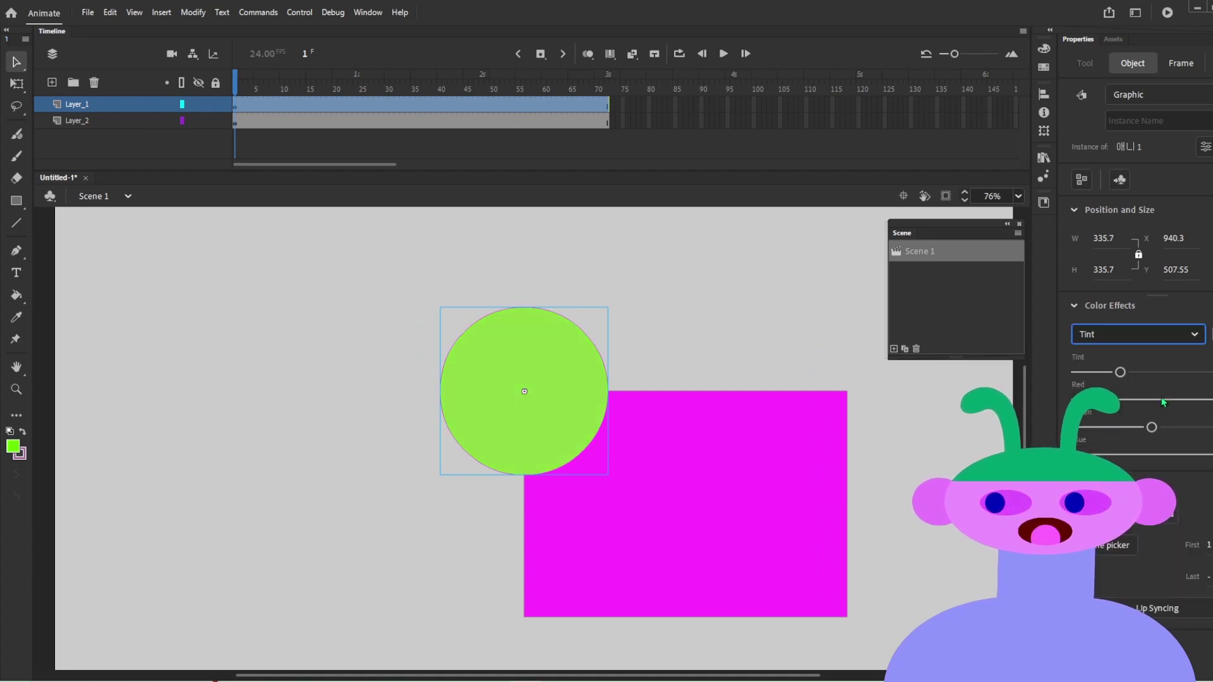
{"action": "left_click_drag", "start_coordinate": [1121, 372], "coordinate": [1076, 372]}
{"action": "left_click", "coordinate": [1212, 335]}
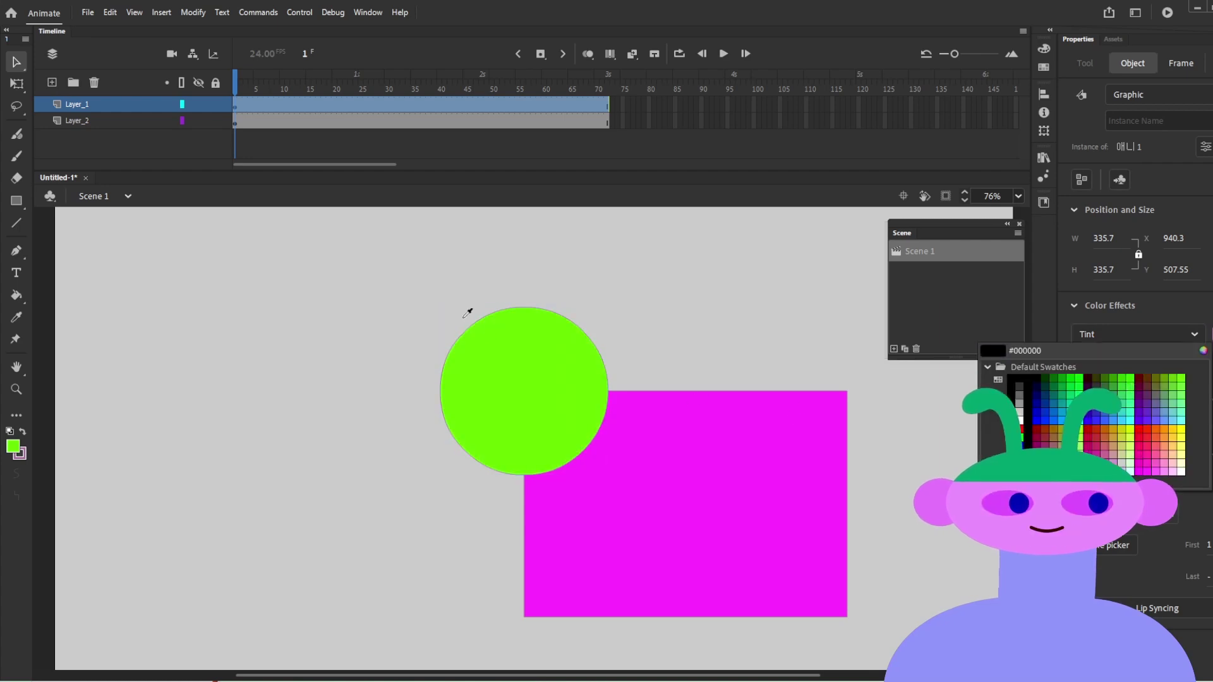
{"action": "left_click", "coordinate": [1151, 423]}
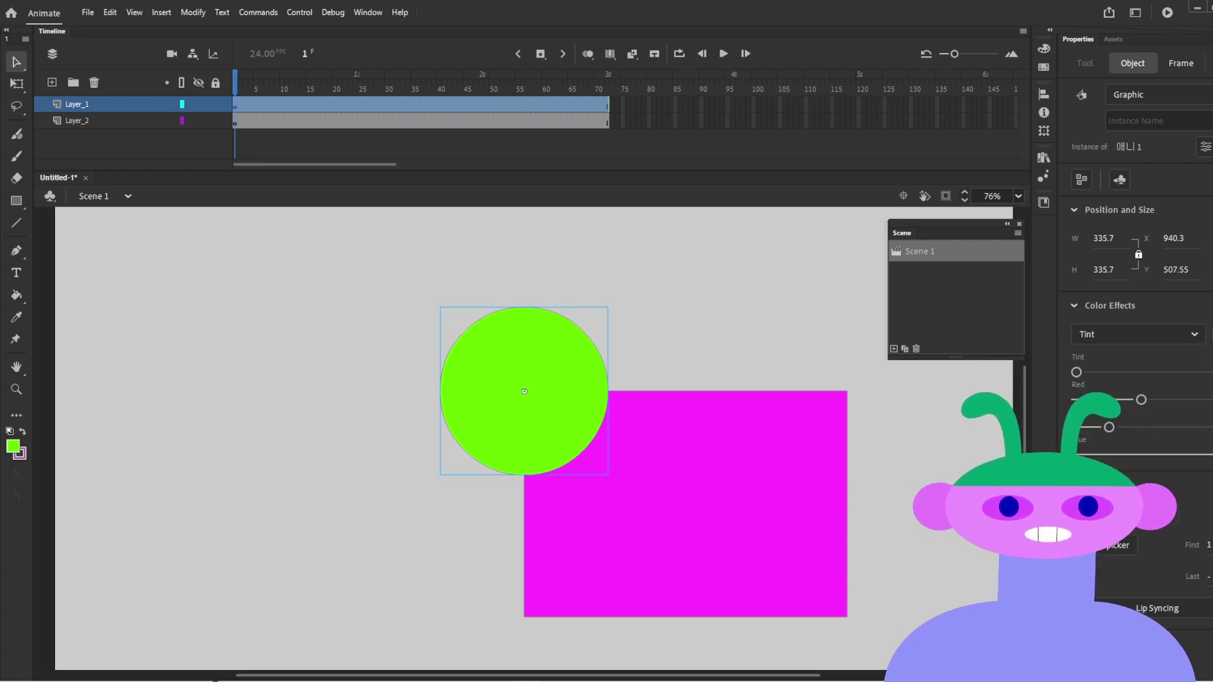
Step: Pick another violet tint color for the circle instance and raise the tint strength to blend it in partially
{"action": "left_click", "coordinate": [1211, 335]}
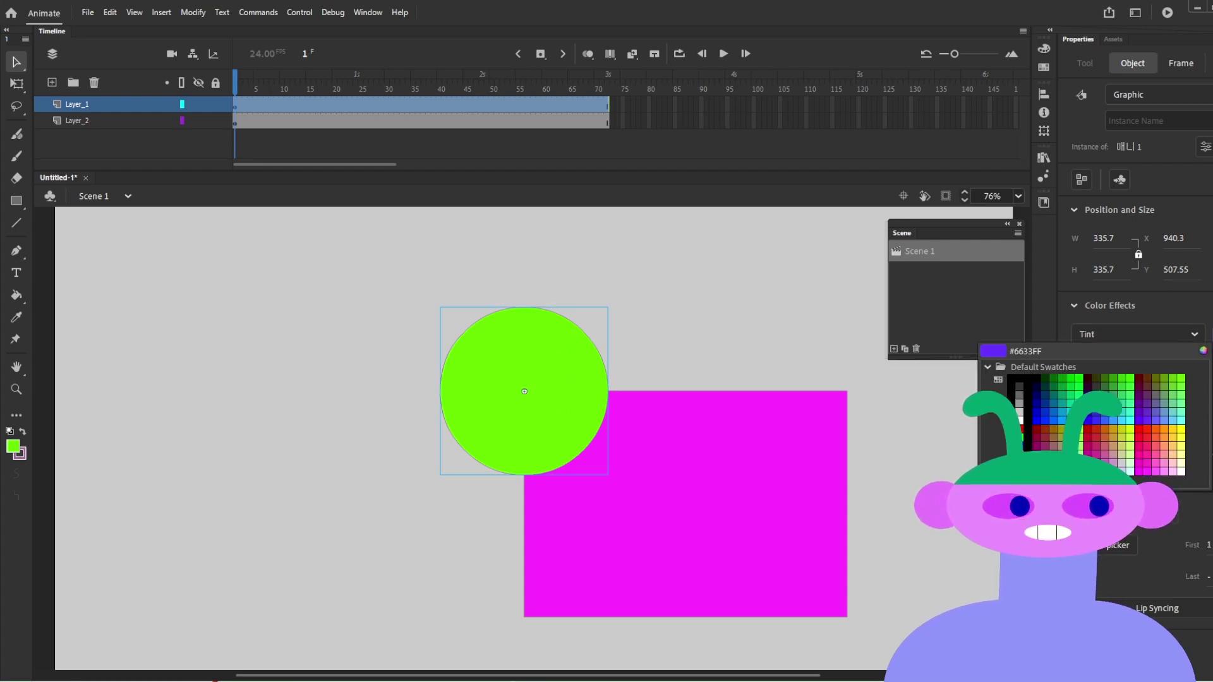
{"action": "left_click", "coordinate": [1140, 419]}
{"action": "left_click_drag", "start_coordinate": [1077, 373], "coordinate": [1119, 372]}
{"action": "left_click_drag", "start_coordinate": [570, 341], "coordinate": [655, 434]}
{"action": "key", "text": "ctrl+z"}
{"action": "left_click", "coordinate": [687, 346]}
Step: Give the circle shape inside the nested 동그라미1 symbol a black outline and a darker green fill, and return to Scene 1
{"action": "key", "text": "z"}
{"action": "left_click_drag", "start_coordinate": [518, 315], "coordinate": [559, 411]}
{"action": "key", "text": "v"}
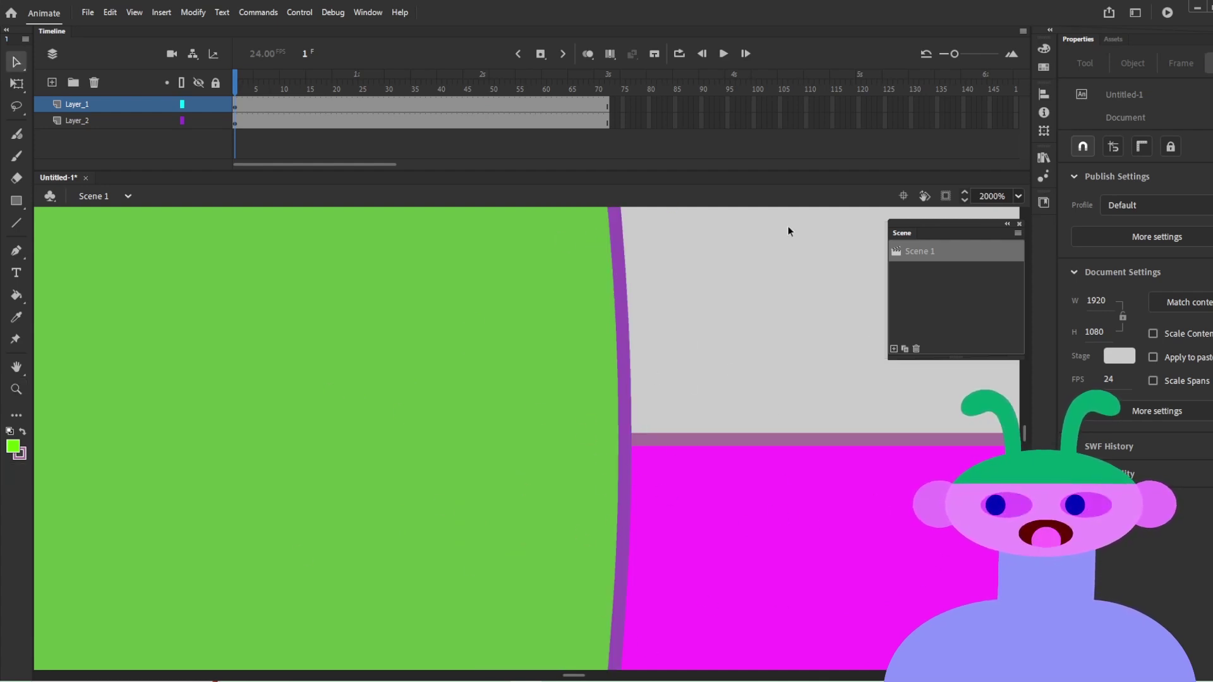
{"action": "left_click", "coordinate": [460, 425]}
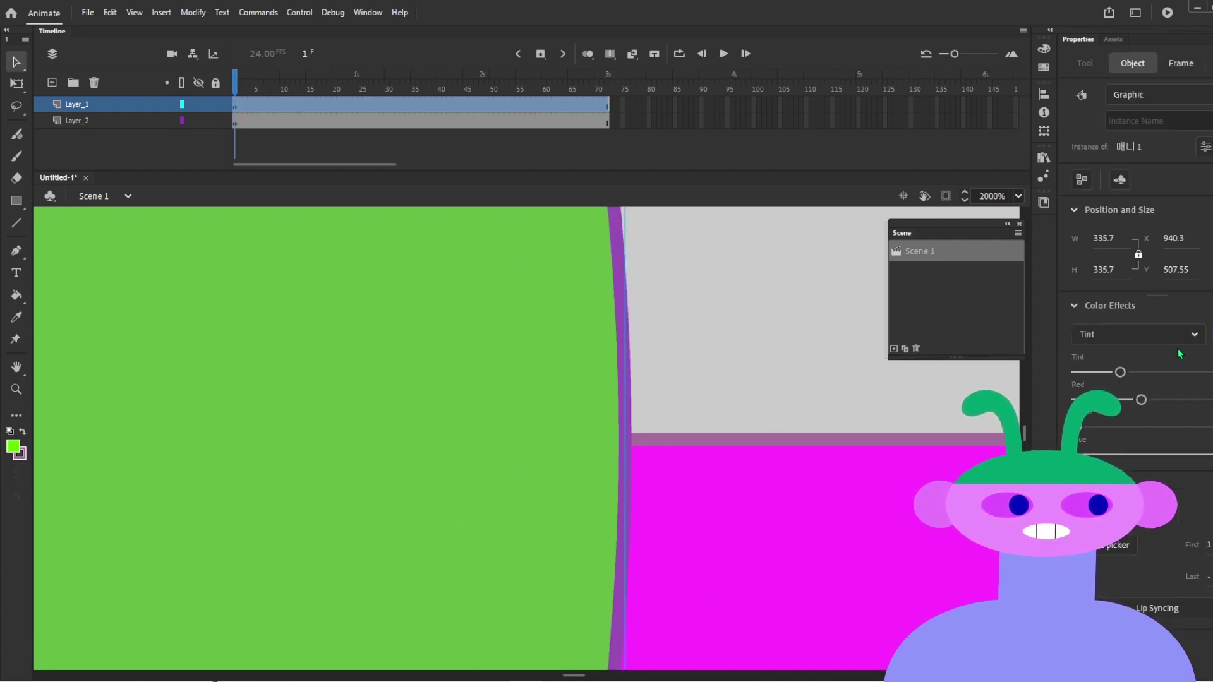
{"action": "double_click", "coordinate": [544, 423]}
{"action": "double_click", "coordinate": [544, 423]}
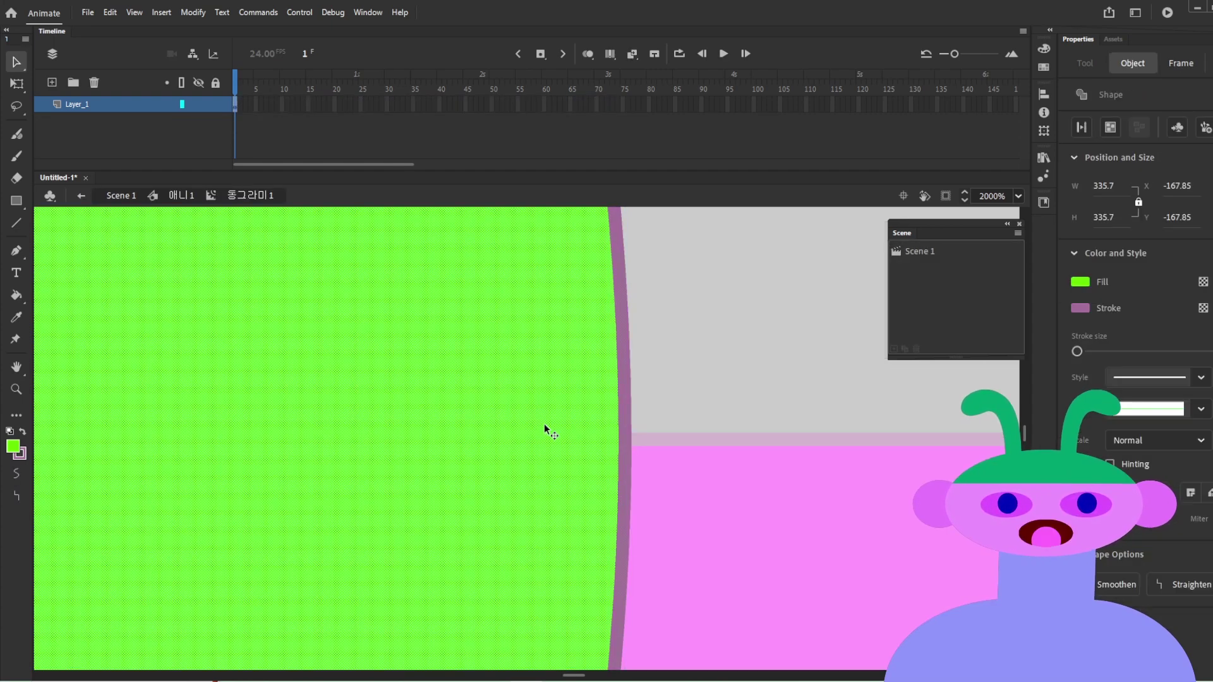
{"action": "left_click", "coordinate": [795, 359]}
{"action": "left_click", "coordinate": [622, 408]}
{"action": "double_click", "coordinate": [798, 362]}
{"action": "double_click", "coordinate": [798, 361]}
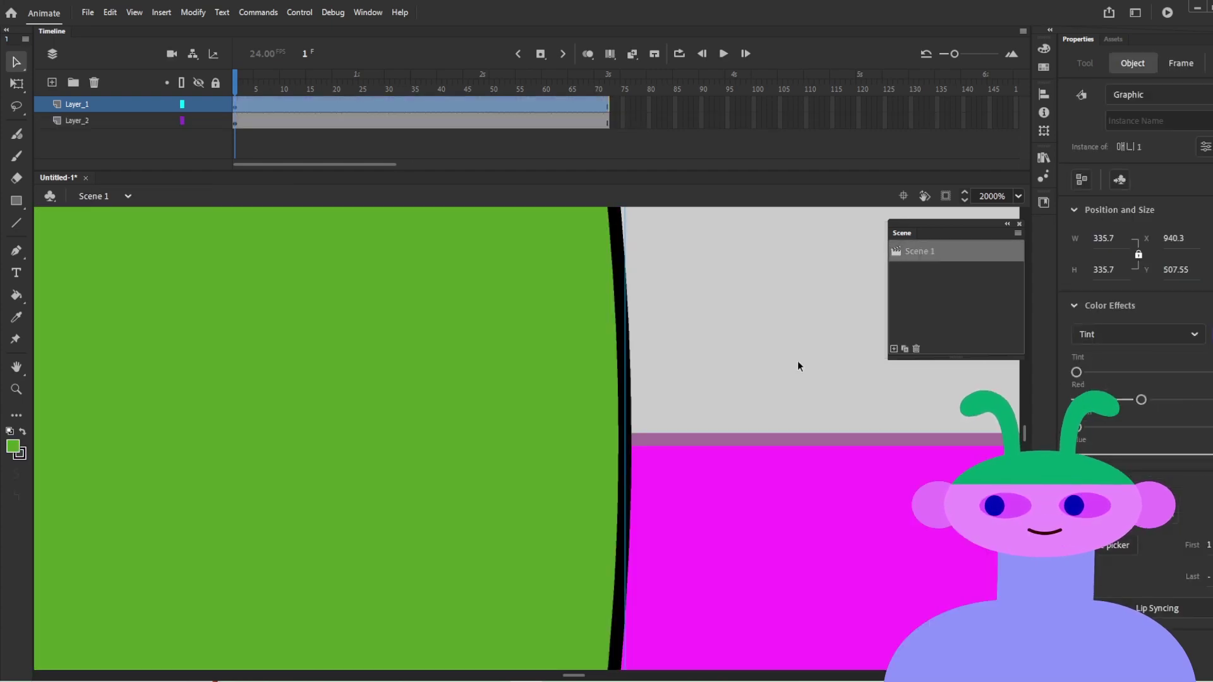
{"action": "left_click", "coordinate": [797, 361]}
Step: Replace the circle's Tint with a fully opaque Alpha effect, and set its color effect to None
{"action": "key", "text": "z"}
{"action": "left_click", "coordinate": [660, 367], "text": "alt"}
{"action": "left_click", "coordinate": [562, 411], "text": "alt"}
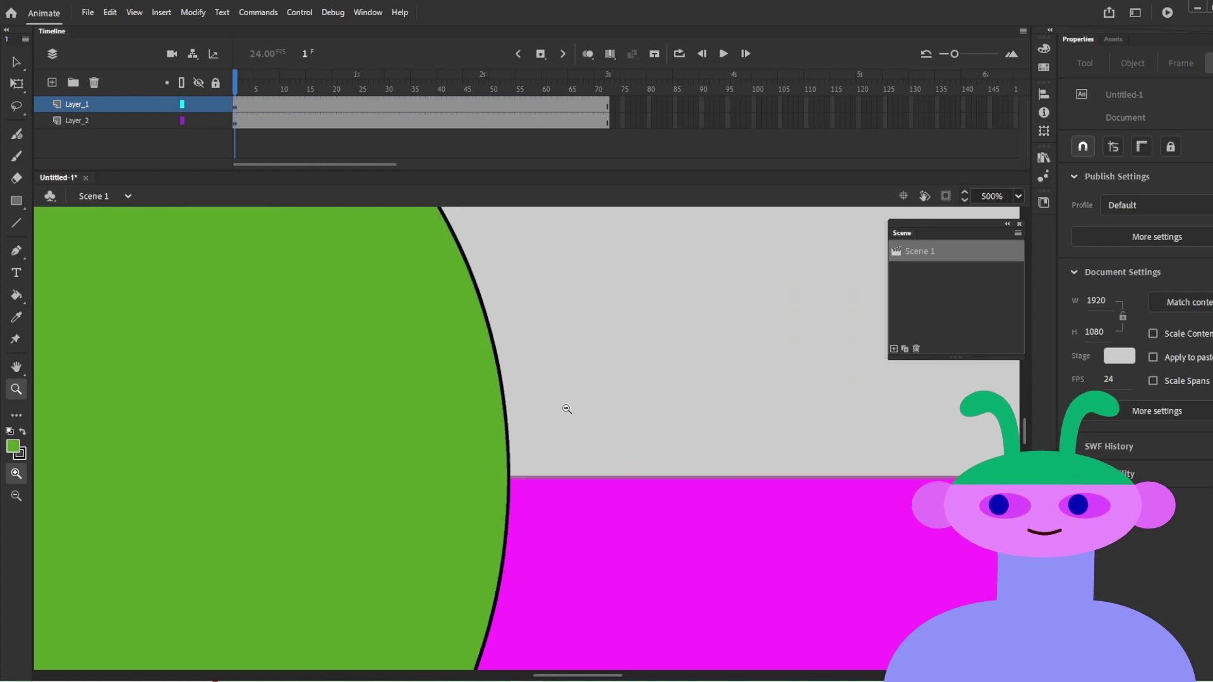
{"action": "left_click", "coordinate": [566, 410], "text": "alt"}
{"action": "left_click", "coordinate": [583, 425], "text": "alt"}
{"action": "left_click", "coordinate": [1131, 336]}
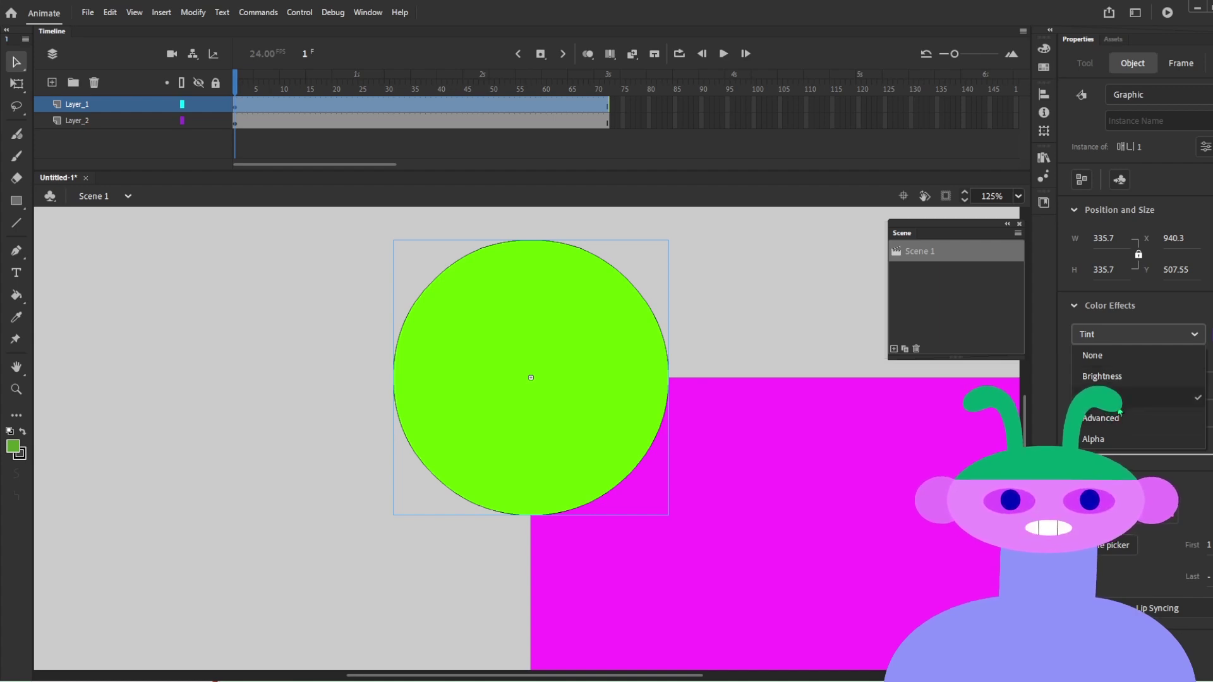
{"action": "left_click", "coordinate": [1094, 439]}
{"action": "left_click_drag", "start_coordinate": [1168, 378], "coordinate": [1206, 372]}
{"action": "left_click", "coordinate": [1180, 335]}
{"action": "left_click", "coordinate": [1179, 355]}
{"action": "left_click", "coordinate": [700, 336]}
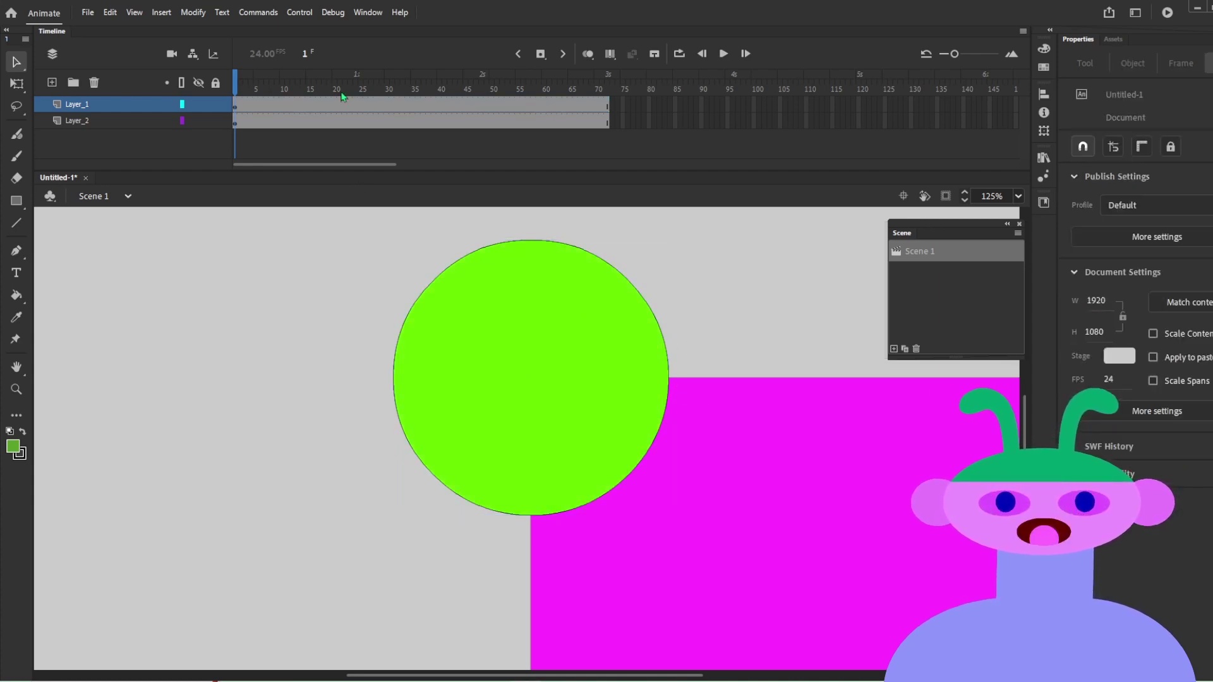
Step: Insert a keyframe at frame 10 of Layer_1 for the circle
{"action": "left_click", "coordinate": [494, 276]}
{"action": "left_click", "coordinate": [801, 327]}
{"action": "left_click", "coordinate": [548, 360]}
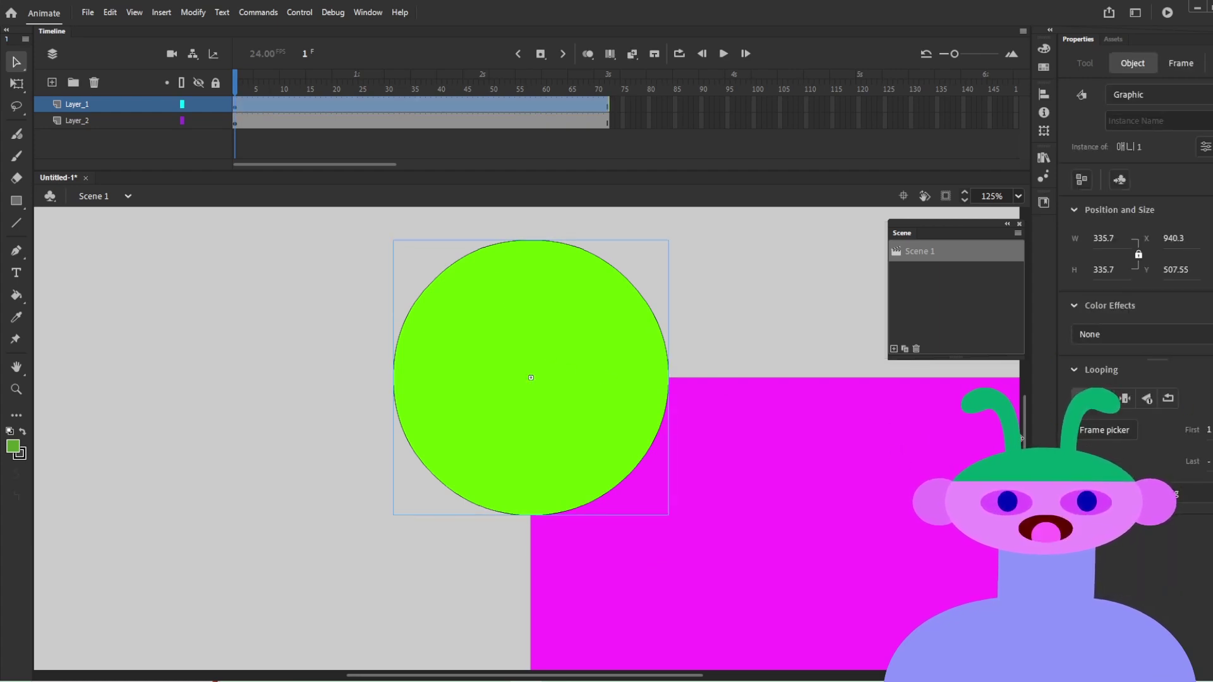
{"action": "left_click", "coordinate": [239, 102]}
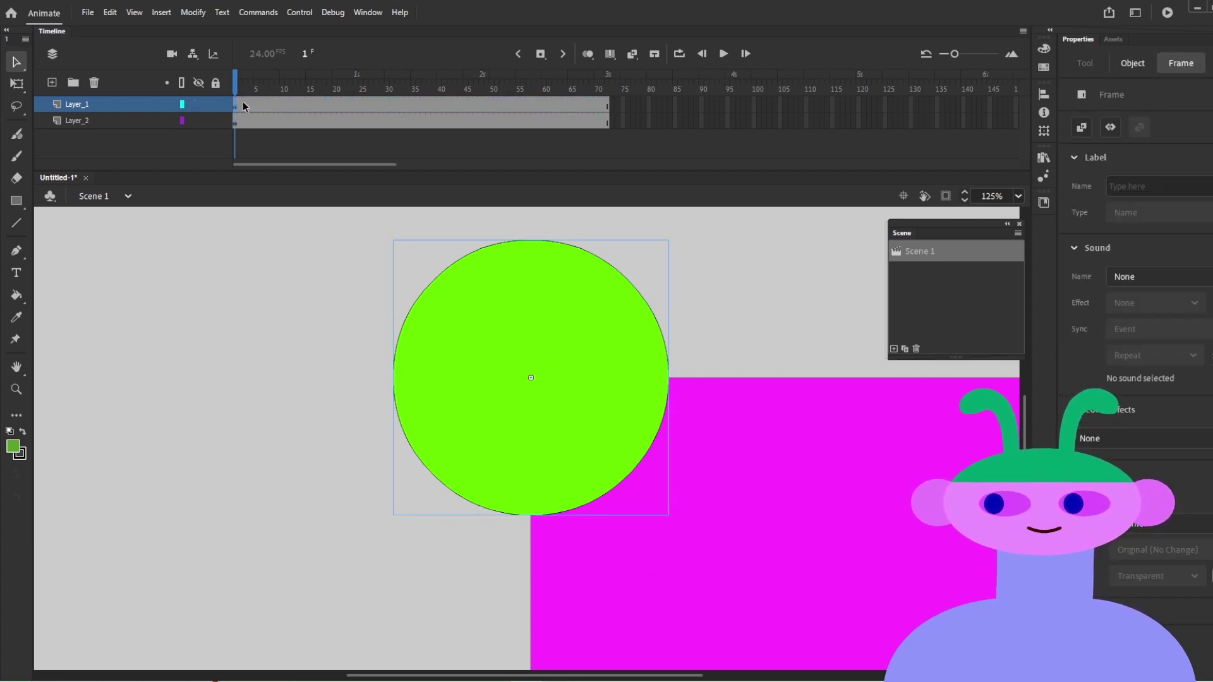
{"action": "left_click", "coordinate": [245, 105]}
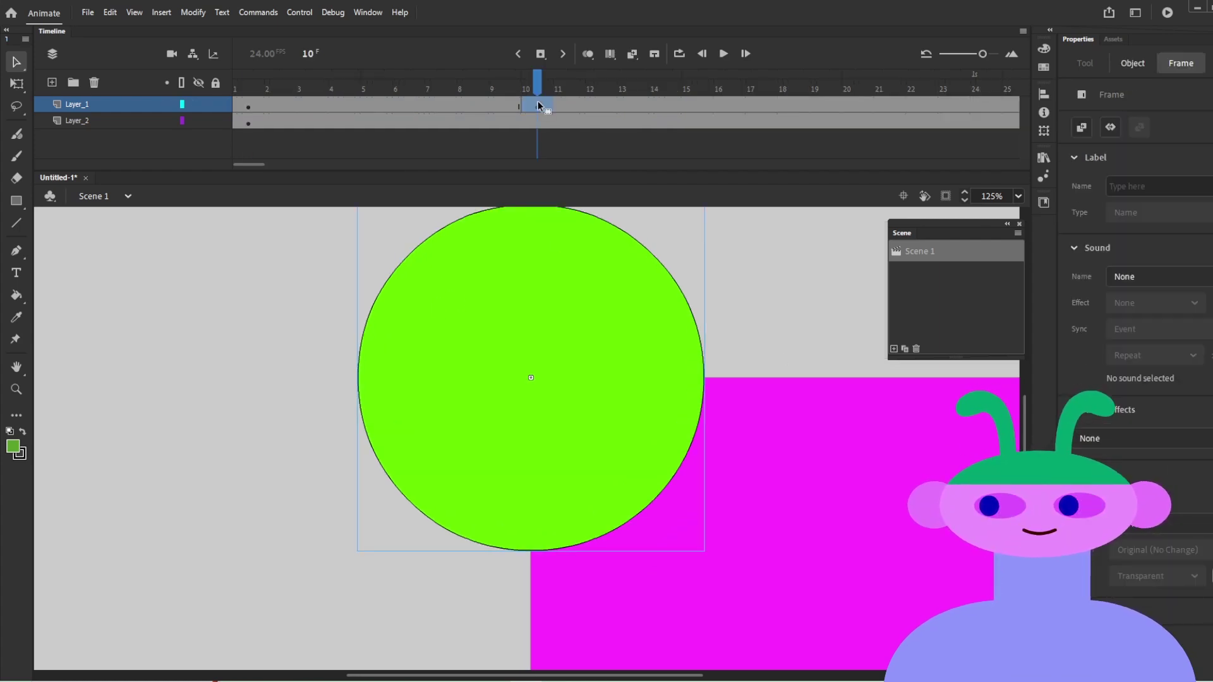
{"action": "key", "text": "F6"}
{"action": "left_click", "coordinate": [537, 108]}
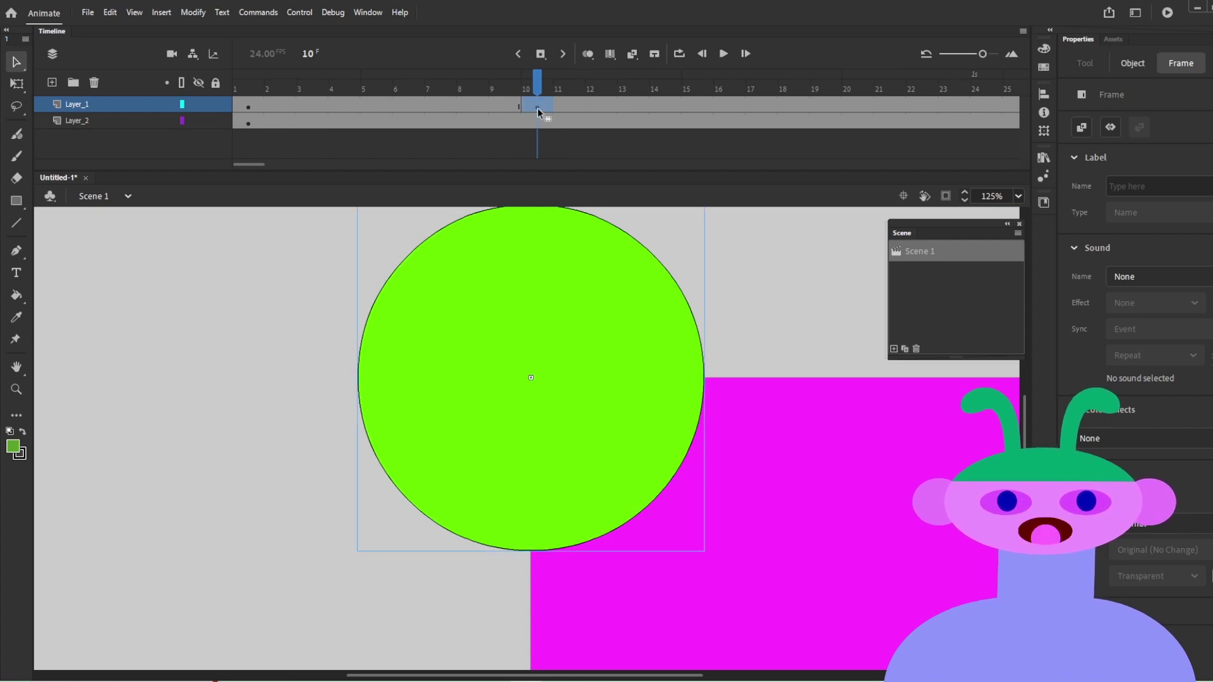
Step: Apply an Alpha color effect to the frame 10 keyframe of Layer_1 and make the circle semi-transparent
{"action": "left_click", "coordinate": [597, 412]}
{"action": "left_click", "coordinate": [530, 109]}
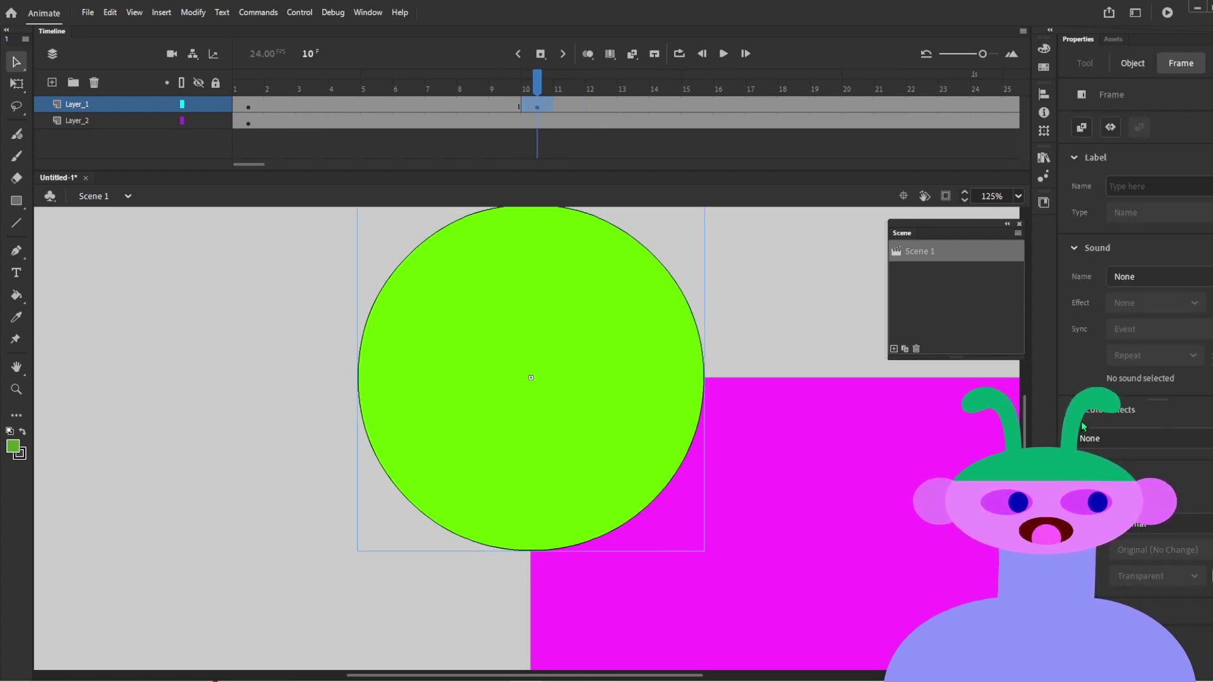
{"action": "left_click", "coordinate": [1110, 545]}
{"action": "left_click_drag", "start_coordinate": [1164, 474], "coordinate": [1127, 474]}
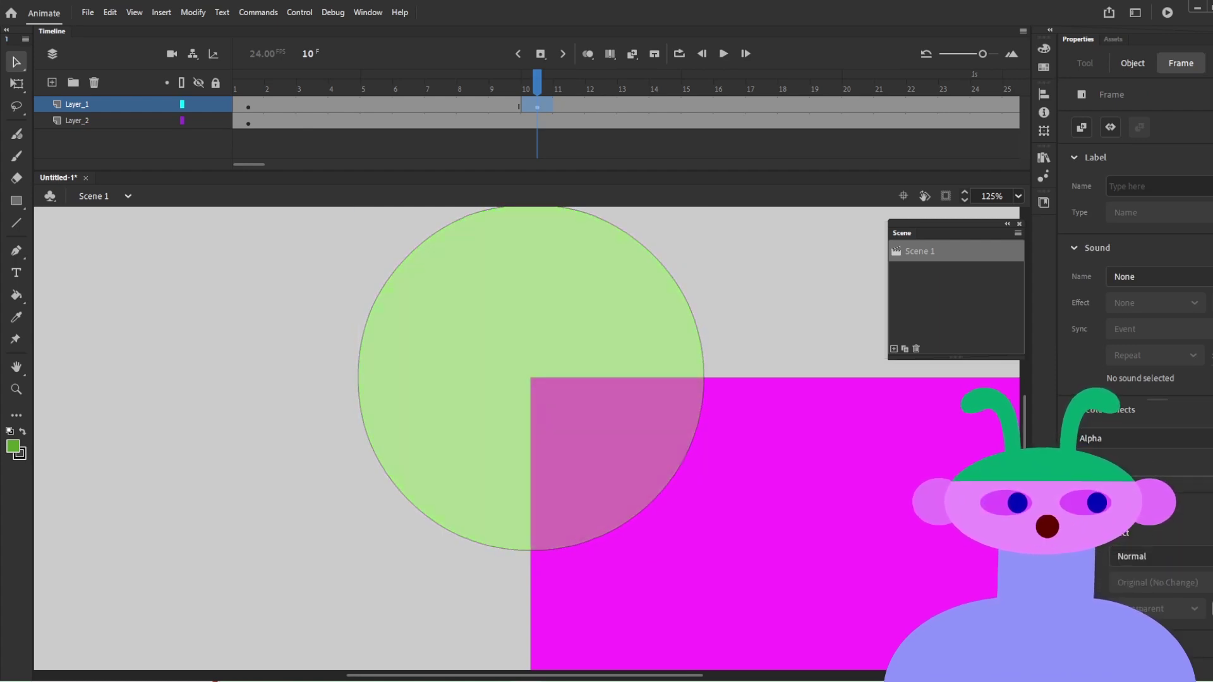
{"action": "left_click", "coordinate": [378, 252]}
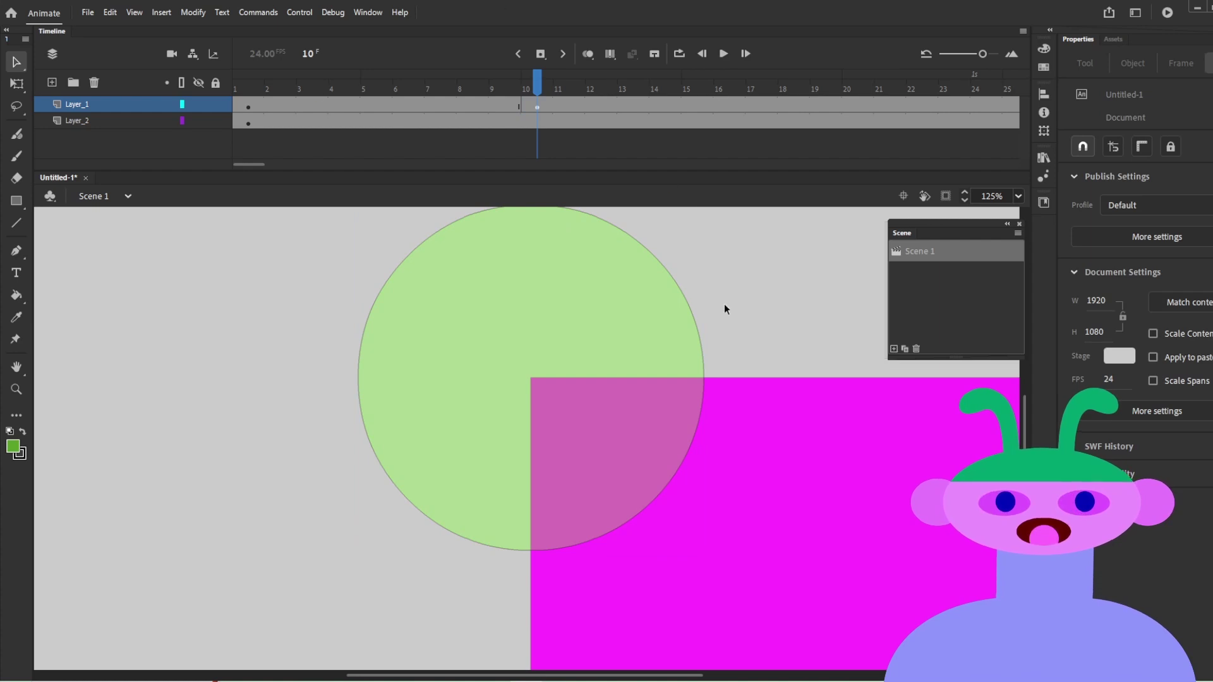
Step: Fine-tune the frame-level Alpha of the frame 10 keyframe on Layer_1
{"action": "mouse_move", "coordinate": [520, 92]}
{"action": "left_mouse_down"}
{"action": "mouse_move", "coordinate": [539, 101]}
{"action": "mouse_move", "coordinate": [512, 103]}
{"action": "mouse_move", "coordinate": [541, 105]}
{"action": "mouse_move", "coordinate": [517, 115]}
{"action": "left_mouse_up"}
{"action": "left_click", "coordinate": [534, 103]}
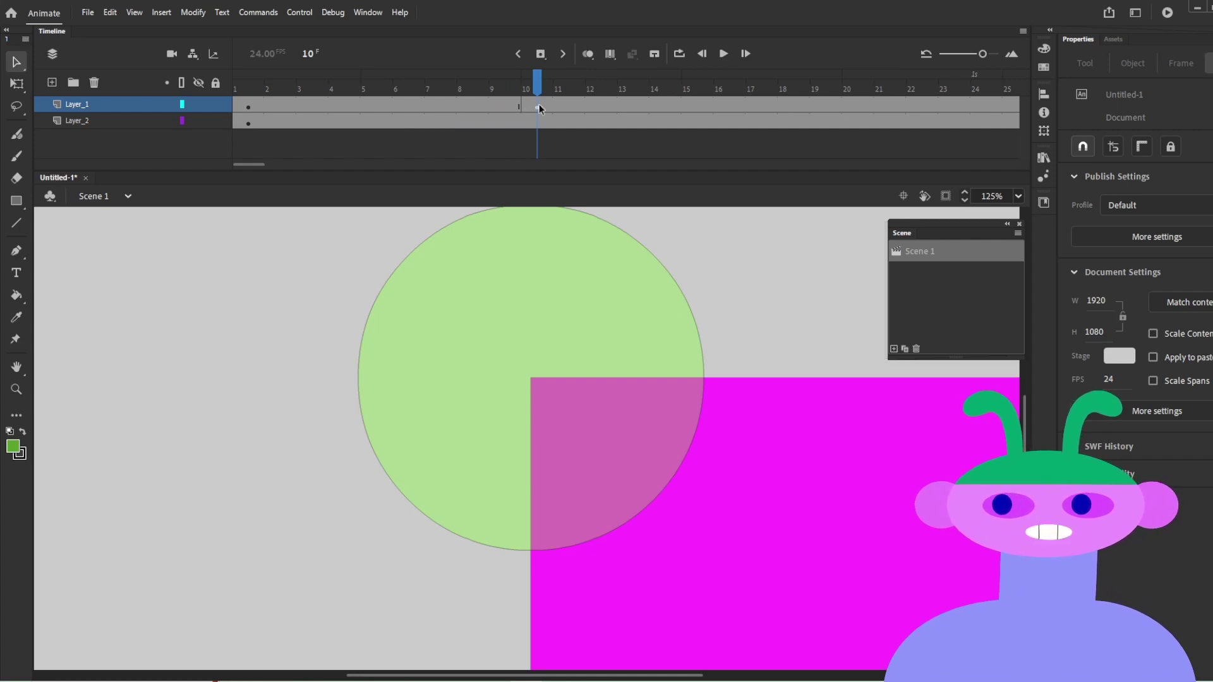
{"action": "left_click", "coordinate": [536, 107]}
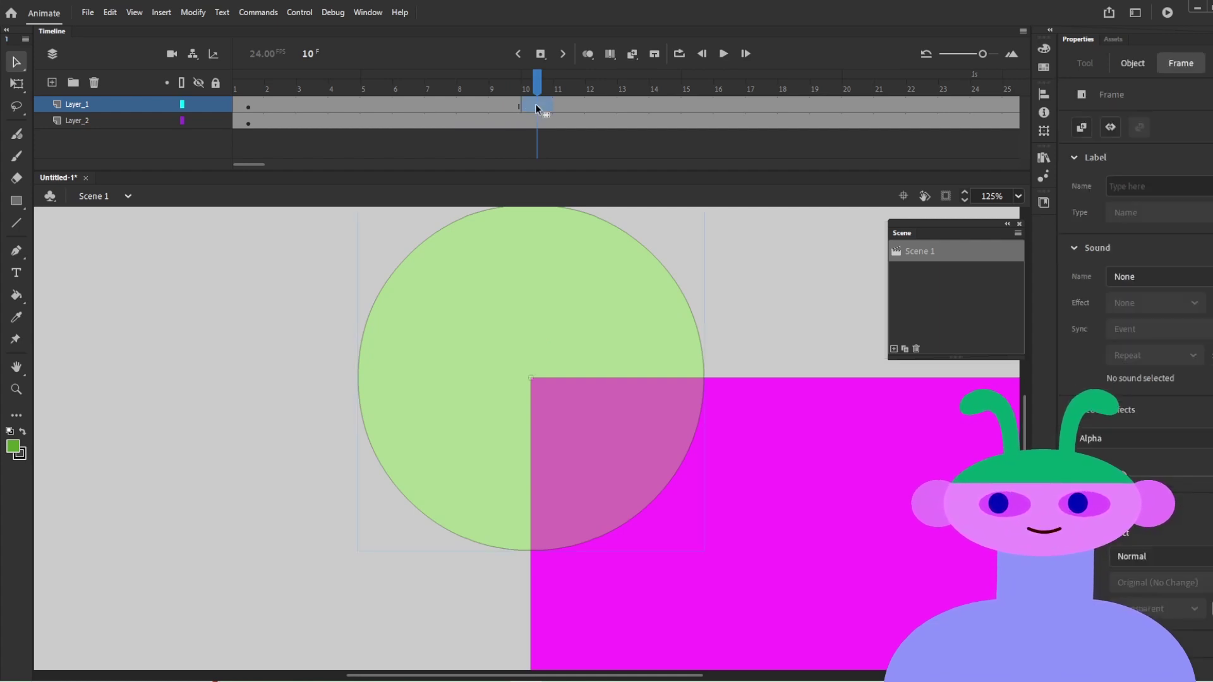
{"action": "left_click_drag", "start_coordinate": [1157, 476], "coordinate": [1128, 477]}
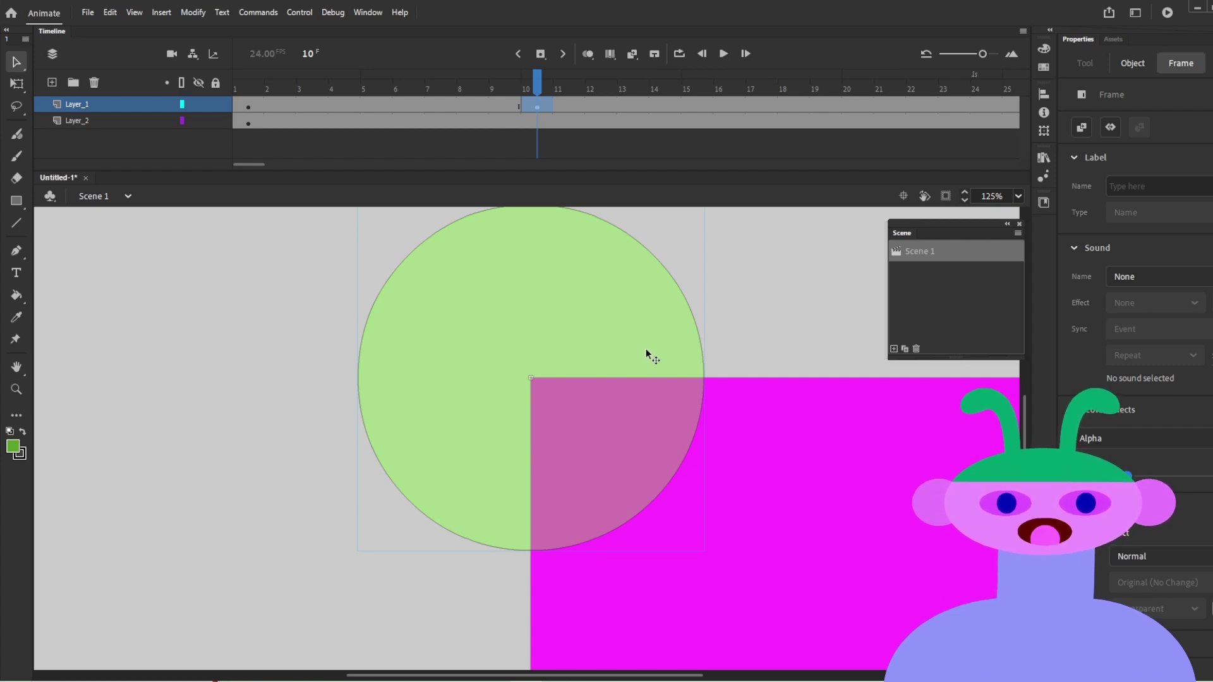
Step: Remove the frame 10 keyframe from Layer_1 and apply a semi-transparent Alpha color effect to the circle instance on frame 1
{"action": "left_click", "coordinate": [250, 106]}
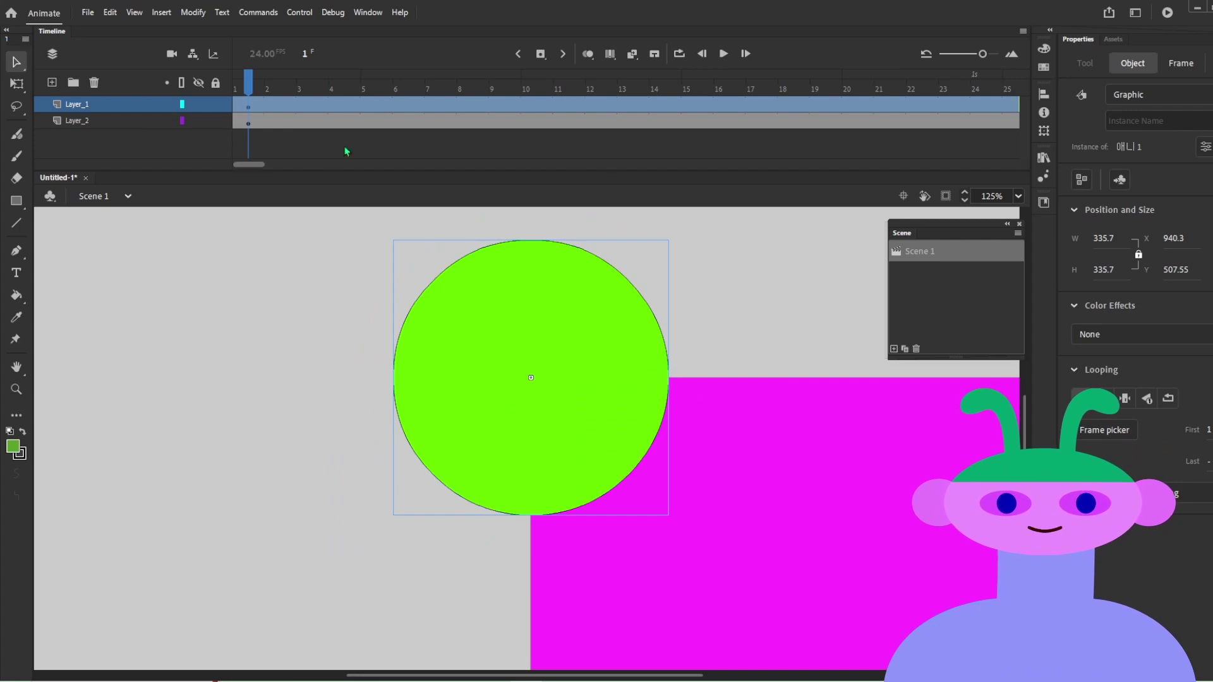
{"action": "left_click", "coordinate": [1169, 334]}
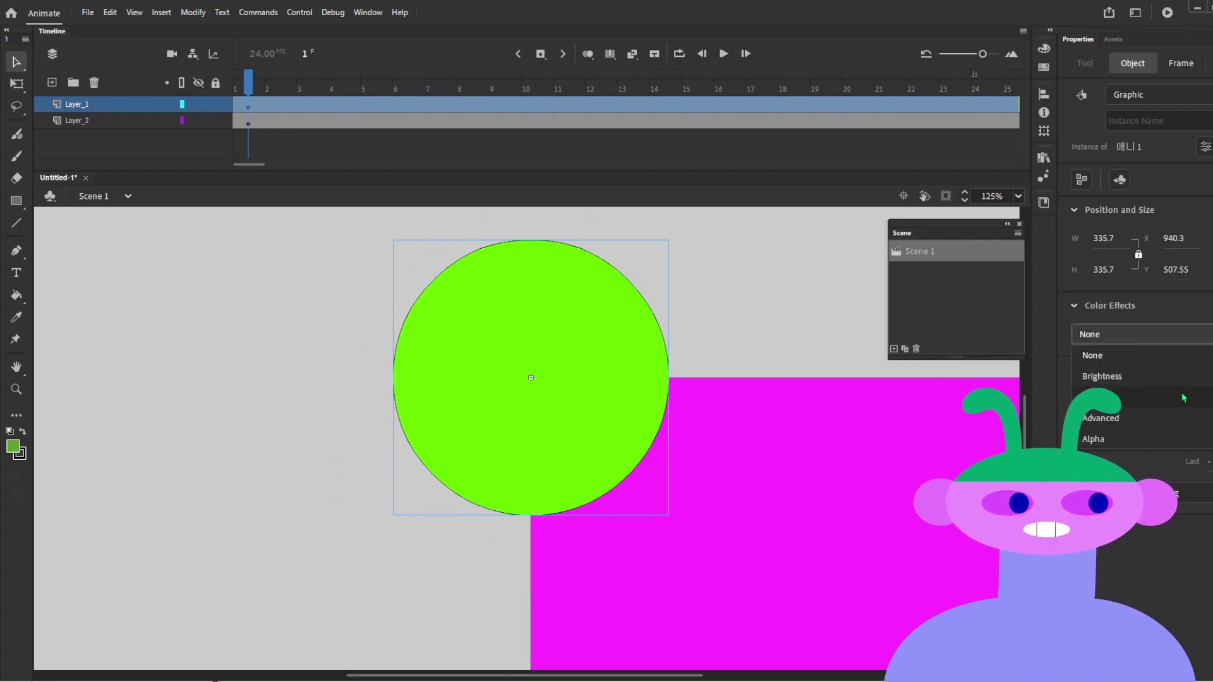
{"action": "left_click", "coordinate": [1154, 440]}
{"action": "left_click_drag", "start_coordinate": [1154, 375], "coordinate": [1162, 375]}
Step: Compare the circle and the frame properties at frames 9 and 10 with the circle instance's properties on frame 1
{"action": "left_click", "coordinate": [522, 119]}
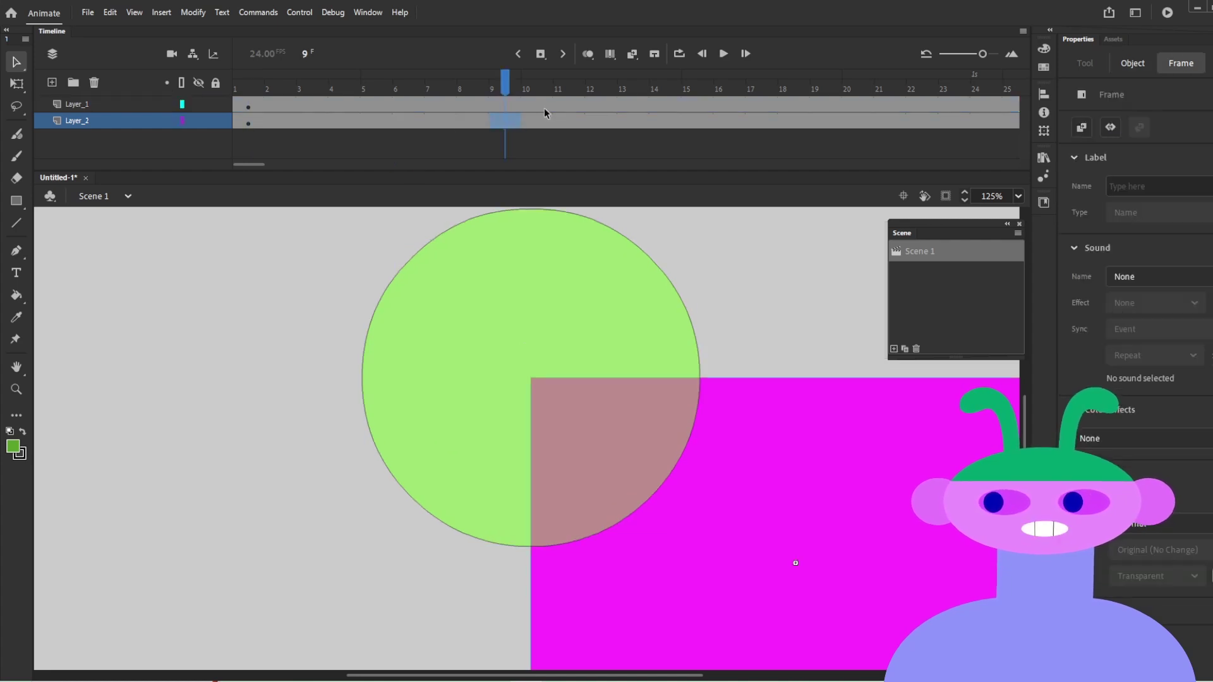
{"action": "left_click", "coordinate": [544, 107]}
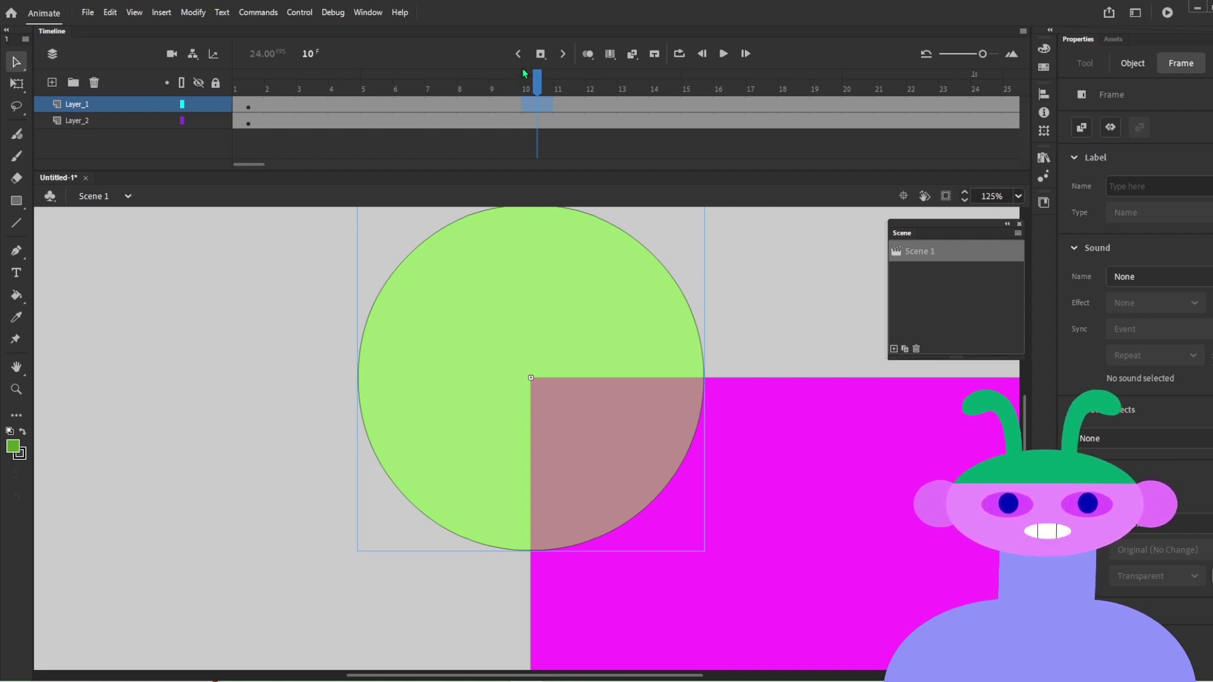
{"action": "left_click", "coordinate": [236, 159]}
{"action": "left_click", "coordinate": [521, 340]}
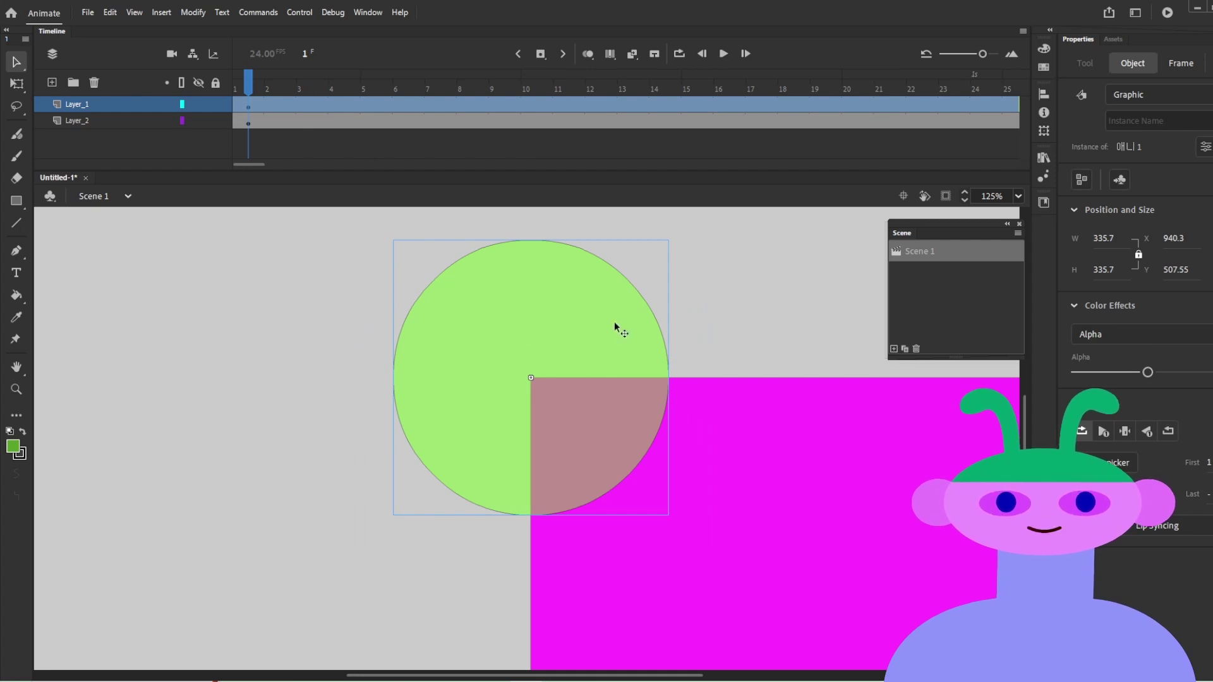
{"action": "left_click", "coordinate": [746, 337]}
{"action": "left_click", "coordinate": [517, 358]}
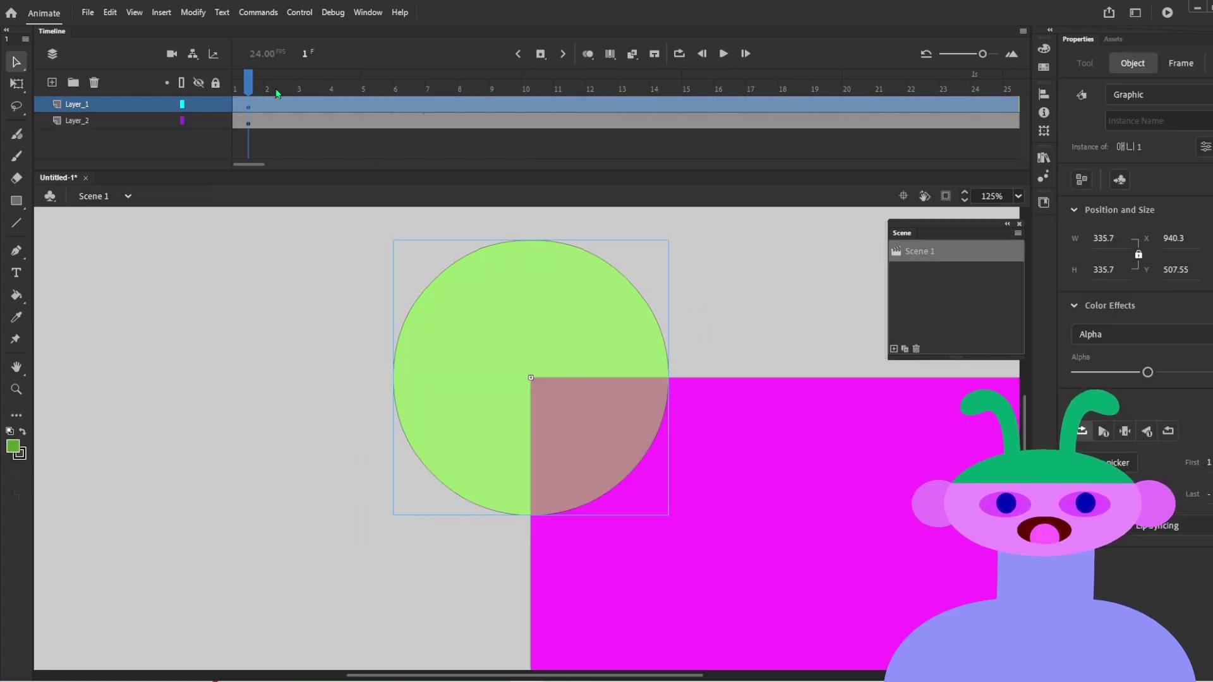
Step: Bring the whole stage into view and raise the circle instance's Alpha back to full opacity
{"action": "key", "text": "Escape"}
{"action": "key", "text": "z"}
{"action": "left_click", "coordinate": [530, 475], "text": "alt"}
{"action": "left_click", "coordinate": [578, 489], "text": "alt"}
{"action": "scroll", "coordinate": [584, 461], "scroll_direction": "up", "scroll_amount": 3}
{"action": "key", "text": "v"}
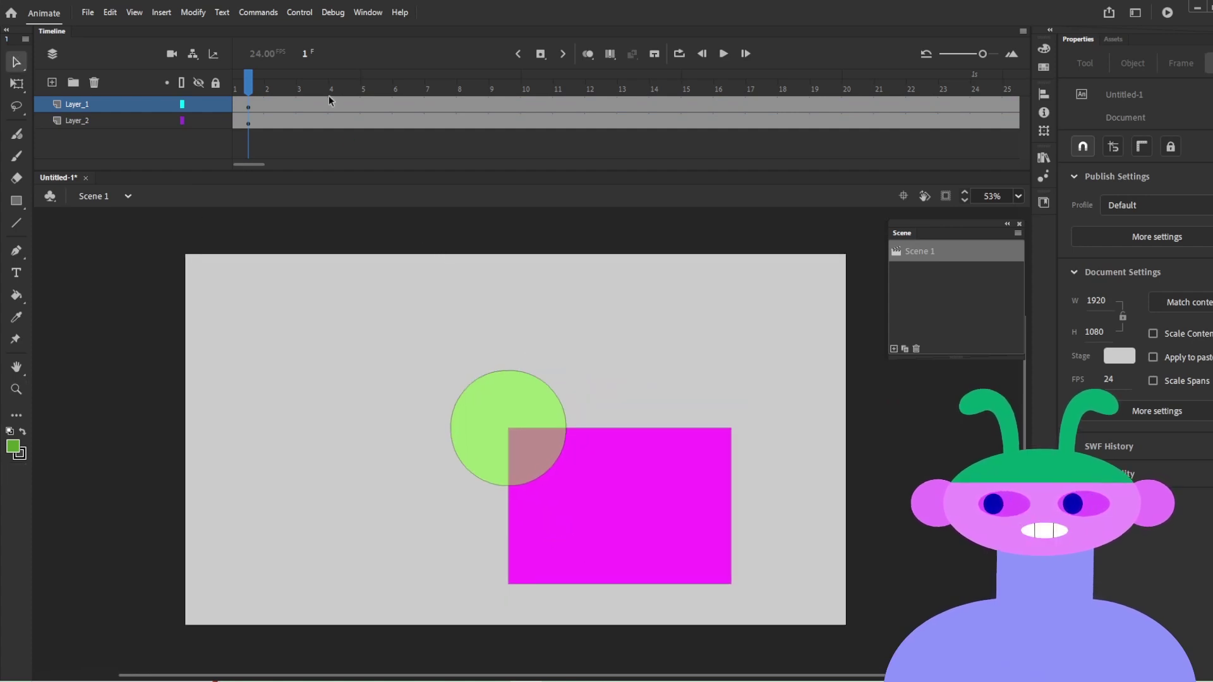
{"action": "left_click", "coordinate": [505, 417]}
{"action": "left_click_drag", "start_coordinate": [1148, 373], "coordinate": [1212, 373]}
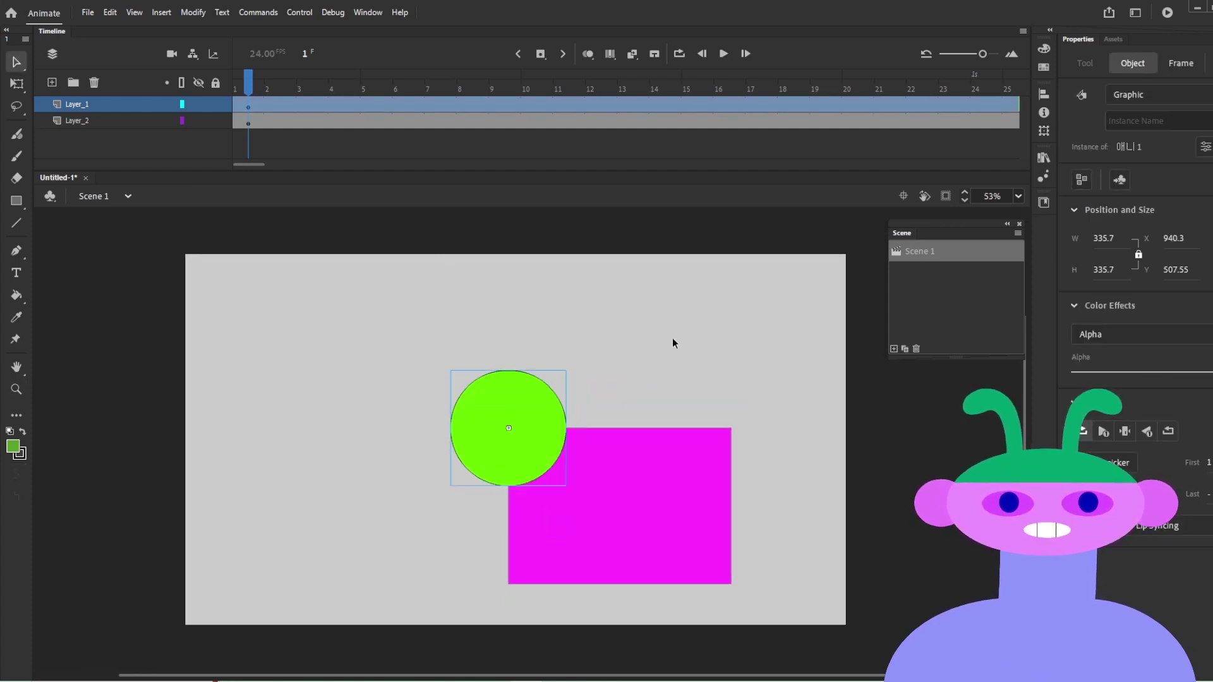
Step: Widen the visible timeline range and examine the circle at Layer_1's keyframes on frames 48 and 72
{"action": "left_click", "coordinate": [668, 348]}
{"action": "left_click", "coordinate": [534, 441]}
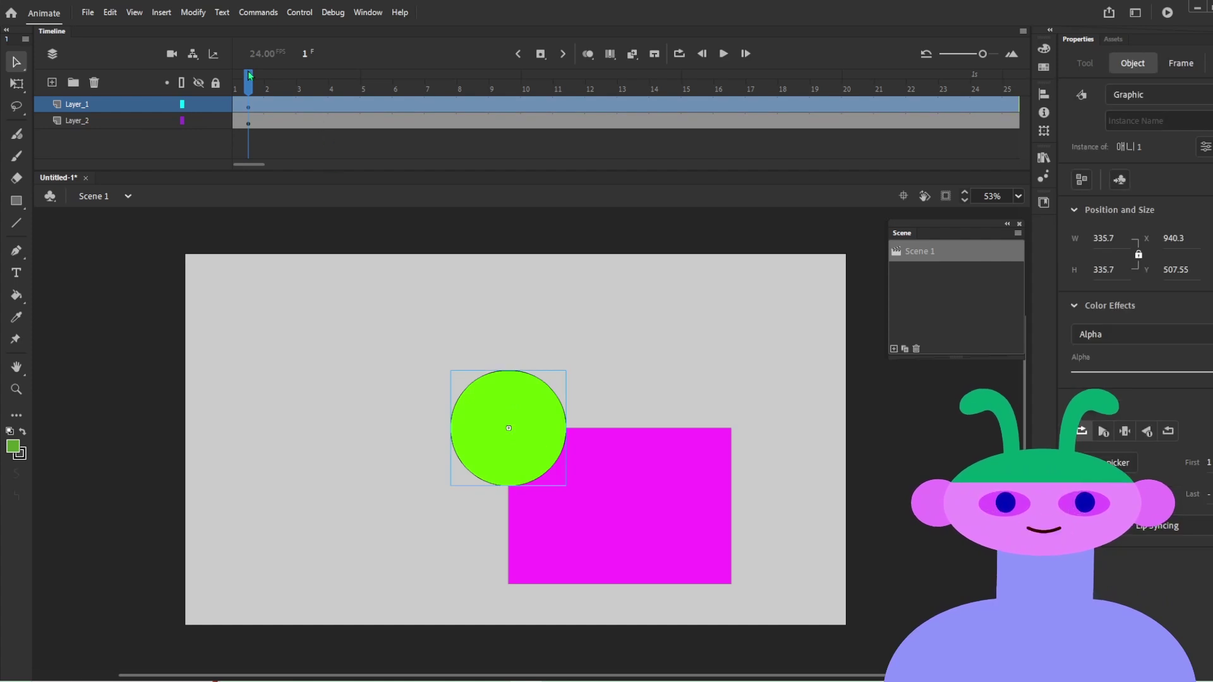
{"action": "left_click_drag", "start_coordinate": [425, 103], "coordinate": [922, 113]}
{"action": "left_click_drag", "start_coordinate": [975, 53], "coordinate": [964, 53]}
{"action": "left_click_drag", "start_coordinate": [571, 110], "coordinate": [319, 116]}
{"action": "left_click_drag", "start_coordinate": [337, 161], "coordinate": [804, 101]}
{"action": "left_click", "coordinate": [494, 107]}
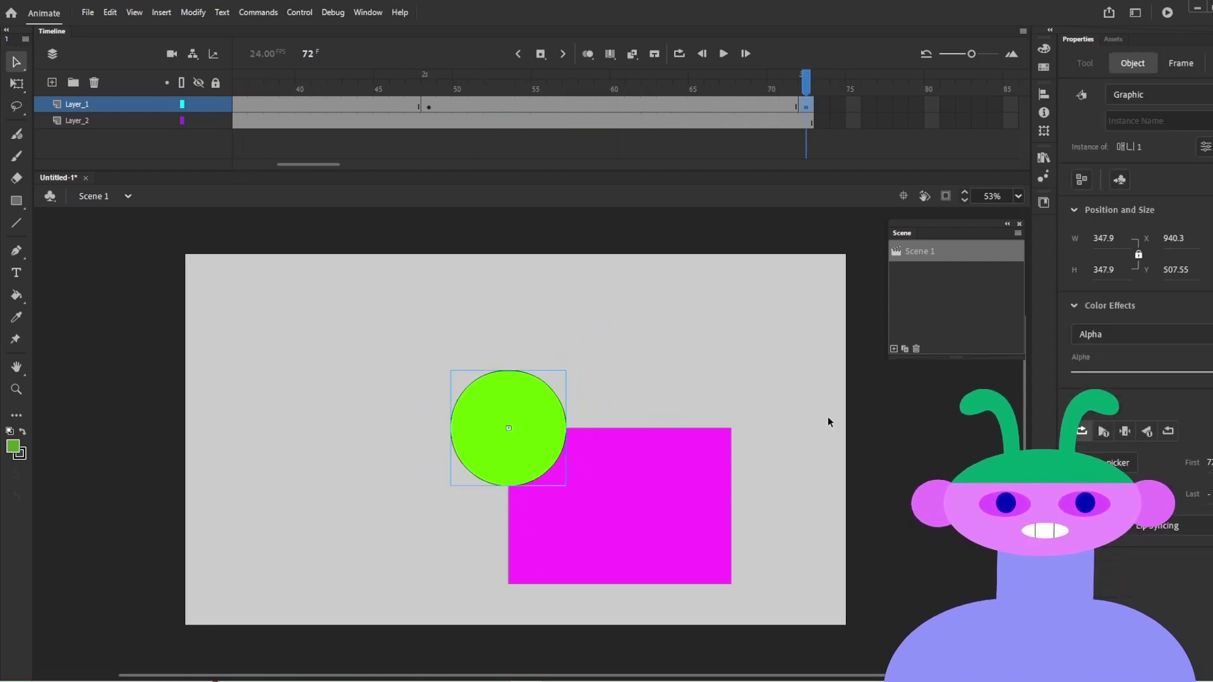
{"action": "left_click_drag", "start_coordinate": [492, 93], "coordinate": [806, 88]}
{"action": "left_click", "coordinate": [430, 108]}
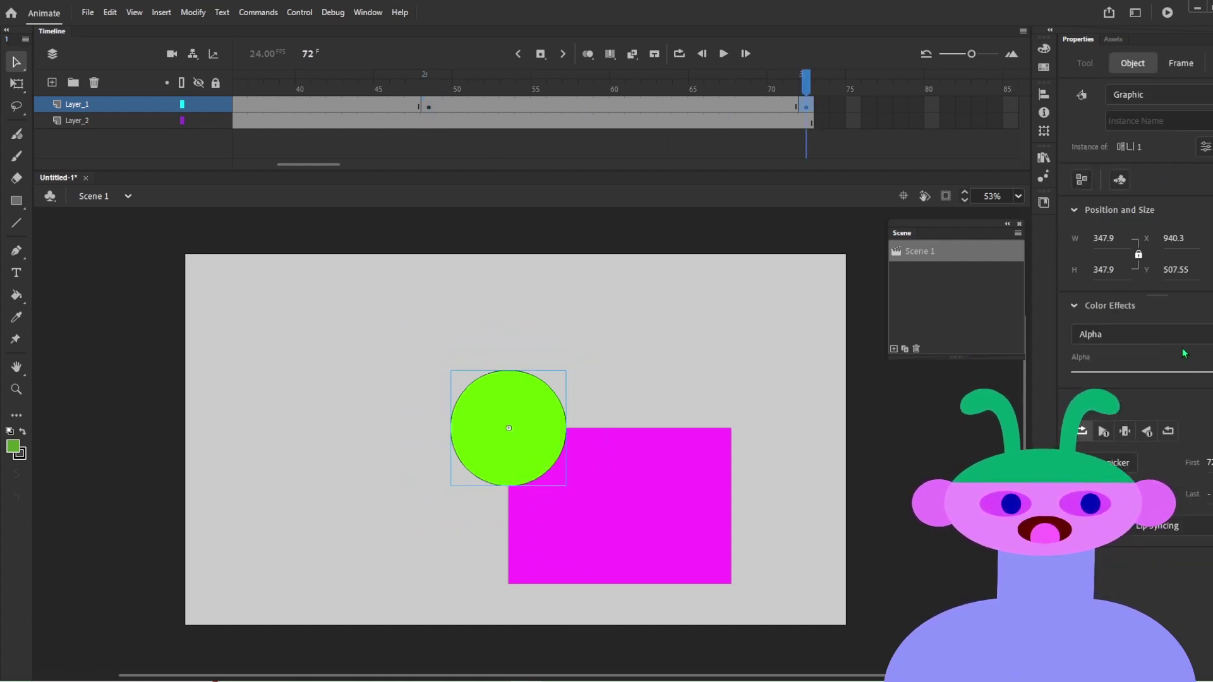
Step: Lower the circle instance's Alpha on Layer_1's frame 72 keyframe until the circle is fully transparent
{"action": "left_click_drag", "start_coordinate": [1211, 372], "coordinate": [1212, 374]}
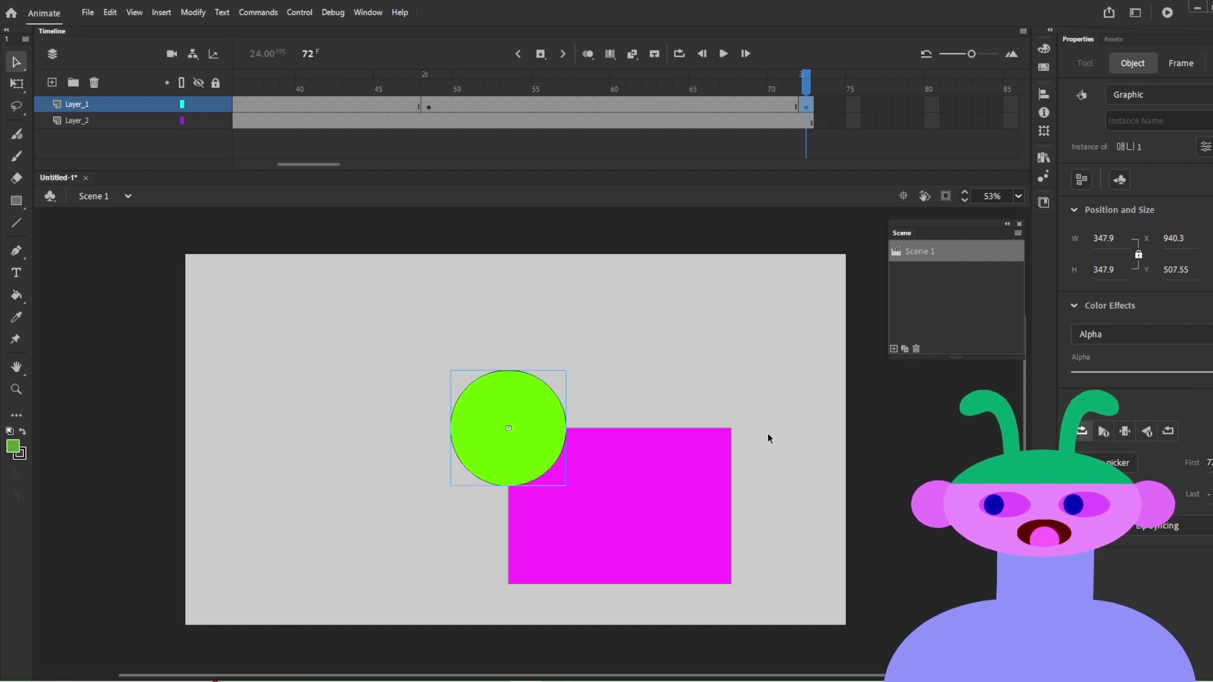
{"action": "left_click_drag", "start_coordinate": [1209, 373], "coordinate": [1047, 377]}
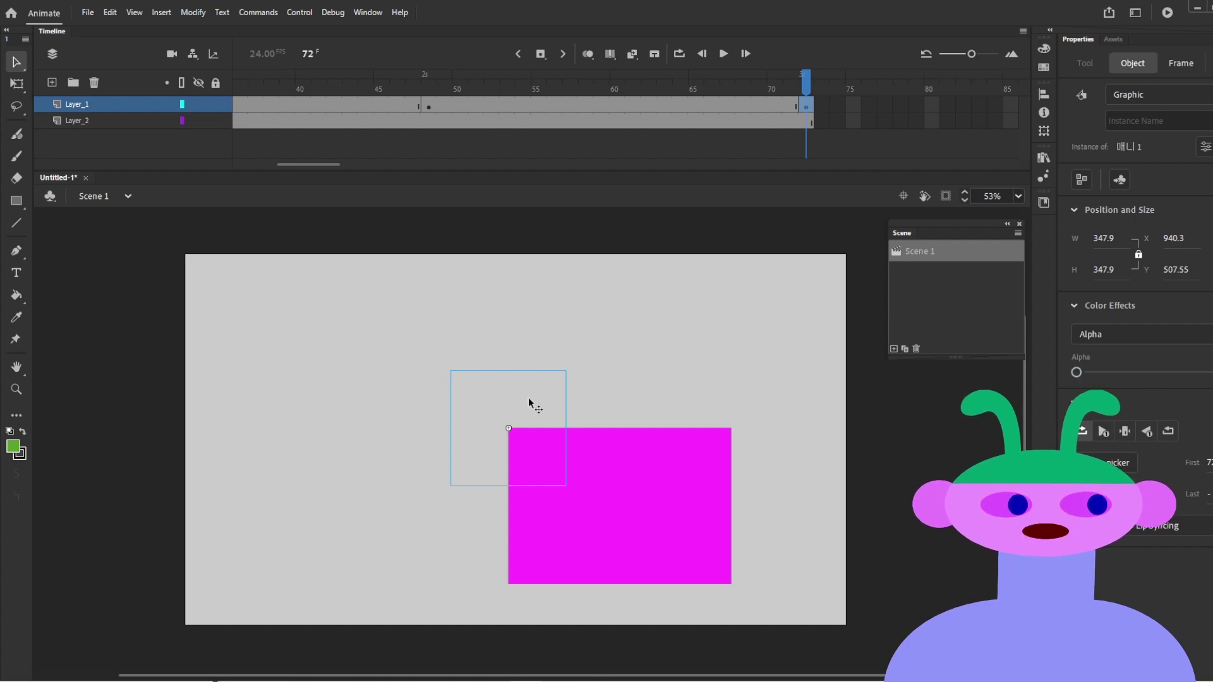
{"action": "left_click_drag", "start_coordinate": [1077, 373], "coordinate": [1006, 371]}
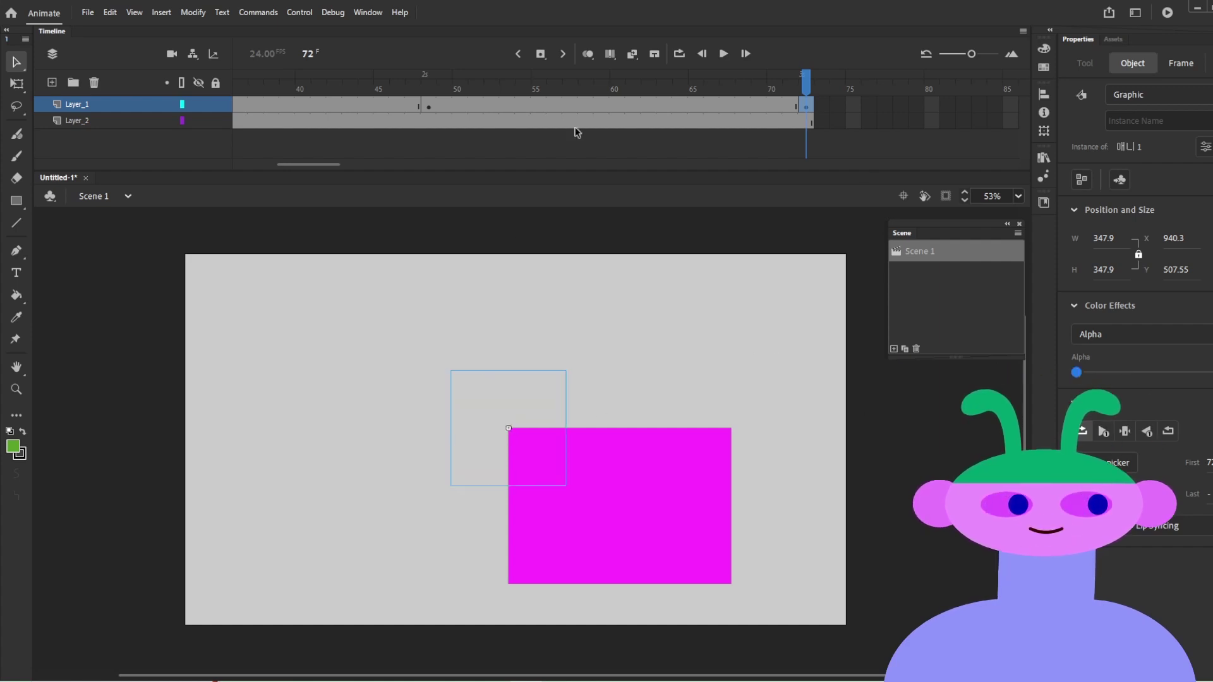
Step: Create a classic tween on Layer_1 between frames 48 and 72, and select the circle at frame 48
{"action": "left_click_drag", "start_coordinate": [629, 83], "coordinate": [476, 104]}
{"action": "right_click", "coordinate": [477, 105]}
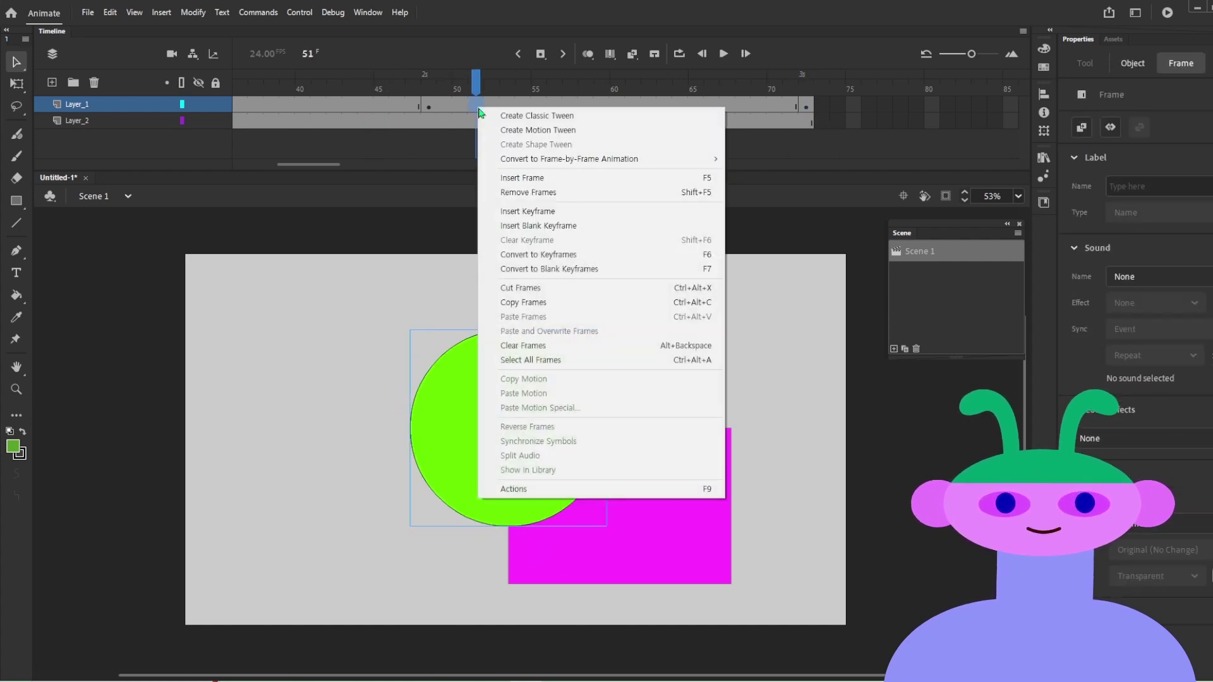
{"action": "left_click", "coordinate": [528, 116]}
{"action": "left_click_drag", "start_coordinate": [480, 105], "coordinate": [429, 130]}
{"action": "left_click", "coordinate": [523, 443]}
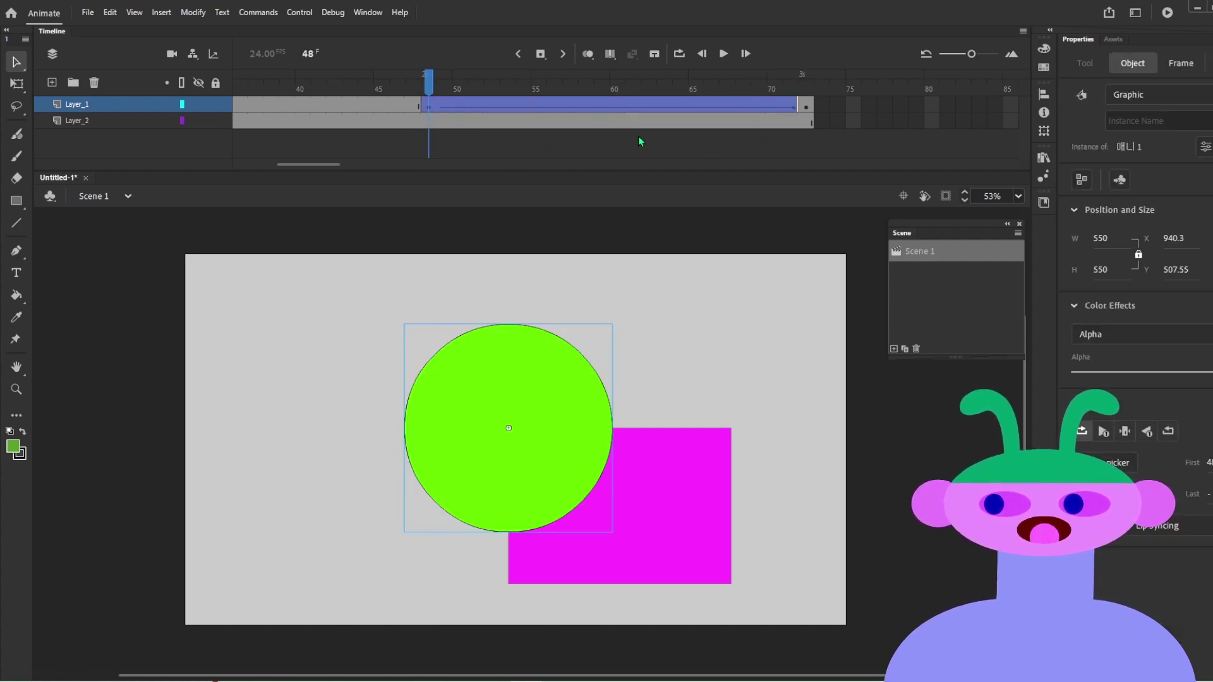
Step: Open the circle's animation symbol from frame 1 for editing and examine its nested Movie Clip and classic tween
{"action": "left_click_drag", "start_coordinate": [430, 87], "coordinate": [67, 137]}
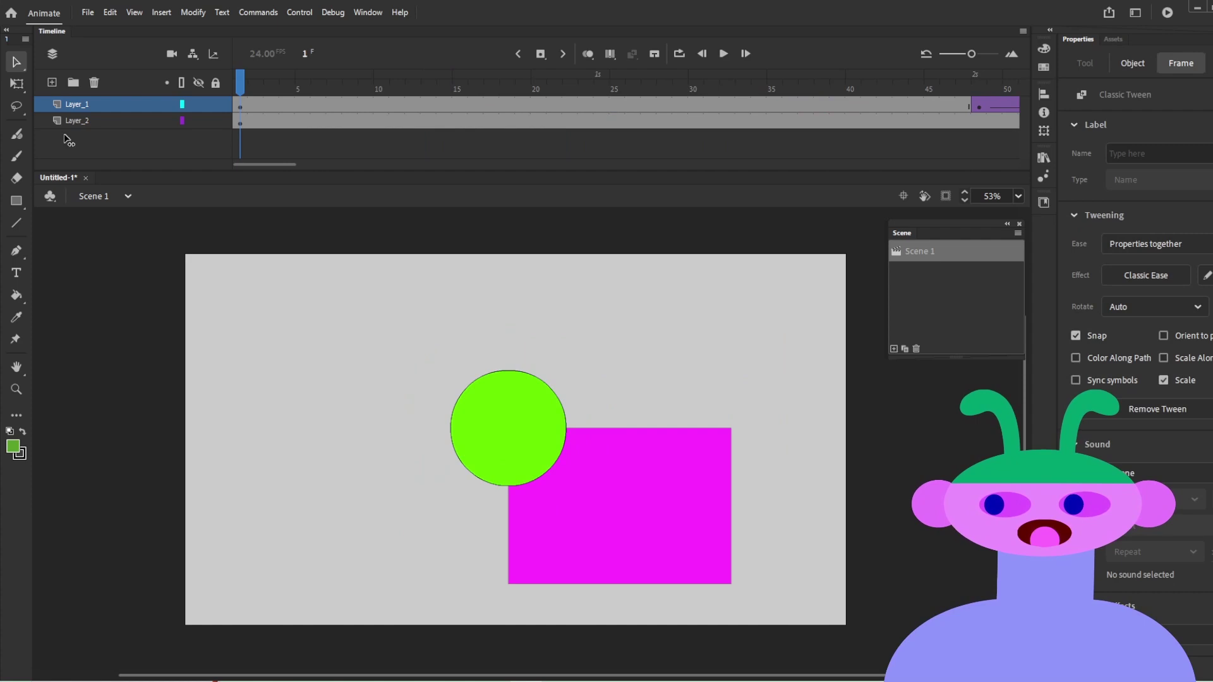
{"action": "double_click", "coordinate": [546, 448]}
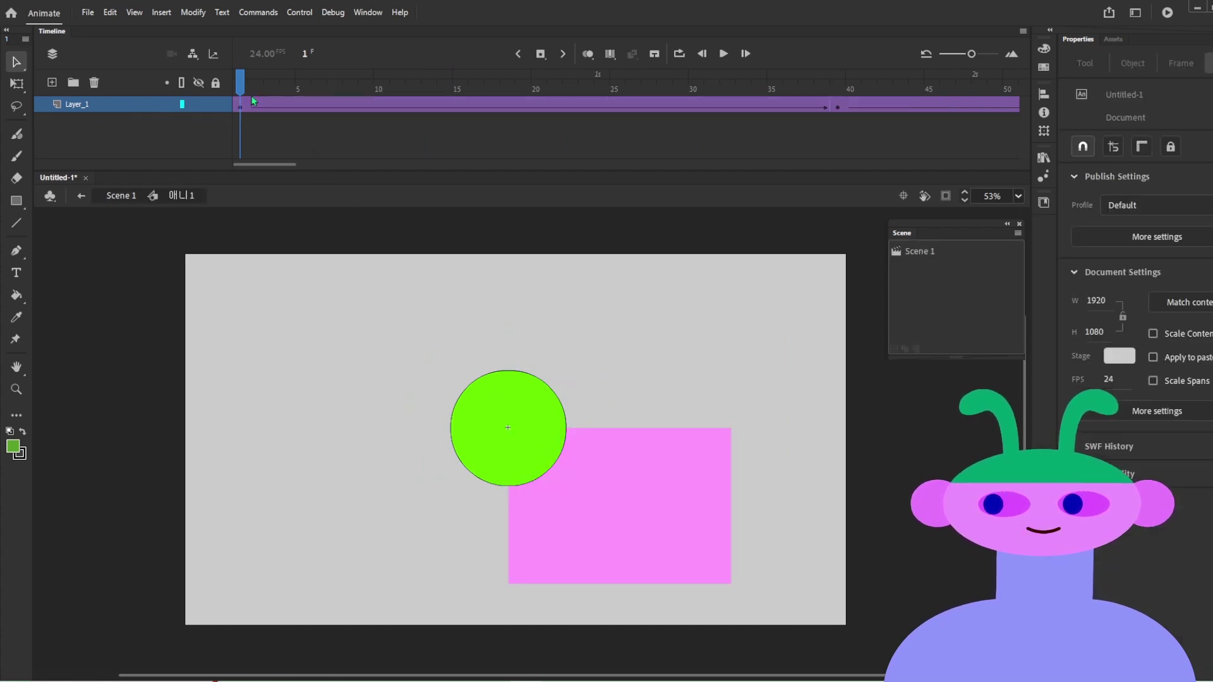
{"action": "left_click", "coordinate": [504, 446]}
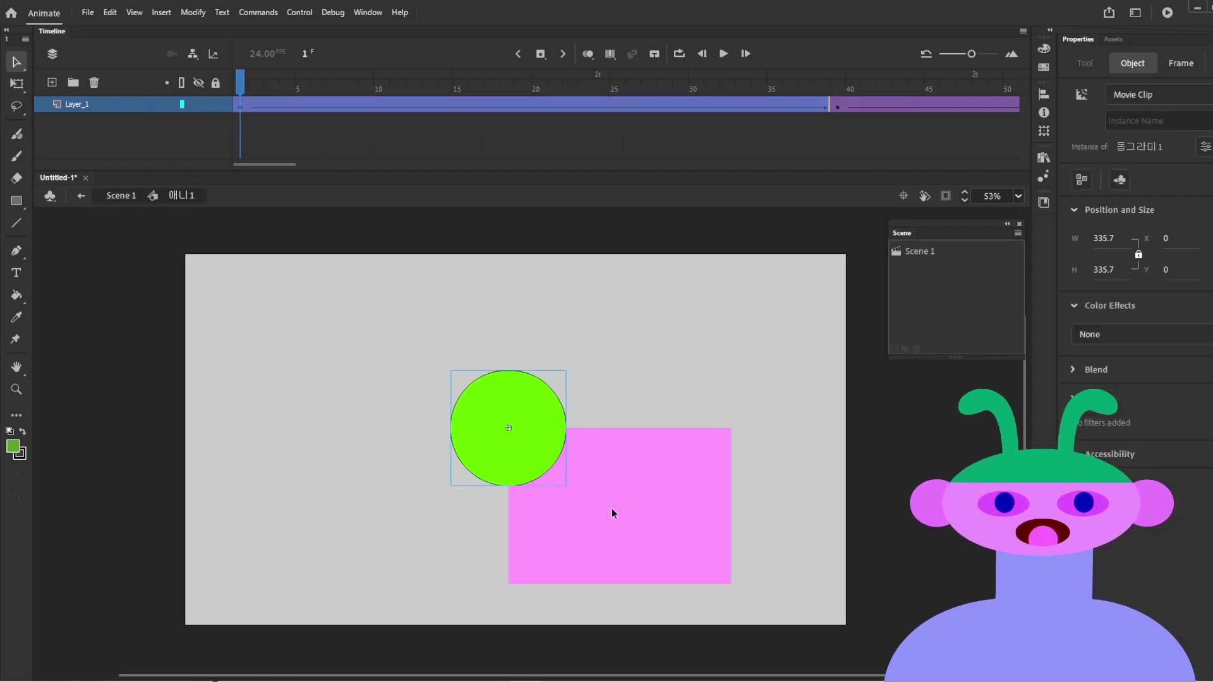
{"action": "left_click", "coordinate": [334, 104]}
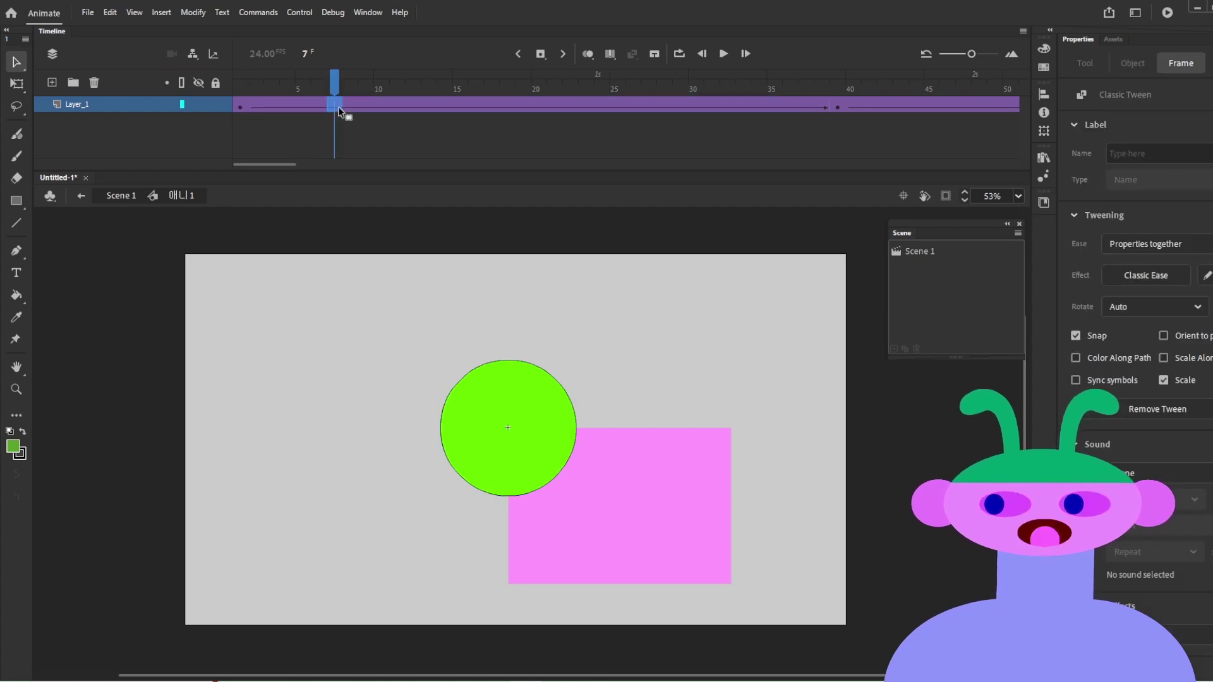
{"action": "left_click_drag", "start_coordinate": [334, 82], "coordinate": [103, 119]}
Step: Inspect the Ease and Effect options of the symbol's classic tween at frame 19
{"action": "left_click", "coordinate": [523, 109]}
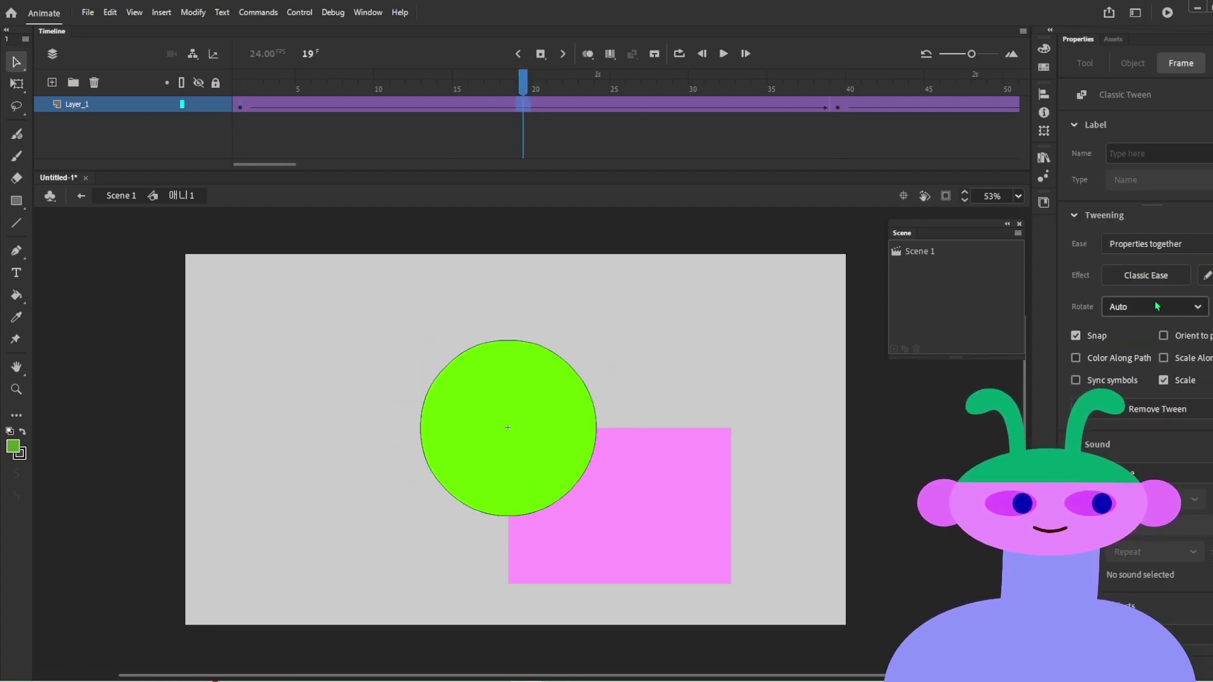
{"action": "left_click", "coordinate": [1155, 254]}
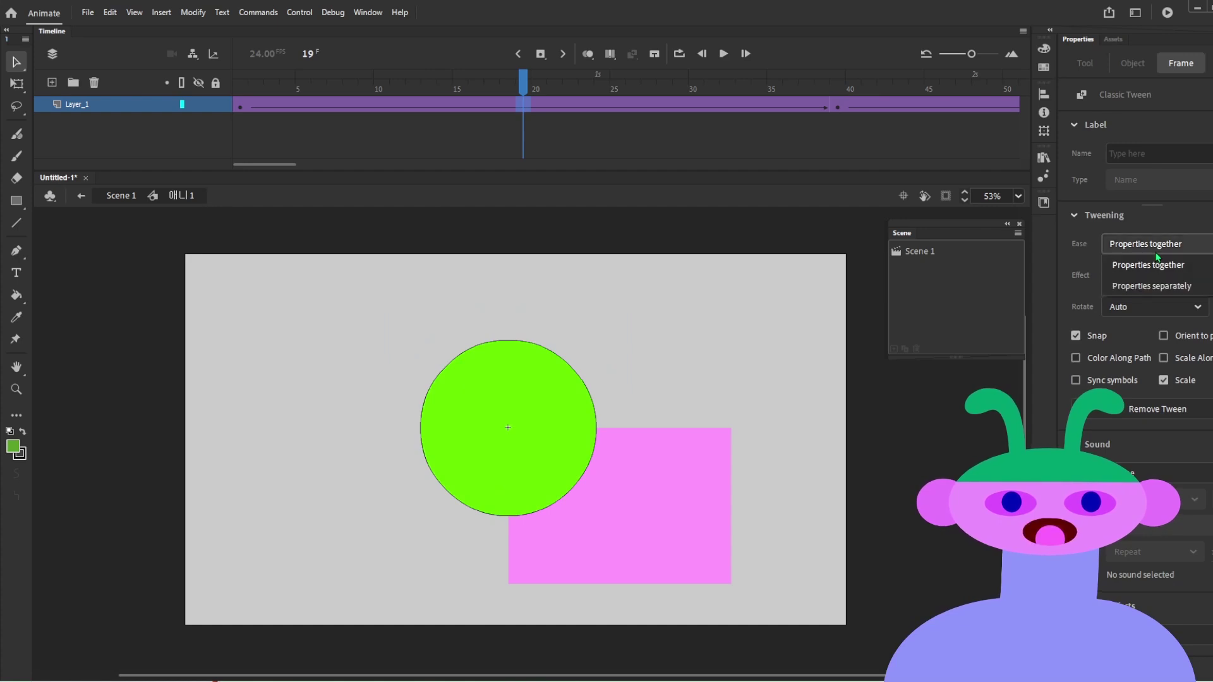
{"action": "left_click", "coordinate": [1188, 250]}
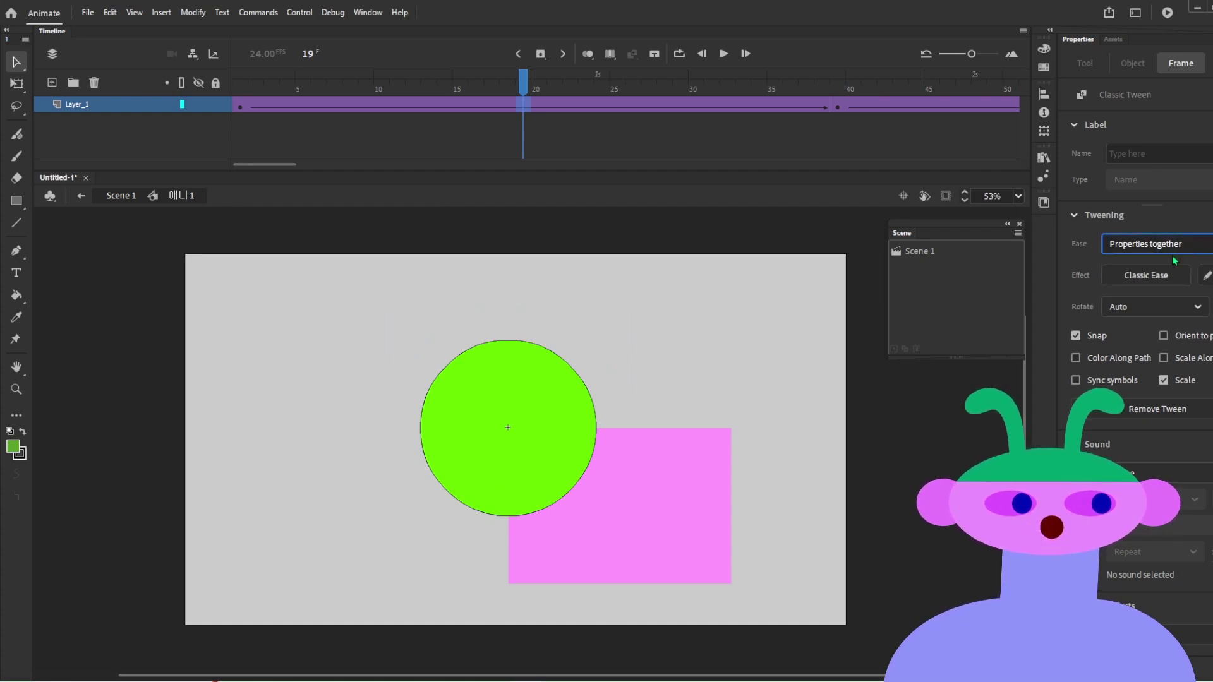
{"action": "left_click", "coordinate": [1154, 274]}
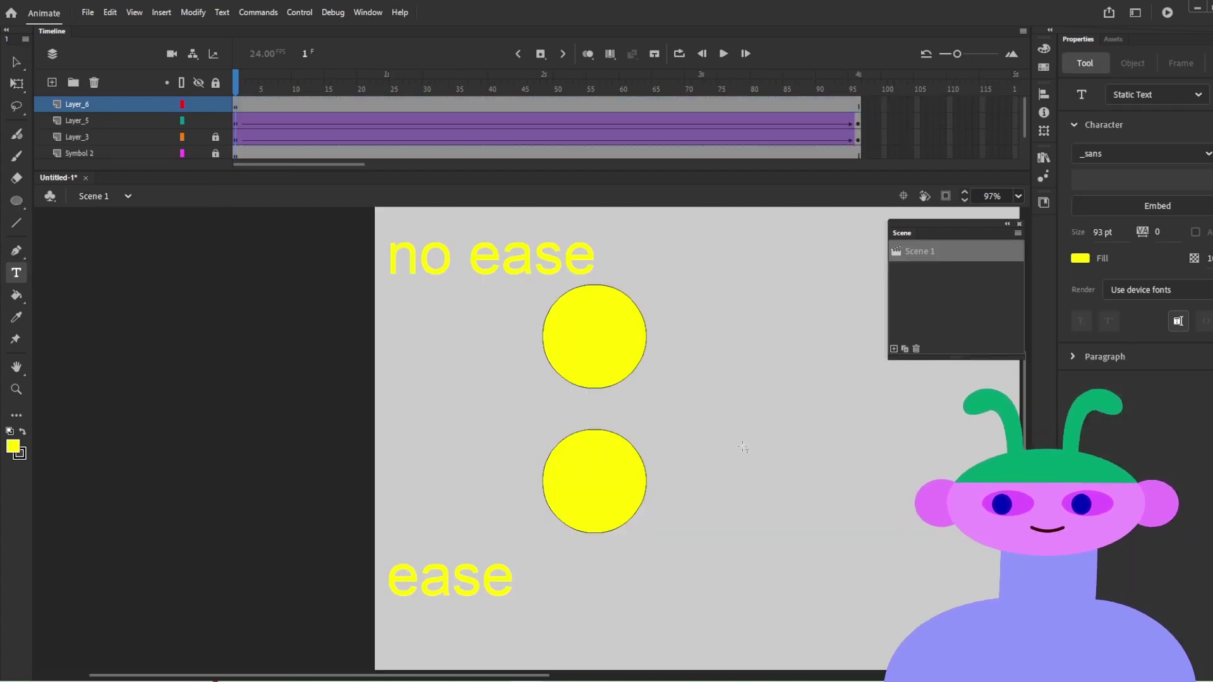
Step: Move the "no ease" and "ease" text labels slightly upward on the stage
{"action": "key", "text": "v"}
{"action": "left_click_drag", "start_coordinate": [527, 281], "coordinate": [519, 259]}
{"action": "left_click", "coordinate": [491, 582]}
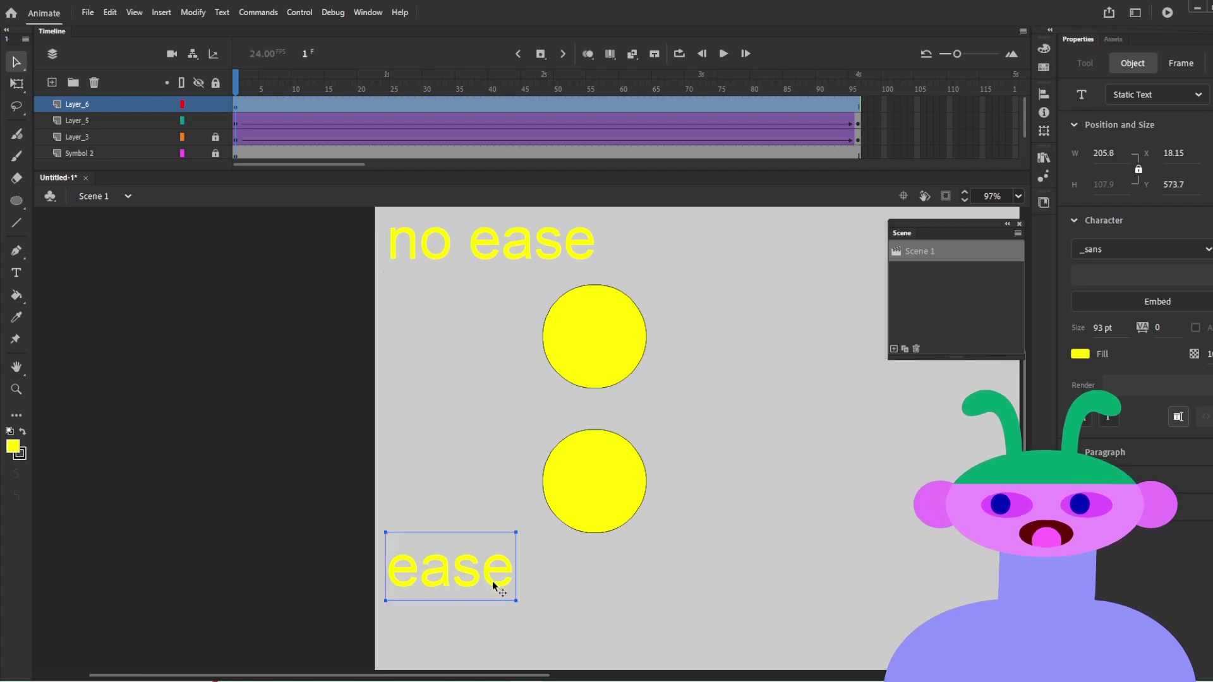
Step: Identify the lower yellow circle's layer and move Layer_5 below Layer_3
{"action": "left_click_drag", "start_coordinate": [730, 559], "coordinate": [445, 573]}
{"action": "left_click", "coordinate": [305, 507]}
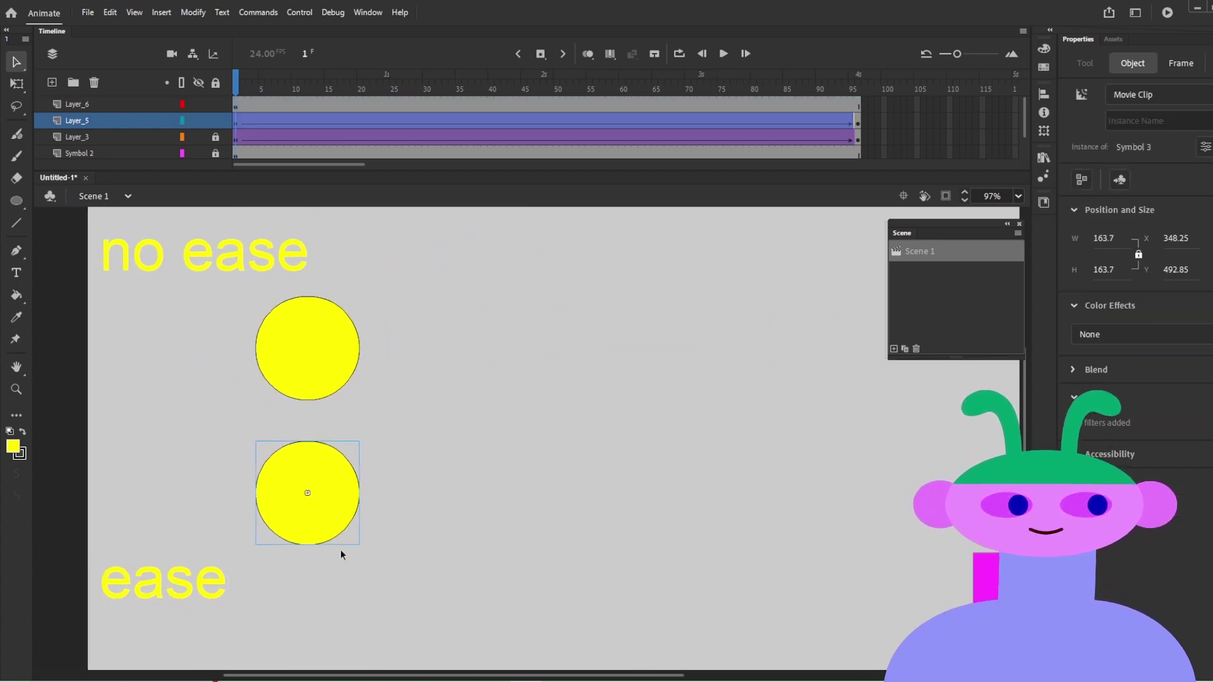
{"action": "left_click", "coordinate": [466, 133]}
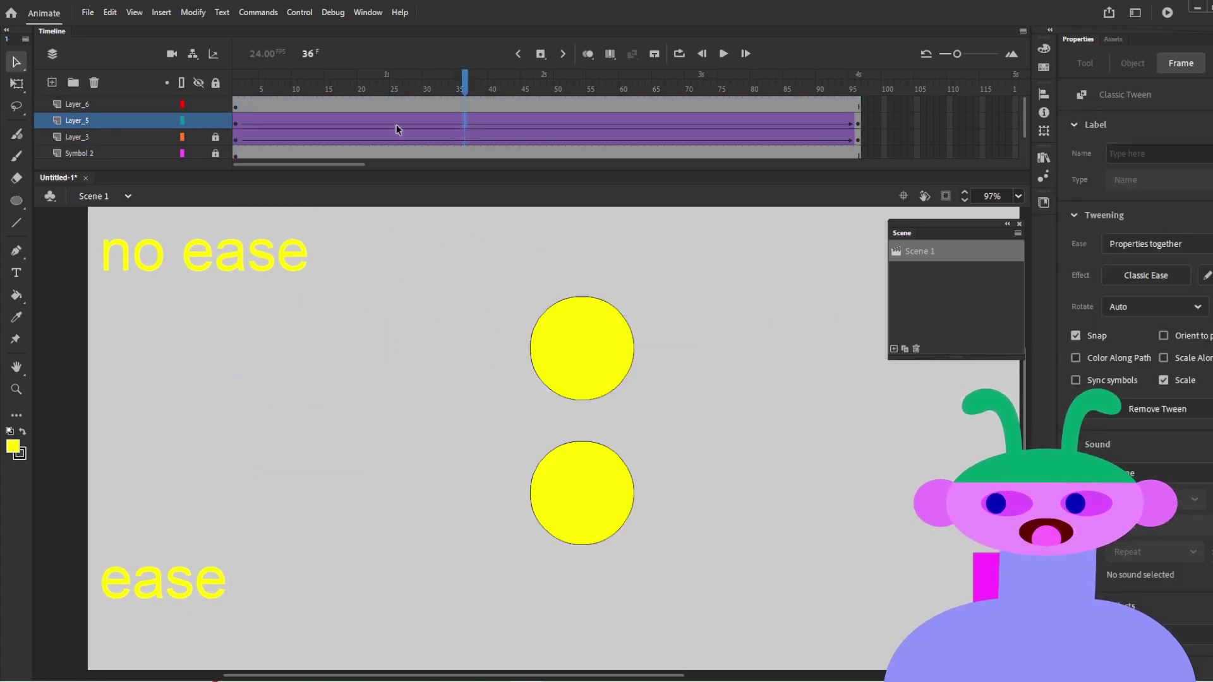
{"action": "left_click_drag", "start_coordinate": [123, 124], "coordinate": [120, 143]}
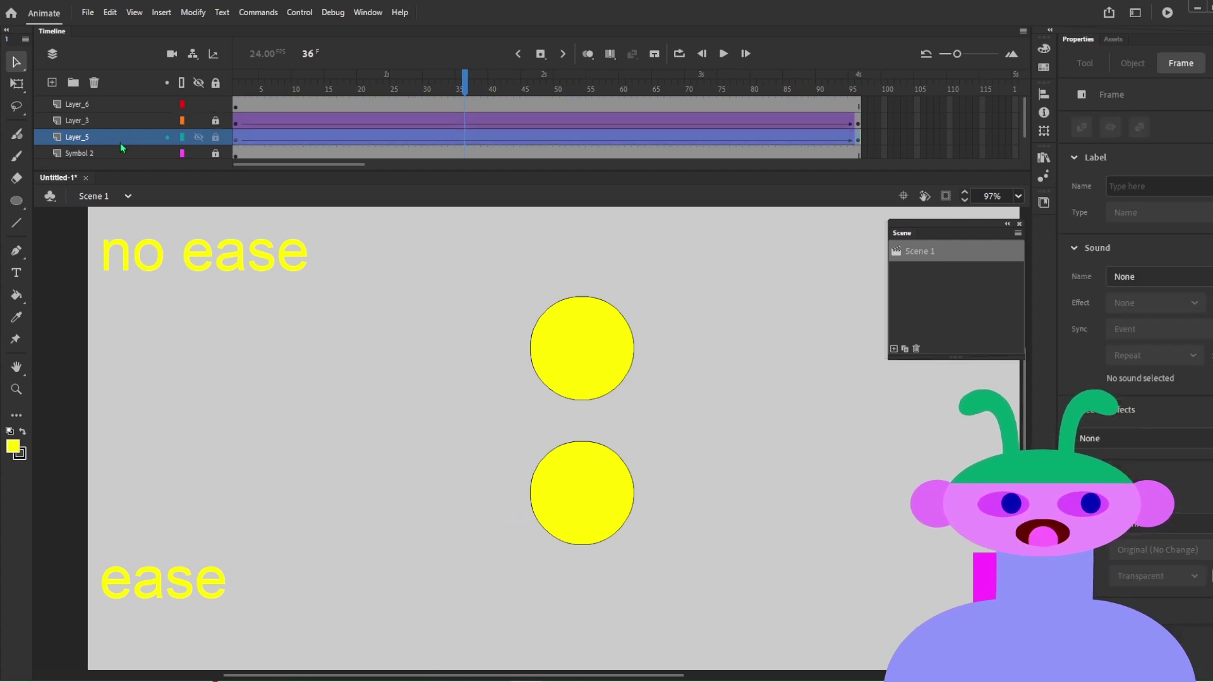
{"action": "left_click", "coordinate": [399, 134]}
{"action": "left_click", "coordinate": [429, 458]}
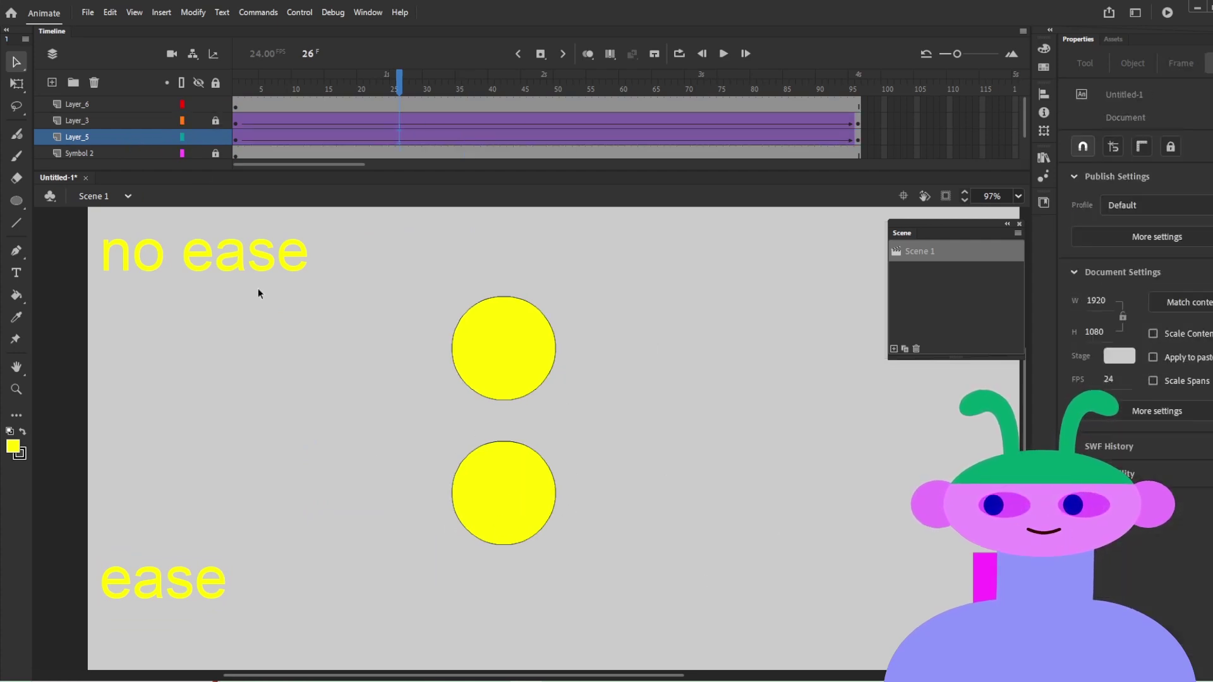
Step: Compare the Ease In Out preset curves and apply the Cubic preset to Layer_5's classic tween
{"action": "left_click", "coordinate": [449, 79]}
{"action": "left_click", "coordinate": [464, 137]}
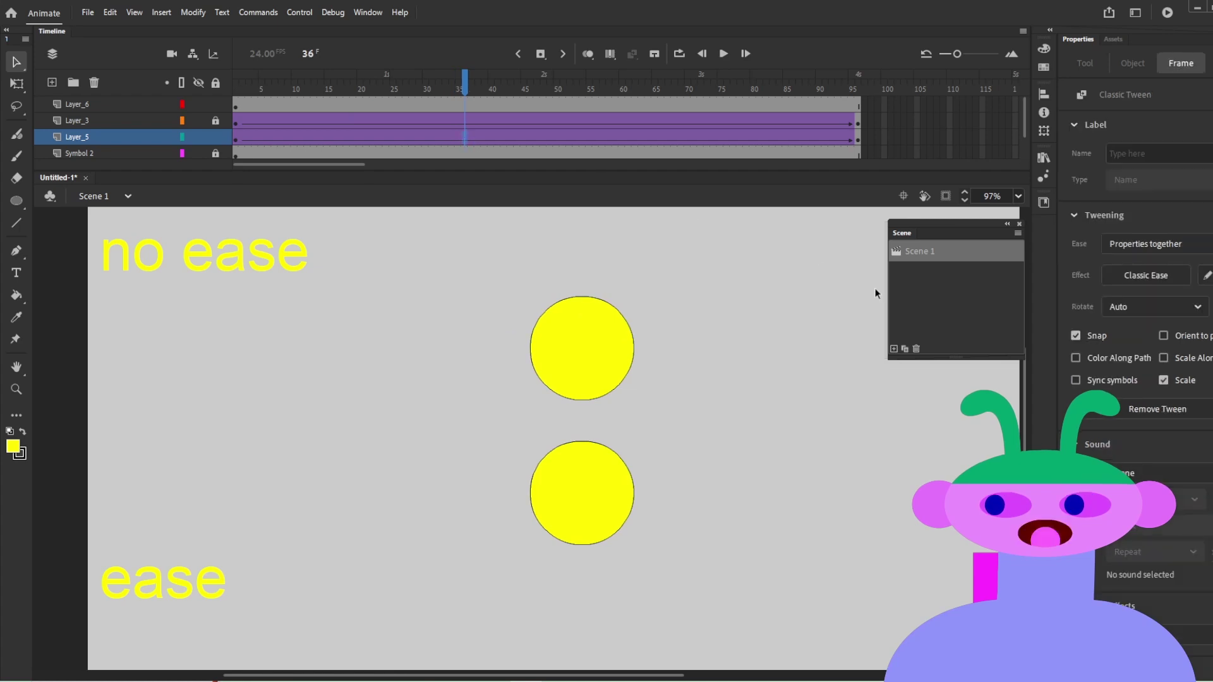
{"action": "left_click", "coordinate": [1143, 276]}
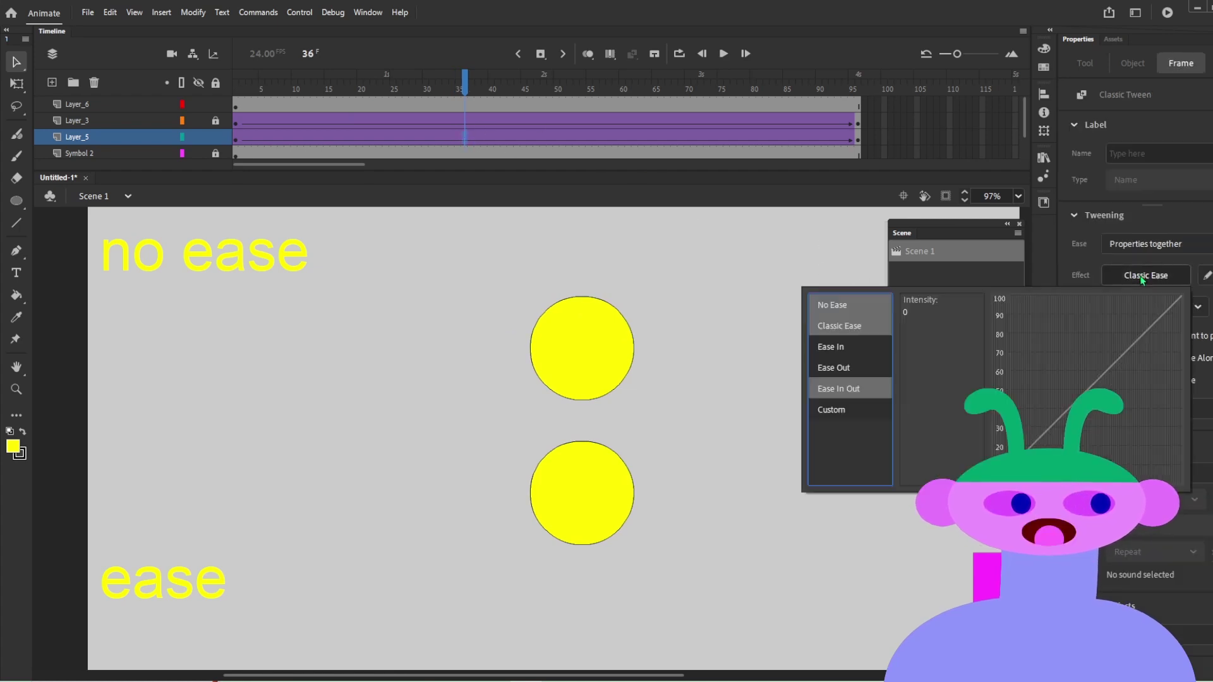
{"action": "left_click", "coordinate": [857, 395]}
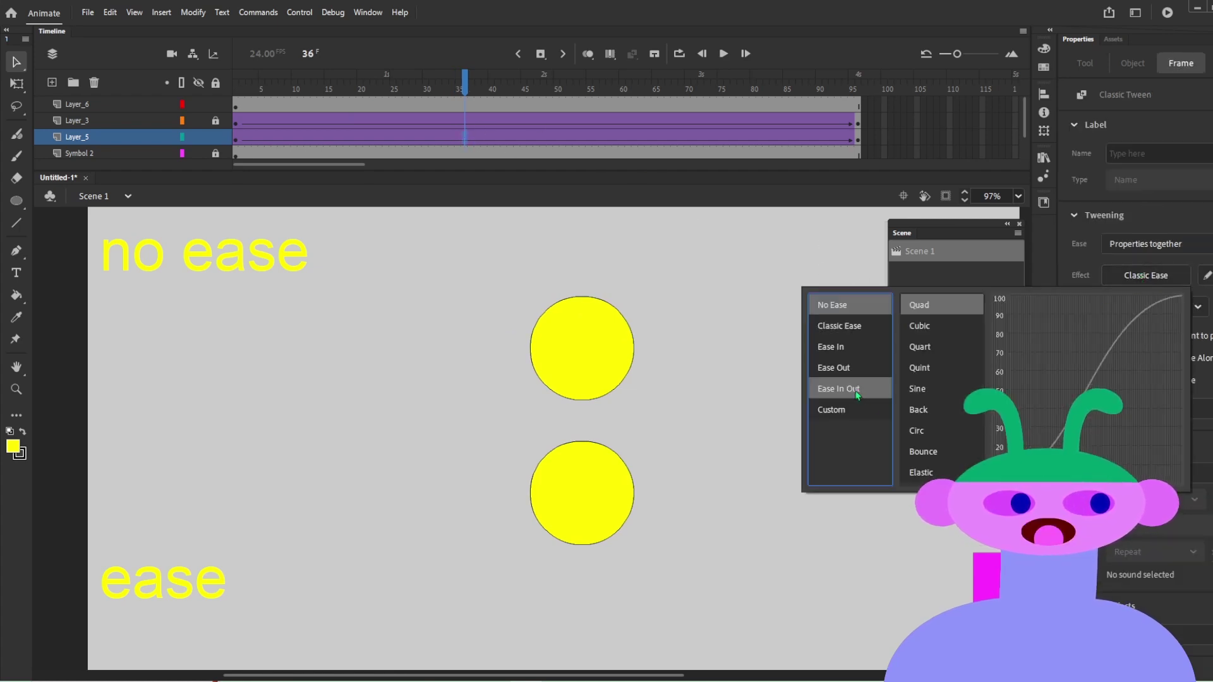
{"action": "left_click", "coordinate": [924, 326]}
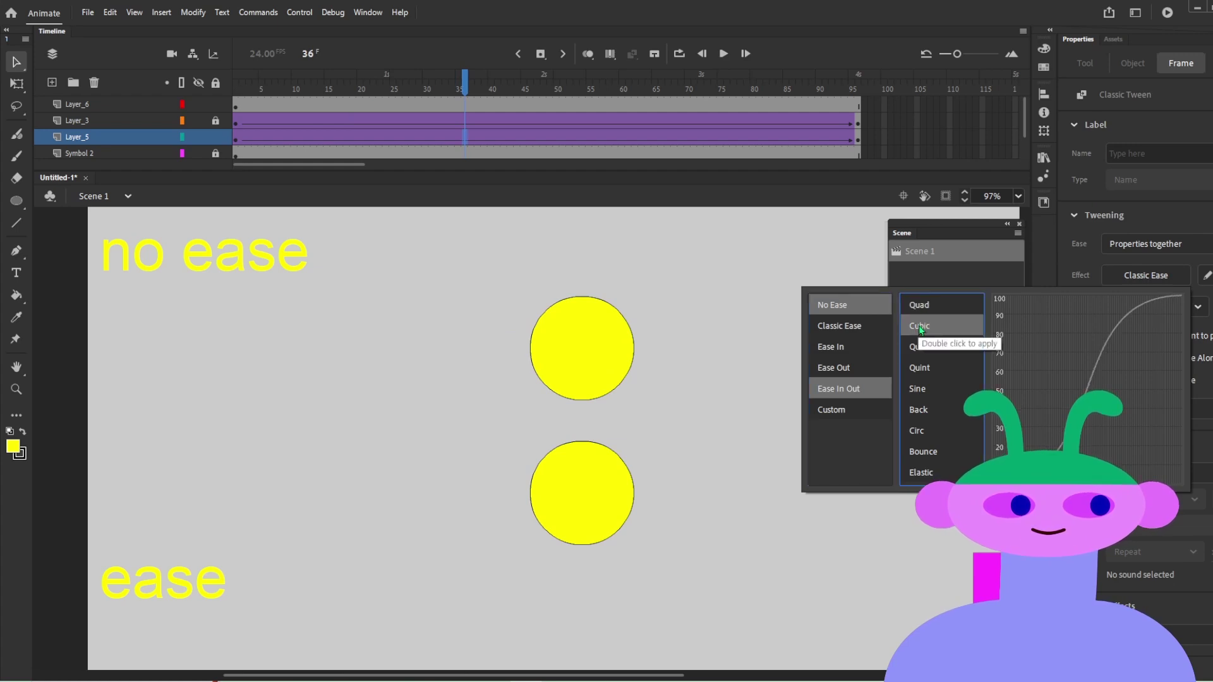
{"action": "left_click", "coordinate": [929, 351]}
{"action": "left_click", "coordinate": [929, 331]}
{"action": "left_click", "coordinate": [923, 307]}
{"action": "left_click", "coordinate": [923, 328]}
{"action": "left_click", "coordinate": [923, 349]}
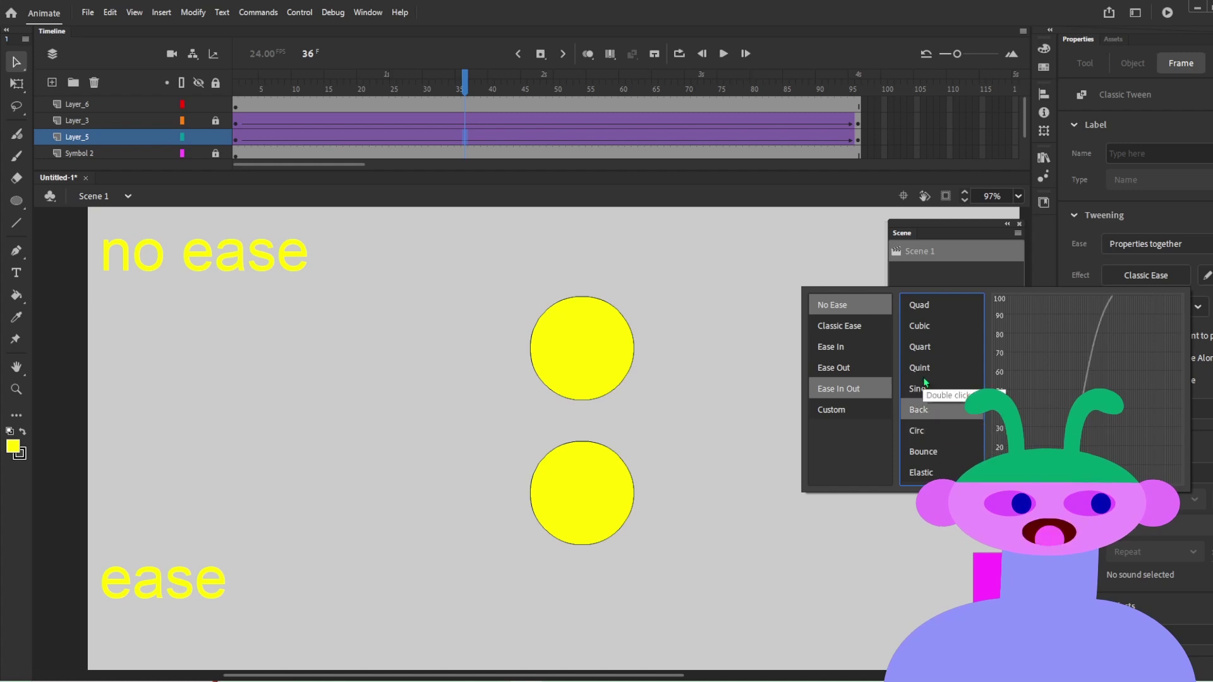
{"action": "left_click", "coordinate": [927, 332]}
{"action": "left_click", "coordinate": [923, 310]}
{"action": "left_click", "coordinate": [926, 330]}
{"action": "left_click", "coordinate": [926, 364]}
{"action": "left_click", "coordinate": [927, 328]}
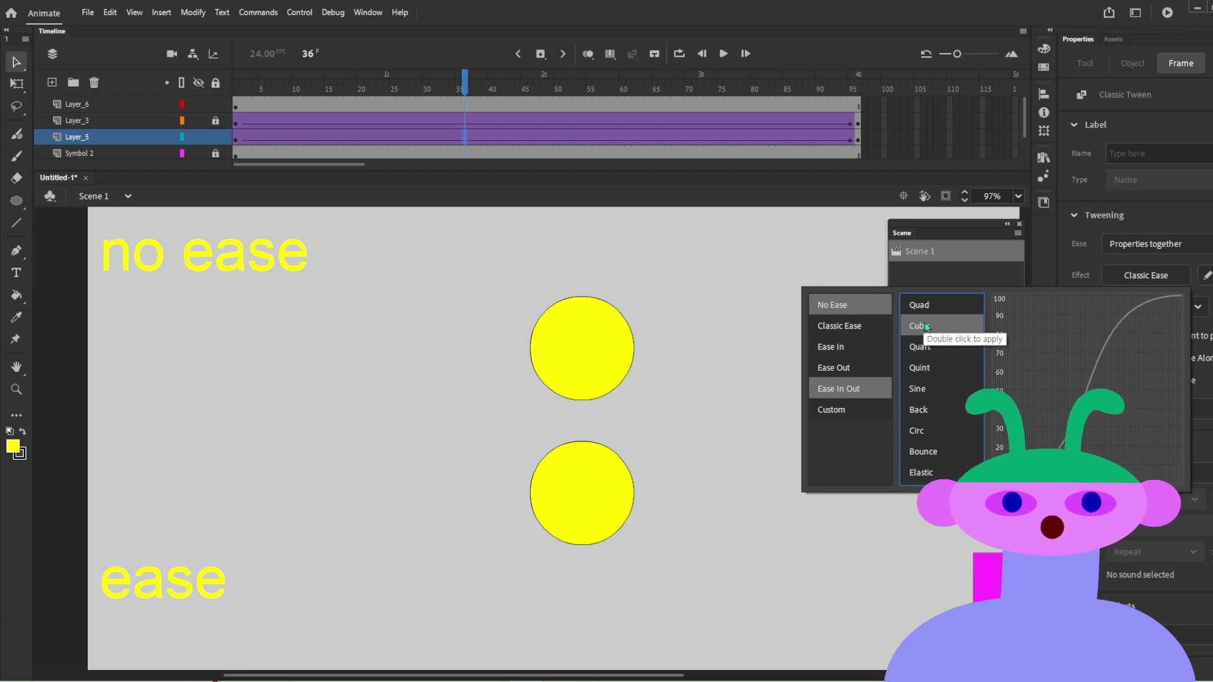
{"action": "double_click", "coordinate": [927, 333]}
Step: Rewind to frame 1 and test the movie to compare the motion of the two yellow circles
{"action": "key", "text": "z"}
{"action": "left_click", "coordinate": [384, 416], "text": "alt"}
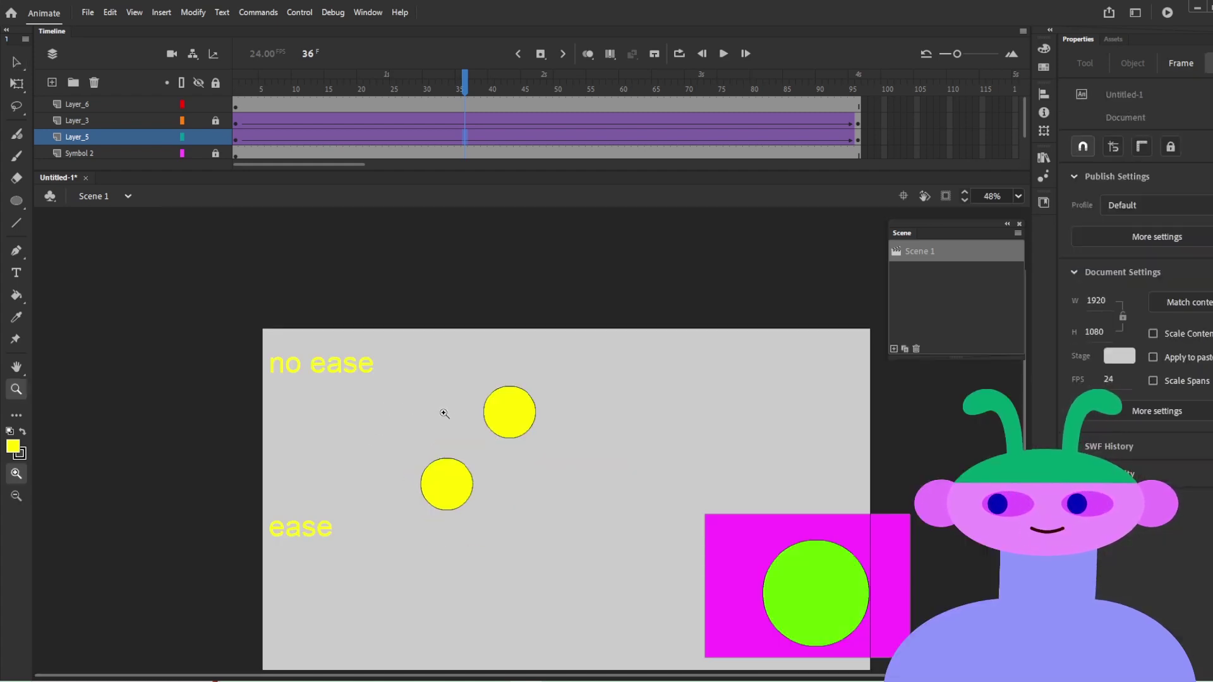
{"action": "left_click_drag", "start_coordinate": [493, 453], "coordinate": [425, 290]}
{"action": "key", "text": "v"}
{"action": "left_click_drag", "start_coordinate": [465, 84], "coordinate": [46, 137]}
{"action": "key", "text": "ctrl+Return"}
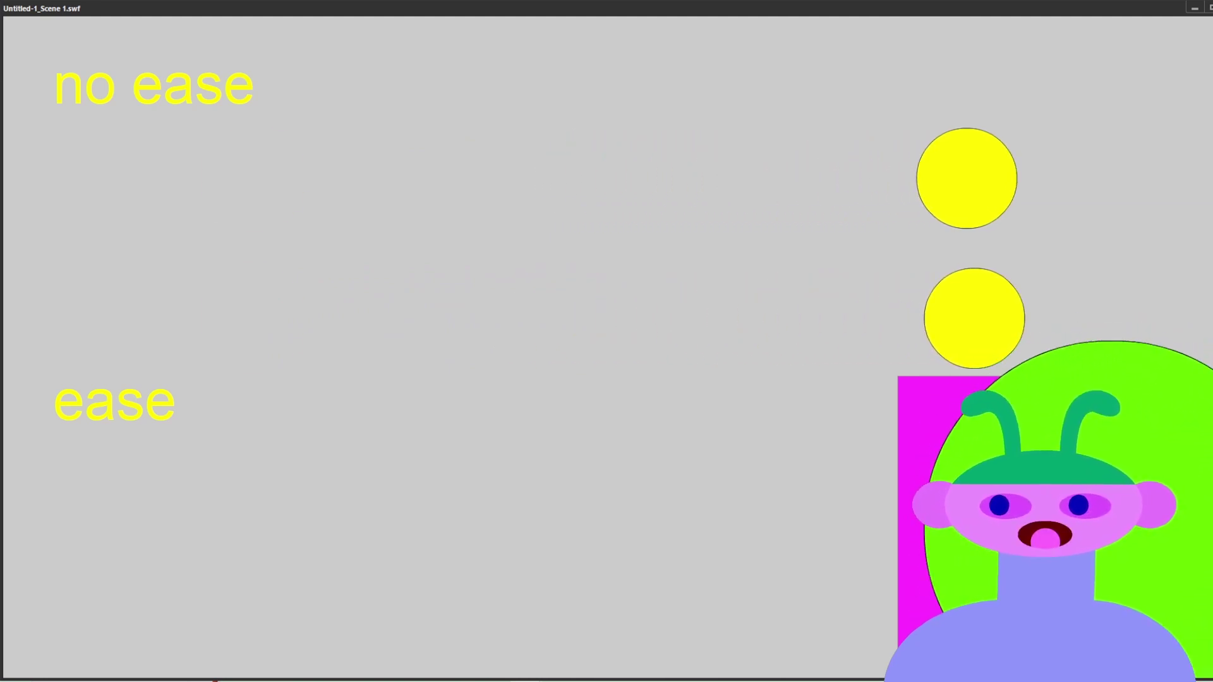
{"action": "left_click", "coordinate": [1212, 7]}
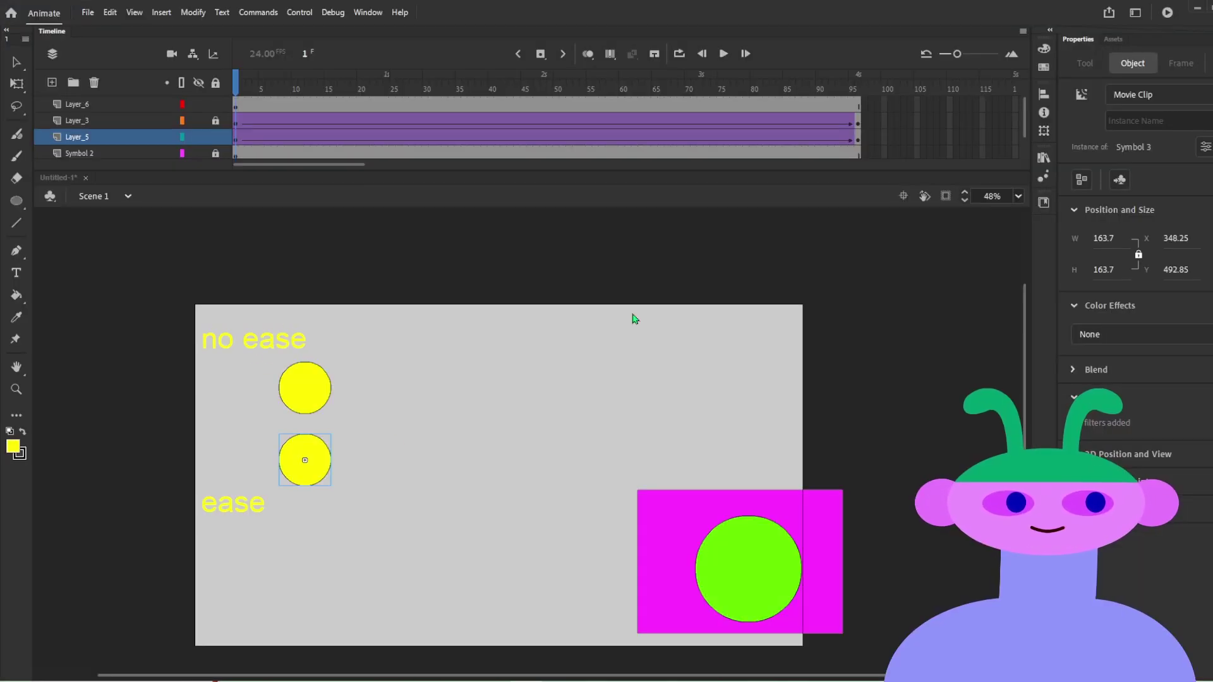
Step: Begin a new custom ease for the classic tween on Layer_5, the lower yellow circle's layer
{"action": "left_click", "coordinate": [306, 471]}
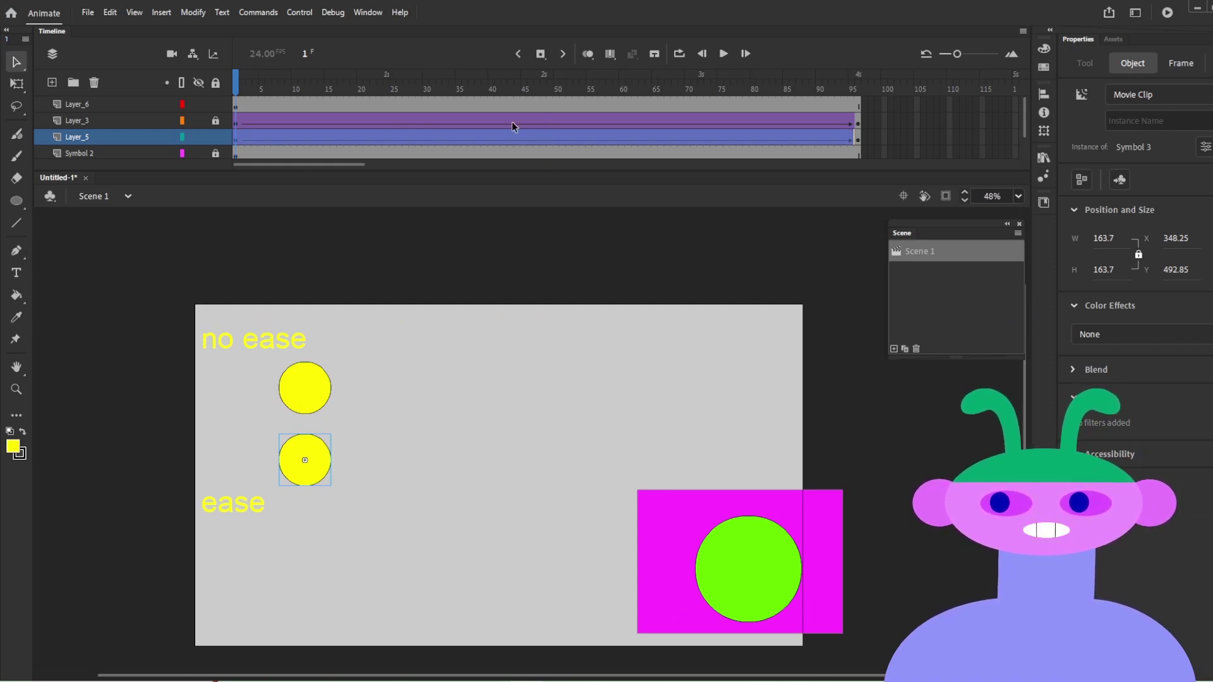
{"action": "left_click", "coordinate": [498, 138]}
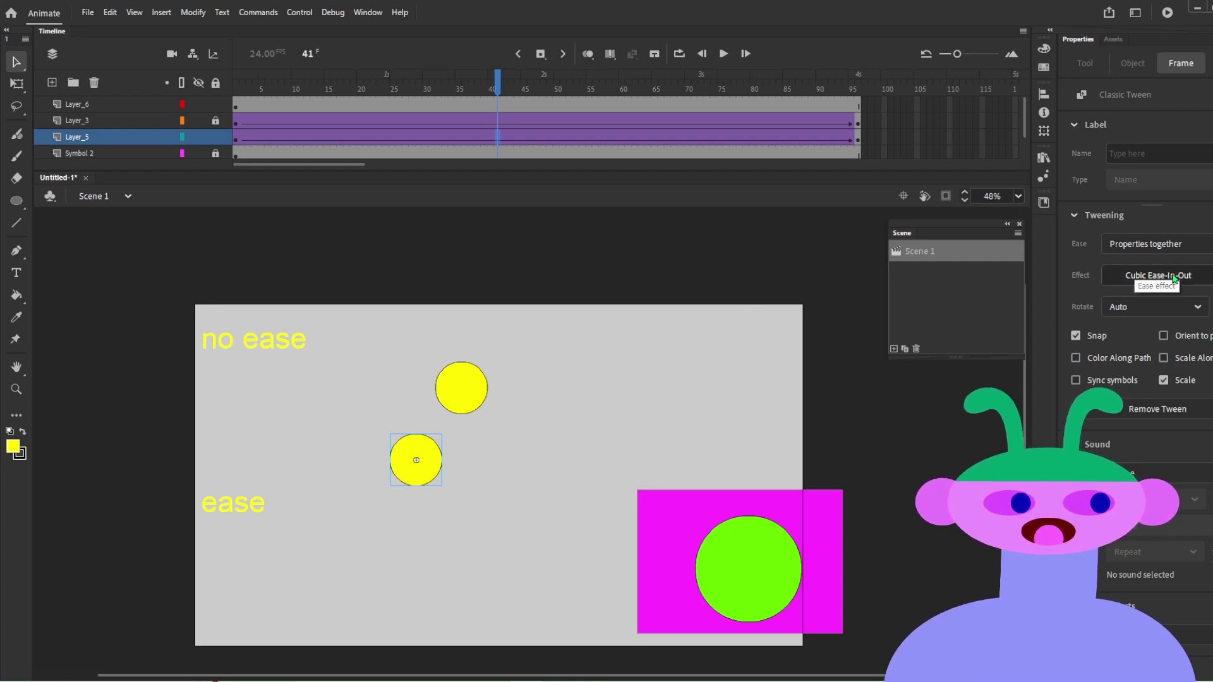
{"action": "left_click", "coordinate": [1170, 276]}
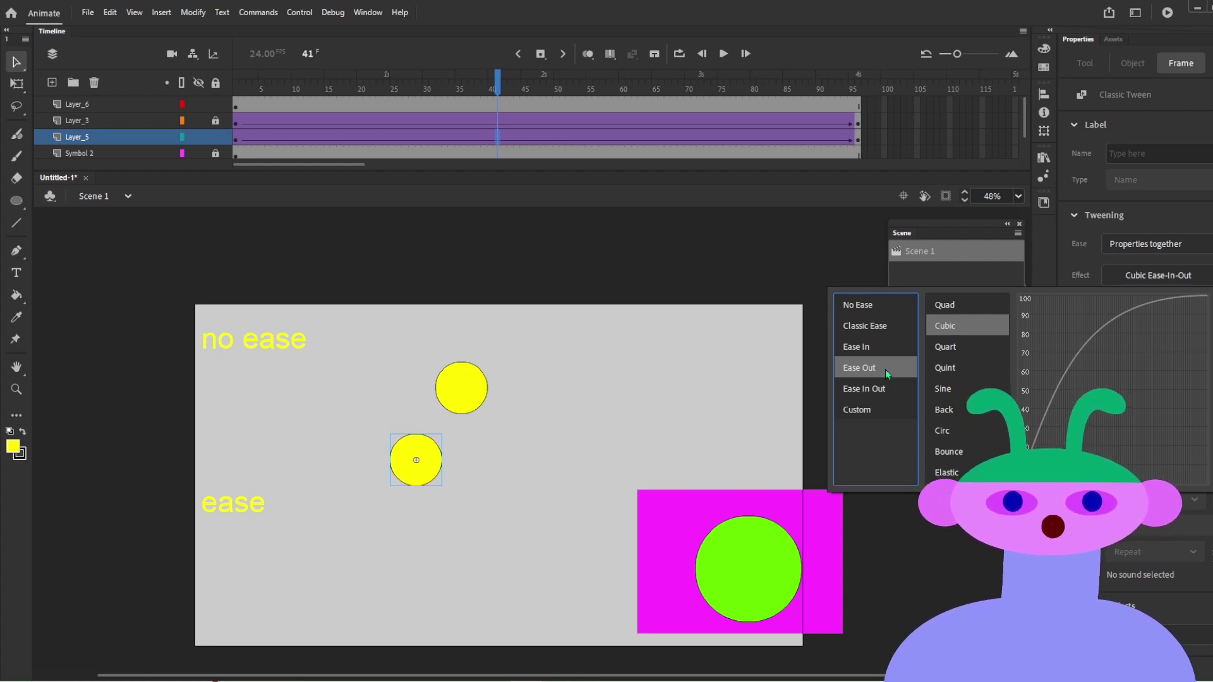
{"action": "left_click", "coordinate": [869, 412]}
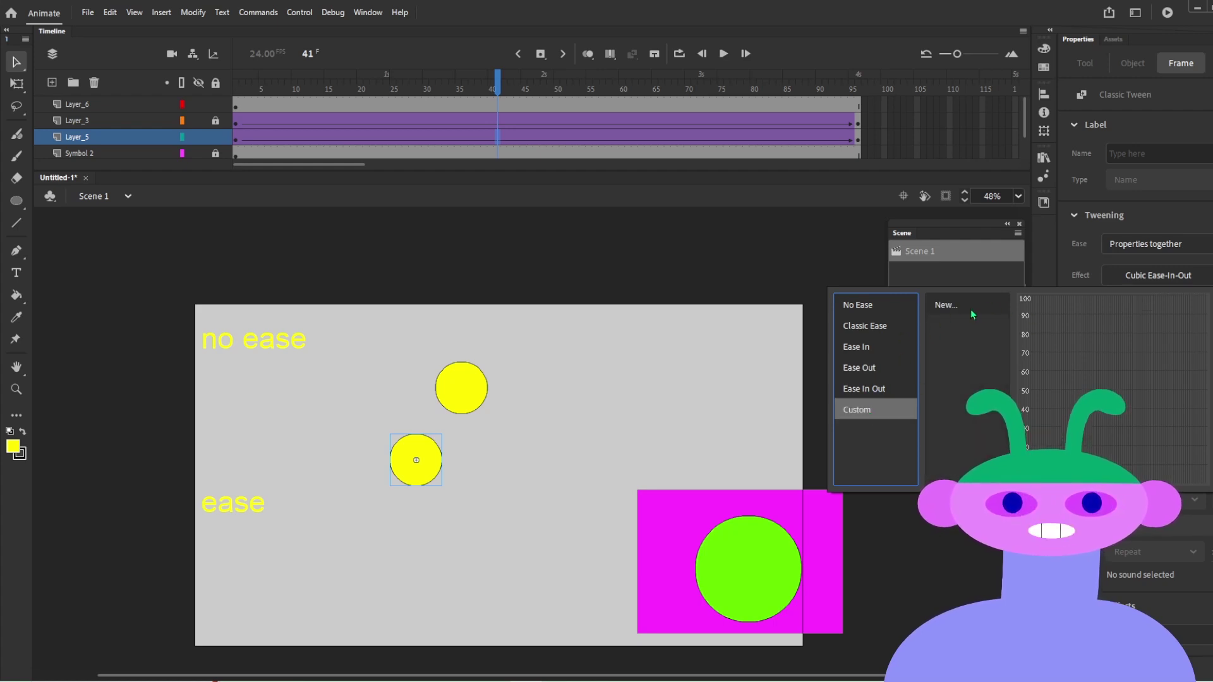
{"action": "left_click", "coordinate": [945, 307]}
{"action": "double_click", "coordinate": [946, 304]}
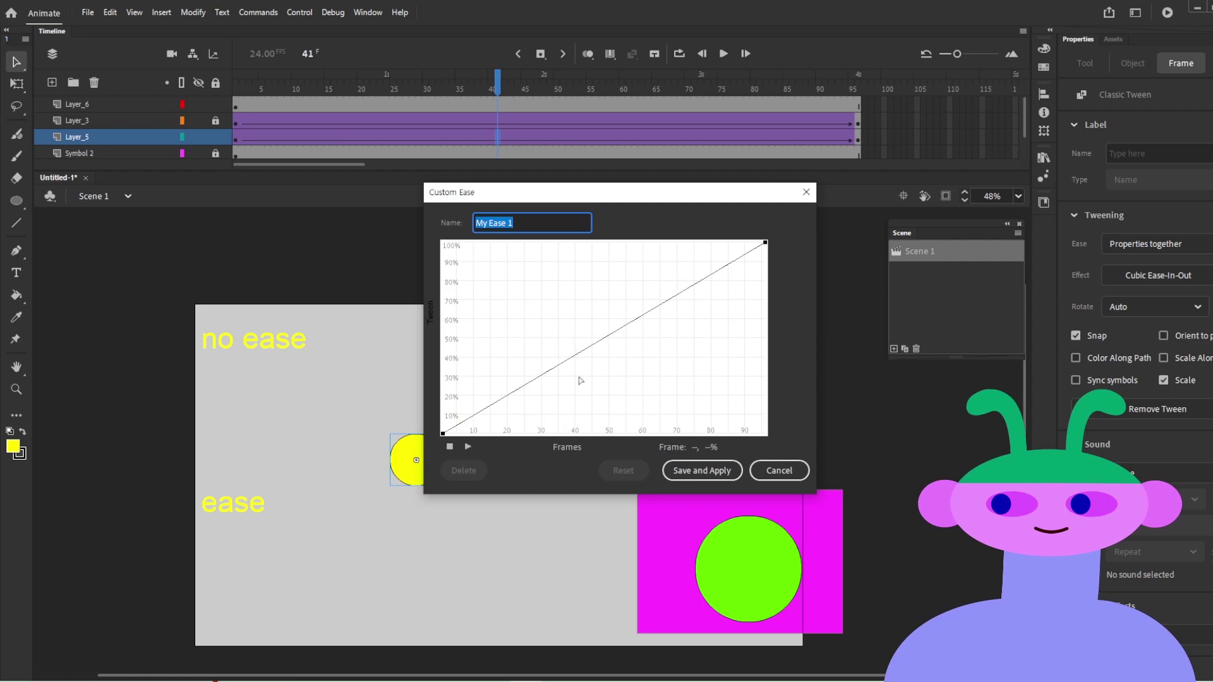
Step: Shape the custom ease into an S-curve with a flat start and a flat end, and apply it to the tween
{"action": "left_click", "coordinate": [443, 434]}
{"action": "left_click_drag", "start_coordinate": [555, 373], "coordinate": [611, 451]}
{"action": "left_click", "coordinate": [765, 243]}
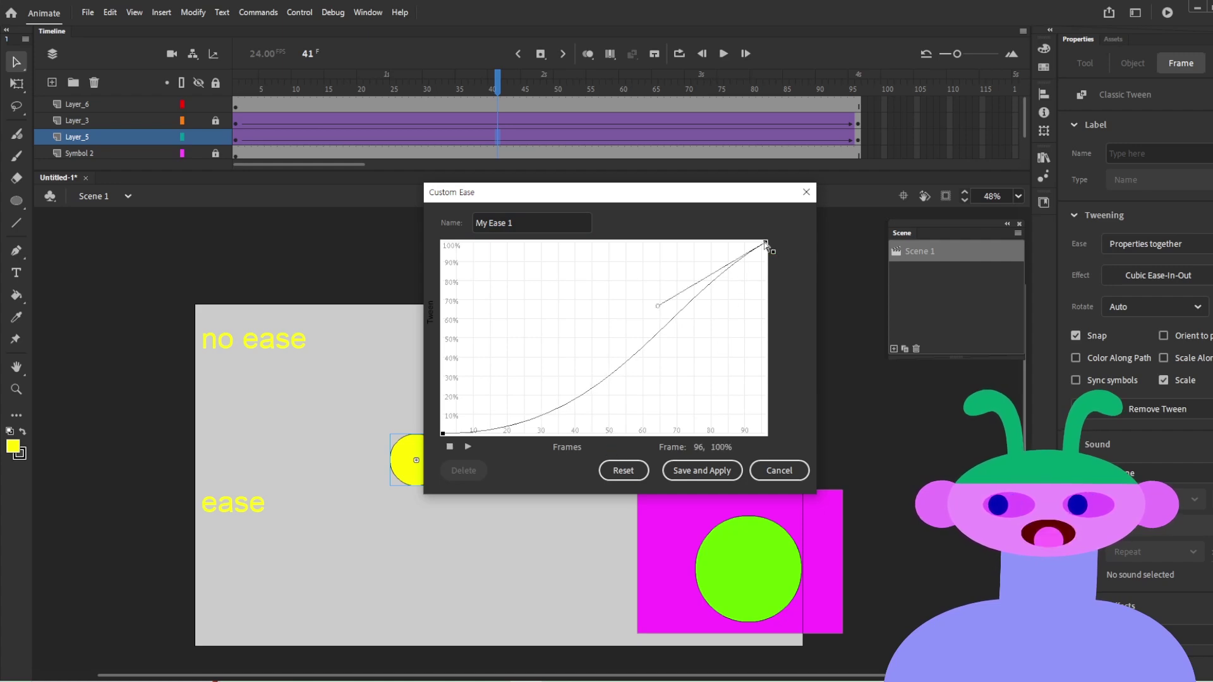
{"action": "left_click_drag", "start_coordinate": [655, 313], "coordinate": [625, 212]}
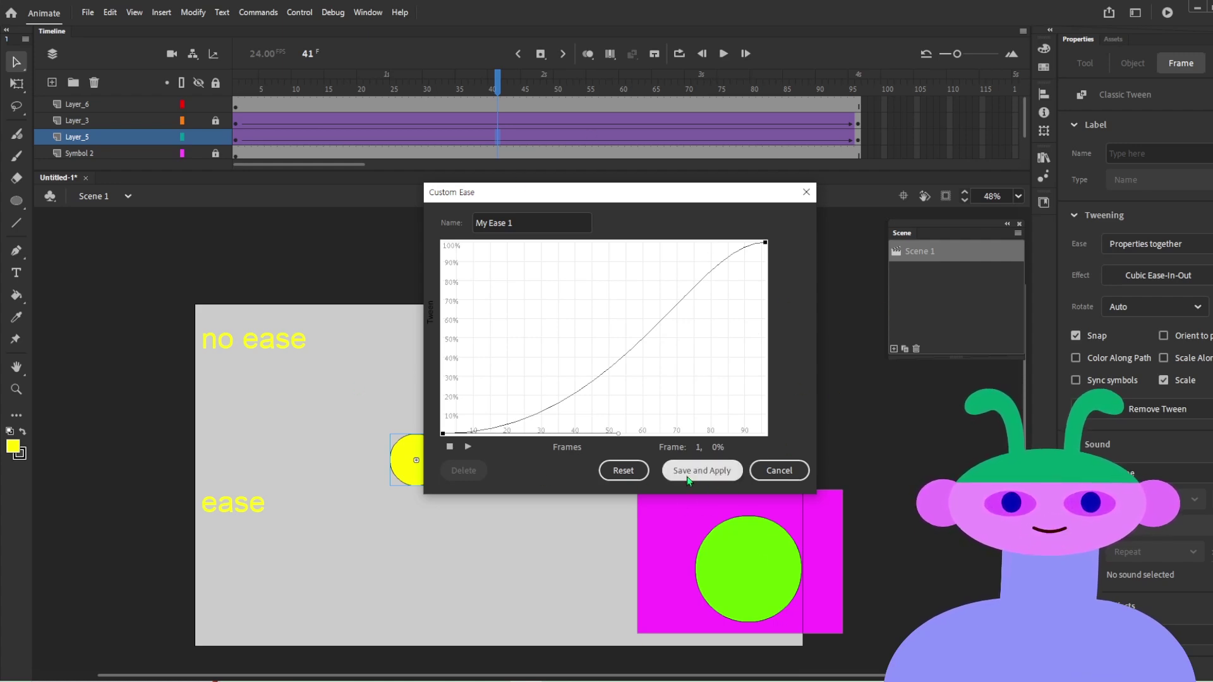
{"action": "left_click", "coordinate": [689, 476]}
Step: Test the movie from frame 1 to compare the custom-eased circle with the circle without easing, and close the preview
{"action": "left_click_drag", "start_coordinate": [497, 87], "coordinate": [169, 120]}
{"action": "left_click_drag", "start_coordinate": [237, 89], "coordinate": [75, 171]}
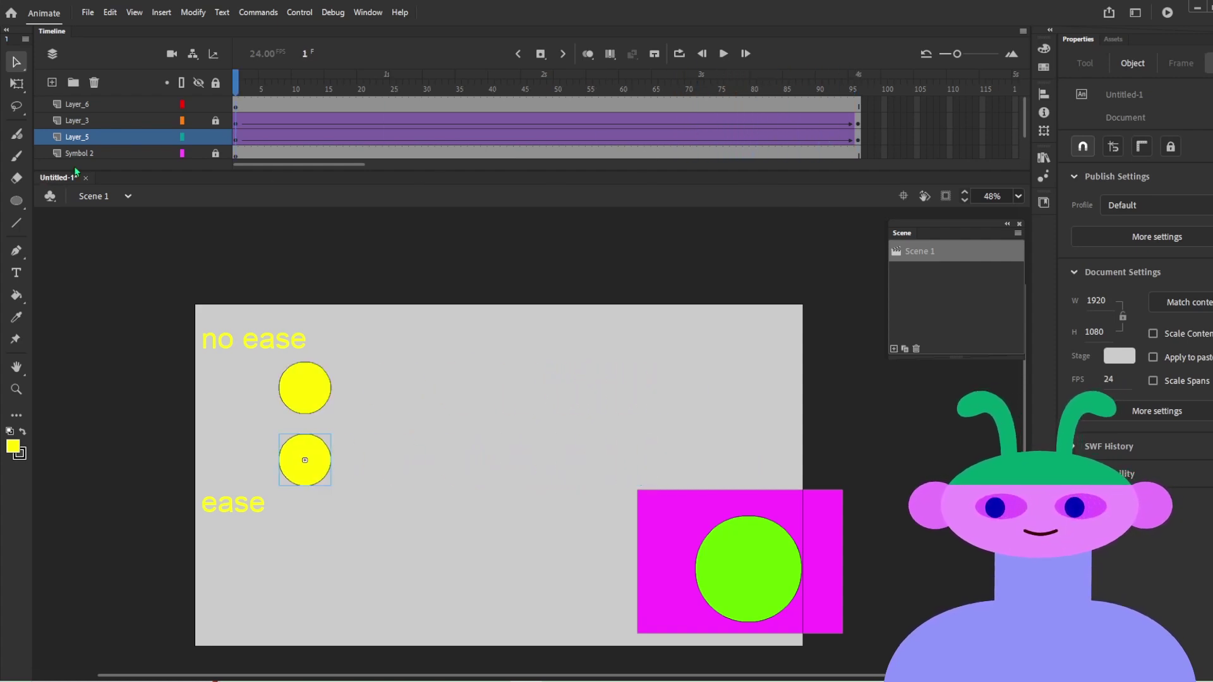
{"action": "key", "text": "ctrl+Return"}
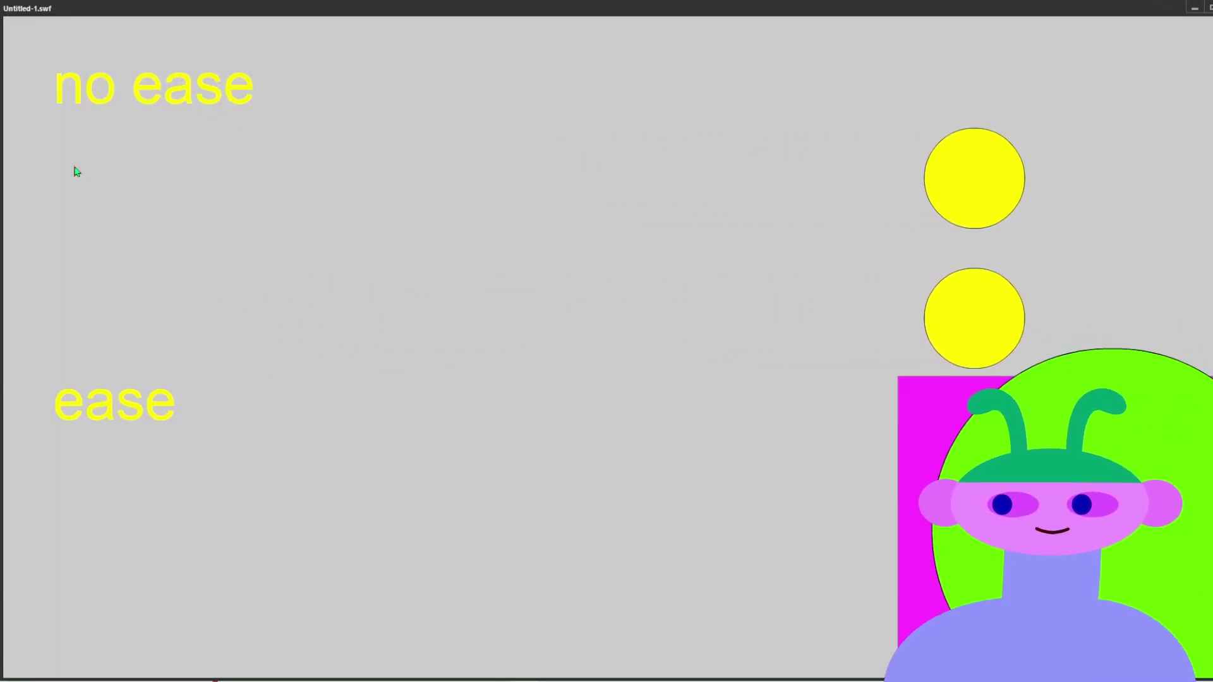
{"action": "key", "text": "ctrl+w"}
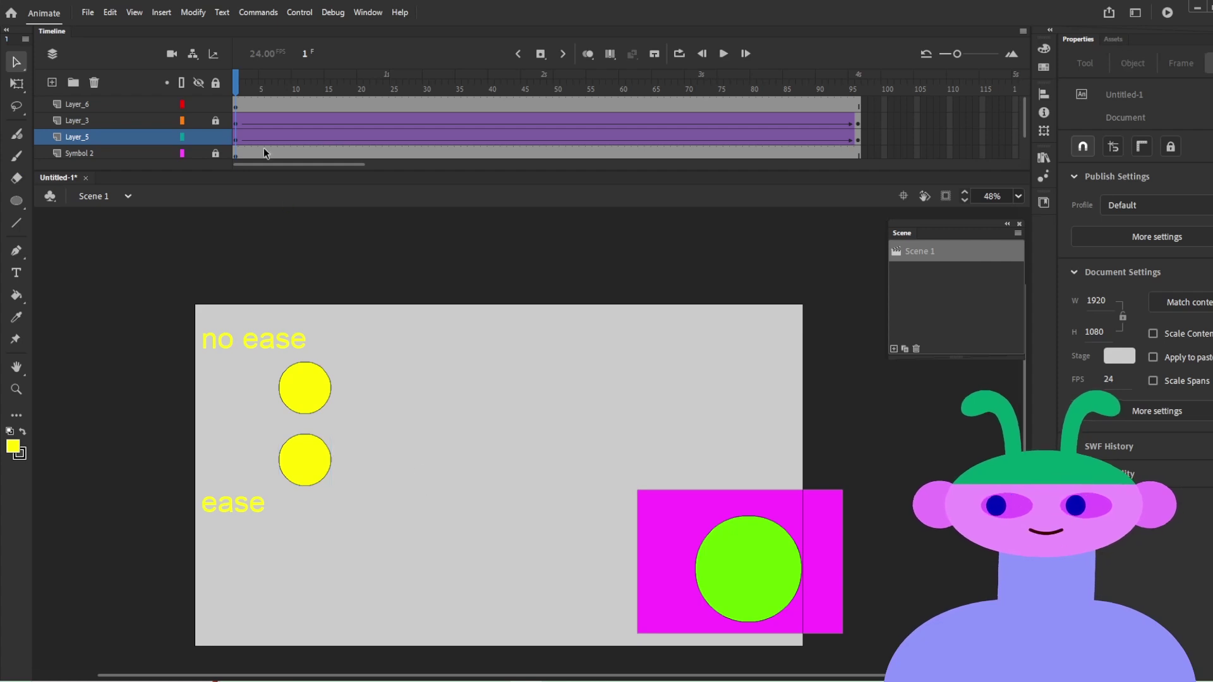
Step: Add a second scene, check Scene 1 once more, and return to the empty Scene 2
{"action": "left_click", "coordinate": [292, 458]}
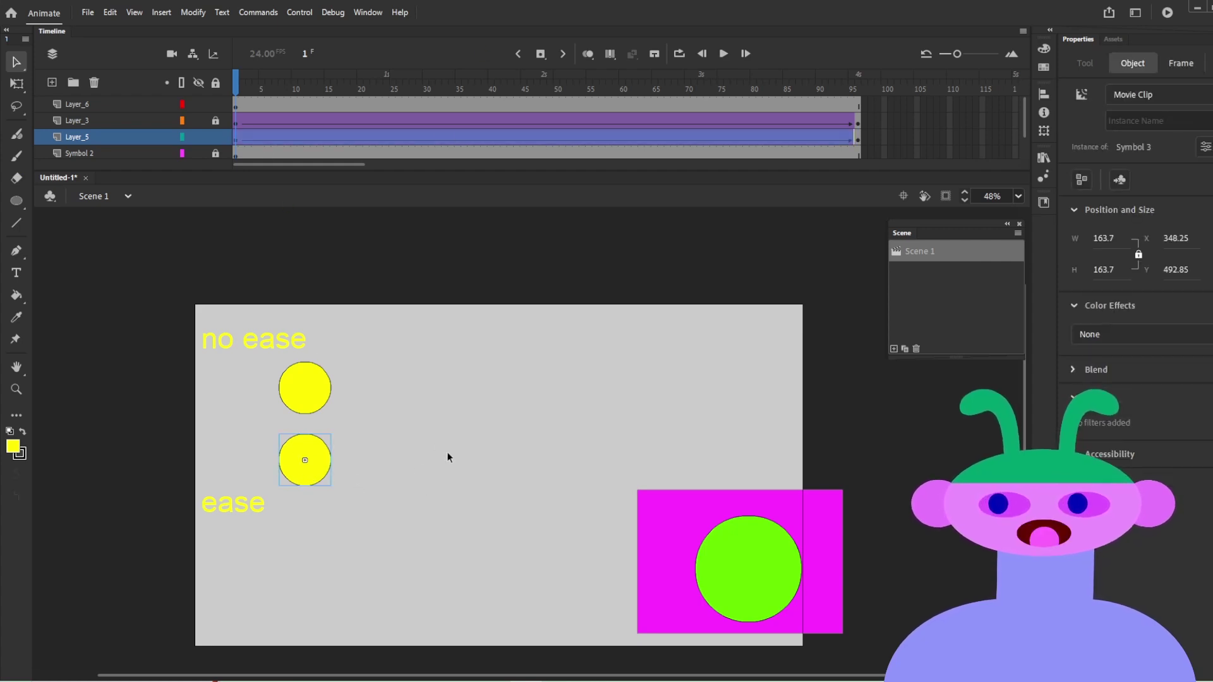
{"action": "left_click", "coordinate": [894, 348]}
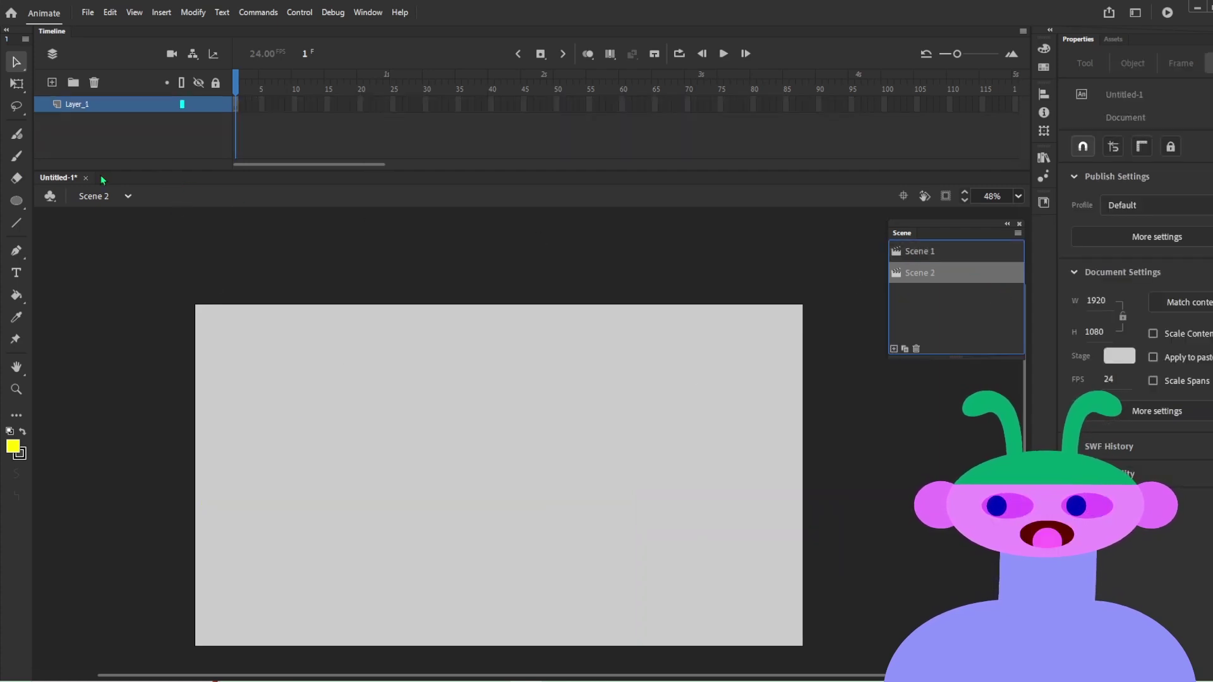
{"action": "left_click", "coordinate": [914, 254]}
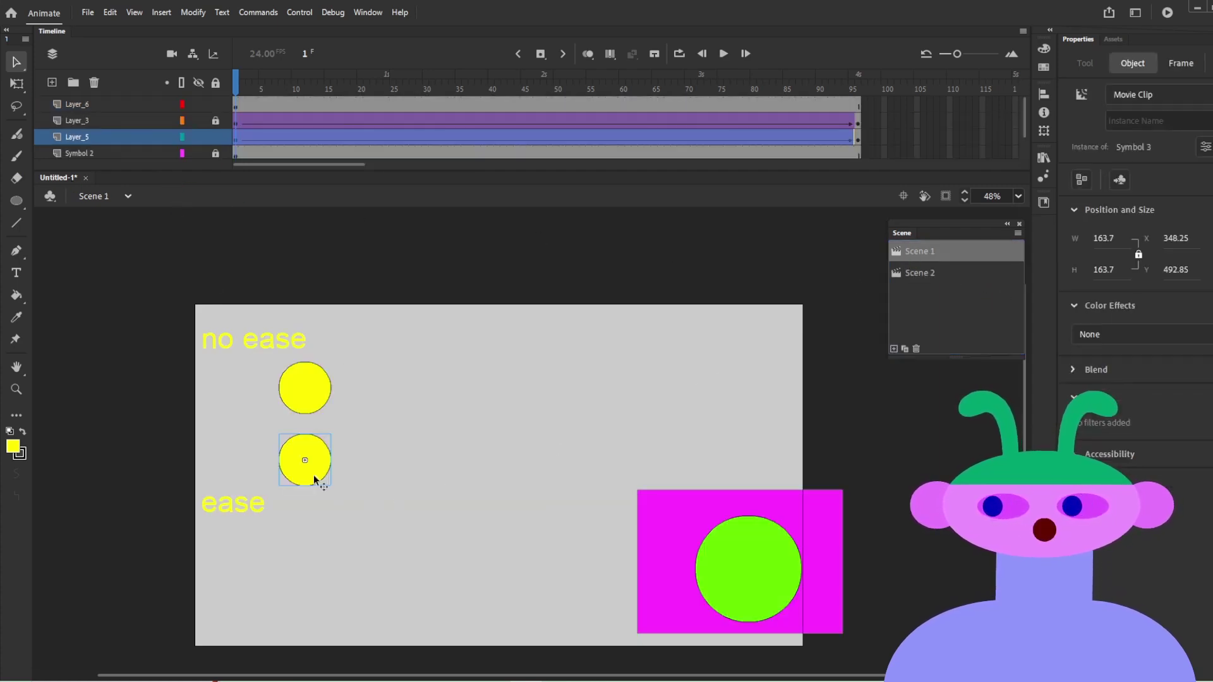
{"action": "left_click", "coordinate": [922, 275]}
{"action": "key", "text": "z"}
{"action": "scroll", "coordinate": [699, 658], "scroll_direction": "up", "scroll_amount": 1}
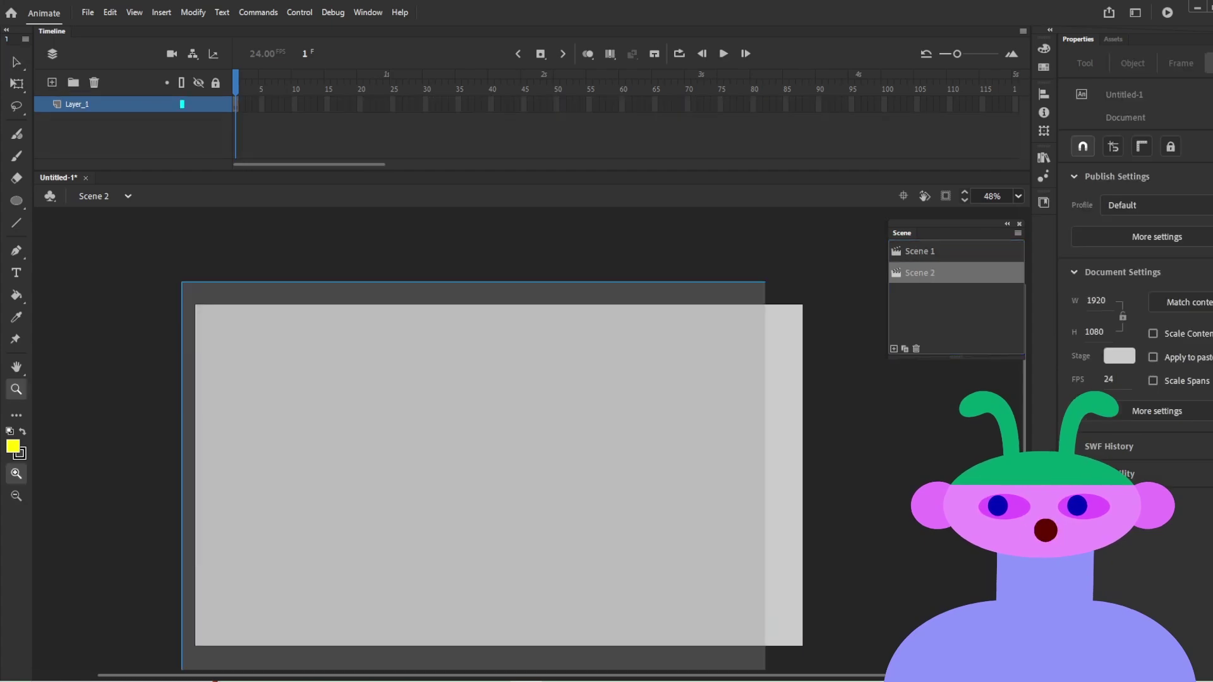
{"action": "key", "text": "v"}
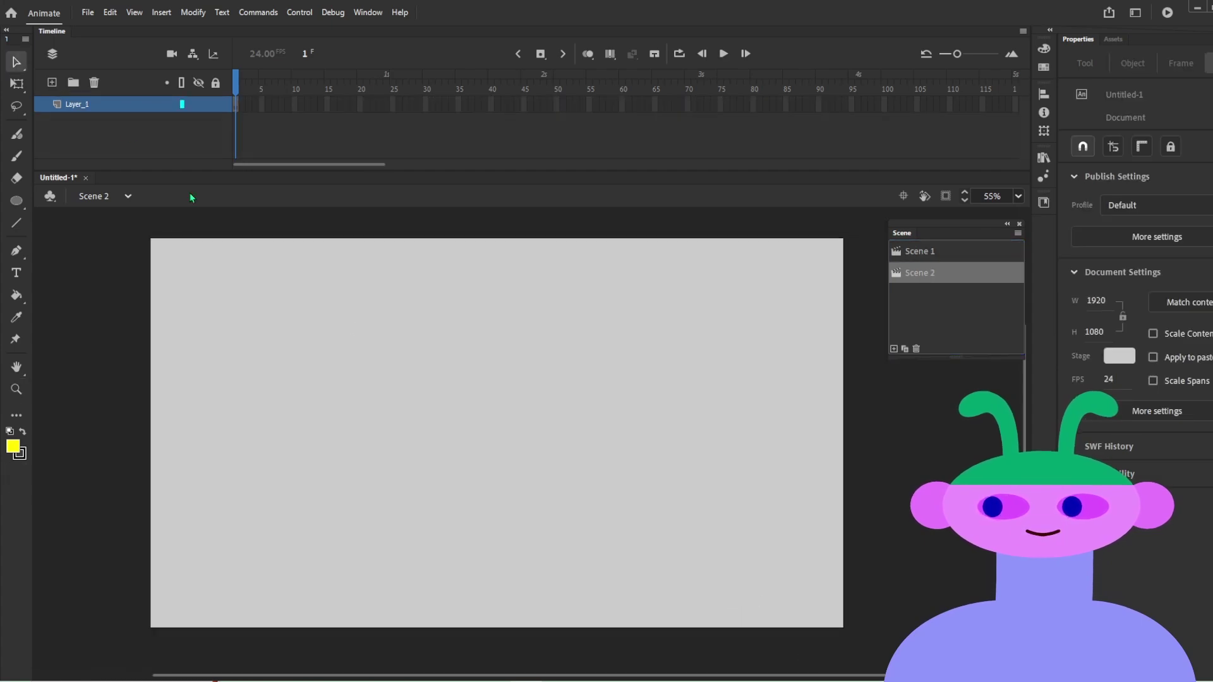
Step: Open bg.fla and bring its orange walk graphic onto the stage of Scene 2
{"action": "left_click", "coordinate": [89, 13]}
{"action": "key", "text": "ctrl+o"}
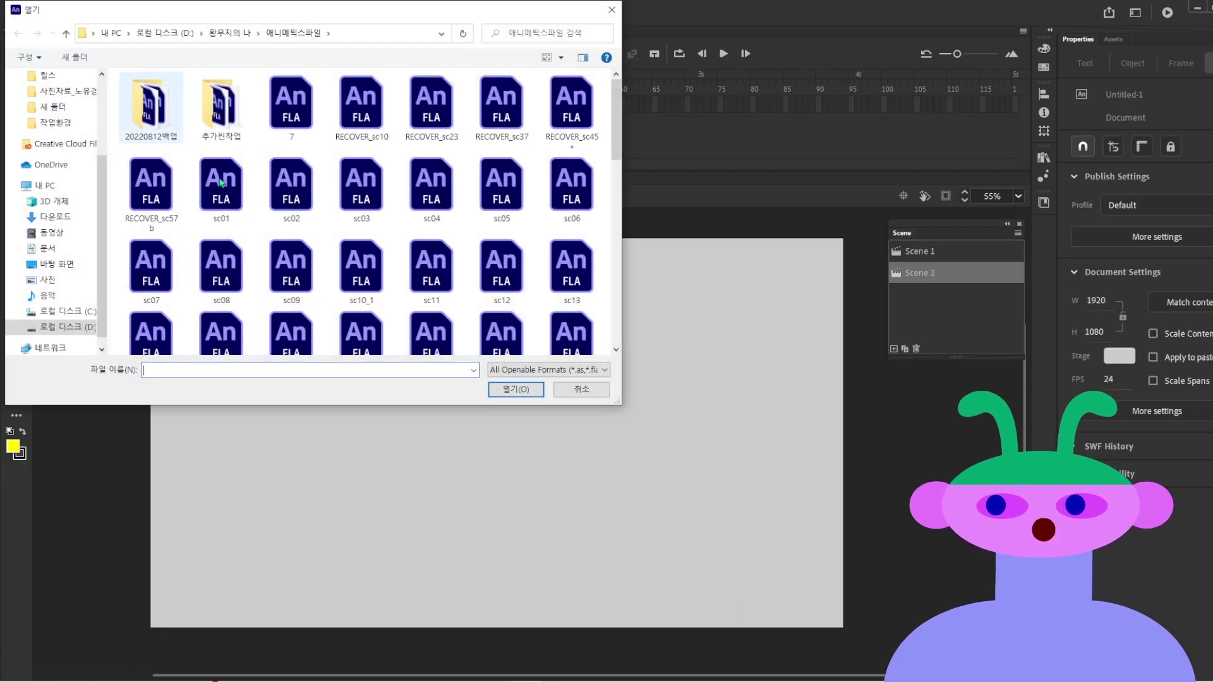
{"action": "scroll", "coordinate": [249, 303], "scroll_direction": "down", "scroll_amount": 2}
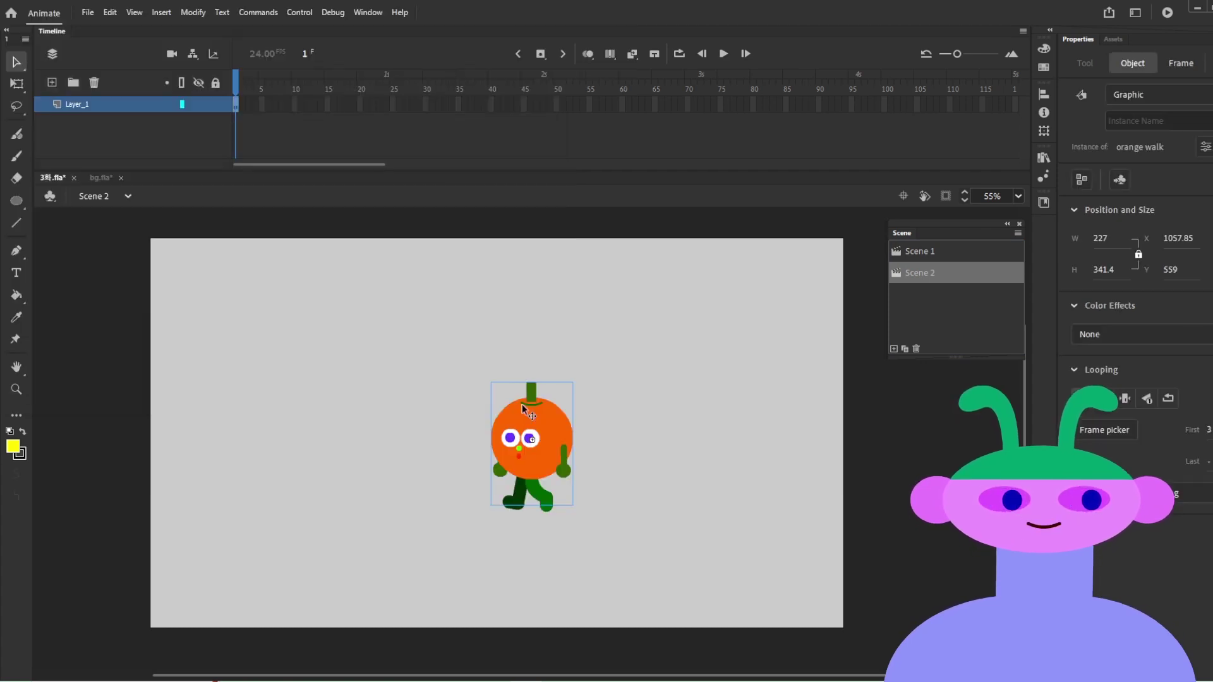
Step: Flip the orange walk character horizontally so it faces the other way, and place it near the stage's centre
{"action": "left_click_drag", "start_coordinate": [528, 436], "coordinate": [450, 430]}
{"action": "right_click", "coordinate": [451, 417]}
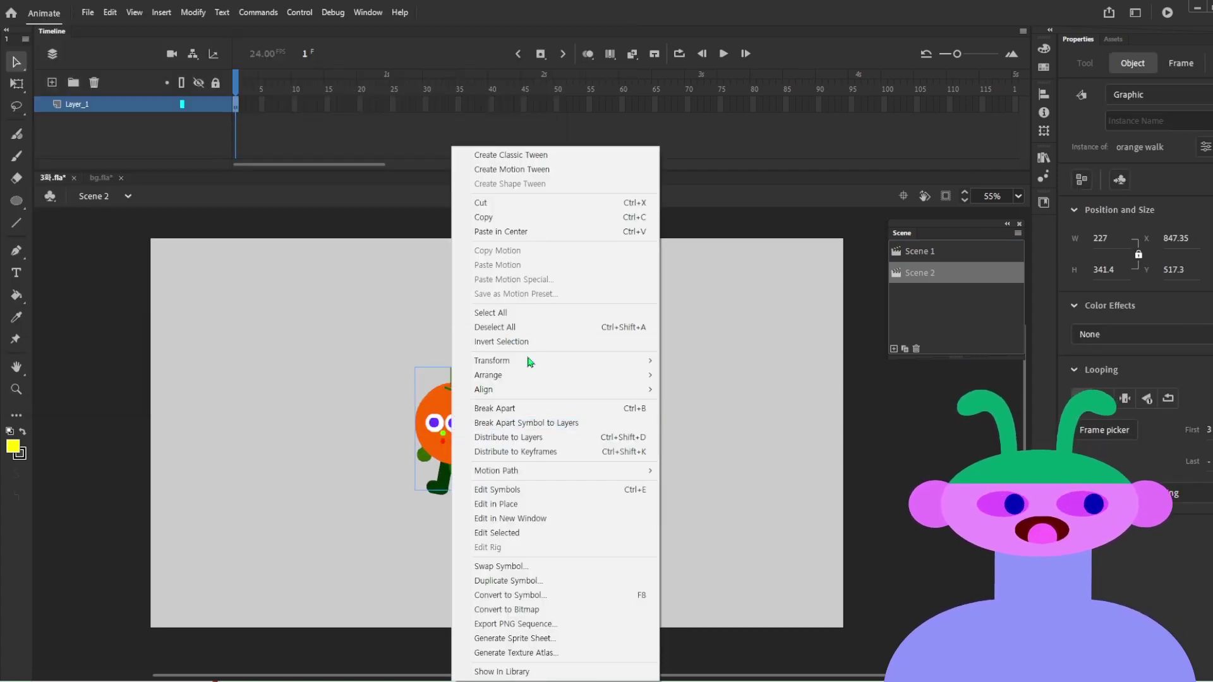
{"action": "mouse_move", "coordinate": [542, 363]}
{"action": "left_click", "coordinate": [720, 499]}
{"action": "left_click_drag", "start_coordinate": [473, 433], "coordinate": [532, 432]}
Step: Draw a large yellow triangular hill with straight lines on a new layer below the character's layer
{"action": "left_click", "coordinate": [52, 82]}
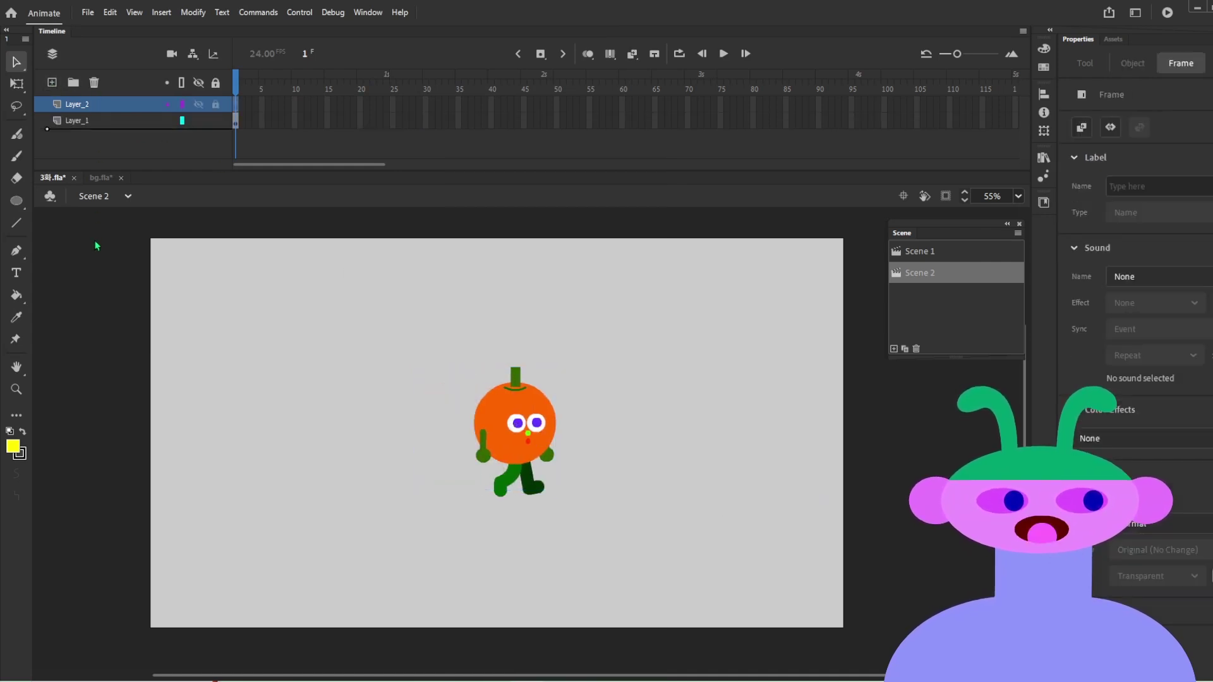
{"action": "key", "text": "b"}
{"action": "key", "text": "n"}
{"action": "left_click_drag", "start_coordinate": [217, 627], "coordinate": [579, 381]}
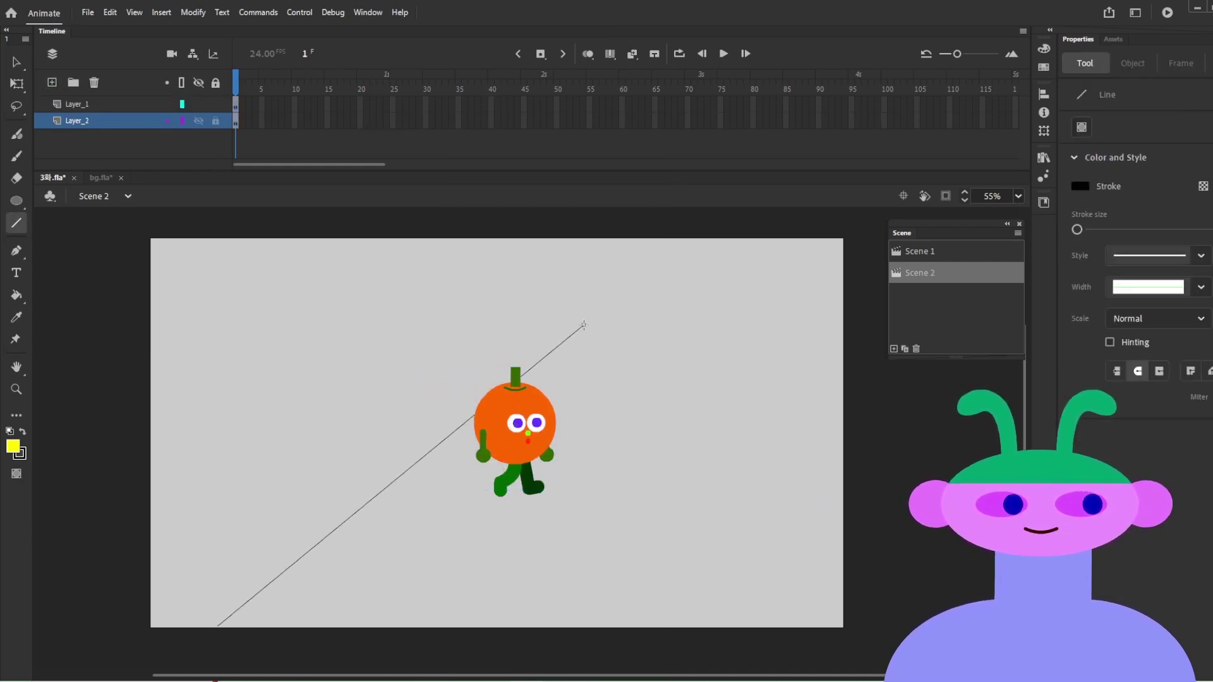
{"action": "key", "text": "v"}
{"action": "left_click_drag", "start_coordinate": [583, 326], "coordinate": [539, 352]}
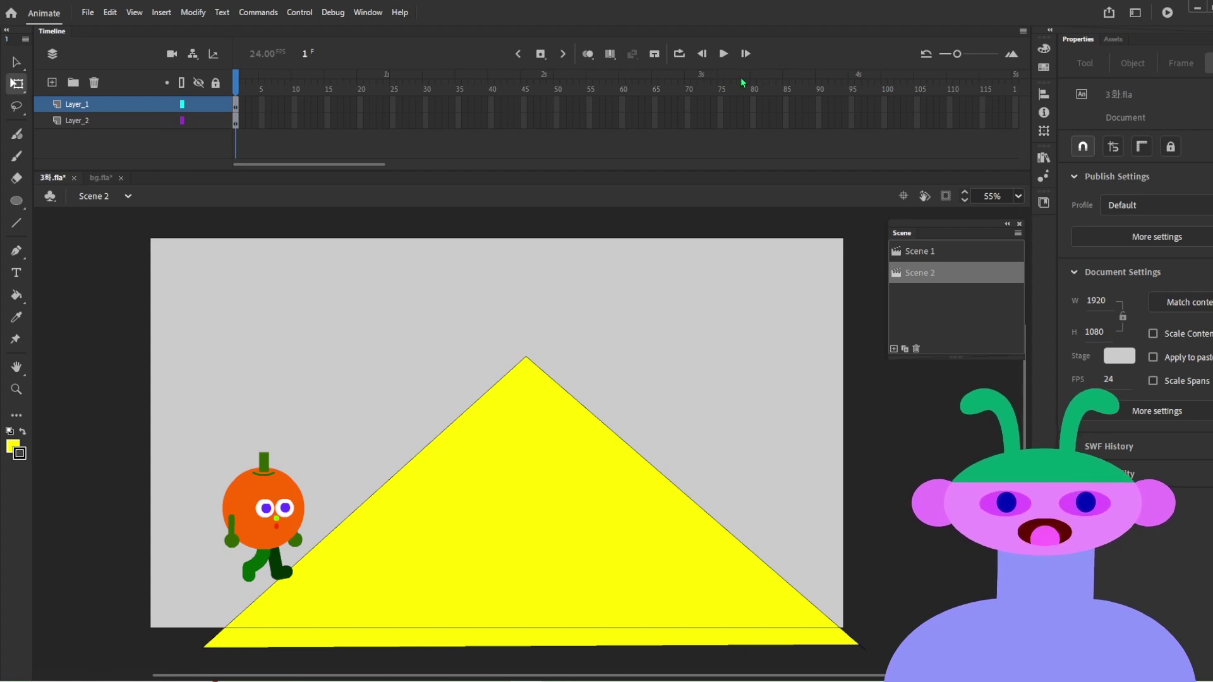
Step: Extend Layer_1 and Layer_2 to frame 240 and return to the start of the timeline
{"action": "left_click", "coordinate": [860, 120]}
{"action": "scroll", "coordinate": [900, 107], "scroll_direction": "right", "scroll_amount": 5}
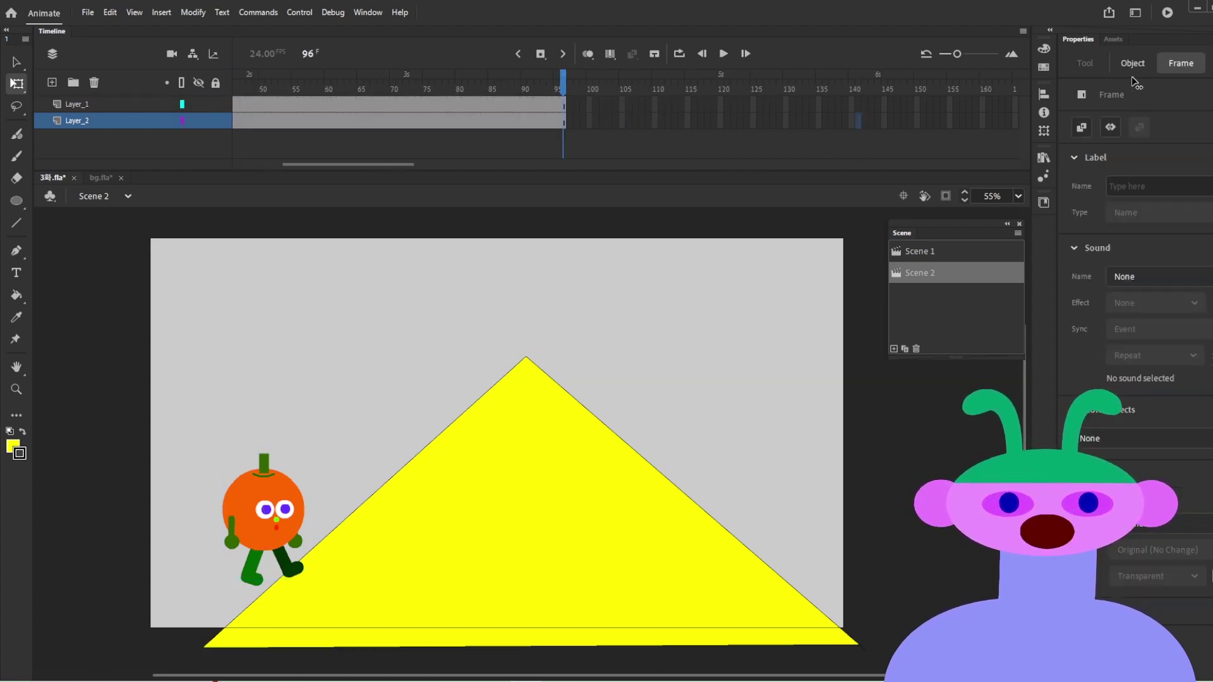
{"action": "left_click_drag", "start_coordinate": [406, 169], "coordinate": [411, 168]}
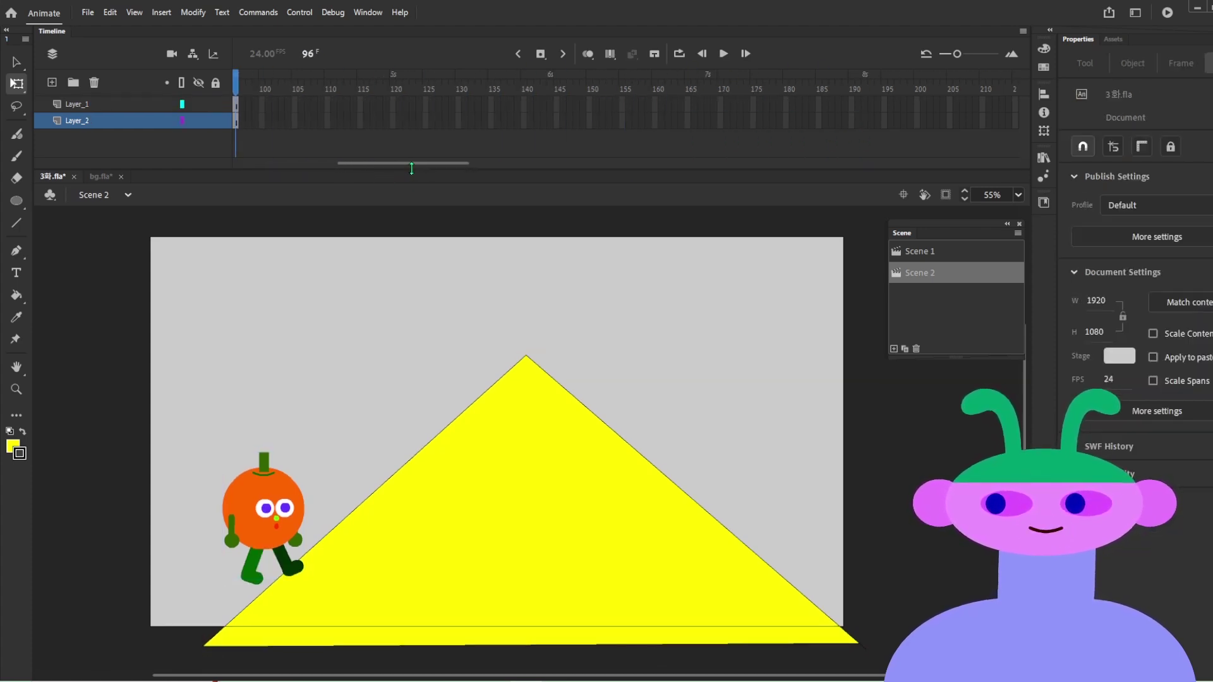
{"action": "left_click_drag", "start_coordinate": [522, 164], "coordinate": [487, 162]}
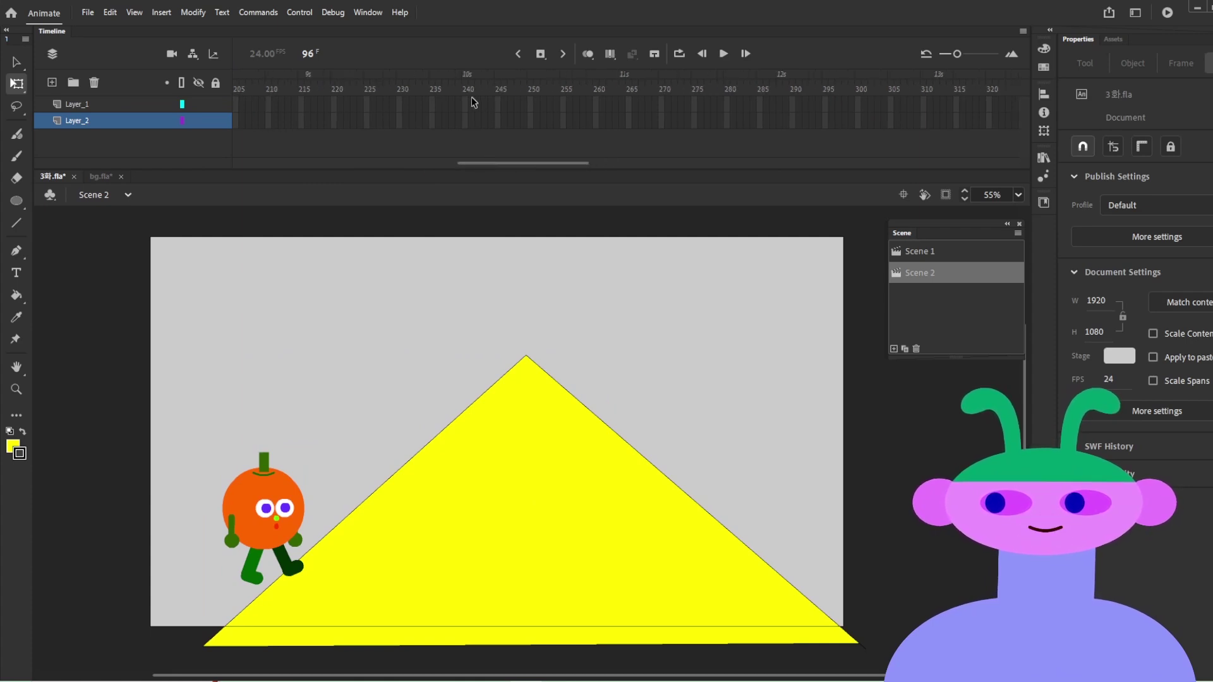
{"action": "key", "text": "F5"}
{"action": "left_click_drag", "start_coordinate": [466, 87], "coordinate": [14, 271]}
Step: Inspect the walk cycle inside the orange walk symbol by scrubbing its frames, and return to Scene 2
{"action": "double_click", "coordinate": [242, 501]}
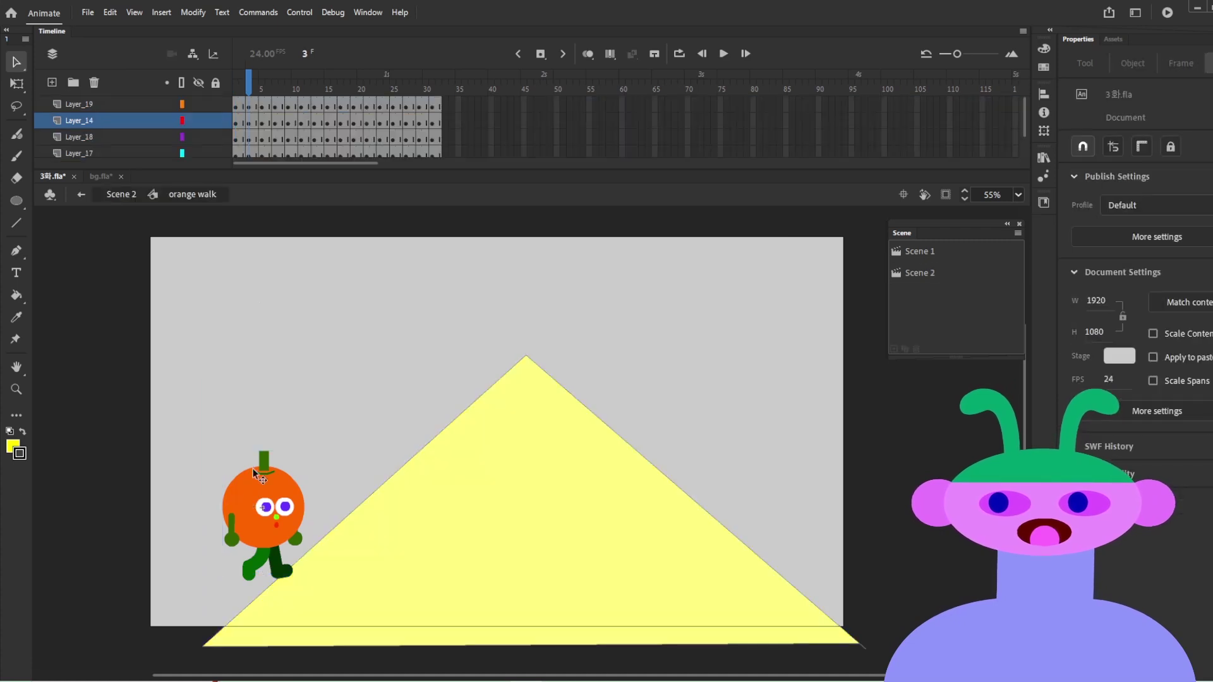
{"action": "left_click_drag", "start_coordinate": [247, 98], "coordinate": [406, 91]}
{"action": "double_click", "coordinate": [370, 402]}
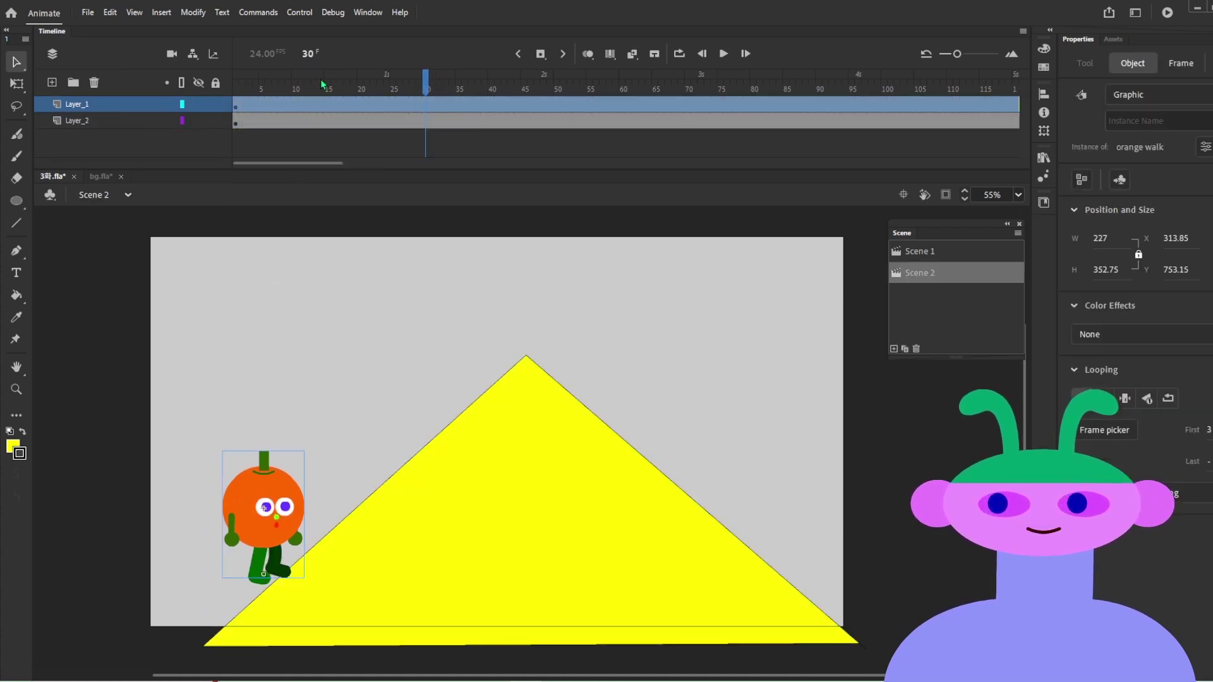
Step: Tilt the orange character to match the hill's left slope, stand it near the slope's foot, and add a keyframe at frame 3
{"action": "left_click_drag", "start_coordinate": [316, 451], "coordinate": [244, 430]}
{"action": "left_click_drag", "start_coordinate": [199, 524], "coordinate": [306, 479]}
{"action": "left_click", "coordinate": [268, 112]}
{"action": "left_click", "coordinate": [251, 108]}
{"action": "left_click", "coordinate": [255, 107]}
{"action": "left_click", "coordinate": [272, 92]}
{"action": "mouse_move", "coordinate": [273, 91]}
{"action": "left_mouse_down"}
{"action": "mouse_move", "coordinate": [248, 92]}
{"action": "mouse_move", "coordinate": [290, 92]}
{"action": "mouse_move", "coordinate": [255, 91]}
{"action": "left_mouse_up"}
{"action": "key", "text": "ctrl+z"}
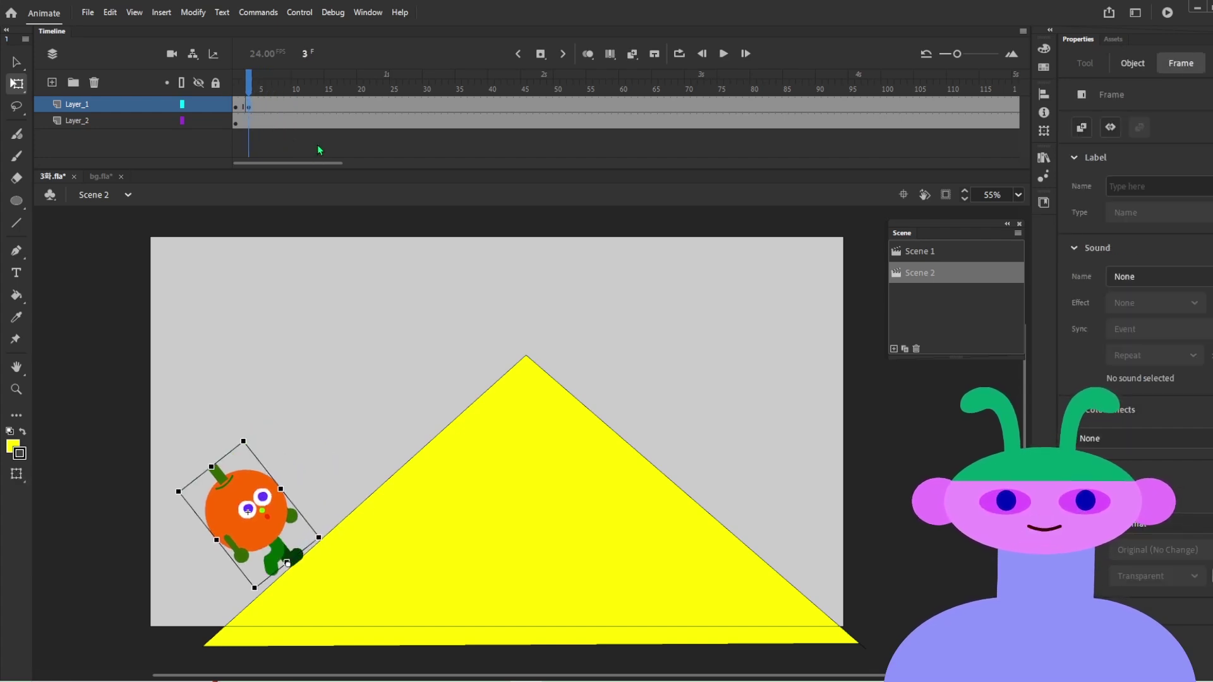
Step: Try keyframing the walk by placing the character at the hill's peak at frame 72 and, rotated, down the right slope at frame 239
{"action": "left_click", "coordinate": [705, 102]}
{"action": "left_click_drag", "start_coordinate": [279, 528], "coordinate": [497, 337]}
{"action": "right_click", "coordinate": [587, 106]}
{"action": "left_click_drag", "start_coordinate": [588, 87], "coordinate": [762, 90]}
{"action": "left_click", "coordinate": [496, 314]}
{"action": "left_click_drag", "start_coordinate": [496, 314], "coordinate": [651, 398]}
{"action": "left_click_drag", "start_coordinate": [630, 326], "coordinate": [823, 384]}
{"action": "left_click_drag", "start_coordinate": [731, 410], "coordinate": [859, 554]}
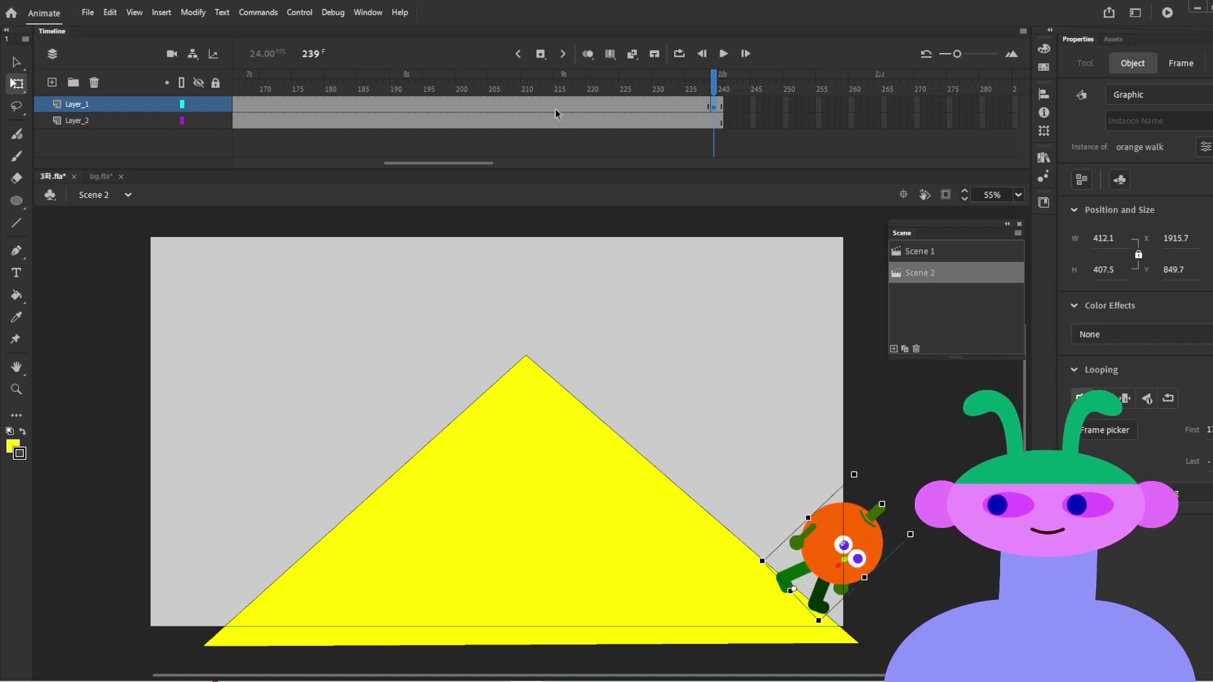
Step: Try classic tweens between the character's keyframes on Layer_1 and scrub back to review the motion
{"action": "left_click", "coordinate": [556, 109]}
{"action": "right_click", "coordinate": [555, 109]}
{"action": "left_click", "coordinate": [576, 111]}
{"action": "left_click_drag", "start_coordinate": [556, 105], "coordinate": [1, 180]}
Step: Remove the classic tweens and clear Layer_1's extra keyframes, leaving the character keyed only at frame 1
{"action": "right_click", "coordinate": [305, 109]}
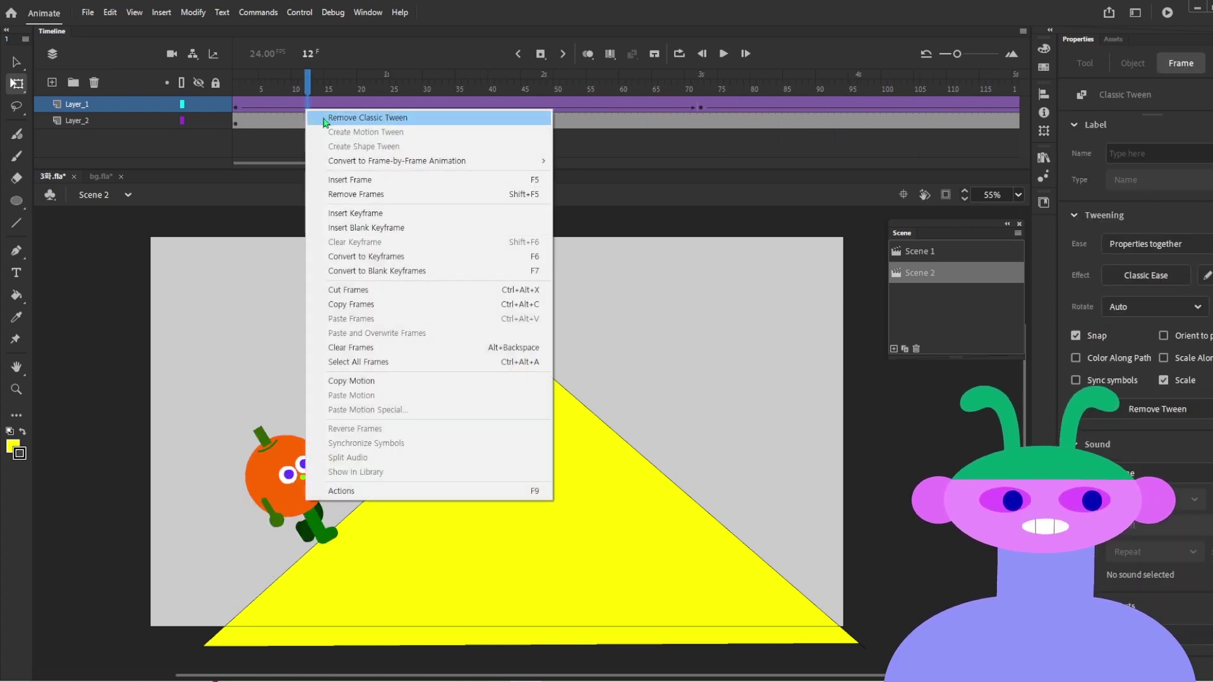
{"action": "left_click", "coordinate": [324, 118]}
{"action": "left_click_drag", "start_coordinate": [381, 81], "coordinate": [869, 85]}
{"action": "left_click_drag", "start_coordinate": [673, 107], "coordinate": [1147, 101]}
{"action": "key", "text": "shift+F6"}
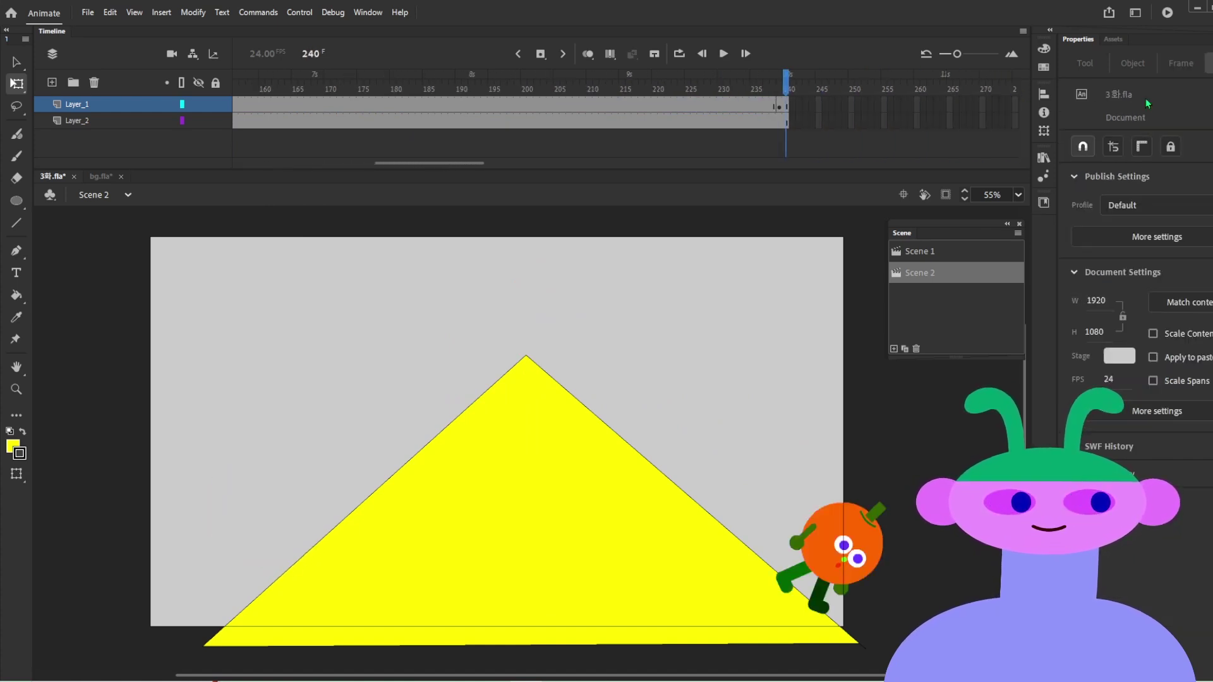
{"action": "left_click", "coordinate": [779, 109]}
{"action": "key", "text": "shift+F6"}
{"action": "left_click_drag", "start_coordinate": [781, 87], "coordinate": [5, 220]}
Step: Add a classic motion guide to Layer_1, the orange character's layer
{"action": "left_click", "coordinate": [17, 63]}
{"action": "right_click", "coordinate": [68, 102]}
{"action": "left_click", "coordinate": [346, 316]}
{"action": "left_click", "coordinate": [83, 105]}
{"action": "right_click", "coordinate": [83, 105]}
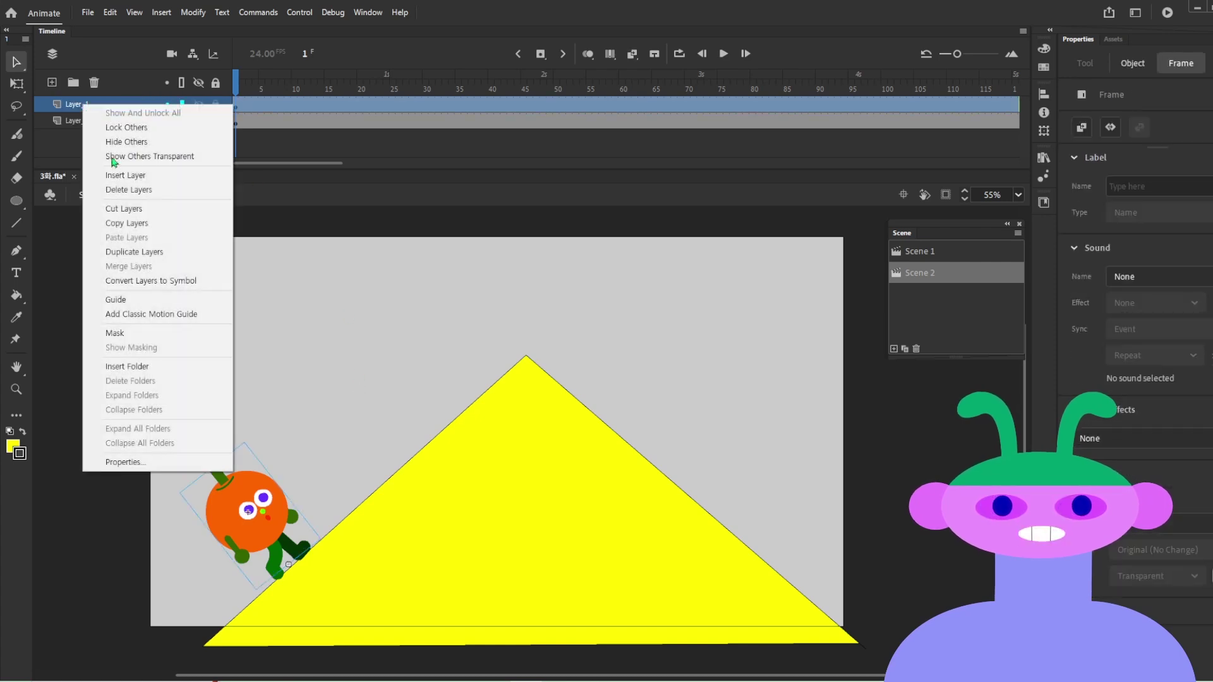
{"action": "left_click", "coordinate": [158, 319]}
Step: Draw a thick red line path up and down the hill's two slopes on the guide layer at frame 1
{"action": "left_click", "coordinate": [241, 112]}
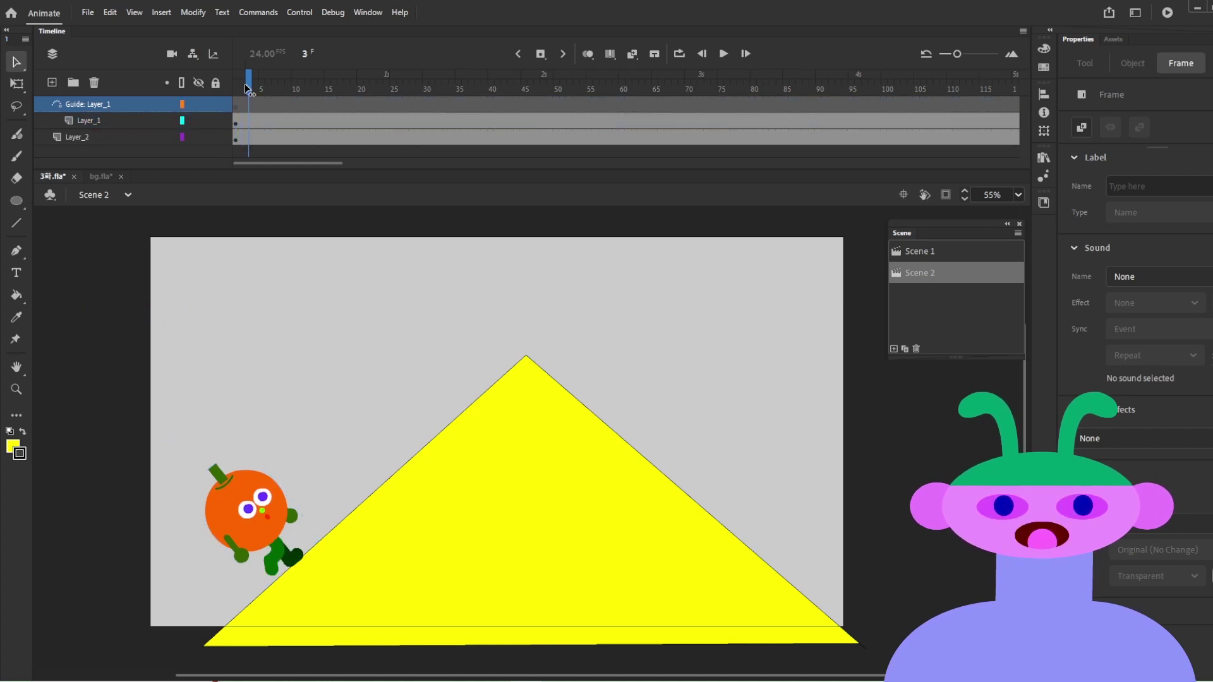
{"action": "left_click_drag", "start_coordinate": [250, 90], "coordinate": [236, 92]}
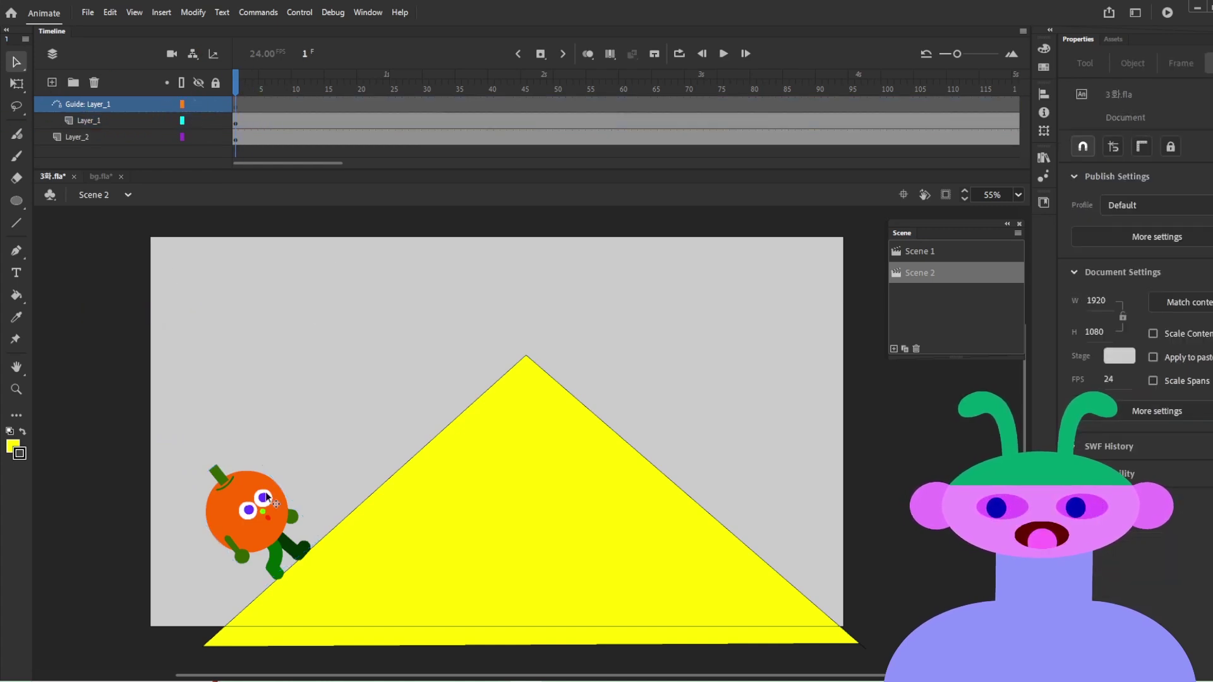
{"action": "key", "text": "b"}
{"action": "left_click", "coordinate": [237, 103]}
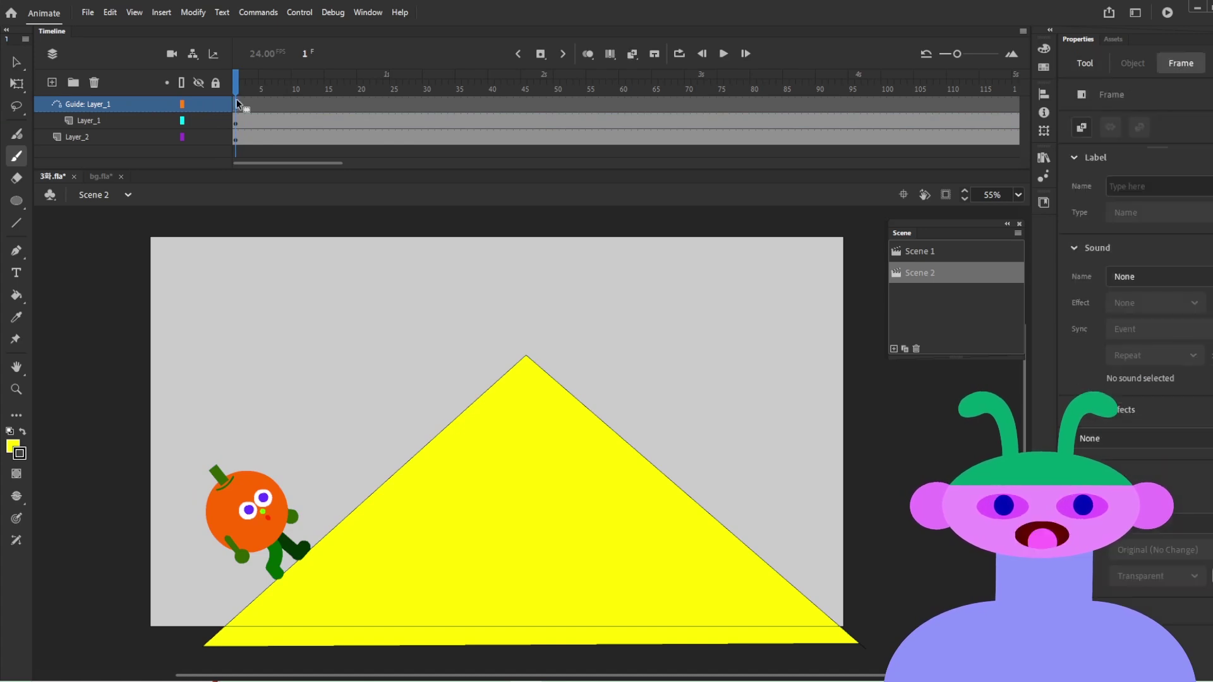
{"action": "key", "text": "n"}
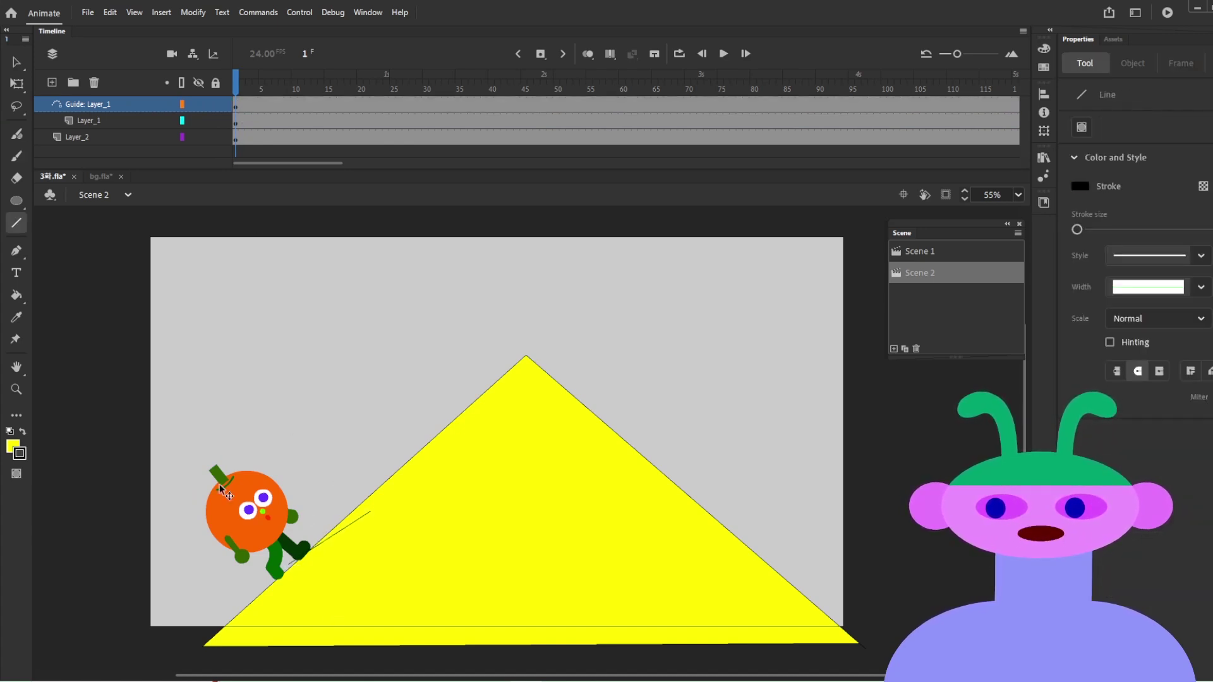
{"action": "left_click", "coordinate": [19, 453]}
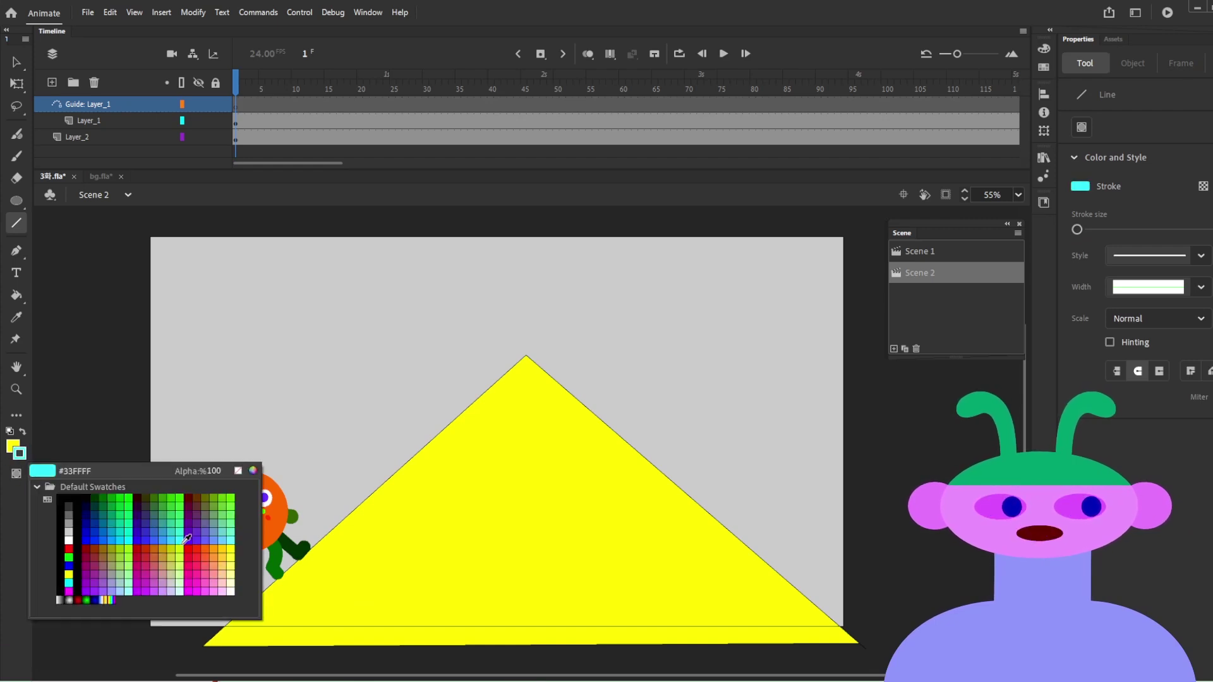
{"action": "left_click", "coordinate": [188, 549]}
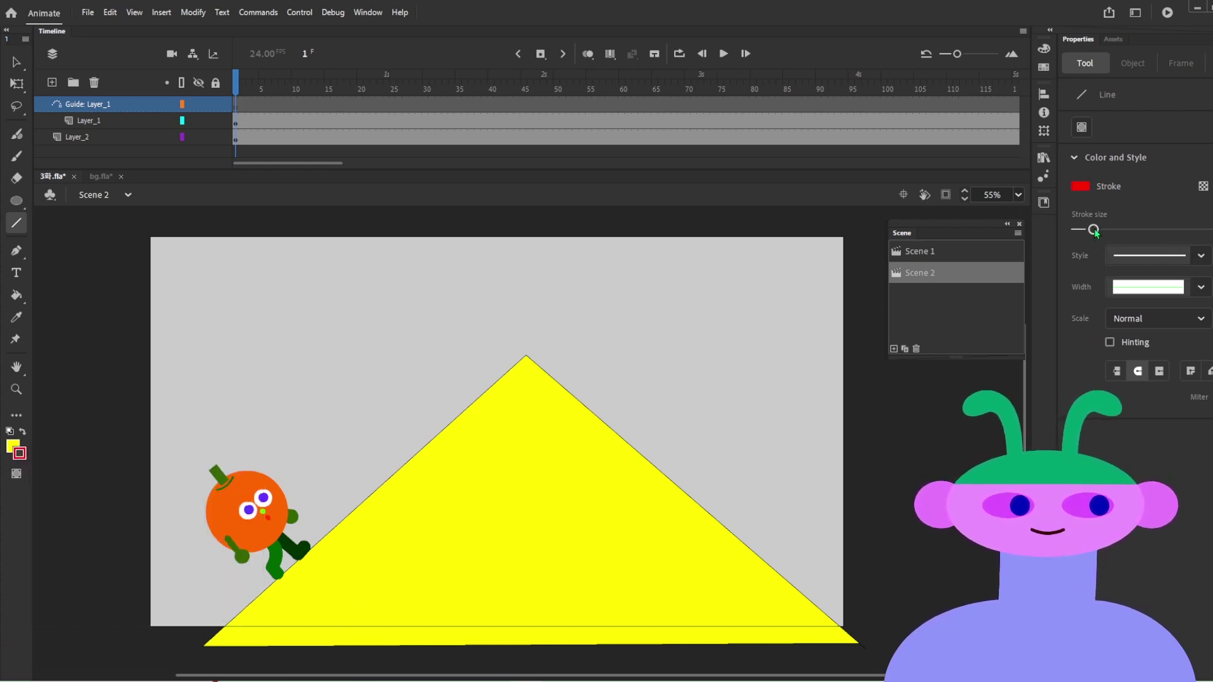
{"action": "mouse_move", "coordinate": [507, 381]}
{"action": "left_mouse_down"}
{"action": "mouse_move", "coordinate": [526, 355]}
{"action": "mouse_move", "coordinate": [825, 596]}
{"action": "mouse_move", "coordinate": [860, 644]}
{"action": "left_mouse_up"}
{"action": "left_click", "coordinate": [384, 149]}
Step: Keyframe the character on Layer_1 at frame 120, standing upright on the guide at the hill's peak
{"action": "left_click_drag", "start_coordinate": [236, 84], "coordinate": [593, 111]}
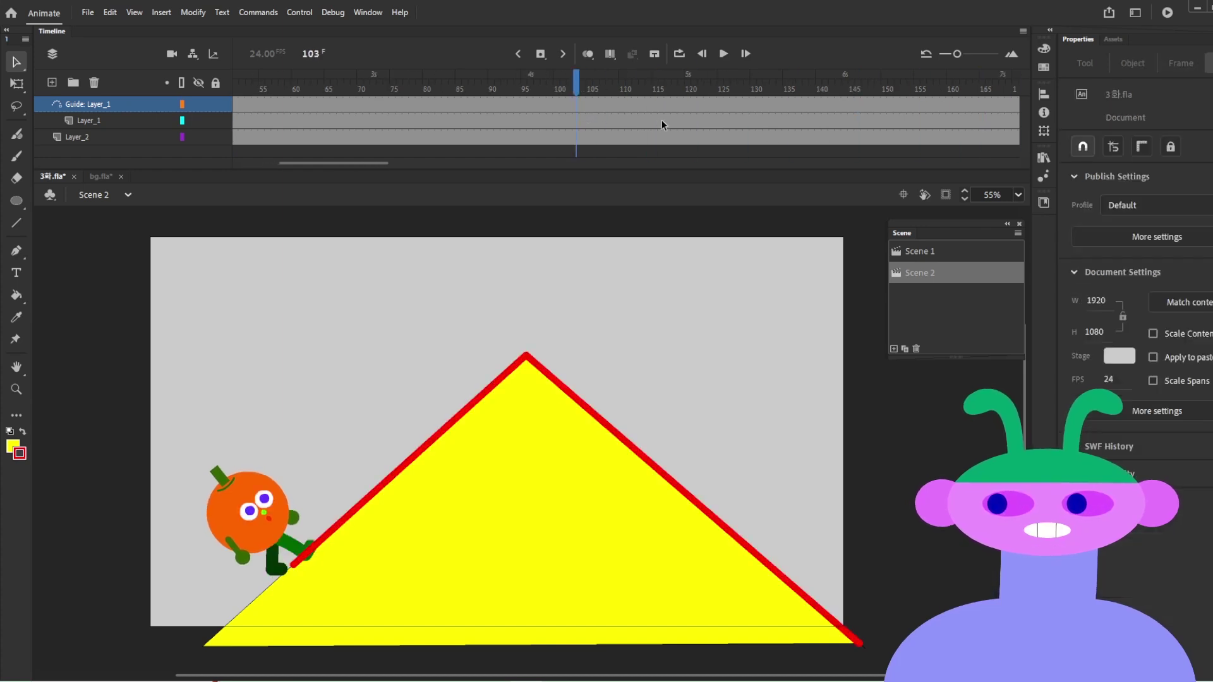
{"action": "left_click", "coordinate": [688, 120]}
{"action": "left_click_drag", "start_coordinate": [225, 524], "coordinate": [500, 300]}
{"action": "key", "text": "q"}
{"action": "left_click_drag", "start_coordinate": [491, 222], "coordinate": [577, 238]}
Step: Keyframe the character at frame 240, placed at the guide's lower right end and rotated to match the downhill slope
{"action": "left_click_drag", "start_coordinate": [702, 84], "coordinate": [954, 117]}
{"action": "left_click", "coordinate": [984, 124]}
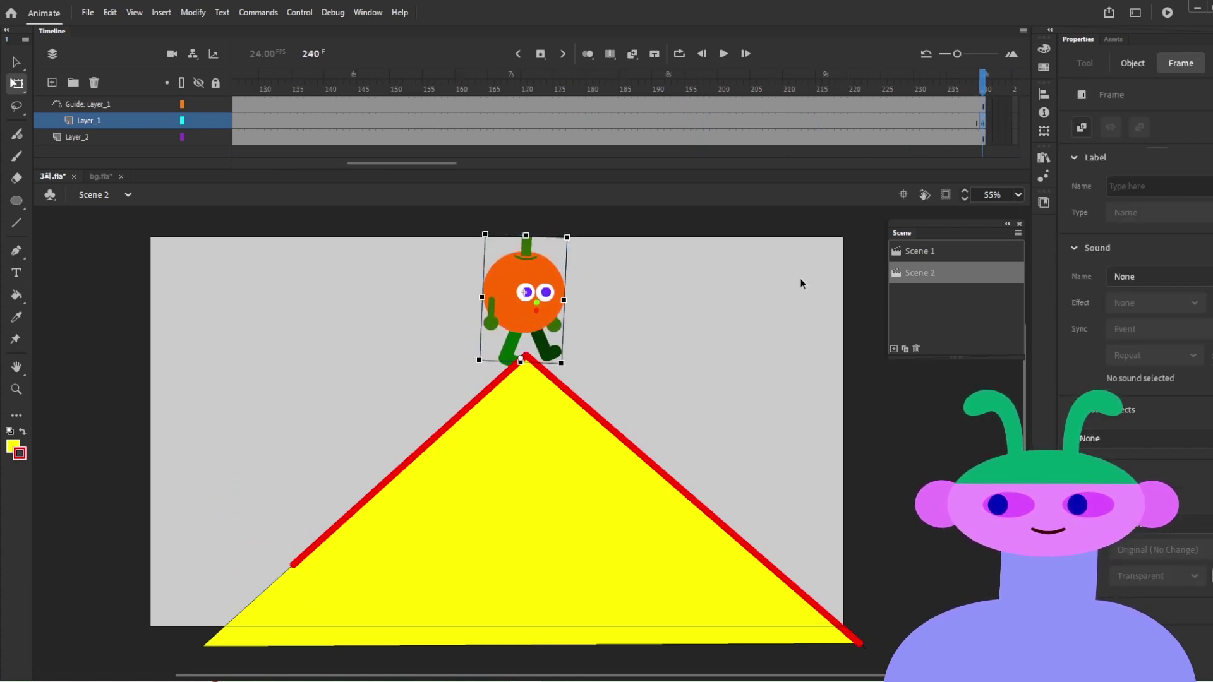
{"action": "left_click_drag", "start_coordinate": [524, 294], "coordinate": [864, 518]}
{"action": "left_click_drag", "start_coordinate": [916, 462], "coordinate": [906, 566]}
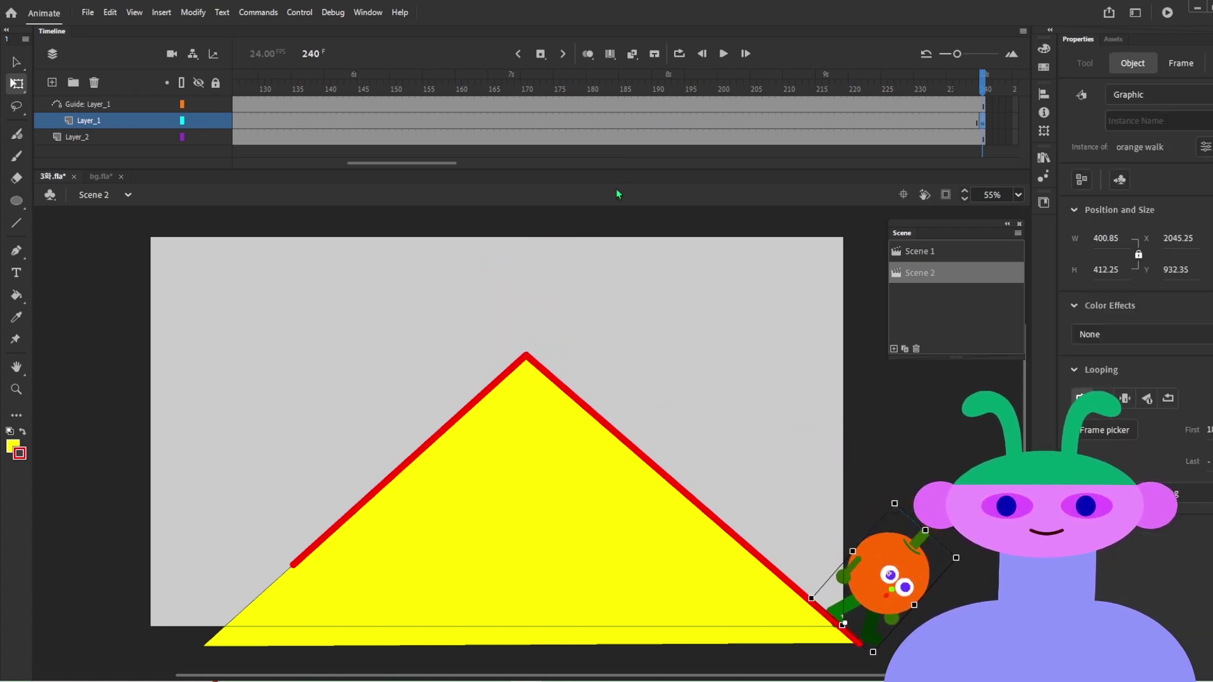
Step: Create classic tweens on both Layer_1 spans between the character's keyframes and play back the walk
{"action": "left_click_drag", "start_coordinate": [403, 88], "coordinate": [558, 135]}
{"action": "right_click", "coordinate": [563, 125]}
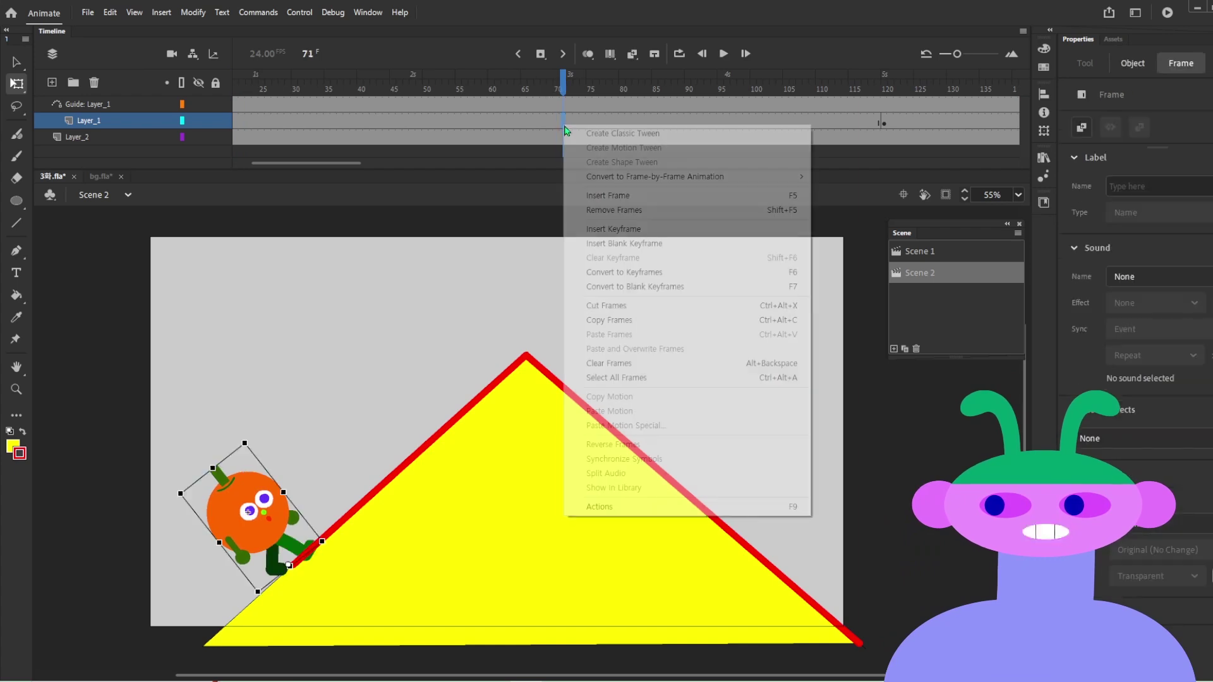
{"action": "left_click", "coordinate": [592, 137]}
{"action": "left_click_drag", "start_coordinate": [631, 71], "coordinate": [3, 174]}
{"action": "right_click", "coordinate": [738, 120]}
{"action": "left_click", "coordinate": [751, 130]}
{"action": "key", "text": "Return"}
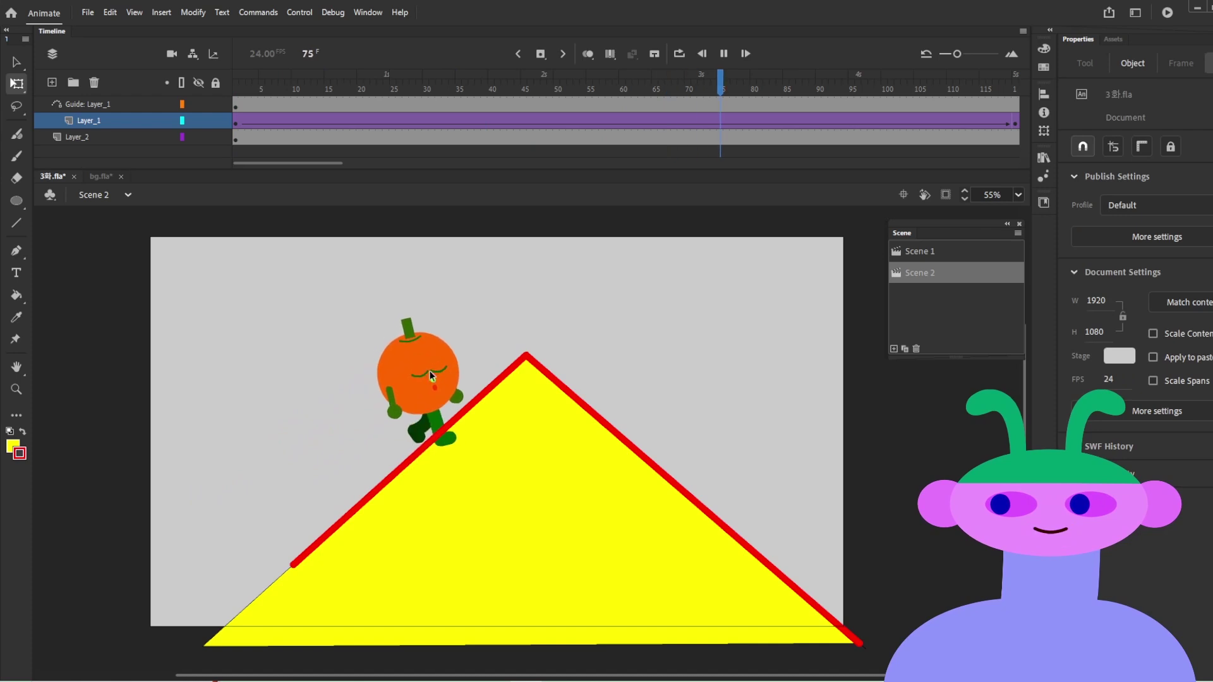
{"action": "key", "text": "Return"}
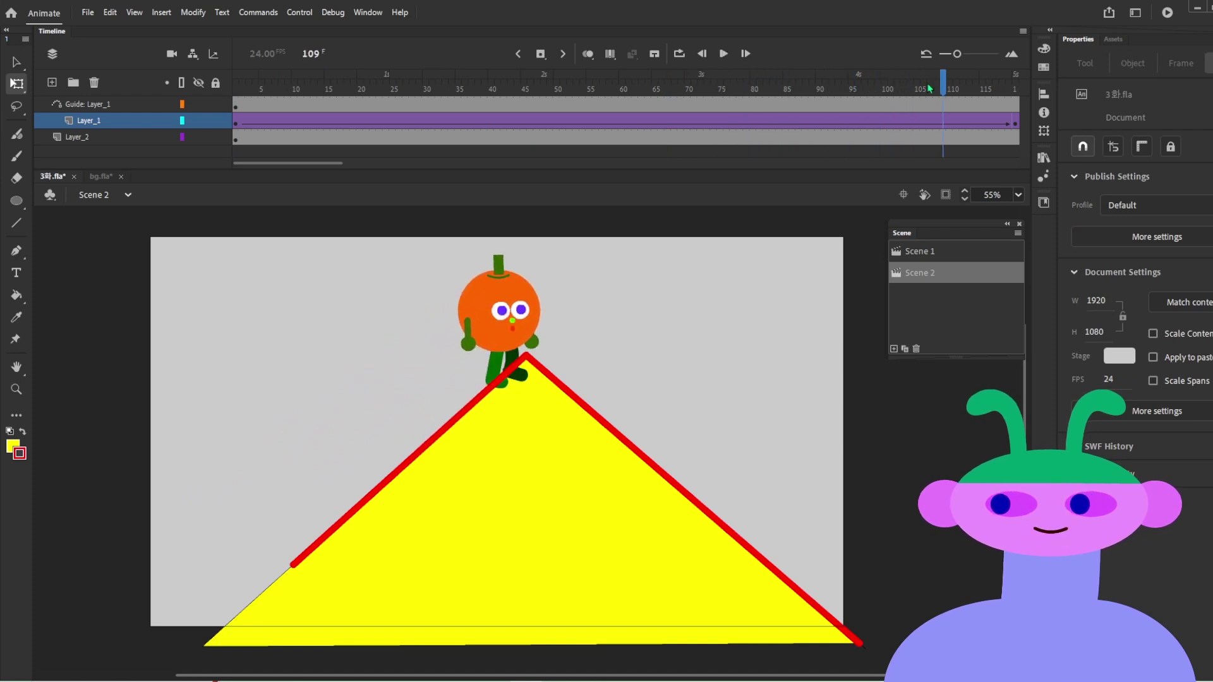
Step: Add a keyframe on Layer_1 at frame 110 and tilt the character back to match the uphill slope
{"action": "left_click_drag", "start_coordinate": [946, 76], "coordinate": [969, 101]}
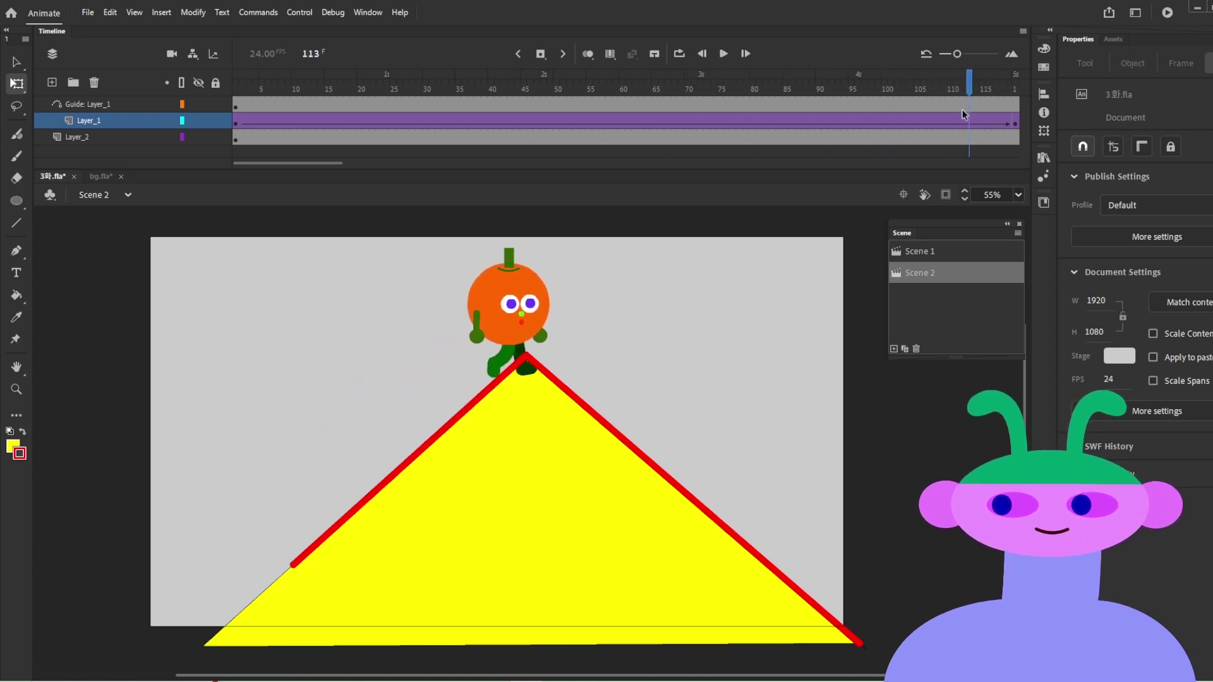
{"action": "left_click", "coordinate": [950, 120]}
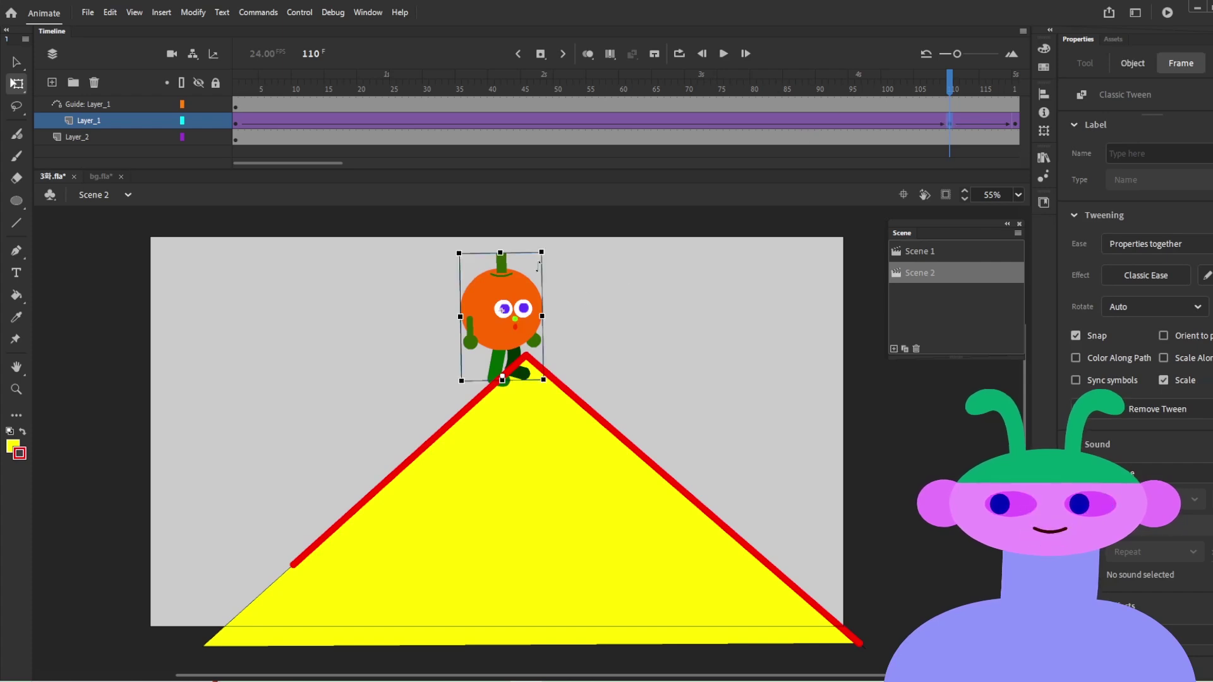
{"action": "left_click_drag", "start_coordinate": [542, 252], "coordinate": [469, 268]}
{"action": "left_click_drag", "start_coordinate": [941, 80], "coordinate": [626, 139]}
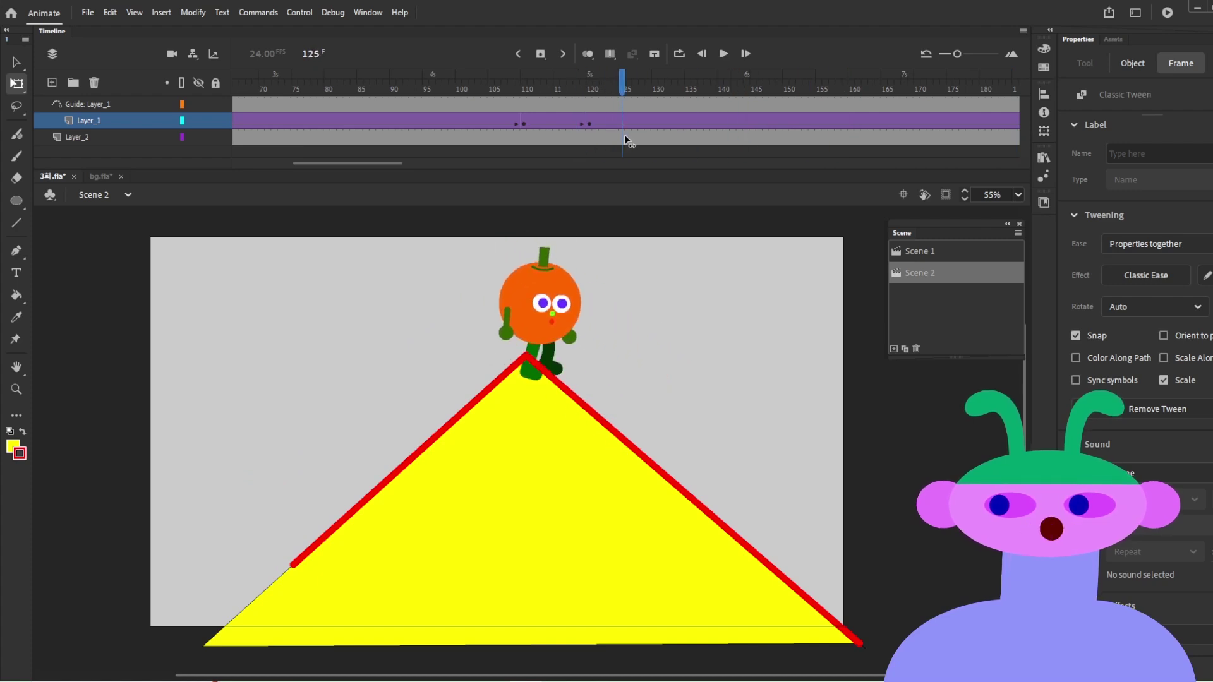
Step: Add a keyframe just past the peak at frame 127, rotate the character to the downhill slope, and play back the walk
{"action": "left_click", "coordinate": [635, 120]}
{"action": "key", "text": "F6"}
{"action": "left_click_drag", "start_coordinate": [601, 256], "coordinate": [664, 299]}
{"action": "left_click_drag", "start_coordinate": [635, 86], "coordinate": [612, 149]}
{"action": "key", "text": "Return"}
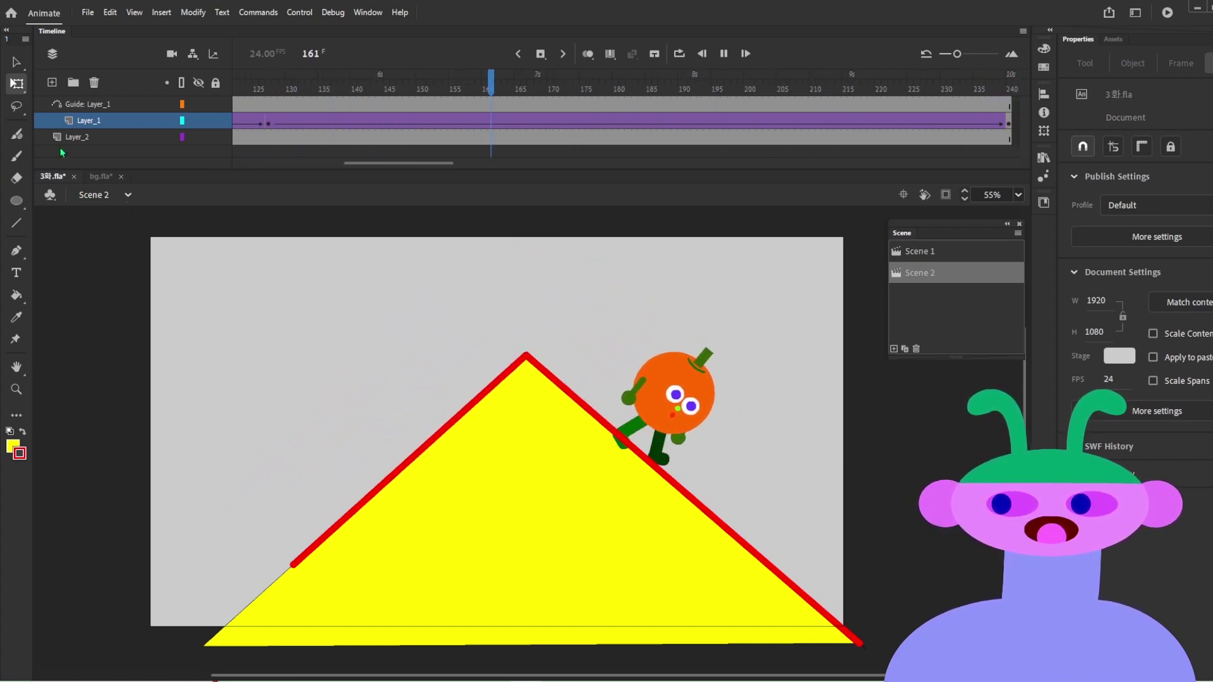
{"action": "key", "text": "Return"}
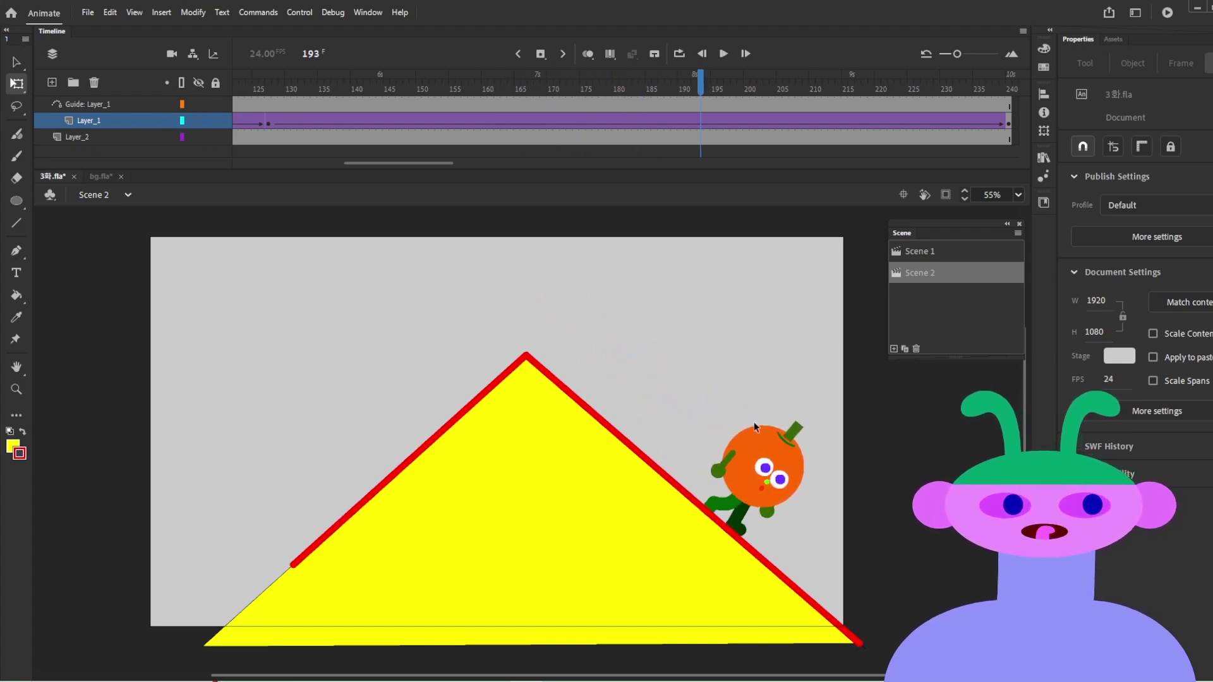
{"action": "left_click_drag", "start_coordinate": [431, 92], "coordinate": [55, 89]}
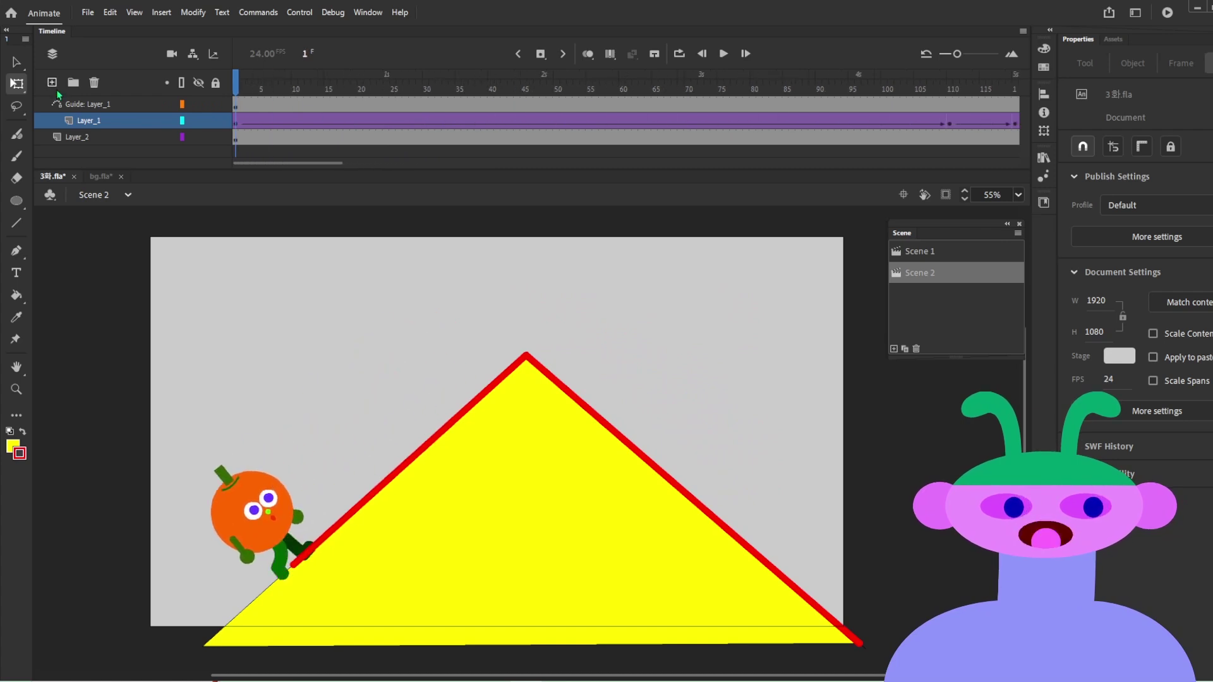
Step: Copy the character into a new Scene 3, rotate it upright and place it in the stage's upper left area
{"action": "left_click", "coordinate": [256, 510]}
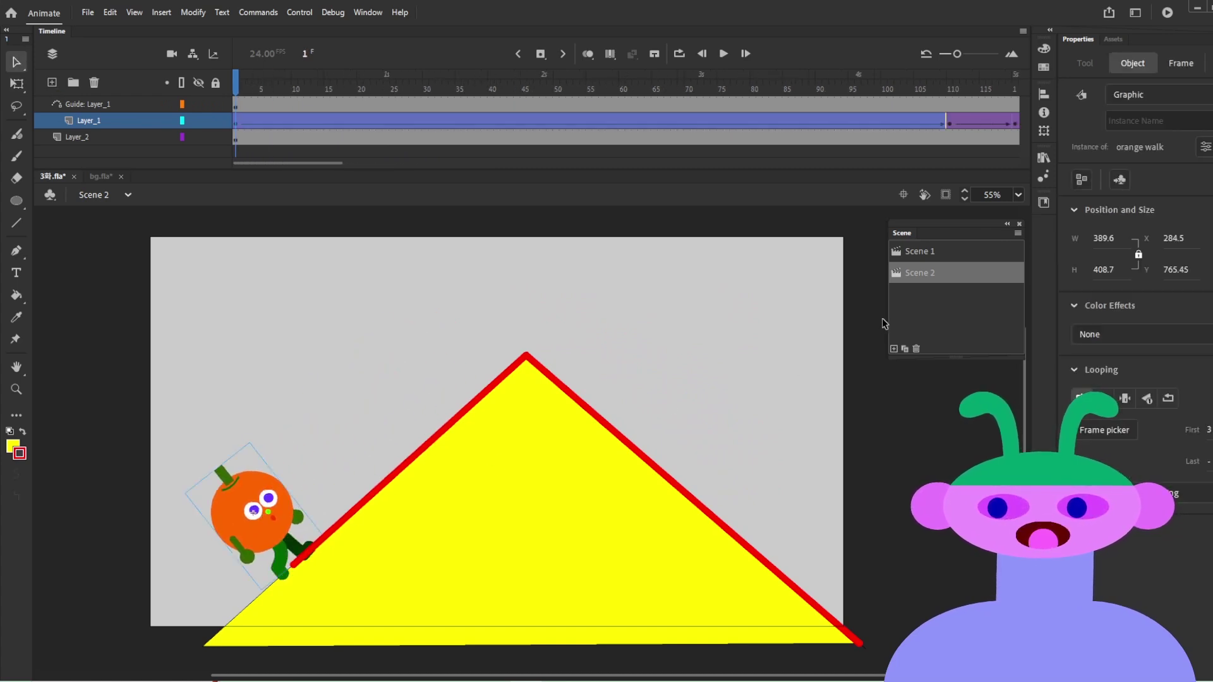
{"action": "left_click", "coordinate": [894, 349]}
{"action": "key", "text": "ctrl+v"}
{"action": "key", "text": "q"}
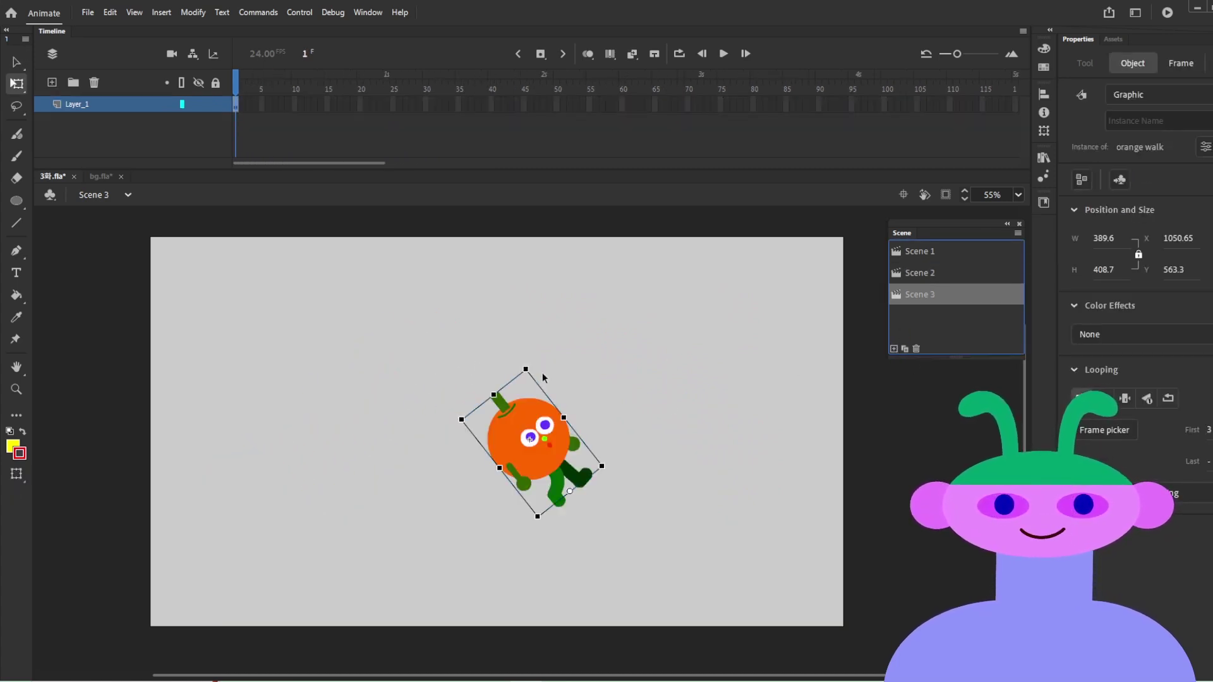
{"action": "left_click_drag", "start_coordinate": [534, 368], "coordinate": [621, 375]}
{"action": "left_click_drag", "start_coordinate": [546, 412], "coordinate": [239, 347]}
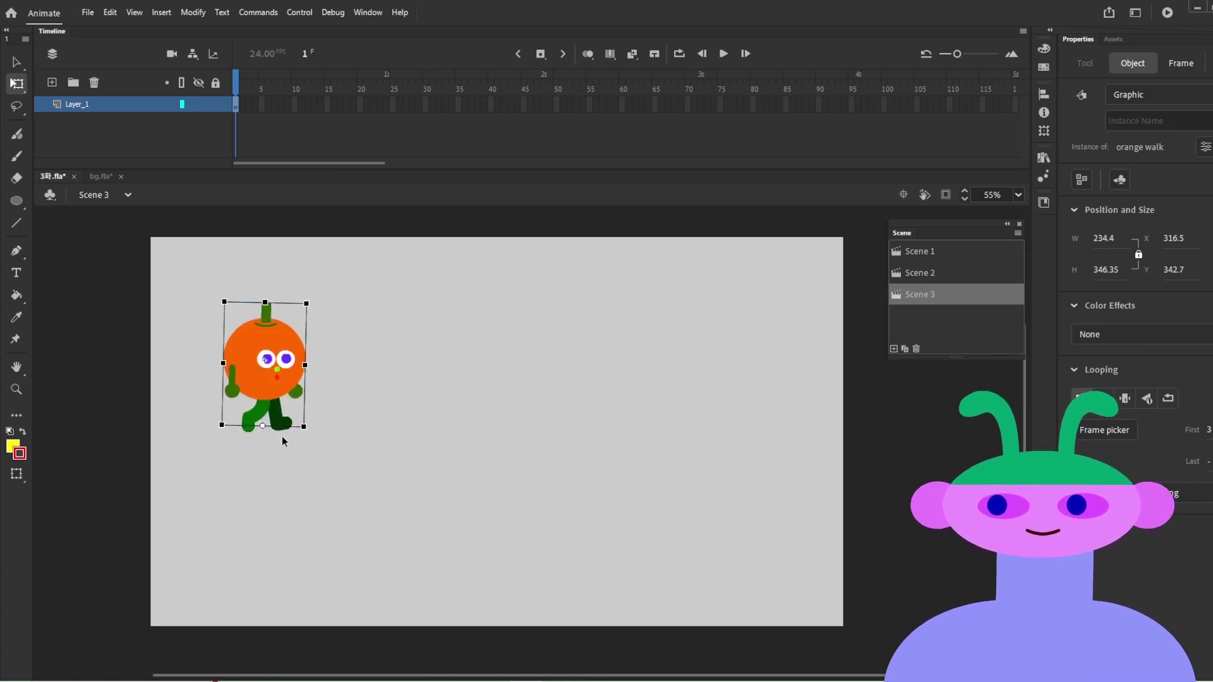
Step: Draw a wavy hill outline across the stage, close it with straight lines below, and fill the shape with green
{"action": "key", "text": "n"}
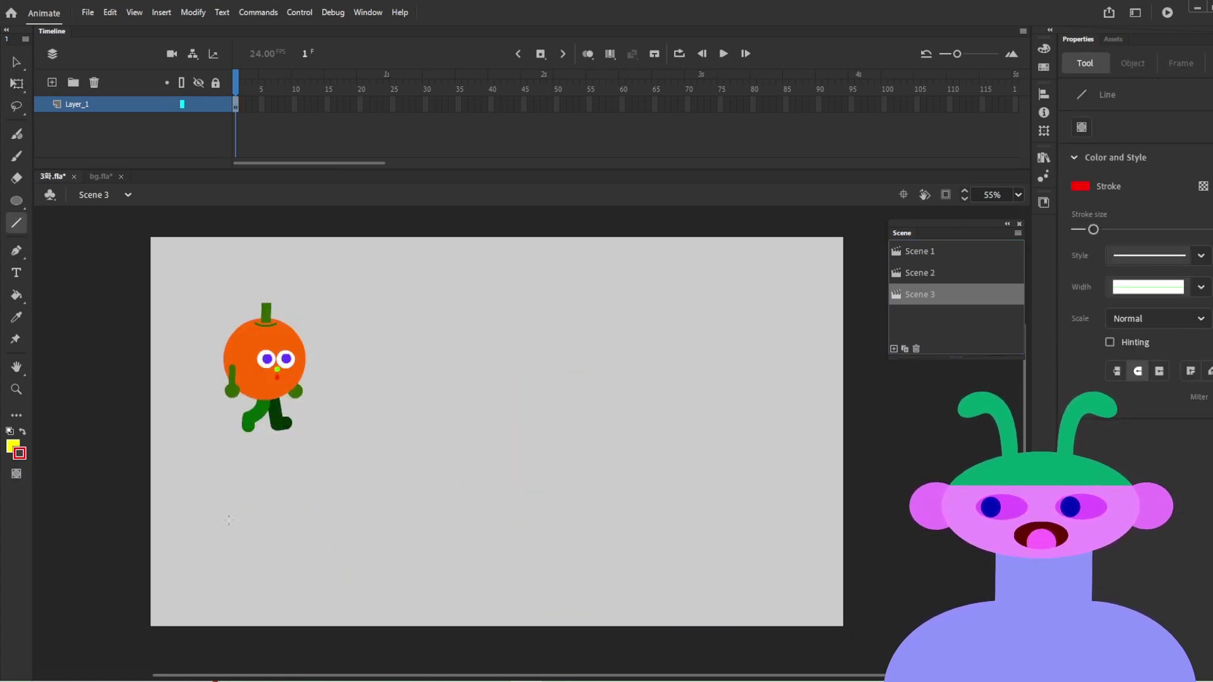
{"action": "key", "text": "y"}
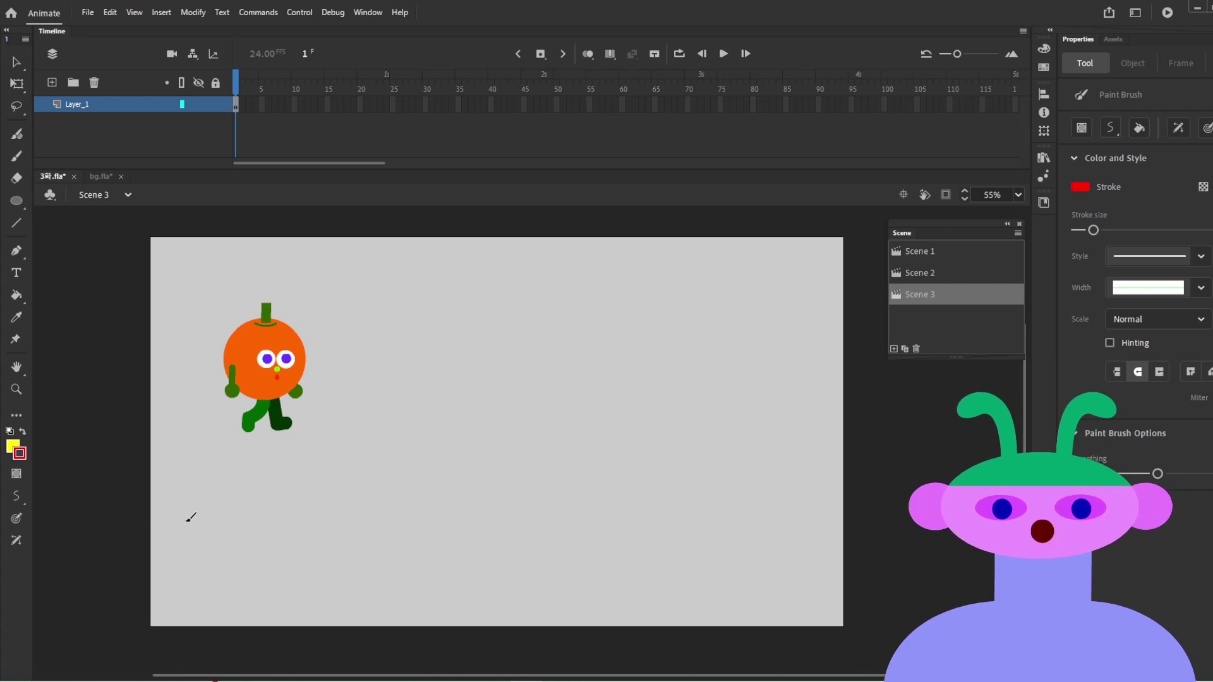
{"action": "left_click_drag", "start_coordinate": [142, 512], "coordinate": [772, 419]}
{"action": "key", "text": "v"}
{"action": "left_click_drag", "start_coordinate": [665, 461], "coordinate": [659, 410]}
{"action": "left_click_drag", "start_coordinate": [141, 648], "coordinate": [898, 644]}
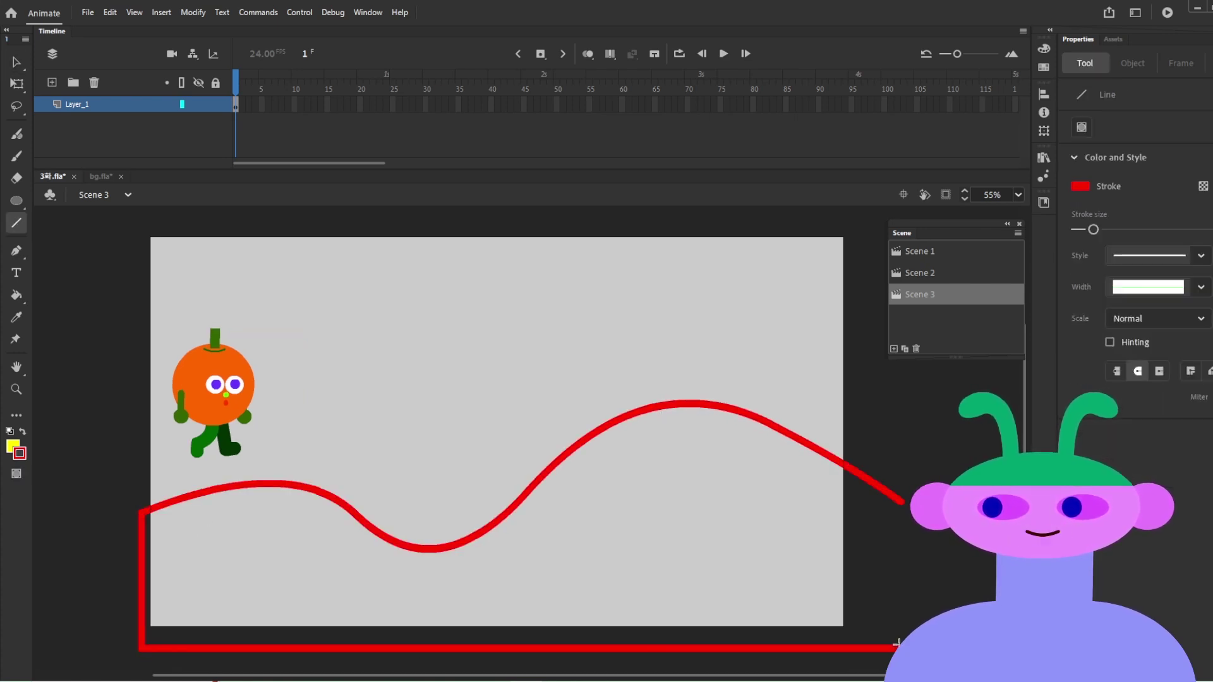
{"action": "key", "text": "k"}
{"action": "left_click", "coordinate": [718, 591]}
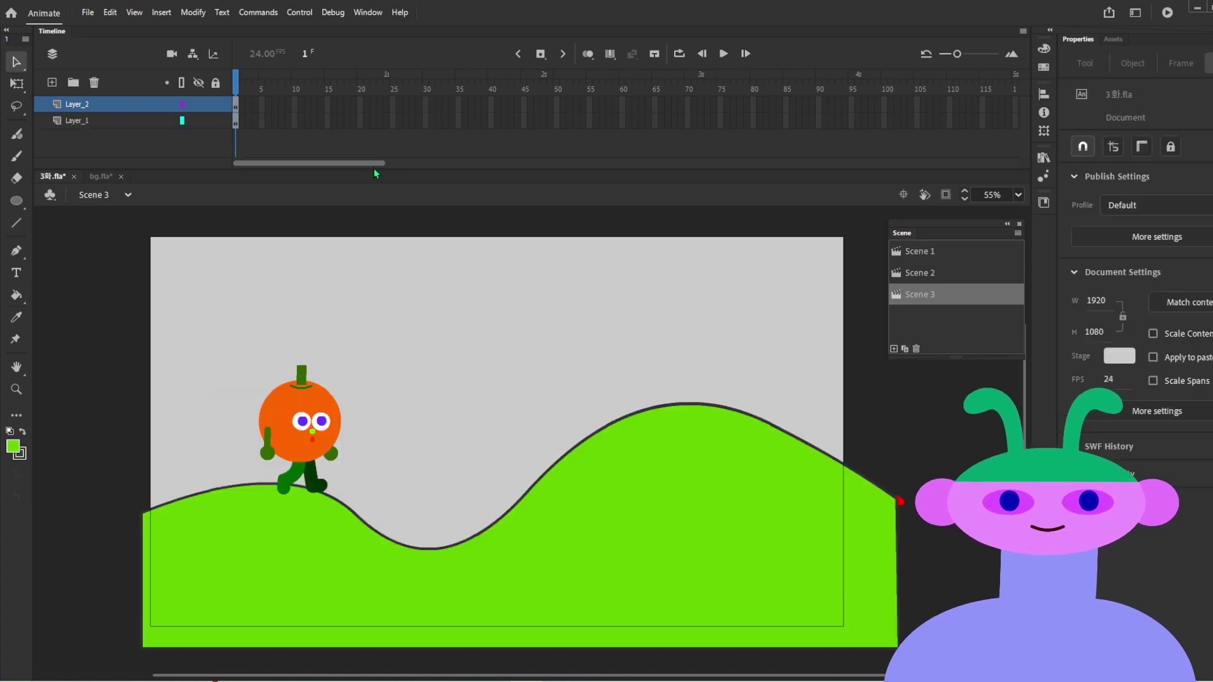
Step: Extend both Scene 3 layers to frame 240
{"action": "scroll", "coordinate": [703, 122], "scroll_direction": "right", "scroll_amount": 5}
{"action": "left_click_drag", "start_coordinate": [407, 165], "coordinate": [479, 161]}
{"action": "left_click_drag", "start_coordinate": [735, 125], "coordinate": [737, 127]}
{"action": "key", "text": "F5"}
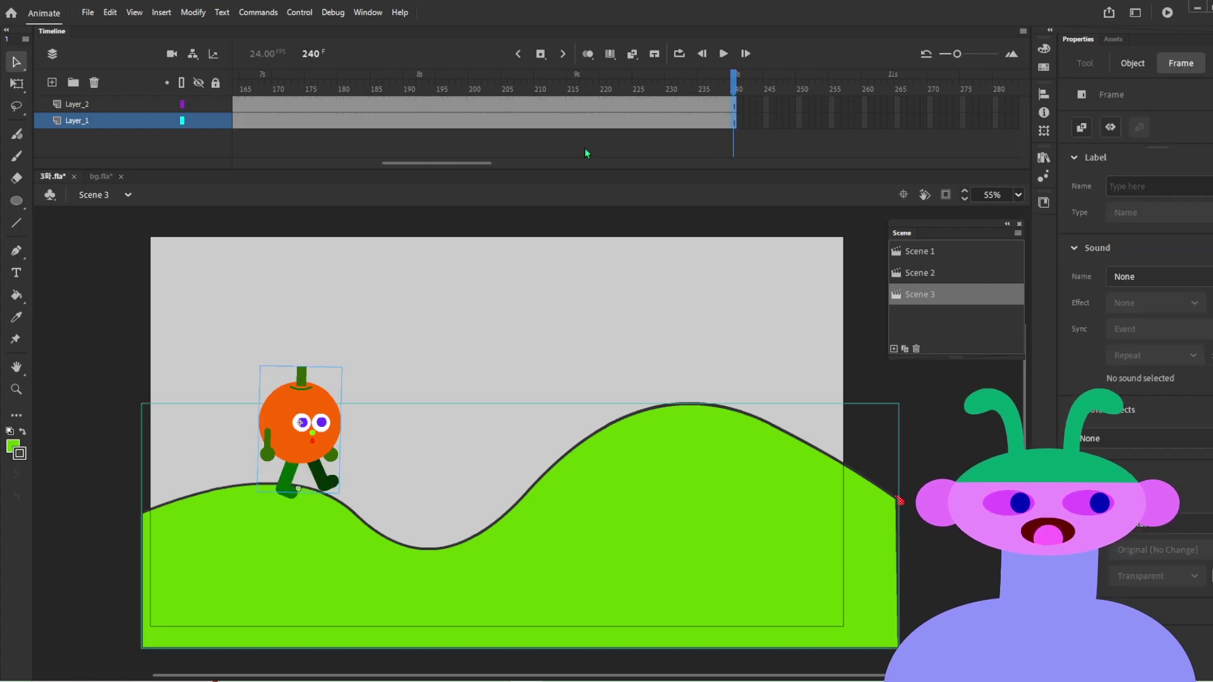
{"action": "left_click_drag", "start_coordinate": [476, 164], "coordinate": [188, 184]}
Step: Select and copy the wavy upper outline inside the green hill group, then return to Scene 3
{"action": "double_click", "coordinate": [460, 542]}
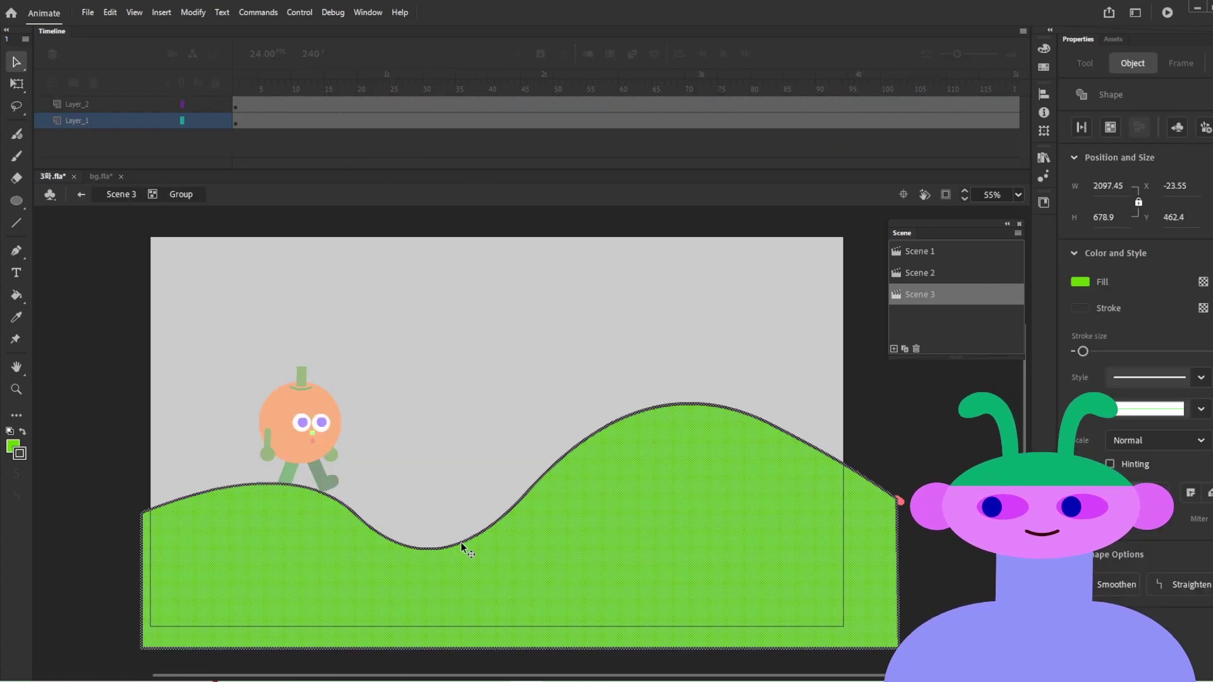
{"action": "left_click", "coordinate": [498, 504]}
{"action": "left_click", "coordinate": [498, 517]}
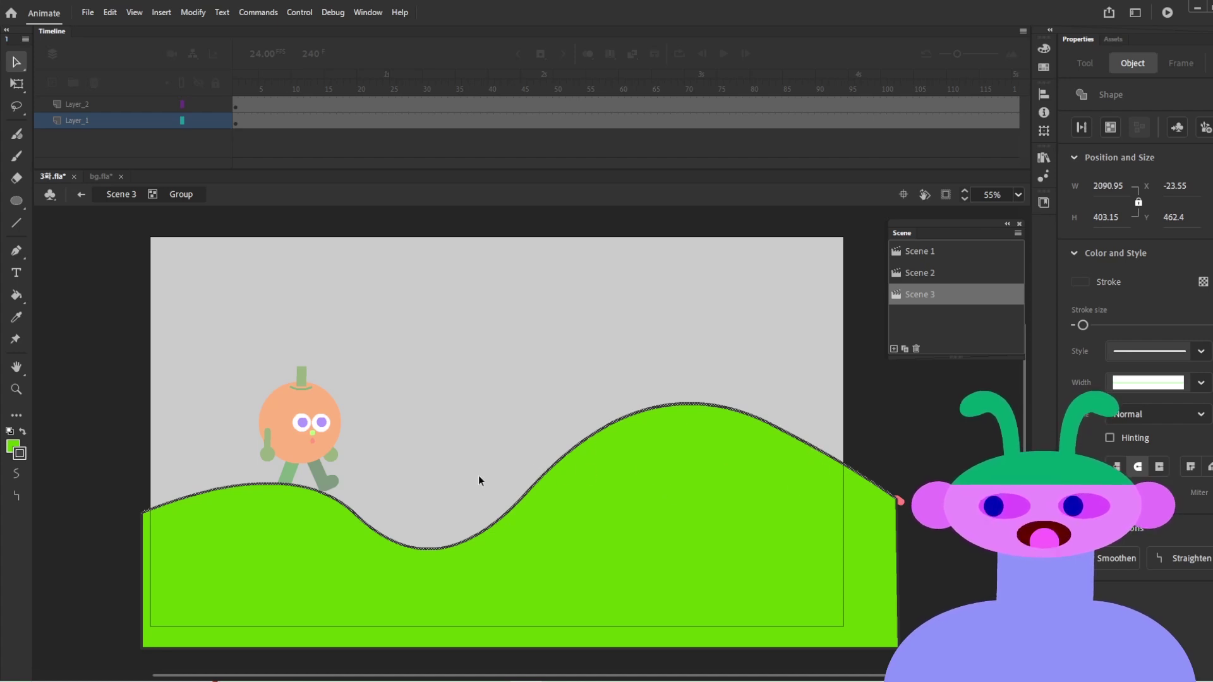
{"action": "left_click", "coordinate": [170, 125]}
Step: Add a classic motion guide to Layer_2, the character's layer, and select the guide's frame 1
{"action": "left_click", "coordinate": [73, 105]}
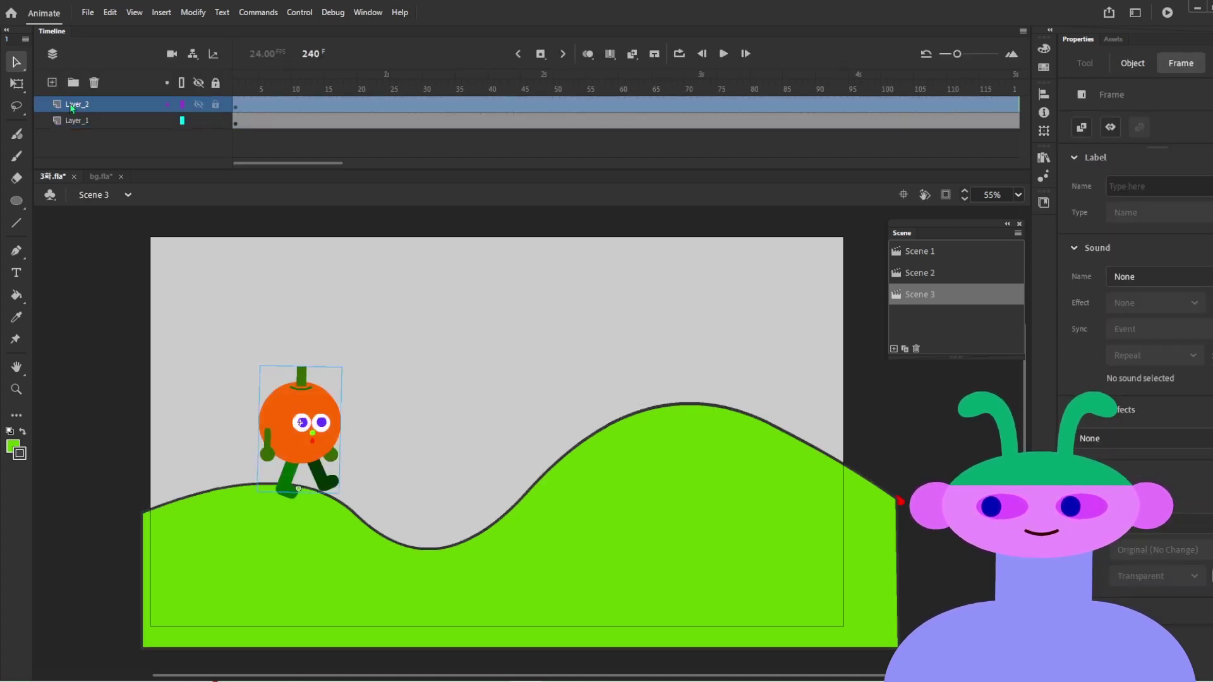
{"action": "right_click", "coordinate": [70, 102]}
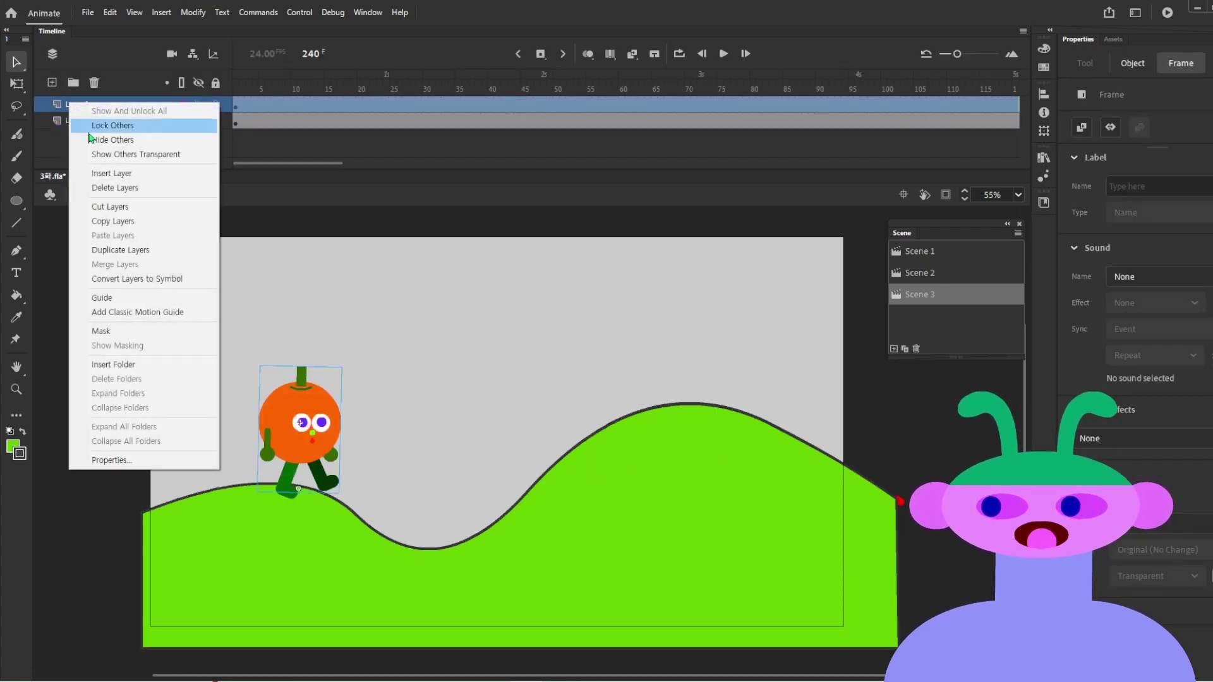
{"action": "left_click", "coordinate": [133, 314]}
{"action": "left_click", "coordinate": [238, 115]}
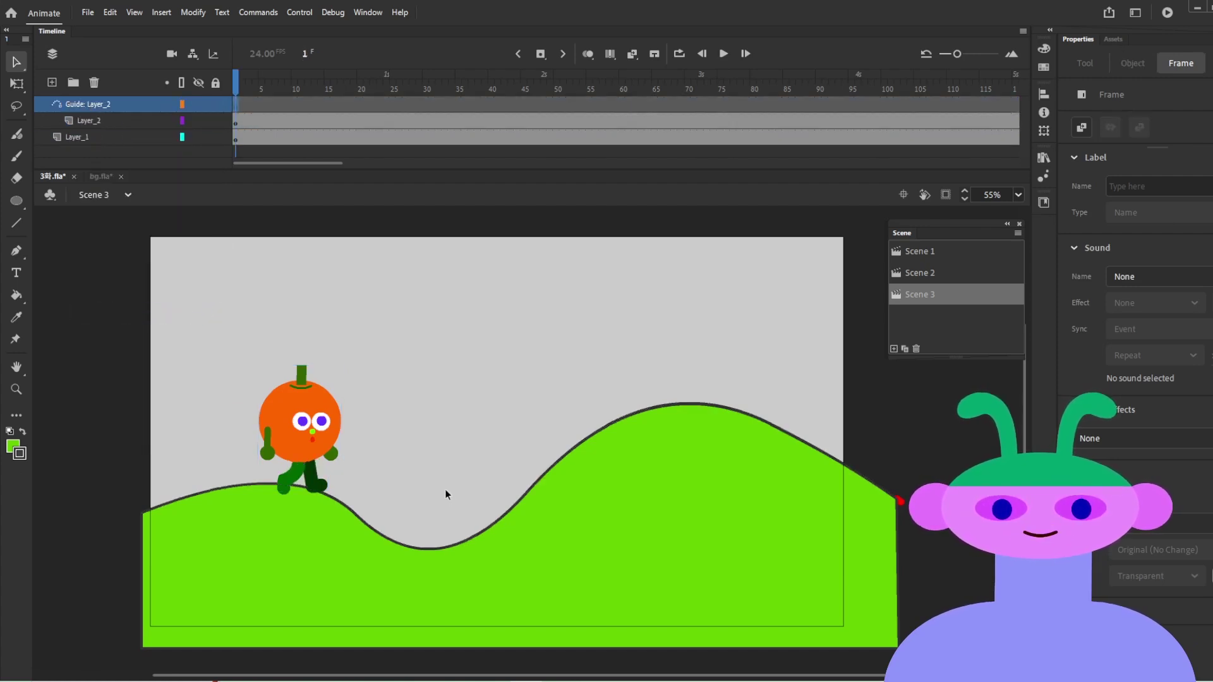
Step: Paste the hill outline in place on the guide layer and nudge it to sit slightly above the hill's edge
{"action": "key", "text": "ctrl+shift+v"}
{"action": "key", "text": "Up"}
{"action": "key", "text": "Up"}
{"action": "key", "text": "Up"}
{"action": "key", "text": "Up"}
{"action": "key", "text": "Up"}
{"action": "key", "text": "Up"}
{"action": "key", "text": "Up"}
{"action": "key", "text": "Up"}
{"action": "key", "text": "Up"}
{"action": "key", "text": "Up"}
{"action": "key", "text": "Up"}
{"action": "key", "text": "Up"}
{"action": "key", "text": "Up"}
{"action": "key", "text": "Up"}
{"action": "key", "text": "Up"}
{"action": "key", "text": "Up"}
{"action": "key", "text": "Up"}
{"action": "key", "text": "Up"}
{"action": "key", "text": "Up"}
{"action": "key", "text": "Up"}
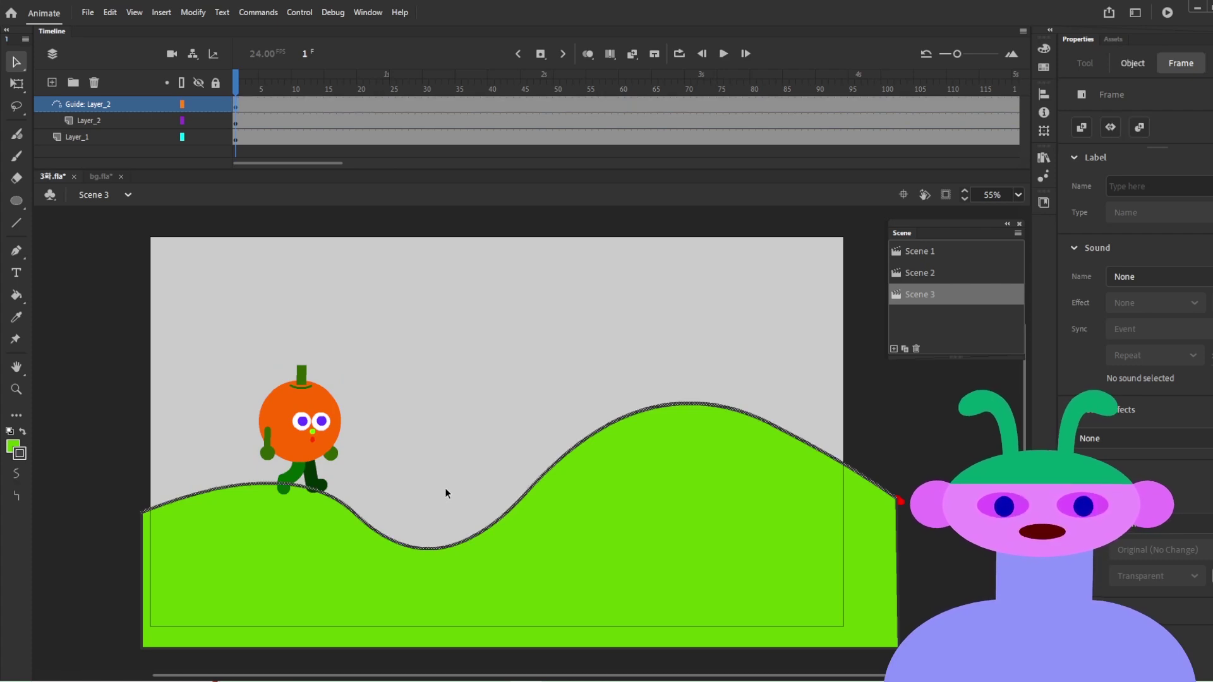
{"action": "key", "text": "Down"}
{"action": "key", "text": "Down"}
{"action": "key", "text": "Down"}
{"action": "key", "text": "Down"}
{"action": "key", "text": "Down"}
{"action": "key", "text": "Down"}
{"action": "key", "text": "Down"}
{"action": "key", "text": "Down"}
{"action": "key", "text": "Down"}
{"action": "key", "text": "Down"}
{"action": "key", "text": "Down"}
{"action": "key", "text": "Down"}
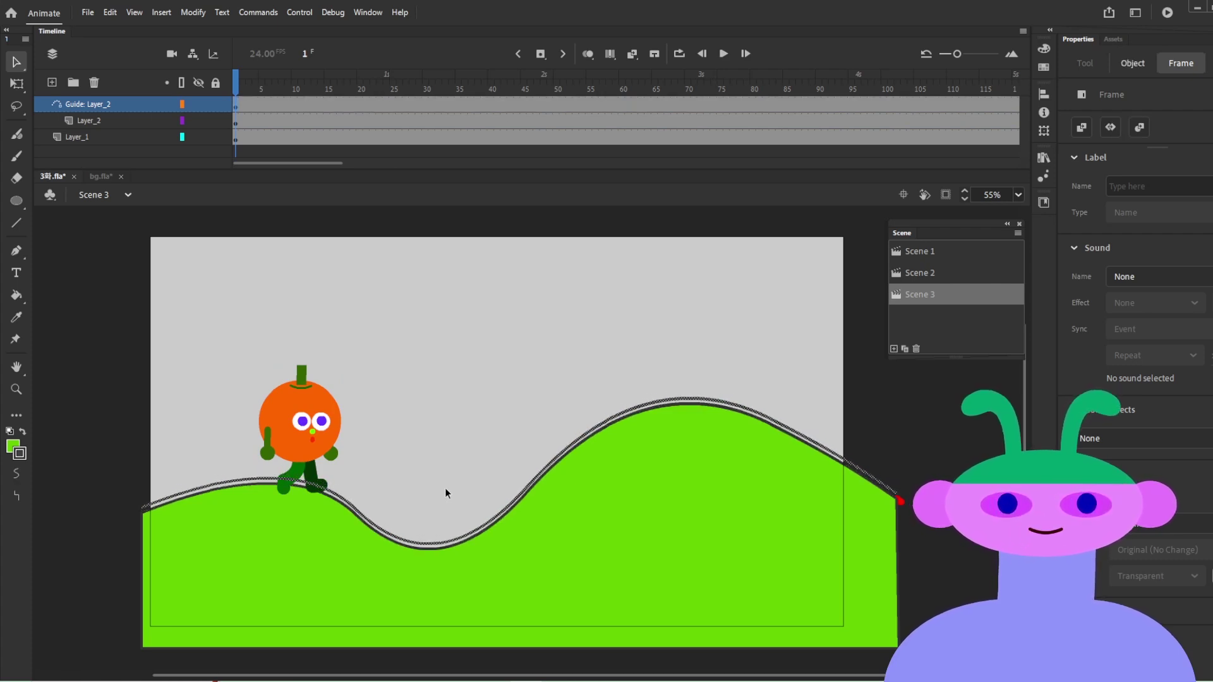
Step: Recolor the guide line red and create a classic tween on Layer_2 with the character at the guide's left end
{"action": "left_click", "coordinate": [742, 374]}
{"action": "left_click", "coordinate": [750, 410]}
{"action": "right_click", "coordinate": [314, 121]}
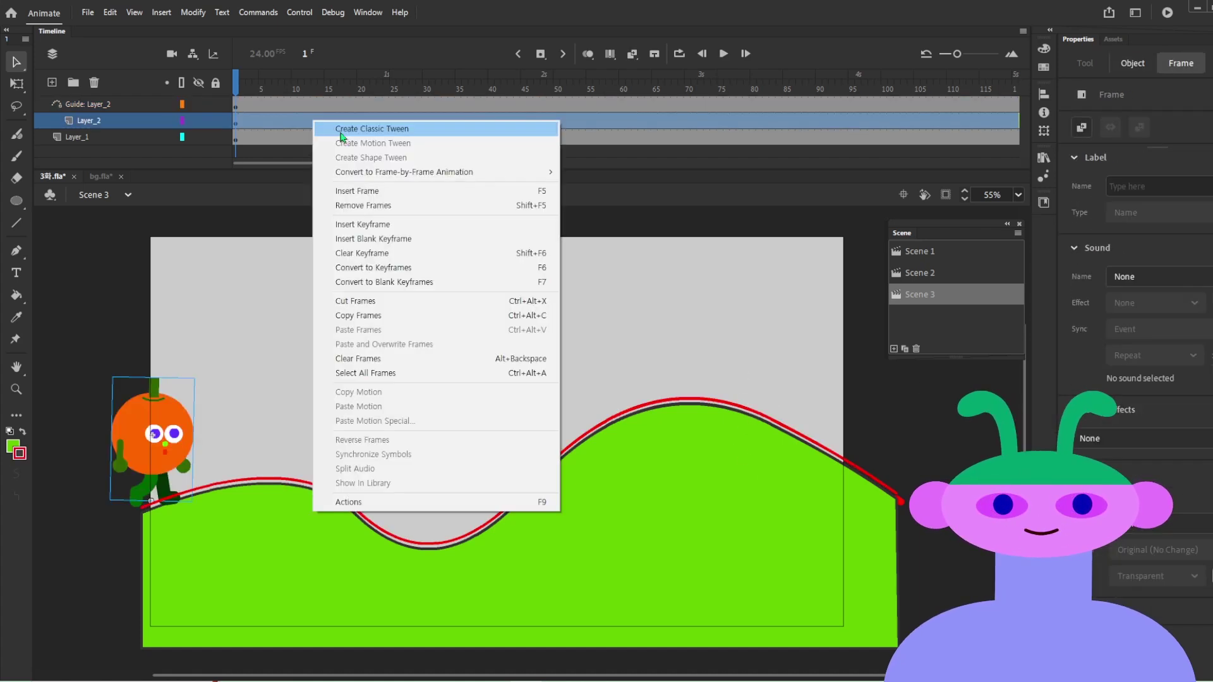
{"action": "left_click", "coordinate": [342, 130]}
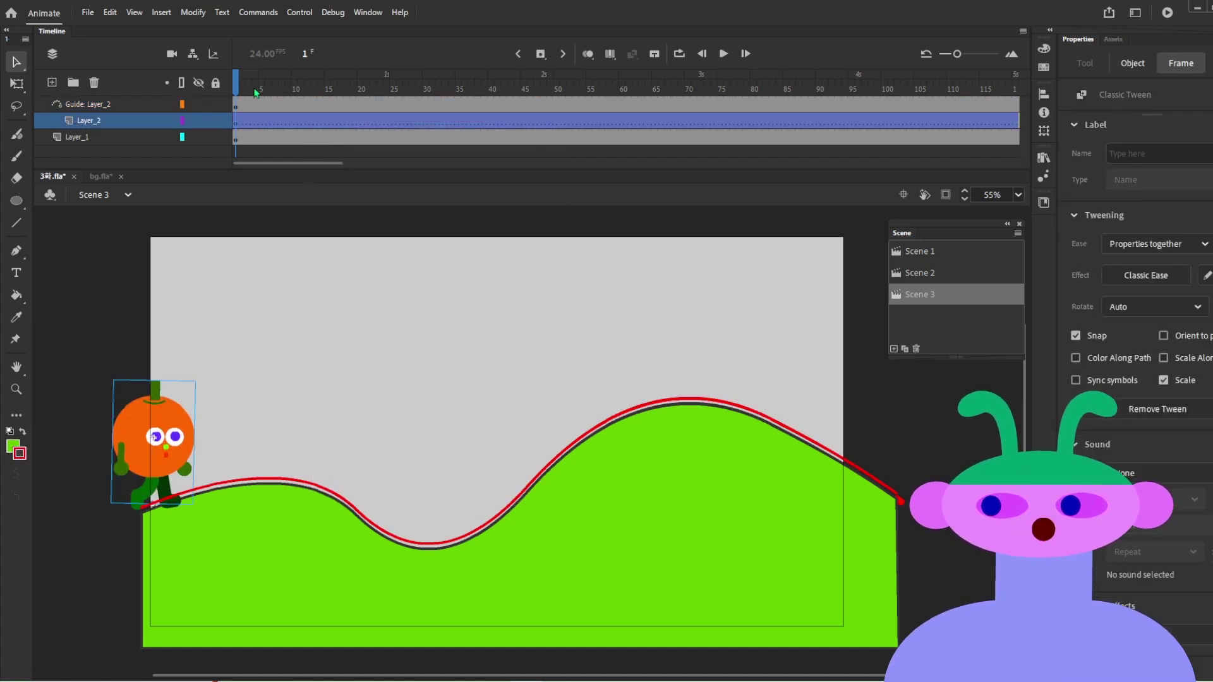
Step: Move the character in Layer_2's frame 240 to the far end of the guide line and play the tween
{"action": "left_click_drag", "start_coordinate": [256, 93], "coordinate": [406, 92]}
{"action": "left_click_drag", "start_coordinate": [1121, 153], "coordinate": [1106, 149]}
{"action": "left_click", "coordinate": [749, 123]}
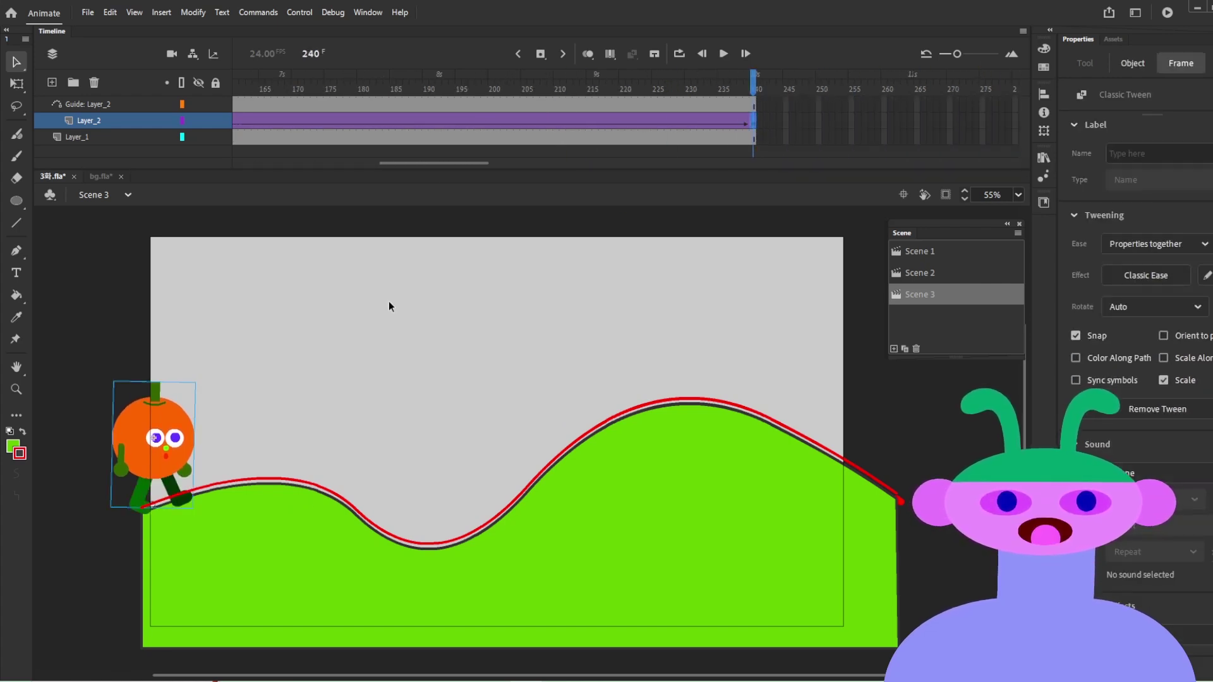
{"action": "left_click_drag", "start_coordinate": [173, 422], "coordinate": [908, 391]}
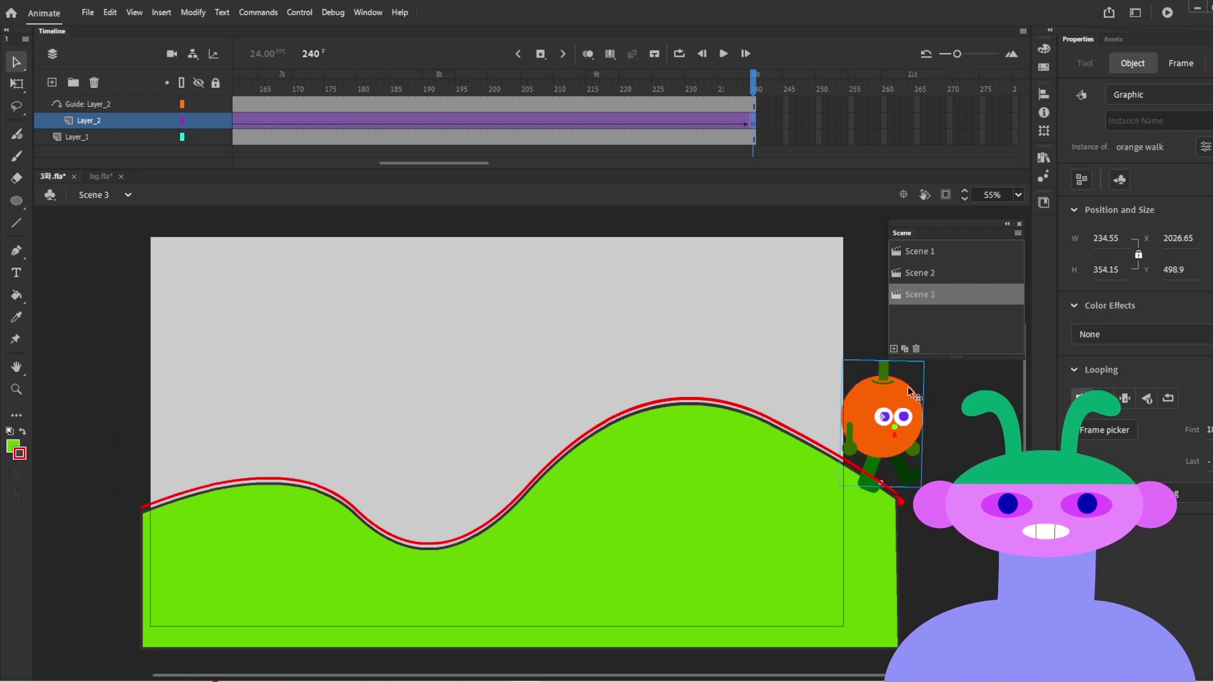
{"action": "left_click", "coordinate": [726, 84]}
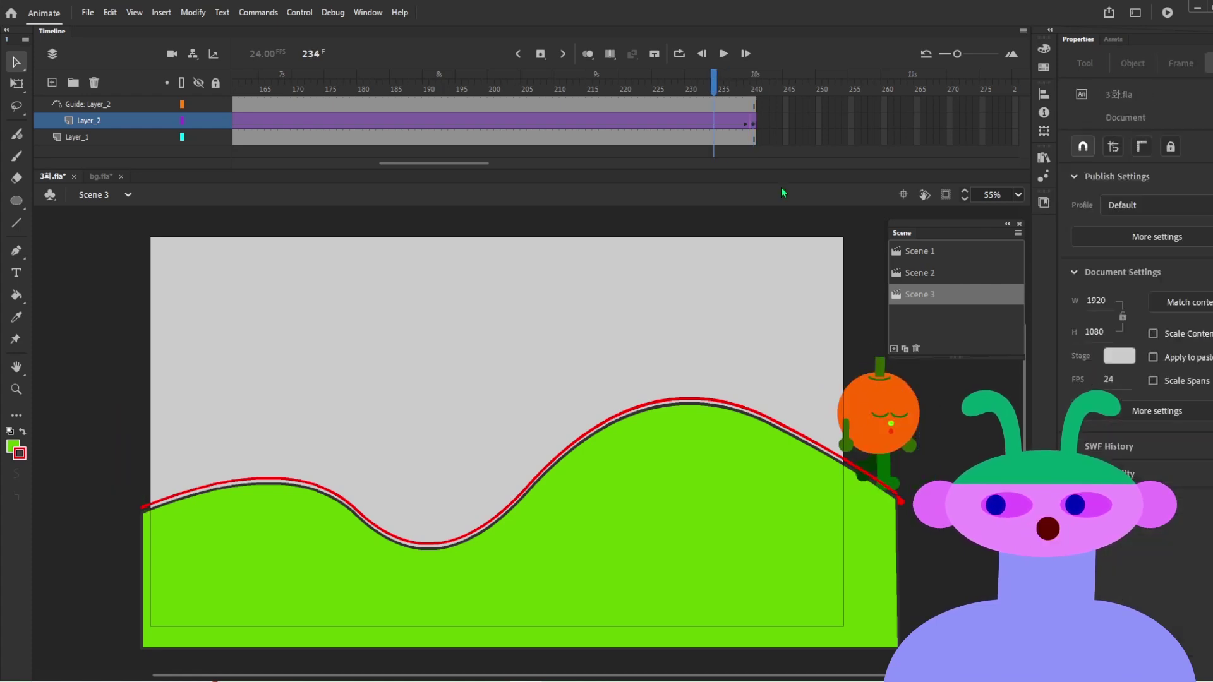
{"action": "key", "text": "Return"}
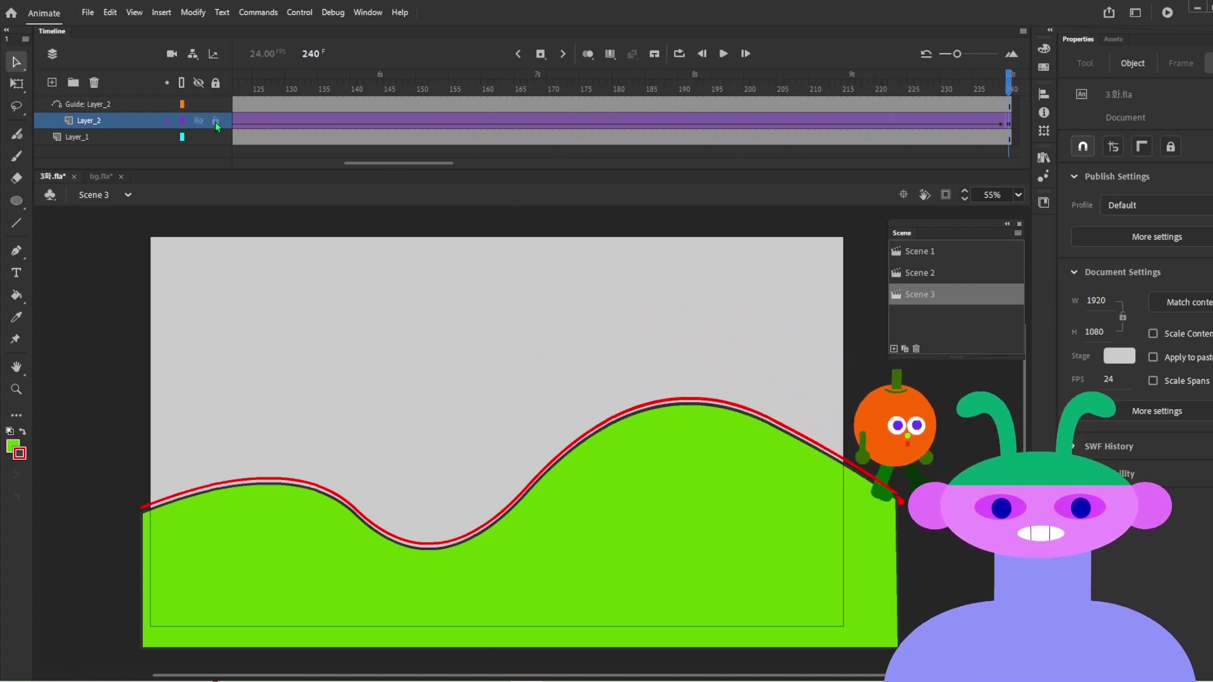
Step: Preview the animation, reopen the Scene panel and look through the three scenes, ending in Scene 1
{"action": "key", "text": "ctrl+Return"}
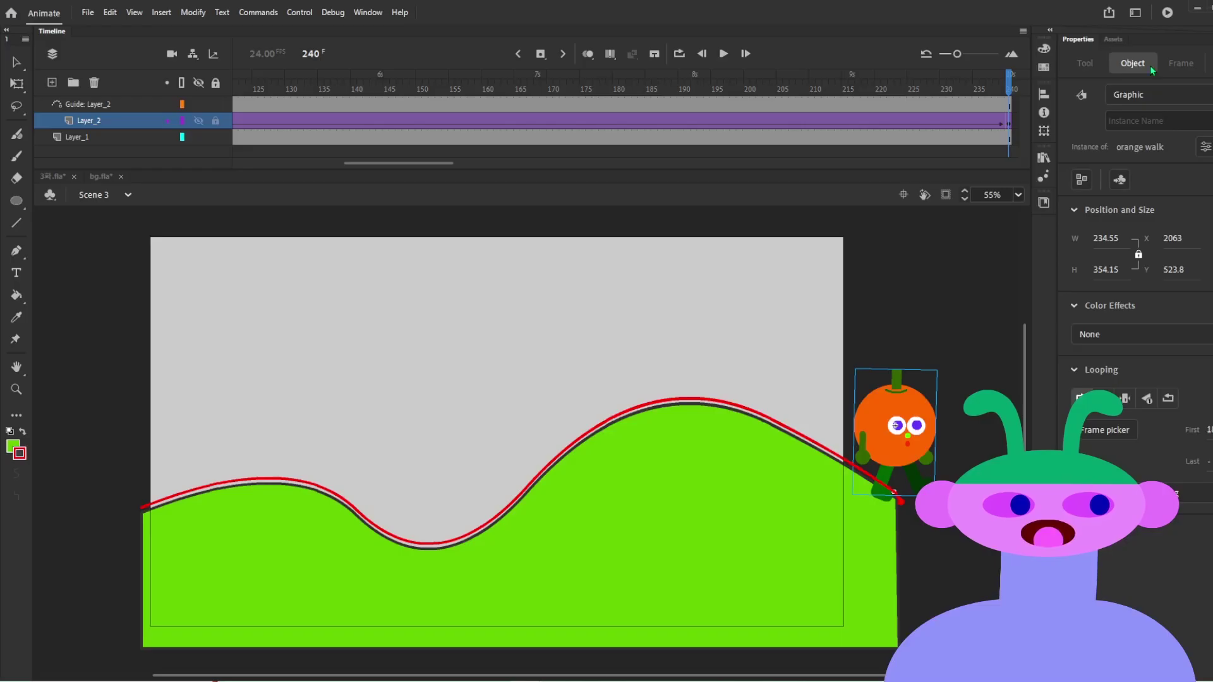
{"action": "key", "text": "shift+F2"}
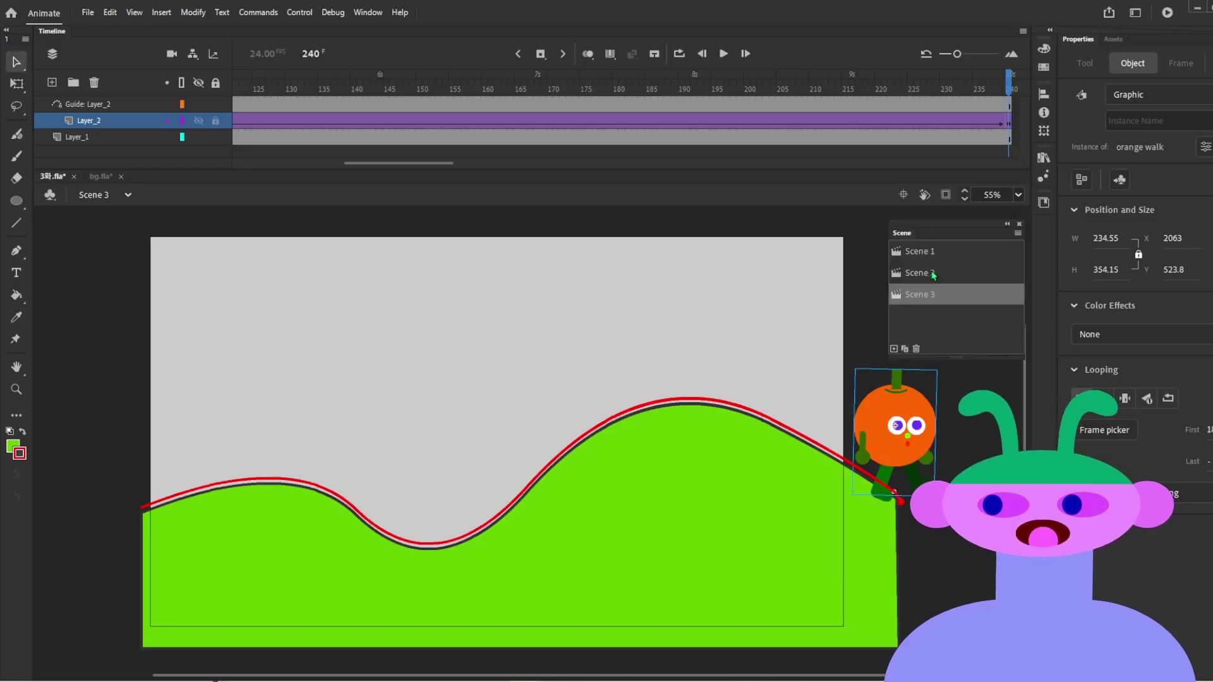
{"action": "left_click", "coordinate": [925, 254]}
{"action": "left_click", "coordinate": [932, 273]}
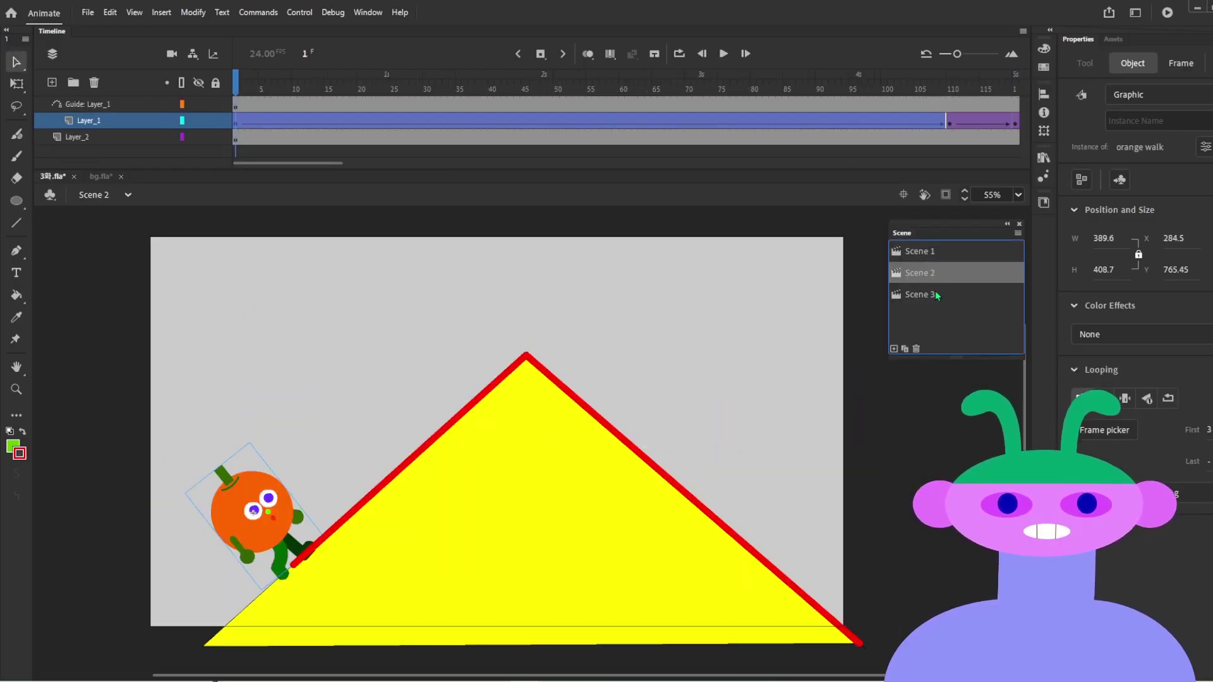
{"action": "left_click", "coordinate": [935, 293]}
{"action": "left_click", "coordinate": [933, 273]}
{"action": "left_click", "coordinate": [929, 252]}
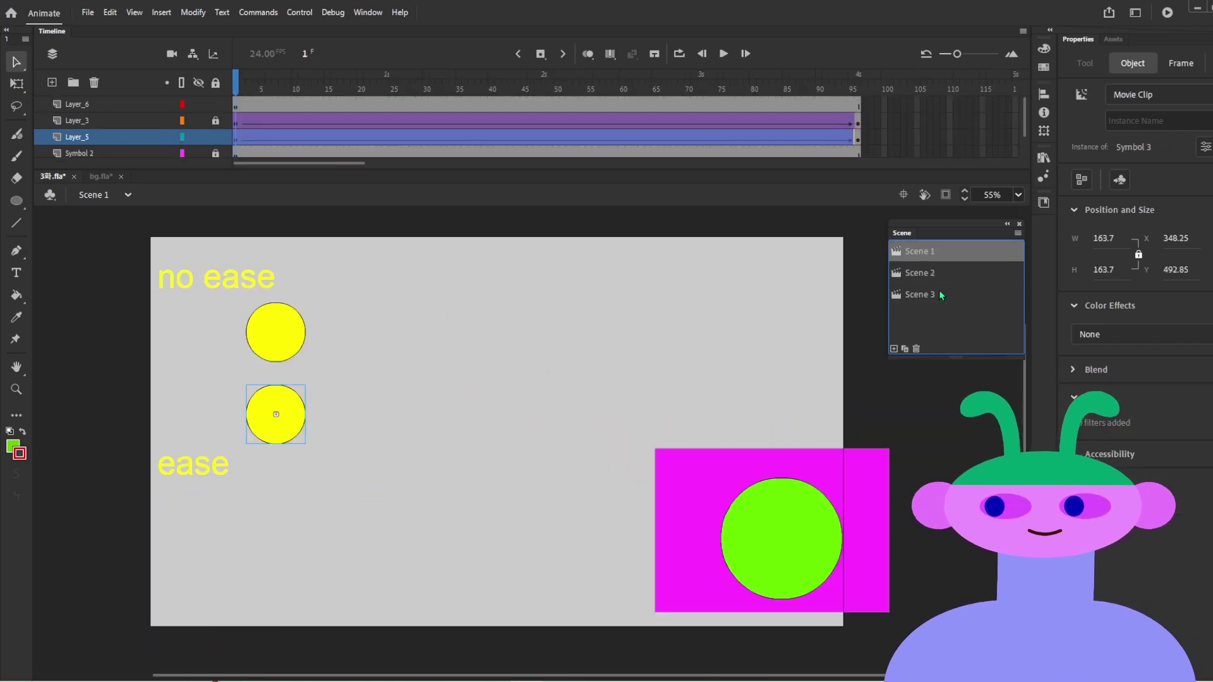
Step: Test the whole movie and then only the current Scene 1, closing each preview
{"action": "key", "text": "ctrl+Return"}
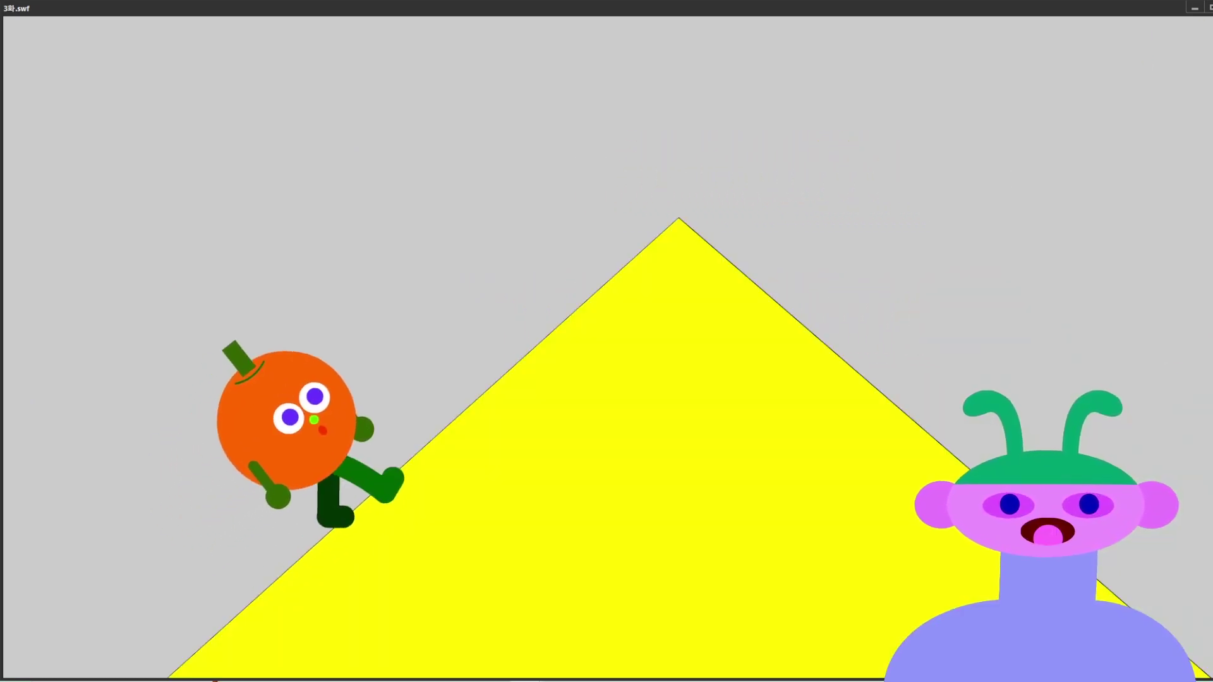
{"action": "left_click", "coordinate": [1212, 8]}
{"action": "key", "text": "ctrl+alt+Return"}
{"action": "left_click", "coordinate": [1210, 7]}
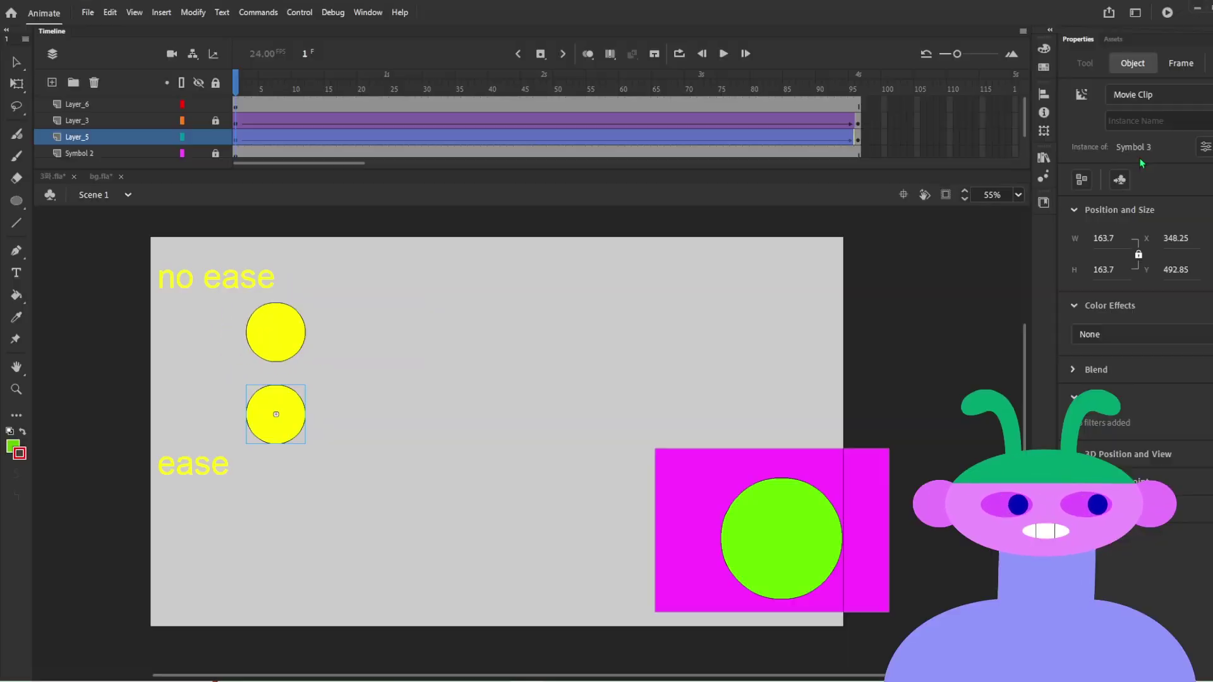
Step: Test Scene 3 on its own, close the preview and bring the Scene panel back
{"action": "left_click", "coordinate": [939, 294]}
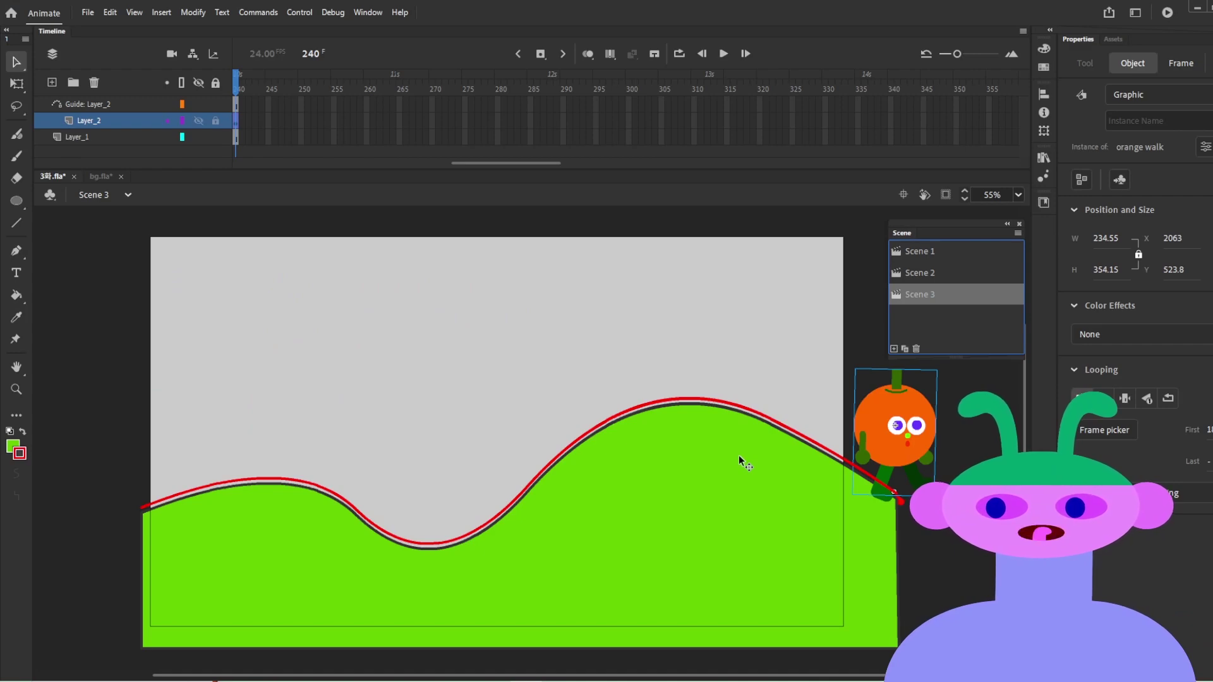
{"action": "key", "text": "ctrl+alt+Return"}
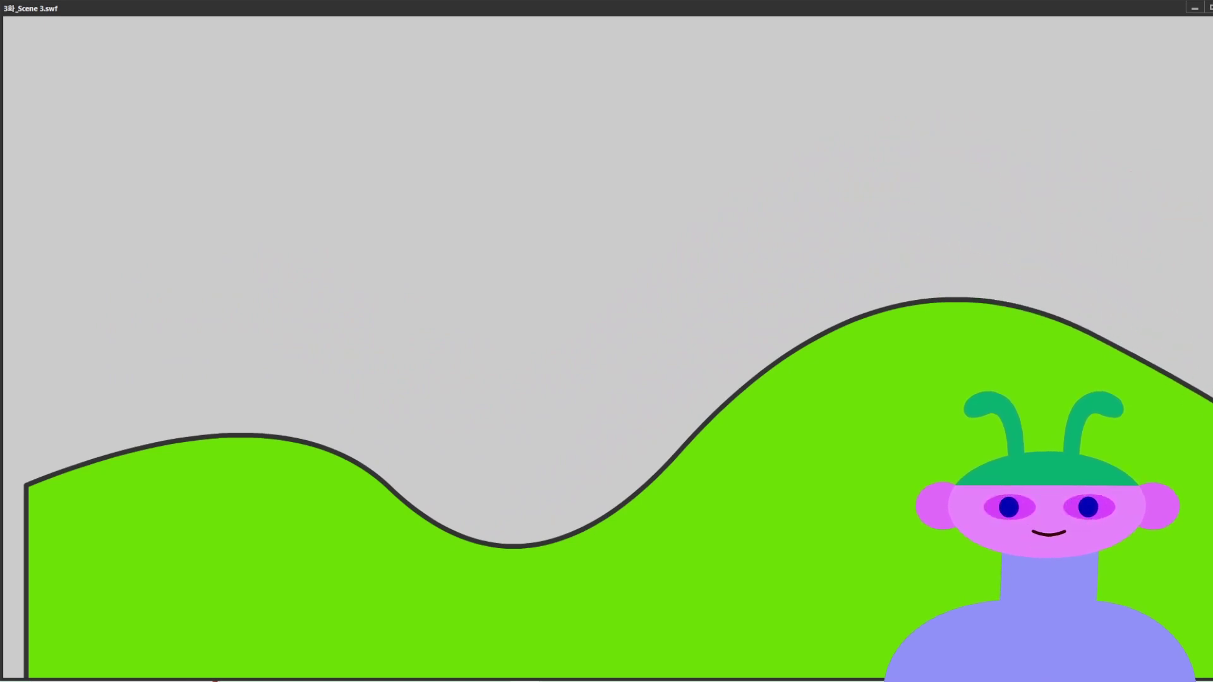
{"action": "key", "text": "ctrl+w"}
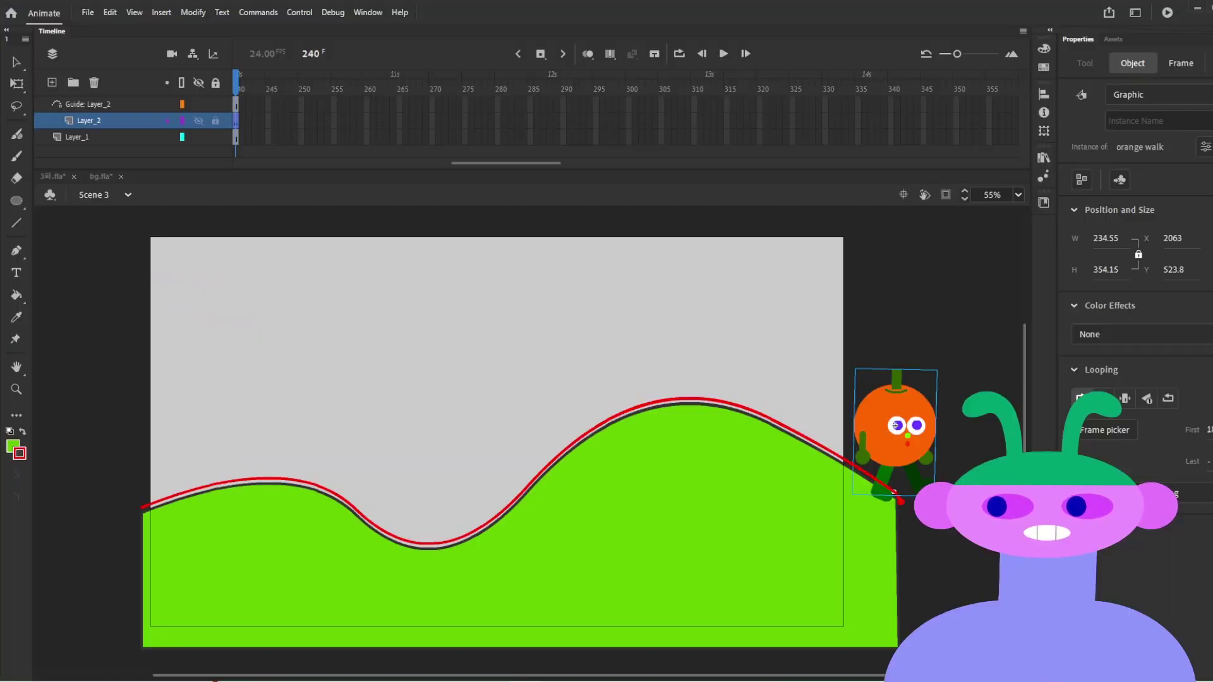
{"action": "key", "text": "shift+F2"}
Step: Remove the classic tween from Layer_2 and clear its keyframe at frame 240
{"action": "left_click_drag", "start_coordinate": [237, 88], "coordinate": [88, 101]}
{"action": "right_click", "coordinate": [281, 124]}
{"action": "left_click", "coordinate": [288, 131]}
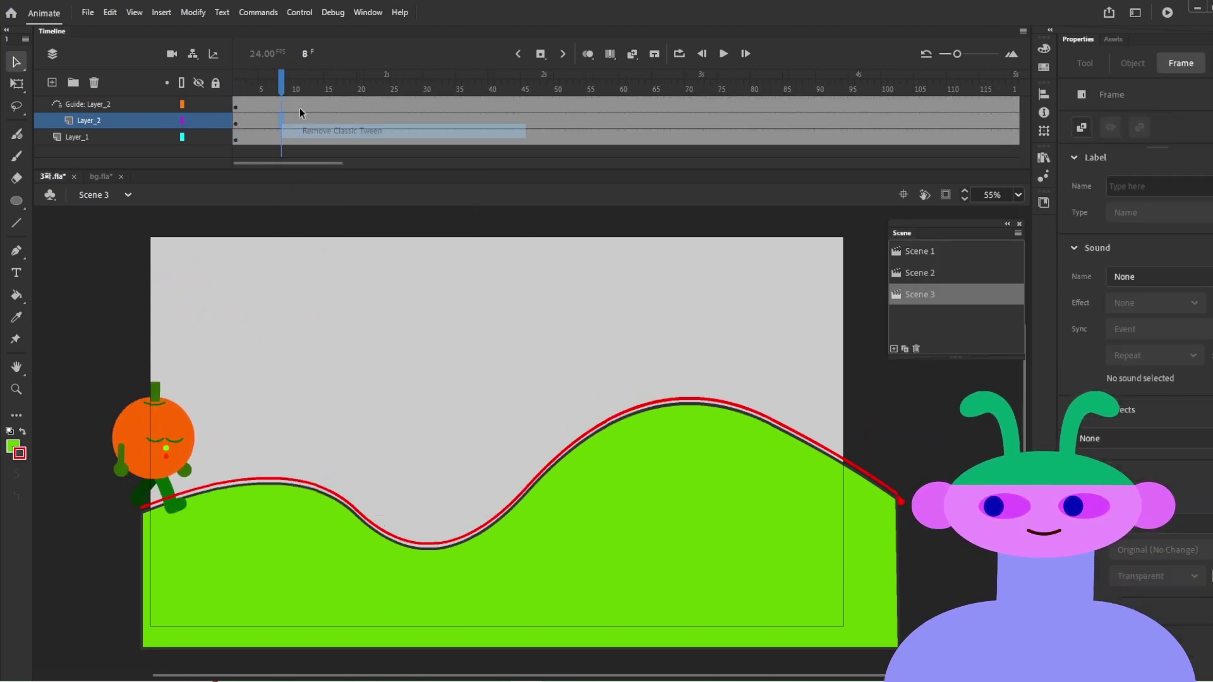
{"action": "left_click_drag", "start_coordinate": [1015, 88], "coordinate": [789, 88]}
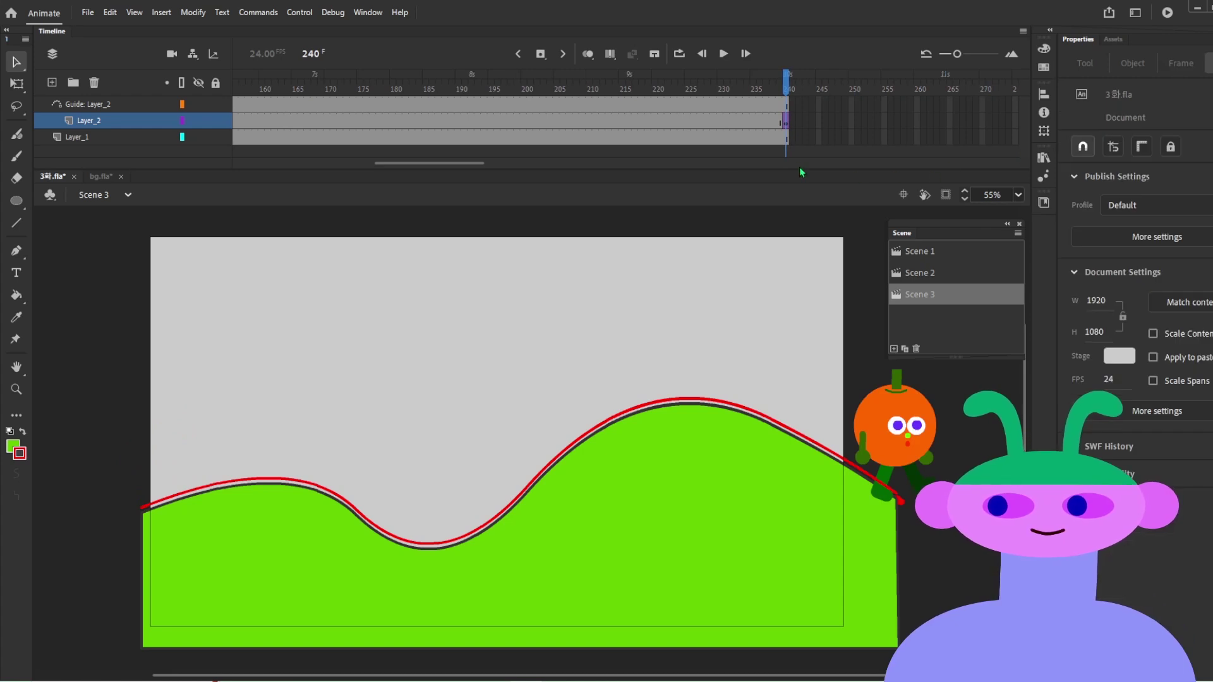
{"action": "left_click", "coordinate": [786, 127]}
{"action": "left_click", "coordinate": [167, 470]}
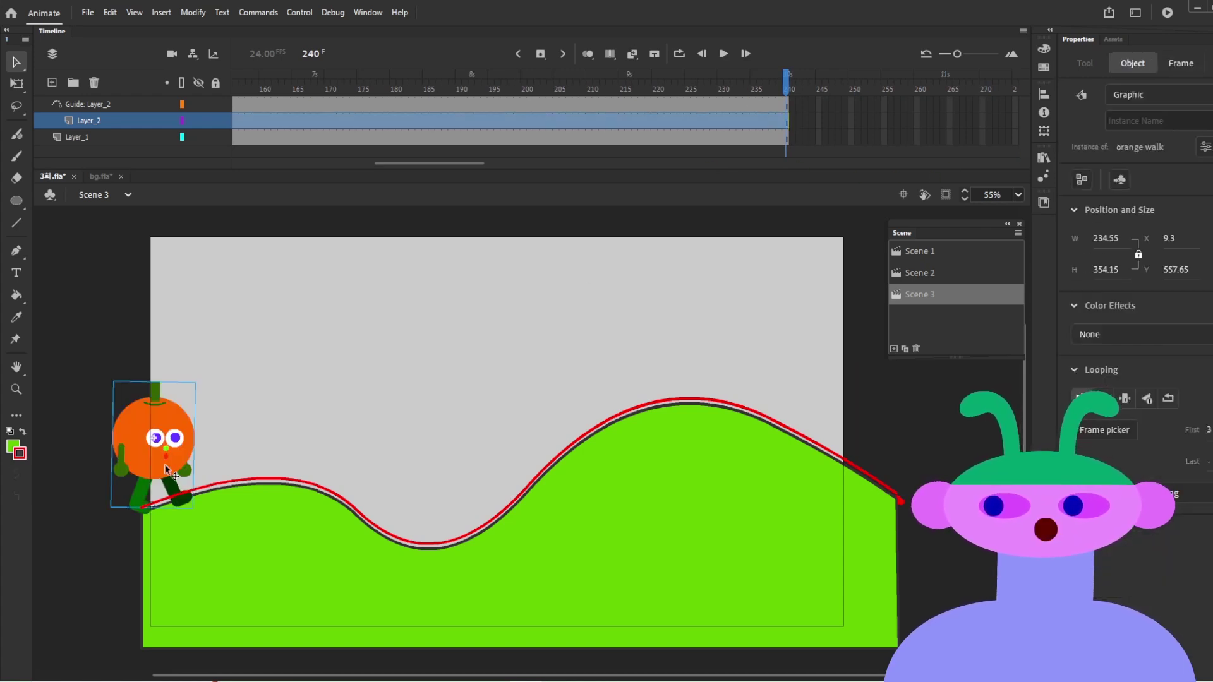
Step: Center the character's transformation point and place the character at the guide's far end in frame 240, about X 2021, Y 664
{"action": "left_click_drag", "start_coordinate": [102, 423], "coordinate": [321, 604]}
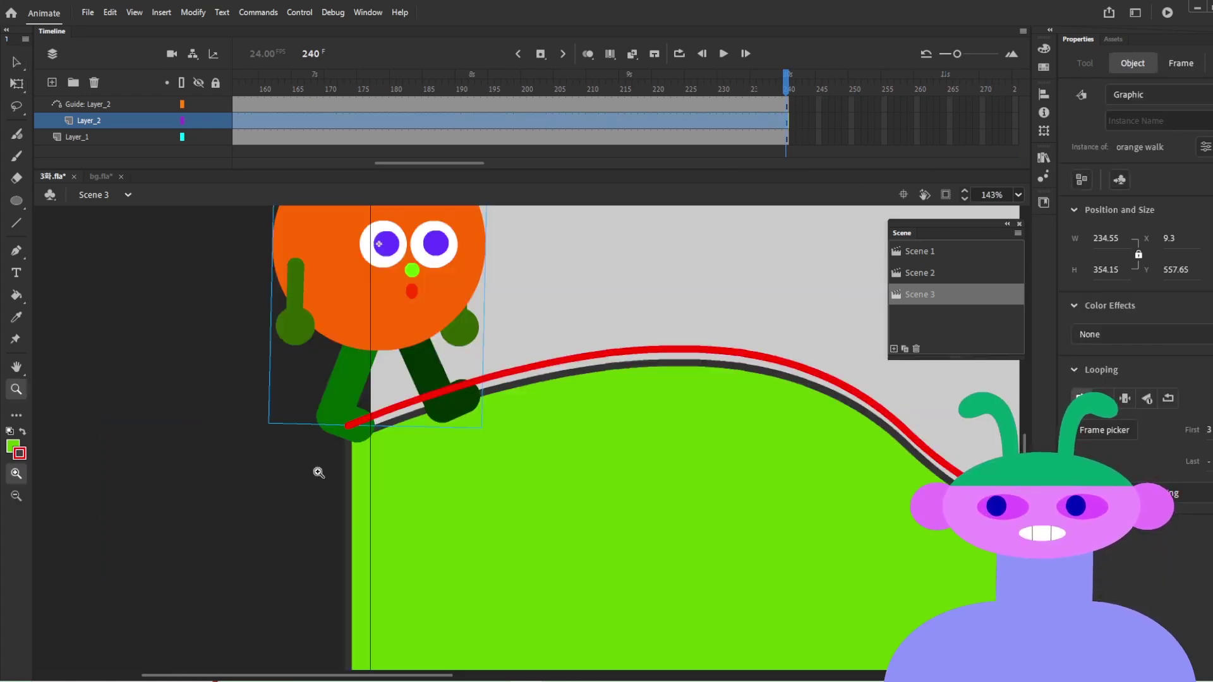
{"action": "left_click_drag", "start_coordinate": [427, 400], "coordinate": [396, 532]}
{"action": "key", "text": "q"}
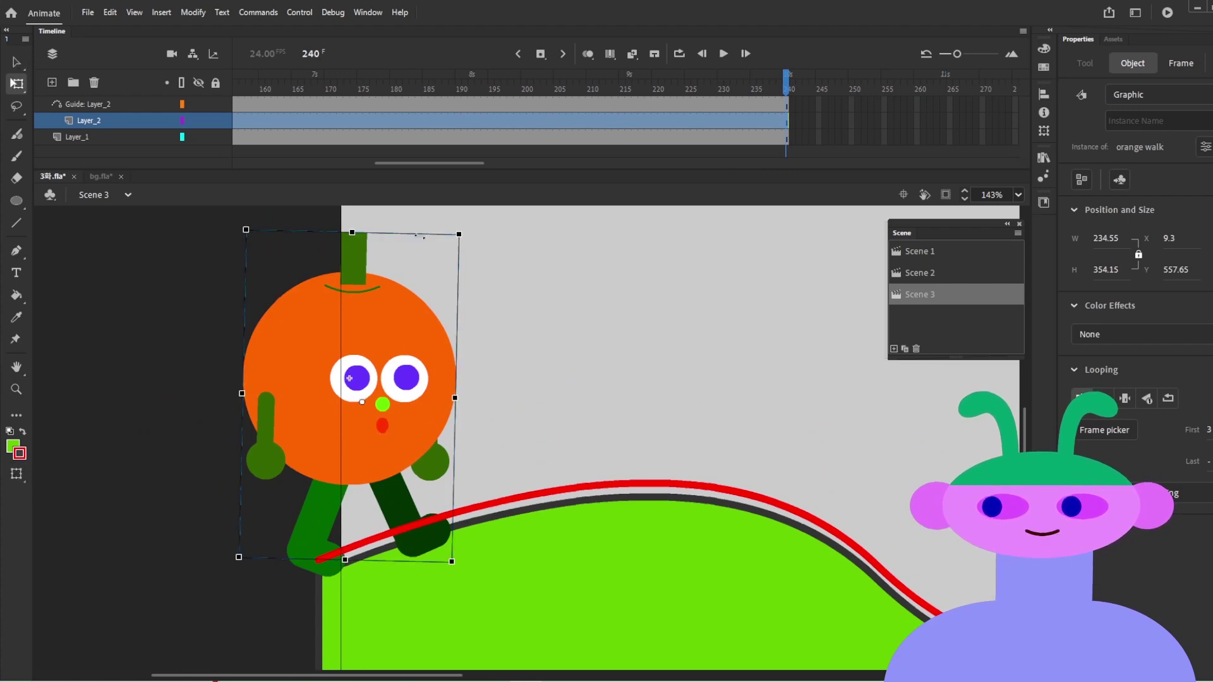
{"action": "key", "text": "v"}
{"action": "key", "text": "ctrl+2"}
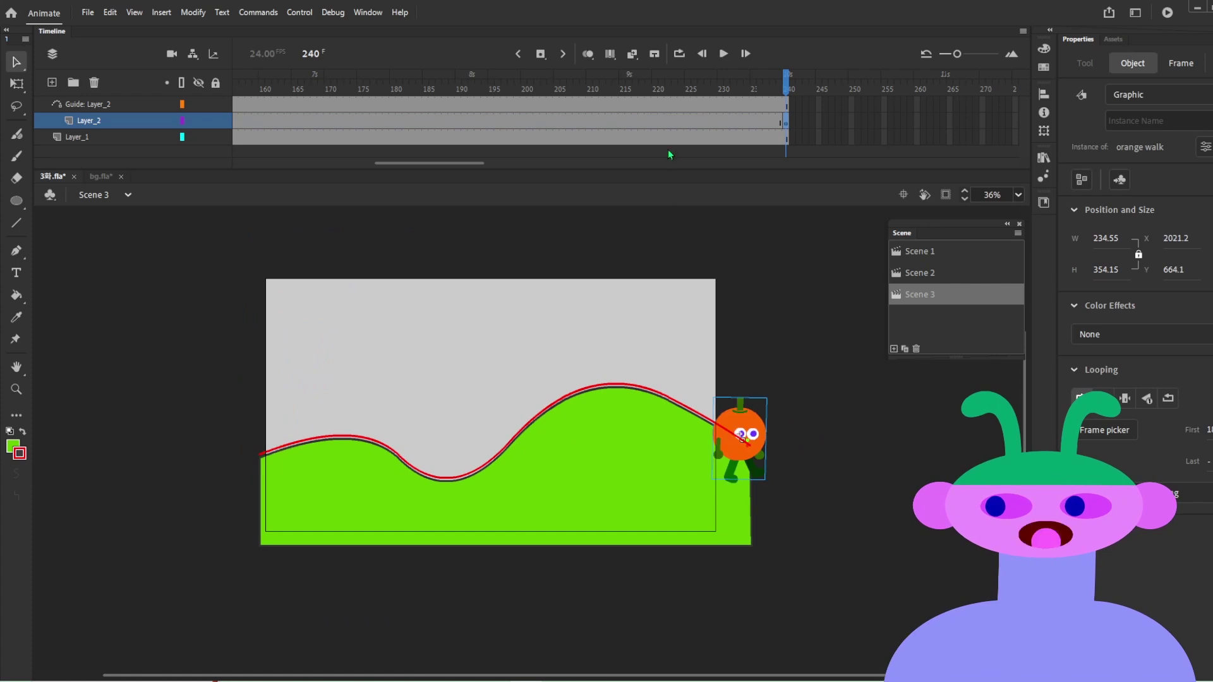
Step: Create a classic tween on Layer_2 and scrub back to frame 1
{"action": "left_click", "coordinate": [667, 120]}
{"action": "right_click", "coordinate": [667, 116]}
{"action": "right_click", "coordinate": [649, 118]}
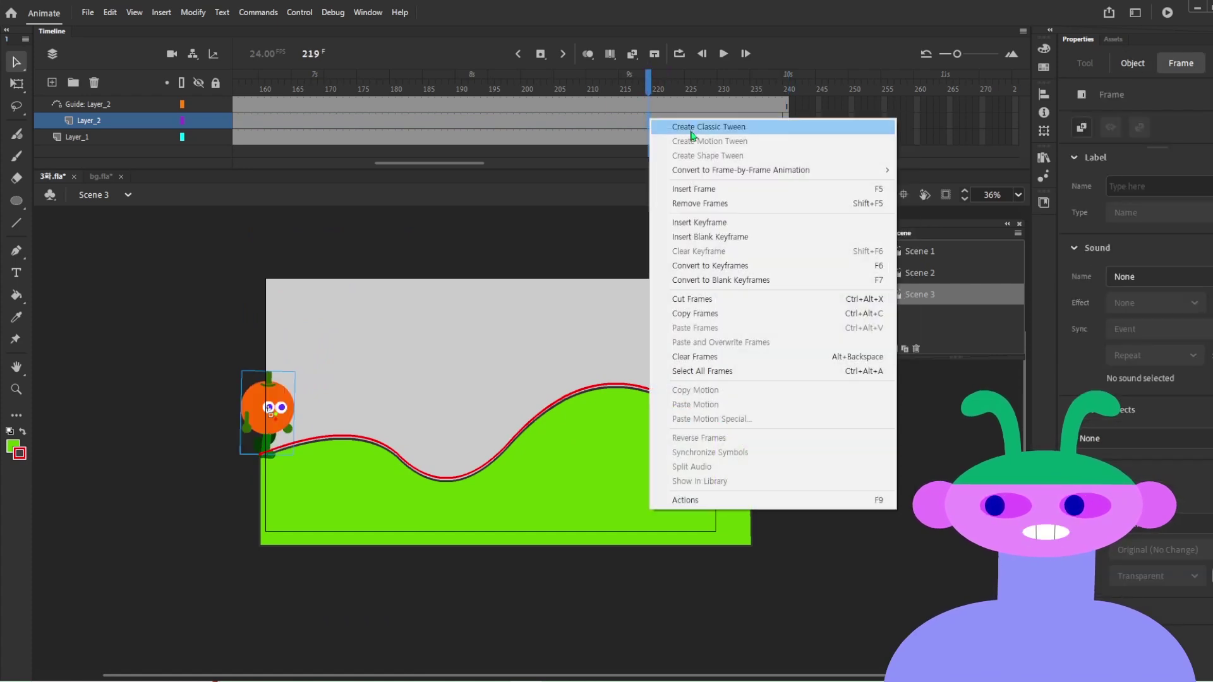
{"action": "left_click", "coordinate": [692, 135]}
{"action": "left_click_drag", "start_coordinate": [604, 78], "coordinate": [3, 332]}
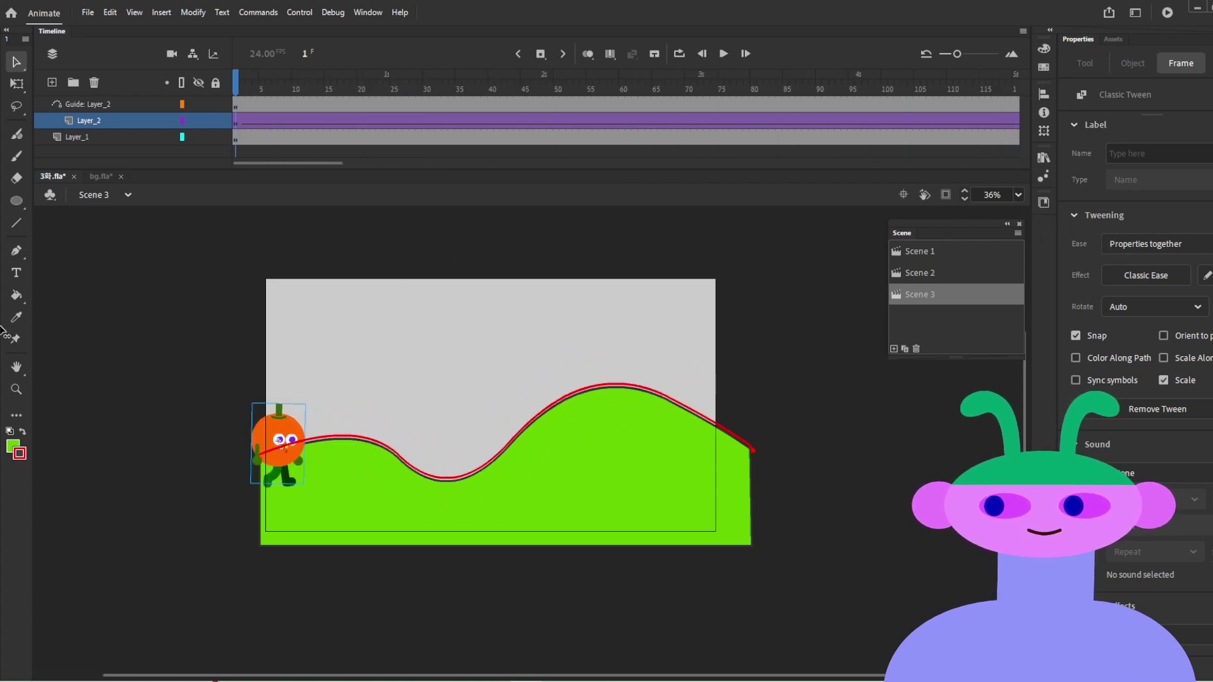
Step: Slide the character along the guide in frame 1 by its centered transformation point, leaving it near the first crest at about X 382
{"action": "left_click", "coordinate": [279, 442]}
{"action": "key", "text": "z"}
{"action": "left_click", "coordinate": [279, 455]}
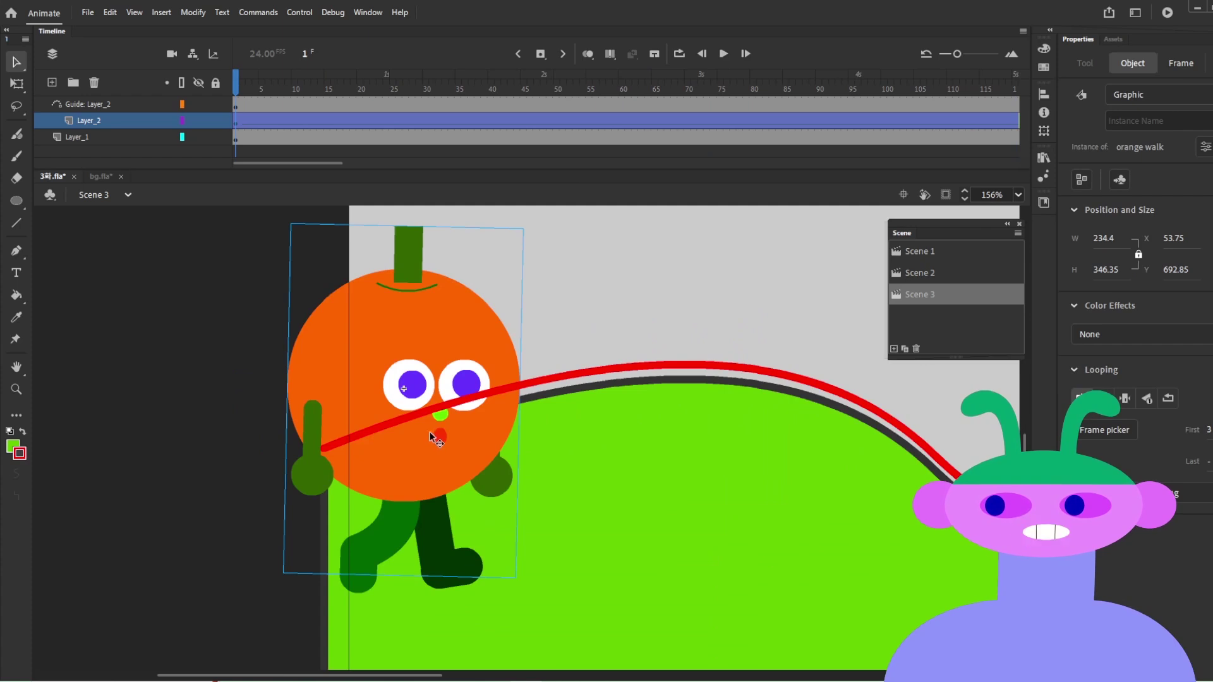
{"action": "key", "text": "q"}
{"action": "left_click_drag", "start_coordinate": [421, 421], "coordinate": [335, 460]}
{"action": "key", "text": "ctrl+z"}
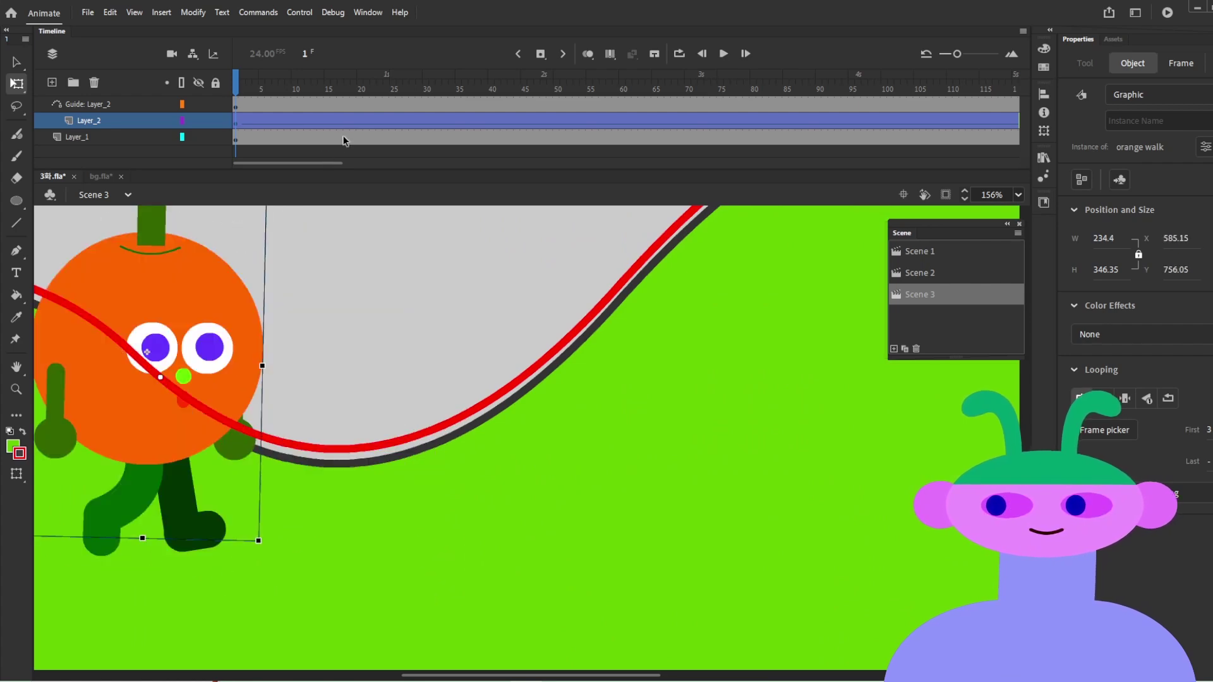
{"action": "key", "text": "ctrl+z"}
{"action": "left_click_drag", "start_coordinate": [335, 93], "coordinate": [137, 100]}
{"action": "key", "text": "z"}
{"action": "left_click", "coordinate": [107, 343], "text": "alt"}
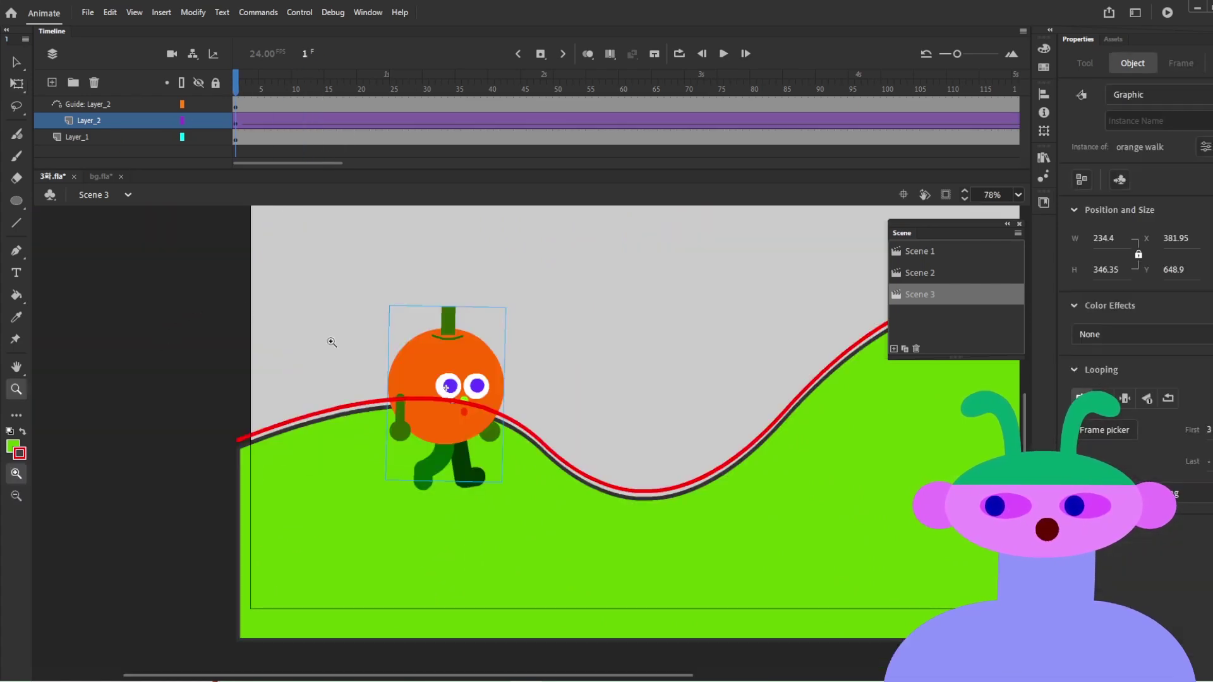
{"action": "left_click", "coordinate": [466, 390]}
{"action": "left_click_drag", "start_coordinate": [453, 446], "coordinate": [492, 441]}
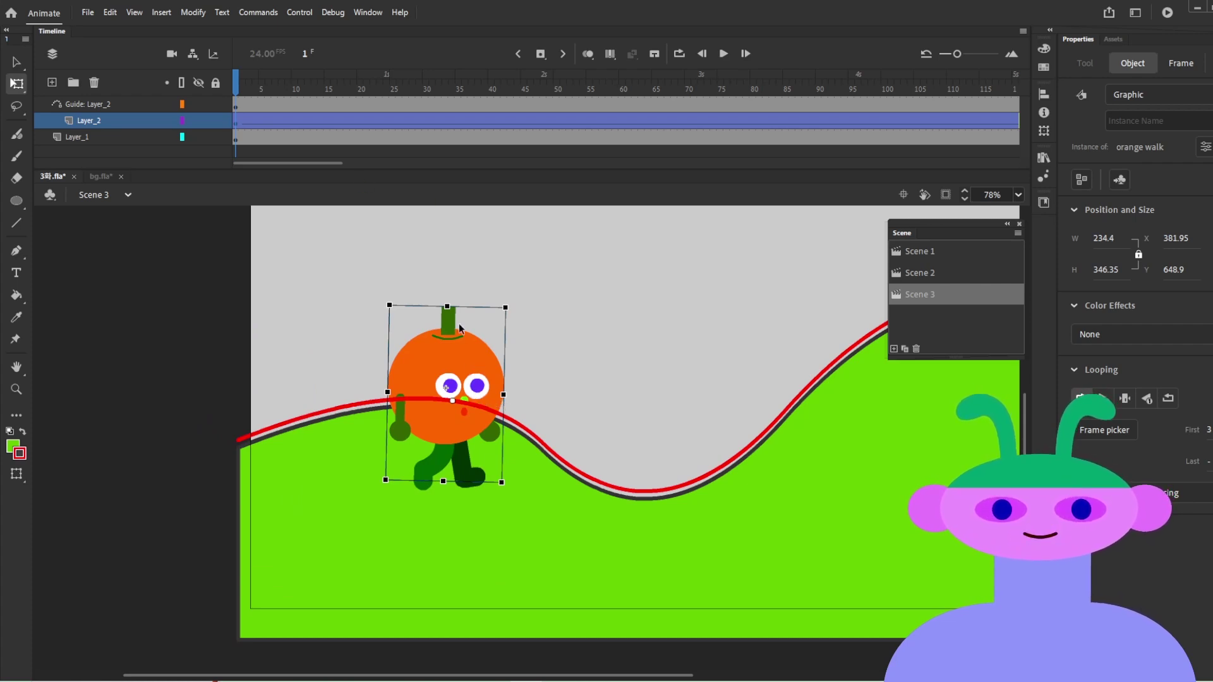
Step: Remove the classic tween and the frame 240 keyframe from Layer_2 and delete its motion guide layer
{"action": "right_click", "coordinate": [416, 128]}
{"action": "left_click", "coordinate": [442, 137]}
{"action": "left_click_drag", "start_coordinate": [396, 89], "coordinate": [922, 125]}
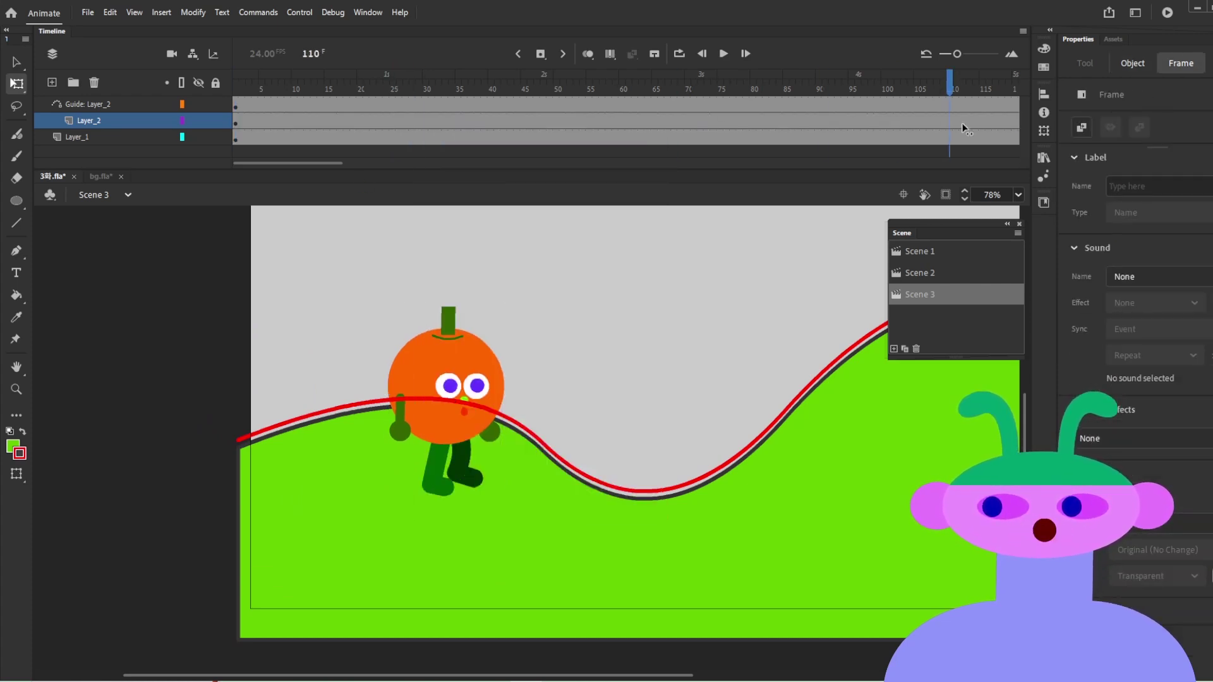
{"action": "left_click_drag", "start_coordinate": [1057, 132], "coordinate": [1058, 133]}
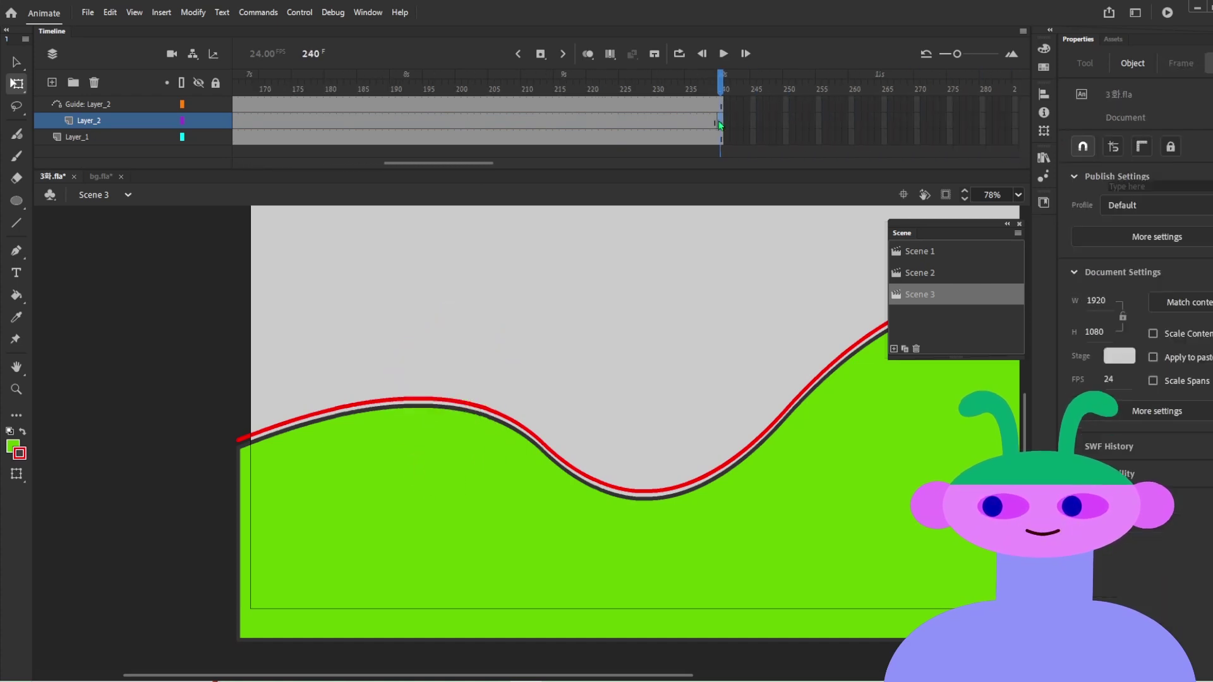
{"action": "left_click", "coordinate": [718, 120]}
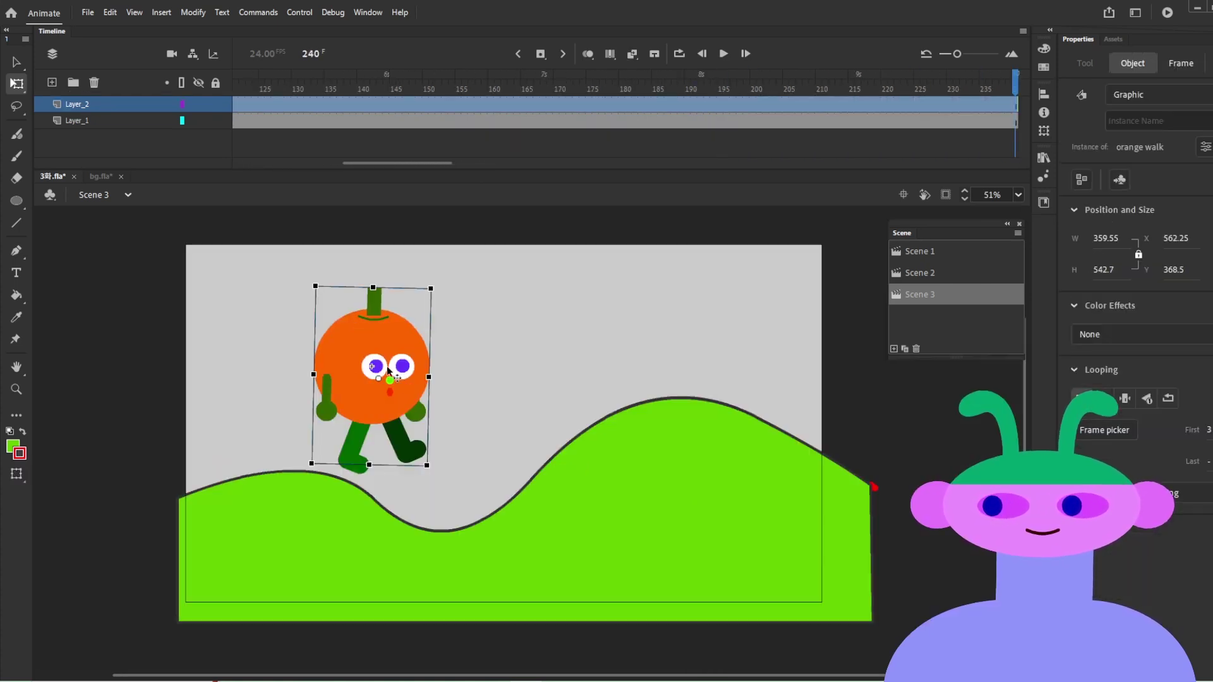
Step: Move the character across to about X 1003 in a frame 240 keyframe and shift its transformation point down toward the feet
{"action": "left_click_drag", "start_coordinate": [611, 92], "coordinate": [890, 108]}
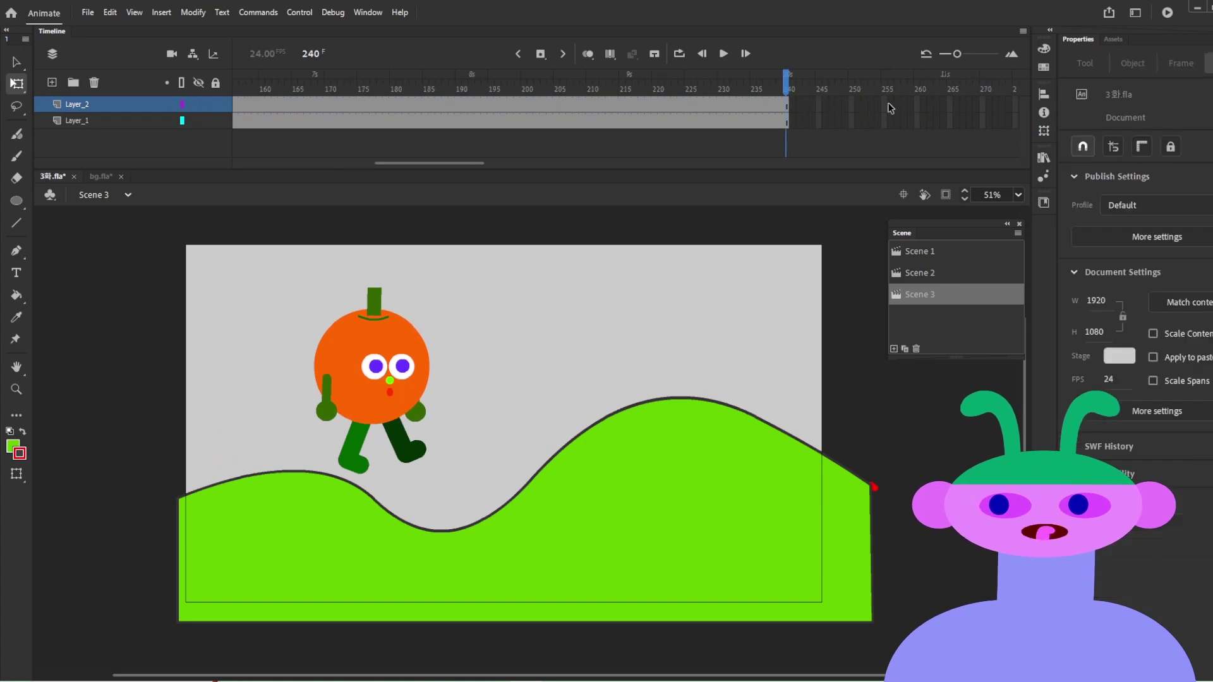
{"action": "left_click", "coordinate": [788, 104]}
{"action": "left_click_drag", "start_coordinate": [404, 353], "coordinate": [534, 382]}
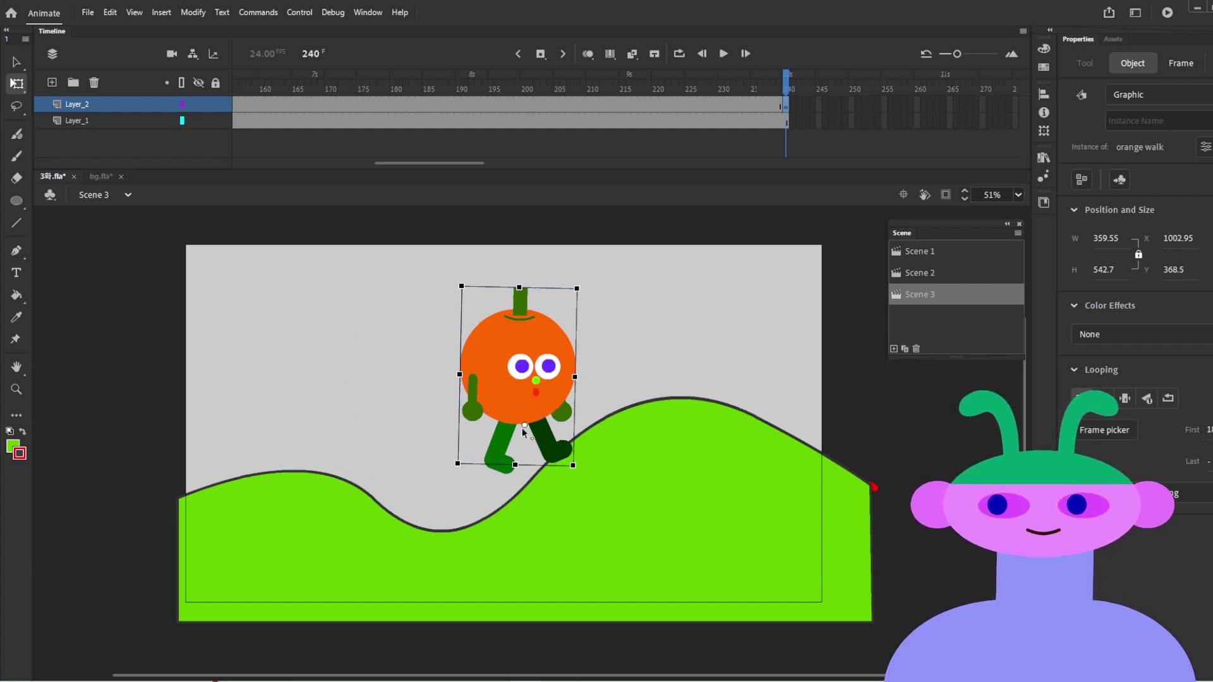
{"action": "left_click_drag", "start_coordinate": [523, 479], "coordinate": [525, 463]}
Step: Create a classic tween between Layer_2's two keyframes and play it from the start
{"action": "left_click_drag", "start_coordinate": [712, 94], "coordinate": [818, 113]}
{"action": "right_click", "coordinate": [715, 108]}
{"action": "left_click", "coordinate": [750, 118]}
{"action": "left_click_drag", "start_coordinate": [714, 90], "coordinate": [64, 163]}
{"action": "key", "text": "Return"}
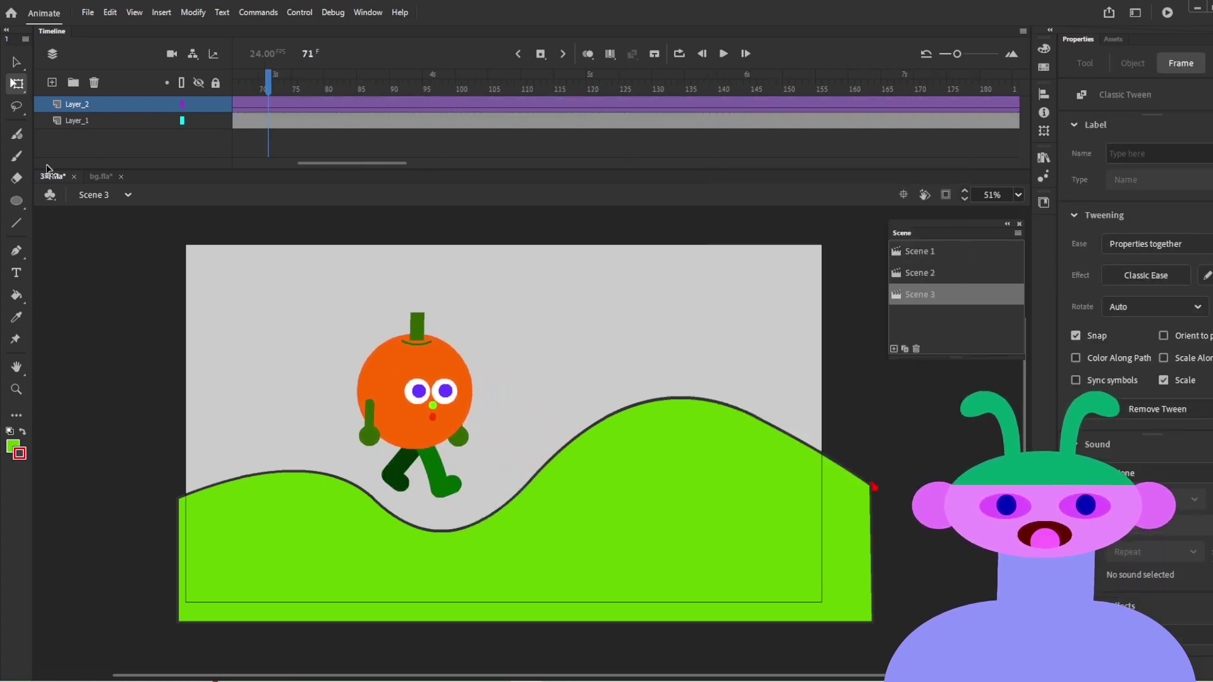
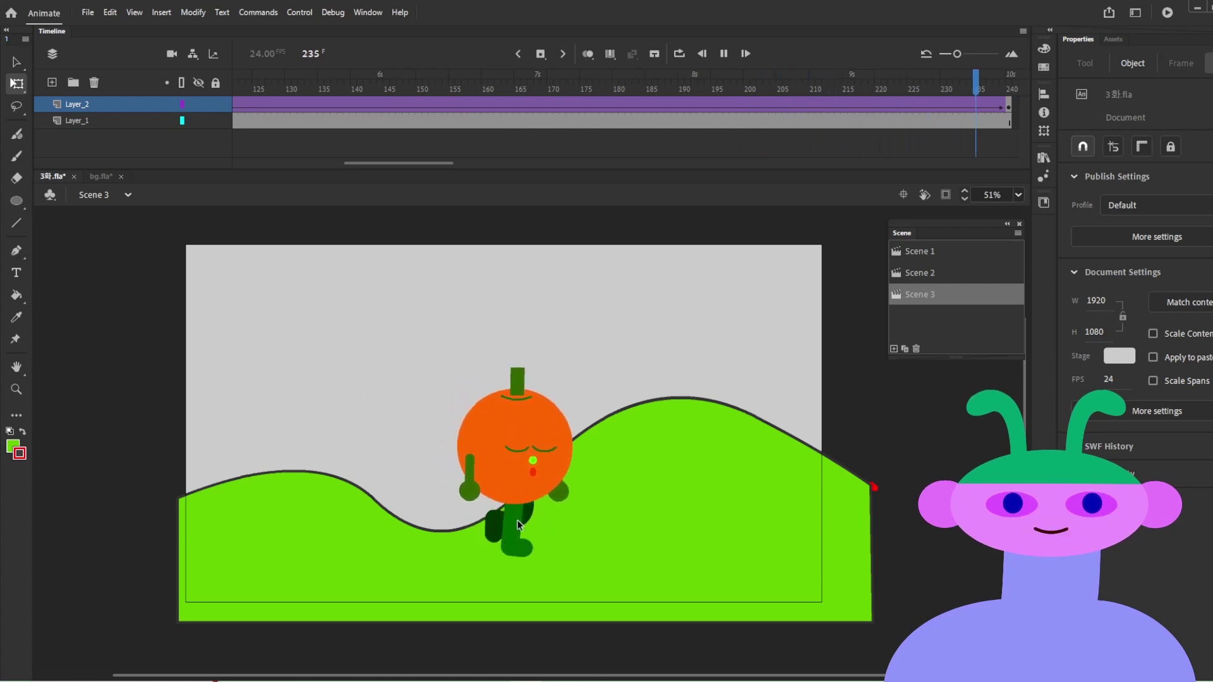
Step: Remove the tween with the shifted transformation point from Layer_2 and clear the keyframe at frame 240
{"action": "left_click_drag", "start_coordinate": [964, 82], "coordinate": [618, 140]}
{"action": "right_click", "coordinate": [629, 105]}
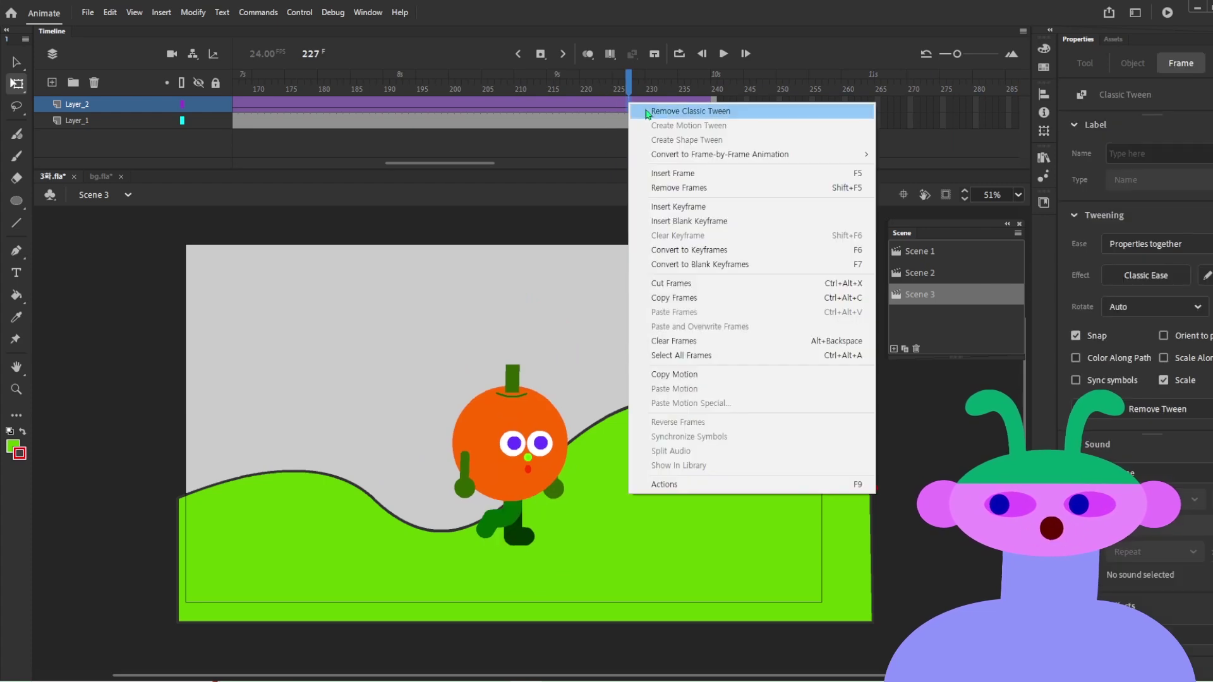
{"action": "left_click", "coordinate": [651, 113]}
{"action": "left_click", "coordinate": [715, 107]}
{"action": "key", "text": "shift+F6"}
Step: Try moving the character sideways in Layer_2's frame 240, undo the move and reselect that frame
{"action": "left_click_drag", "start_coordinate": [394, 383], "coordinate": [501, 378]}
{"action": "key", "text": "ctrl+z"}
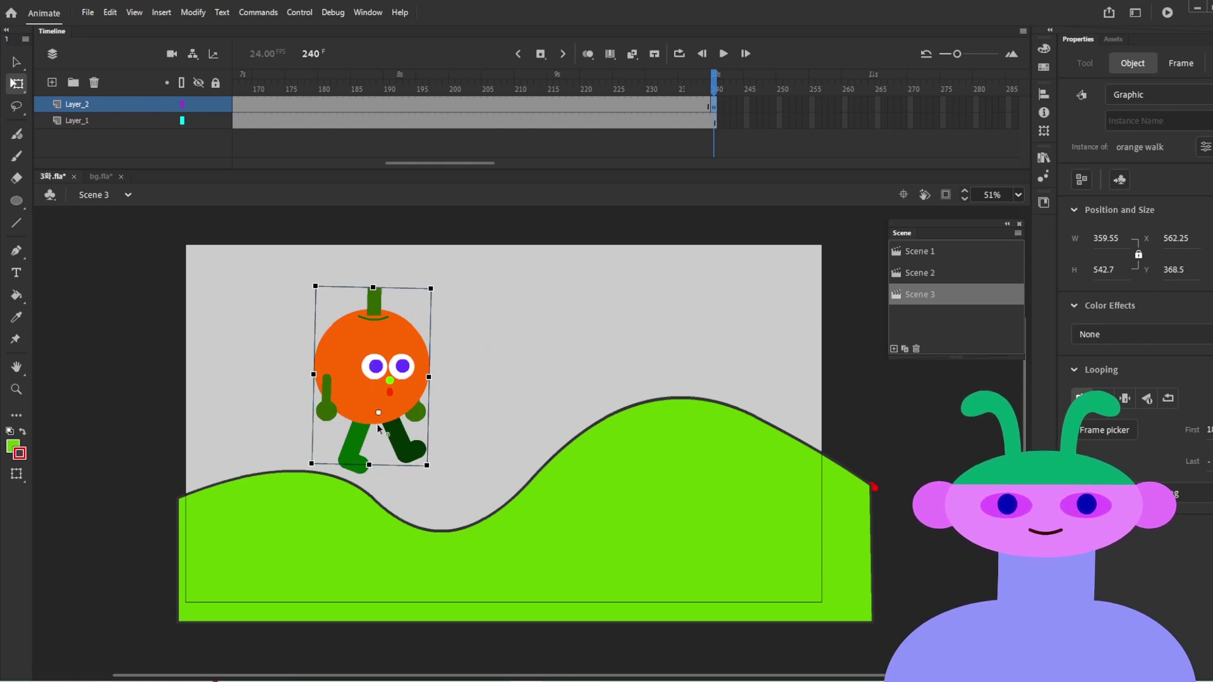
{"action": "left_click", "coordinate": [711, 105]}
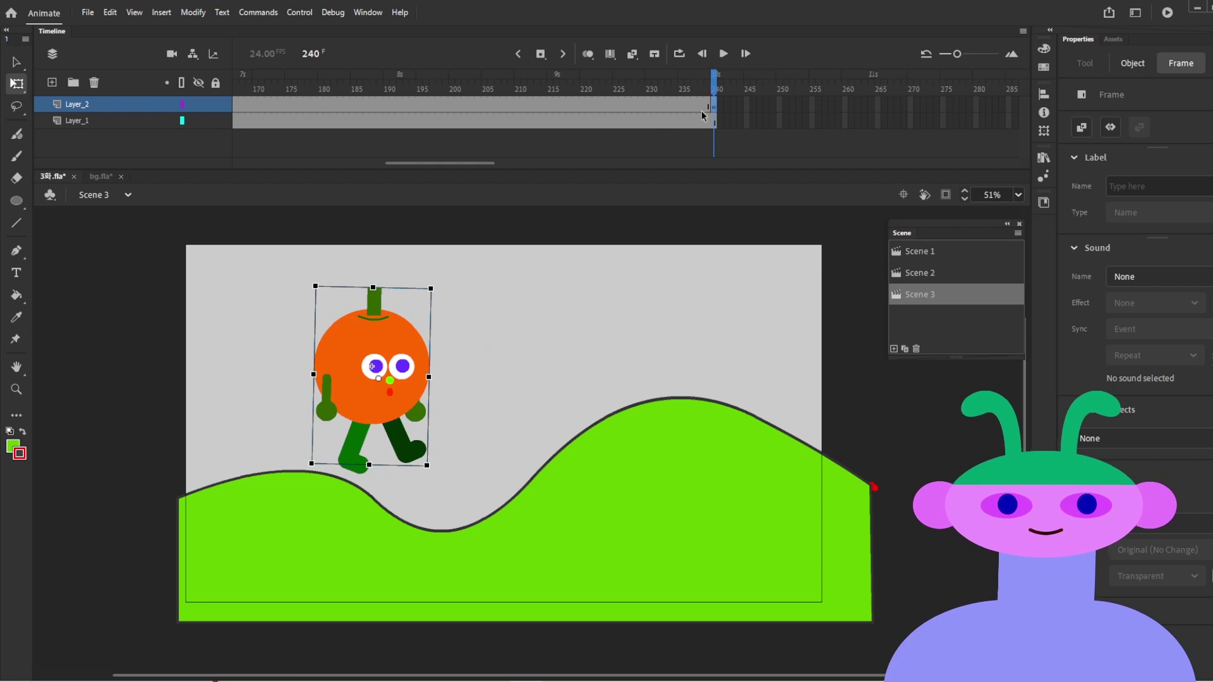
Step: Move the character with its feet-level transformation point sideways in Layer_2's frame 240 and preview a classic tween to it
{"action": "left_click", "coordinate": [388, 385]}
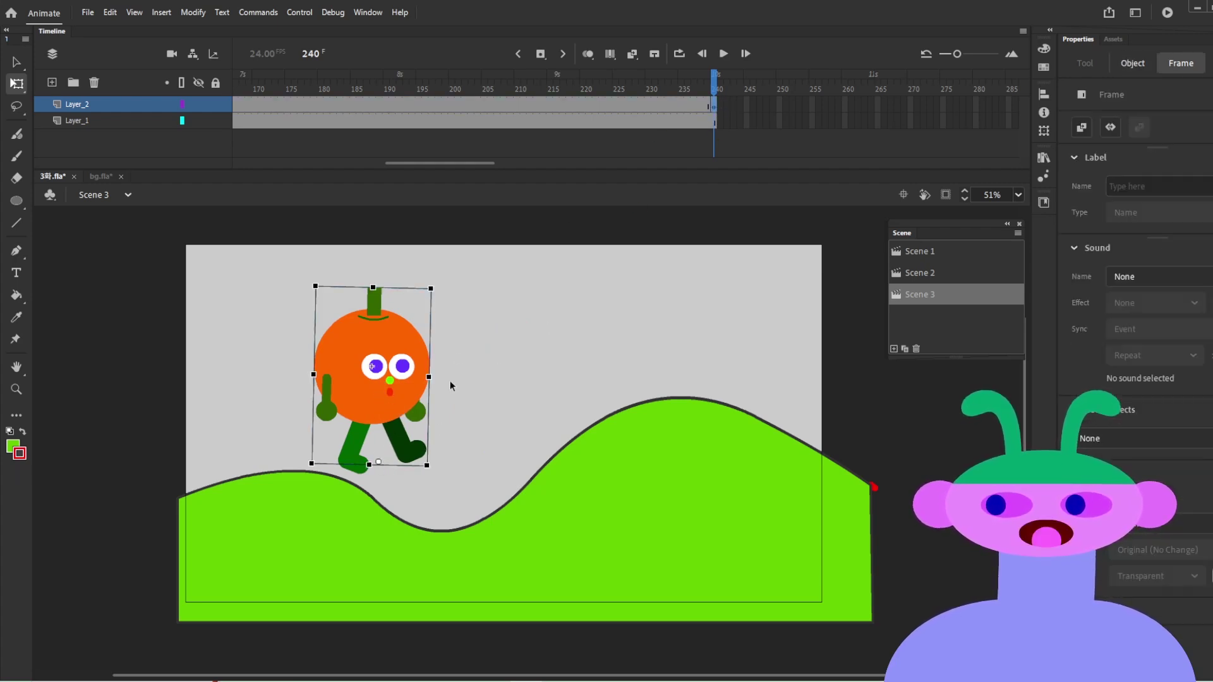
{"action": "left_click_drag", "start_coordinate": [411, 378], "coordinate": [550, 378]}
{"action": "right_click", "coordinate": [606, 106]}
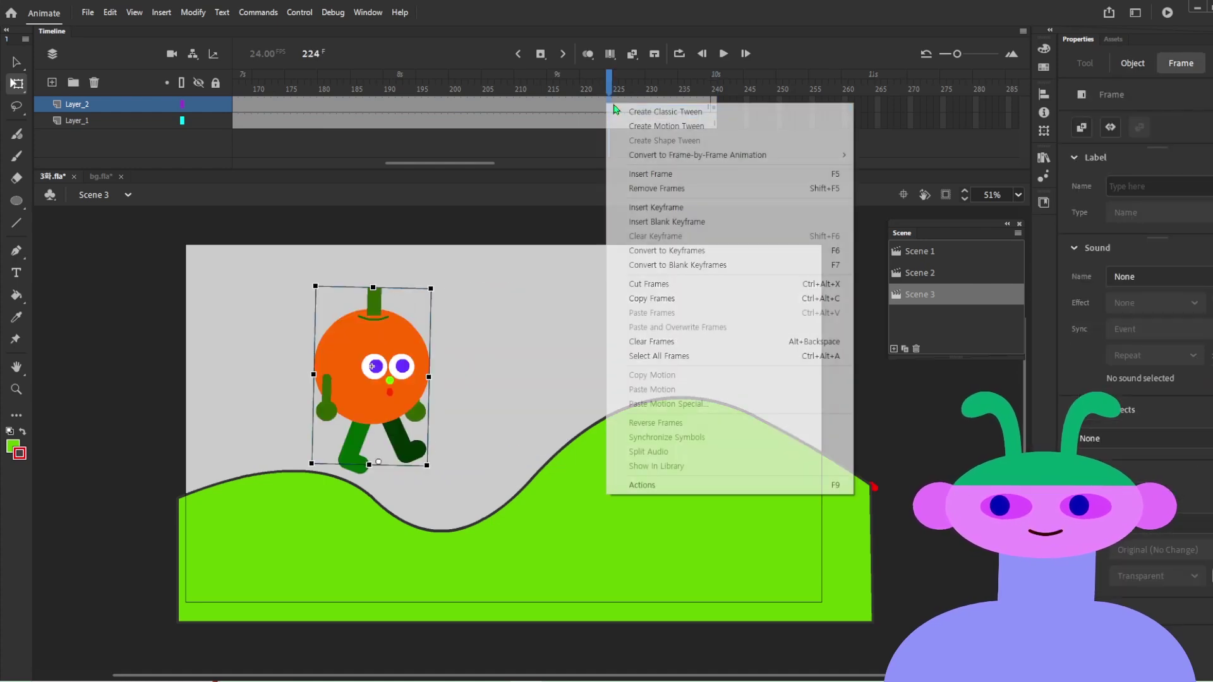
{"action": "left_click", "coordinate": [625, 112]}
{"action": "left_click_drag", "start_coordinate": [611, 82], "coordinate": [7, 193]}
{"action": "left_click", "coordinate": [371, 366]}
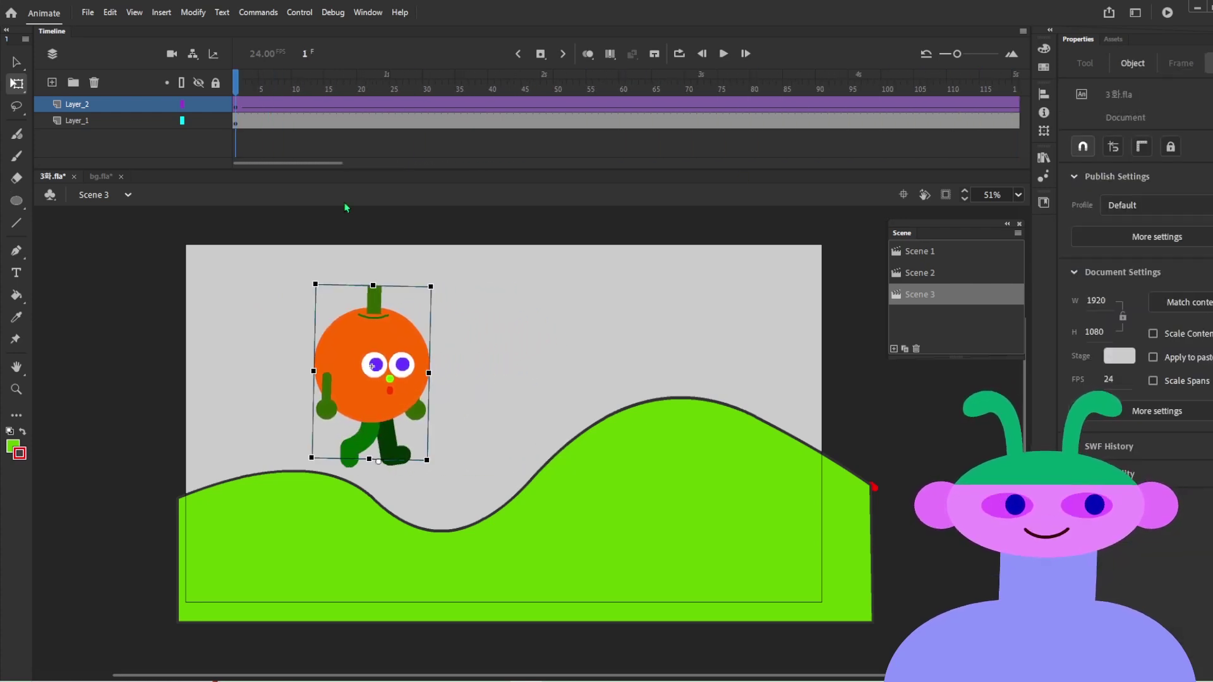
{"action": "left_click_drag", "start_coordinate": [329, 101], "coordinate": [389, 90]}
Step: Remove the classic tween from Layer_2, try moving the character across the stage in frame 1 and undo that move
{"action": "right_click", "coordinate": [540, 105]}
{"action": "left_click", "coordinate": [556, 104]}
{"action": "left_click", "coordinate": [237, 110]}
{"action": "left_click", "coordinate": [381, 376]}
{"action": "left_click_drag", "start_coordinate": [377, 392], "coordinate": [612, 387]}
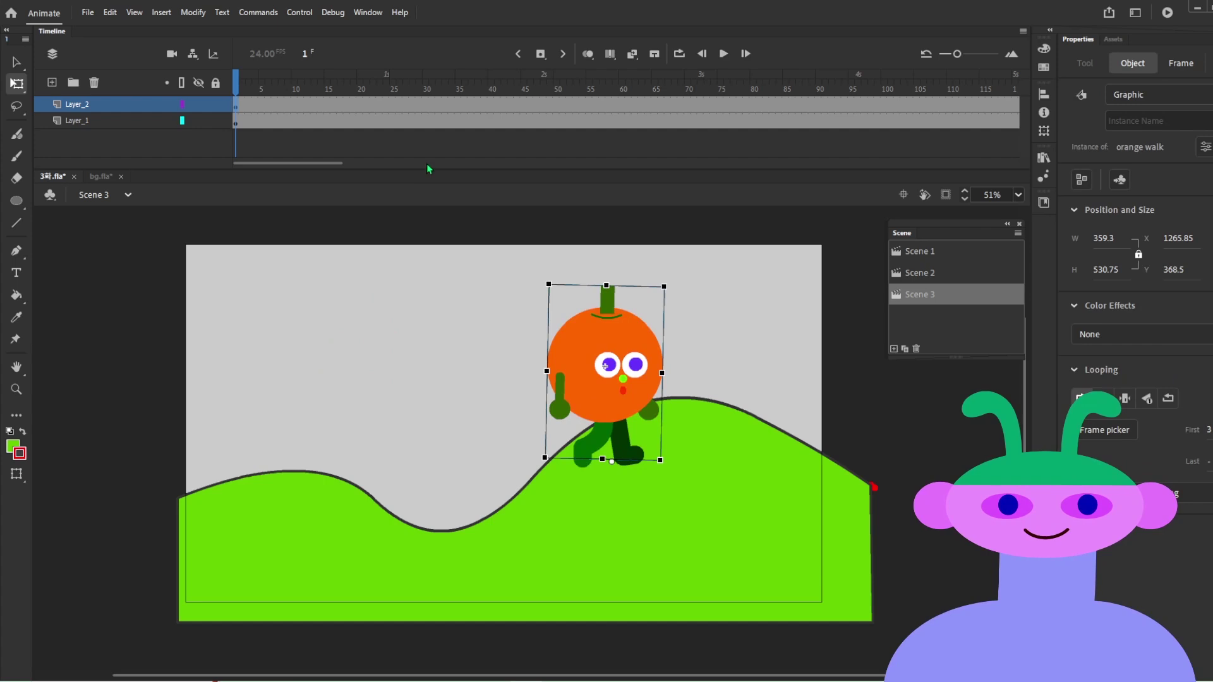
{"action": "key", "text": "ctrl+z"}
Step: Insert a keyframe at frame 73 of Layer_2 and delete the hill layer, Layer_1
{"action": "left_click", "coordinate": [703, 104]}
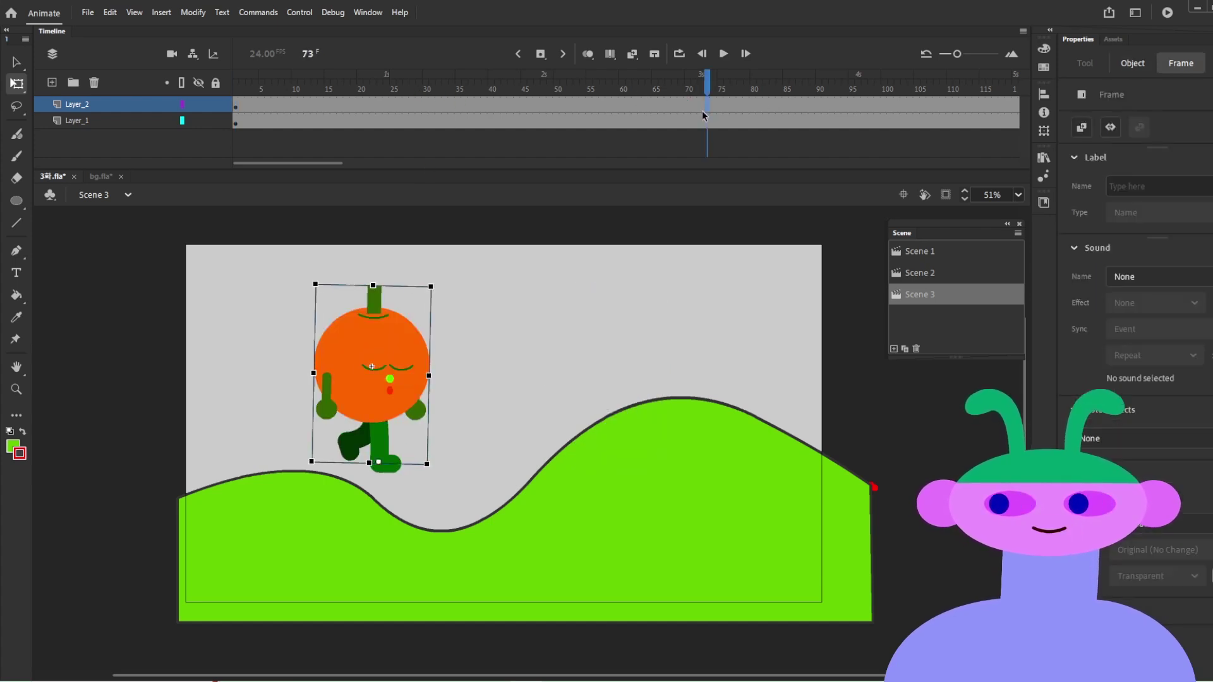
{"action": "left_click", "coordinate": [88, 121]}
{"action": "left_click", "coordinate": [95, 83]}
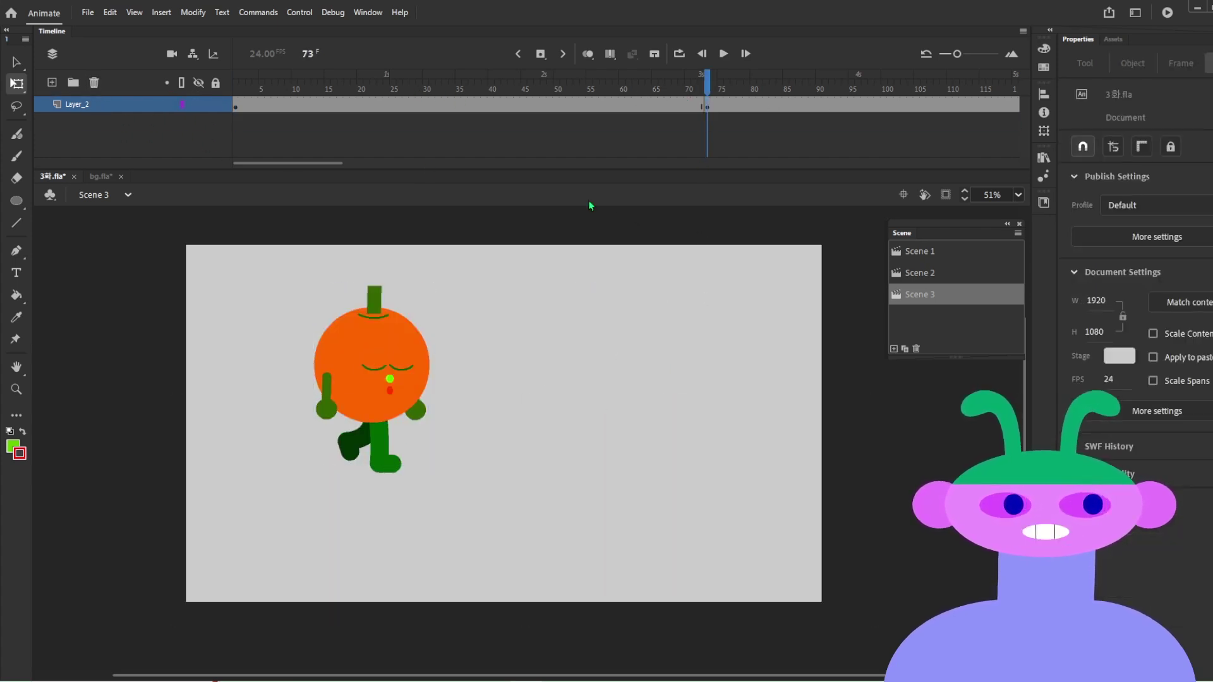
Step: Move the character to about X 1230 in Layer_2's frame 73 and flip it horizontally
{"action": "left_click_drag", "start_coordinate": [396, 352], "coordinate": [617, 353]}
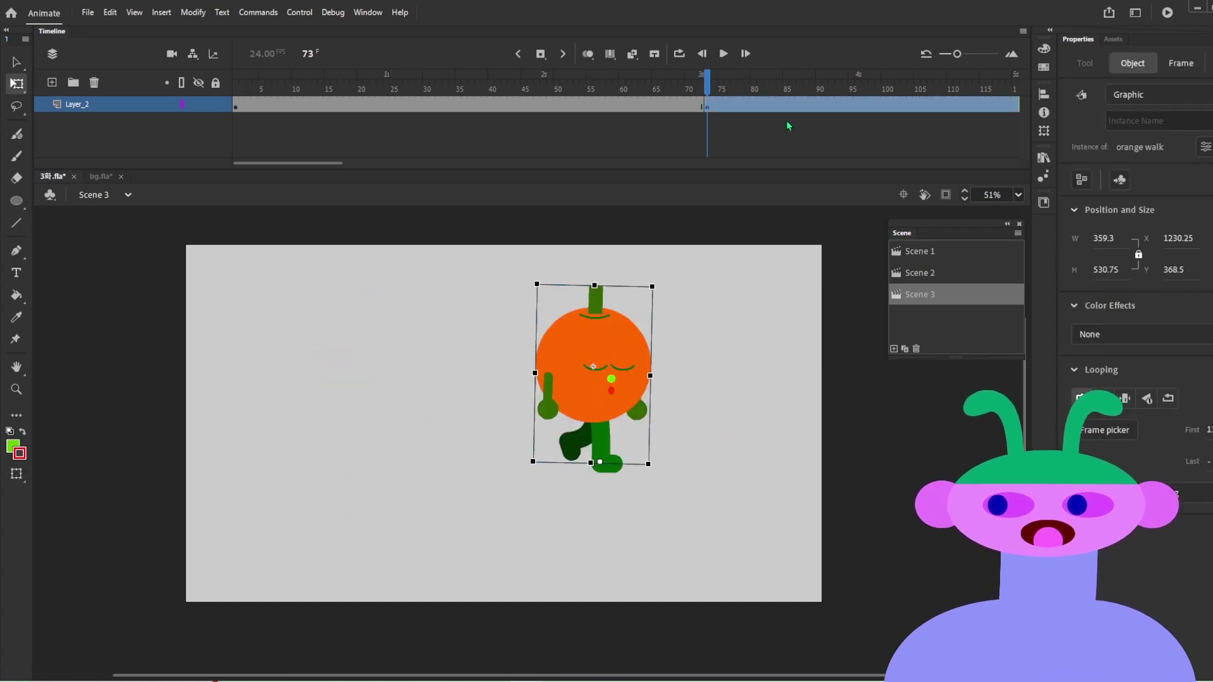
{"action": "scroll", "coordinate": [741, 87], "scroll_direction": "right", "scroll_amount": 5}
{"action": "left_click", "coordinate": [544, 105]}
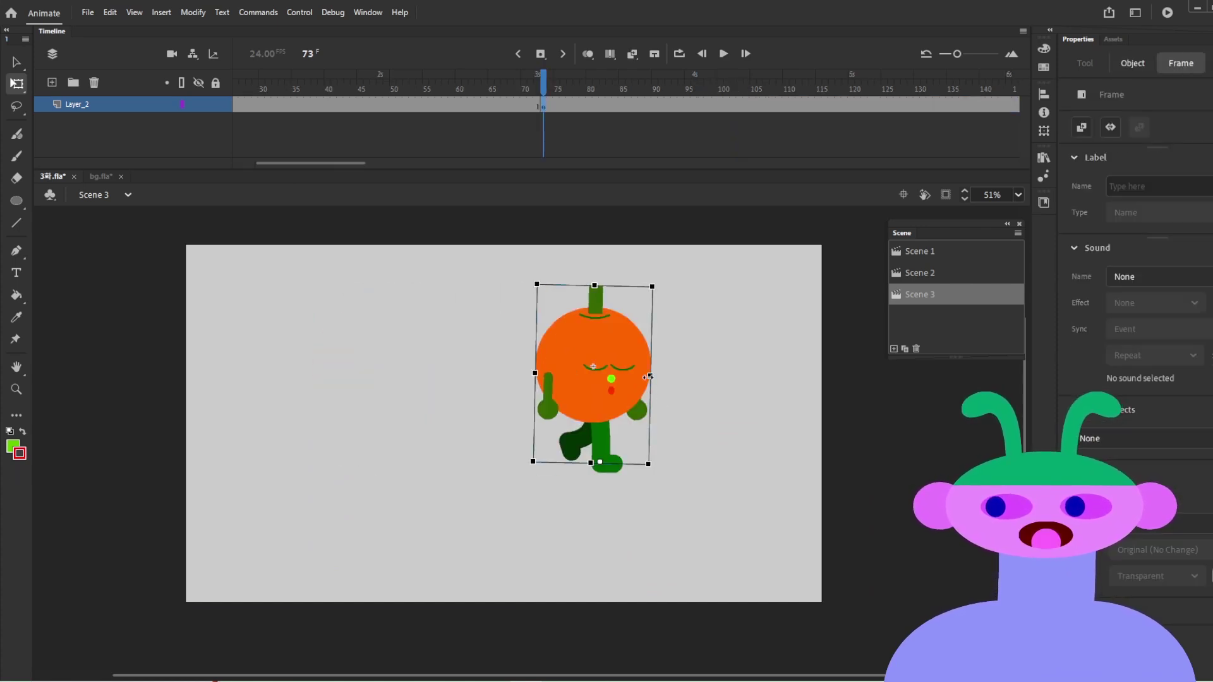
{"action": "right_click", "coordinate": [649, 377]}
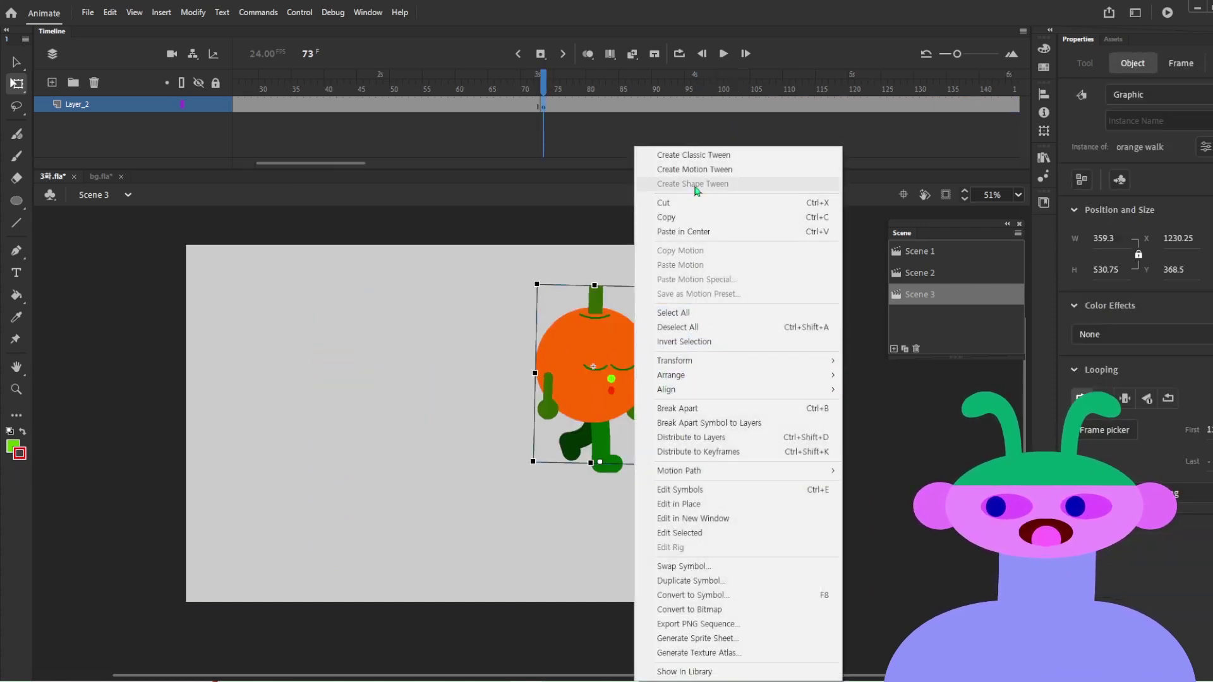
{"action": "mouse_move", "coordinate": [733, 361]}
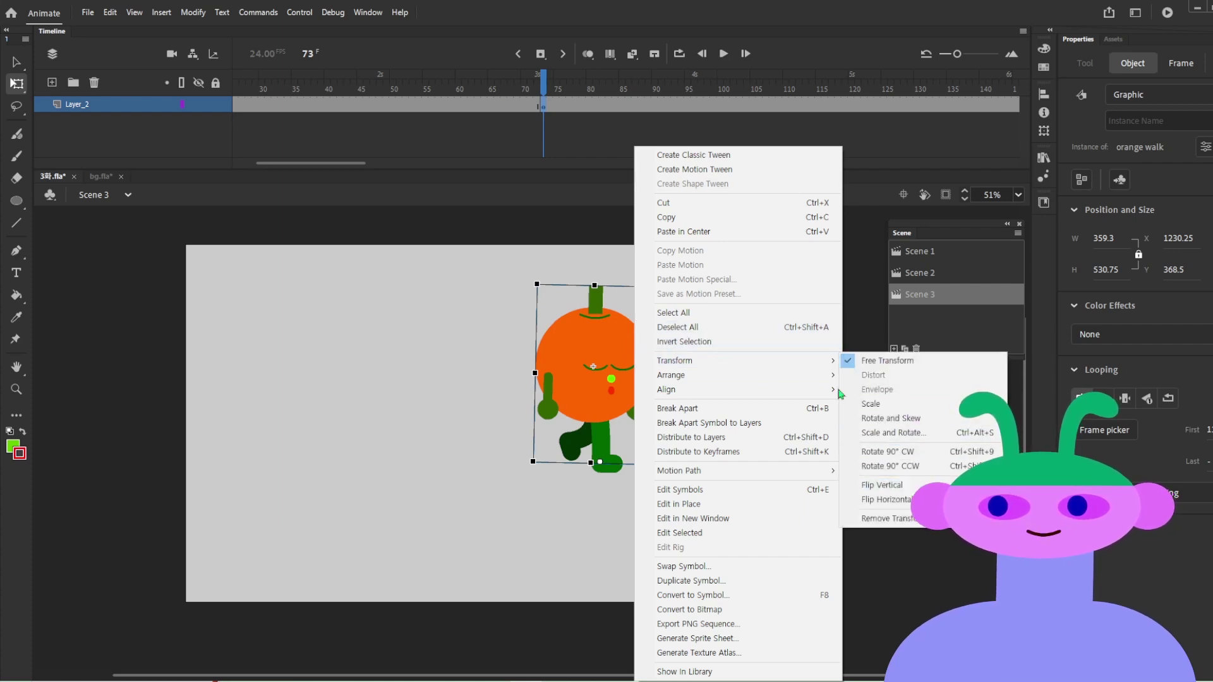
{"action": "left_click", "coordinate": [888, 500]}
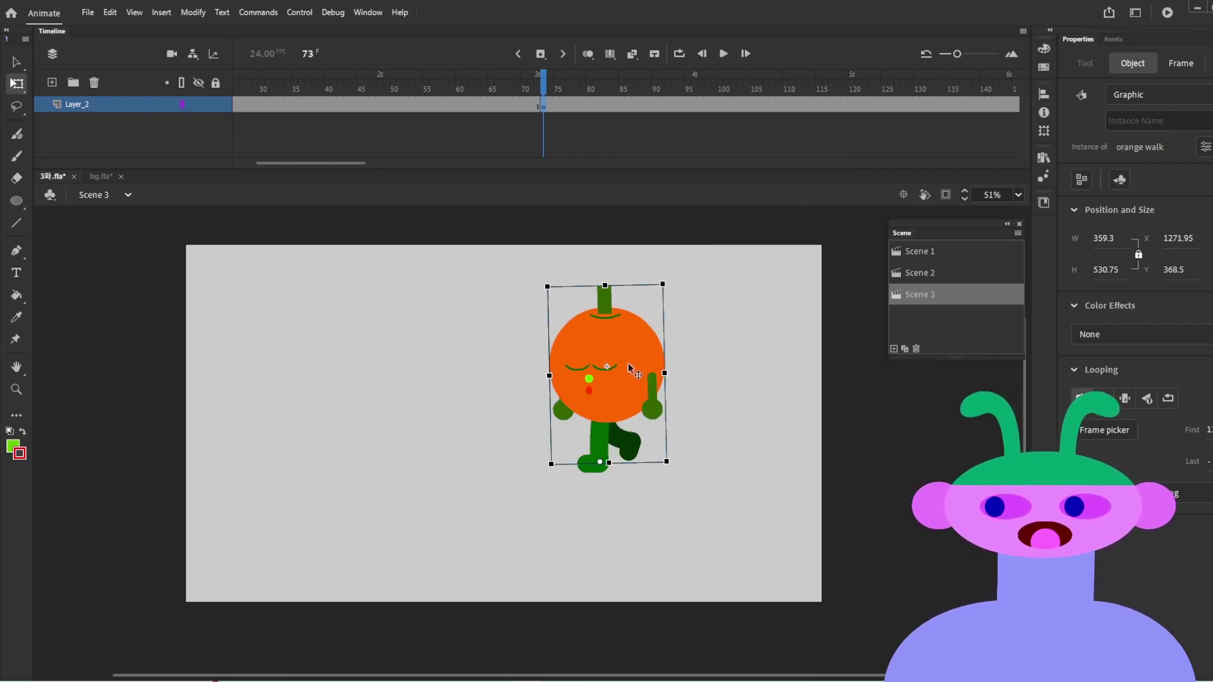
Step: Move the left-facing character back across to the stage's left side in Layer_2's frame 240 keyframe
{"action": "left_click_drag", "start_coordinate": [557, 94], "coordinate": [599, 102]}
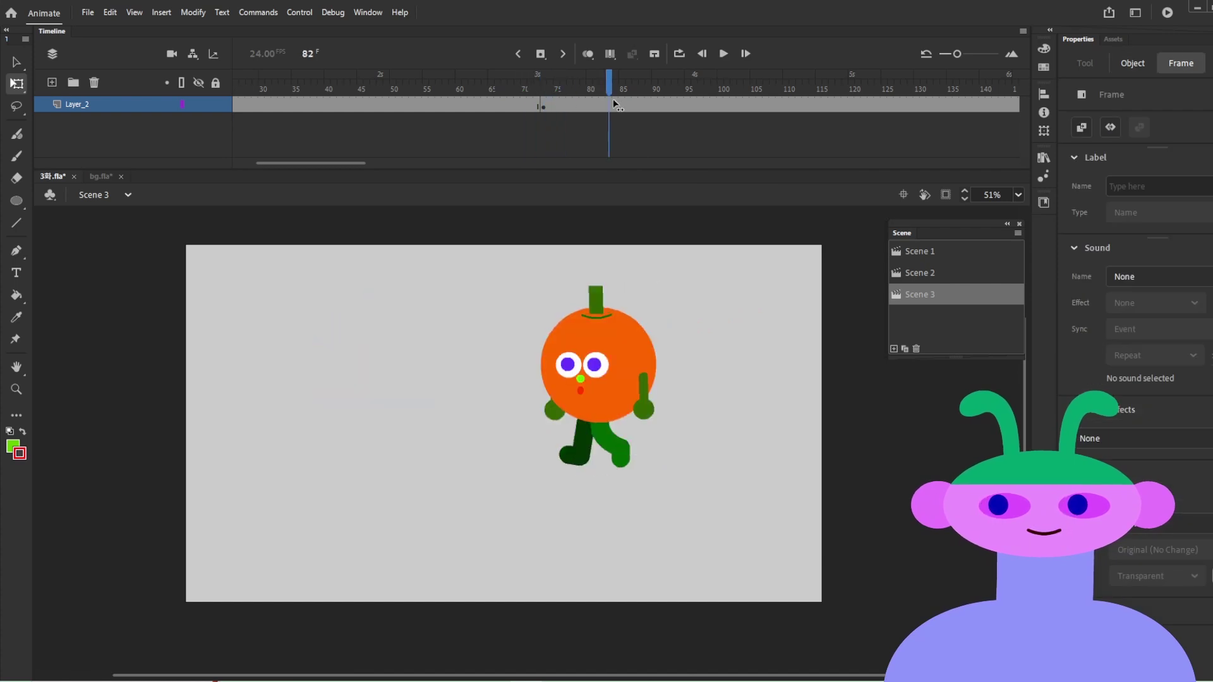
{"action": "left_click_drag", "start_coordinate": [1005, 107], "coordinate": [730, 111]}
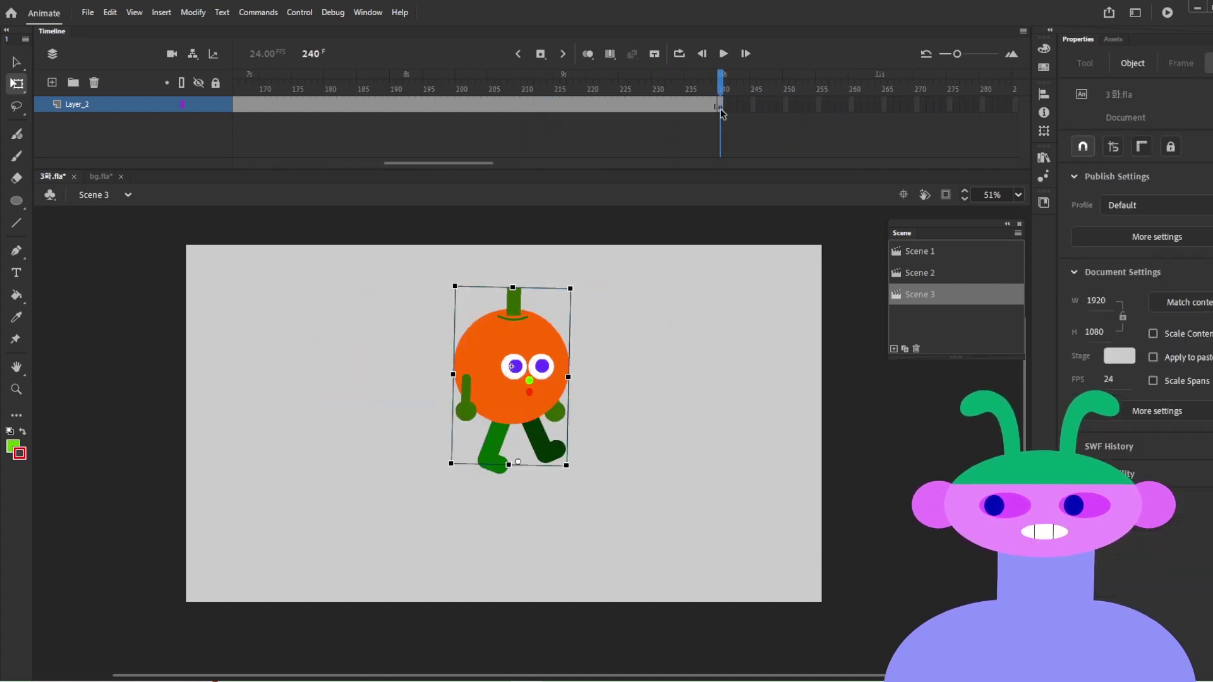
{"action": "left_click", "coordinate": [720, 111]}
{"action": "left_click_drag", "start_coordinate": [633, 408], "coordinate": [391, 407]}
Step: Create classic tweens from frame 1 to 73 and from 73 to 240 in Layer_2 and play the animation
{"action": "left_click_drag", "start_coordinate": [639, 94], "coordinate": [22, 170]}
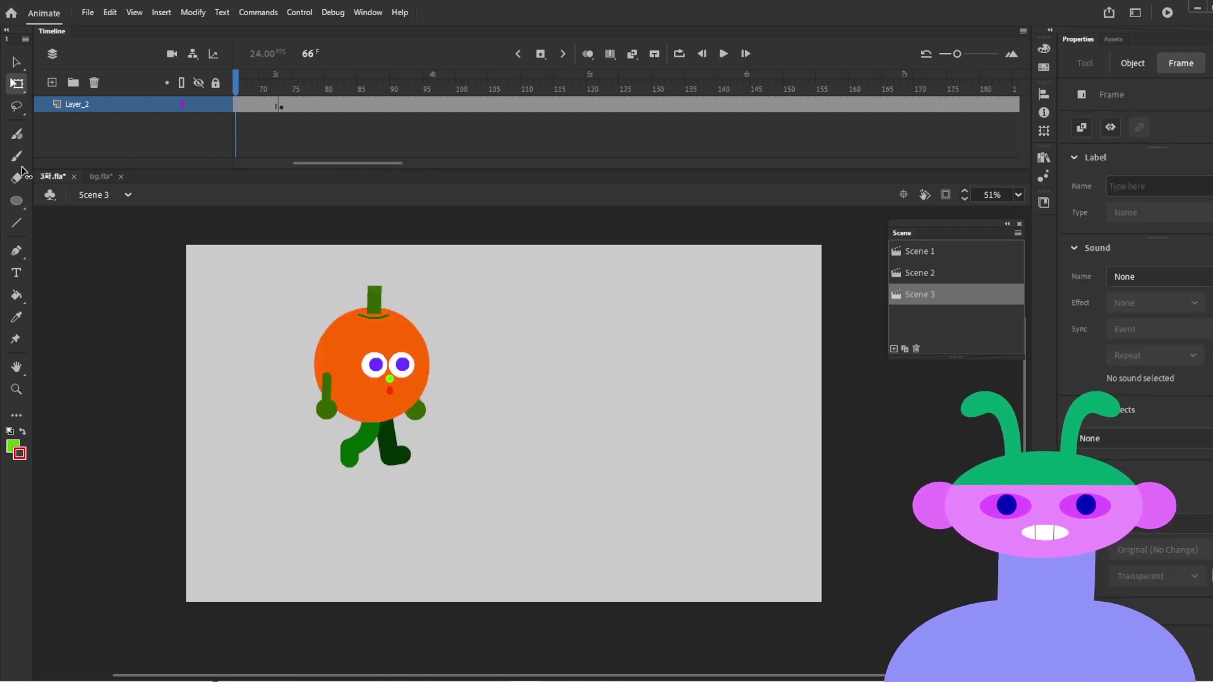
{"action": "left_click_drag", "start_coordinate": [633, 144], "coordinate": [152, 238]}
{"action": "left_click_drag", "start_coordinate": [471, 165], "coordinate": [293, 172]}
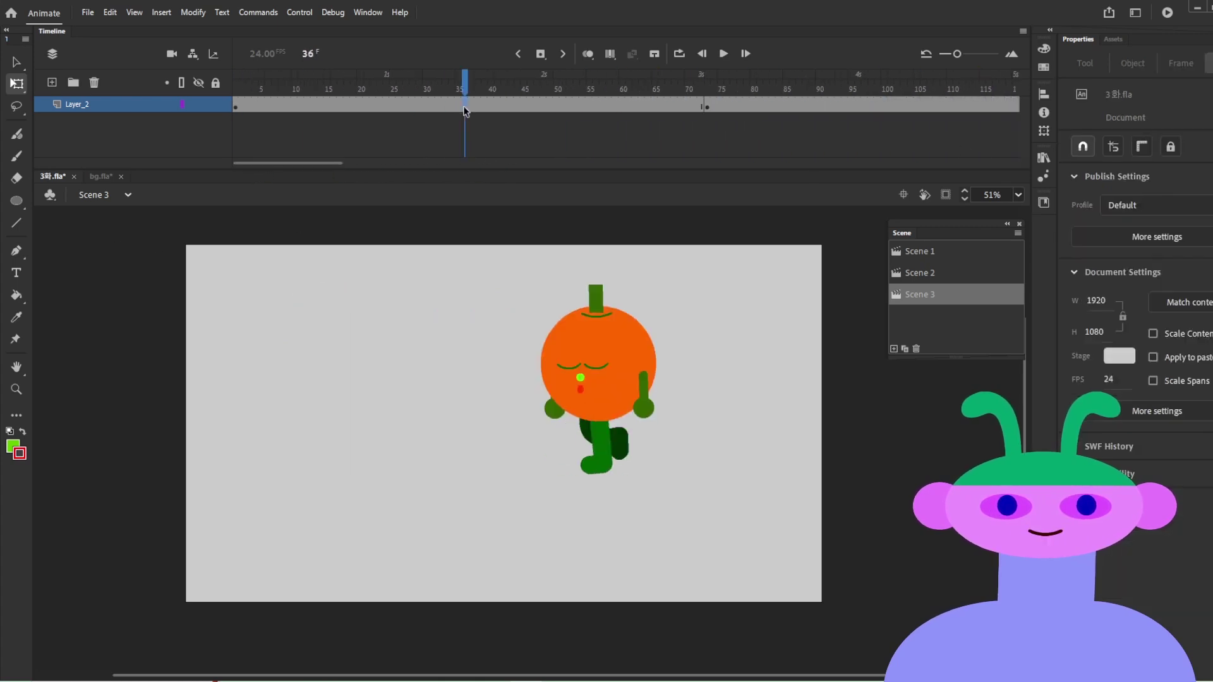
{"action": "right_click", "coordinate": [464, 106]}
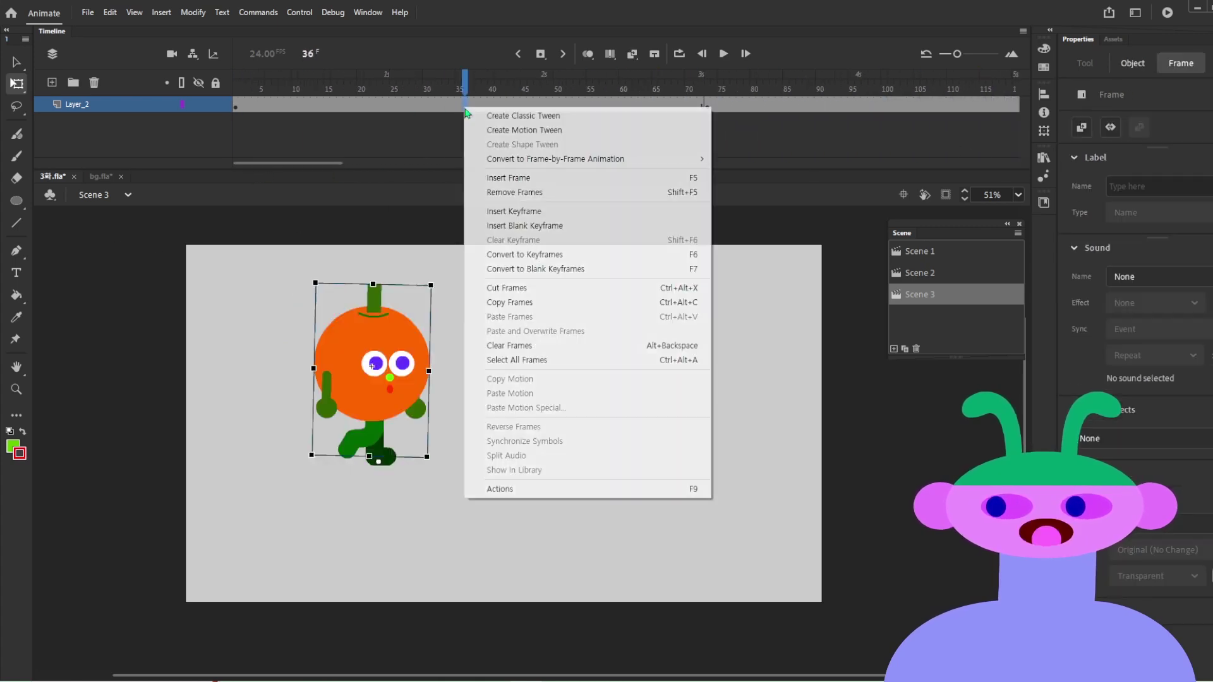
{"action": "left_click", "coordinate": [560, 116]}
{"action": "left_click_drag", "start_coordinate": [466, 88], "coordinate": [126, 148]}
{"action": "right_click", "coordinate": [753, 104]}
{"action": "key", "text": "Return"}
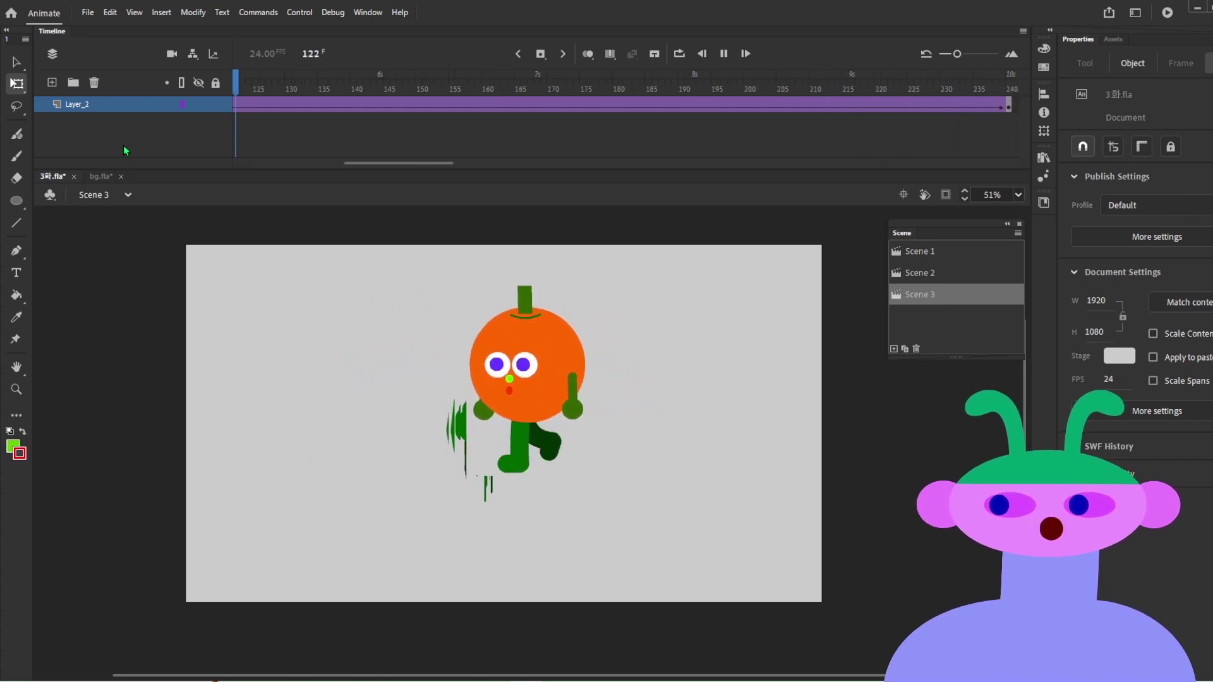
{"action": "key", "text": "Return"}
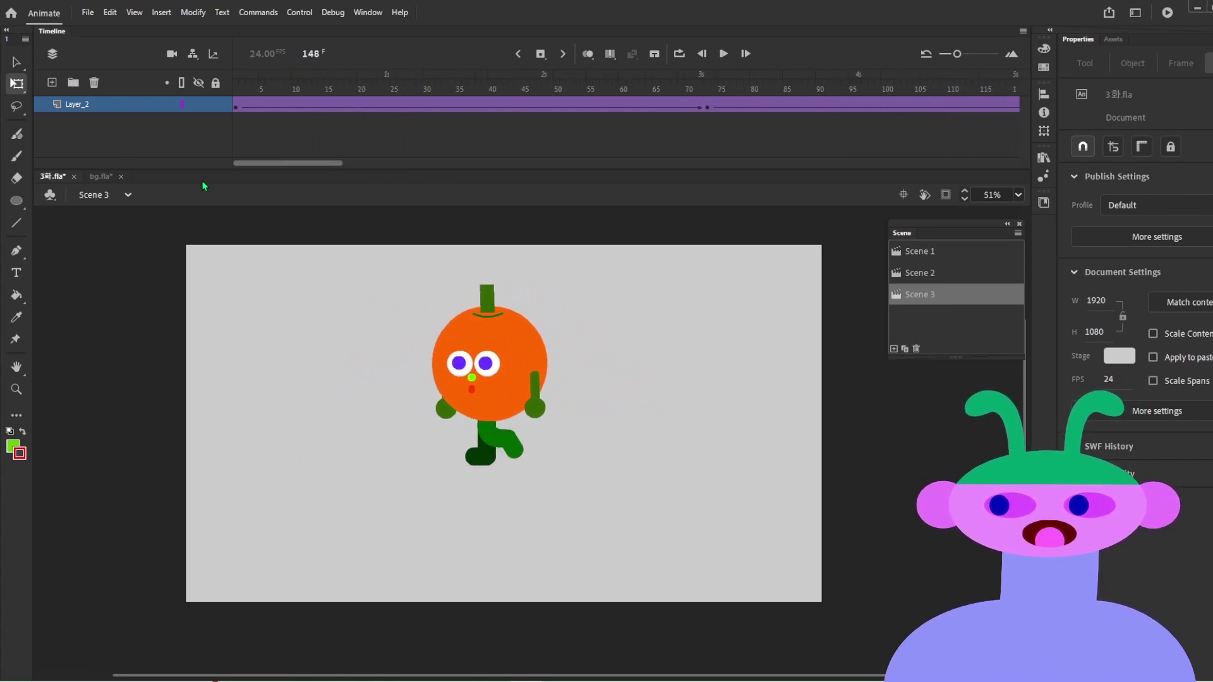
Step: Remove both classic tweens from Layer_2, before and after the frame 73 keyframe
{"action": "right_click", "coordinate": [677, 108]}
{"action": "left_click", "coordinate": [698, 116]}
{"action": "right_click", "coordinate": [727, 103]}
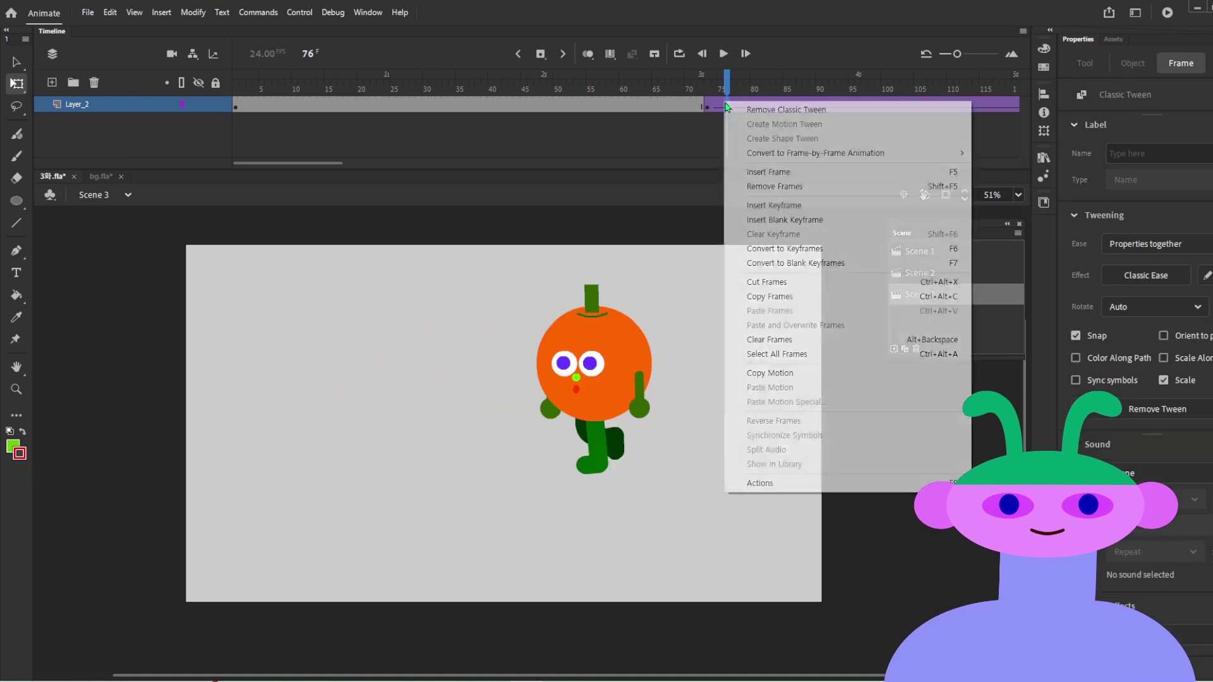
{"action": "left_click", "coordinate": [749, 110]}
Step: Clear the flipped keyframe at frame 73 of Layer_2 and insert a fresh one with the character facing right
{"action": "mouse_move", "coordinate": [704, 91]}
{"action": "left_mouse_down"}
{"action": "mouse_move", "coordinate": [121, 167]}
{"action": "mouse_move", "coordinate": [1030, 114]}
{"action": "mouse_move", "coordinate": [211, 133]}
{"action": "mouse_move", "coordinate": [203, 112]}
{"action": "mouse_move", "coordinate": [710, 104]}
{"action": "left_mouse_up"}
{"action": "left_click", "coordinate": [709, 105]}
{"action": "key", "text": "shift+F6"}
{"action": "key", "text": "F6"}
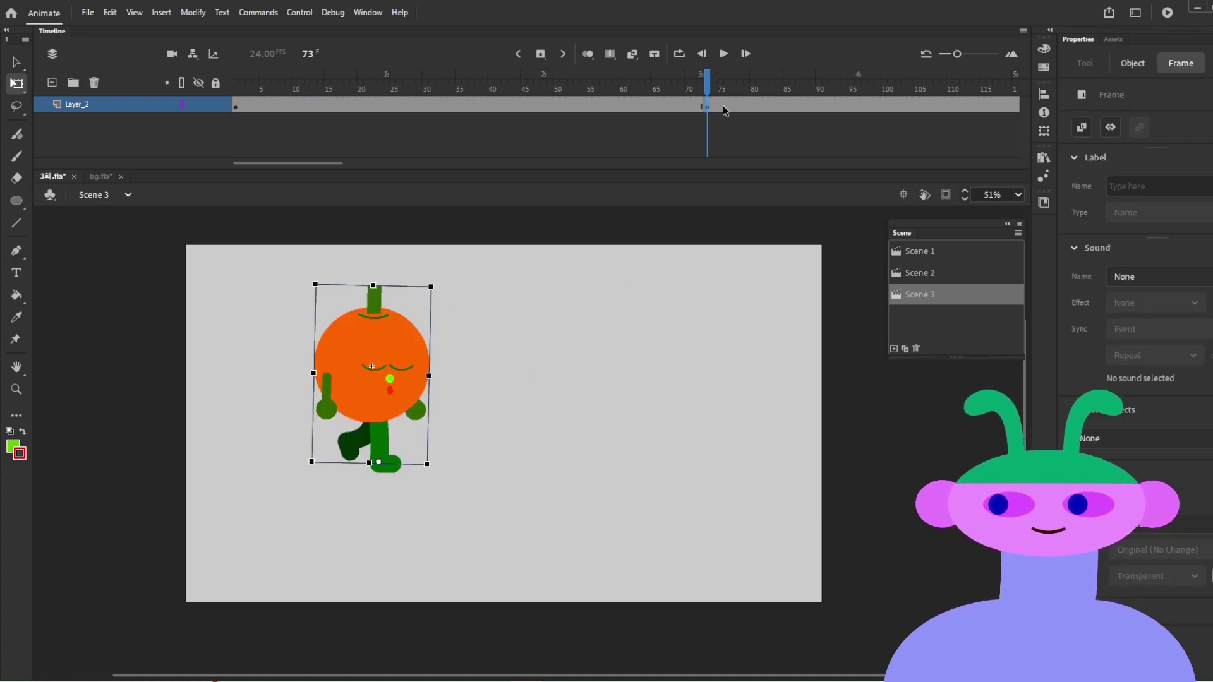
Step: Move the right-facing character across the stage to about X 1216 in Layer_2's frame 73 keyframe
{"action": "left_click", "coordinate": [725, 112]}
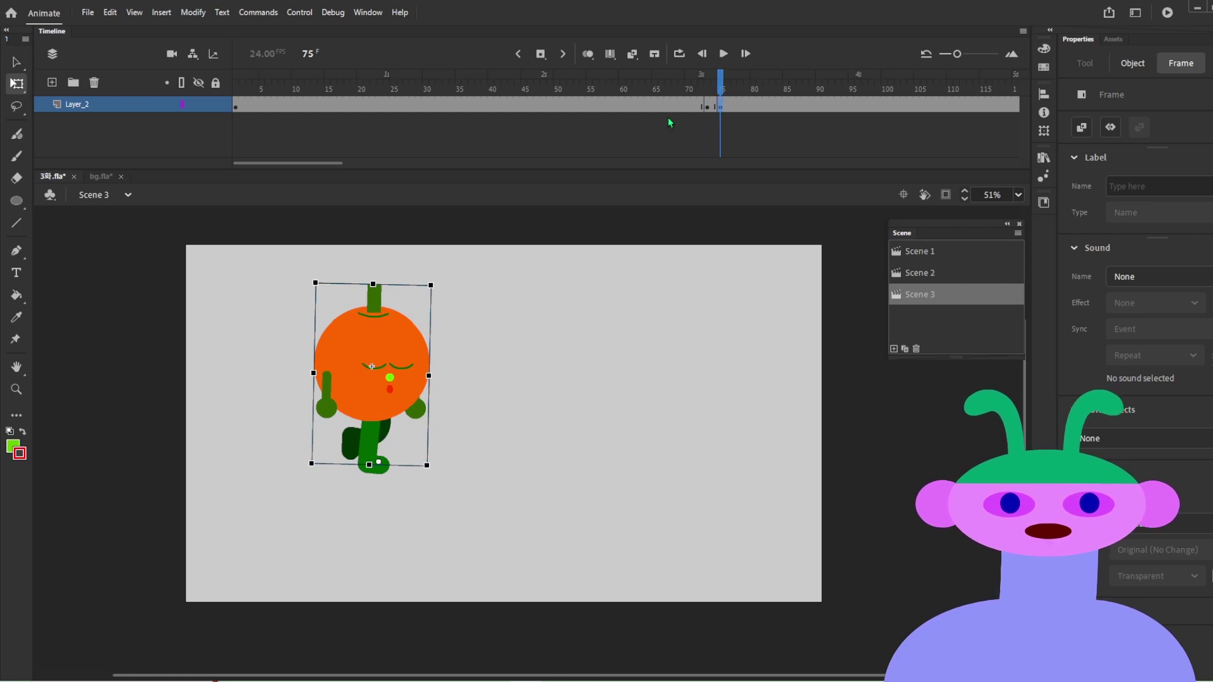
{"action": "left_click", "coordinate": [707, 104]}
{"action": "left_click", "coordinate": [375, 356]}
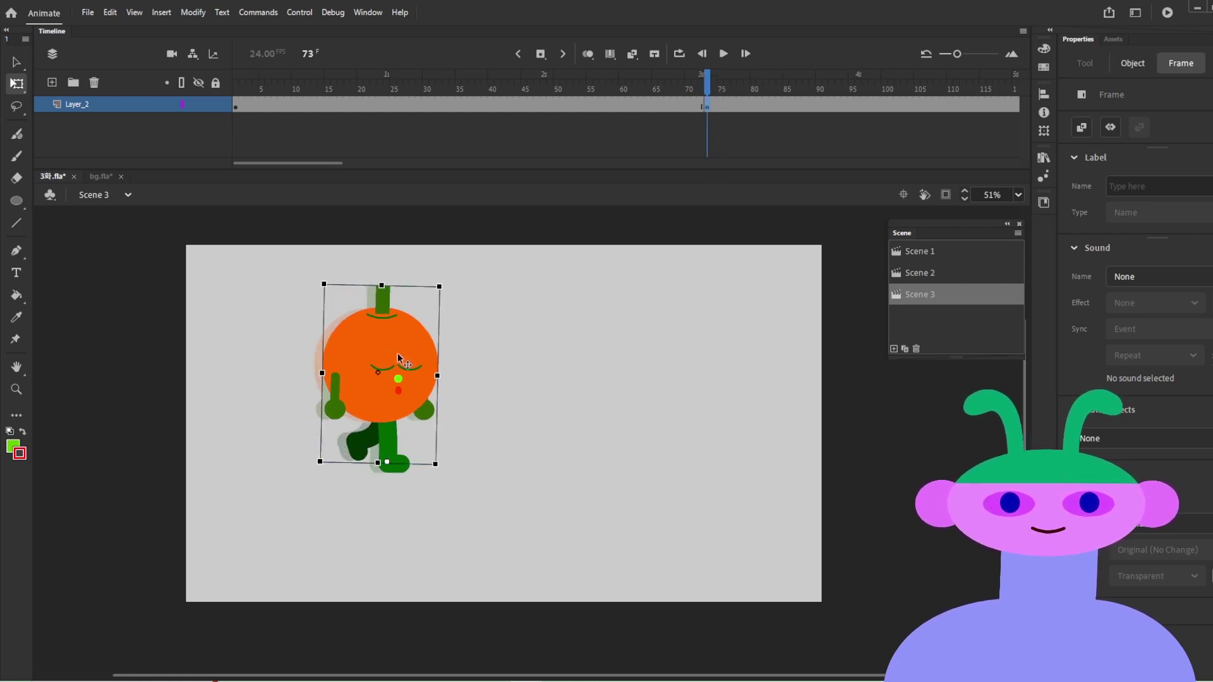
{"action": "left_click_drag", "start_coordinate": [375, 355], "coordinate": [592, 357]}
Step: Insert a keyframe at frame 75 of Layer_2, flip the character horizontally there and nudge it into place
{"action": "left_click", "coordinate": [722, 108]}
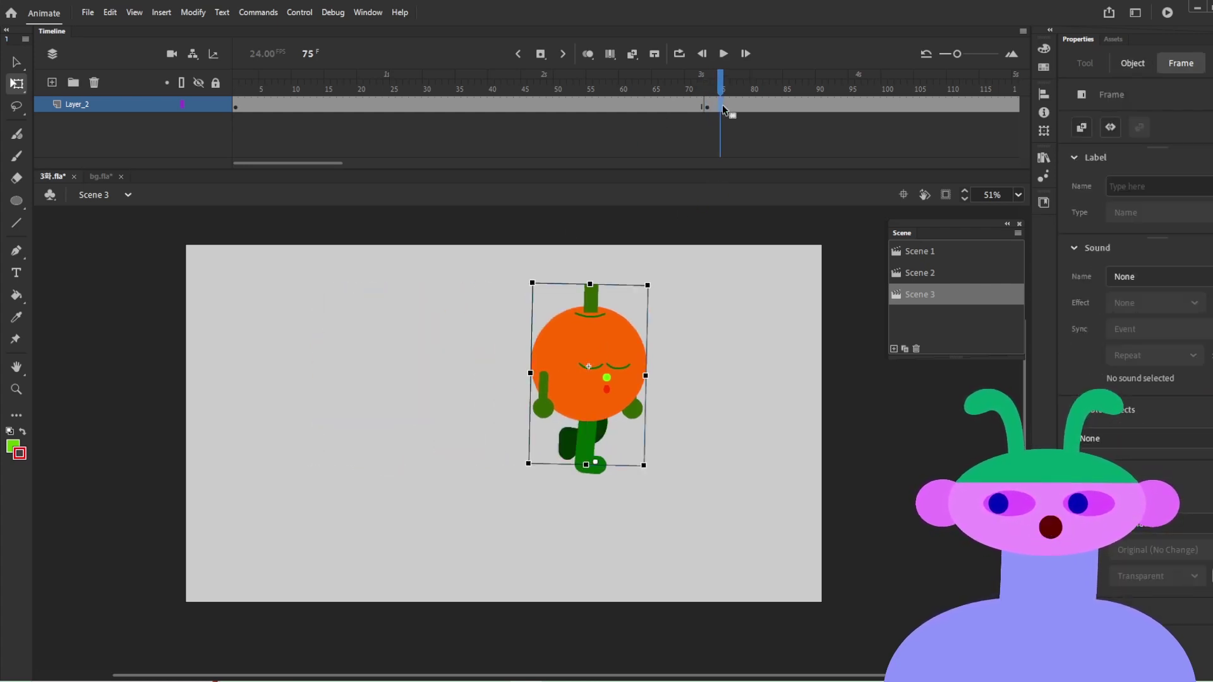
{"action": "right_click", "coordinate": [619, 355]}
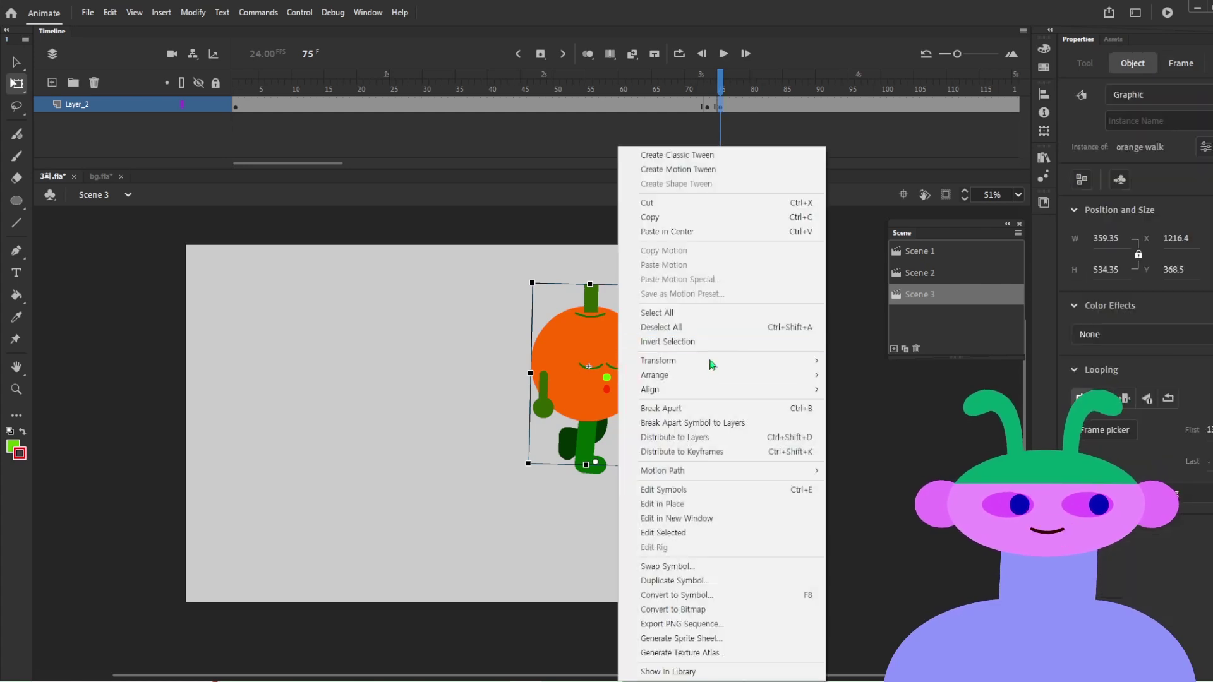
{"action": "mouse_move", "coordinate": [664, 390]}
{"action": "left_click", "coordinate": [850, 504]}
{"action": "left_click_drag", "start_coordinate": [640, 393], "coordinate": [628, 391]}
Step: Add a keyframe at frame 240 of Layer_2 with the flipped character moved back to about X 517
{"action": "left_click_drag", "start_coordinate": [721, 88], "coordinate": [720, 86]}
{"action": "key", "text": "Return"}
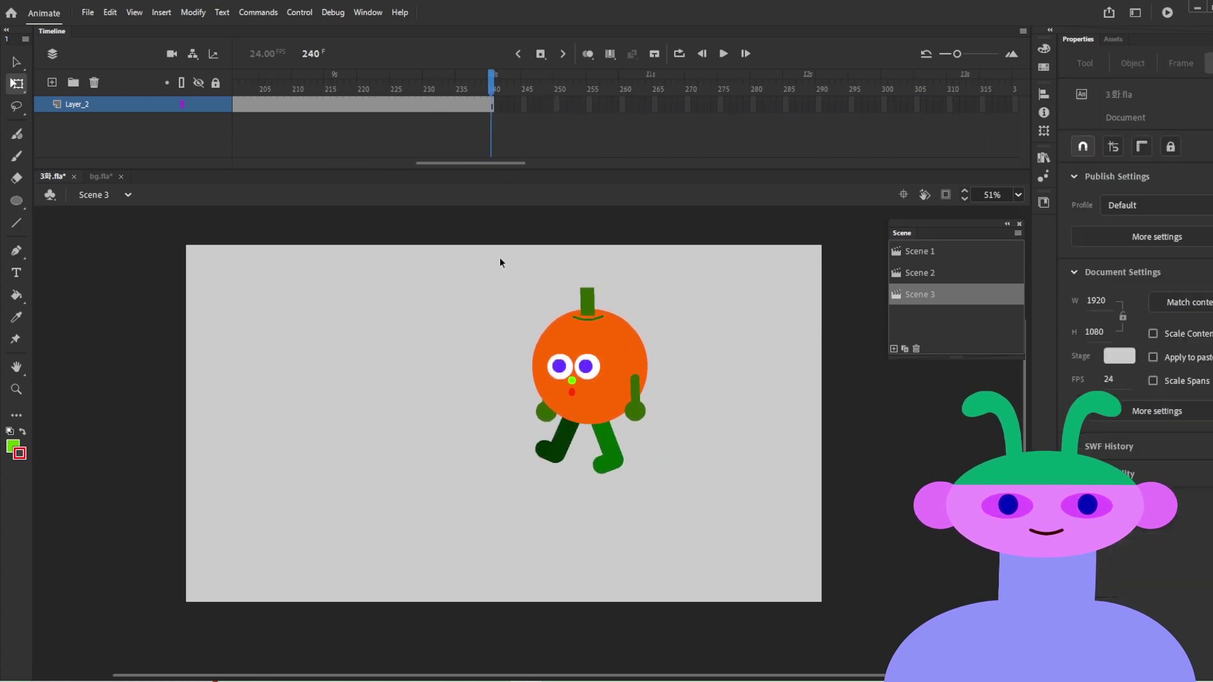
{"action": "left_click_drag", "start_coordinate": [619, 333], "coordinate": [386, 333]}
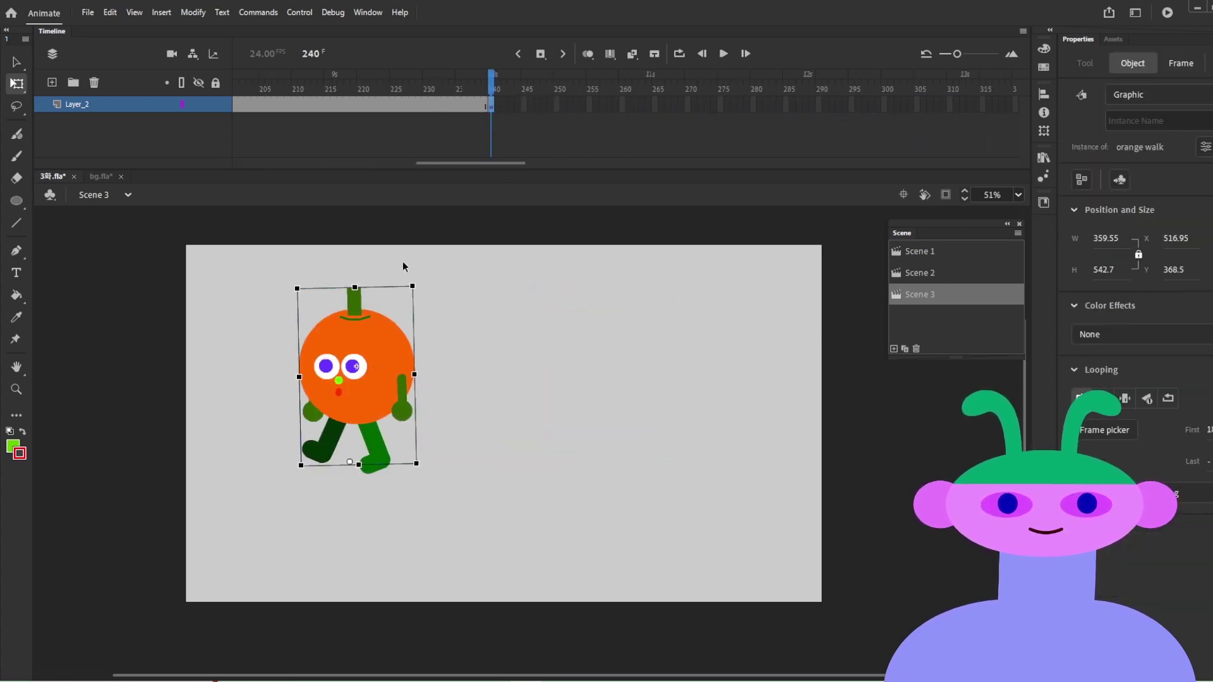
Step: Create classic tweens from frame 75 to 240 and from frame 1 to 73 in Layer_2, and play them from the start
{"action": "left_click_drag", "start_coordinate": [454, 165], "coordinate": [280, 166]}
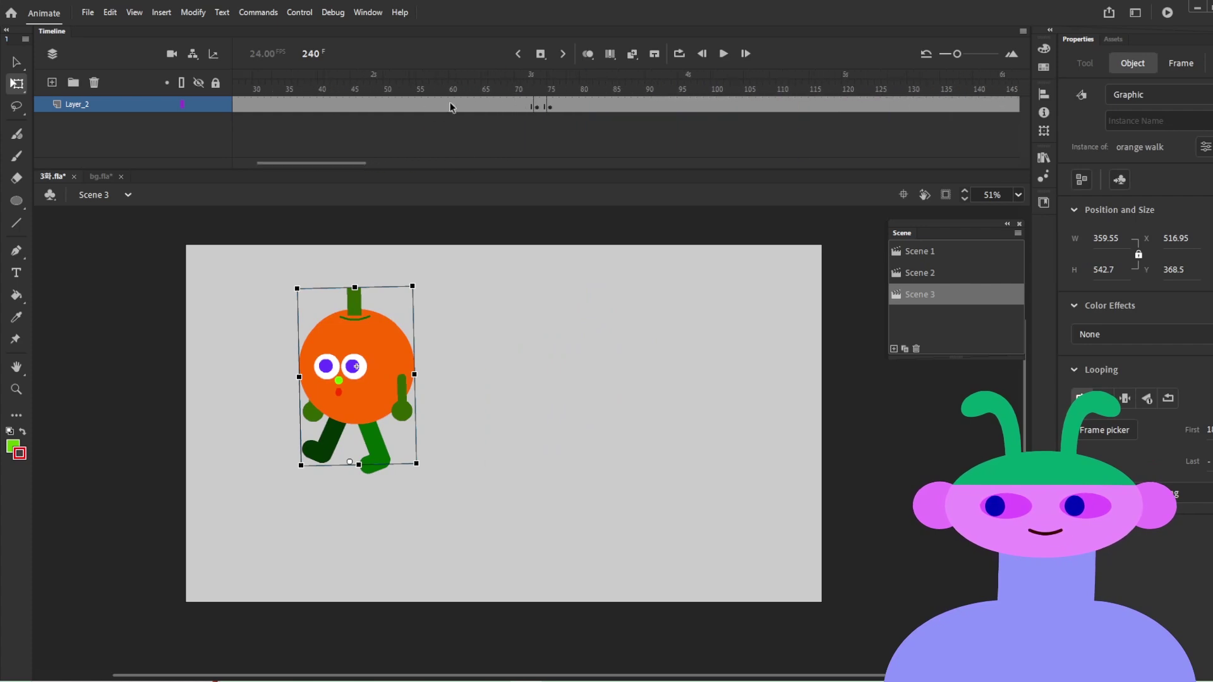
{"action": "left_click", "coordinate": [581, 88]}
{"action": "right_click", "coordinate": [573, 103]}
{"action": "left_click", "coordinate": [631, 110]}
{"action": "left_click", "coordinate": [543, 89]}
{"action": "right_click", "coordinate": [544, 102]}
{"action": "left_click", "coordinate": [568, 109]}
{"action": "left_click_drag", "start_coordinate": [543, 89], "coordinate": [135, 112]}
{"action": "key", "text": "Return"}
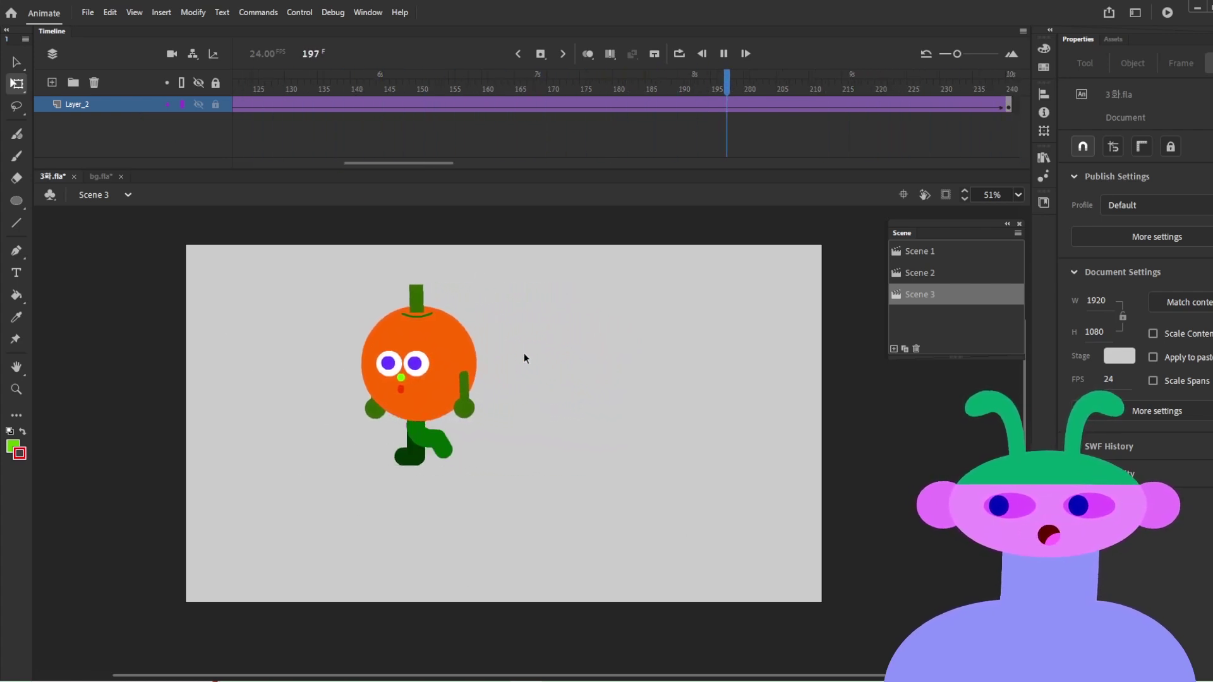
Step: Trim Layer_2 to 48 frames and play the character graphic with its looping switched from loop to single frame
{"action": "left_click", "coordinate": [372, 366]}
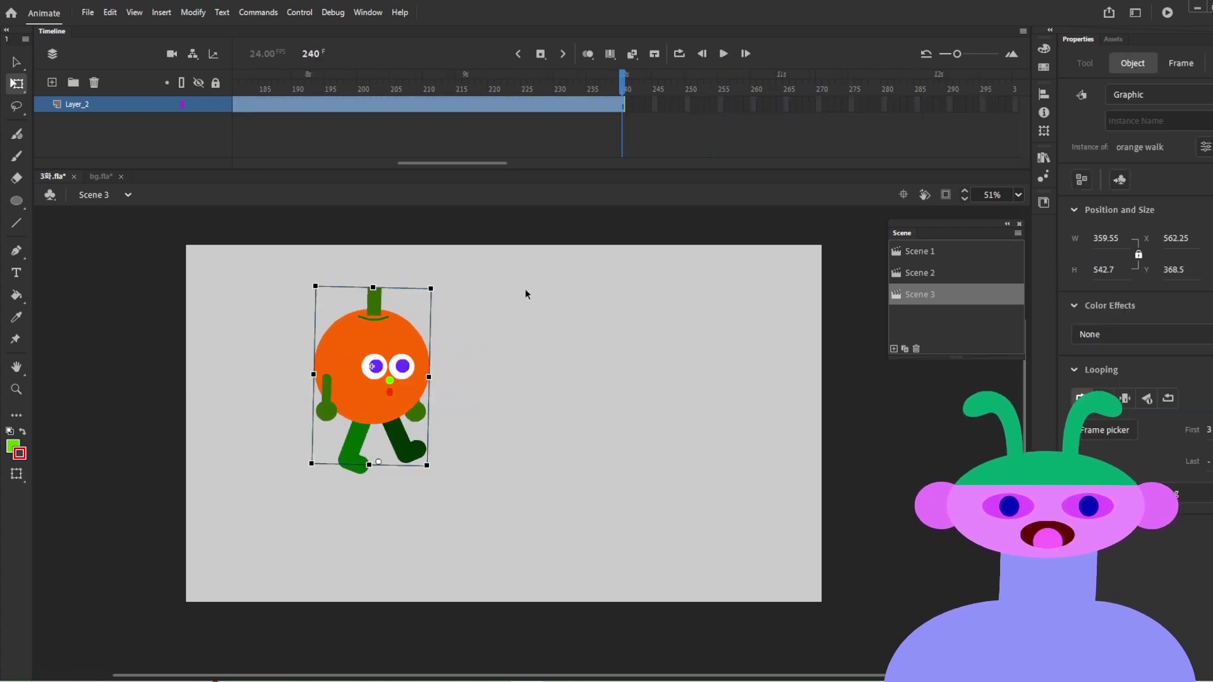
{"action": "key", "text": "Return"}
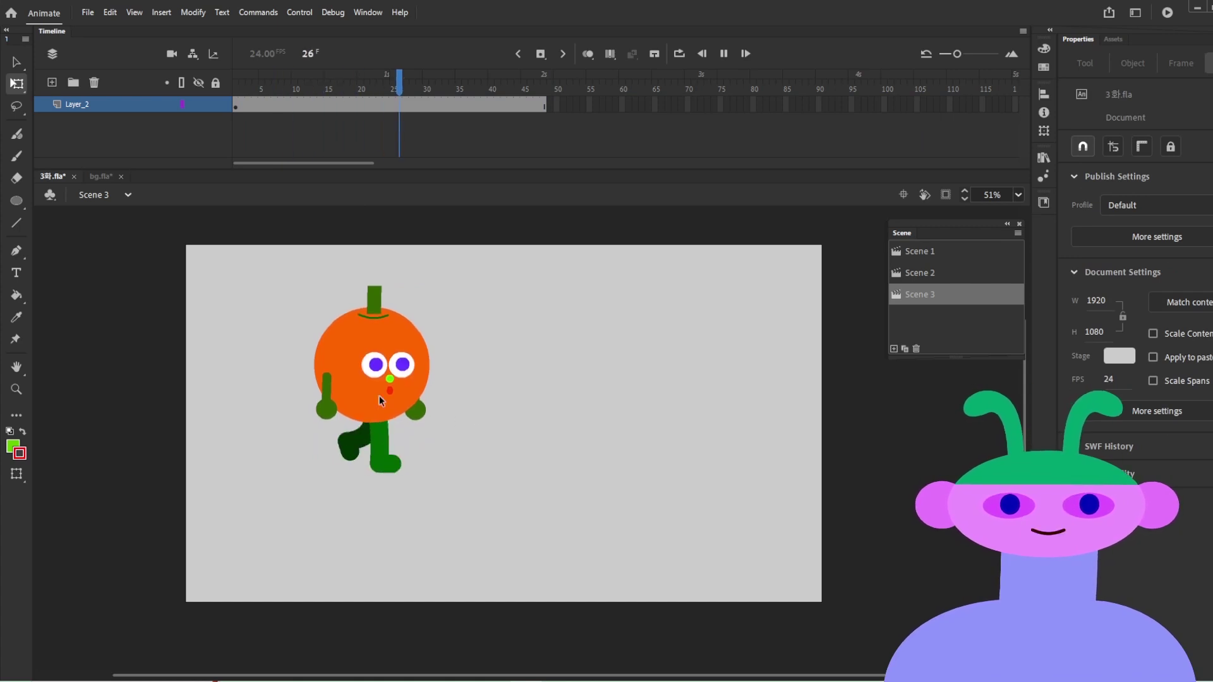
{"action": "left_click", "coordinate": [374, 392]}
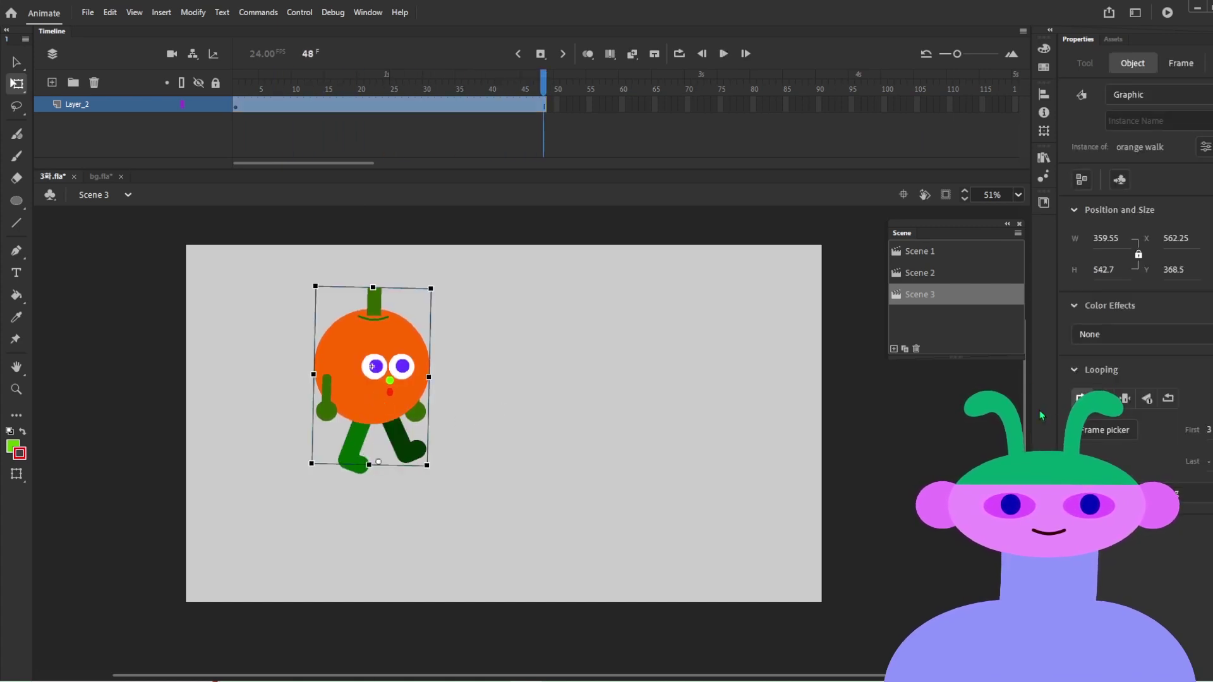
{"action": "key", "text": "Return"}
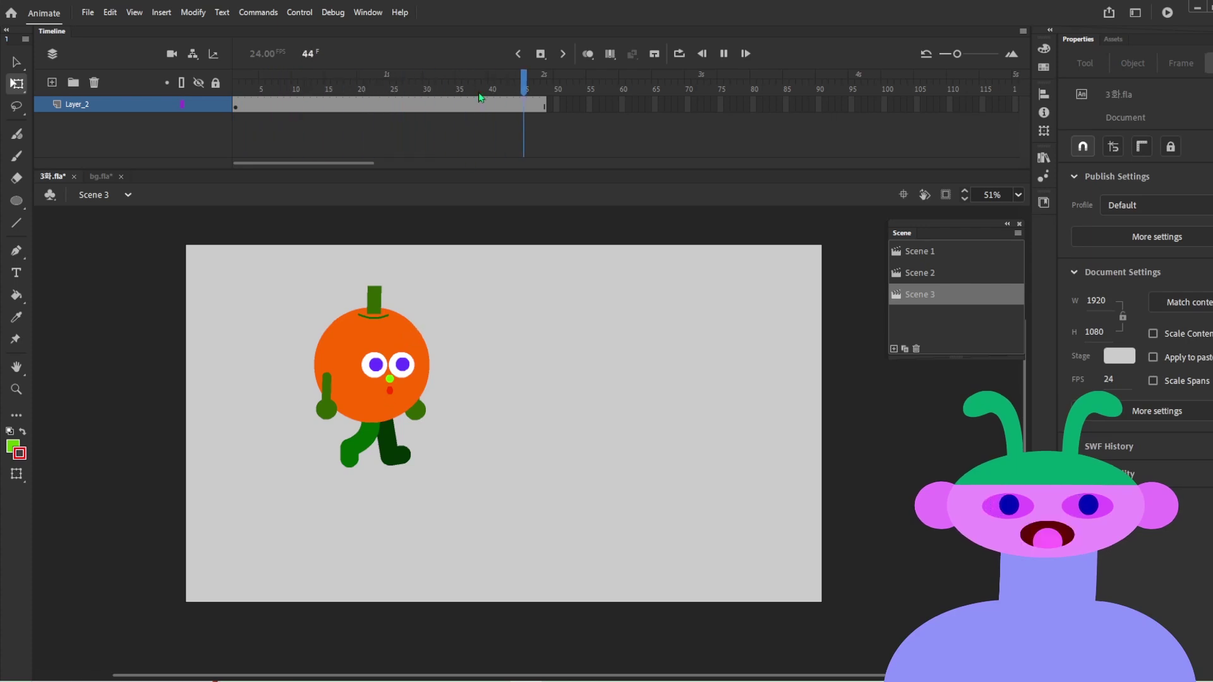
{"action": "left_click", "coordinate": [384, 411]}
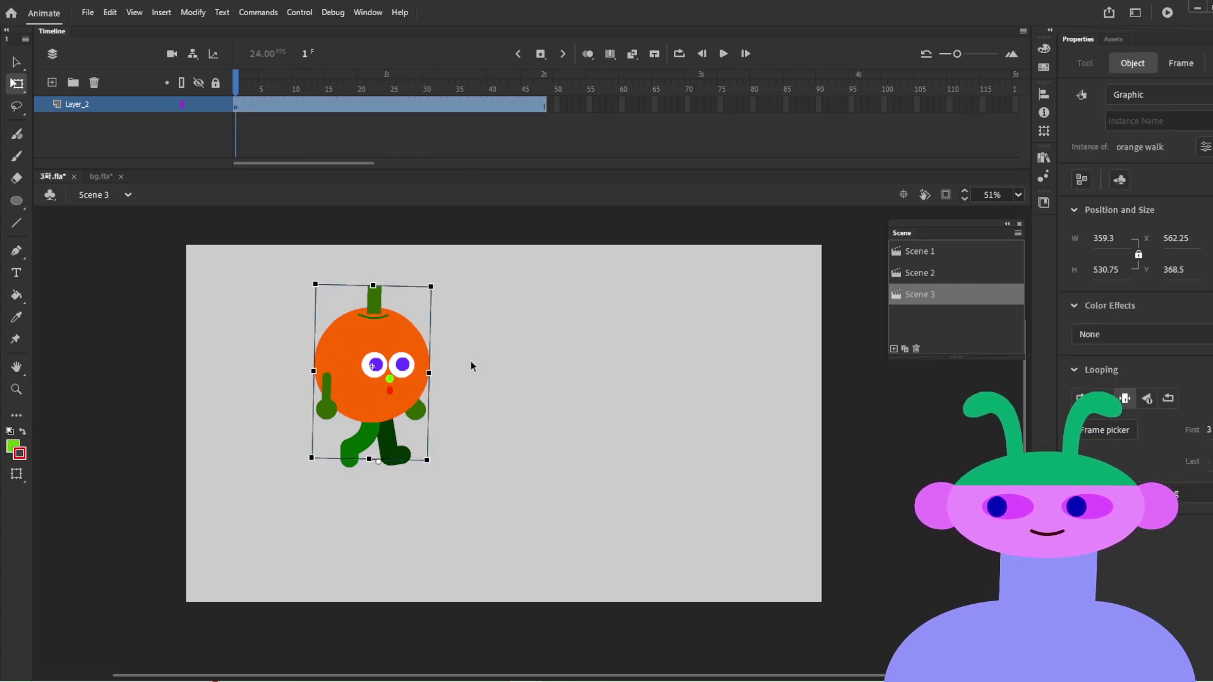
Step: Open the Frame Picker for the character in frame 1 and choose pose 4, followed by pose 6
{"action": "left_click", "coordinate": [1104, 431]}
{"action": "left_click", "coordinate": [932, 480]}
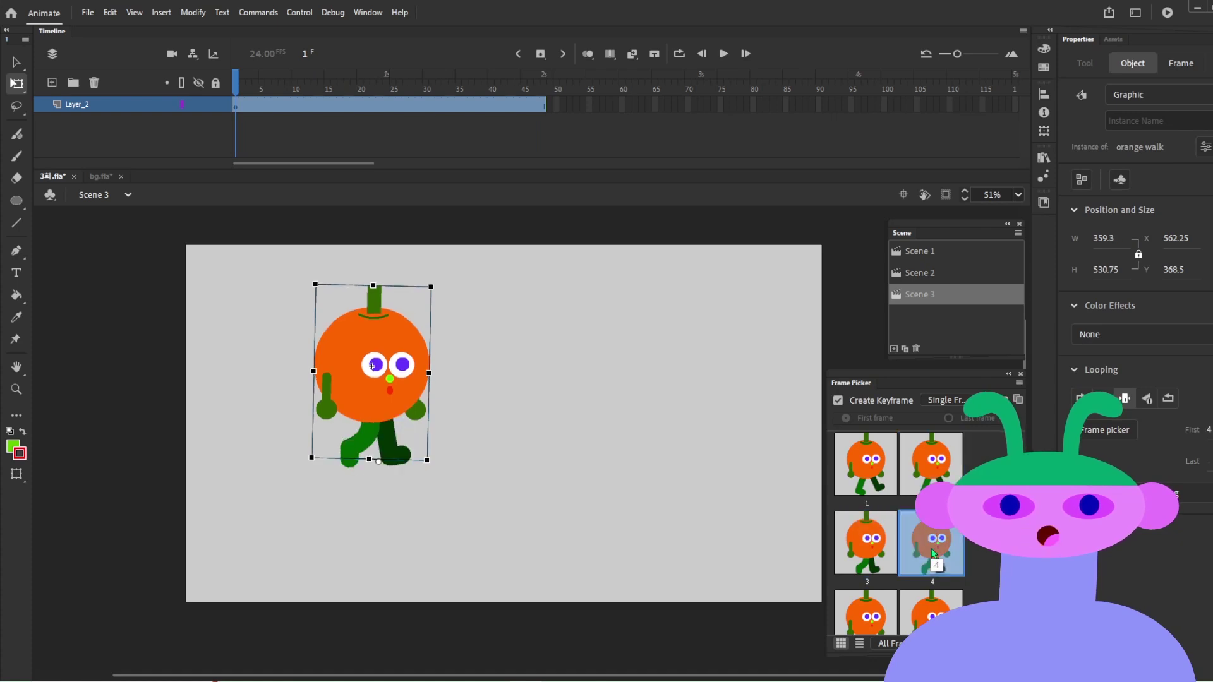
{"action": "left_click", "coordinate": [896, 581]}
{"action": "left_click", "coordinate": [948, 579]}
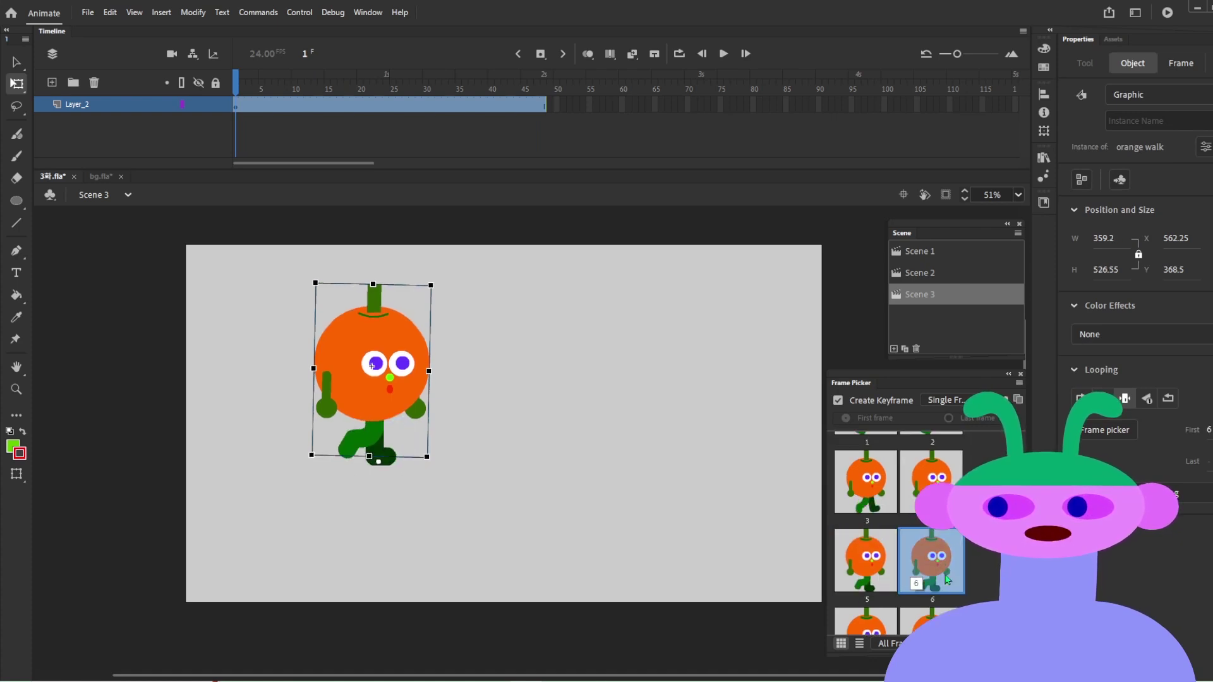
Step: Close the Frame Picker and play the character graphic with its looping set to play once
{"action": "left_click", "coordinate": [1021, 374]}
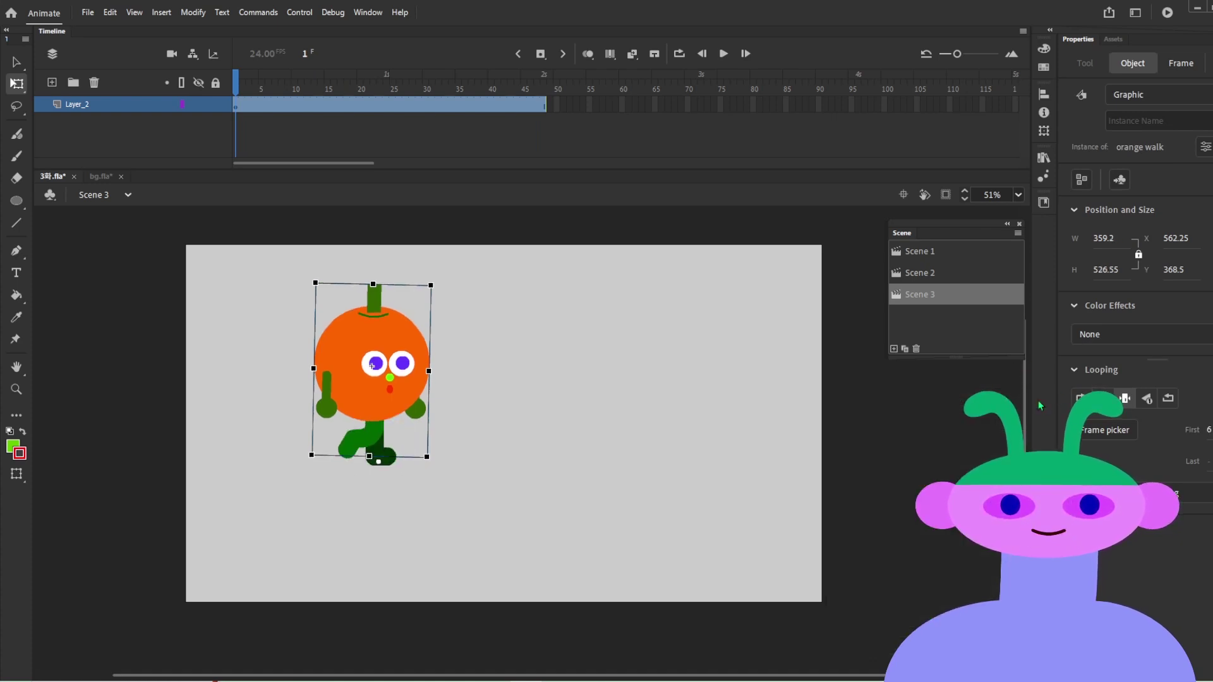
{"action": "left_click", "coordinate": [1103, 399]}
{"action": "key", "text": "Return"}
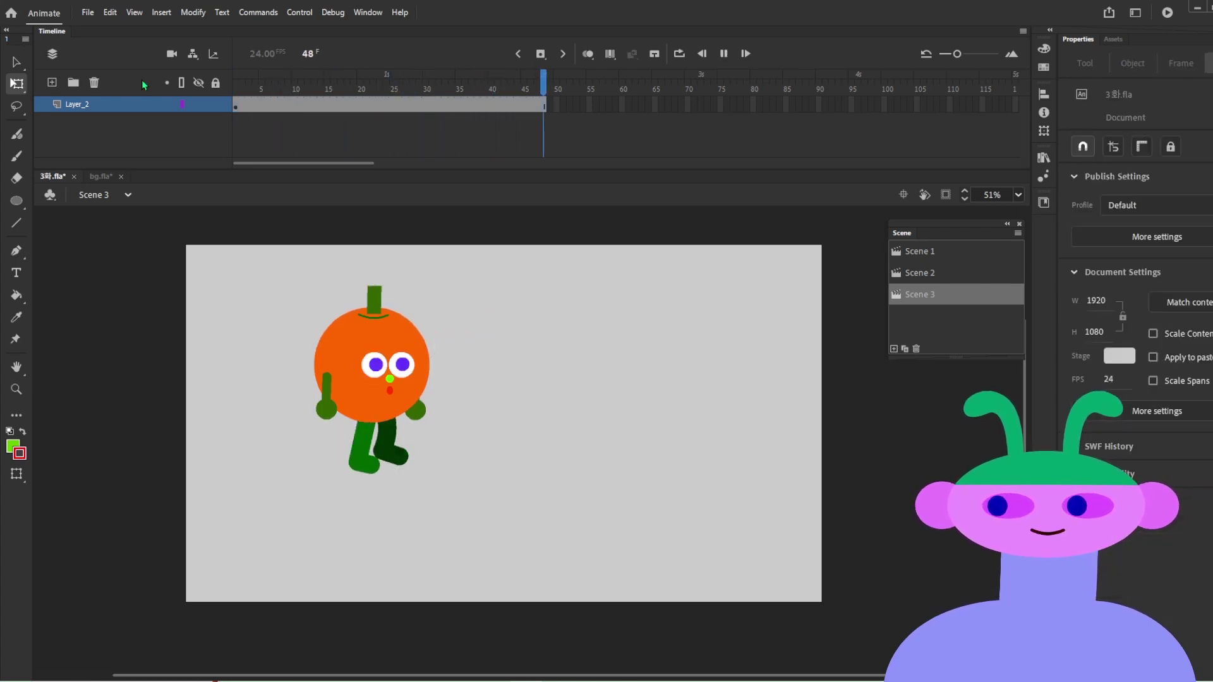
Step: Compare the orange walk symbol's inner timeline with its playback in the 48 frames of Scene 3
{"action": "double_click", "coordinate": [386, 369]}
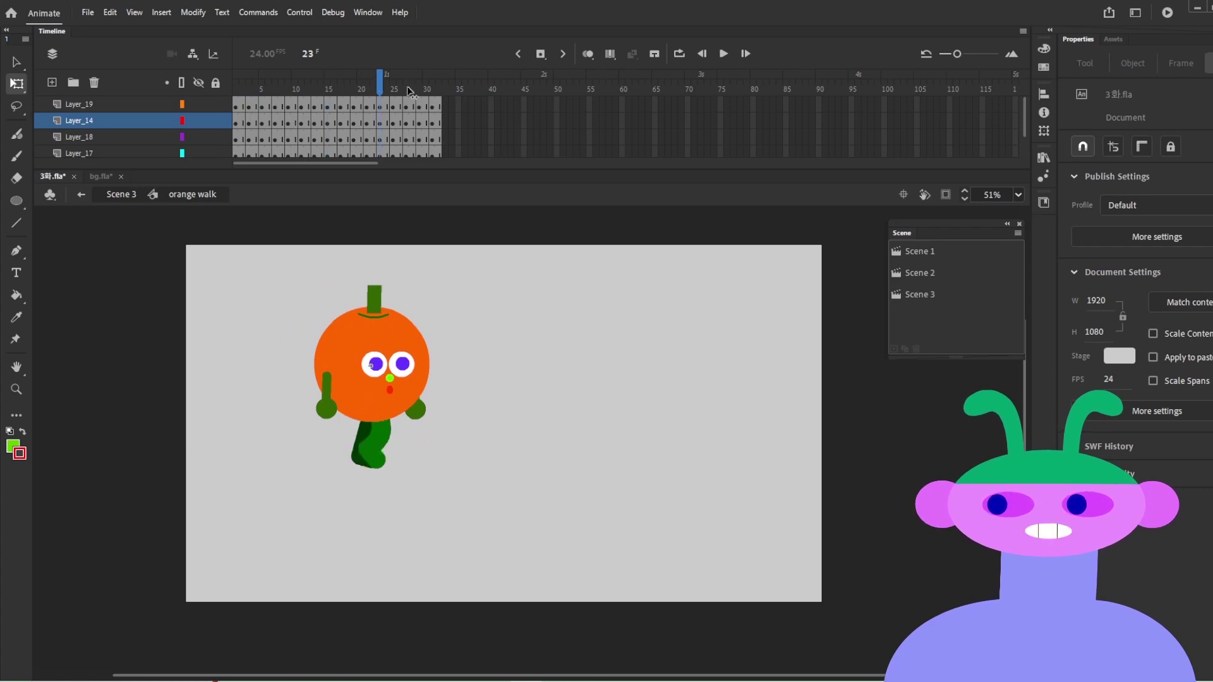
{"action": "double_click", "coordinate": [521, 329]}
{"action": "left_click_drag", "start_coordinate": [407, 94], "coordinate": [426, 91]}
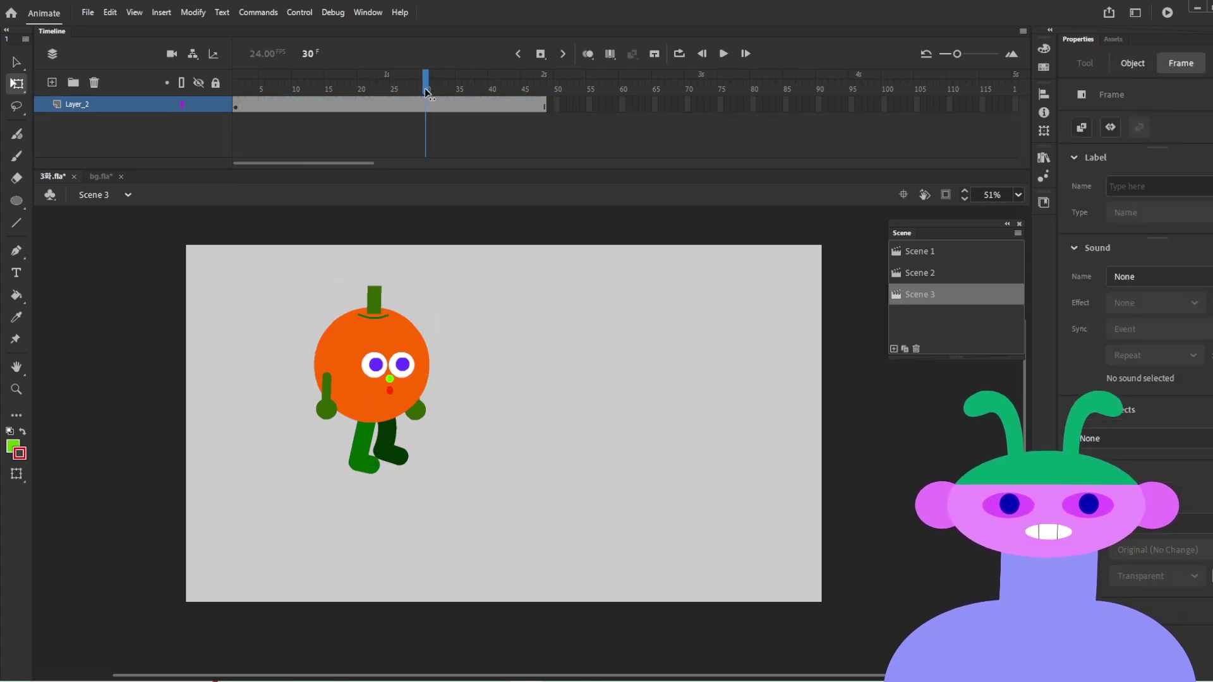
{"action": "key", "text": "Return"}
{"action": "left_click", "coordinate": [210, 120]}
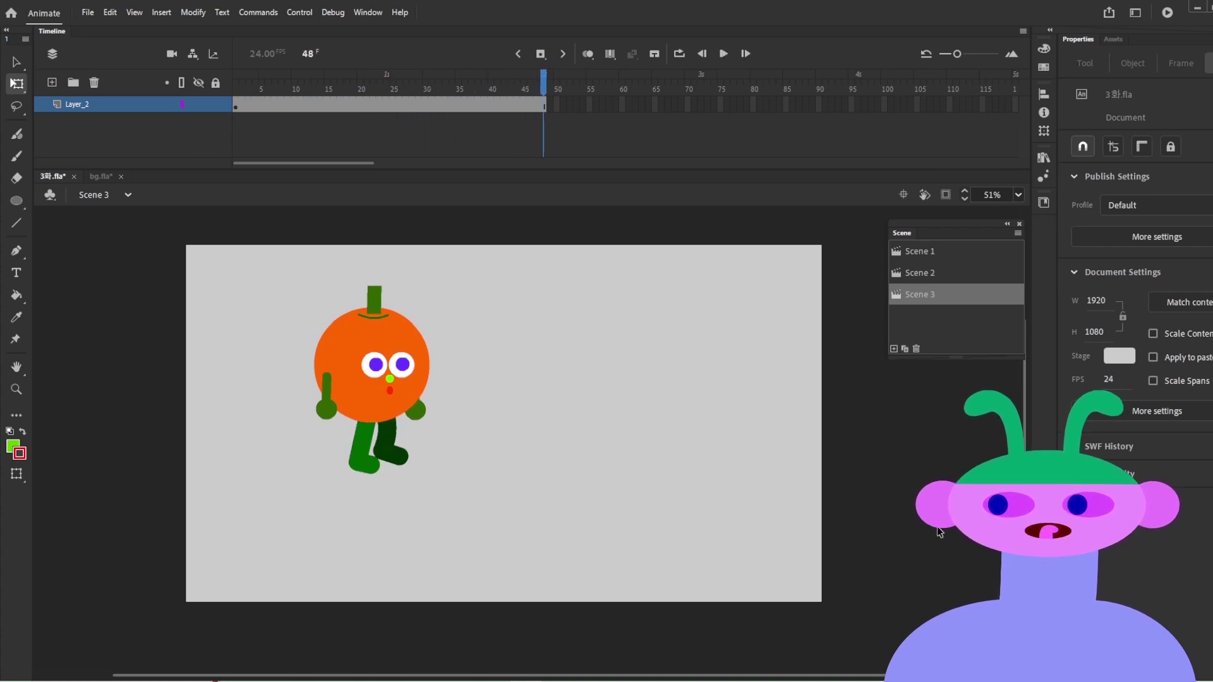
Step: Set the character graphic to loop in reverse and play it from the start
{"action": "left_click", "coordinate": [372, 366]}
{"action": "left_click", "coordinate": [1172, 407]}
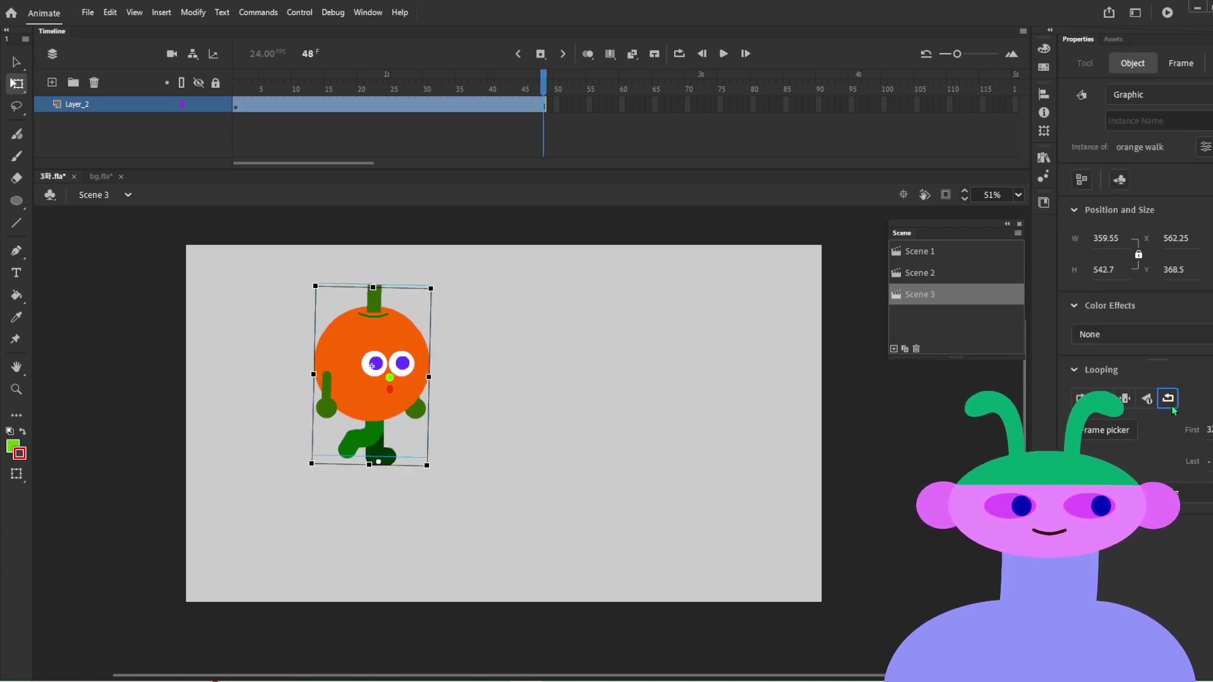
{"action": "left_click_drag", "start_coordinate": [316, 90], "coordinate": [162, 99]}
{"action": "key", "text": "Return"}
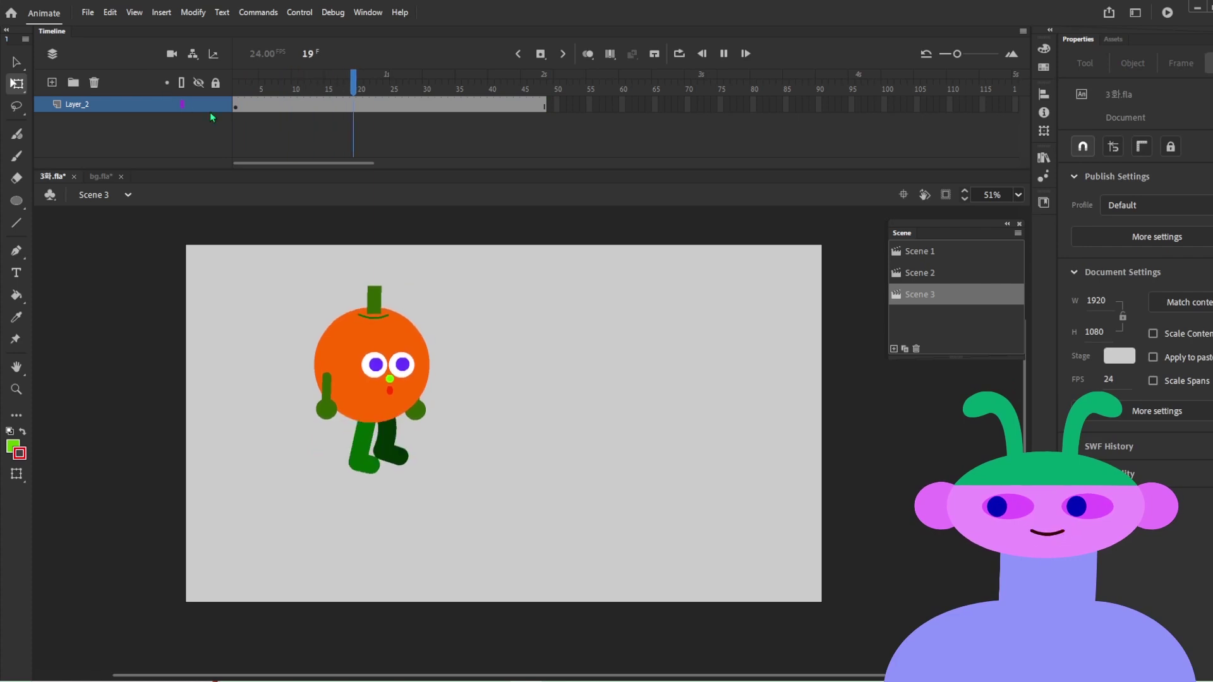
Step: Set the character graphic to loop forward starting at its frame 1 and play the timeline
{"action": "left_click", "coordinate": [372, 366]}
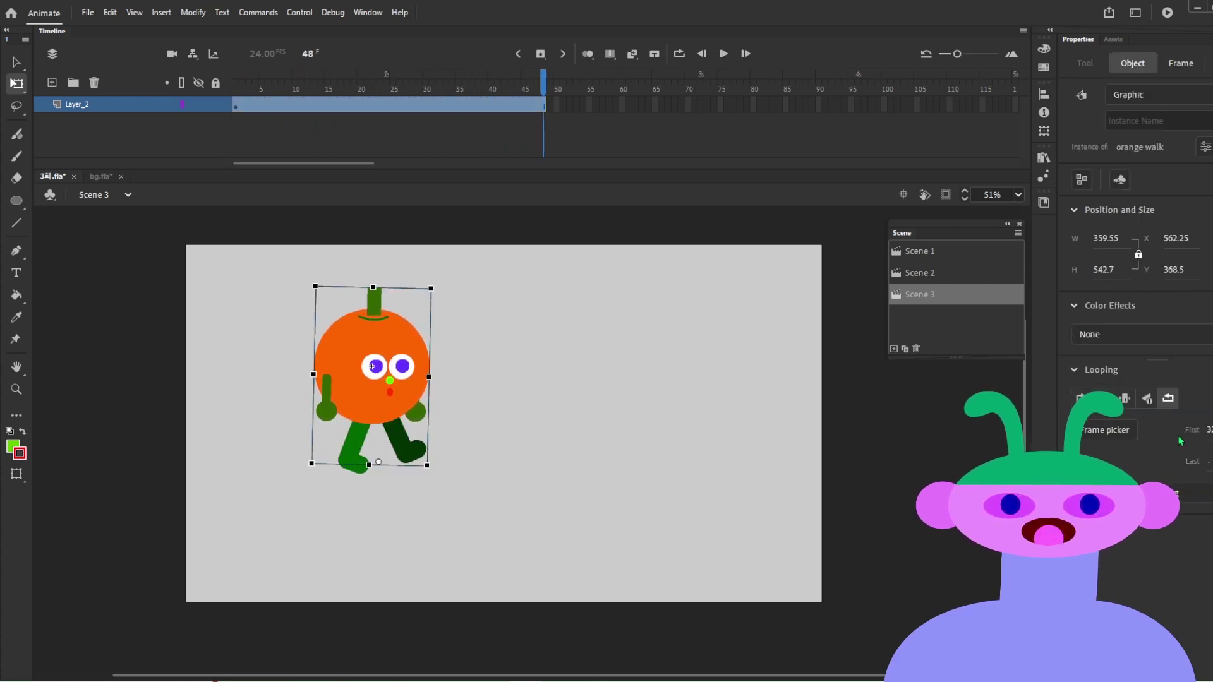
{"action": "left_click", "coordinate": [293, 118]}
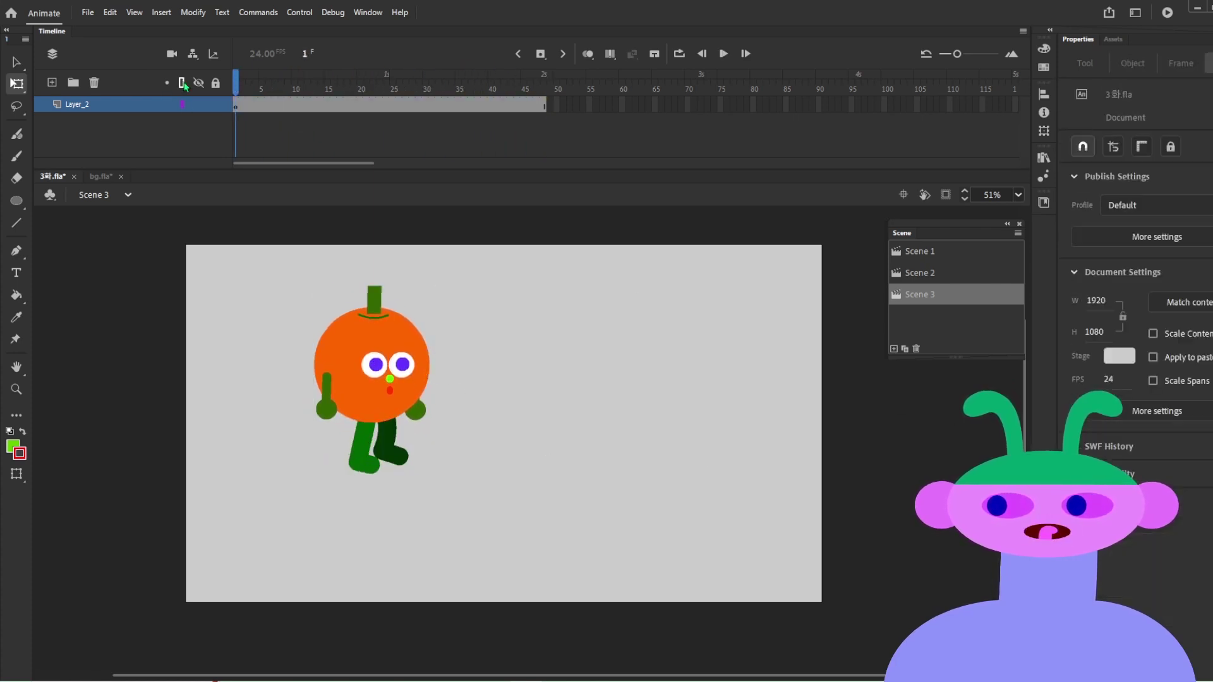
{"action": "key", "text": "Return"}
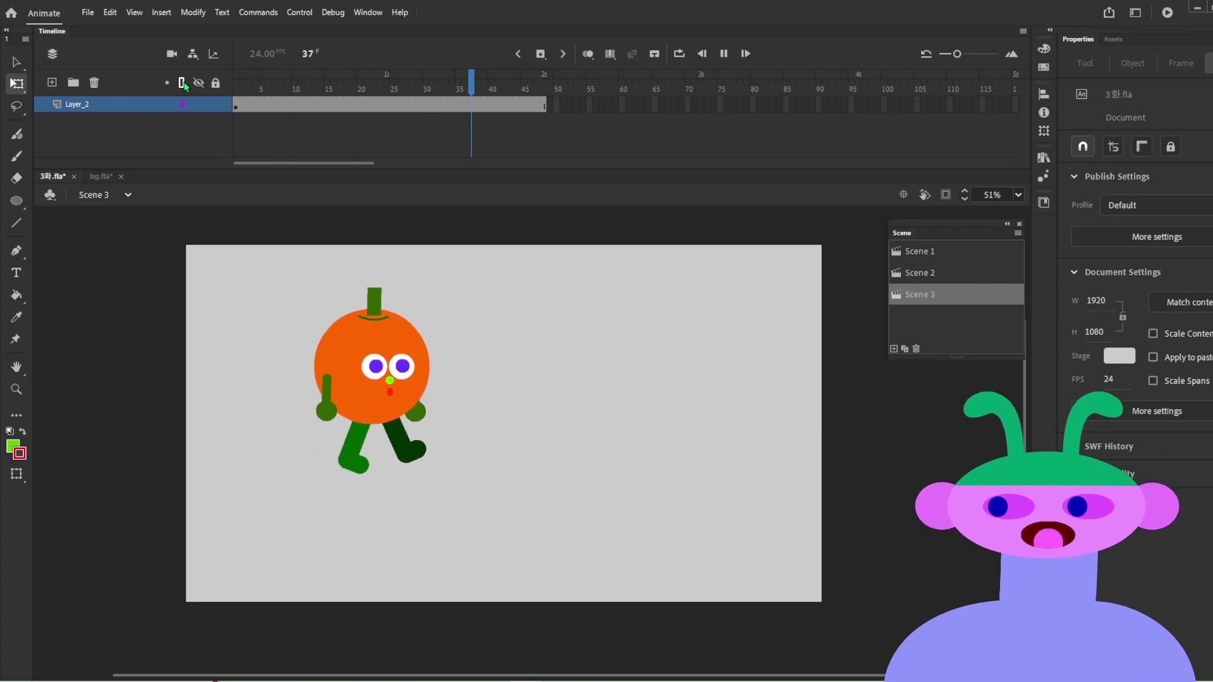
Step: Show the character's bounds with the Selection and Free Transform tools, and delete it from Layer_2
{"action": "left_click", "coordinate": [373, 366]}
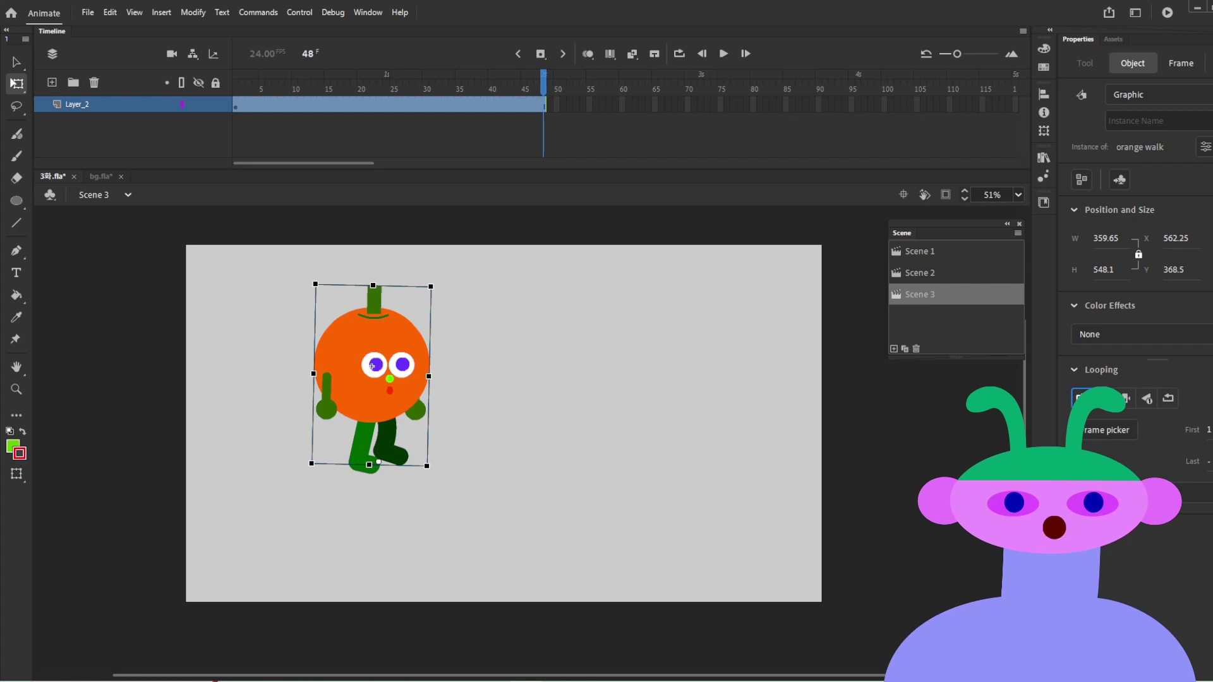
{"action": "key", "text": "v"}
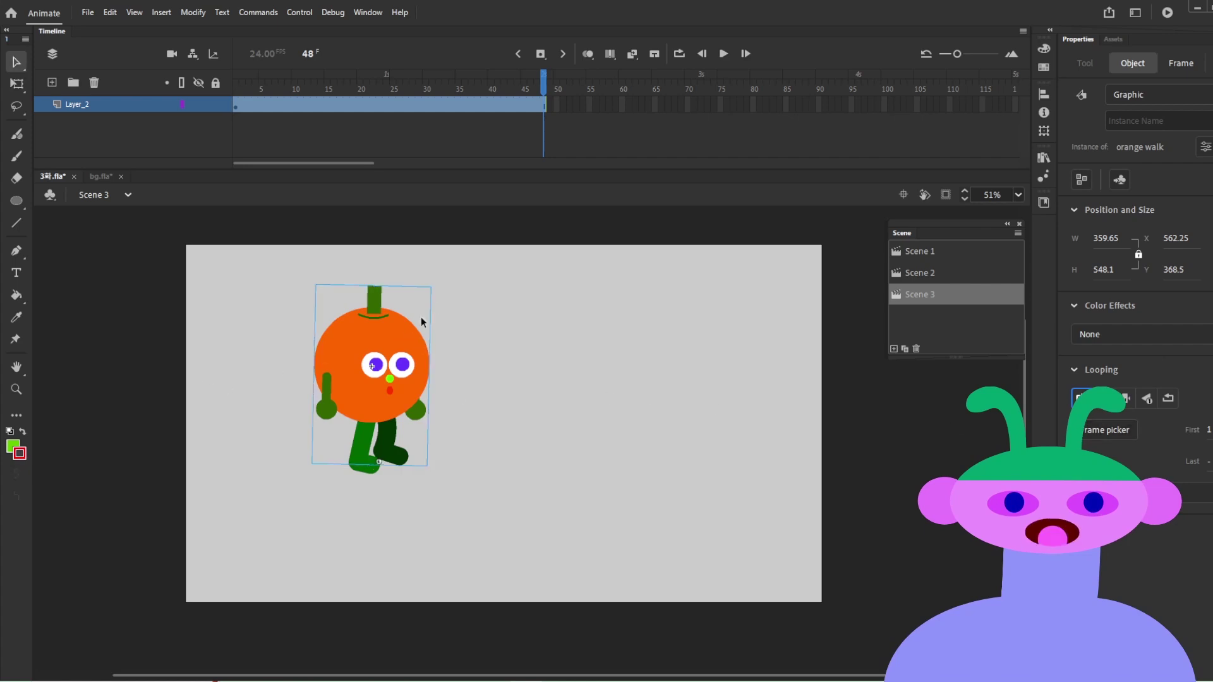
{"action": "key", "text": "q"}
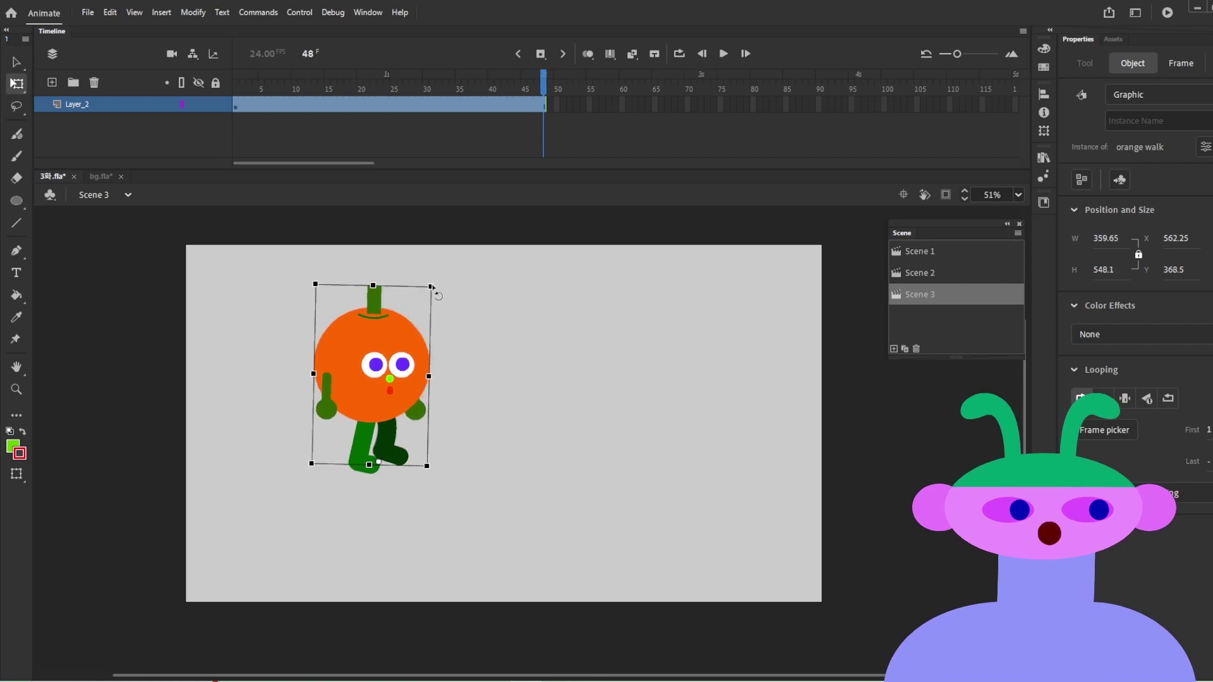
{"action": "left_click_drag", "start_coordinate": [432, 287], "coordinate": [423, 284]}
{"action": "key", "text": "Delete"}
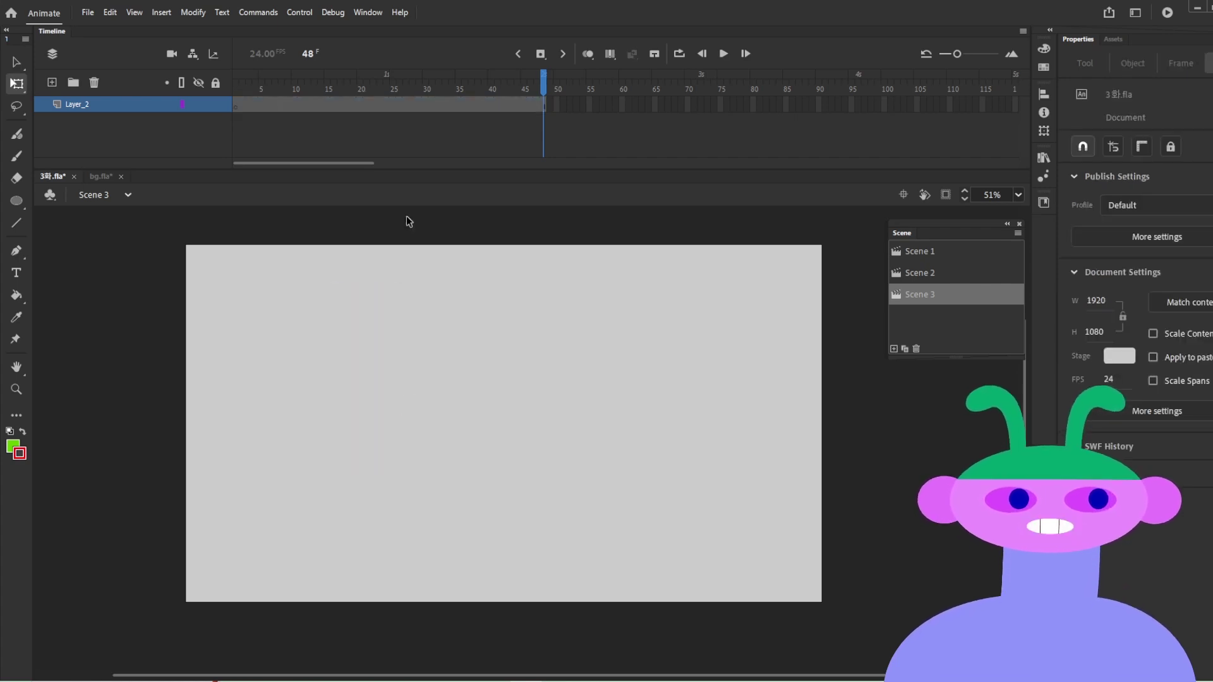
Step: Draw a green rectangle with a red outline, about 395 by 354 px, on Layer_2 and group it
{"action": "key", "text": "r"}
{"action": "left_click_drag", "start_coordinate": [333, 333], "coordinate": [465, 452]}
{"action": "key", "text": "v"}
{"action": "double_click", "coordinate": [445, 389]}
{"action": "key", "text": "ctrl+g"}
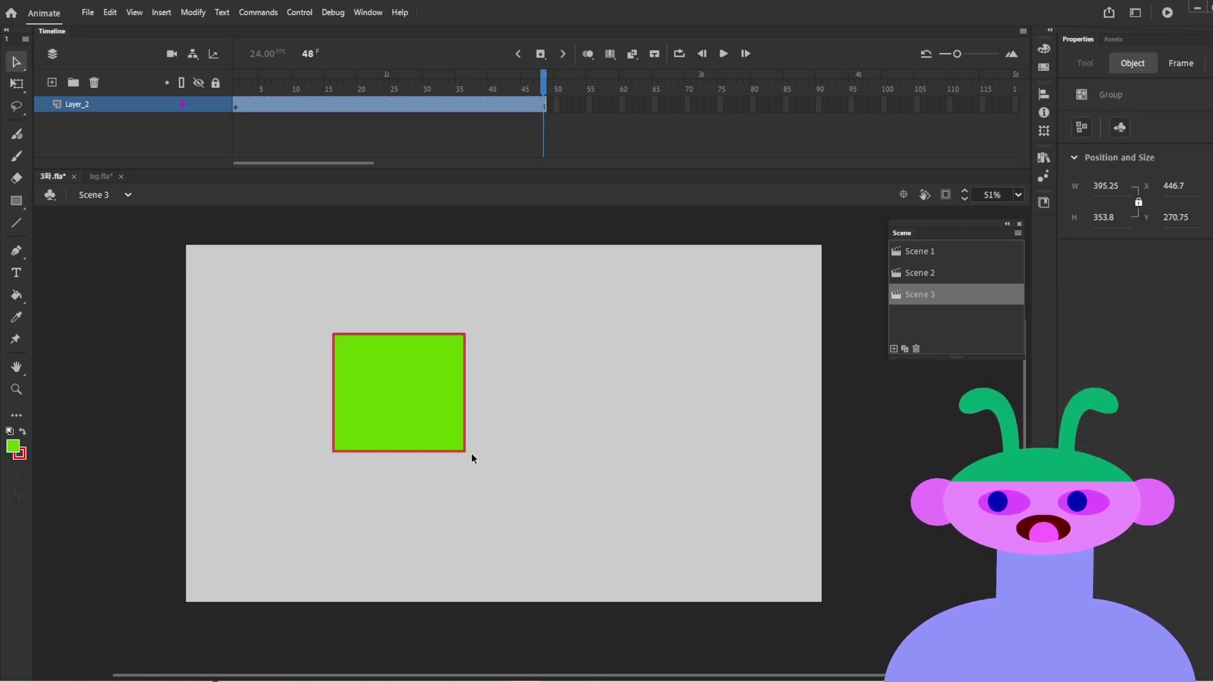
Step: Convert the rectangle to a symbol, give it a motion tween that shifts it horizontally rightwards by frame 48, and play it
{"action": "key", "text": "F8"}
{"action": "key", "text": "Return"}
{"action": "right_click", "coordinate": [417, 419]}
{"action": "left_click", "coordinate": [505, 155]}
{"action": "left_click_drag", "start_coordinate": [398, 385], "coordinate": [657, 387]}
{"action": "key", "text": "Return"}
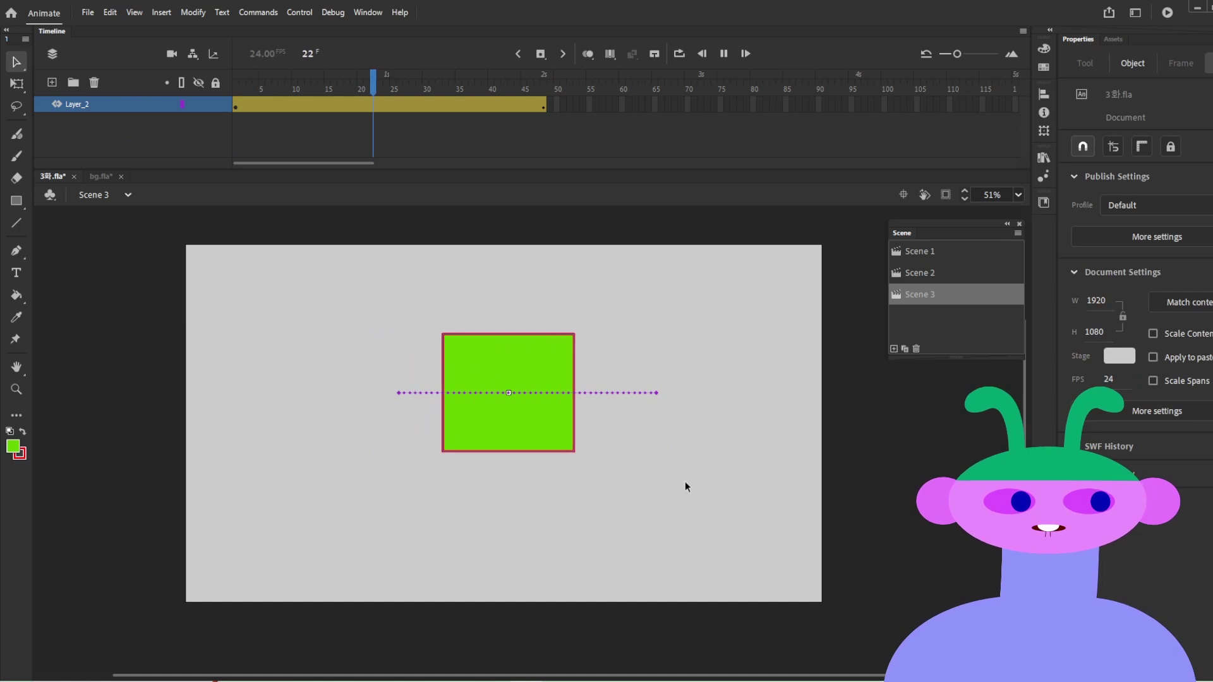
Step: Bend the rectangle's motion path downward into a curve and play the tween
{"action": "left_click_drag", "start_coordinate": [569, 393], "coordinate": [575, 489]}
{"action": "key", "text": "Return"}
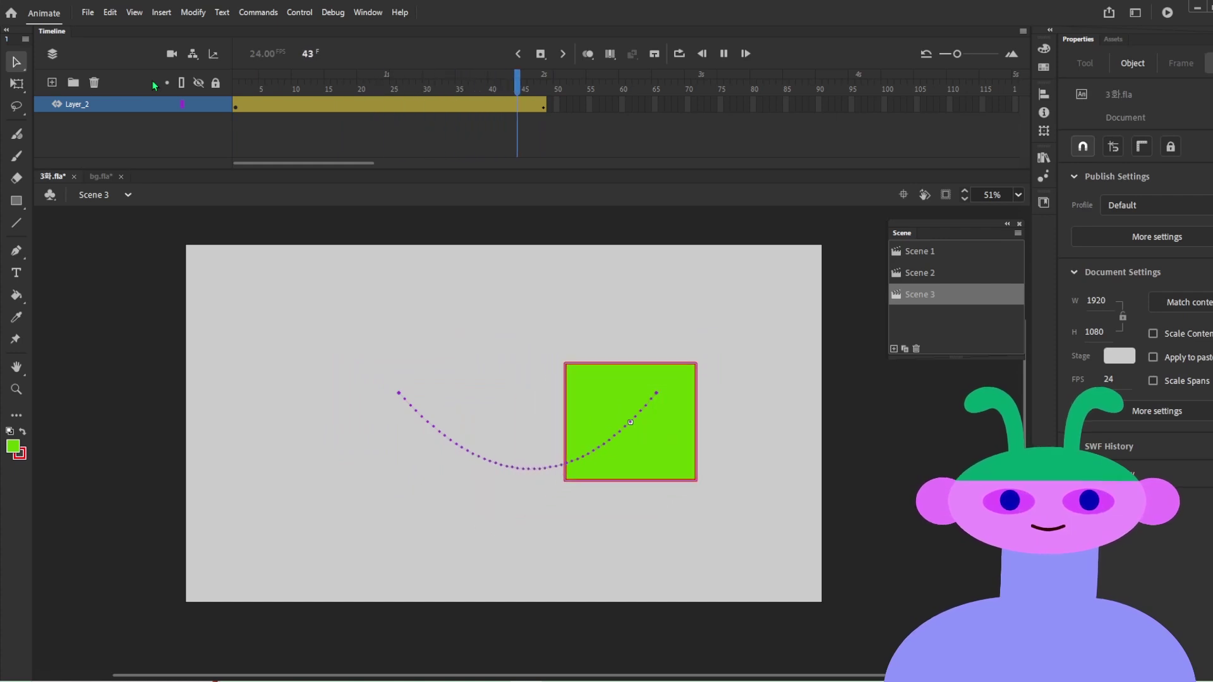
{"action": "left_click", "coordinate": [419, 104]}
{"action": "key", "text": "Return"}
{"action": "left_click", "coordinate": [180, 112]}
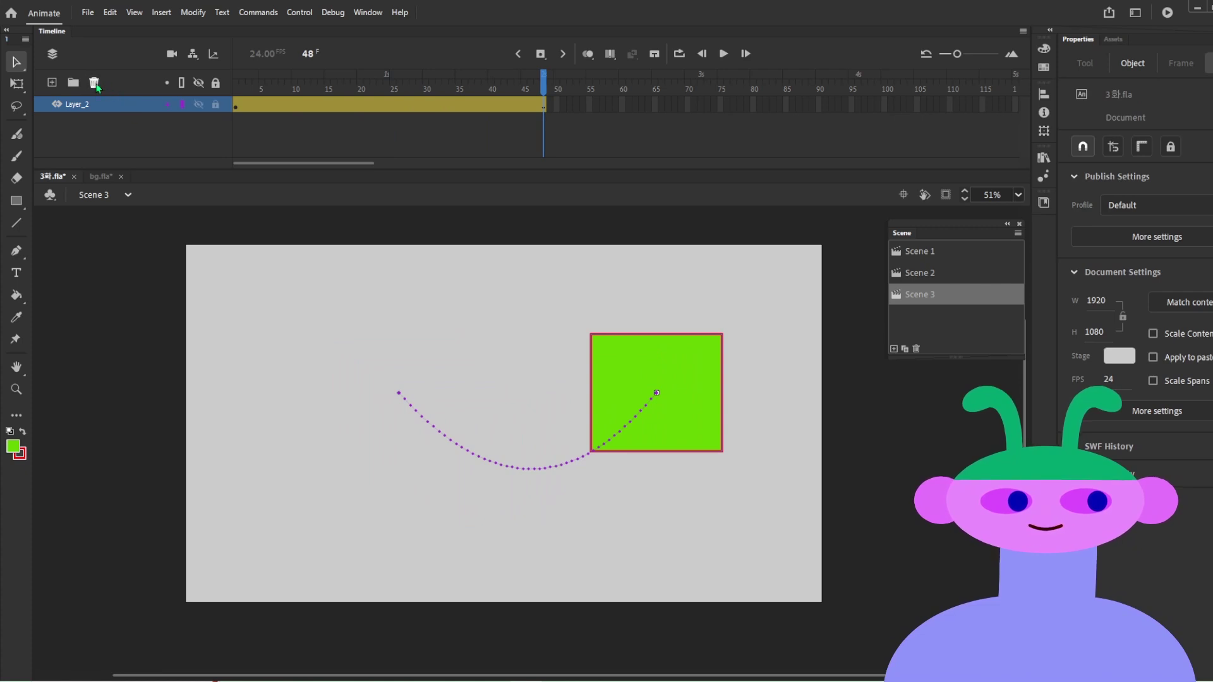
Step: Delete the motion tween layer and draw a green circle with a red outline, about 419 px wide, on an empty Layer_2
{"action": "left_click", "coordinate": [74, 106]}
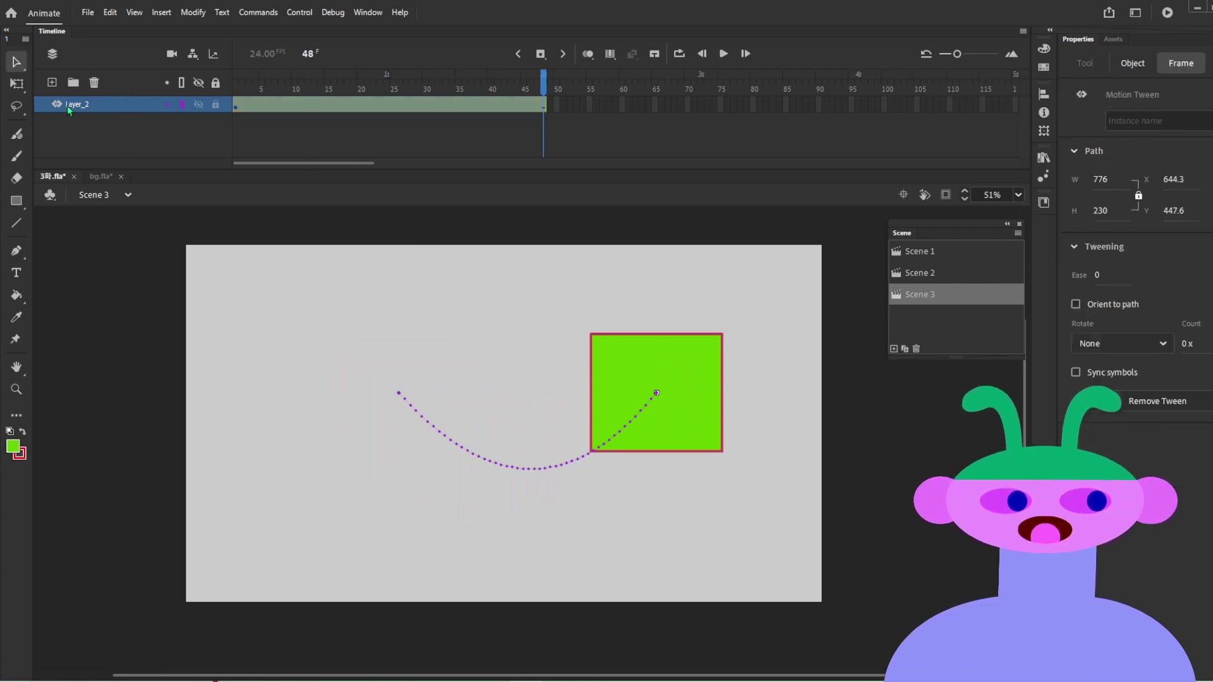
{"action": "left_click", "coordinate": [94, 82]}
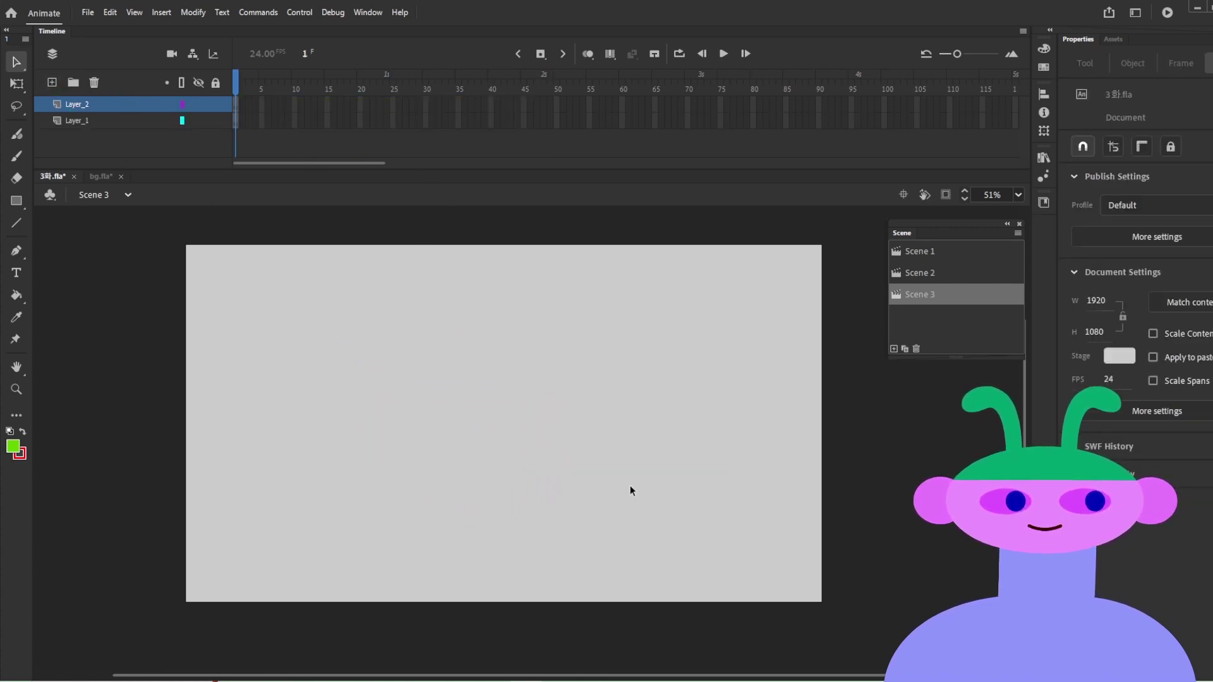
{"action": "key", "text": "o"}
{"action": "left_click_drag", "start_coordinate": [372, 342], "coordinate": [513, 483]}
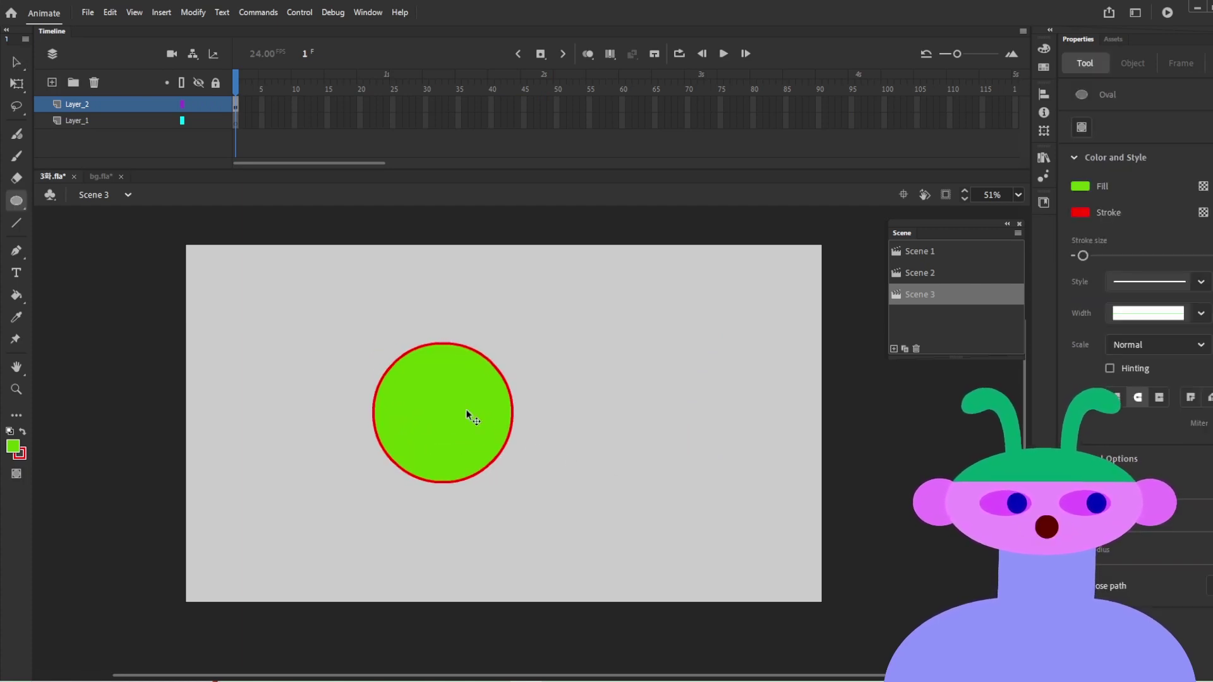
{"action": "key", "text": "v"}
{"action": "left_click", "coordinate": [468, 412]}
{"action": "left_click_drag", "start_coordinate": [739, 590], "coordinate": [161, 214]}
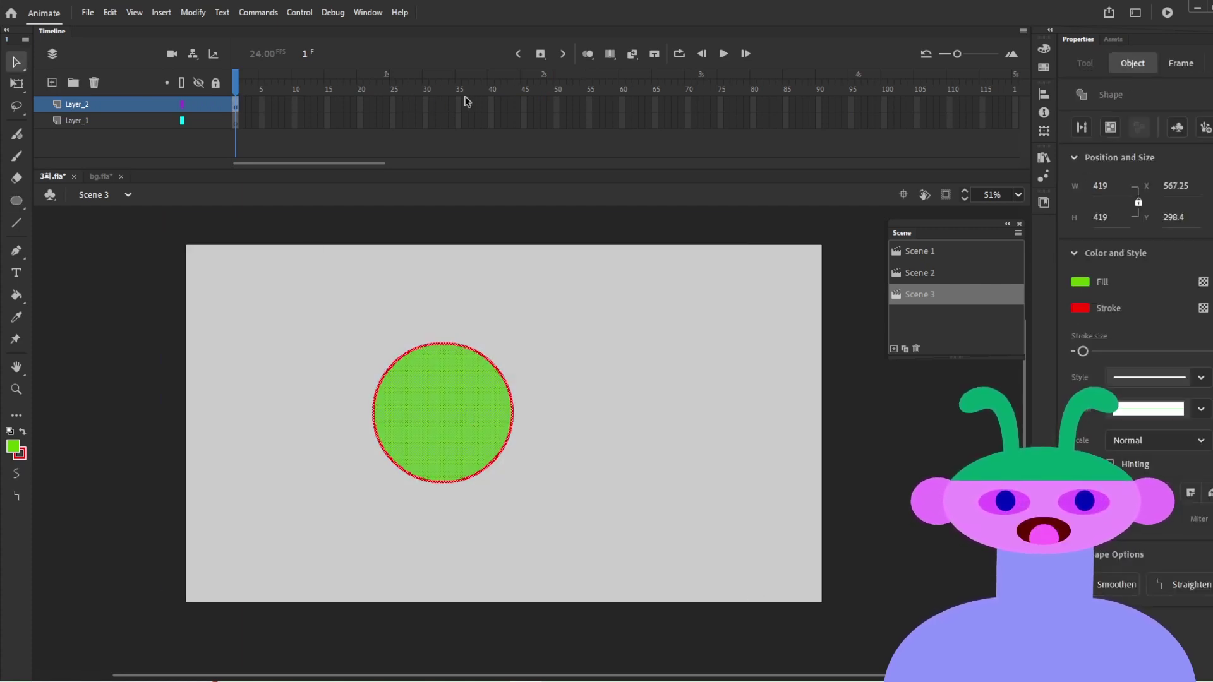
Step: Extend Layer_2 to frame 72 and add keyframes of the circle at frames 48 and 24
{"action": "left_click", "coordinate": [701, 104]}
{"action": "key", "text": "F5"}
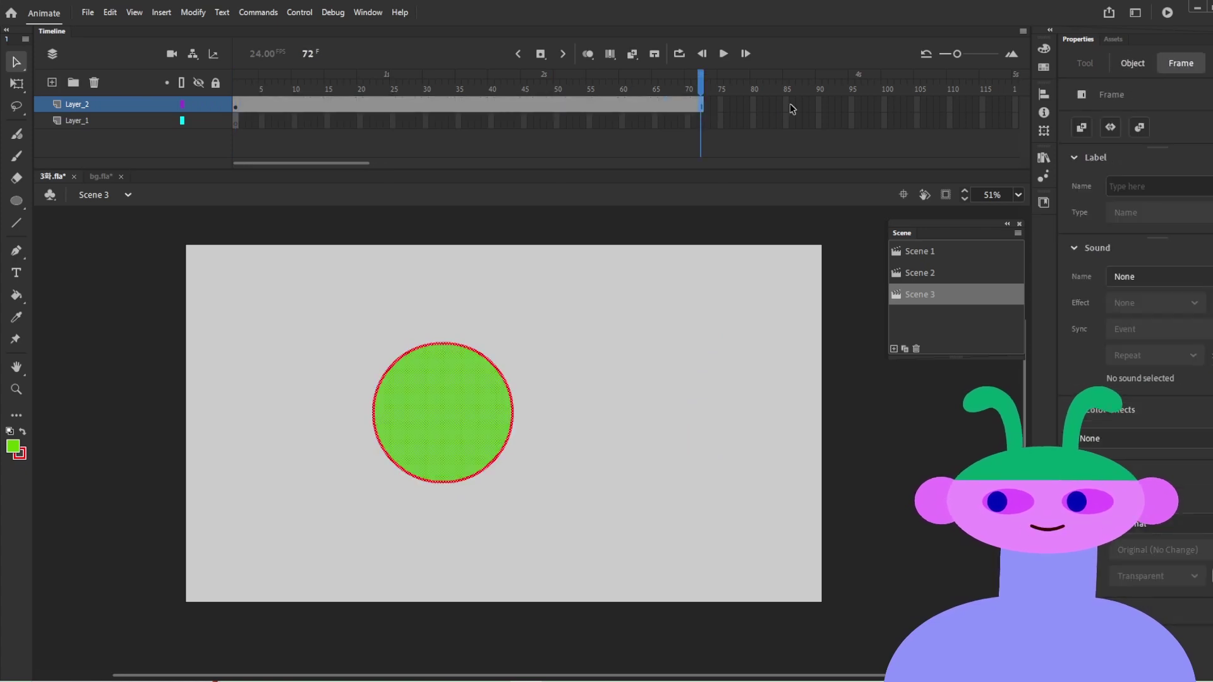
{"action": "left_click", "coordinate": [545, 106]}
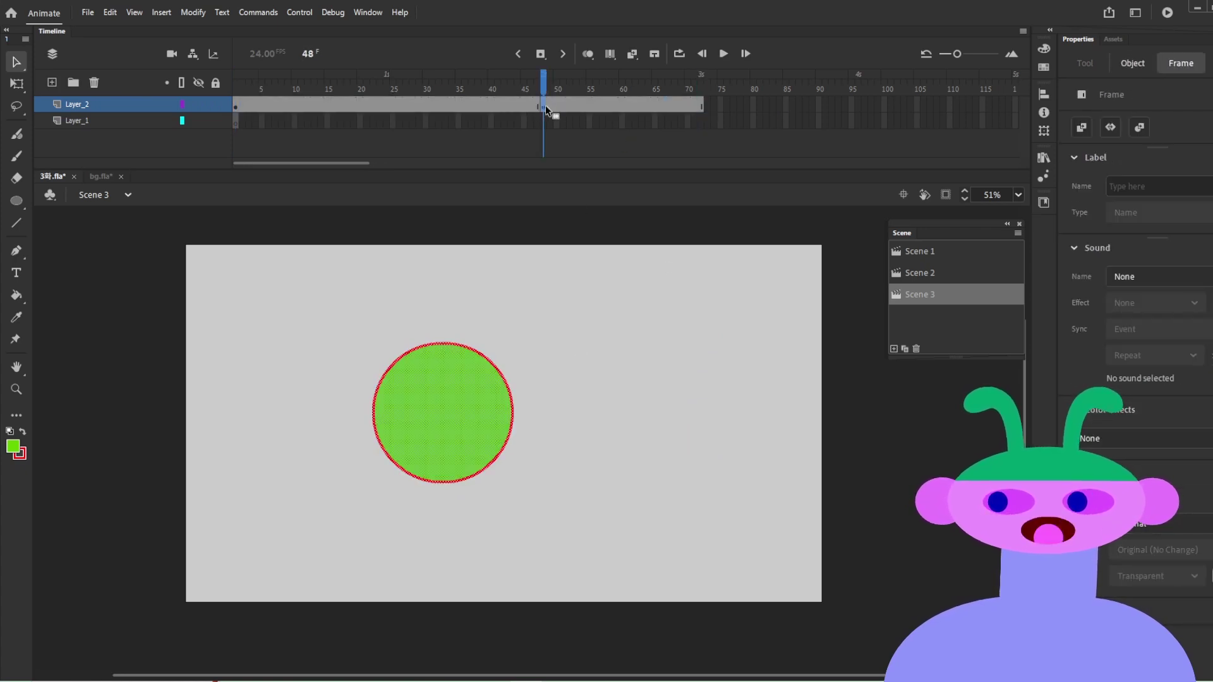
{"action": "key", "text": "Return"}
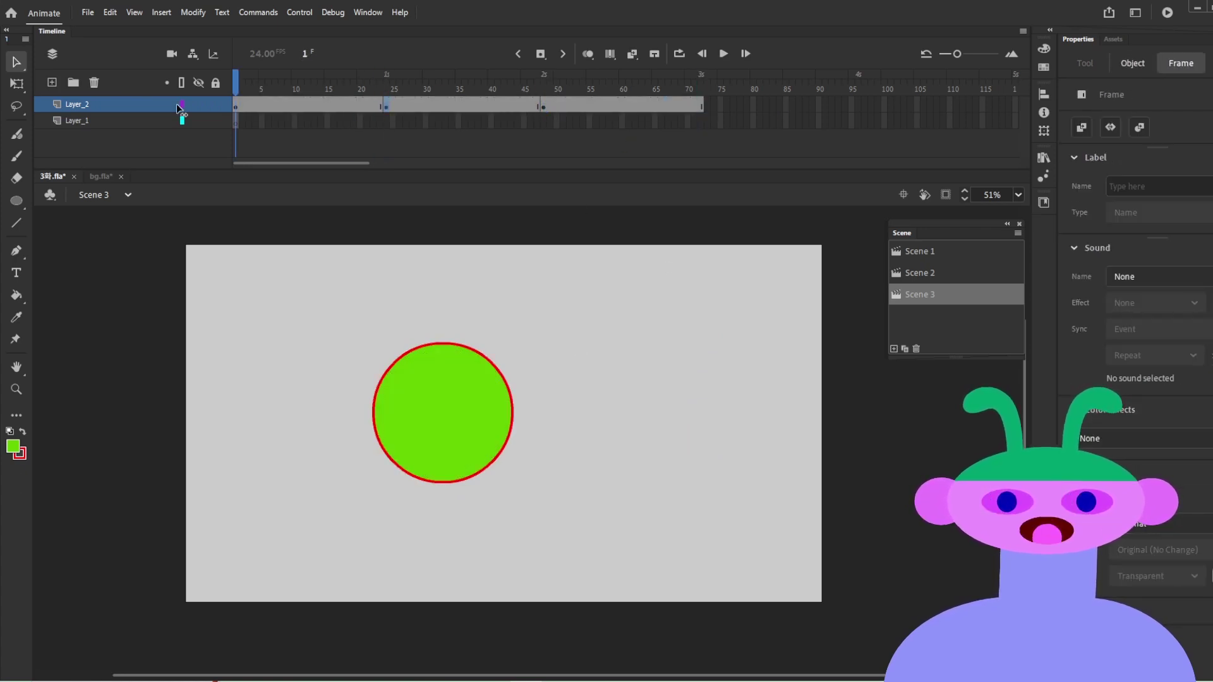
Step: Replace the circle at frame 48 of Layer_2 with a green, red-outlined rectangle
{"action": "left_click", "coordinate": [543, 107]}
{"action": "left_click", "coordinate": [462, 417]}
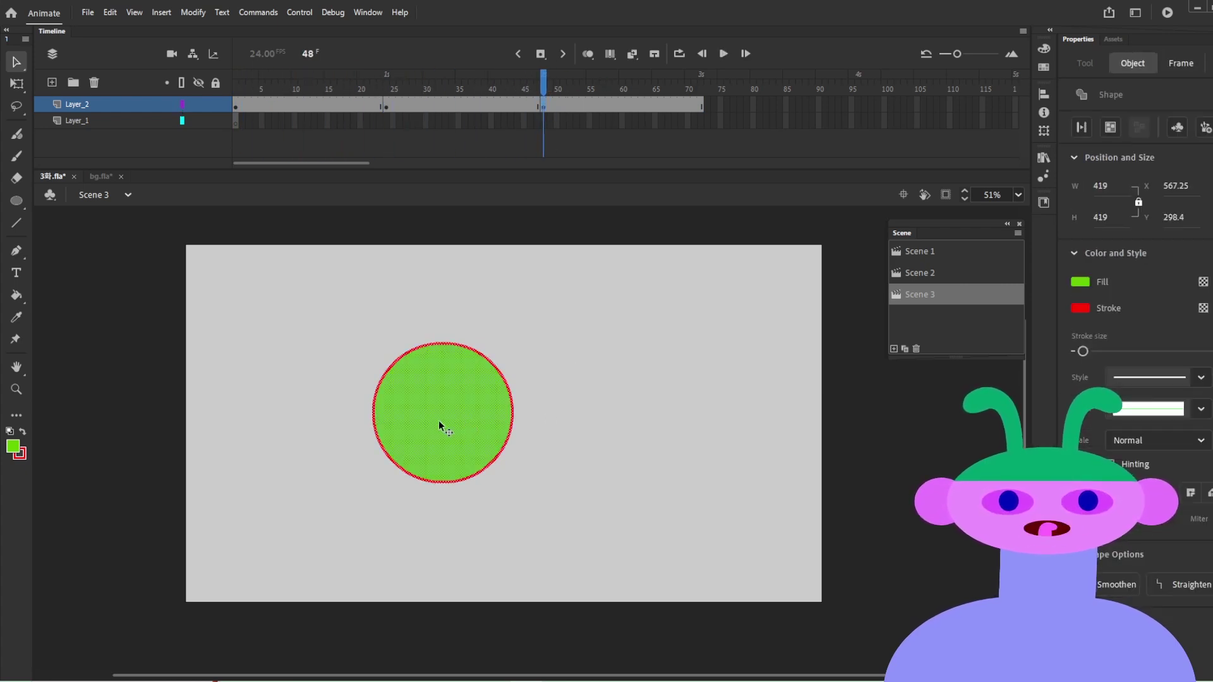
{"action": "left_click", "coordinate": [588, 393]}
{"action": "left_click_drag", "start_coordinate": [610, 540], "coordinate": [184, 271]}
{"action": "key", "text": "Delete"}
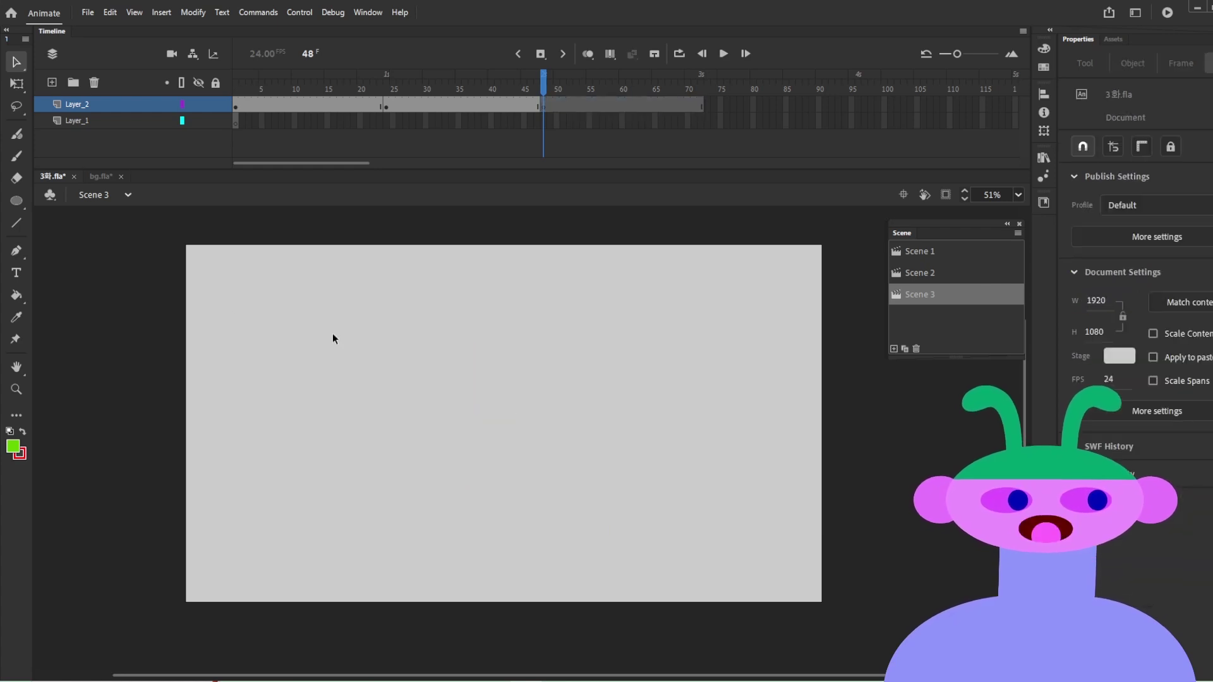
{"action": "key", "text": "m"}
{"action": "key", "text": "r"}
{"action": "mouse_move", "coordinate": [347, 315]}
{"action": "left_mouse_down"}
{"action": "mouse_move", "coordinate": [506, 446]}
{"action": "mouse_move", "coordinate": [541, 509]}
{"action": "mouse_move", "coordinate": [554, 504]}
{"action": "left_mouse_up"}
{"action": "key", "text": "v"}
Step: Create a shape tween between the circle at frame 24 and the rectangle at frame 48, and preview the morph
{"action": "left_click_drag", "start_coordinate": [542, 135], "coordinate": [328, 126]}
{"action": "left_click", "coordinate": [445, 108]}
{"action": "right_click", "coordinate": [445, 109]}
{"action": "left_click", "coordinate": [340, 90]}
{"action": "left_click", "coordinate": [570, 97]}
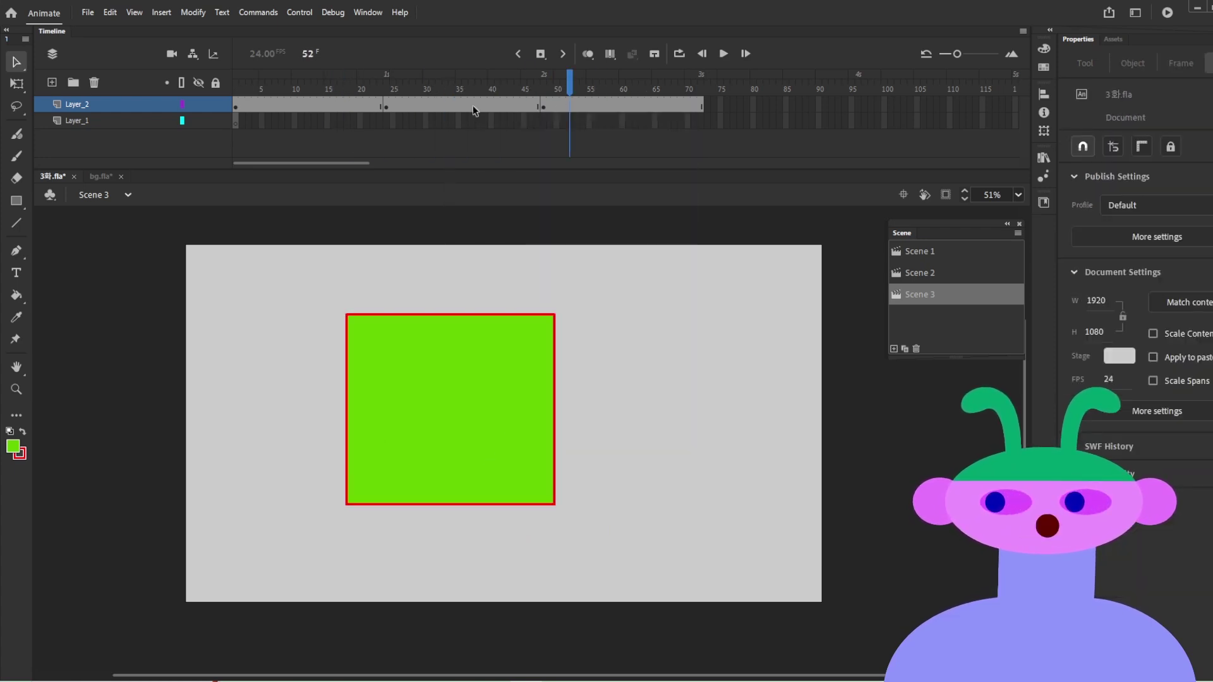
{"action": "right_click", "coordinate": [473, 107]}
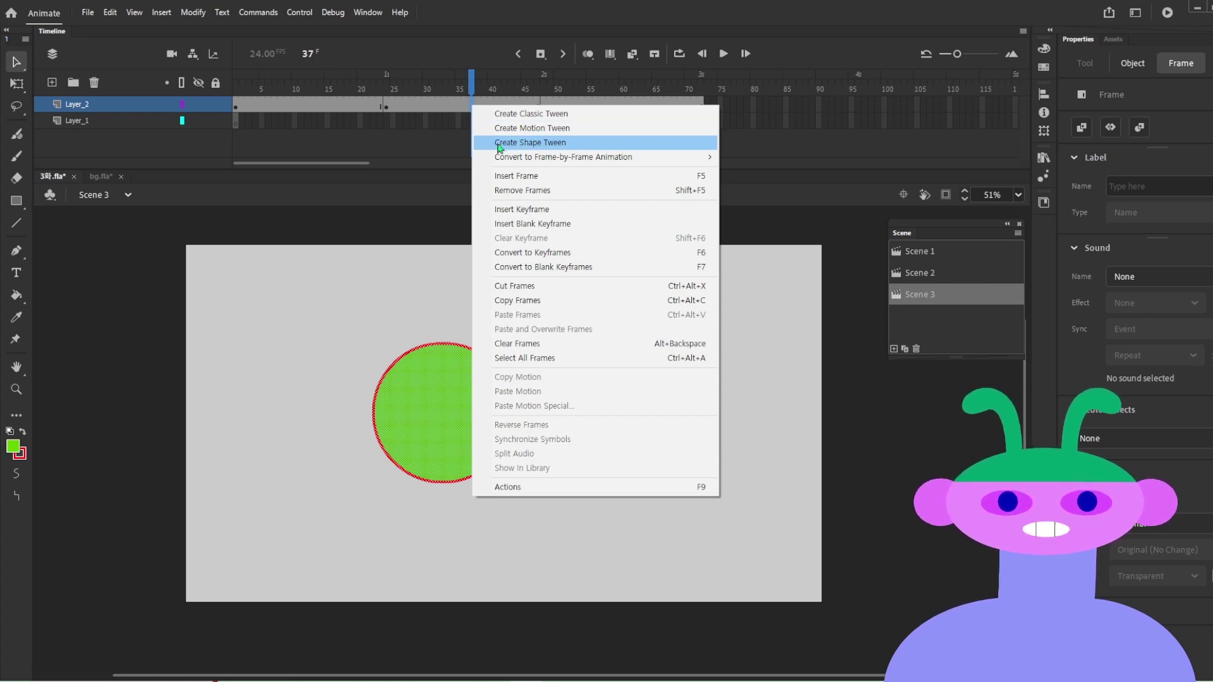
{"action": "left_click", "coordinate": [566, 143]}
{"action": "left_click_drag", "start_coordinate": [472, 79], "coordinate": [374, 123]}
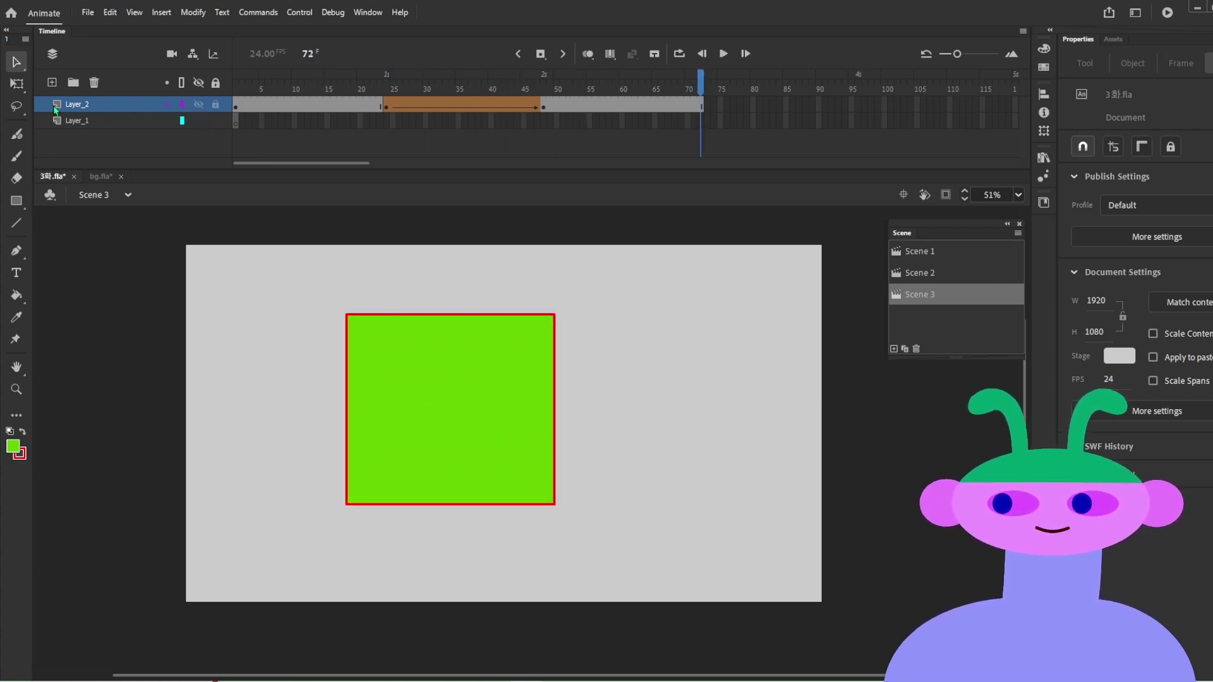
Step: Delete Layer_2, shape a red S-curved line in frame 1 of Layer_1, and move it slightly up and right
{"action": "left_click", "coordinate": [95, 105]}
{"action": "left_click", "coordinate": [94, 83]}
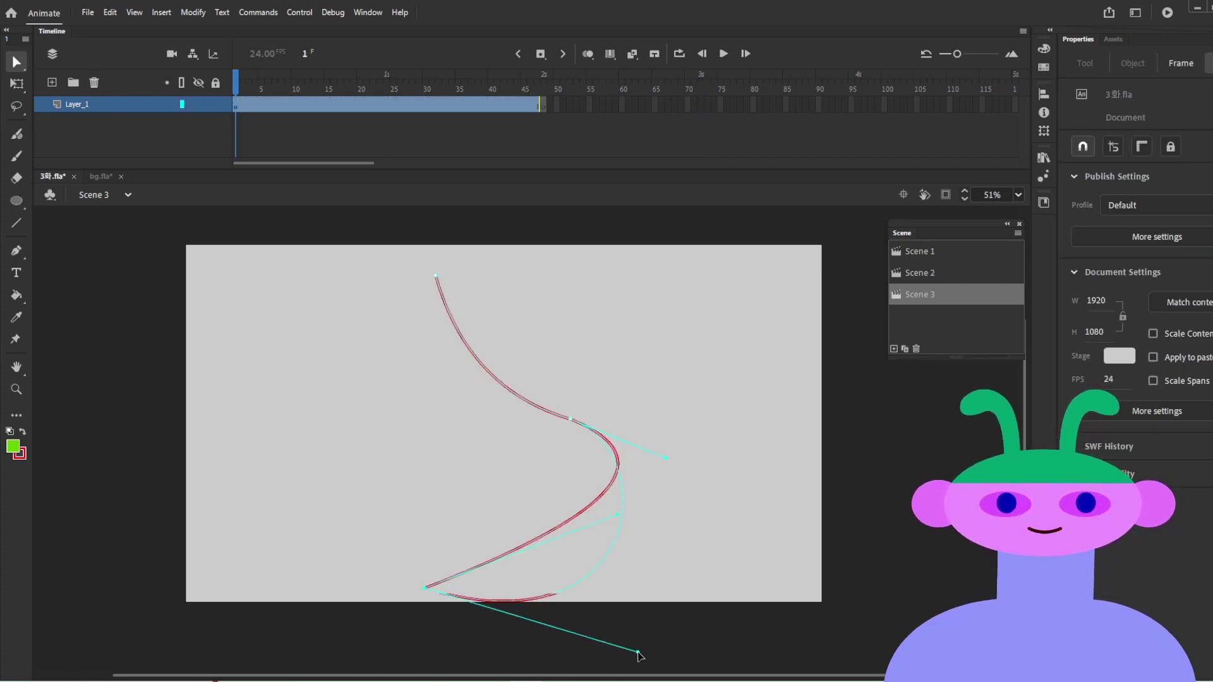
{"action": "key", "text": "Escape"}
{"action": "left_click_drag", "start_coordinate": [569, 419], "coordinate": [550, 411]}
{"action": "key", "text": "v"}
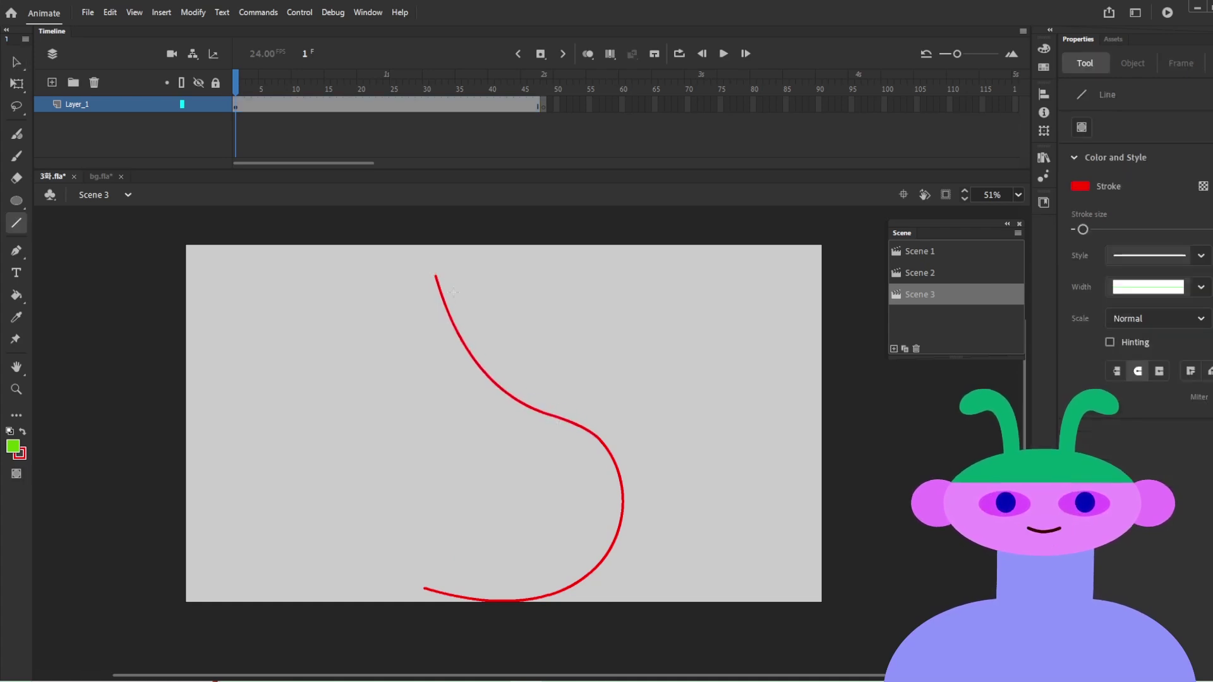
{"action": "left_click", "coordinate": [466, 353]}
{"action": "left_click_drag", "start_coordinate": [466, 353], "coordinate": [477, 339]}
Step: At frame 48 of Layer_1, turn on onion skinning and draw a line from the first curve's upper end, bent into an S
{"action": "left_click", "coordinate": [365, 128]}
{"action": "left_click", "coordinate": [334, 87]}
{"action": "left_click", "coordinate": [543, 88]}
{"action": "left_click", "coordinate": [588, 53]}
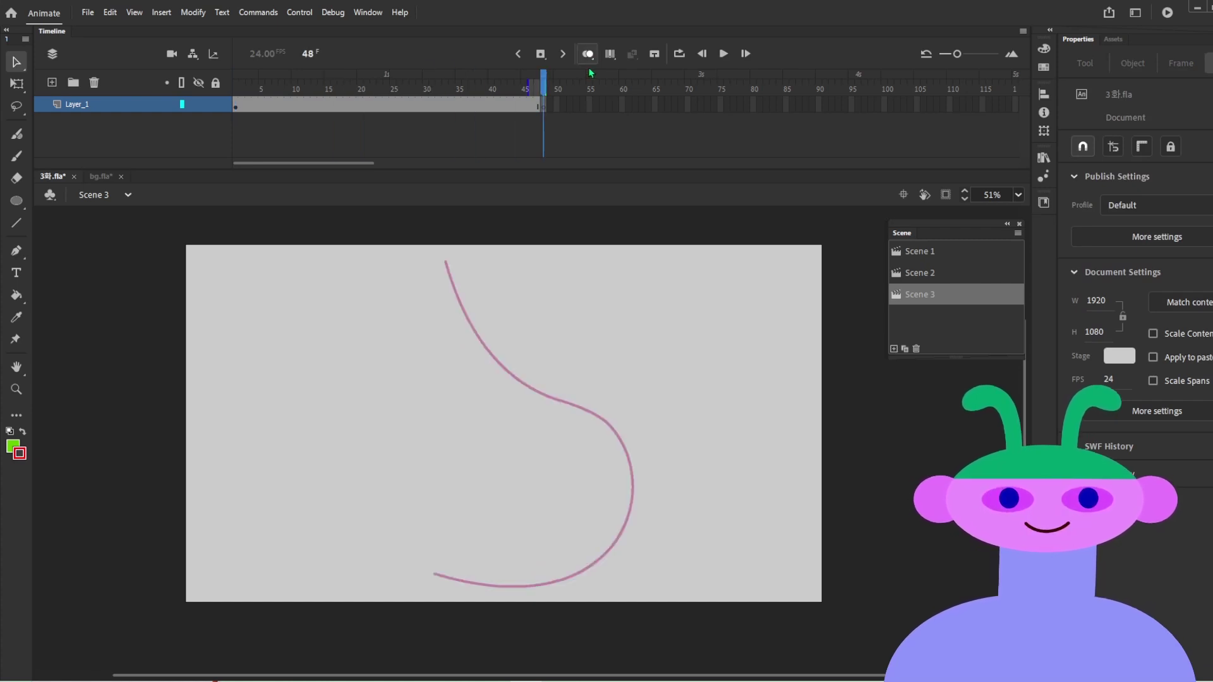
{"action": "key", "text": "n"}
{"action": "left_click_drag", "start_coordinate": [446, 259], "coordinate": [687, 484]}
{"action": "key", "text": "v"}
{"action": "key", "text": "n"}
{"action": "key", "text": "v"}
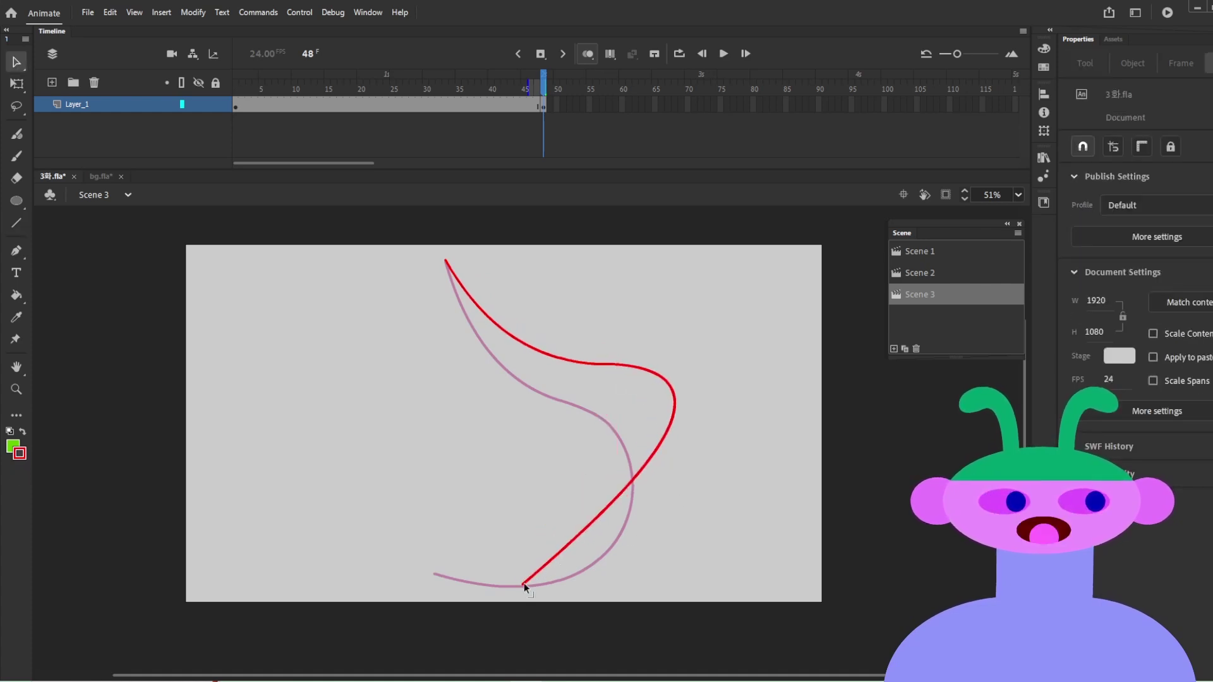
Step: Adjust the frame 48 curve's lower end and curve handles so it follows the first curve's shape
{"action": "left_click_drag", "start_coordinate": [523, 584], "coordinate": [499, 532]}
{"action": "key", "text": "a"}
{"action": "left_click", "coordinate": [499, 532]}
{"action": "left_click_drag", "start_coordinate": [678, 425], "coordinate": [701, 566]}
{"action": "key", "text": "v"}
{"action": "left_click_drag", "start_coordinate": [467, 534], "coordinate": [463, 530]}
{"action": "left_click_drag", "start_coordinate": [543, 87], "coordinate": [743, 128]}
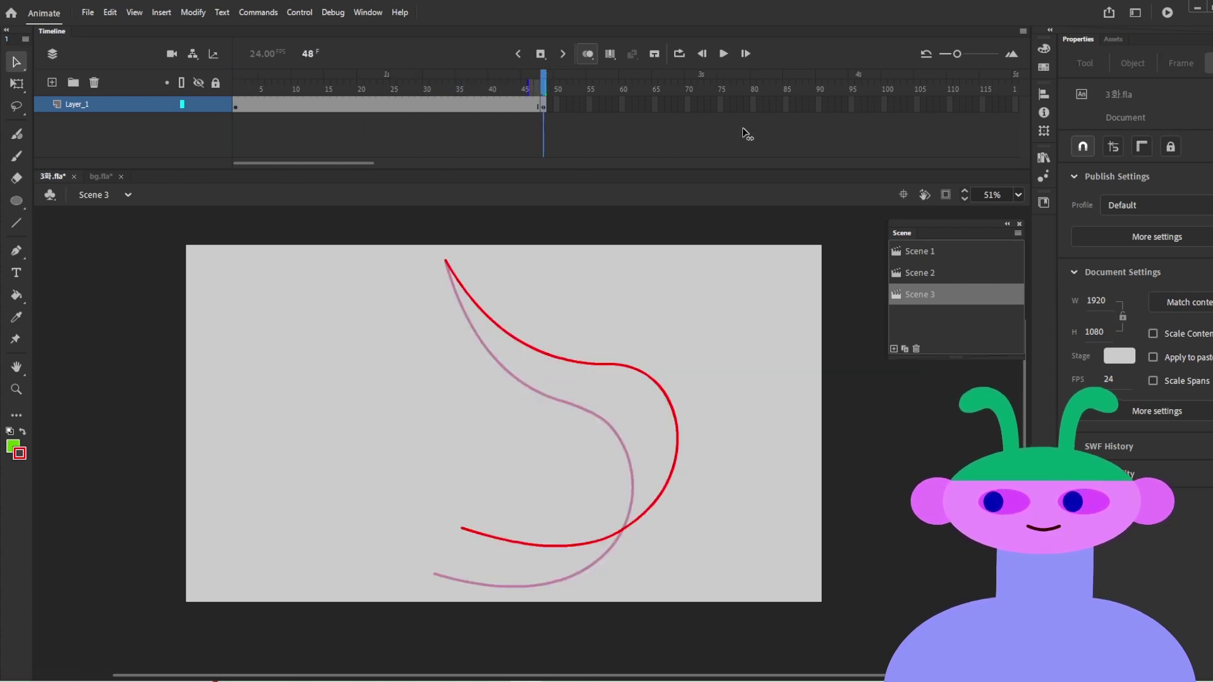
Step: Extend the frame span between the two curve keyframes on Layer_1 until the second keyframe sits at frame 72
{"action": "right_click", "coordinate": [445, 104]}
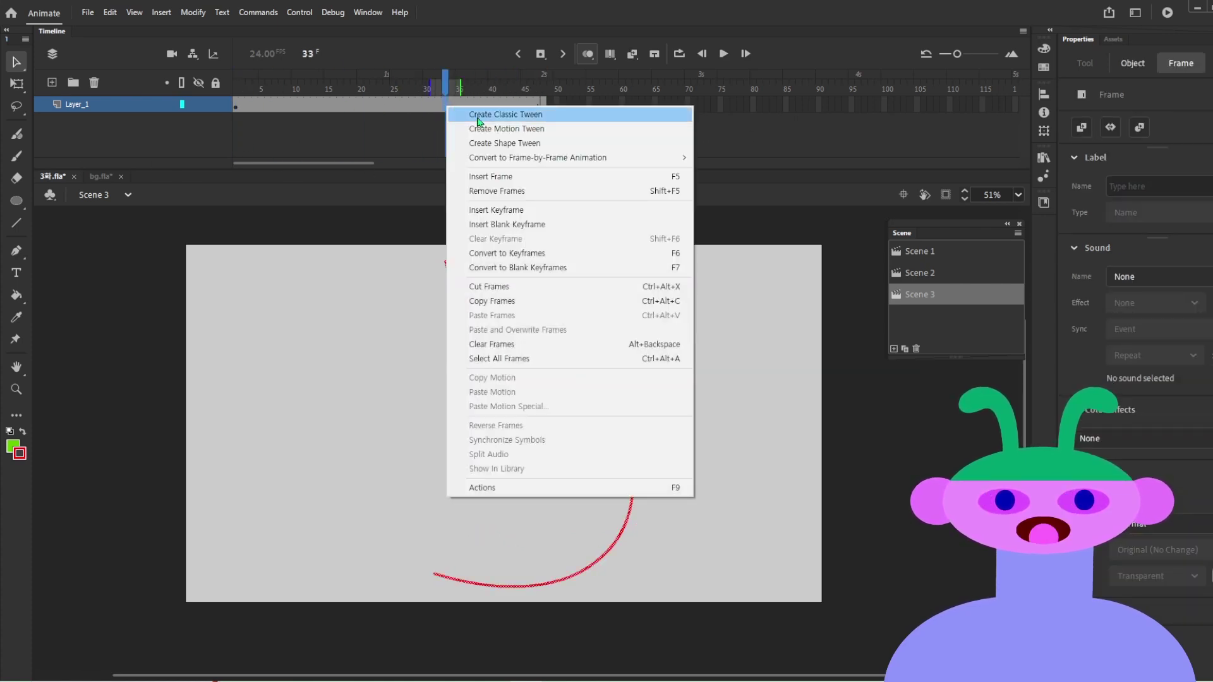
{"action": "left_click_drag", "start_coordinate": [386, 94], "coordinate": [426, 110]}
{"action": "right_click", "coordinate": [441, 106]}
{"action": "left_click", "coordinate": [502, 103]}
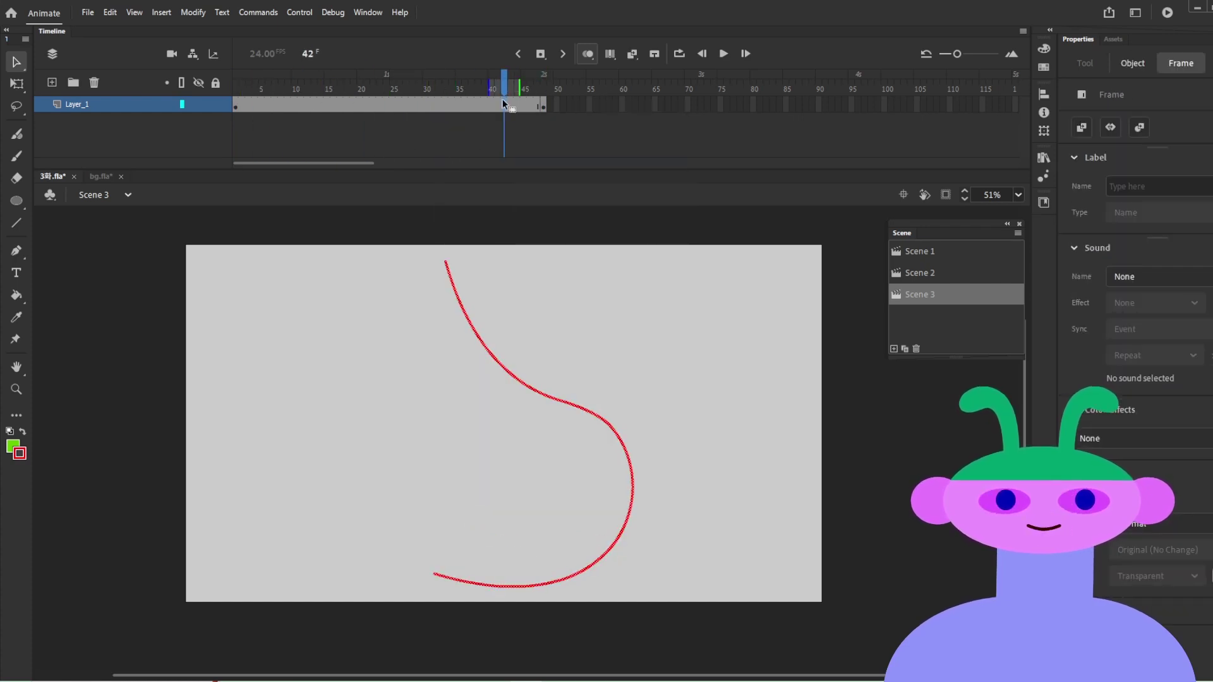
{"action": "key", "text": "F5"}
{"action": "key", "text": "F5"}
{"action": "key", "text": "F5"}
{"action": "key", "text": "F5"}
{"action": "key", "text": "F5"}
{"action": "key", "text": "F5"}
{"action": "key", "text": "F5"}
{"action": "key", "text": "F5"}
{"action": "key", "text": "F5"}
{"action": "key", "text": "F5"}
{"action": "key", "text": "F5"}
{"action": "key", "text": "F5"}
{"action": "key", "text": "F5"}
{"action": "key", "text": "F5"}
{"action": "key", "text": "F5"}
{"action": "key", "text": "F5"}
{"action": "key", "text": "F5"}
{"action": "key", "text": "F5"}
{"action": "key", "text": "F5"}
{"action": "key", "text": "F5"}
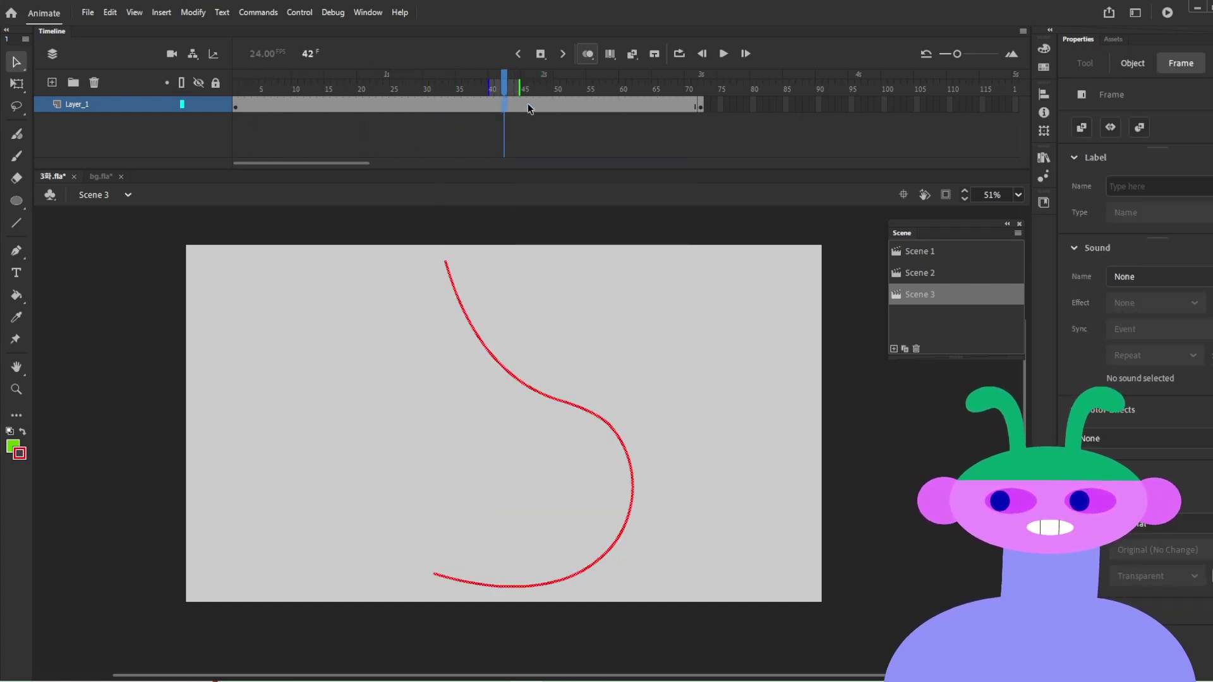
{"action": "key", "text": "shift+F5"}
Step: Create a shape tween between the two curves on Layer_1 and preview it with onion skinning turned off
{"action": "left_click", "coordinate": [648, 103]}
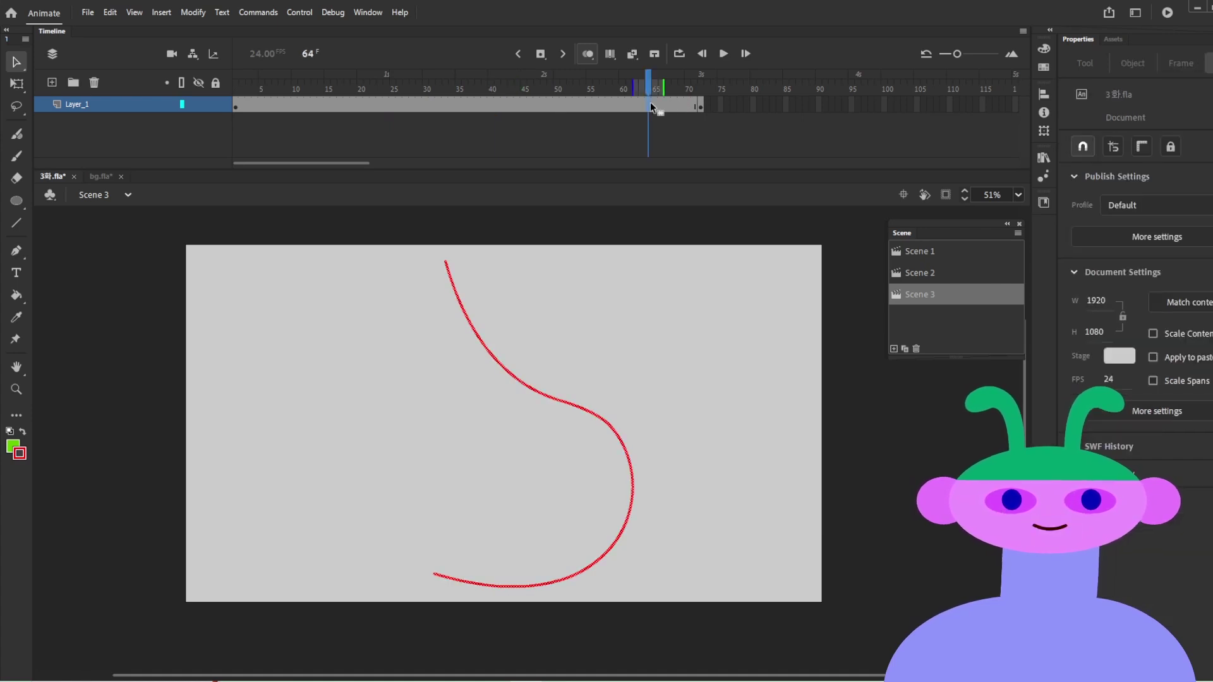
{"action": "right_click", "coordinate": [618, 105]}
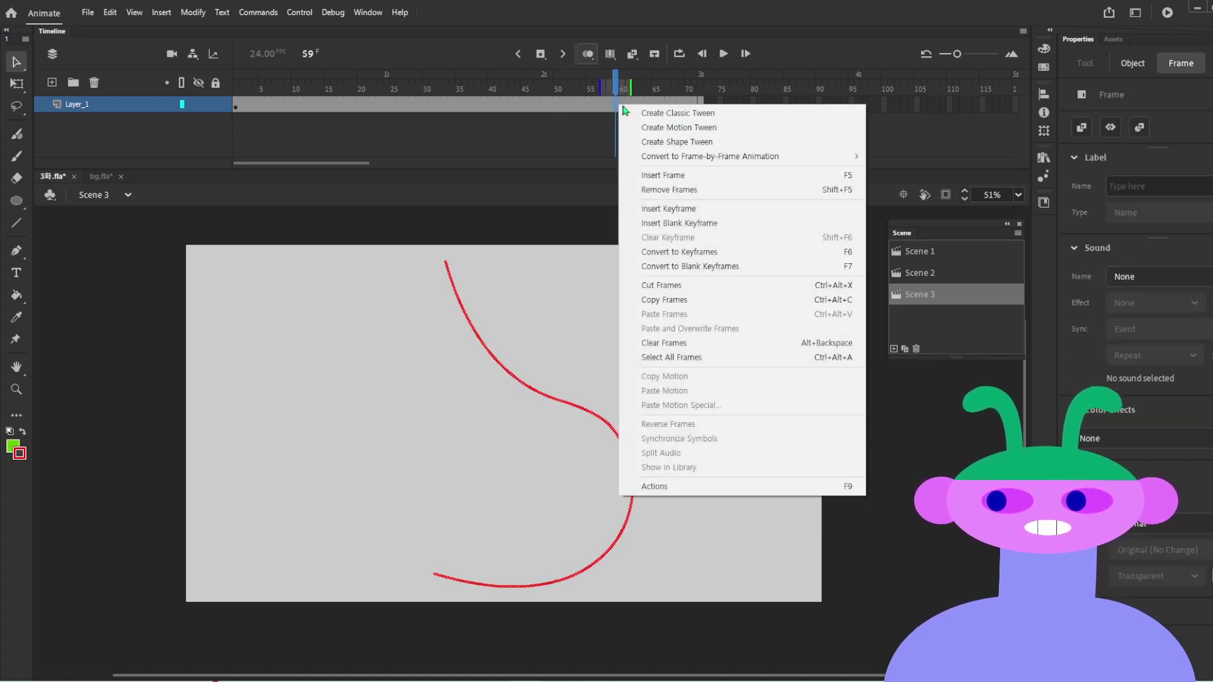
{"action": "left_click", "coordinate": [657, 143]}
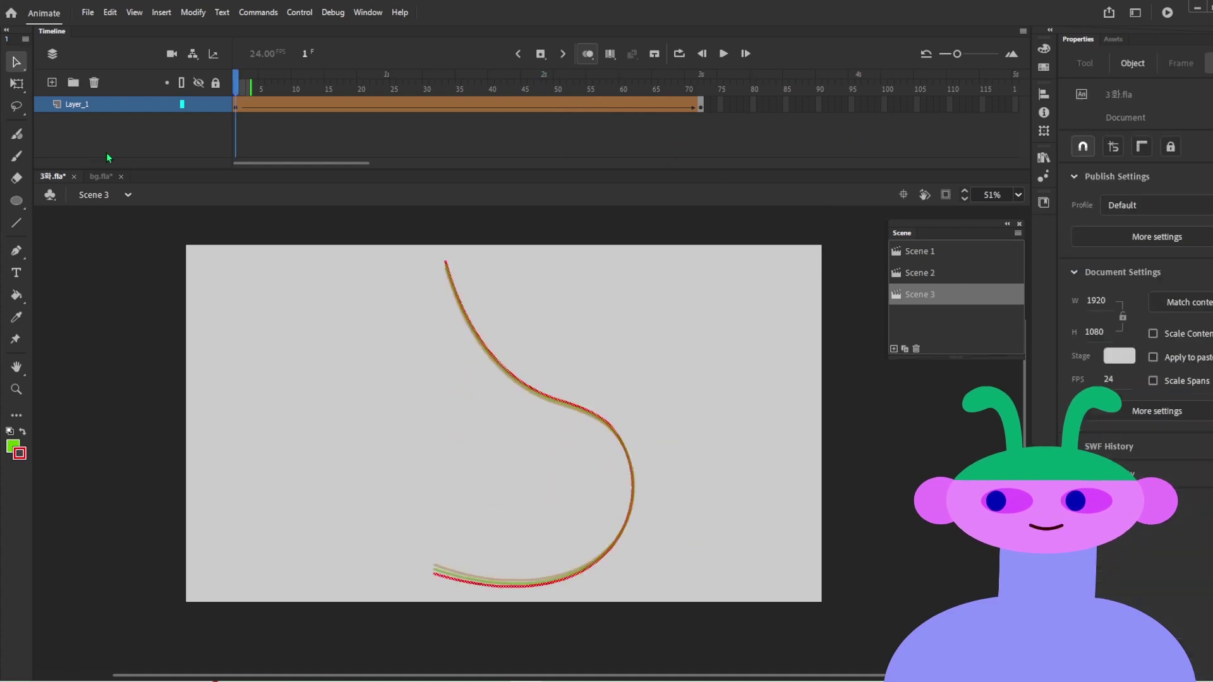
{"action": "left_click", "coordinate": [593, 55]}
{"action": "key", "text": "Return"}
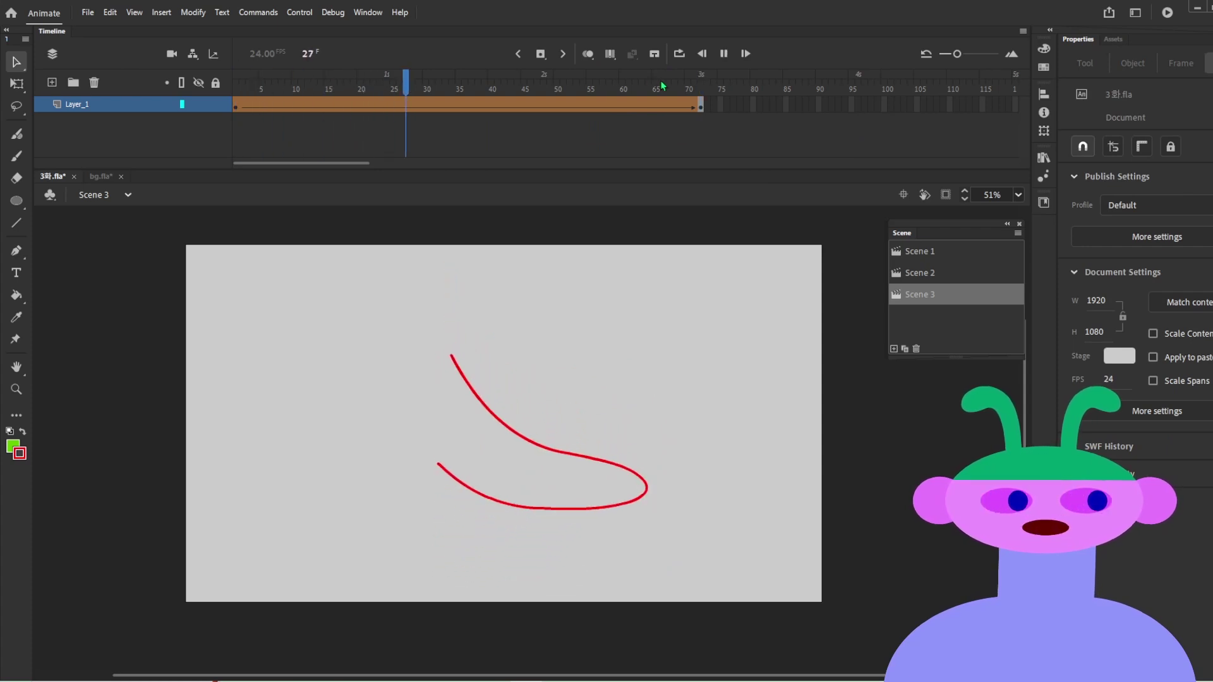
{"action": "left_click_drag", "start_coordinate": [700, 87], "coordinate": [101, 142]}
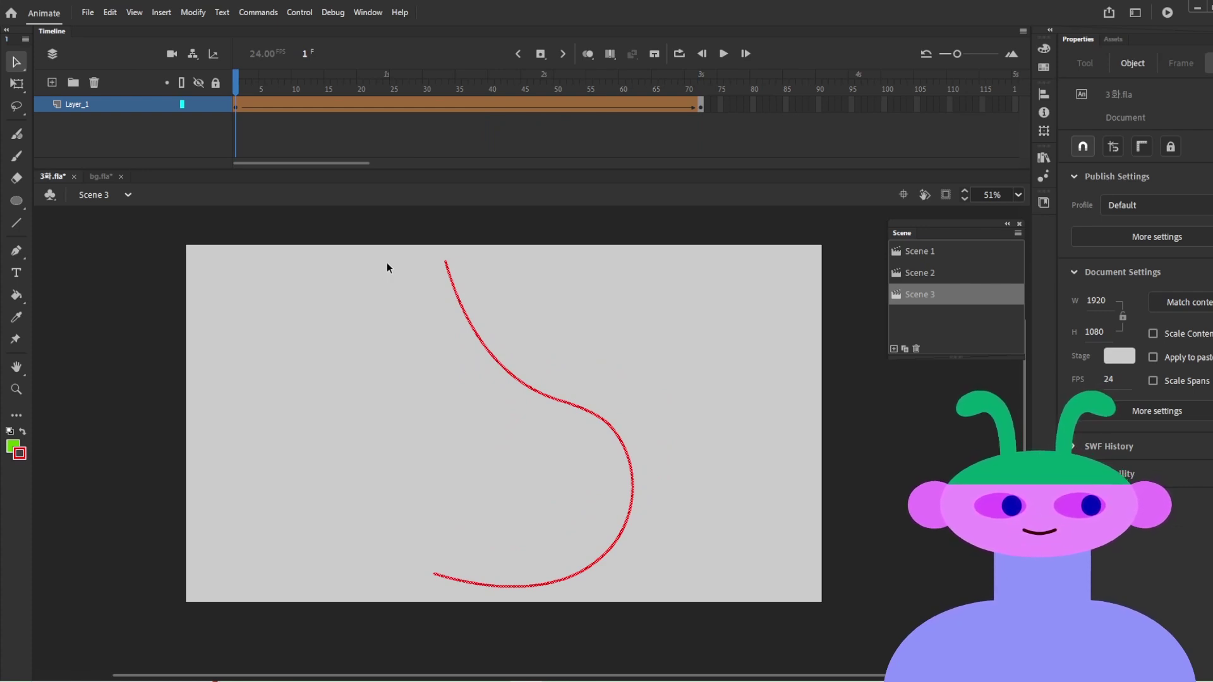
Step: Add three shape hints to the curve at frame 1 of Layer_1 and separate the overlapping hints
{"action": "left_click", "coordinate": [533, 424]}
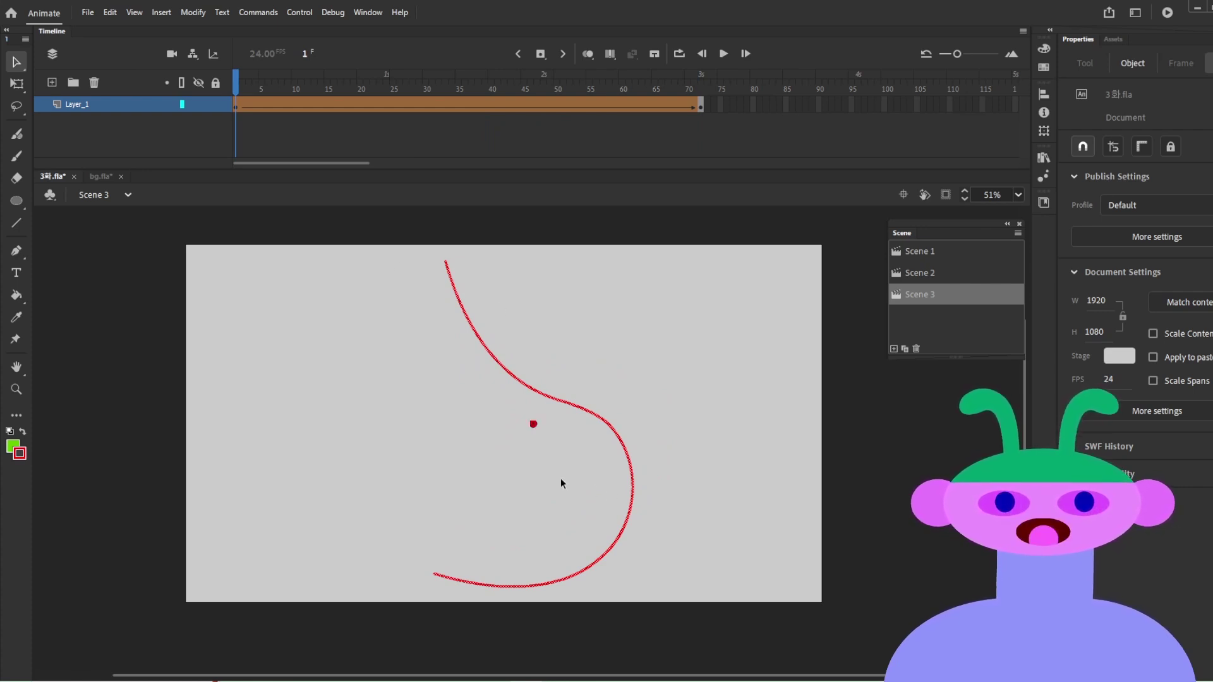
{"action": "key", "text": "z"}
{"action": "left_click_drag", "start_coordinate": [494, 394], "coordinate": [586, 490]}
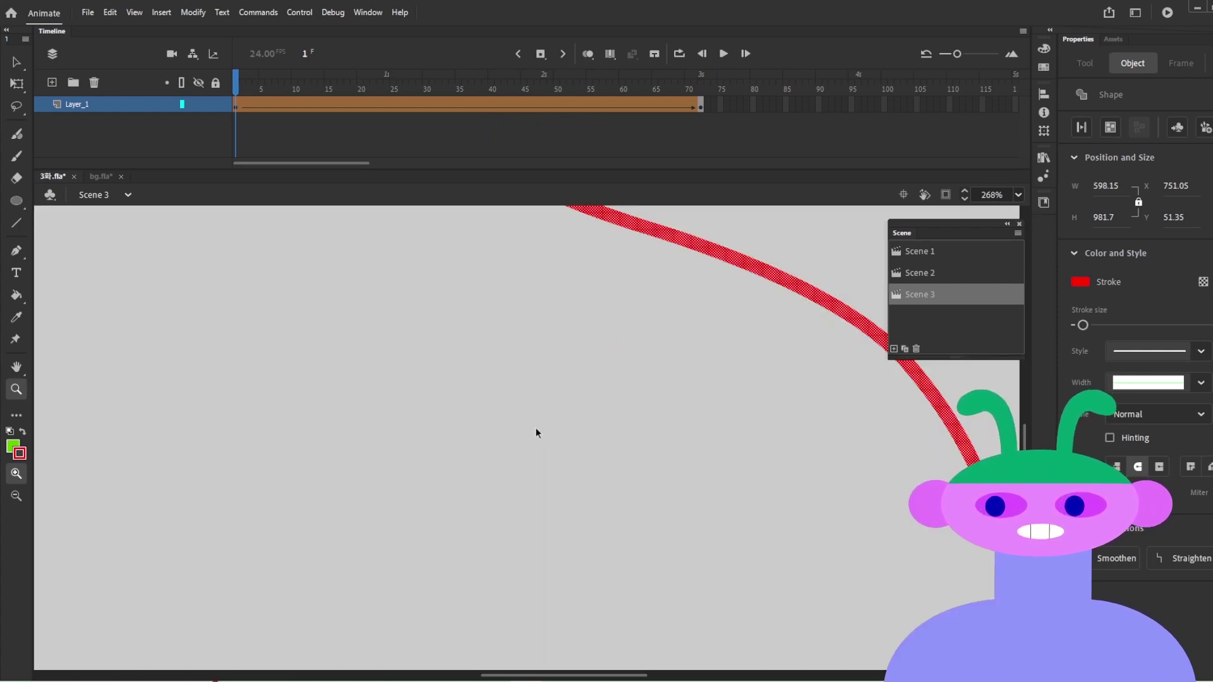
{"action": "key", "text": "v"}
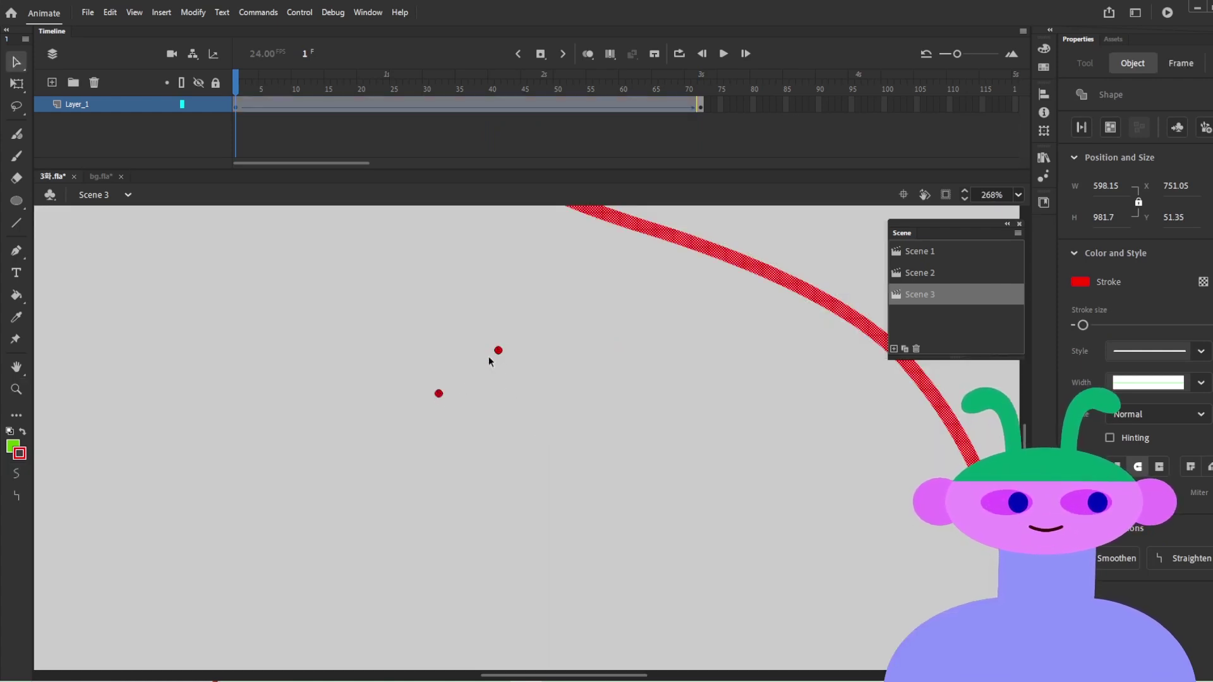
{"action": "scroll", "coordinate": [515, 382], "scroll_direction": "up", "scroll_amount": 3}
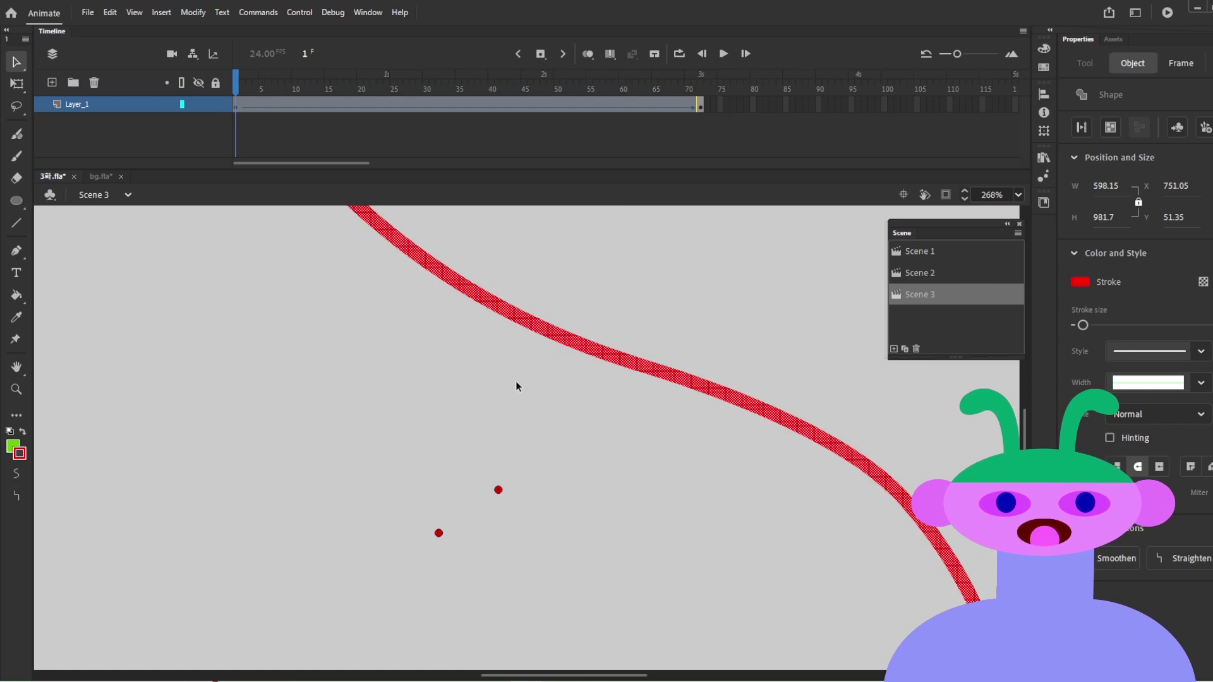
{"action": "left_click_drag", "start_coordinate": [498, 489], "coordinate": [236, 305]}
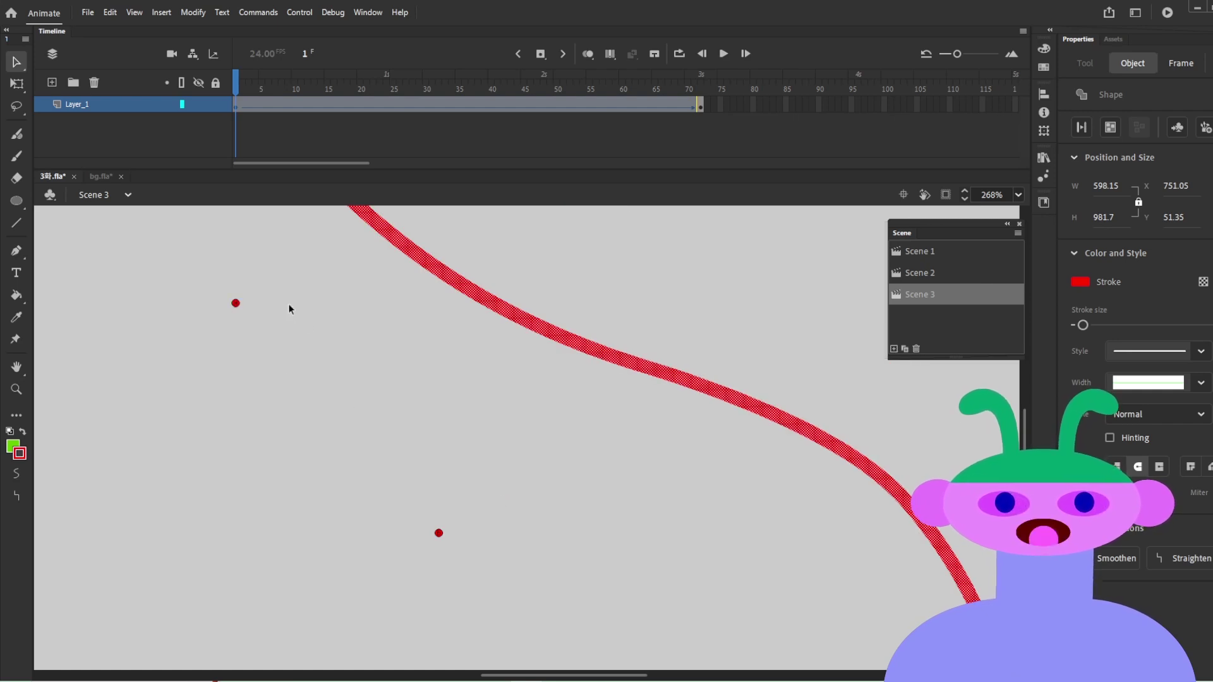
{"action": "scroll", "coordinate": [289, 310], "scroll_direction": "up", "scroll_amount": 6}
{"action": "key", "text": "z"}
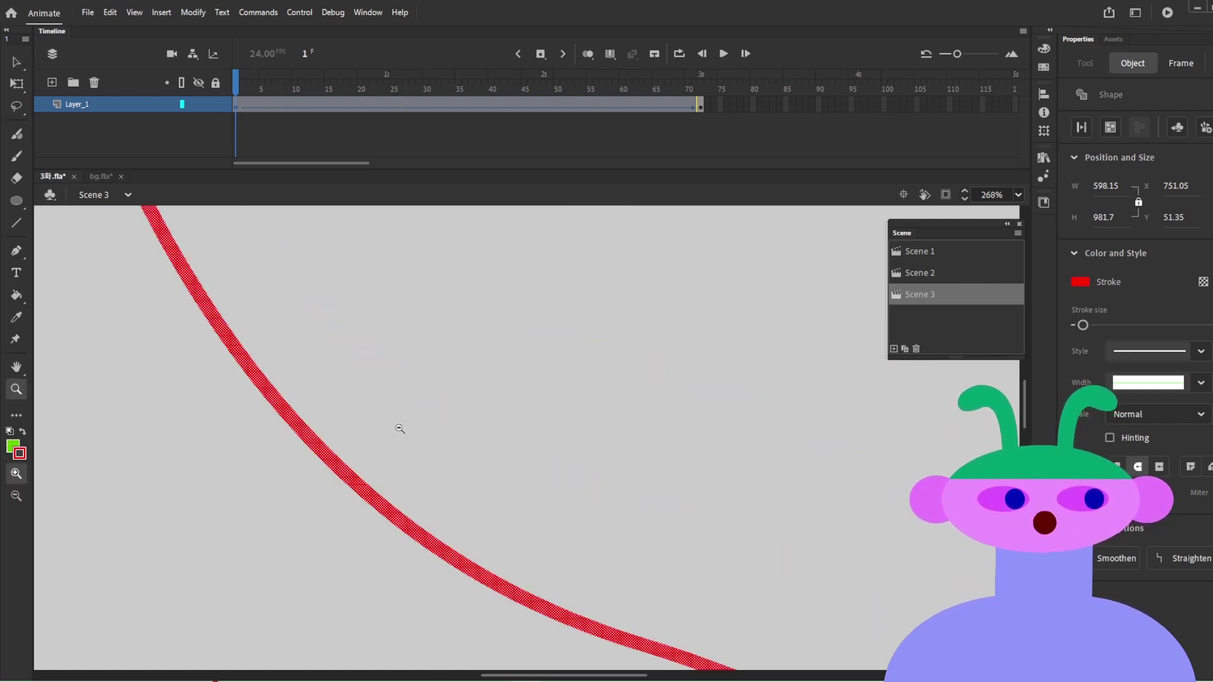
{"action": "left_click", "coordinate": [472, 487], "text": "alt"}
{"action": "left_click", "coordinate": [497, 497], "text": "alt"}
{"action": "key", "text": "v"}
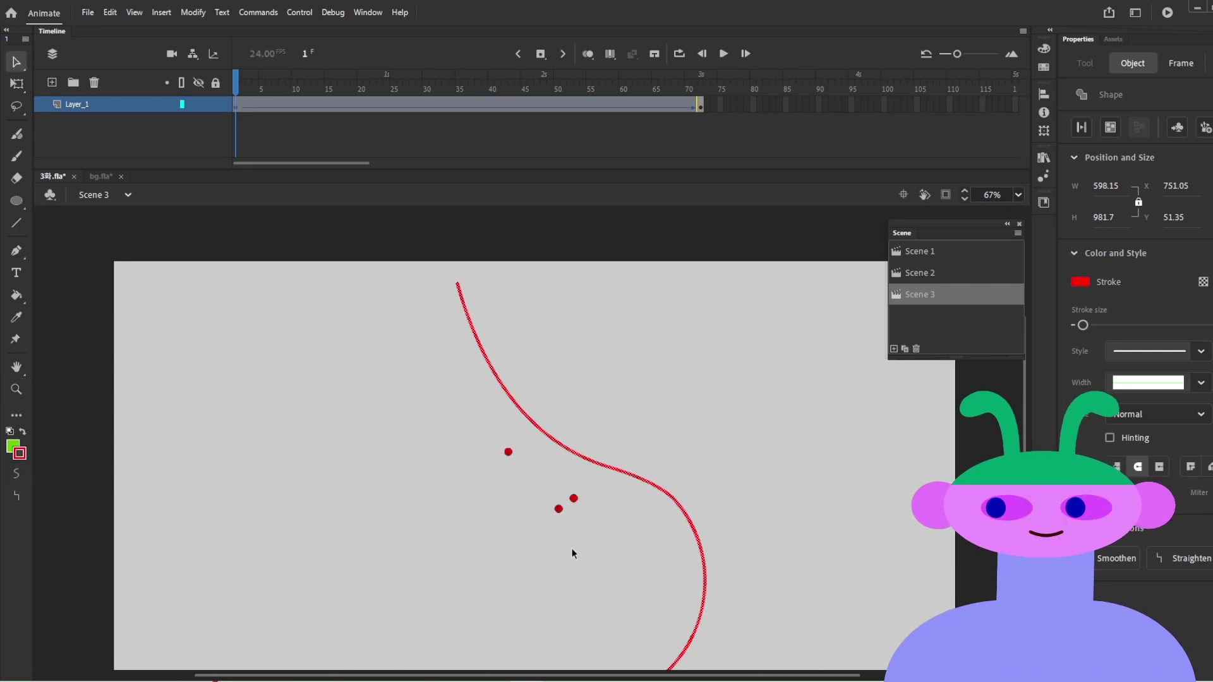
Step: Place one shape hint on the curve's upper end at both frame 1 and frame 72
{"action": "left_click", "coordinate": [532, 488]}
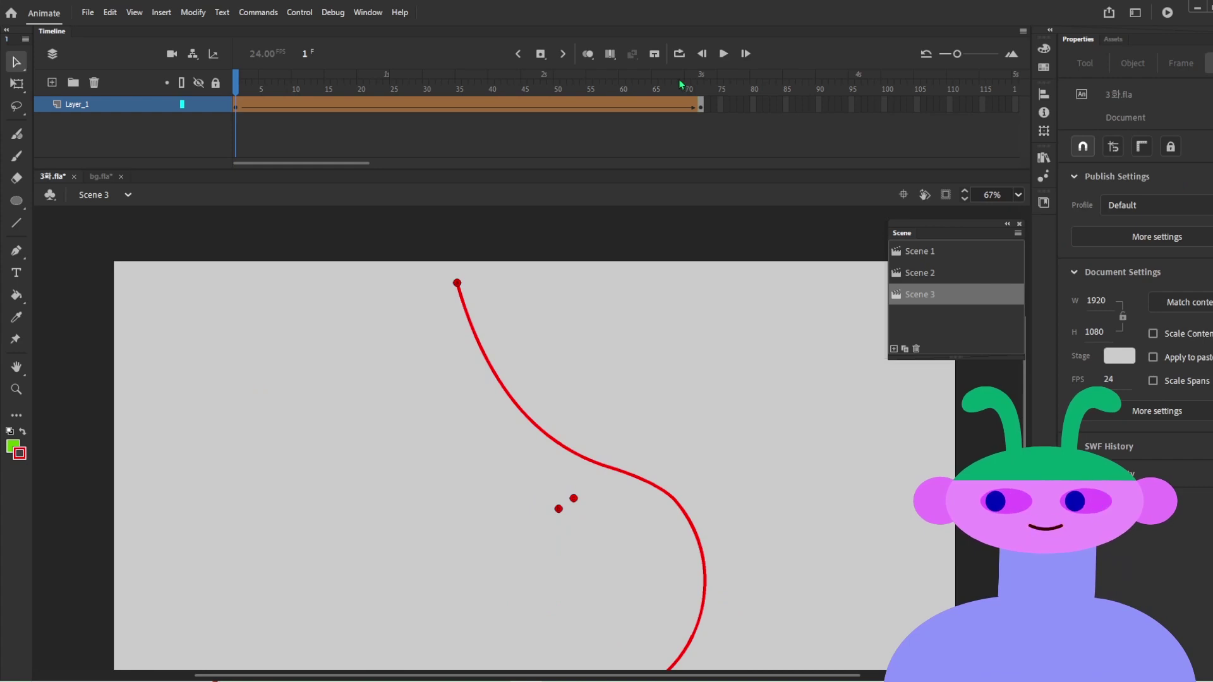
{"action": "left_click_drag", "start_coordinate": [679, 78], "coordinate": [700, 78]}
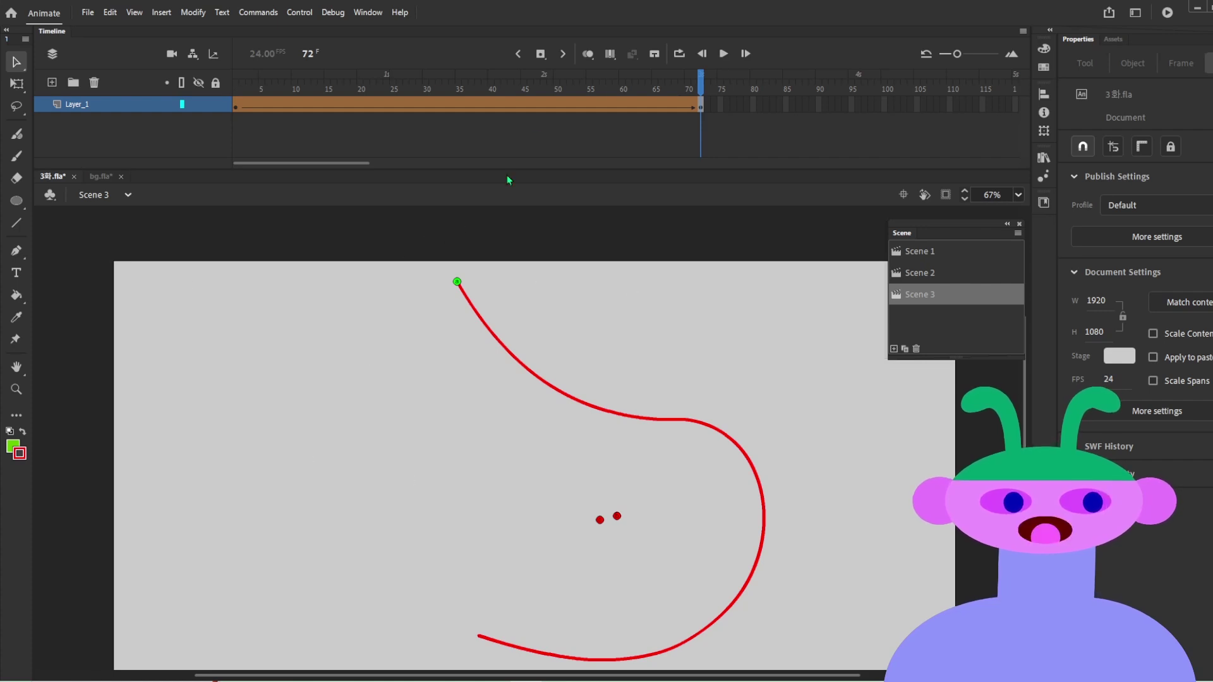
{"action": "left_click_drag", "start_coordinate": [505, 85], "coordinate": [195, 121]}
Step: Place another shape hint on the curve's lower end at both frame 1 and frame 72
{"action": "left_click_drag", "start_coordinate": [593, 568], "coordinate": [582, 459]}
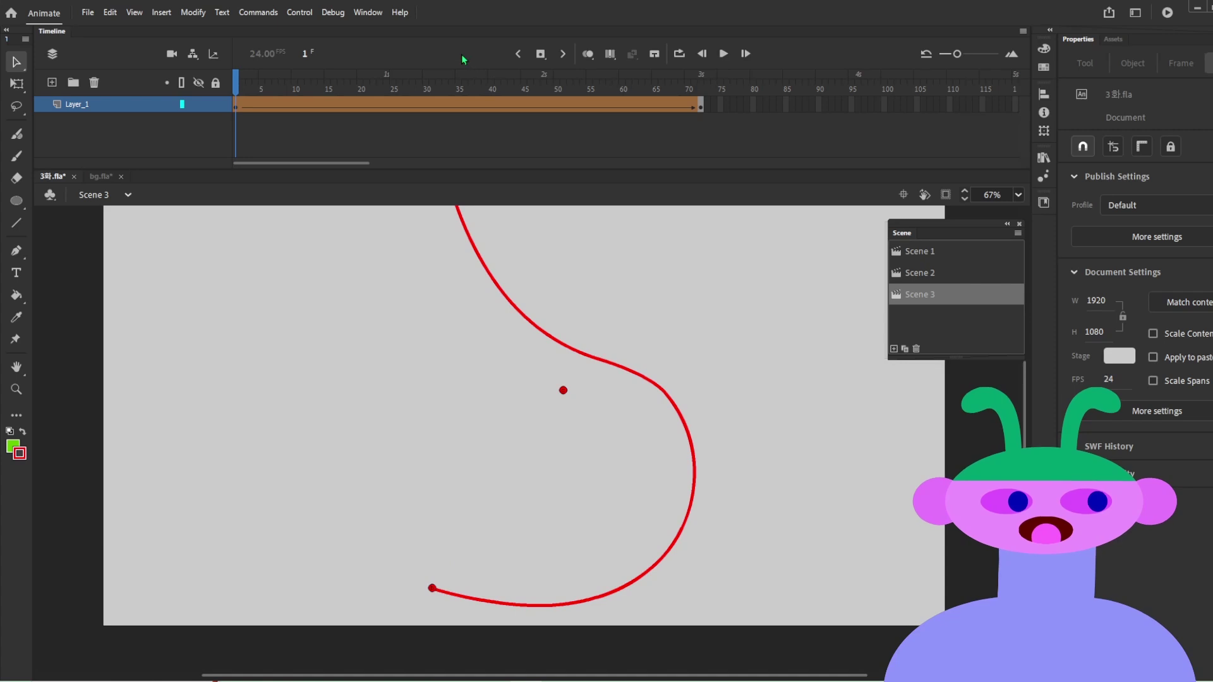
{"action": "left_click", "coordinate": [727, 89]}
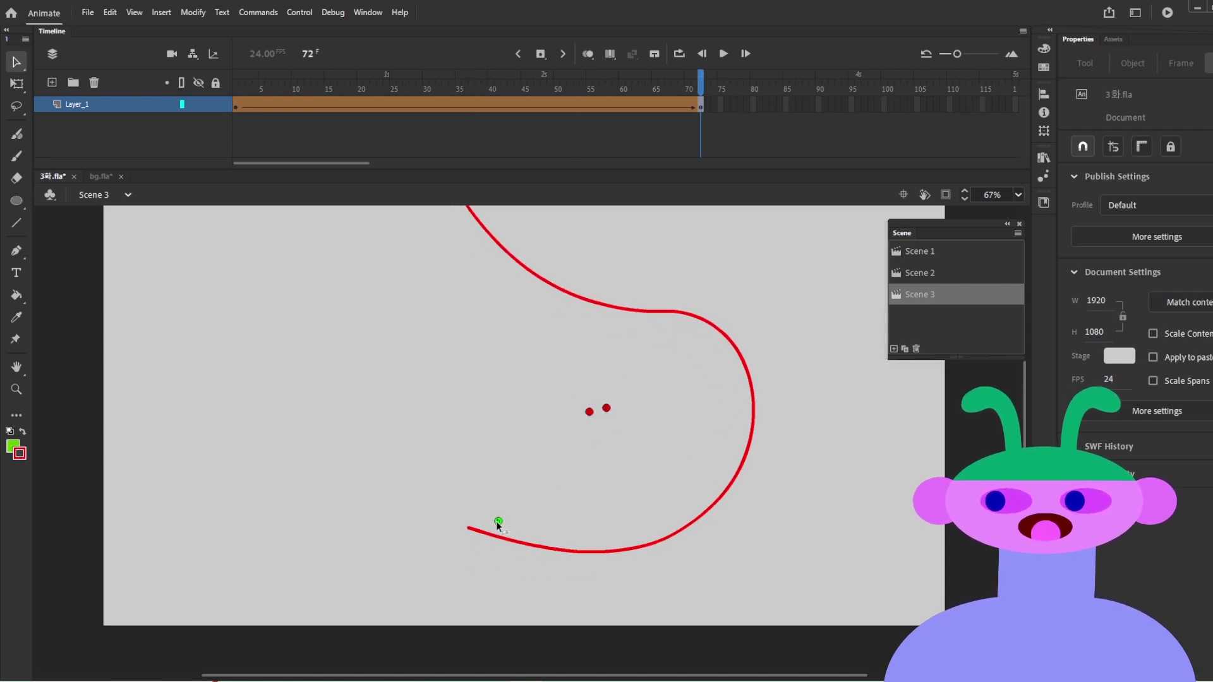
{"action": "left_click_drag", "start_coordinate": [640, 90], "coordinate": [211, 169]}
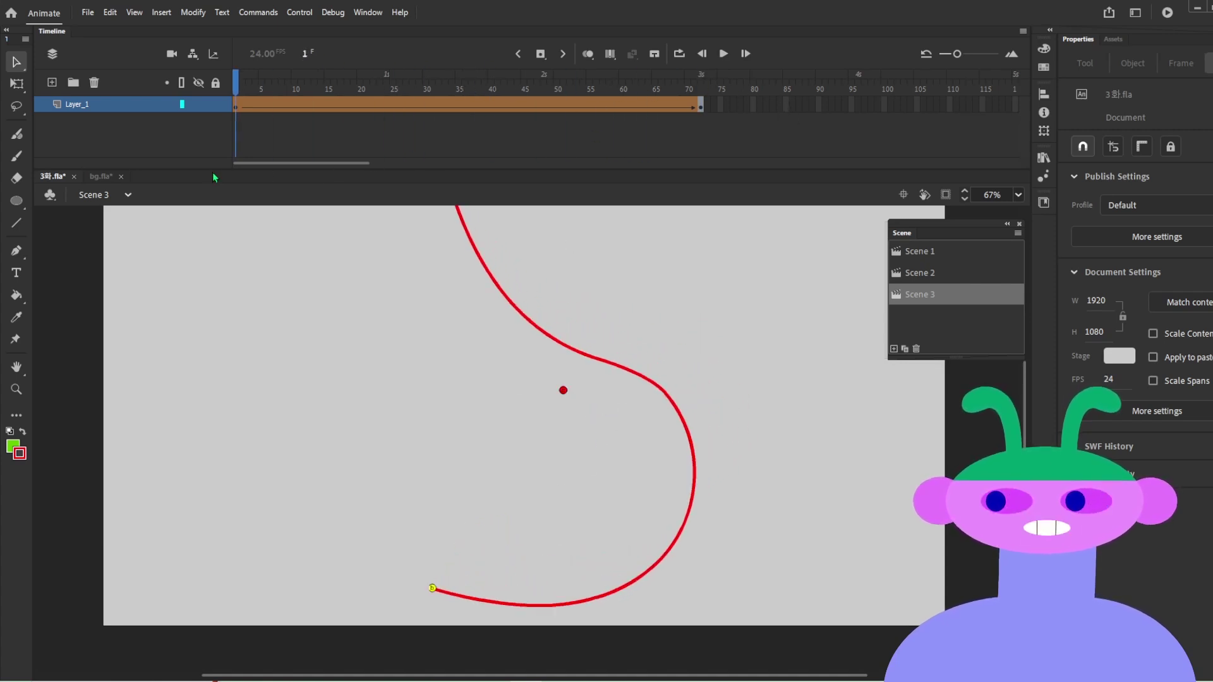
Step: Scrub through the hinted tween and add a new layer above Layer_1
{"action": "key", "text": "z"}
{"action": "left_click", "coordinate": [455, 371], "text": "alt"}
{"action": "left_click_drag", "start_coordinate": [423, 78], "coordinate": [3, 163]}
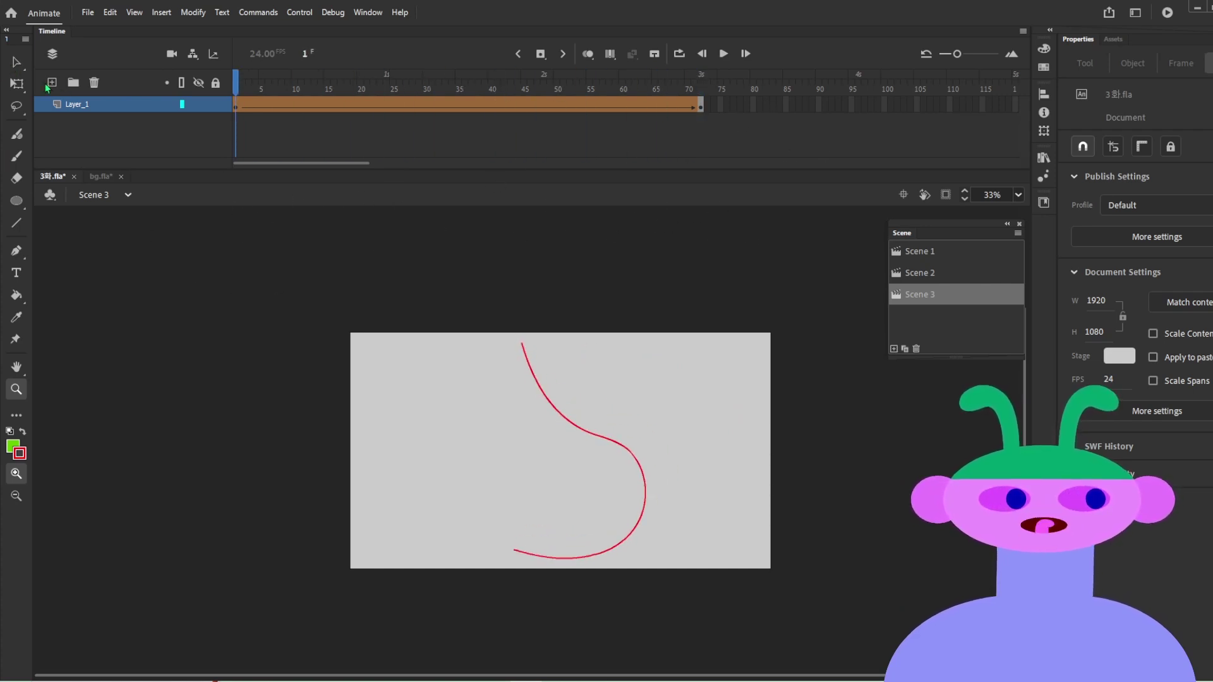
{"action": "left_click", "coordinate": [52, 83]}
Step: Try closing the curve's open side with two straight lines on the new layer, and play the animation
{"action": "key", "text": "n"}
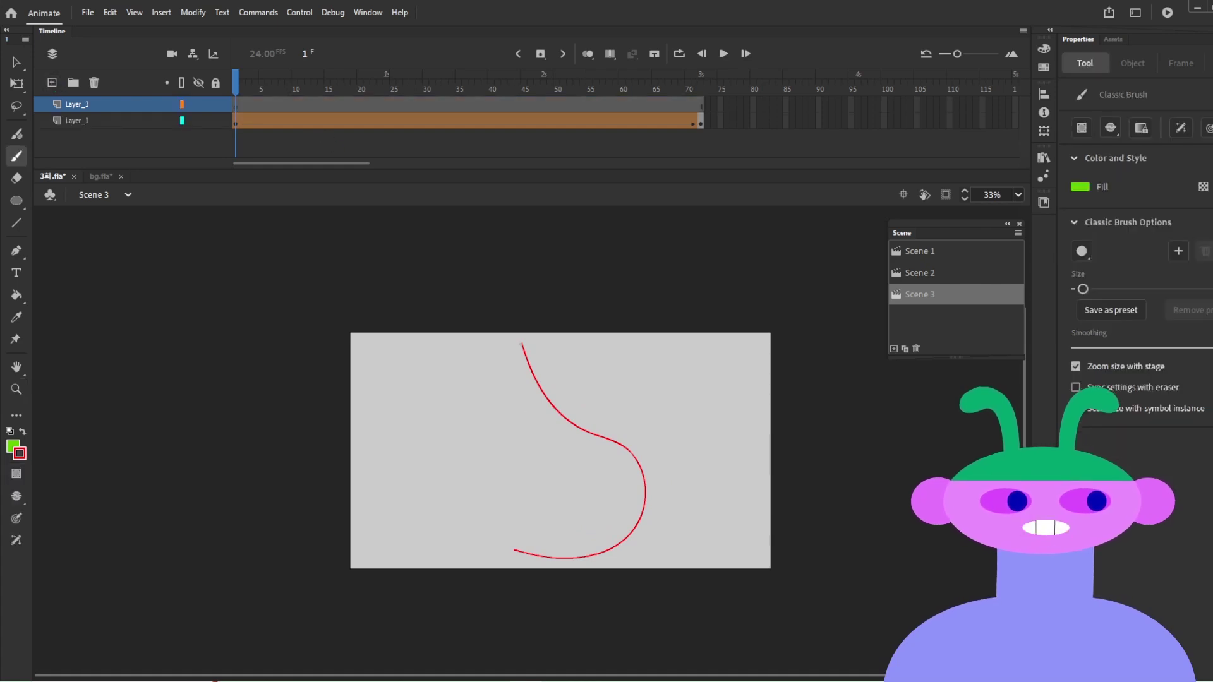
{"action": "left_click_drag", "start_coordinate": [474, 349], "coordinate": [514, 550]}
{"action": "key", "text": "v"}
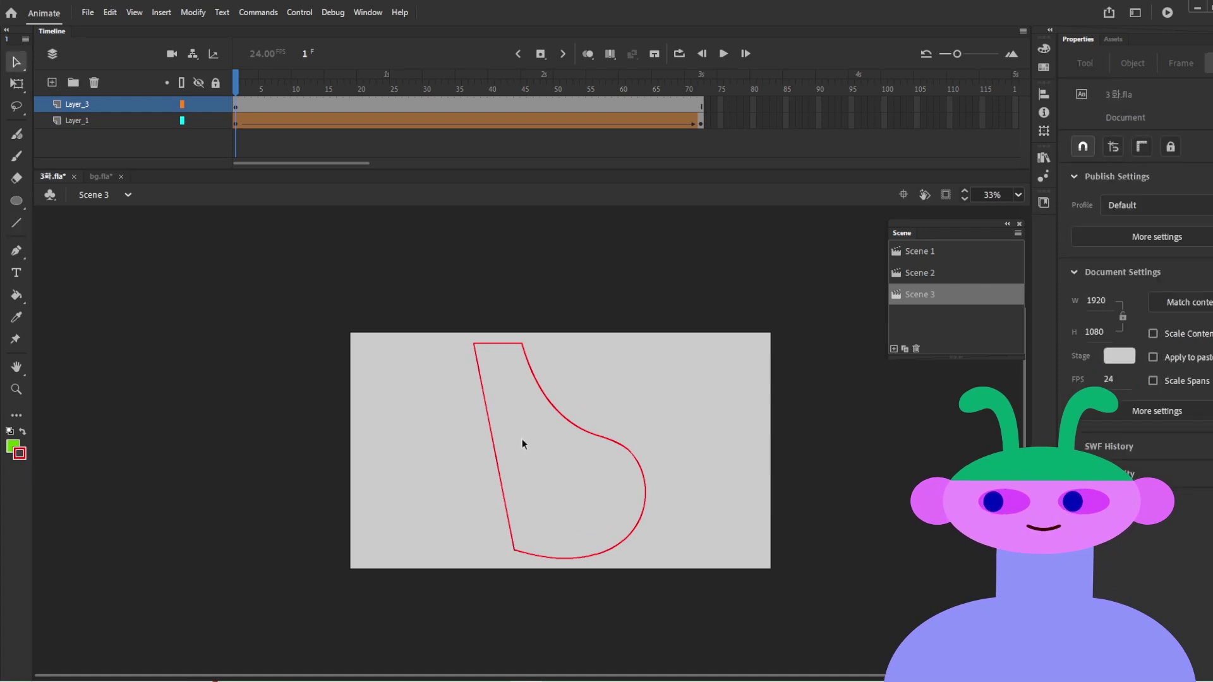
{"action": "key", "text": "Return"}
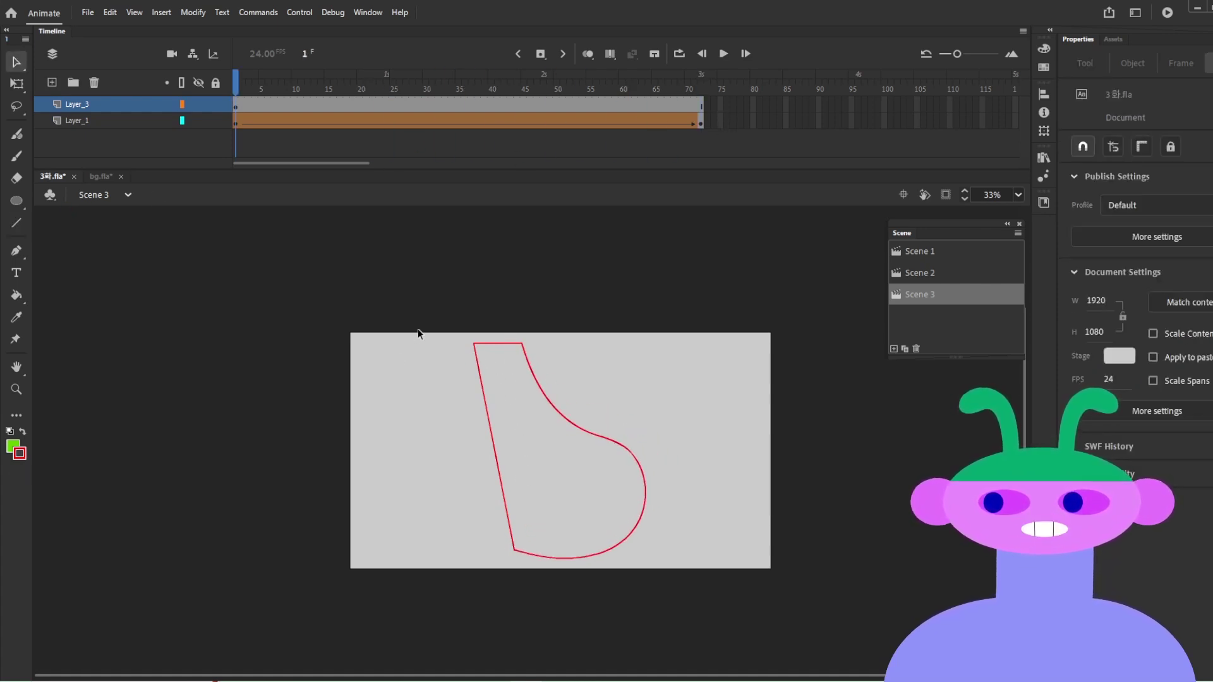
Step: Delete the two straight closing lines from Layer_3
{"action": "double_click", "coordinate": [491, 347]}
{"action": "key", "text": "Delete"}
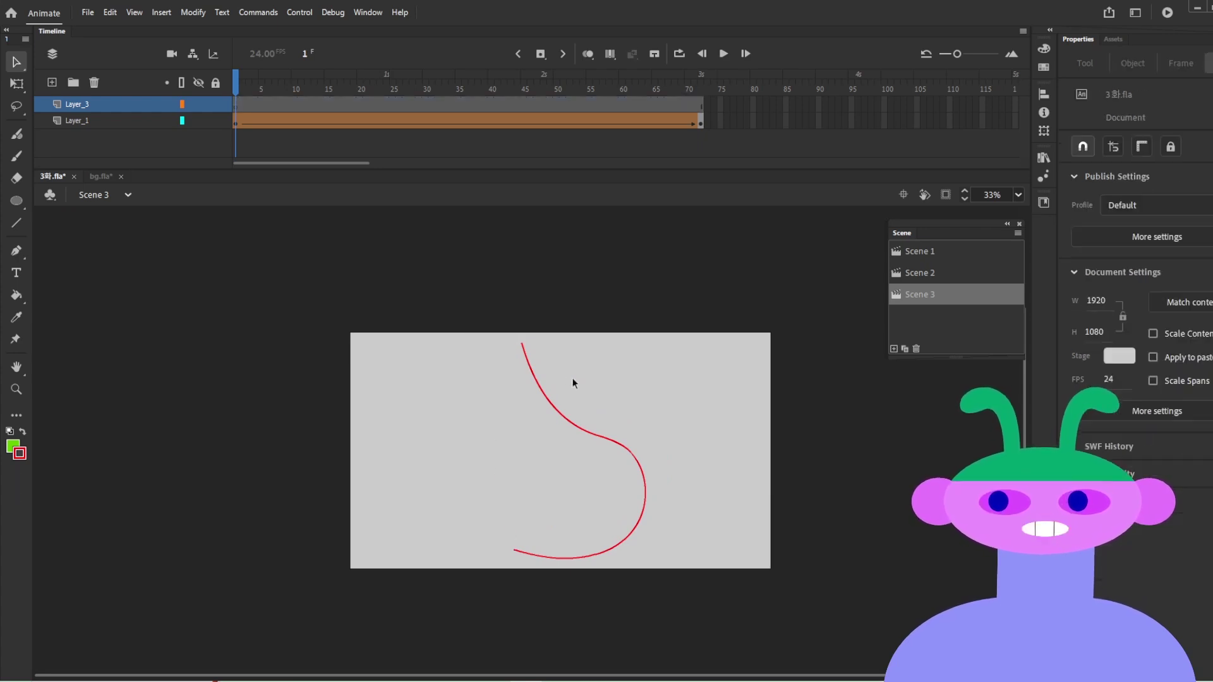
{"action": "left_click_drag", "start_coordinate": [292, 81], "coordinate": [244, 122]}
Step: At frame 1 of Layer_1, draw straight lines joining the curve's upper and lower ends on its open side
{"action": "key", "text": "b"}
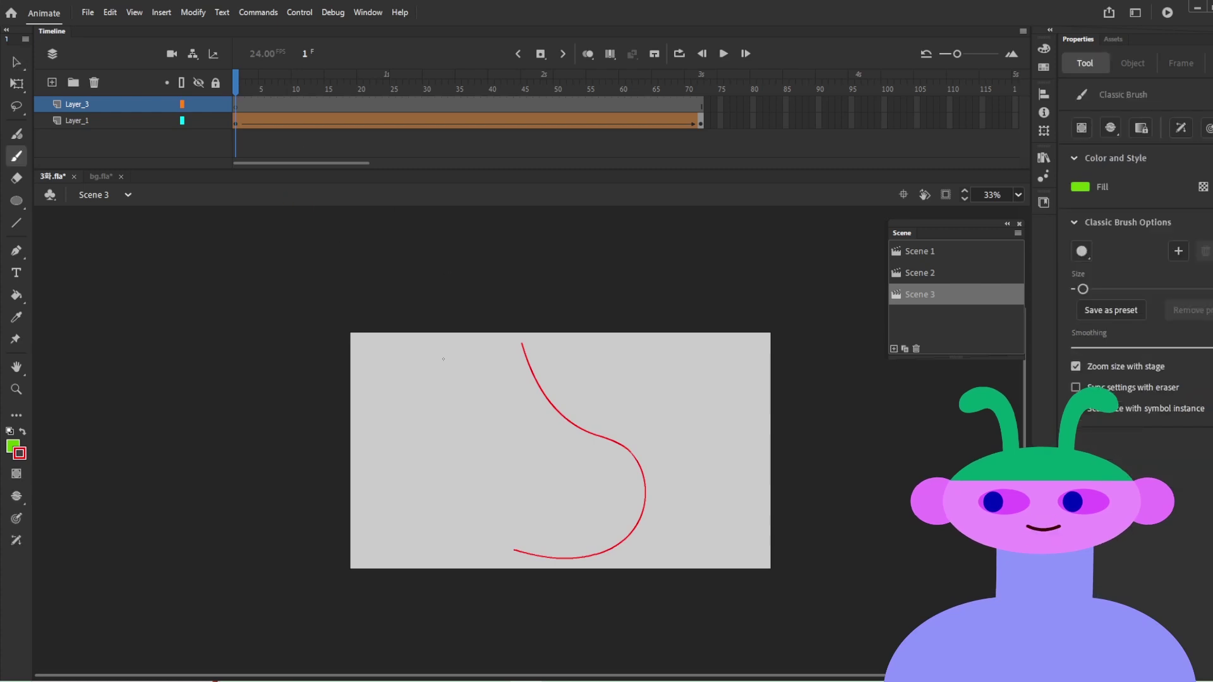
{"action": "left_click", "coordinate": [242, 125]}
{"action": "left_click", "coordinate": [235, 120]}
{"action": "key", "text": "n"}
{"action": "left_click_drag", "start_coordinate": [480, 351], "coordinate": [513, 548]}
Step: Draw matching closing lines on the curve at frame 72 of Layer_1 and scrub back through the tween
{"action": "left_click_drag", "start_coordinate": [361, 83], "coordinate": [701, 100]}
{"action": "mouse_move", "coordinate": [521, 343]}
{"action": "left_mouse_down"}
{"action": "mouse_move", "coordinate": [471, 343]}
{"action": "mouse_move", "coordinate": [532, 521]}
{"action": "left_mouse_up"}
{"action": "left_click", "coordinate": [653, 93]}
{"action": "left_click_drag", "start_coordinate": [652, 93], "coordinate": [393, 175]}
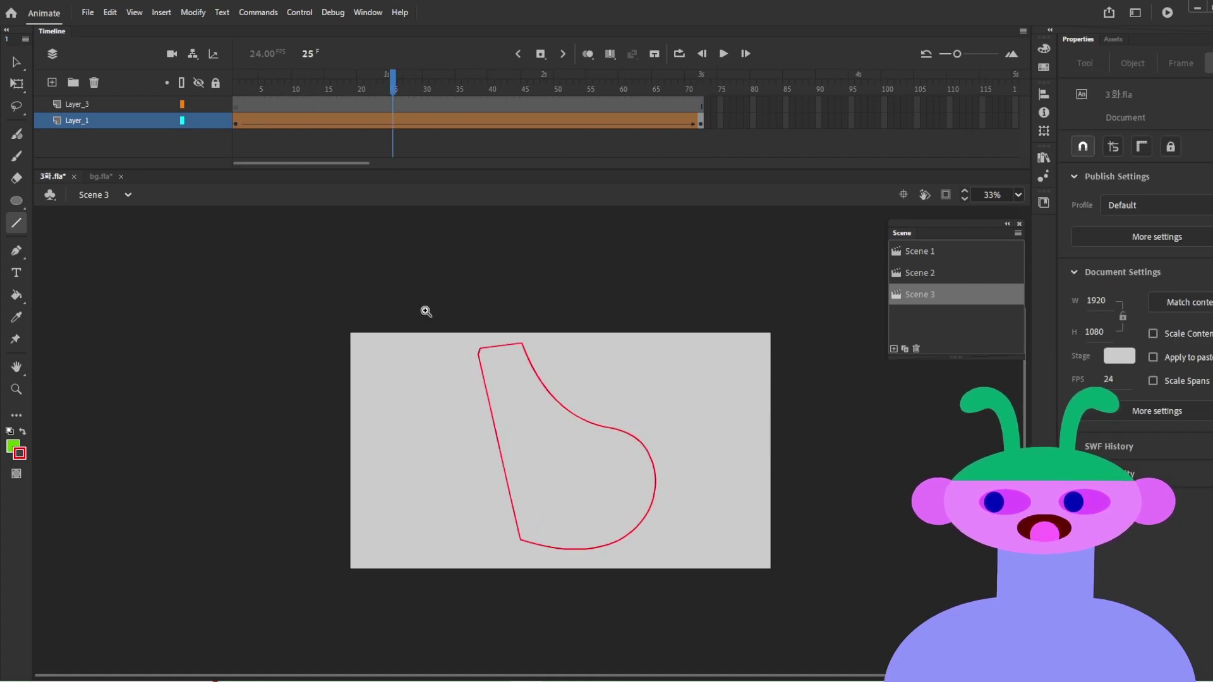
Step: Examine how the upper corner of the closing lines morphs around frame 27 of Layer_1, and play the animation
{"action": "key", "text": "z"}
{"action": "left_click_drag", "start_coordinate": [428, 312], "coordinate": [501, 409]}
{"action": "left_click_drag", "start_coordinate": [609, 328], "coordinate": [257, 233]}
{"action": "key", "text": "v"}
{"action": "left_click_drag", "start_coordinate": [295, 89], "coordinate": [407, 167]}
{"action": "key", "text": "z"}
{"action": "left_click", "coordinate": [409, 391], "text": "alt"}
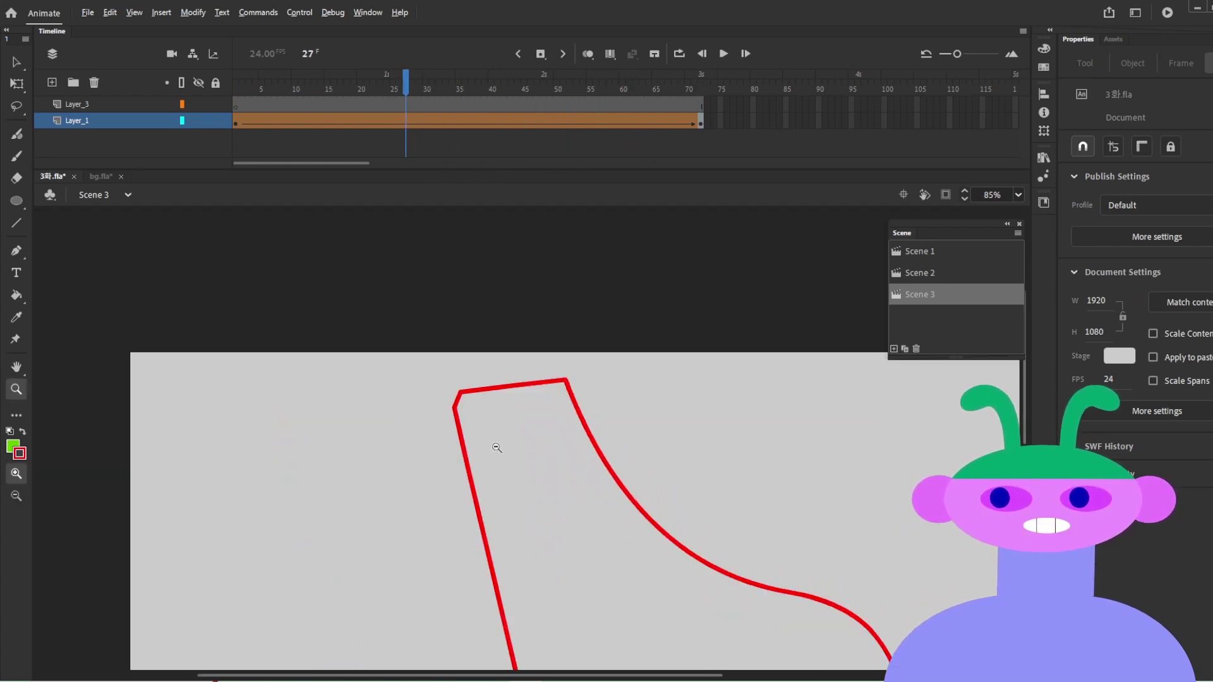
{"action": "left_click_drag", "start_coordinate": [539, 495], "coordinate": [454, 397]}
{"action": "key", "text": "Return"}
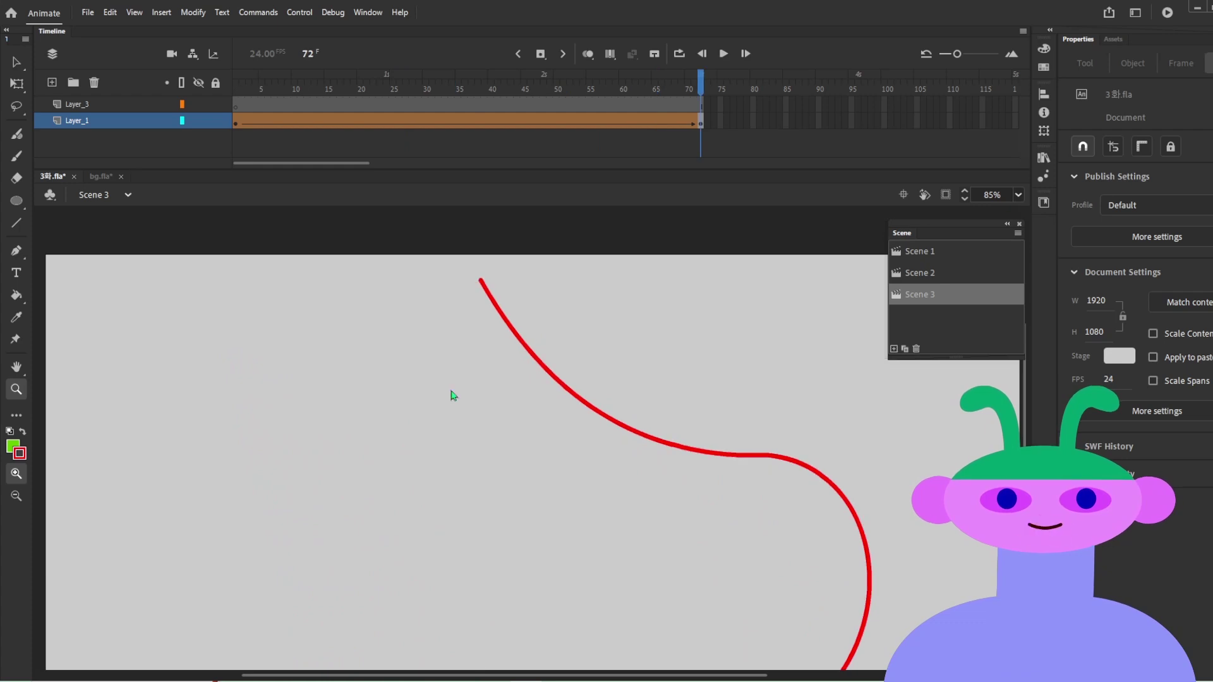
Step: Undo the closing lines on Layer_1 and draw them at frame 1 of Layer_3 instead, joining the curve's two ends
{"action": "left_click", "coordinate": [459, 398], "text": "alt"}
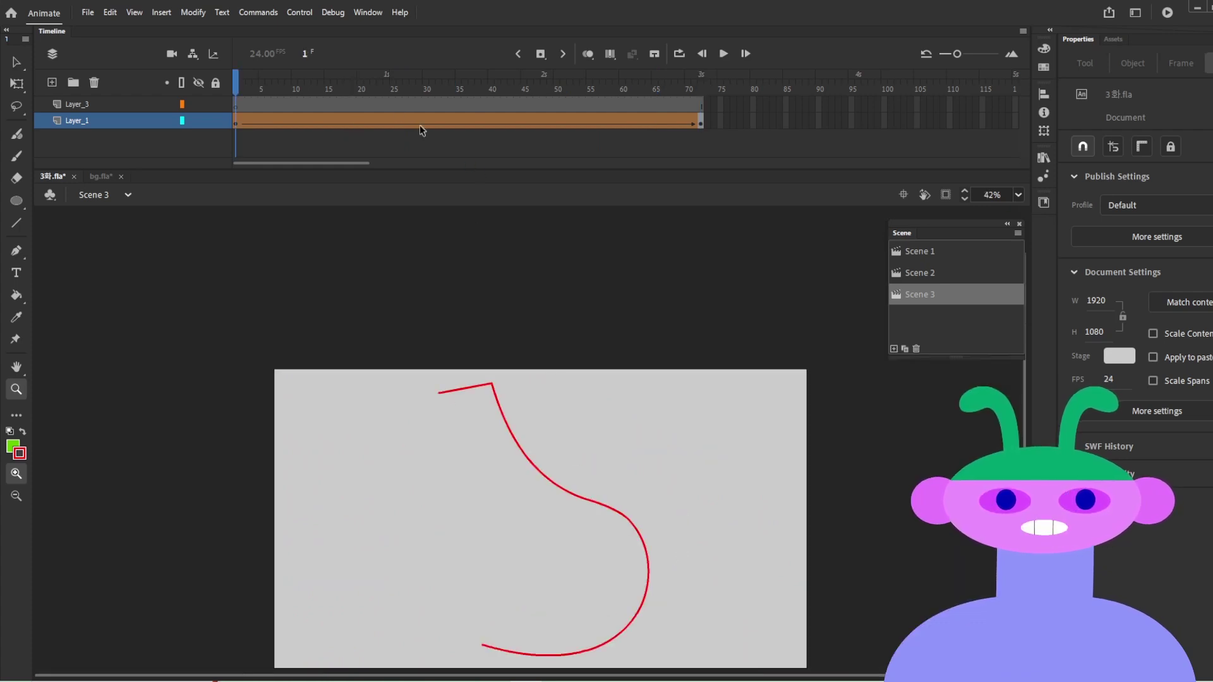
{"action": "left_click", "coordinate": [242, 104]}
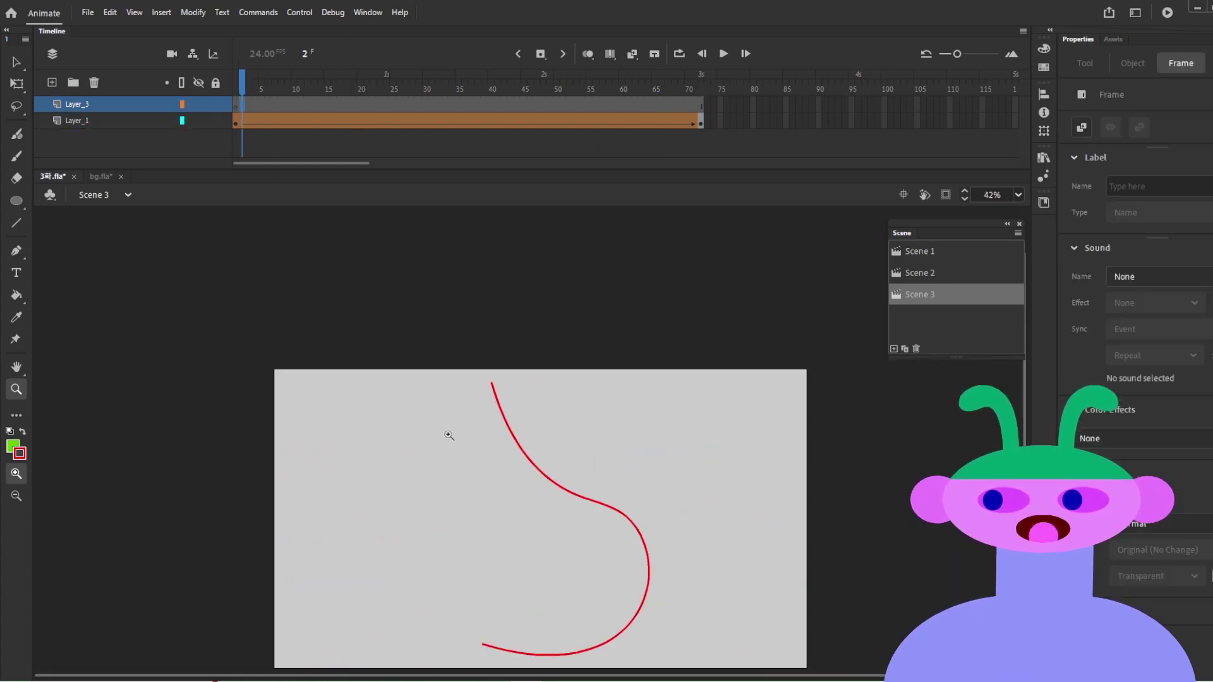
{"action": "key", "text": "b"}
{"action": "left_click", "coordinate": [237, 105]}
{"action": "key", "text": "b"}
{"action": "key", "text": "n"}
{"action": "key", "text": "b"}
{"action": "mouse_move", "coordinate": [493, 386]}
{"action": "left_mouse_down"}
{"action": "mouse_move", "coordinate": [433, 384]}
{"action": "mouse_move", "coordinate": [446, 612]}
{"action": "mouse_move", "coordinate": [482, 645]}
{"action": "left_mouse_up"}
{"action": "key", "text": "ctrl+z"}
{"action": "key", "text": "n"}
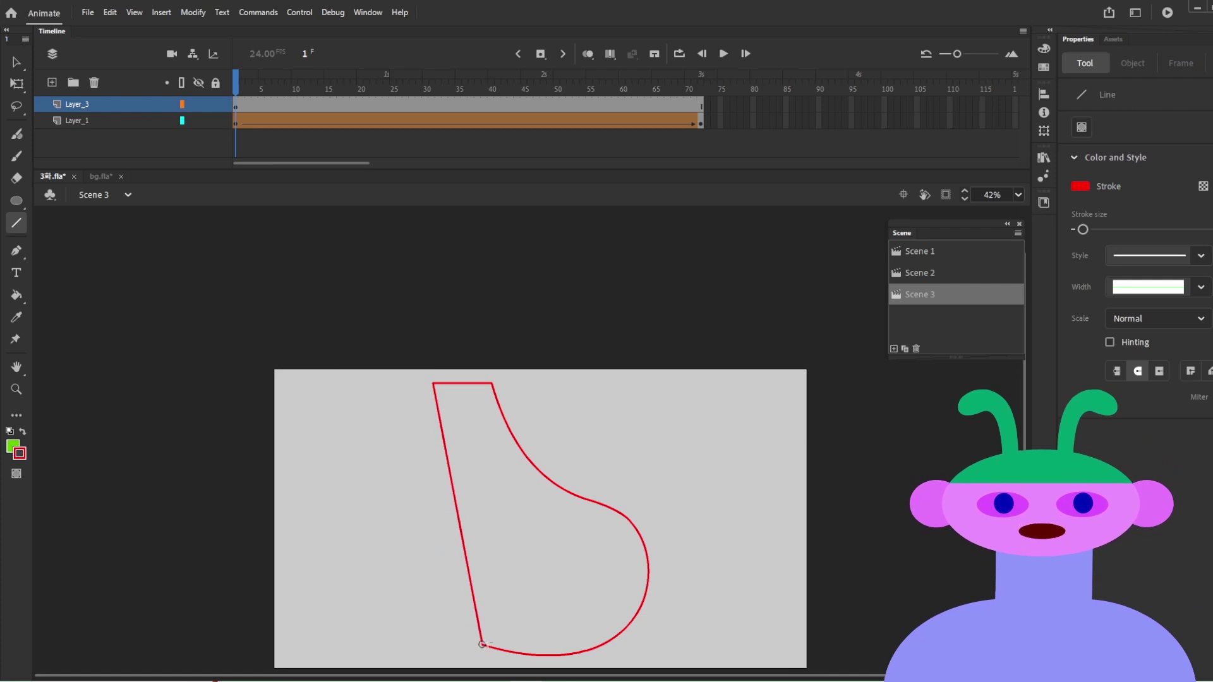
Step: Insert a keyframe at frame 72 of Layer_3 and move the closing lines' ends onto the ends of the curve
{"action": "left_click", "coordinate": [712, 90]}
{"action": "left_click", "coordinate": [702, 106]}
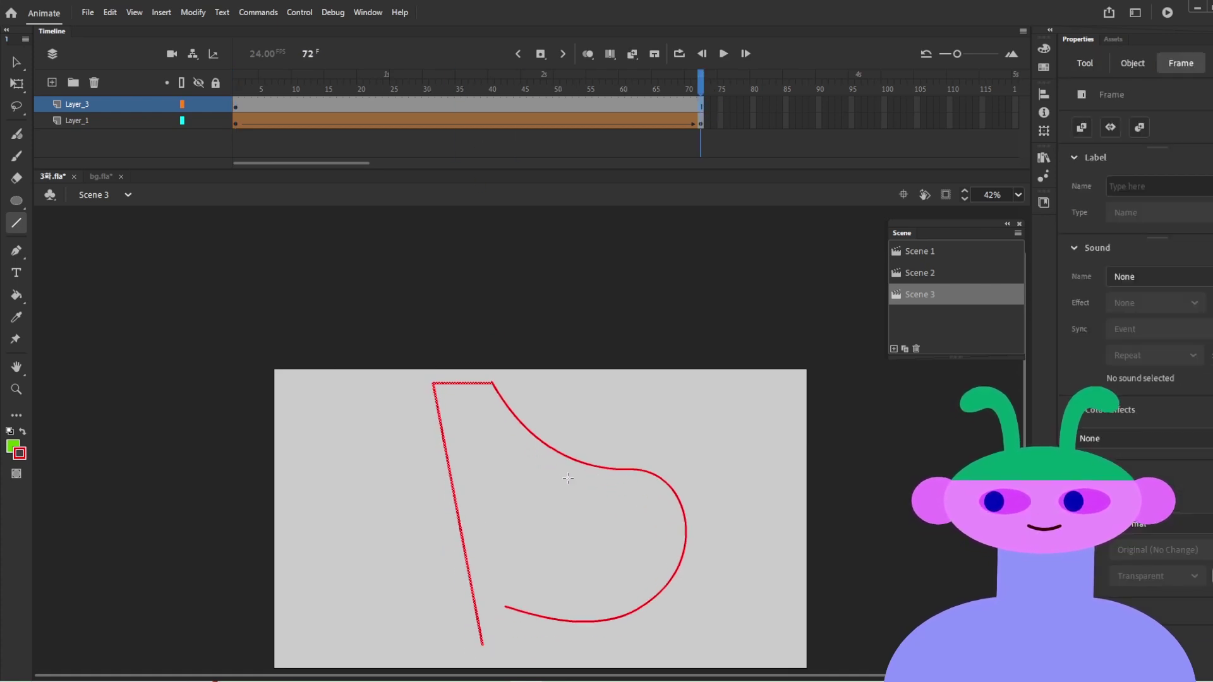
{"action": "key", "text": "v"}
{"action": "left_click", "coordinate": [487, 639]}
{"action": "left_click_drag", "start_coordinate": [485, 638], "coordinate": [503, 609]}
{"action": "left_click", "coordinate": [661, 105]}
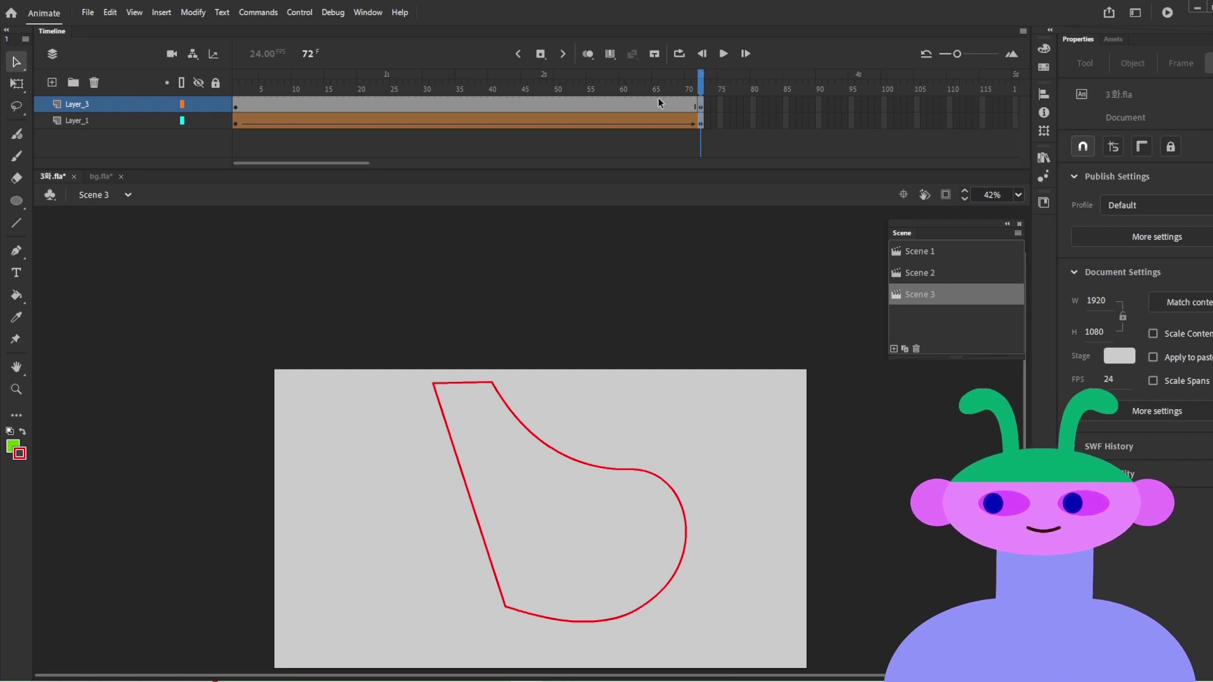
Step: Create a shape tween across Layer_3's frames and scrub the timeline to review the motion
{"action": "right_click", "coordinate": [662, 105]}
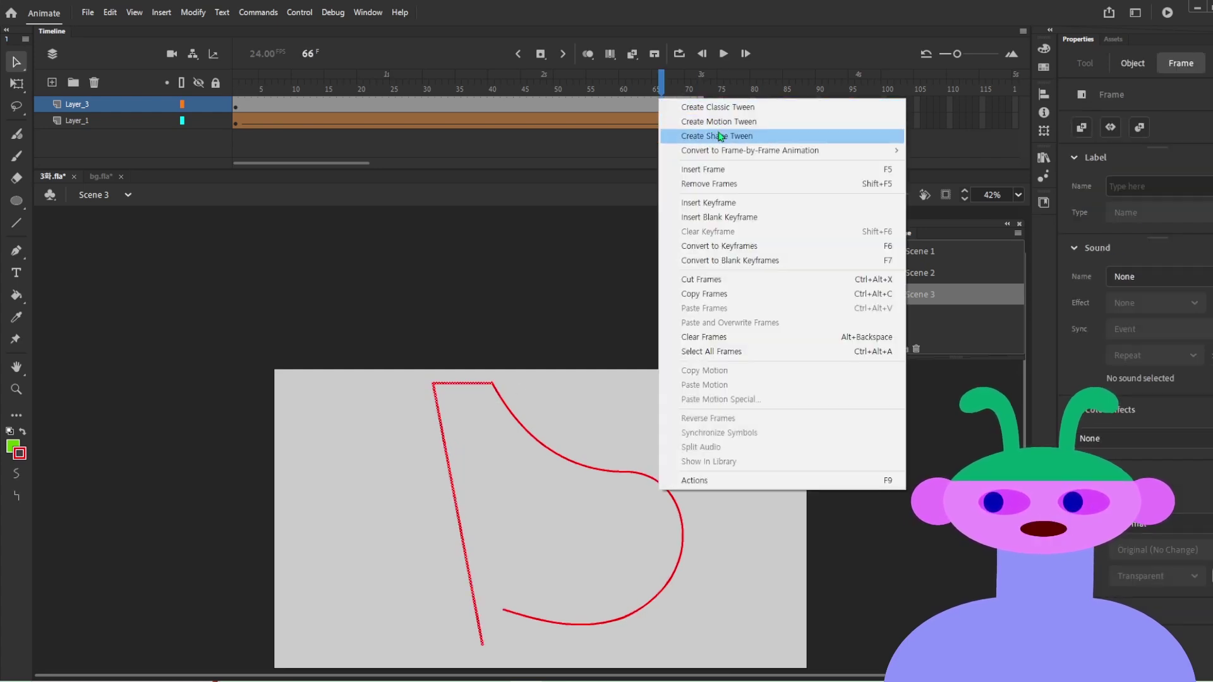
{"action": "left_click", "coordinate": [719, 135]}
{"action": "left_click", "coordinate": [682, 83]}
{"action": "mouse_move", "coordinate": [682, 83]}
{"action": "left_mouse_down"}
{"action": "mouse_move", "coordinate": [700, 114]}
{"action": "mouse_move", "coordinate": [203, 168]}
{"action": "mouse_move", "coordinate": [544, 157]}
{"action": "mouse_move", "coordinate": [233, 221]}
{"action": "left_mouse_up"}
Step: Add a shape hint to Layer_3's straight-edged line and place it at the right end of its short top edge in frames 1 and 72
{"action": "left_click", "coordinate": [293, 295]}
{"action": "key", "text": "ctrl+shift+h"}
{"action": "left_click_drag", "start_coordinate": [462, 515], "coordinate": [493, 383]}
{"action": "left_click_drag", "start_coordinate": [476, 89], "coordinate": [700, 90]}
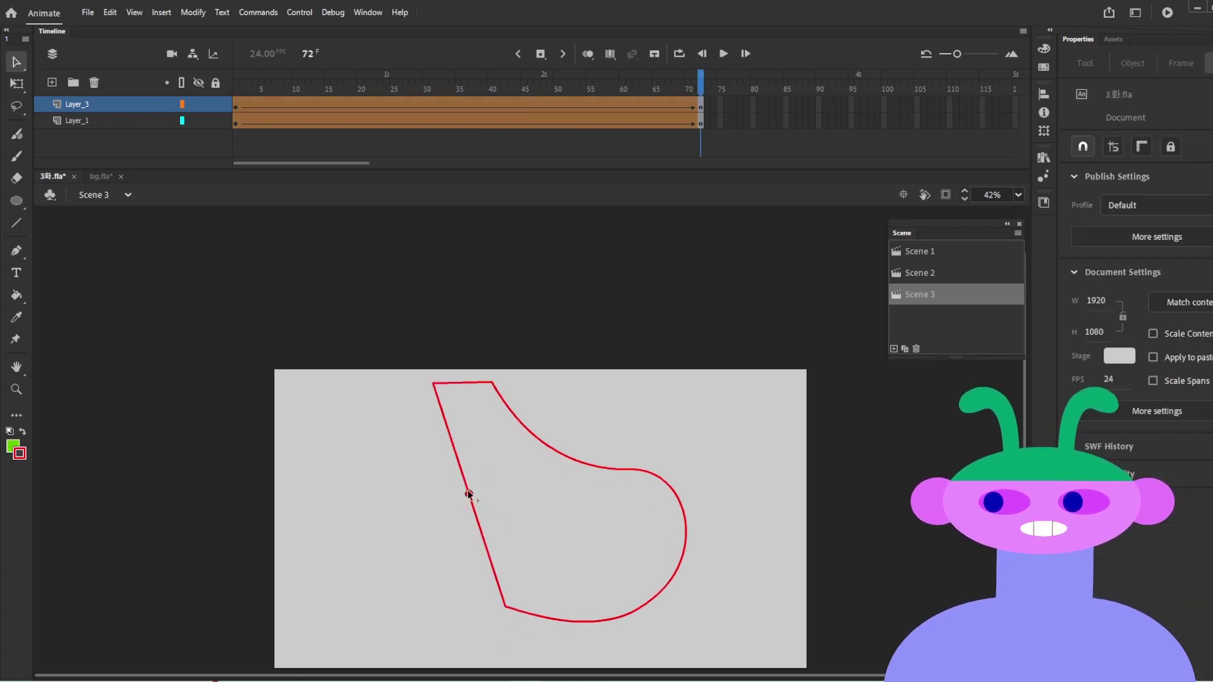
{"action": "left_click_drag", "start_coordinate": [611, 80], "coordinate": [54, 223]}
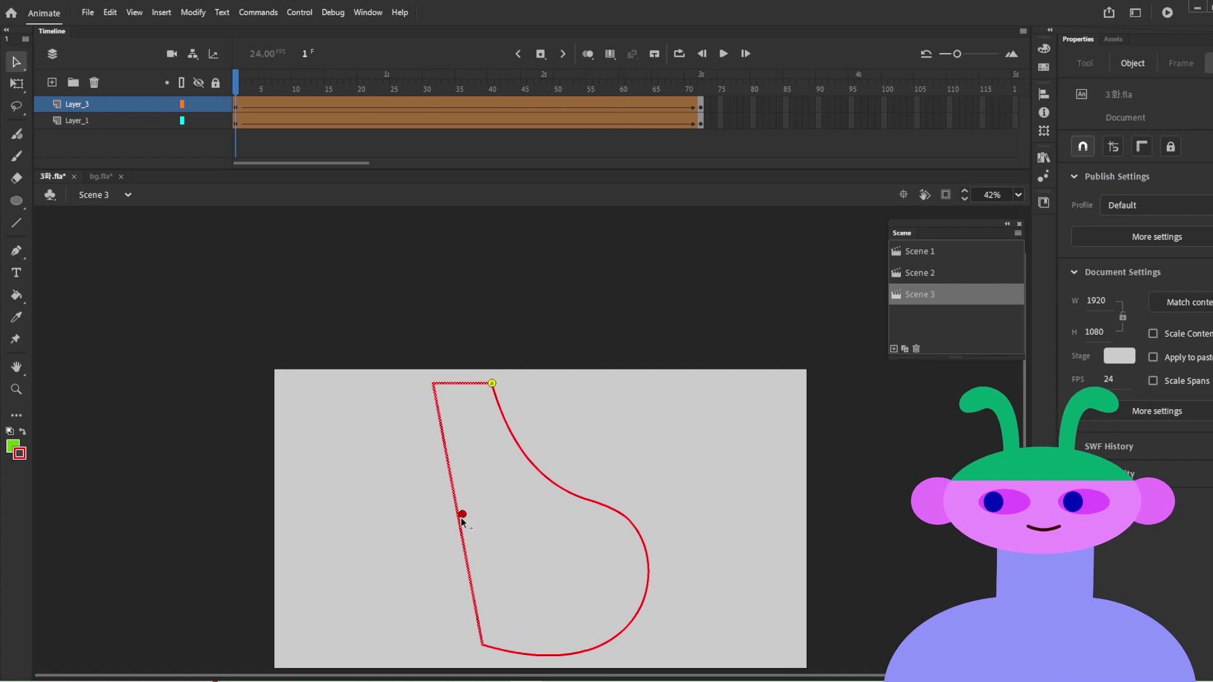
Step: Place a second shape hint on the line's upper-left corner in frames 1 and 72, and play back the tween
{"action": "left_click_drag", "start_coordinate": [462, 516], "coordinate": [429, 404]}
{"action": "left_click_drag", "start_coordinate": [474, 94], "coordinate": [700, 92]}
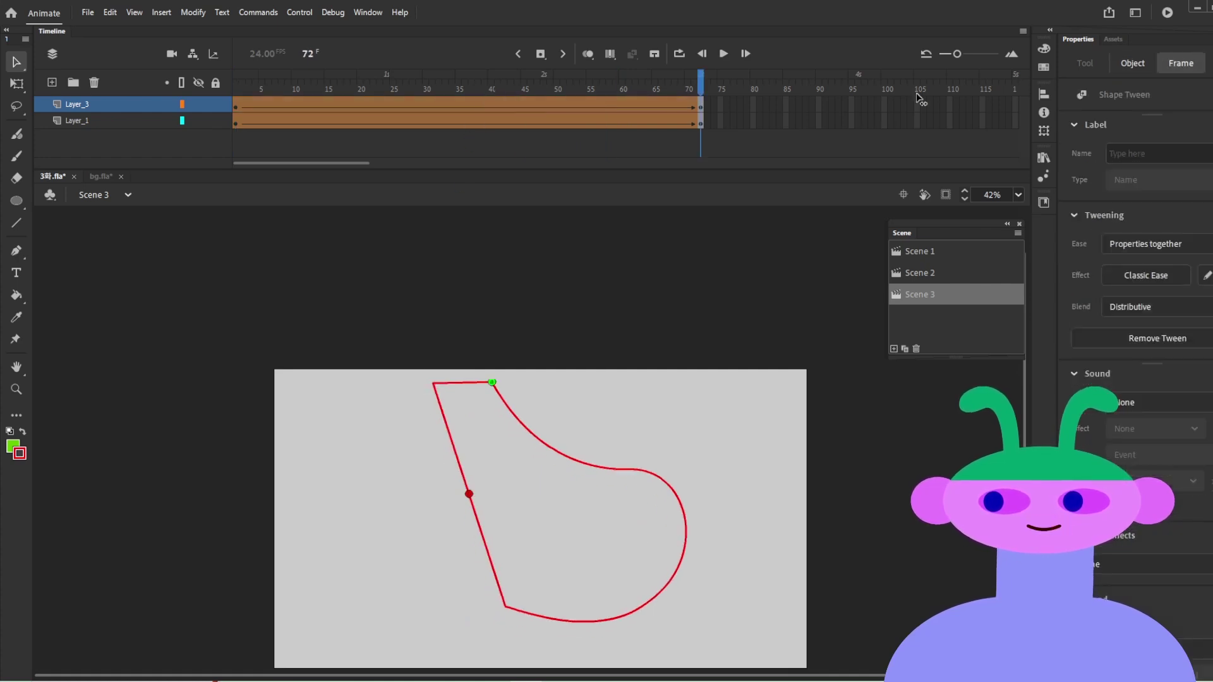
{"action": "left_click", "coordinate": [493, 454]}
{"action": "left_click_drag", "start_coordinate": [468, 495], "coordinate": [433, 383]}
{"action": "left_click_drag", "start_coordinate": [462, 90], "coordinate": [718, 179]}
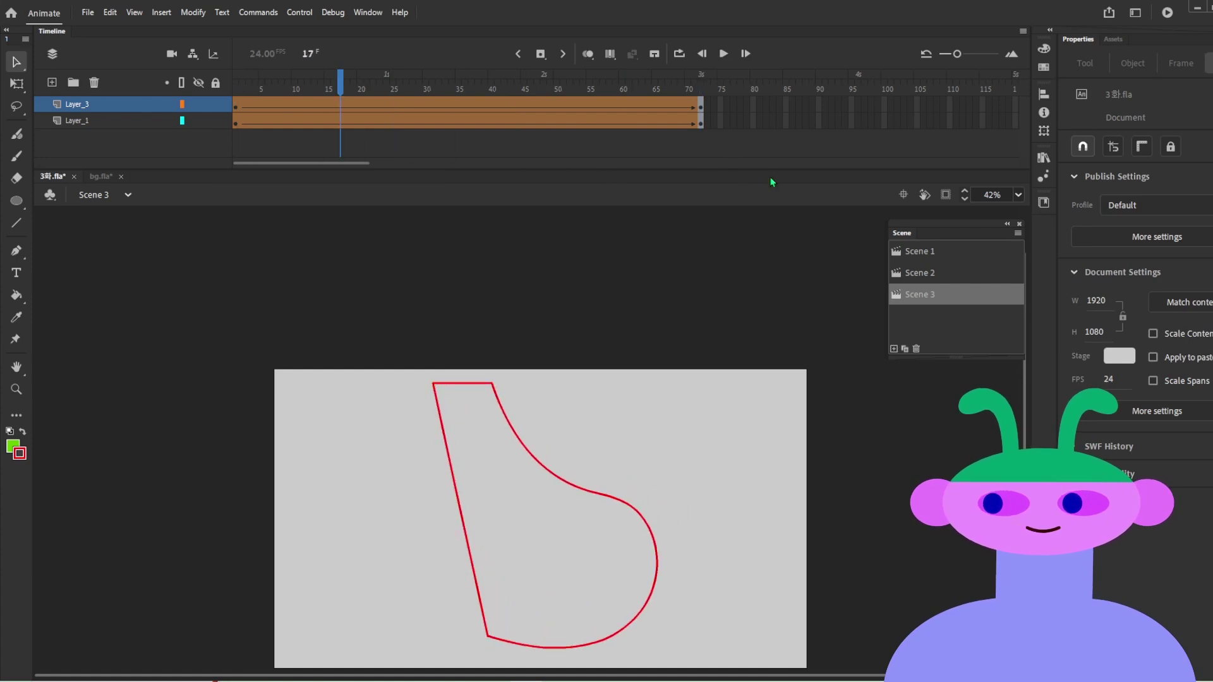
{"action": "key", "text": "Return"}
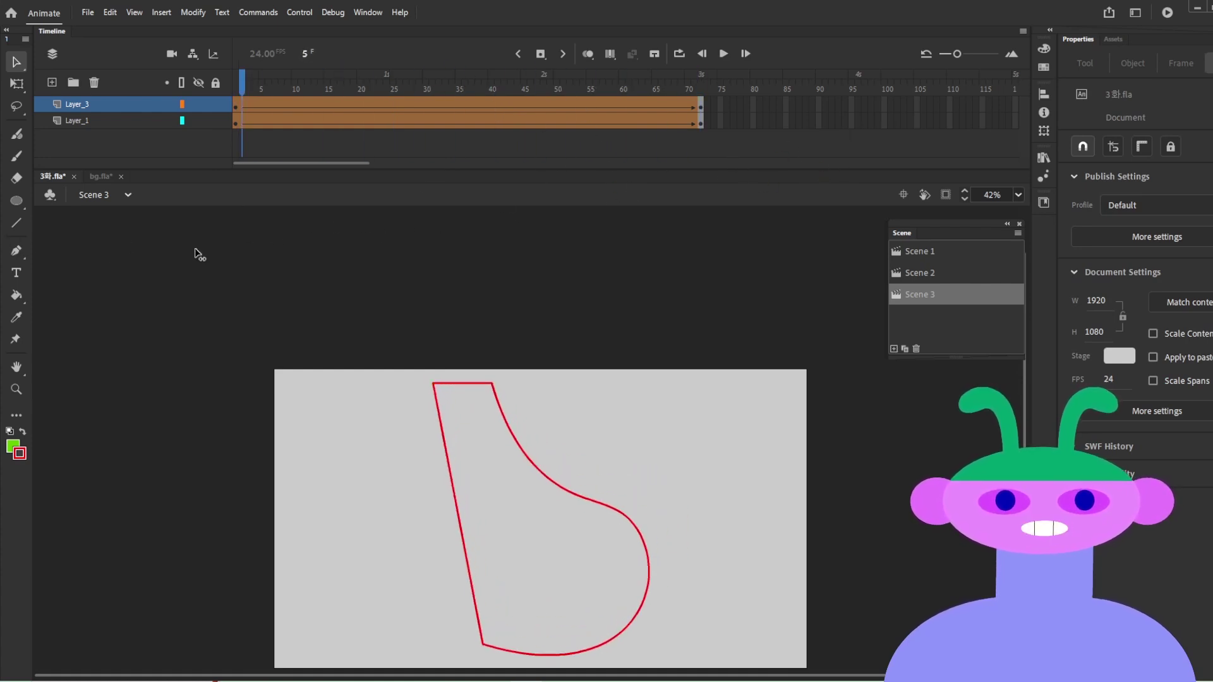
{"action": "left_click_drag", "start_coordinate": [795, 188], "coordinate": [94, 190]}
Step: Convert the shape tweens on Layer_3 and Layer_1 to frame-by-frame animation with a keyframe every other frame, and play it back
{"action": "left_click_drag", "start_coordinate": [441, 113], "coordinate": [537, 120]}
{"action": "right_click", "coordinate": [505, 117]}
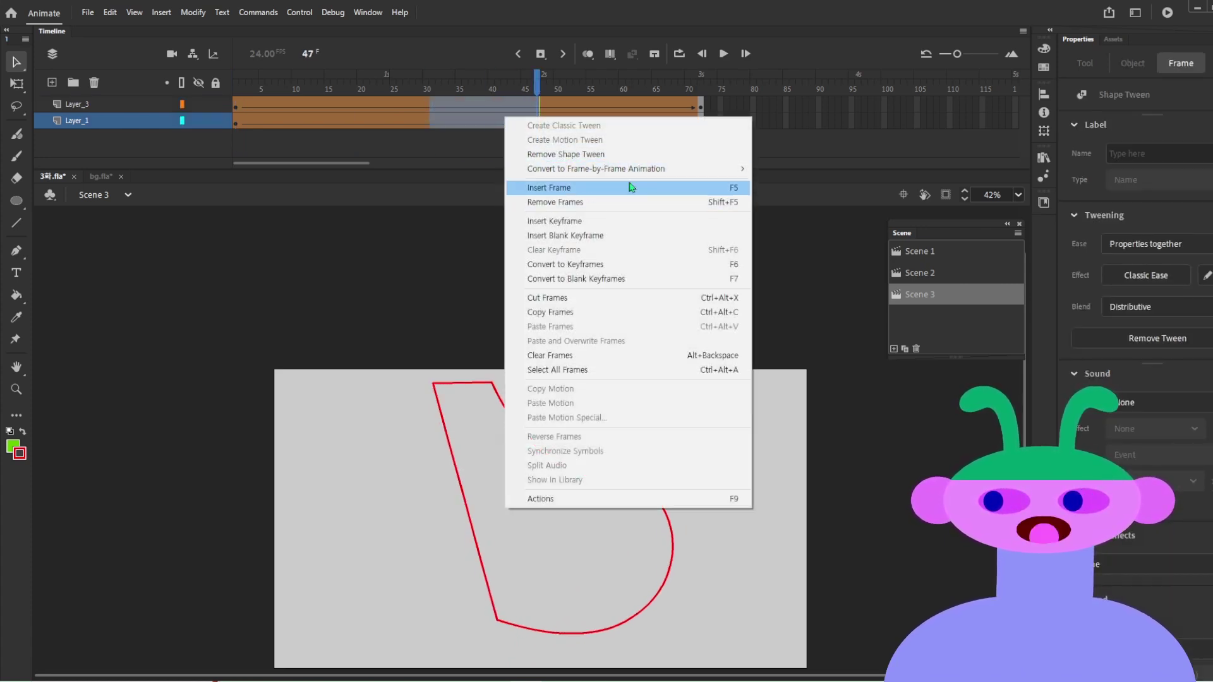
{"action": "mouse_move", "coordinate": [597, 178]}
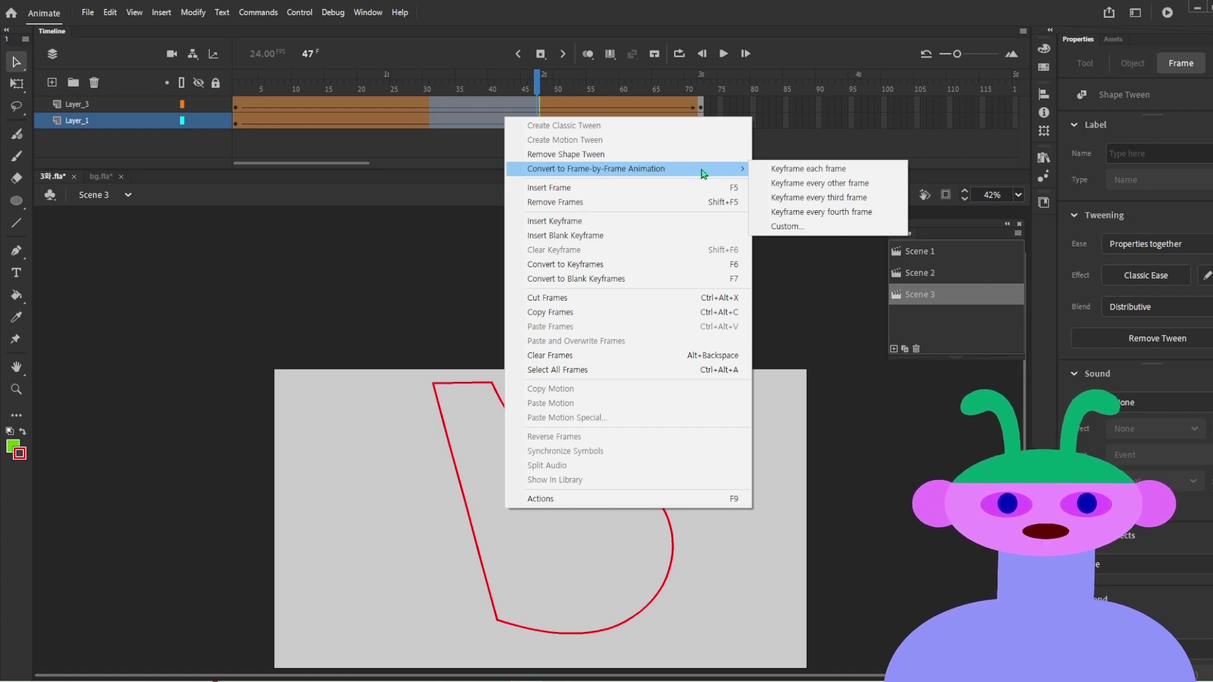
{"action": "left_click", "coordinate": [841, 190]}
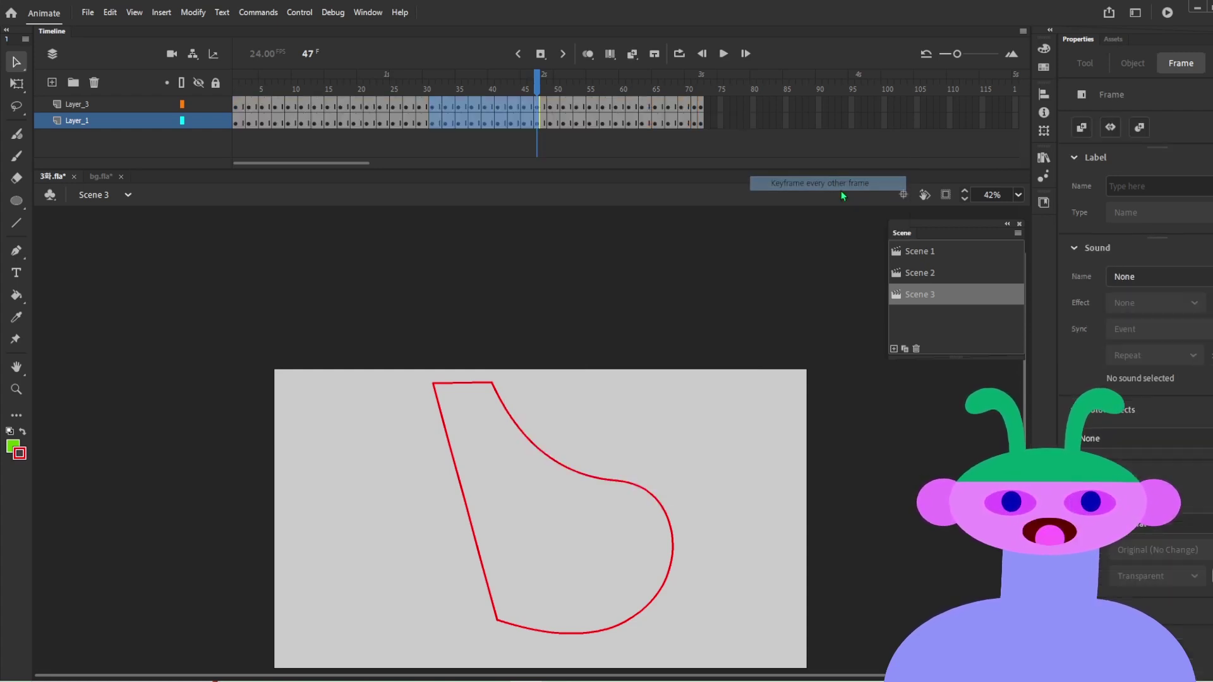
{"action": "left_click", "coordinate": [706, 111]}
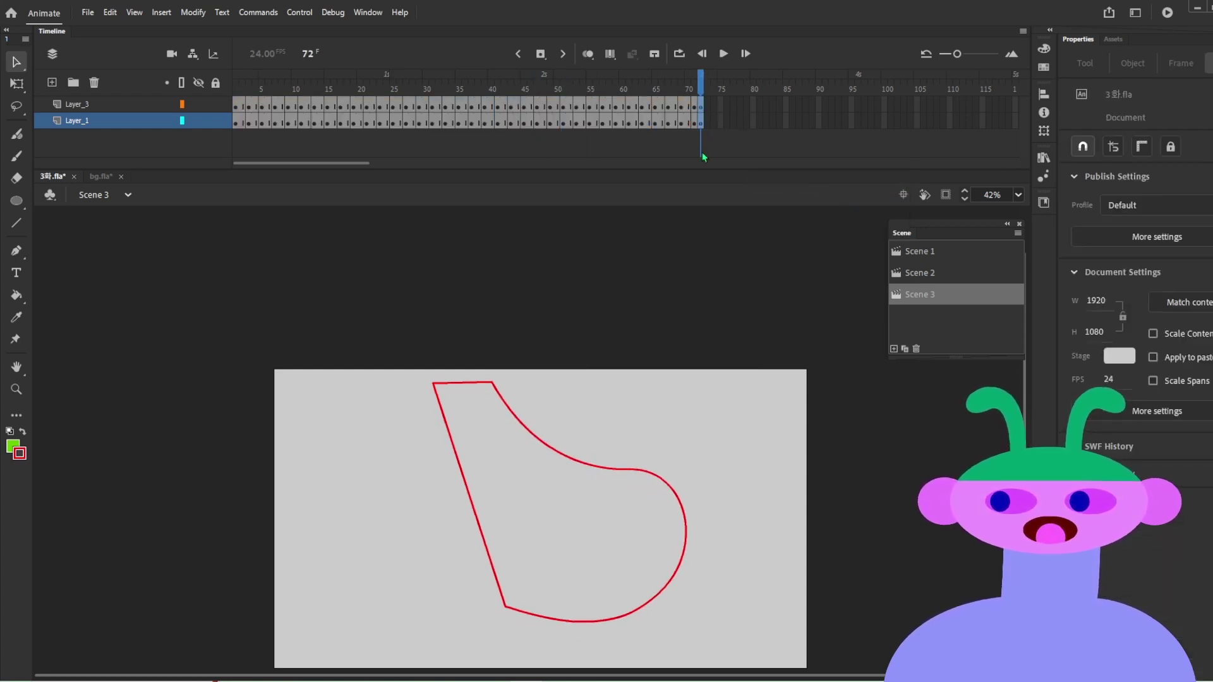
{"action": "key", "text": "shift+F6"}
{"action": "left_click_drag", "start_coordinate": [694, 91], "coordinate": [672, 126]}
{"action": "key", "text": "Return"}
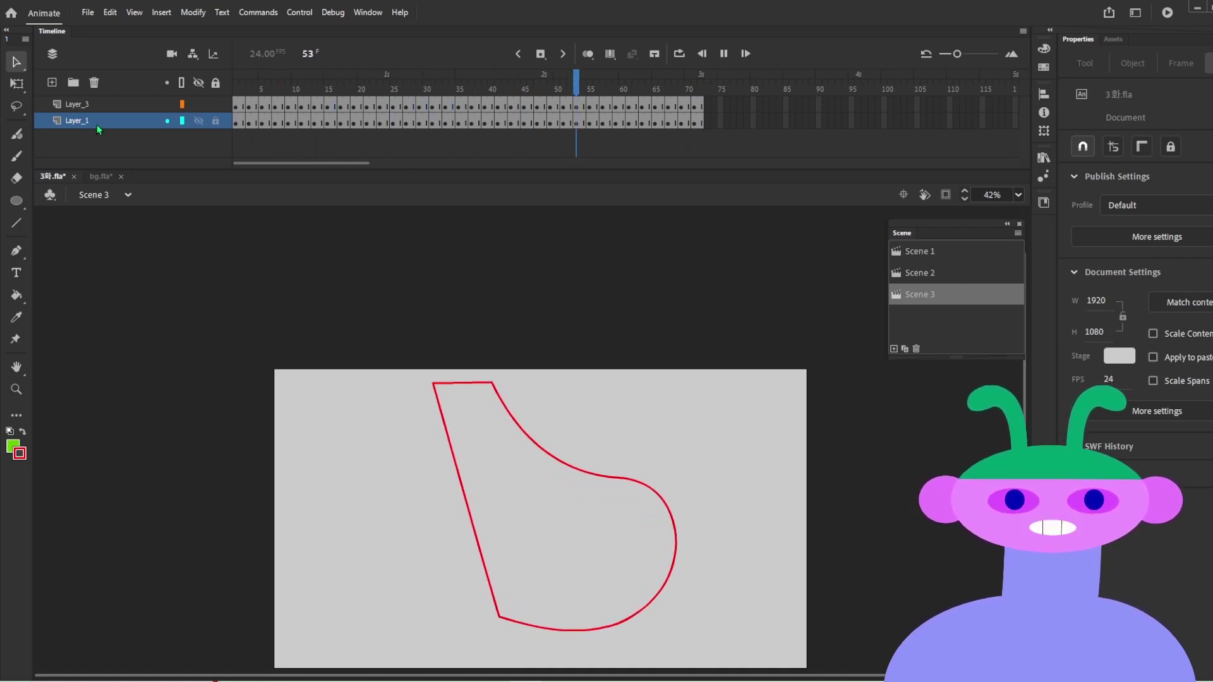
Step: Merge Layer_3 and Layer_1 with all their frames into a single layer
{"action": "key", "text": "ctrl+alt+a"}
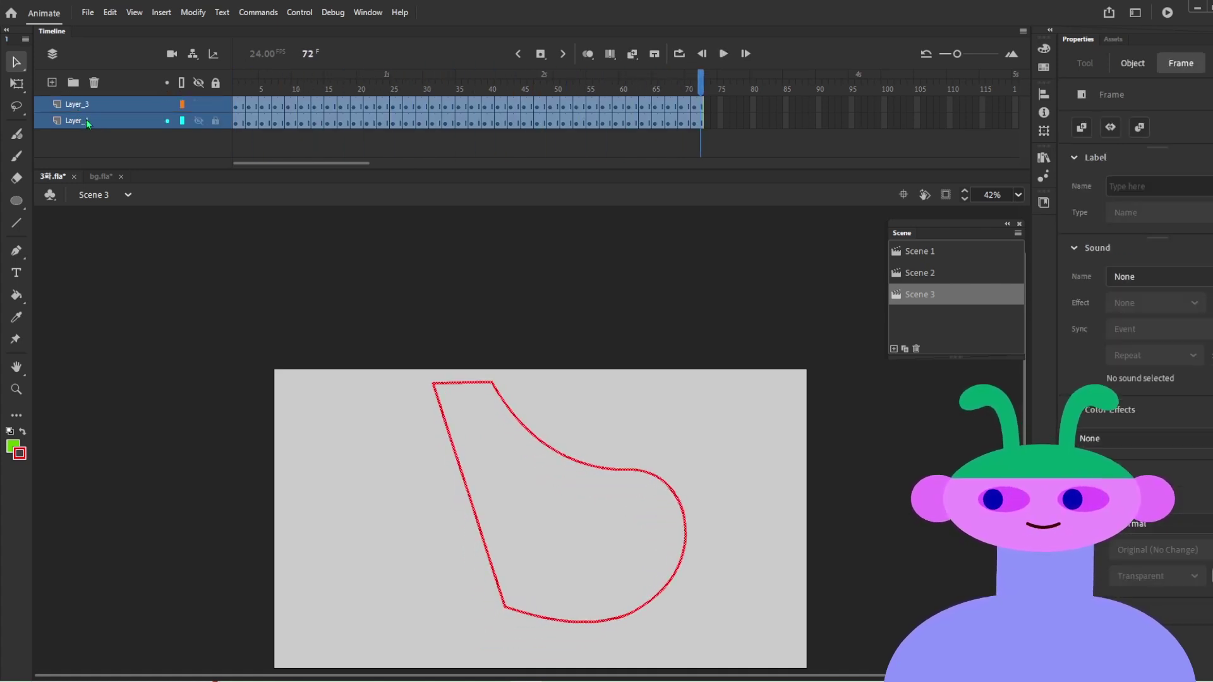
{"action": "right_click", "coordinate": [88, 124]}
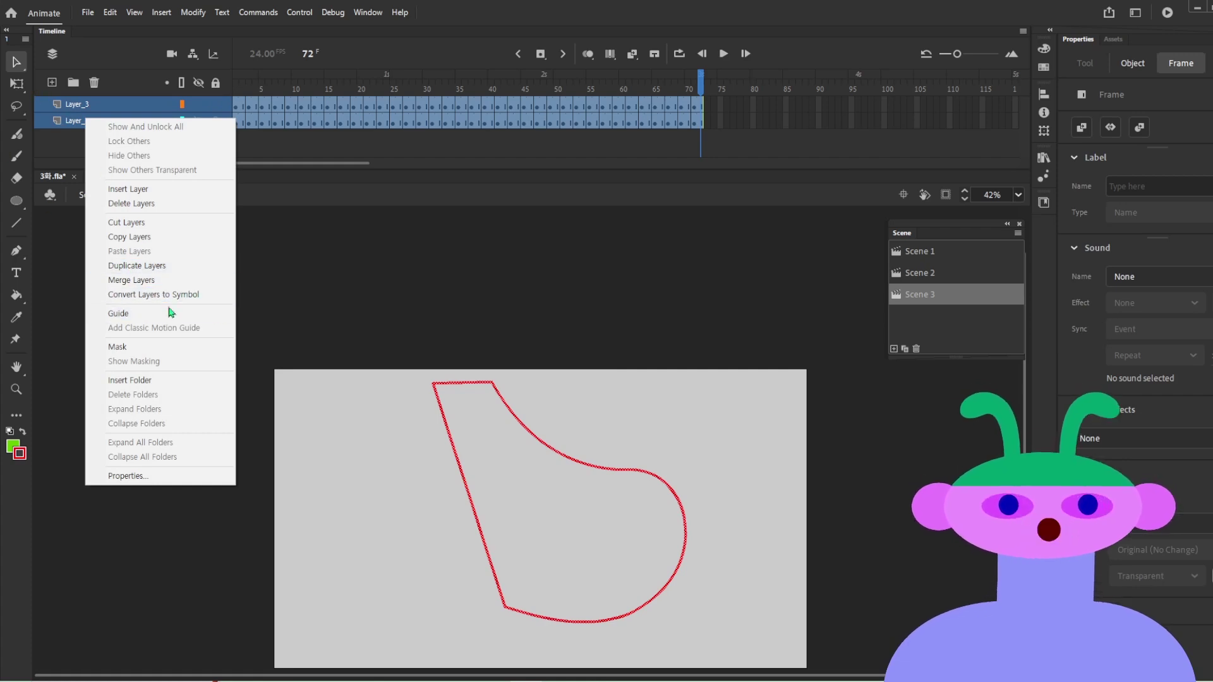
{"action": "left_click", "coordinate": [140, 287]}
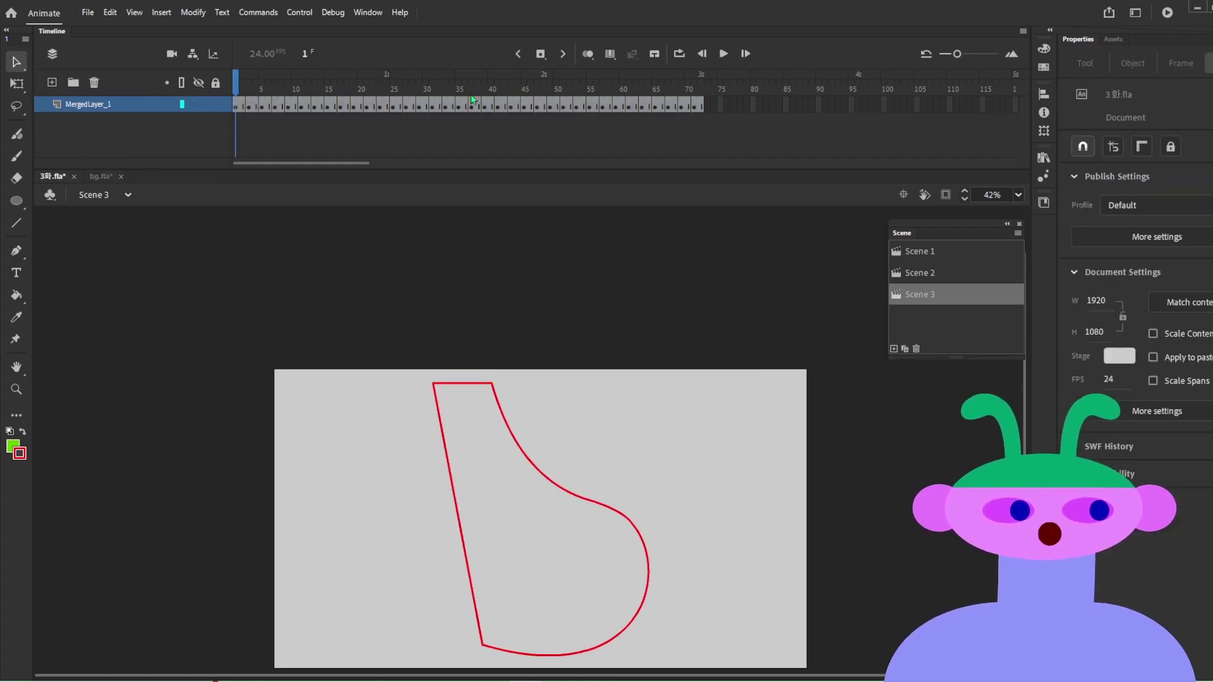
Step: Try to fill the outline in frame 1 with the Paint Bucket, and select its line segments to inspect them
{"action": "key", "text": "k"}
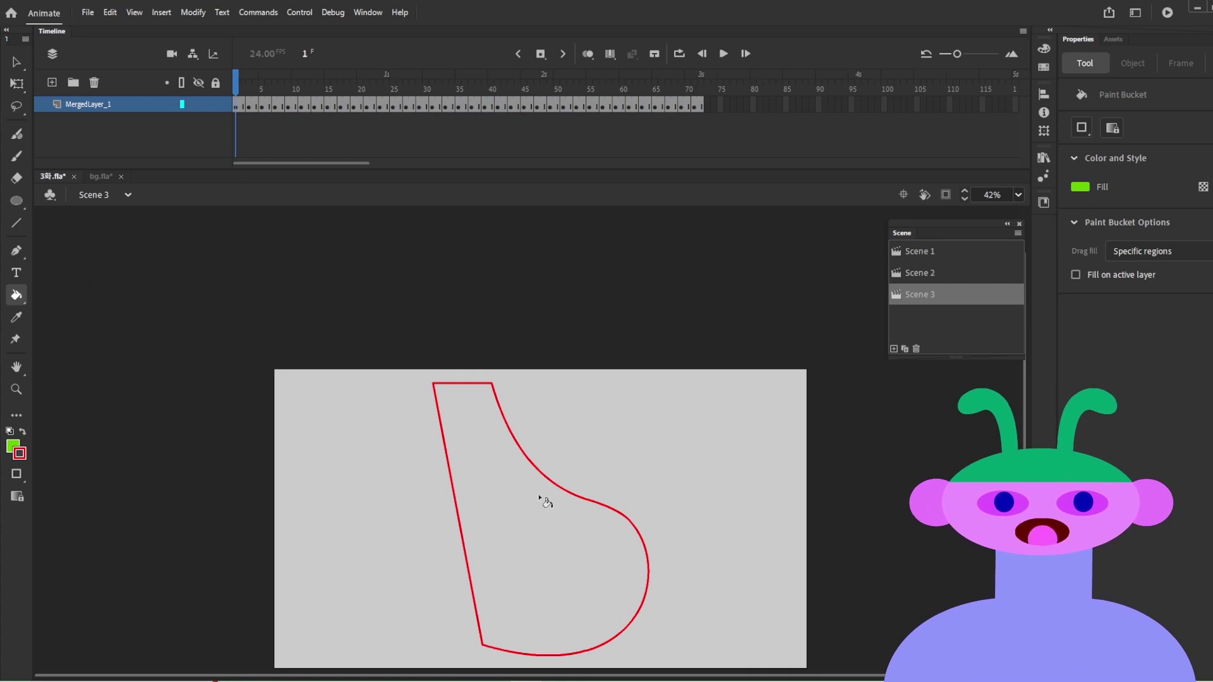
{"action": "left_click_drag", "start_coordinate": [538, 543], "coordinate": [530, 495]}
{"action": "key", "text": "v"}
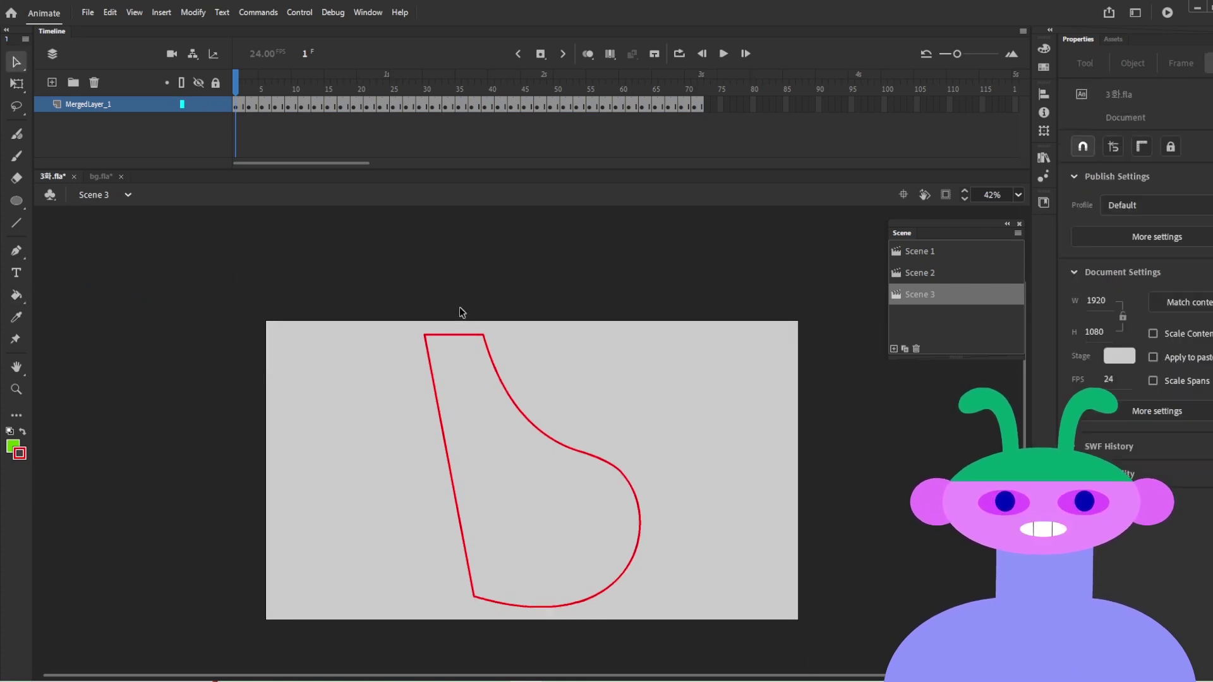
{"action": "left_click", "coordinate": [459, 335]}
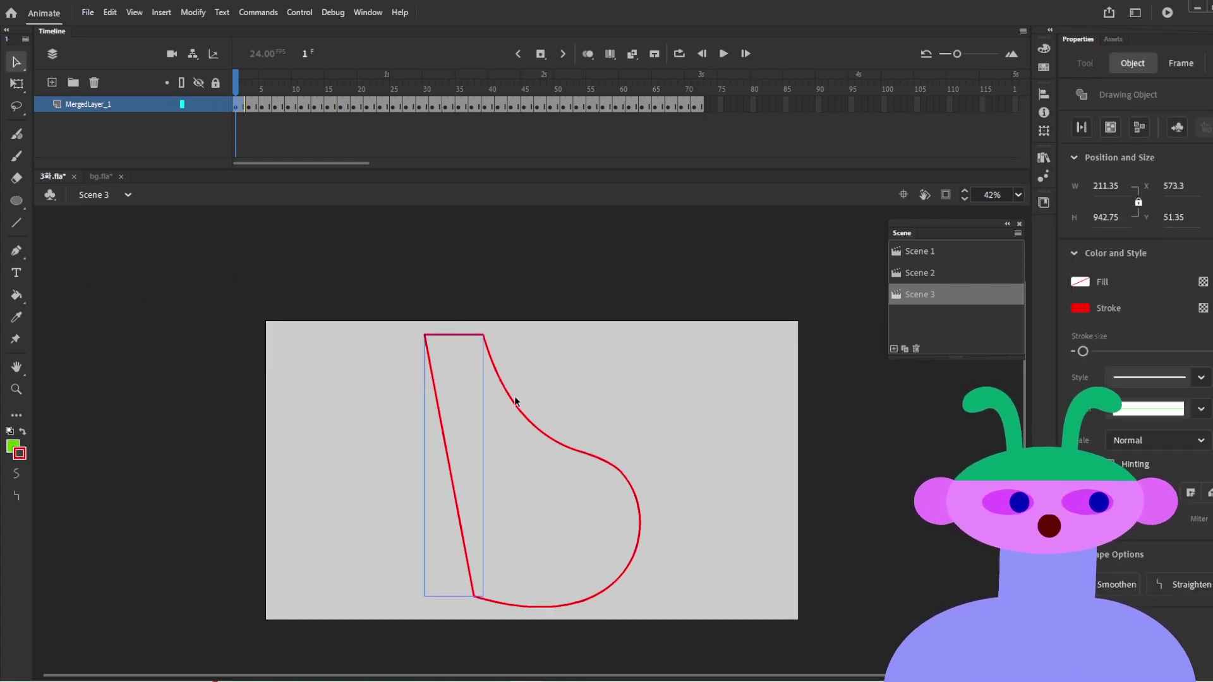
{"action": "left_click", "coordinate": [521, 419]}
{"action": "left_click", "coordinate": [447, 341]}
Step: Enable multiple-frame editing across frames 1 to 72, select all the outlines and break them apart into plain shapes
{"action": "left_click", "coordinate": [610, 57]}
{"action": "left_click_drag", "start_coordinate": [254, 86], "coordinate": [807, 88]}
{"action": "left_click_drag", "start_coordinate": [319, 288], "coordinate": [771, 661]}
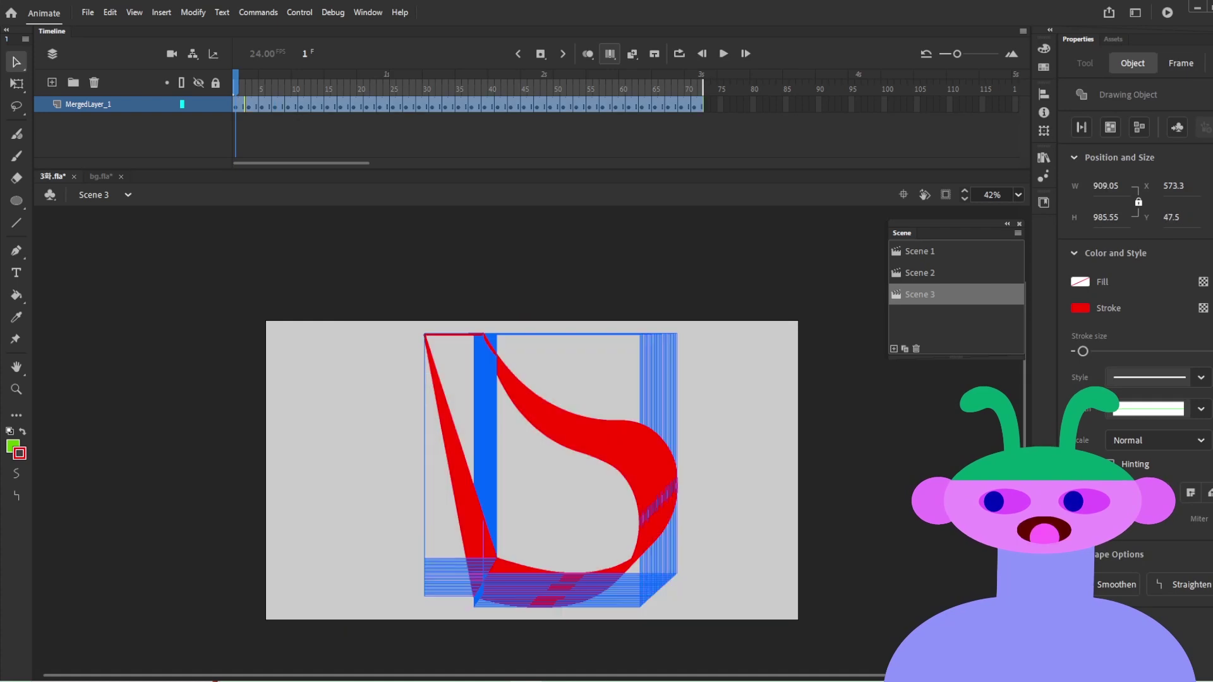
{"action": "key", "text": "ctrl+b"}
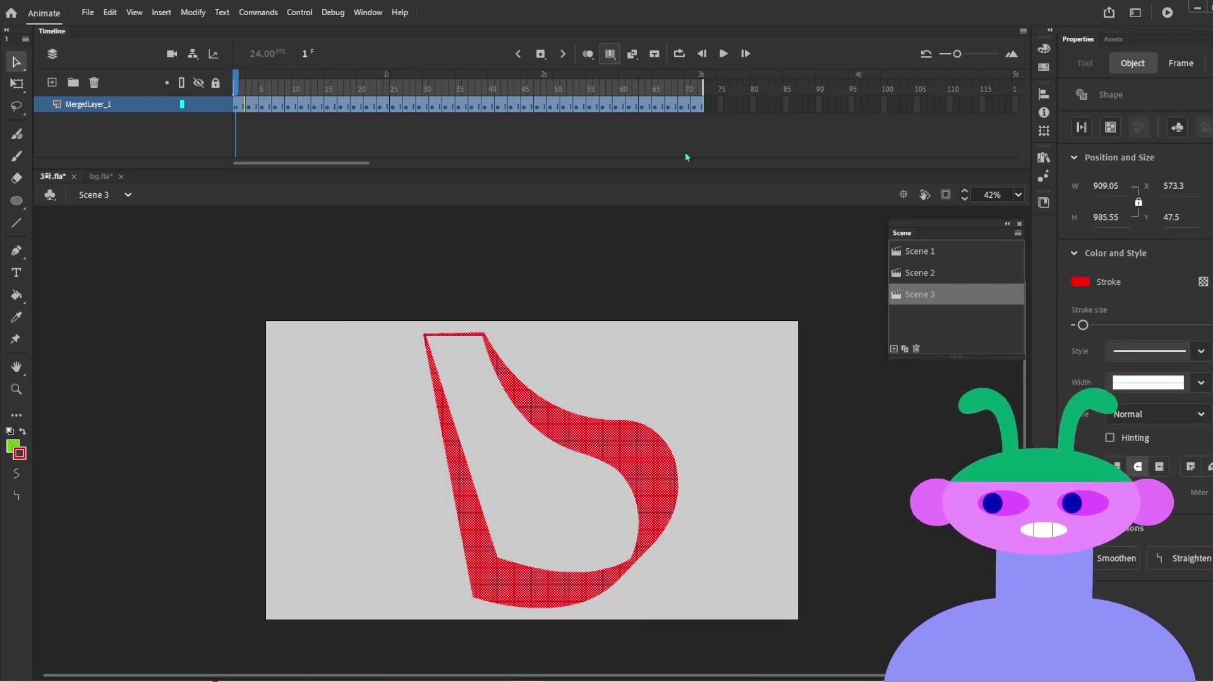
Step: Fill the outlined shape in frame 1 with green and check the frames that follow
{"action": "key", "text": "ctrl+shift+a"}
{"action": "key", "text": "k"}
{"action": "left_click", "coordinate": [542, 500]}
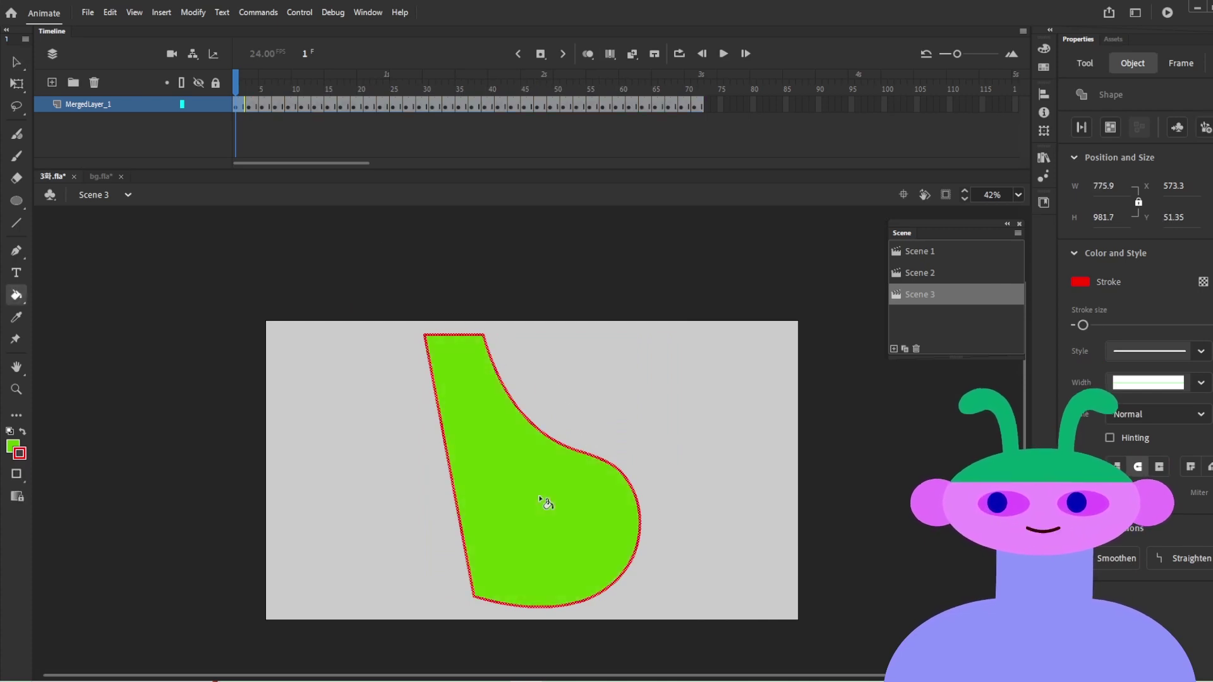
{"action": "key", "text": "Return"}
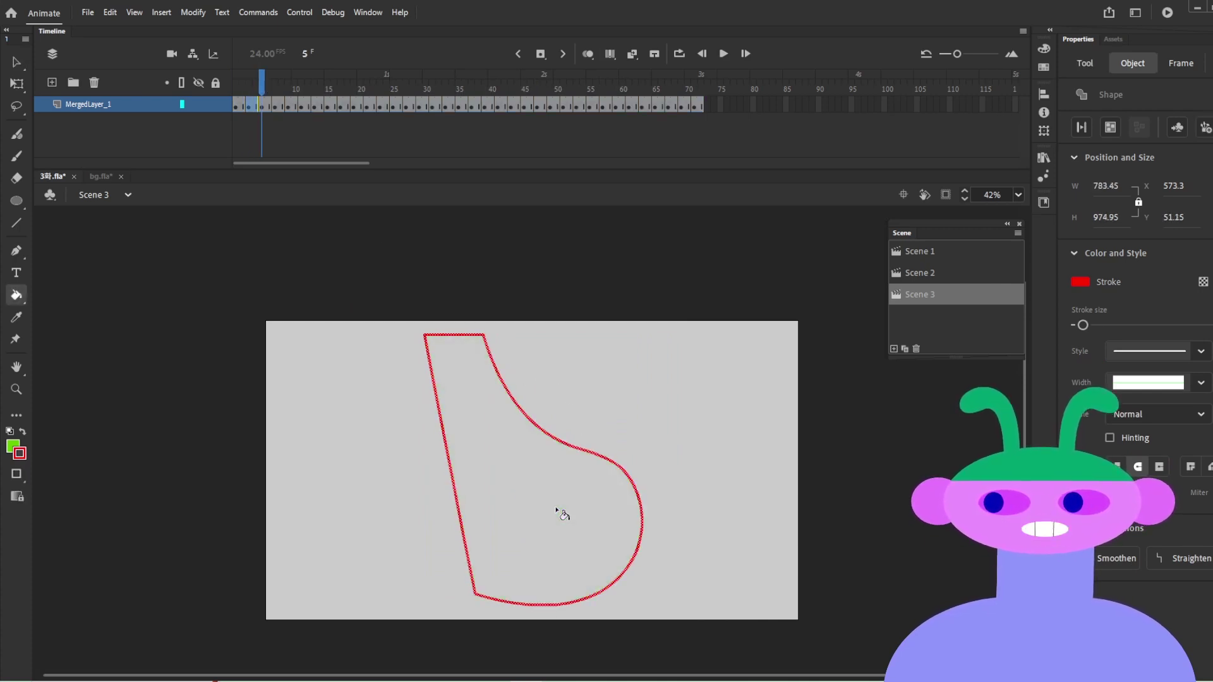
{"action": "left_click", "coordinate": [236, 89]}
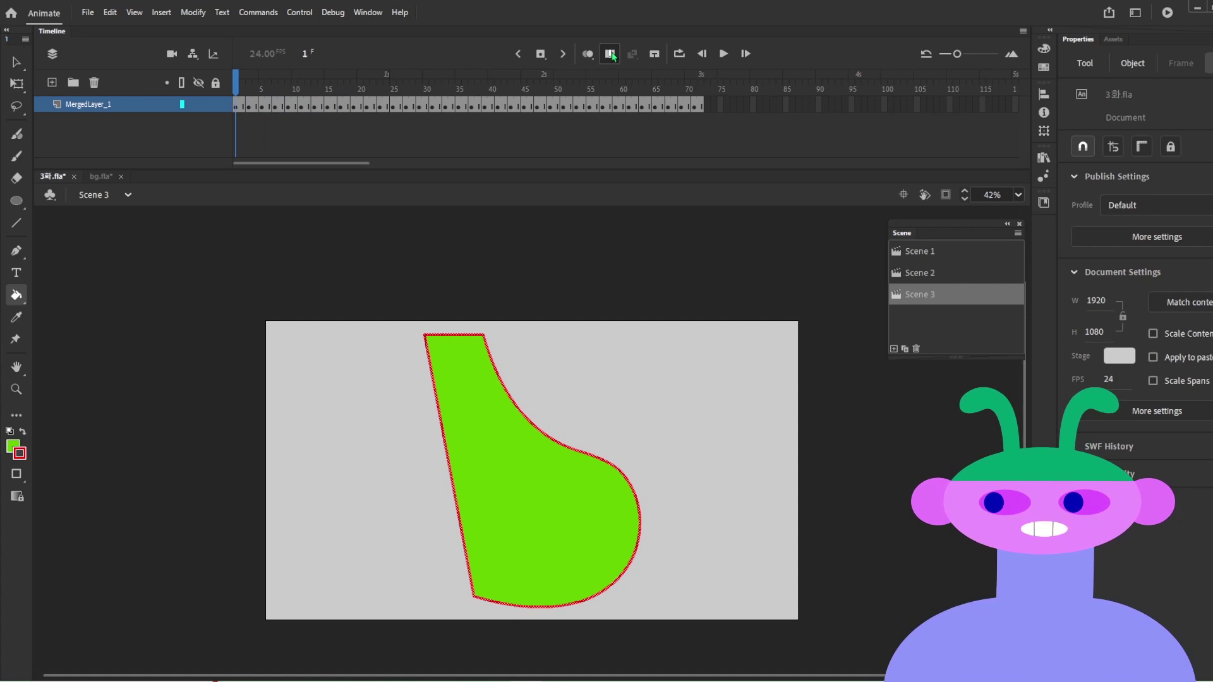
Step: Fill the shape with green in every frame at once using multiple-frame editing, play the result, and deselect it at frame 1
{"action": "left_click", "coordinate": [610, 53]}
{"action": "key", "text": "ctrl+a"}
{"action": "left_click_drag", "start_coordinate": [765, 278], "coordinate": [376, 644]}
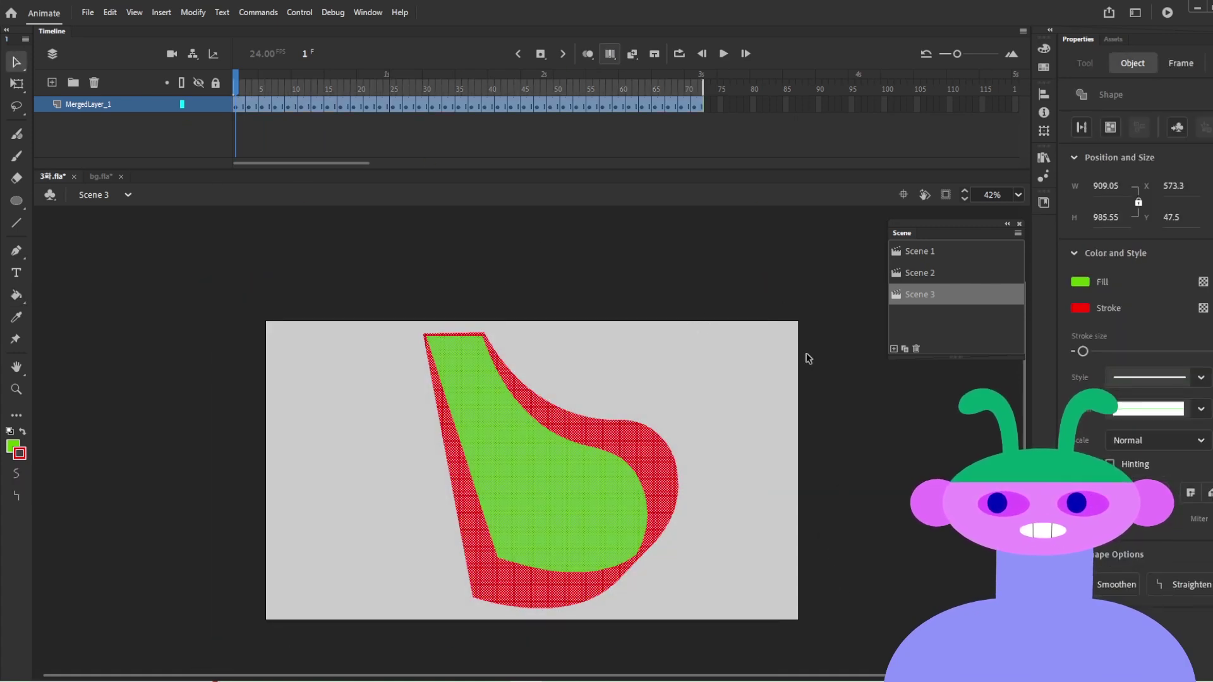
{"action": "key", "text": "k"}
{"action": "left_click", "coordinate": [585, 496]}
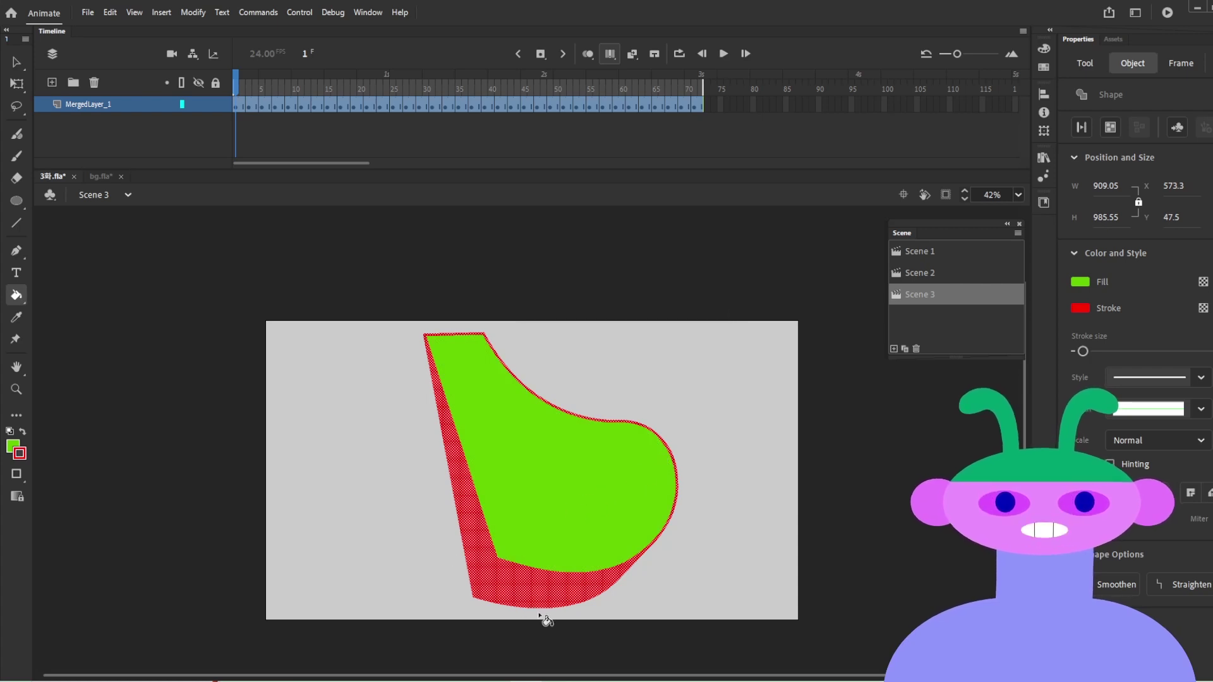
{"action": "left_click", "coordinate": [611, 57]}
{"action": "left_click_drag", "start_coordinate": [240, 90], "coordinate": [557, 95]}
{"action": "key", "text": "Return"}
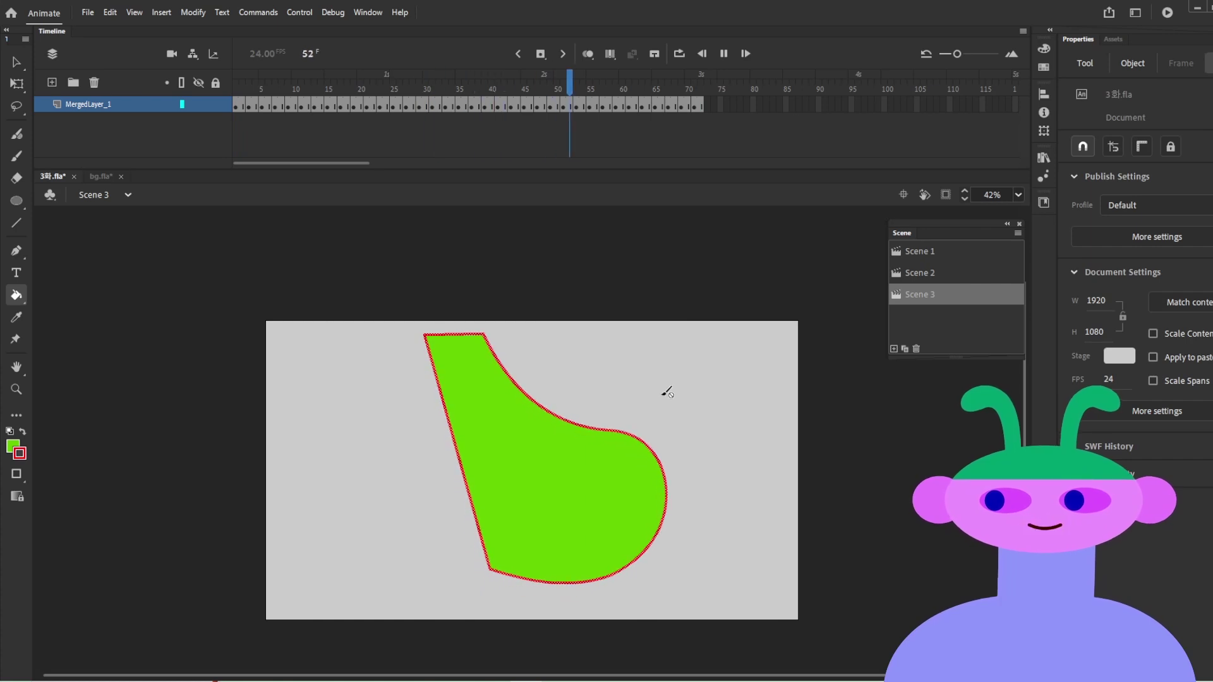
{"action": "key", "text": "v"}
{"action": "left_click", "coordinate": [630, 278]}
{"action": "left_click", "coordinate": [236, 106]}
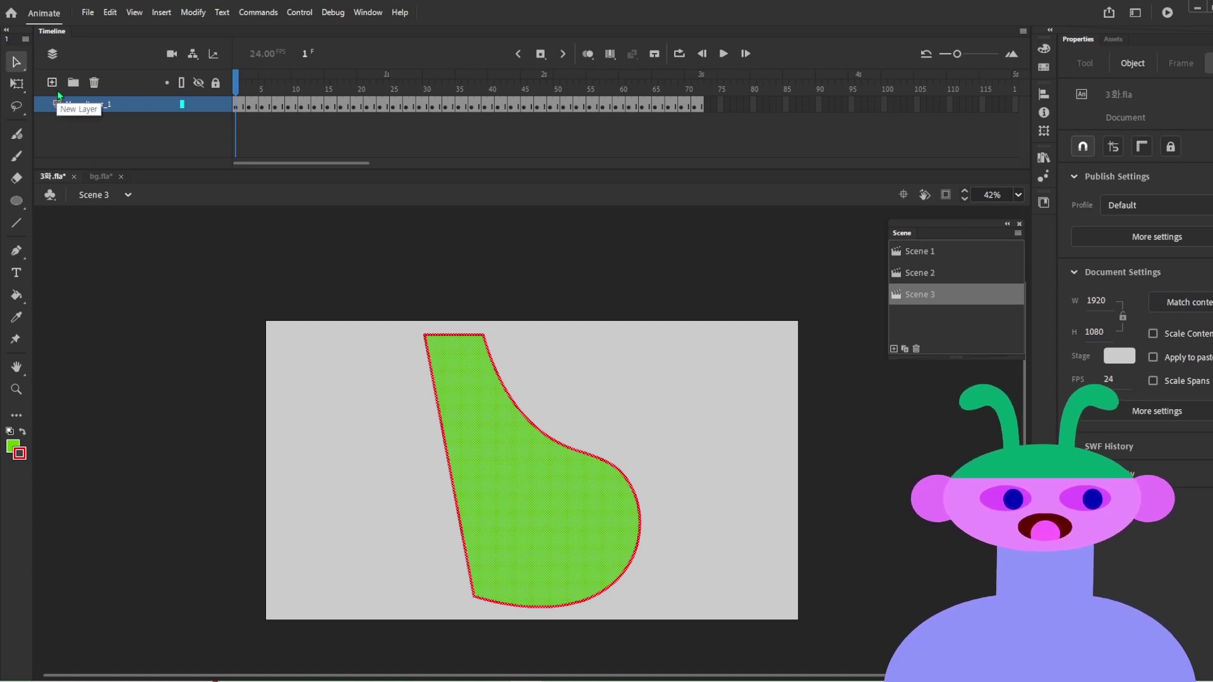
{"action": "left_click", "coordinate": [689, 475]}
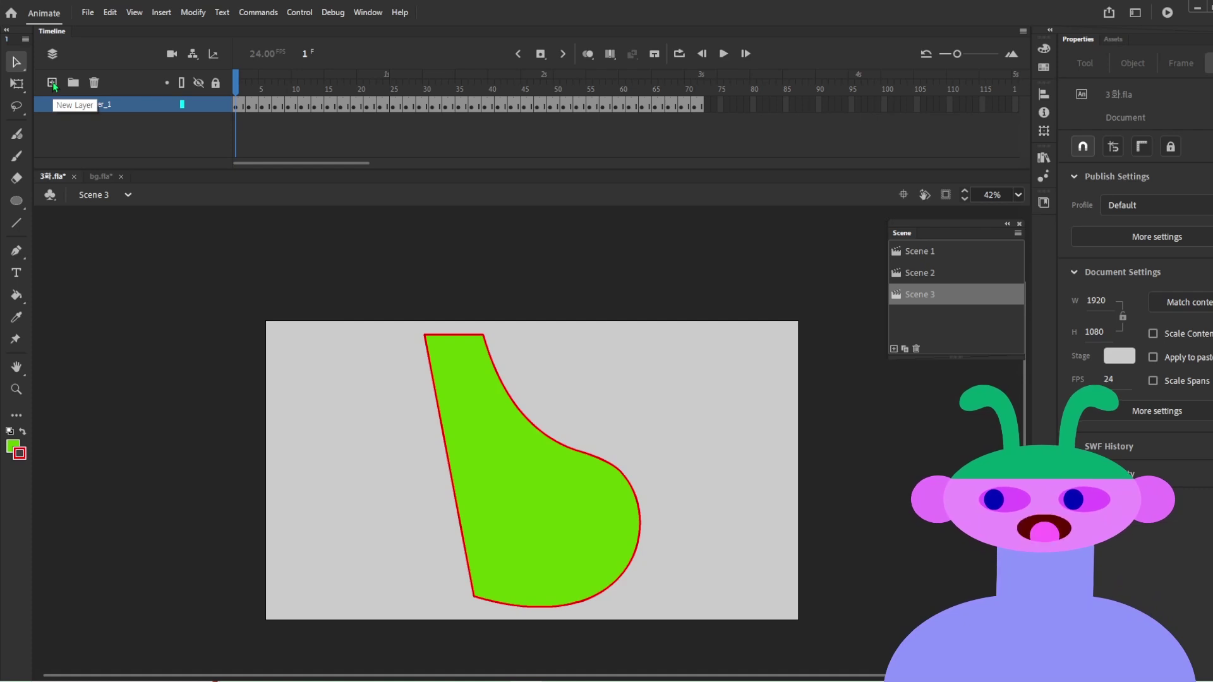
Step: Browse the 빛과그림자 folder for a file to open, and preview the 004.swf Comp 1 composition in After Effects
{"action": "left_click", "coordinate": [89, 12]}
{"action": "left_click", "coordinate": [104, 56]}
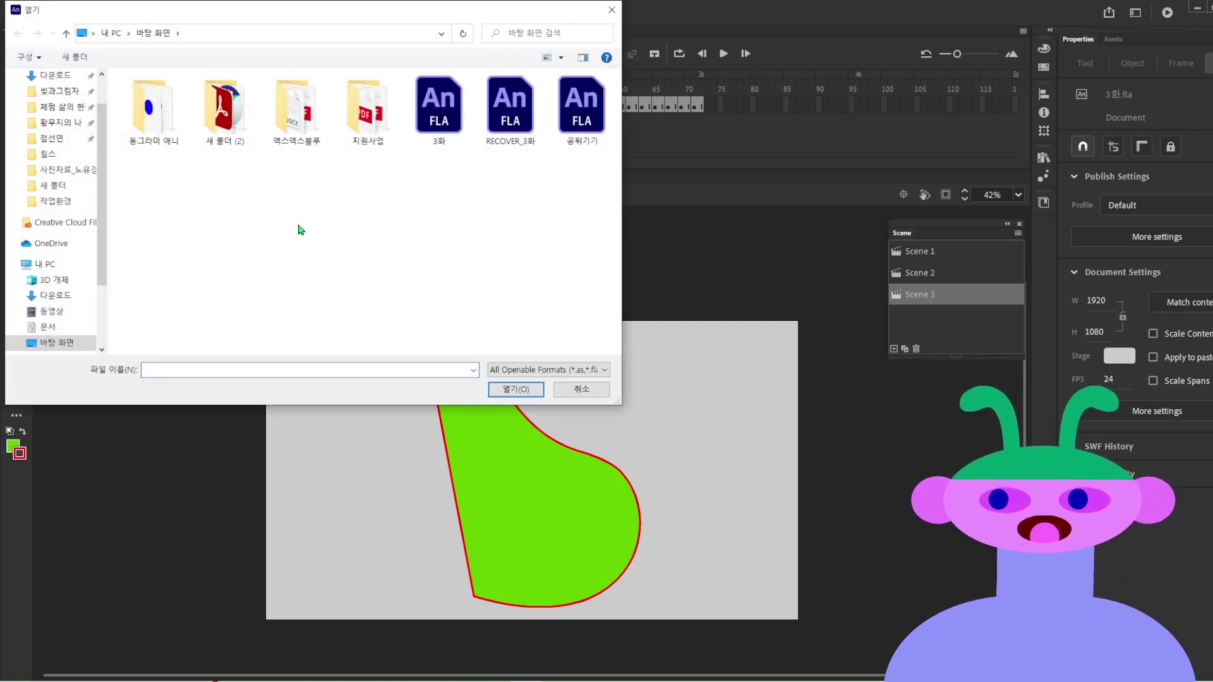
{"action": "scroll", "coordinate": [50, 226], "scroll_direction": "up", "scroll_amount": 3}
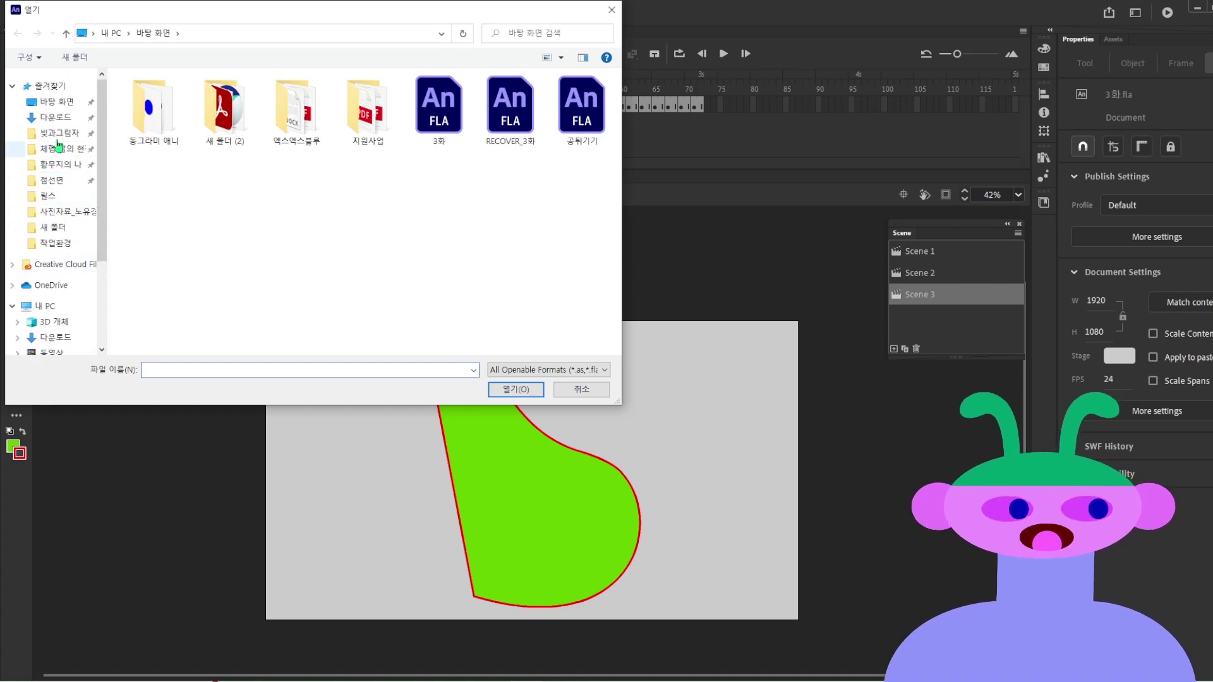
{"action": "left_click", "coordinate": [57, 139]}
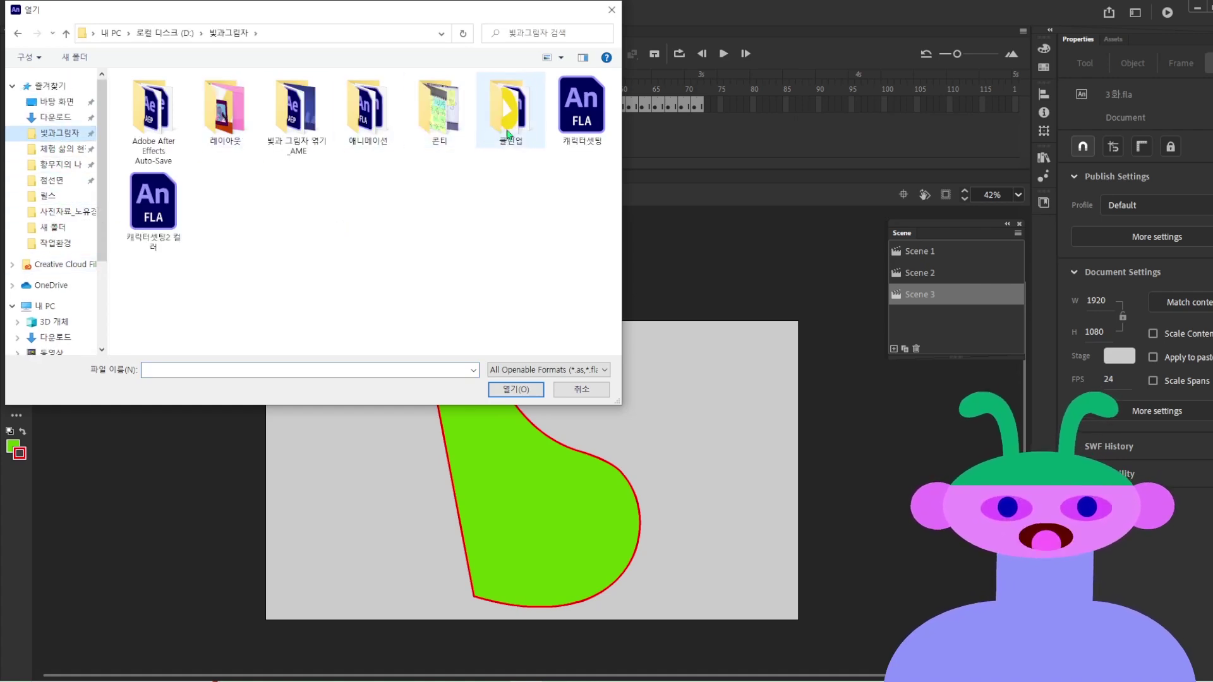
{"action": "double_click", "coordinate": [511, 108]}
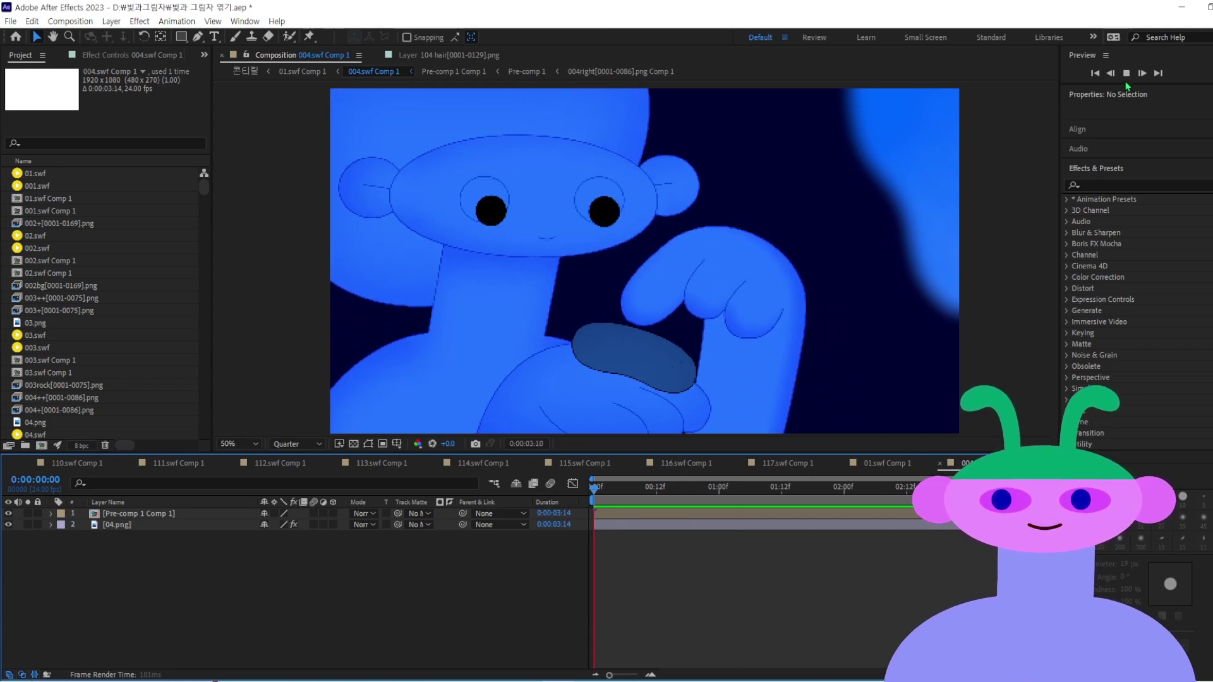
{"action": "key", "text": "space"}
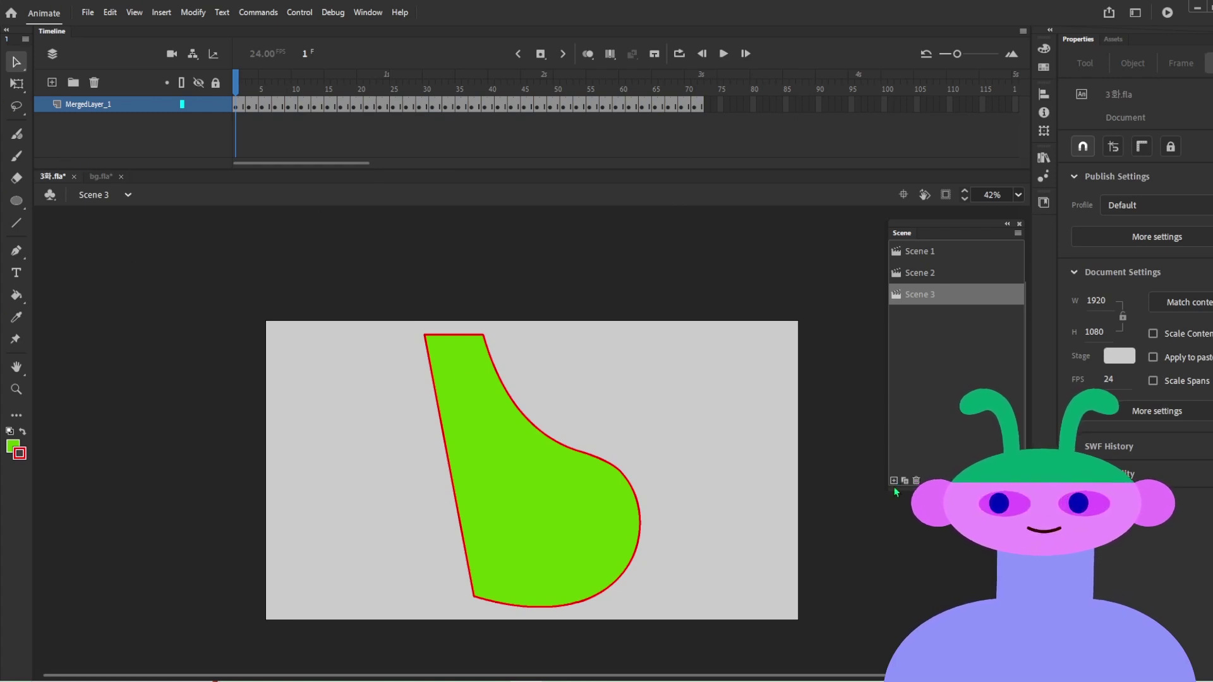
Step: Duplicate the MergedLayer_1 layer in Scene 3 and copy the duplicate layer
{"action": "right_click", "coordinate": [73, 103]}
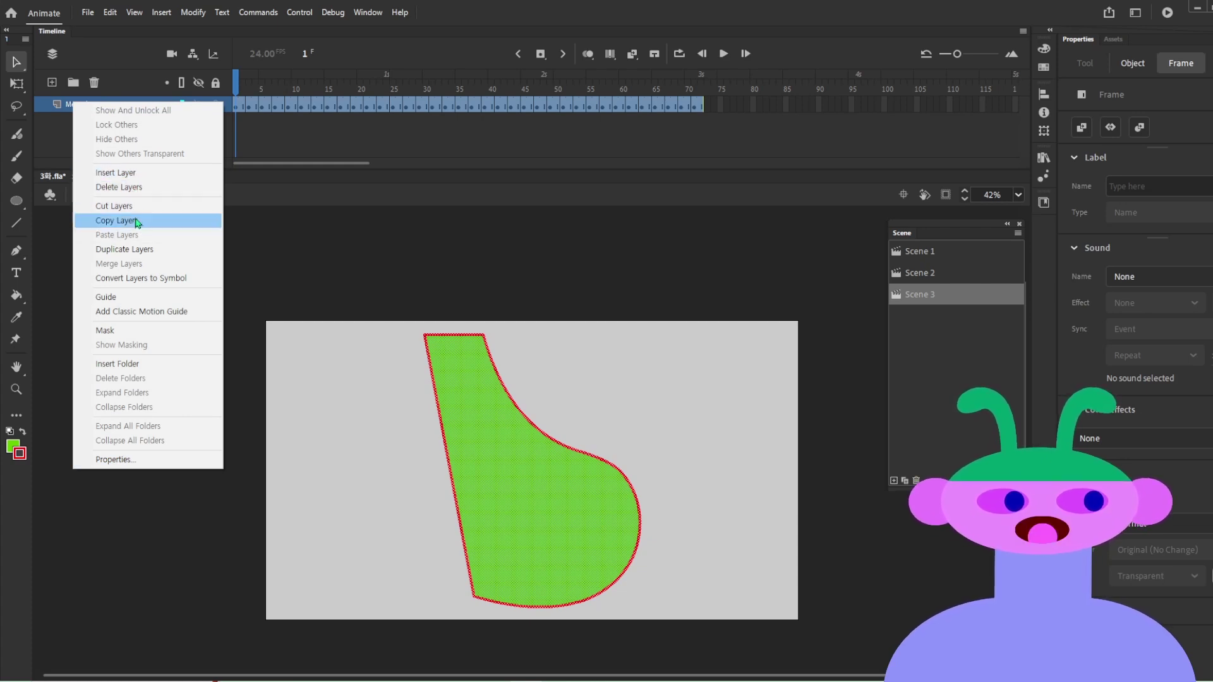
{"action": "left_click", "coordinate": [145, 249]}
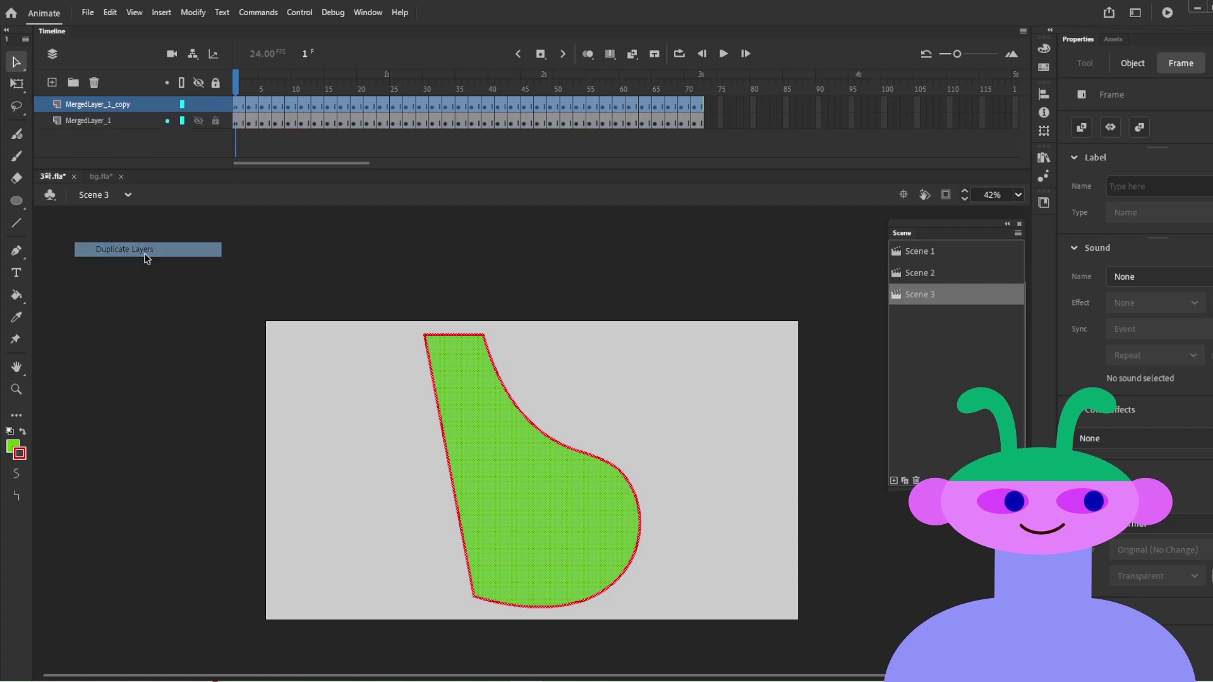
{"action": "right_click", "coordinate": [84, 106]}
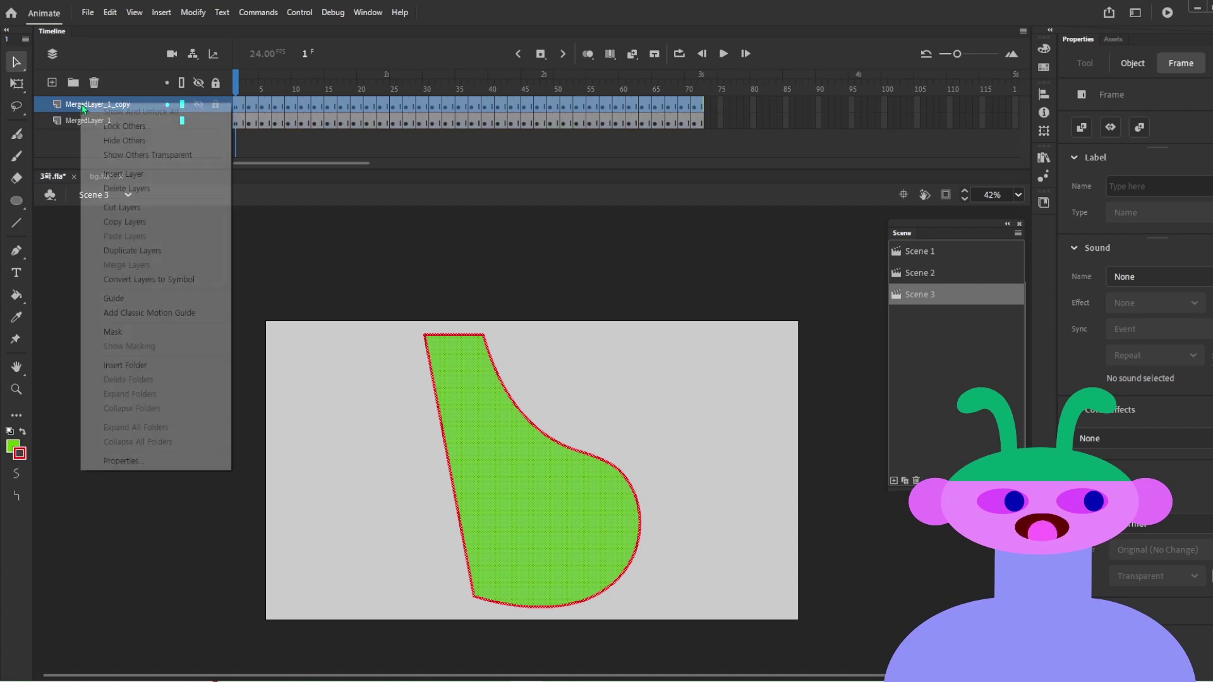
{"action": "left_click", "coordinate": [125, 222]}
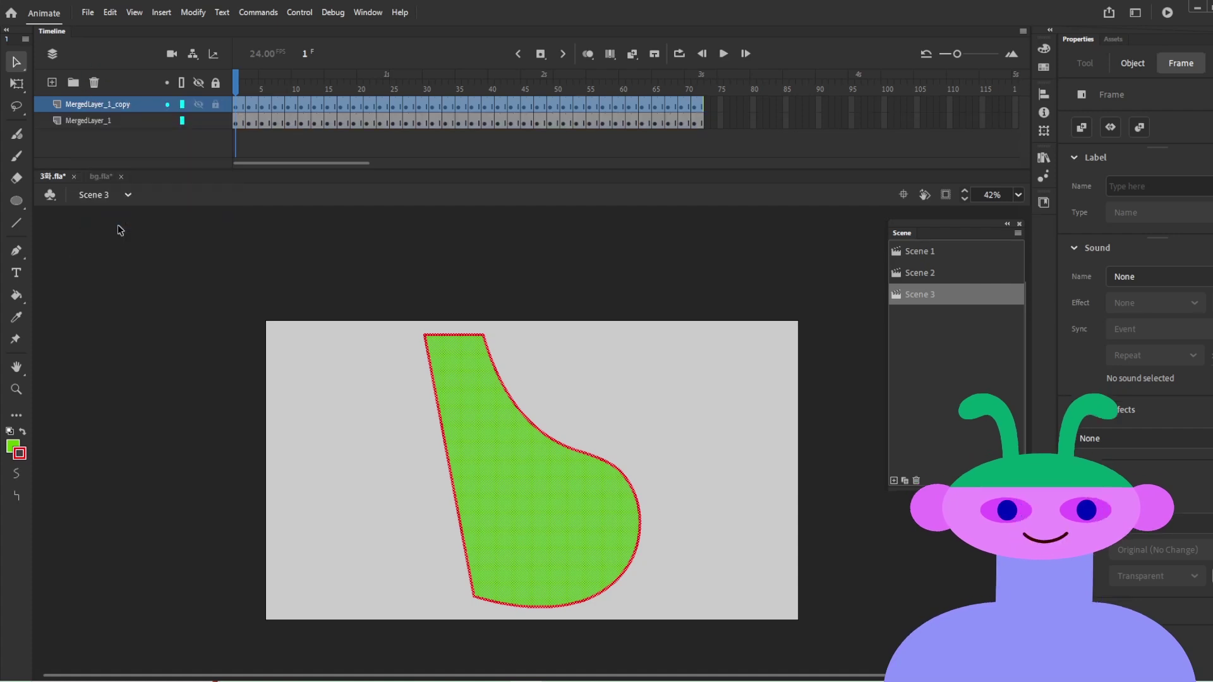
{"action": "right_click", "coordinate": [92, 107]}
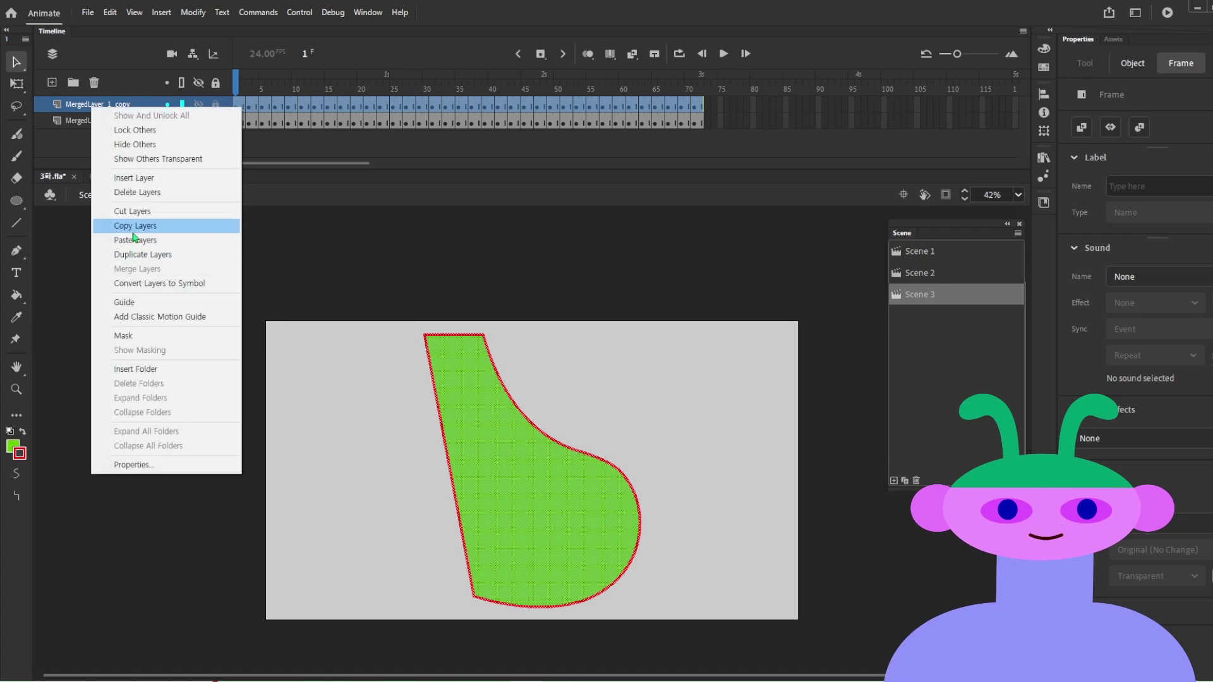
{"action": "left_click", "coordinate": [133, 227]}
Step: Add a new scene after Scene 3 and paste the copied layer into it
{"action": "left_click", "coordinate": [894, 481]}
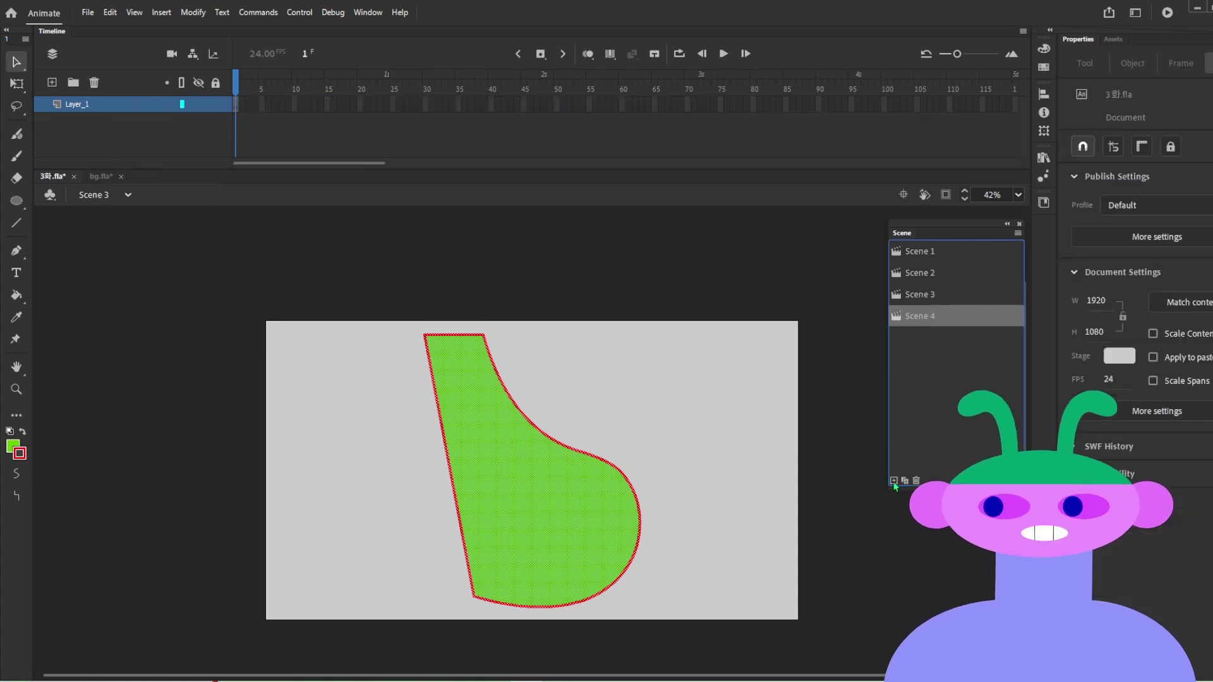
{"action": "right_click", "coordinate": [112, 104]}
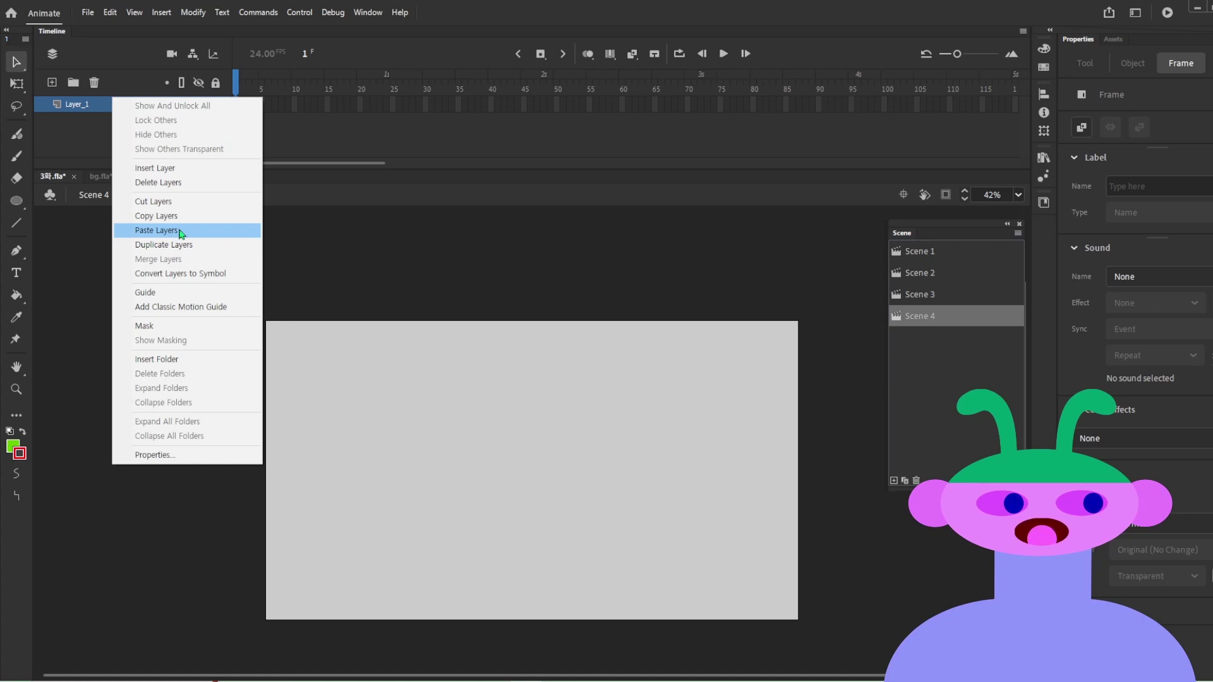
{"action": "left_click", "coordinate": [179, 231]}
Step: Return to Scene 3 and delete the original MergedLayer_1 layer
{"action": "left_click", "coordinate": [921, 301]}
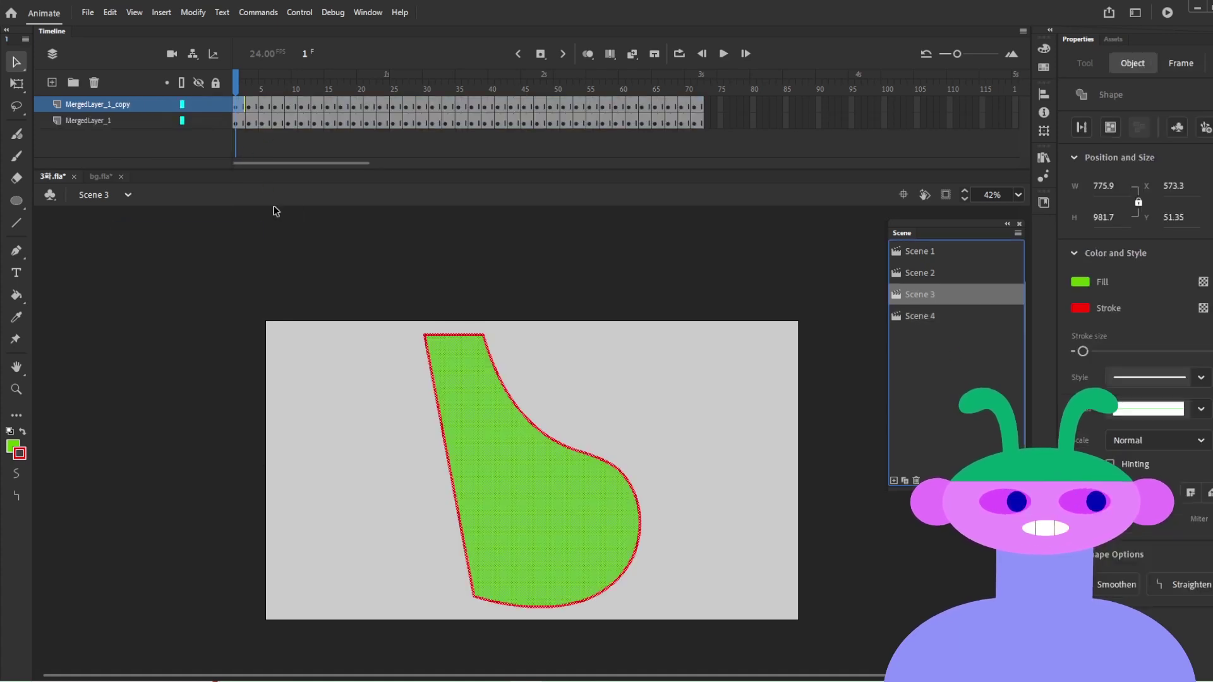
{"action": "left_click", "coordinate": [107, 120]}
{"action": "left_click", "coordinate": [93, 83]}
Step: Duplicate the MergedLayer_1_copy layer and delete the layer it was duplicated from
{"action": "right_click", "coordinate": [95, 108]}
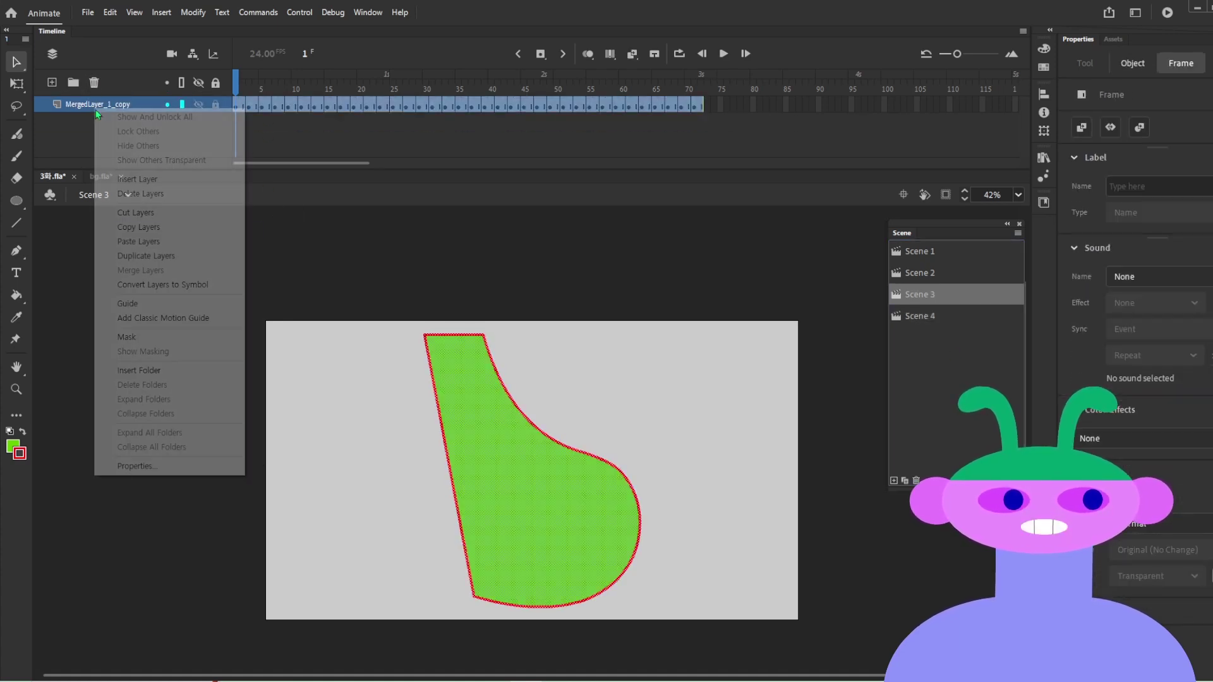
{"action": "left_click", "coordinate": [168, 255]}
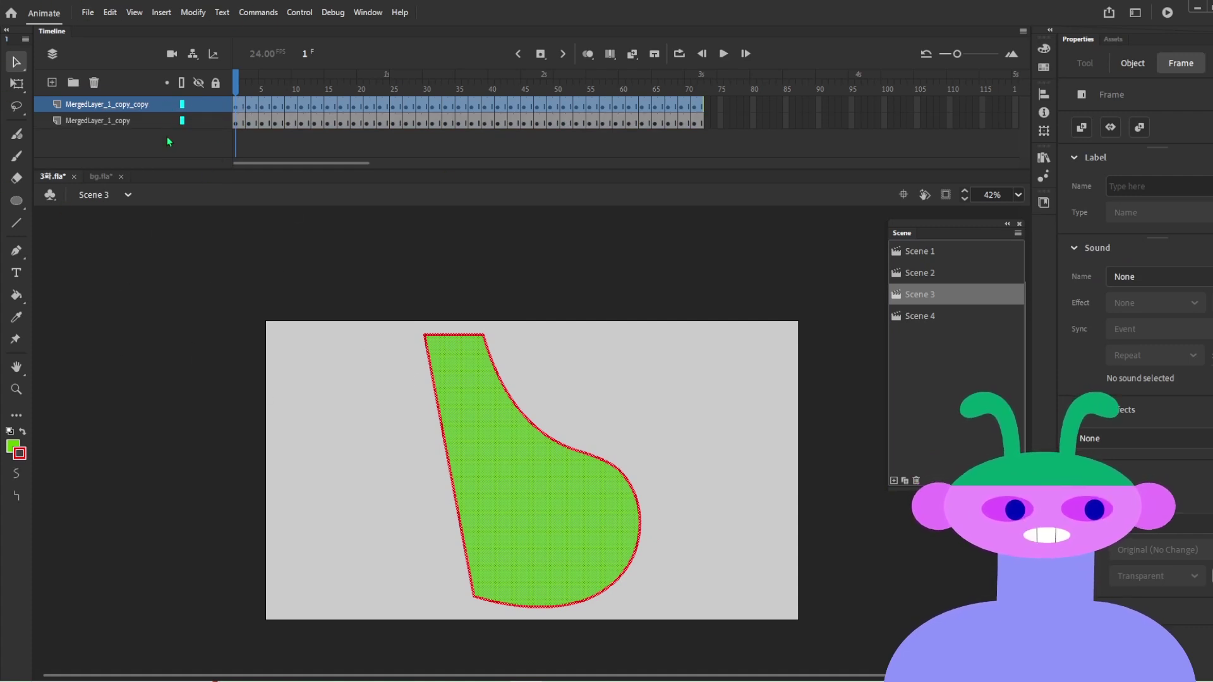
{"action": "mouse_move", "coordinate": [244, 125]}
{"action": "left_mouse_down"}
{"action": "mouse_move", "coordinate": [695, 120]}
{"action": "mouse_move", "coordinate": [441, 94]}
{"action": "mouse_move", "coordinate": [235, 114]}
{"action": "left_mouse_up"}
{"action": "left_click", "coordinate": [77, 147]}
{"action": "right_click", "coordinate": [71, 120]}
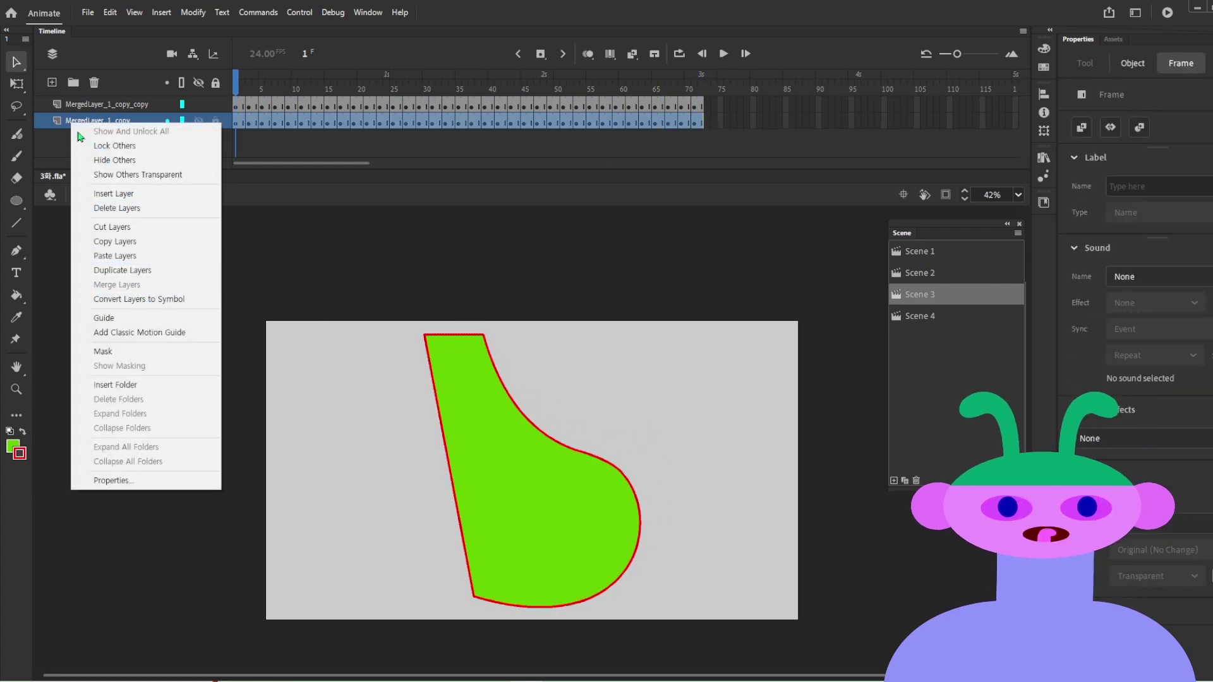
{"action": "left_click", "coordinate": [52, 124]}
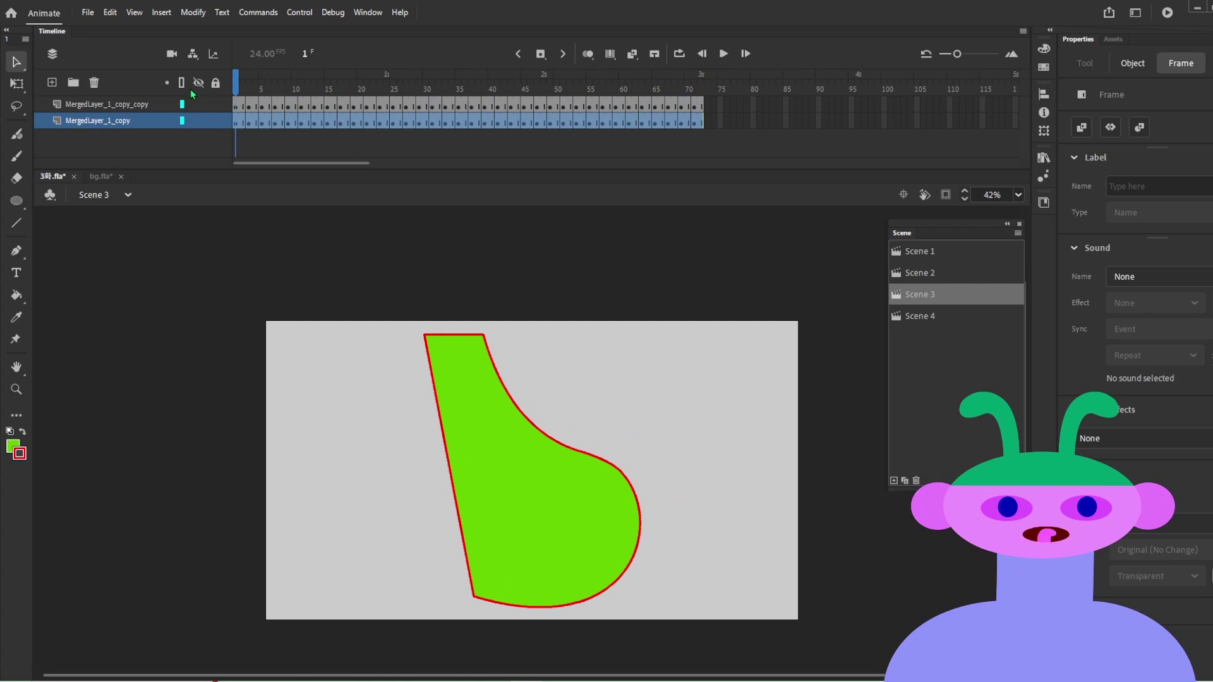
{"action": "left_click", "coordinate": [94, 84]}
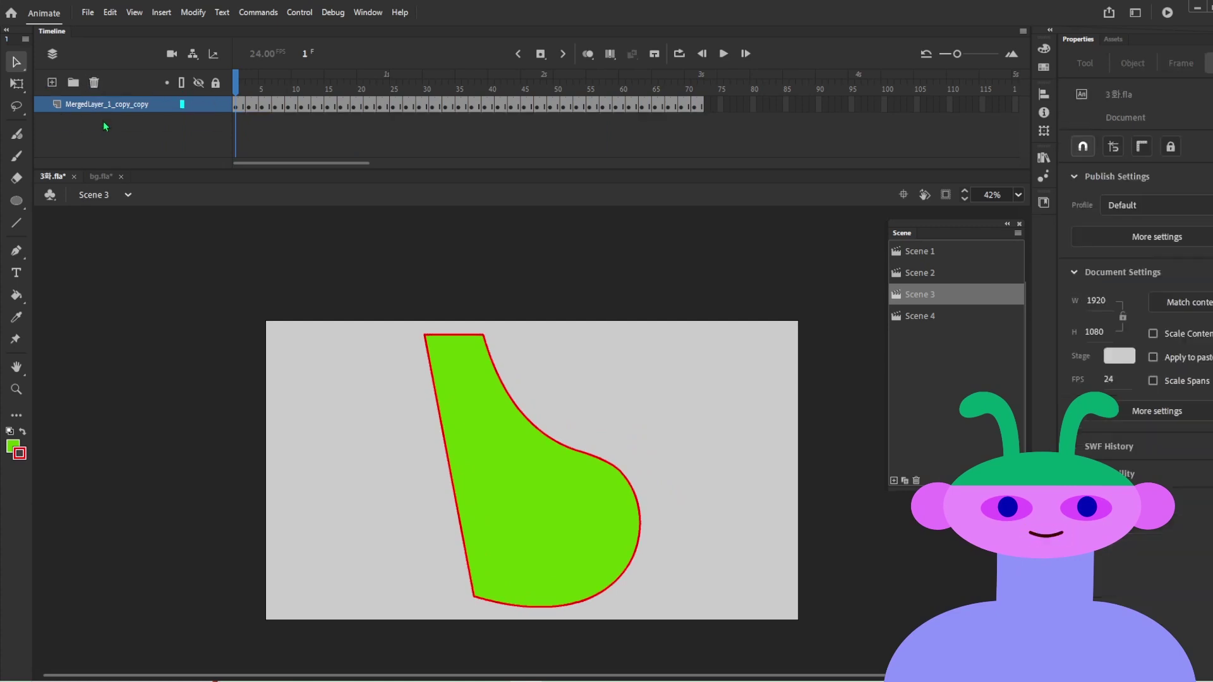
{"action": "right_click", "coordinate": [86, 106]}
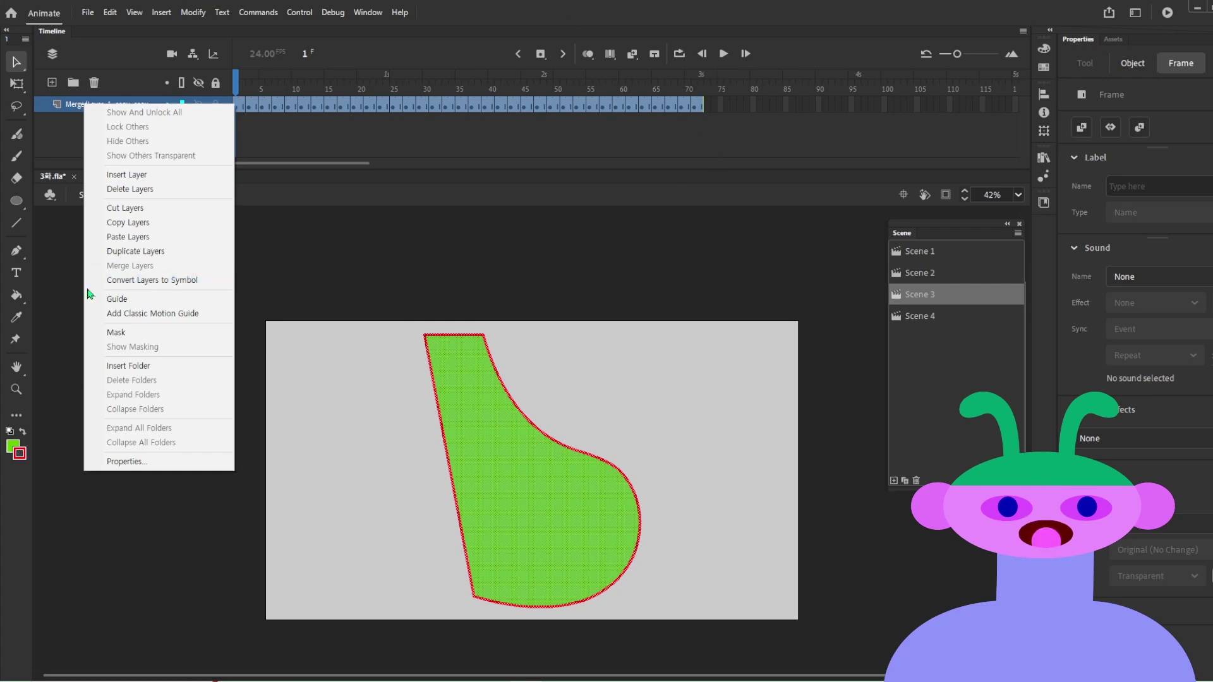
{"action": "left_click", "coordinate": [152, 280]}
{"action": "key", "text": "BackSpace"}
{"action": "type", "text": "ekf"}
{"action": "key", "text": "BackSpace"}
{"action": "key", "text": "BackSpace"}
{"action": "key", "text": "BackSpace"}
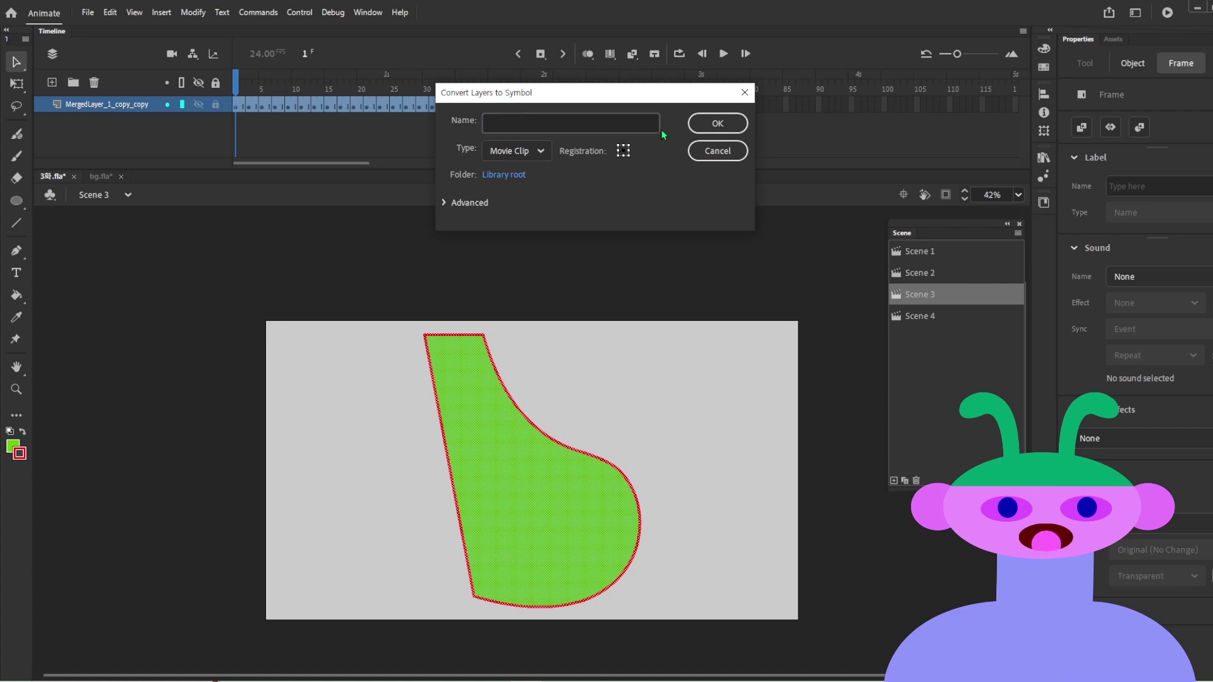
{"action": "left_click", "coordinate": [718, 150]}
Step: Try moving the green shape within individual frames, undo the changes, and return to frame 1
{"action": "left_click", "coordinate": [757, 506]}
{"action": "left_click", "coordinate": [525, 519]}
{"action": "left_click_drag", "start_coordinate": [562, 542], "coordinate": [918, 468]}
{"action": "key", "text": "ctrl+z"}
{"action": "left_click", "coordinate": [392, 104]}
{"action": "left_click", "coordinate": [406, 105]}
{"action": "mouse_move", "coordinate": [406, 172]}
{"action": "left_mouse_down"}
{"action": "mouse_move", "coordinate": [388, 176]}
{"action": "mouse_move", "coordinate": [400, 188]}
{"action": "left_mouse_up"}
{"action": "key", "text": "ctrl+z"}
{"action": "key", "text": "ctrl+z"}
{"action": "left_click", "coordinate": [688, 400]}
{"action": "left_click_drag", "start_coordinate": [345, 92], "coordinate": [235, 92]}
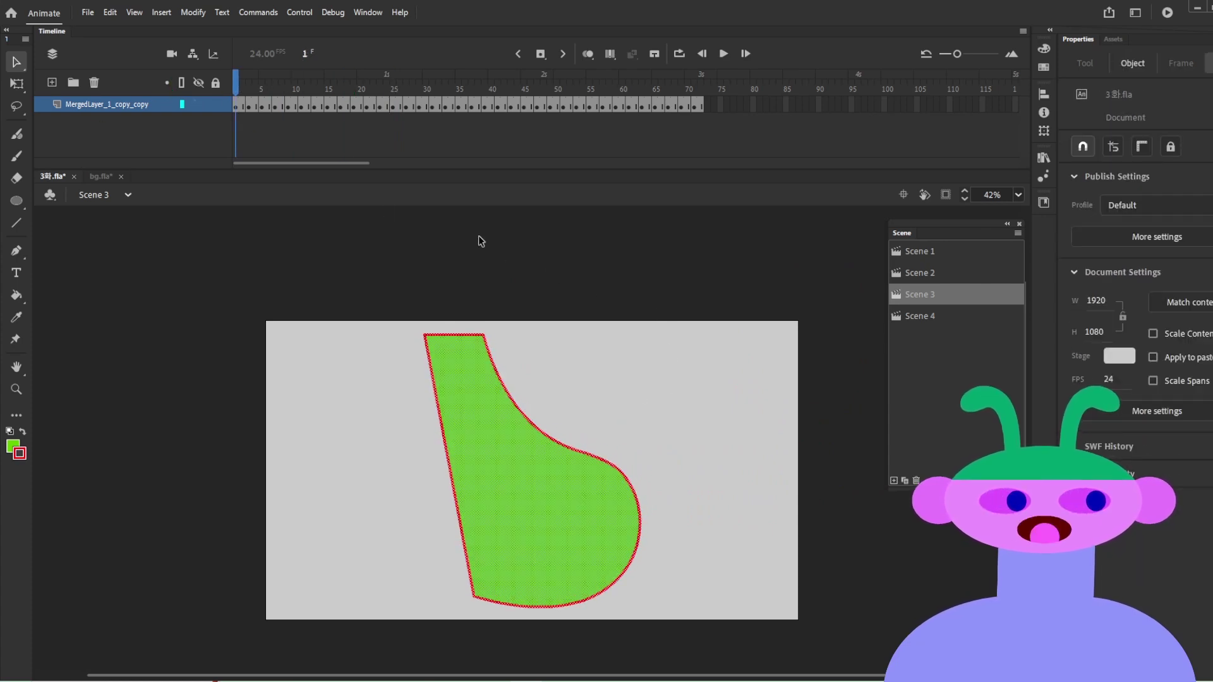
Step: Convert the layer to a movie clip symbol named 머리카락 and move its transformation point to the shape's top edge
{"action": "right_click", "coordinate": [108, 108]}
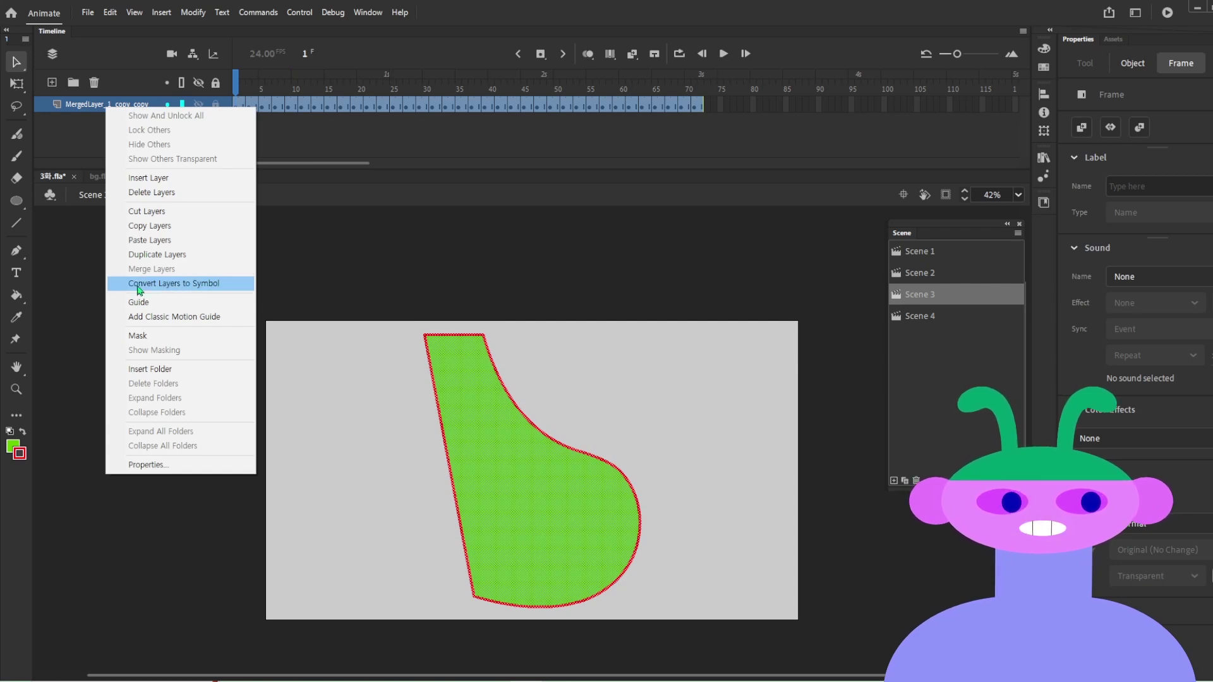
{"action": "left_click", "coordinate": [174, 284]}
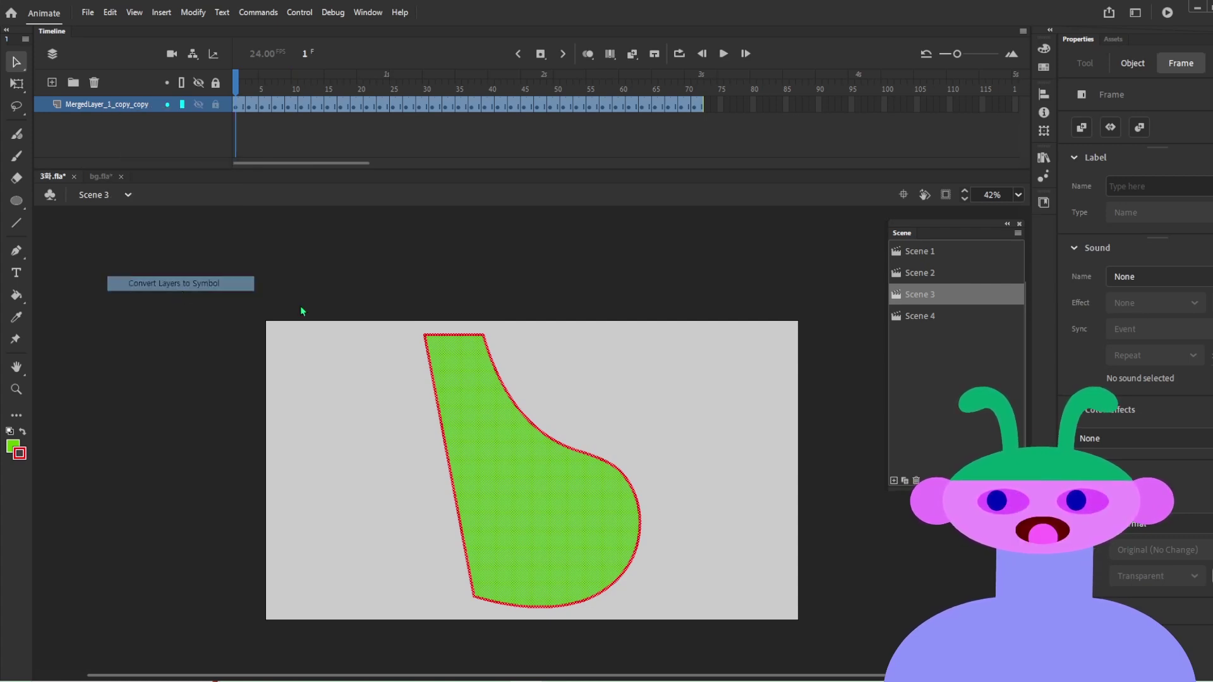
{"action": "type", "text": "ajl"}
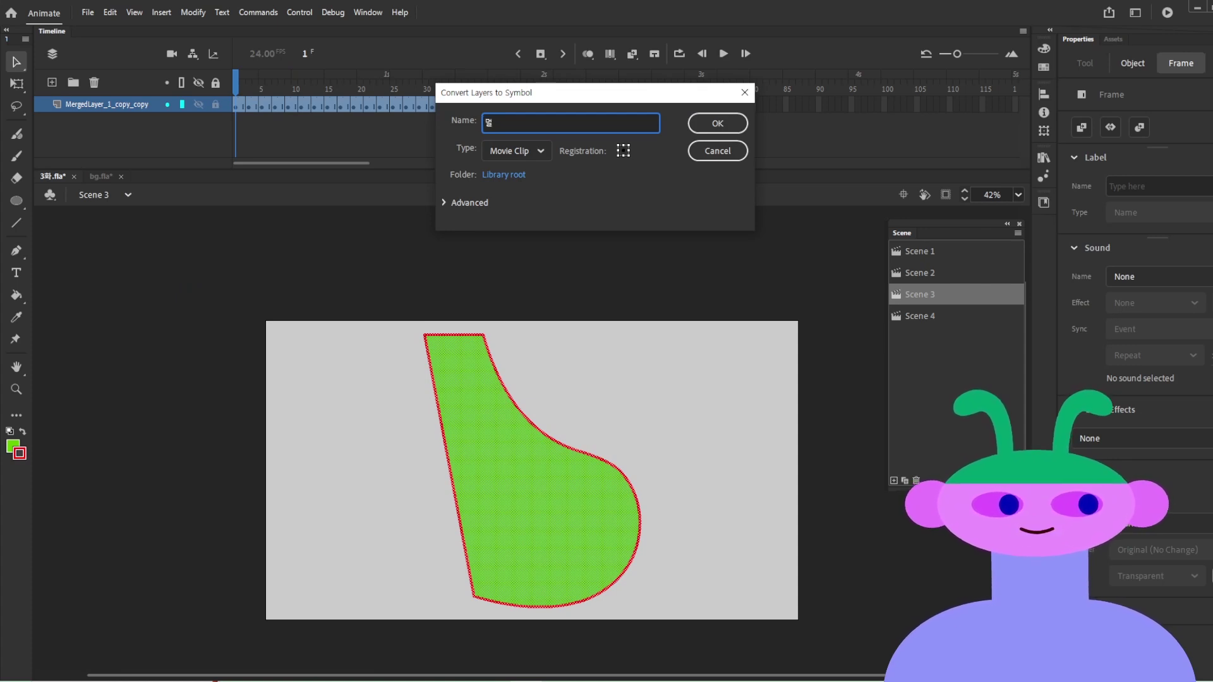
{"action": "key", "text": "Return"}
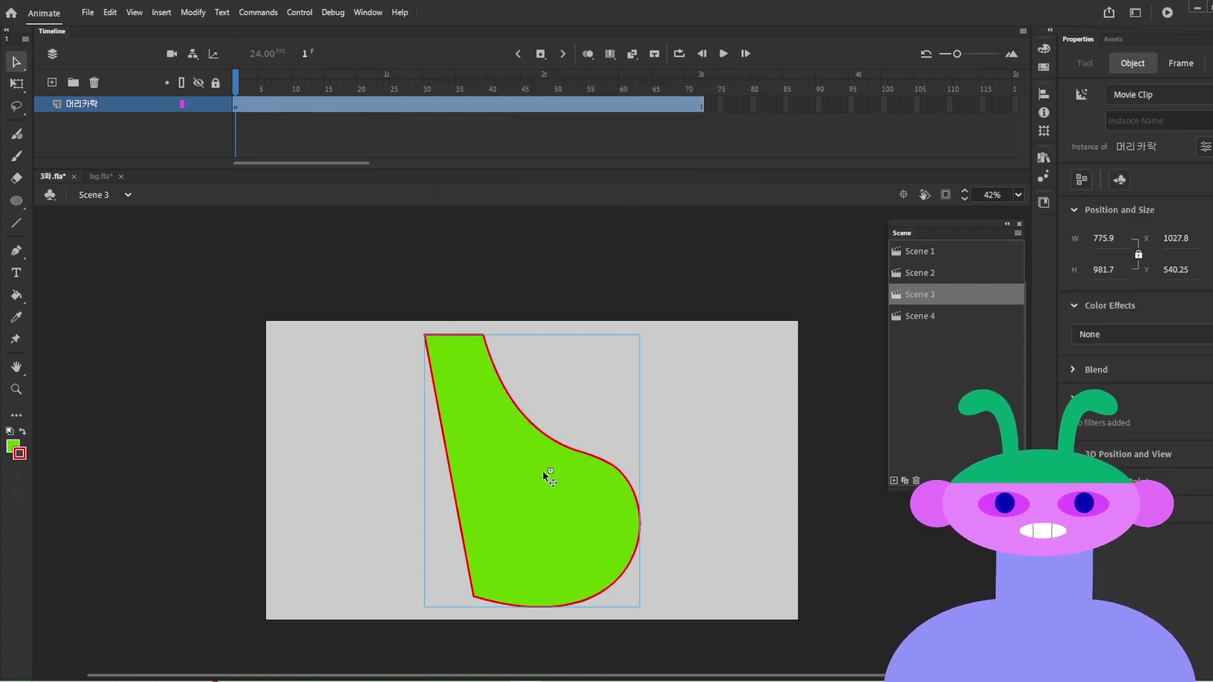
{"action": "key", "text": "q"}
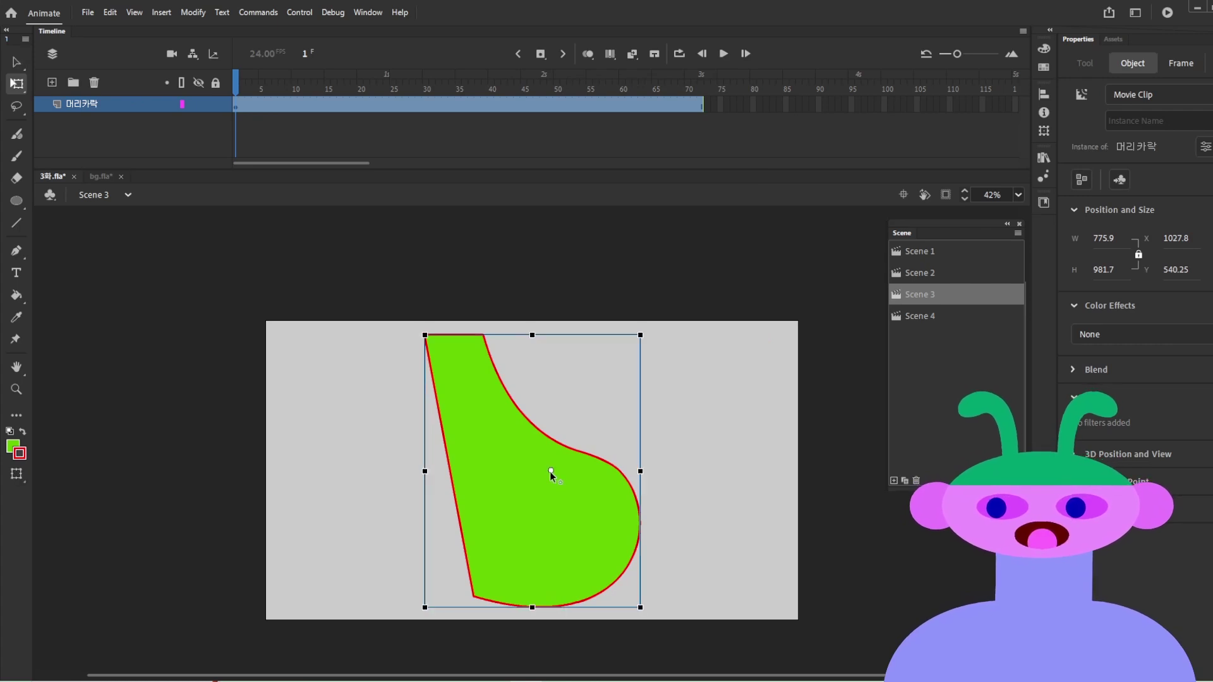
Step: Open the 머리카락 symbol for editing, play its frame-by-frame animation, and return to Scene 3
{"action": "double_click", "coordinate": [493, 474]}
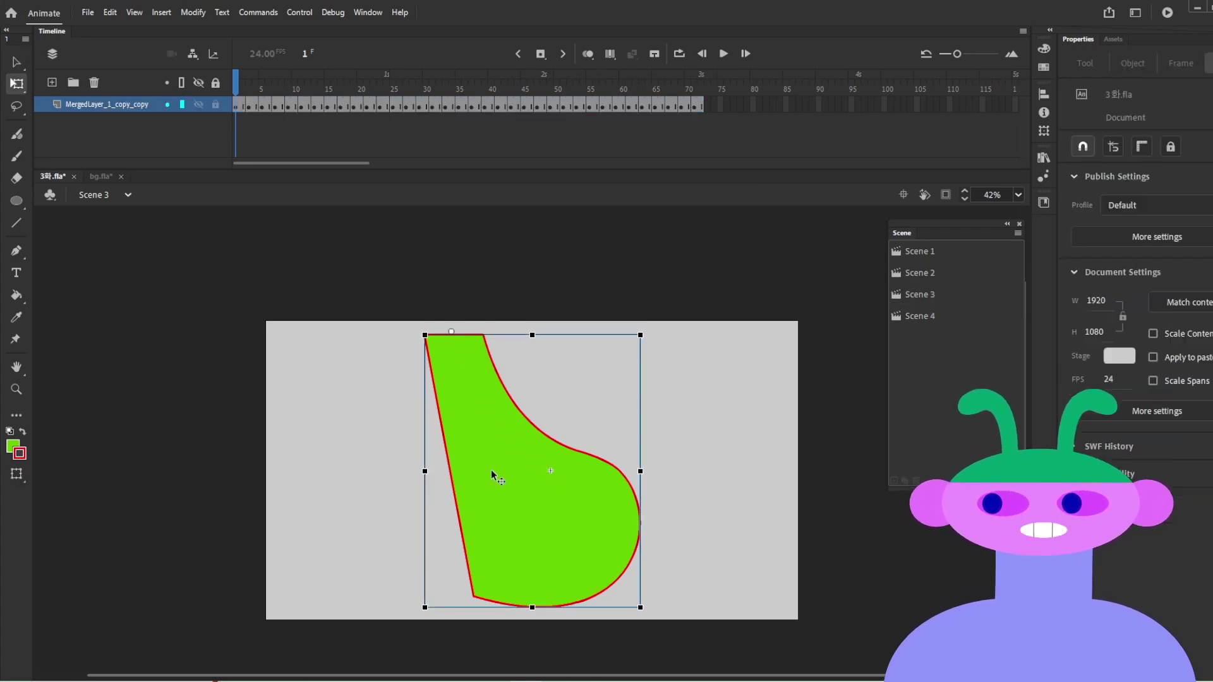
{"action": "left_click", "coordinate": [268, 89]}
{"action": "key", "text": "Return"}
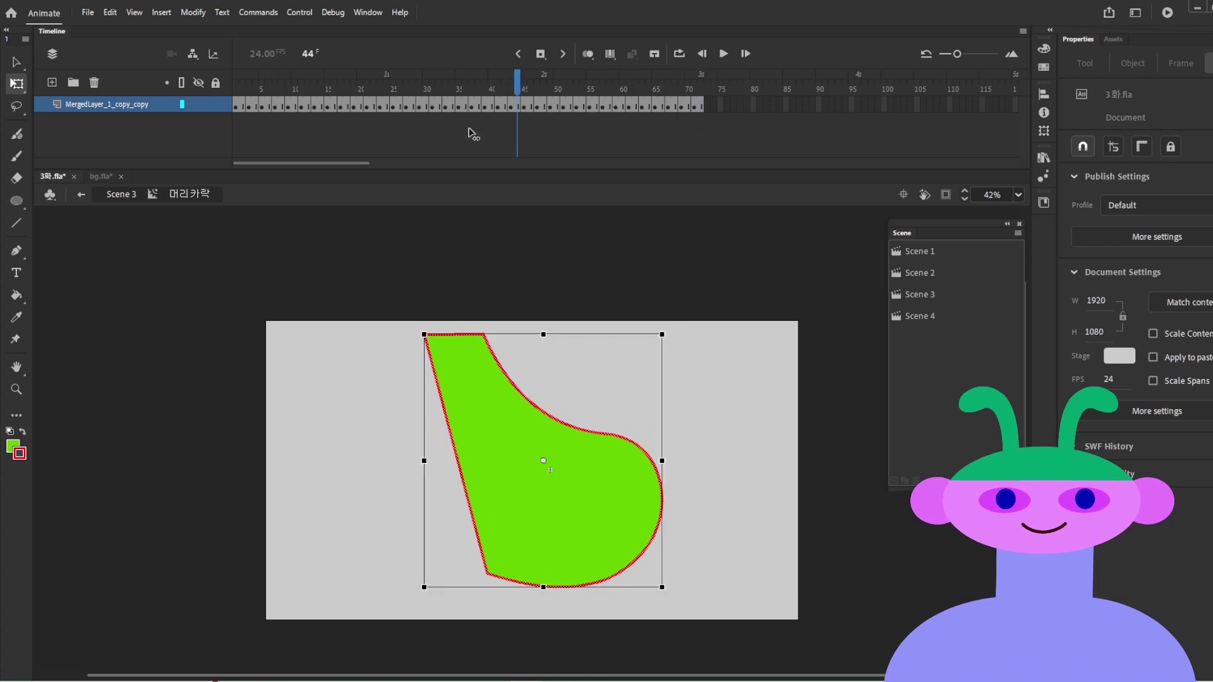
{"action": "key", "text": "v"}
{"action": "double_click", "coordinate": [645, 433]}
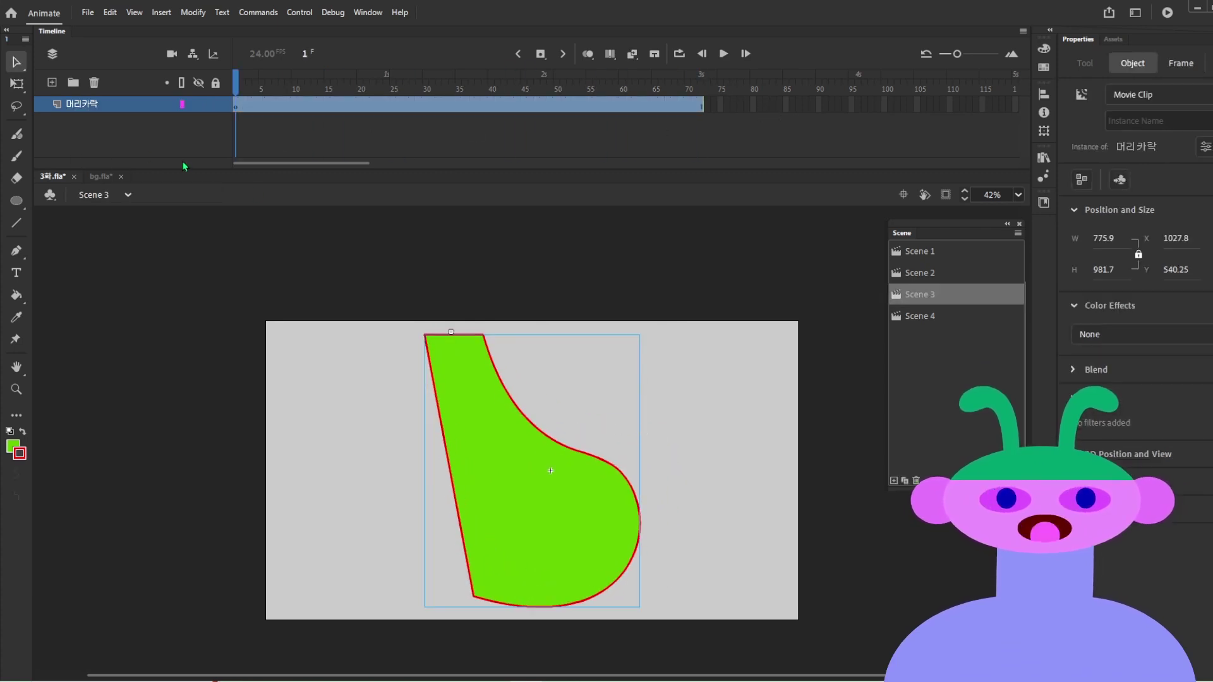
Step: Set the 머리카락 layer as a guide layer, scrub to frame 72, and test how the scene exports
{"action": "right_click", "coordinate": [89, 111]}
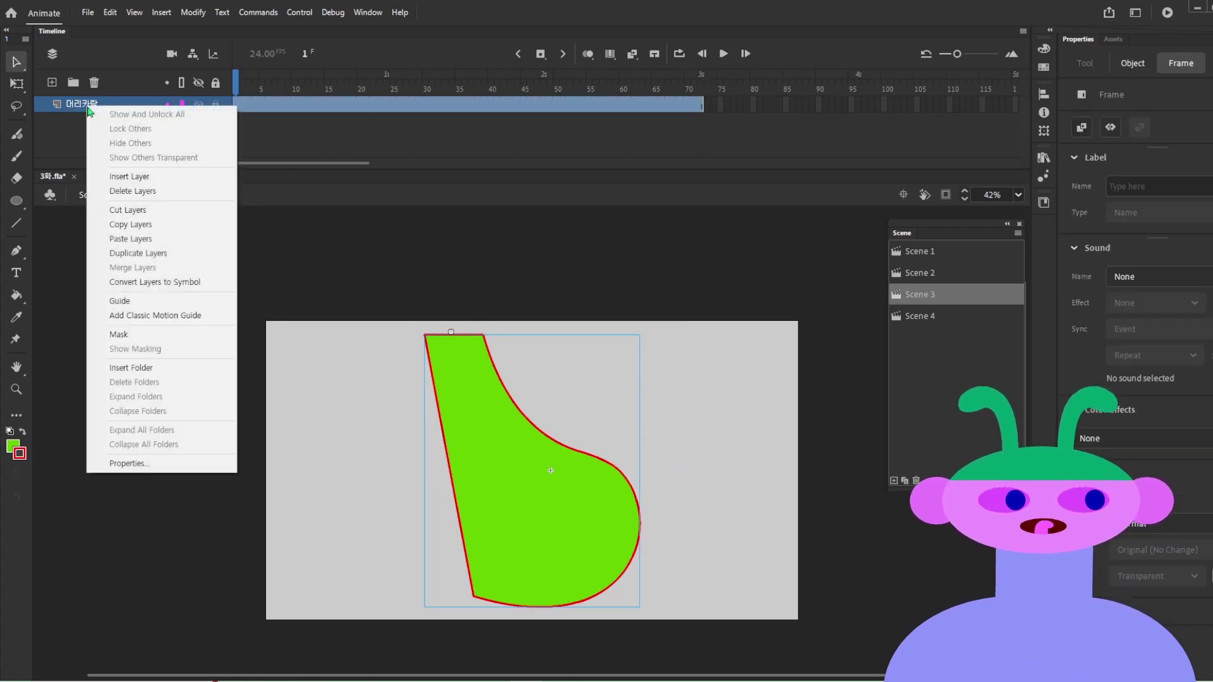
{"action": "left_click", "coordinate": [167, 310]}
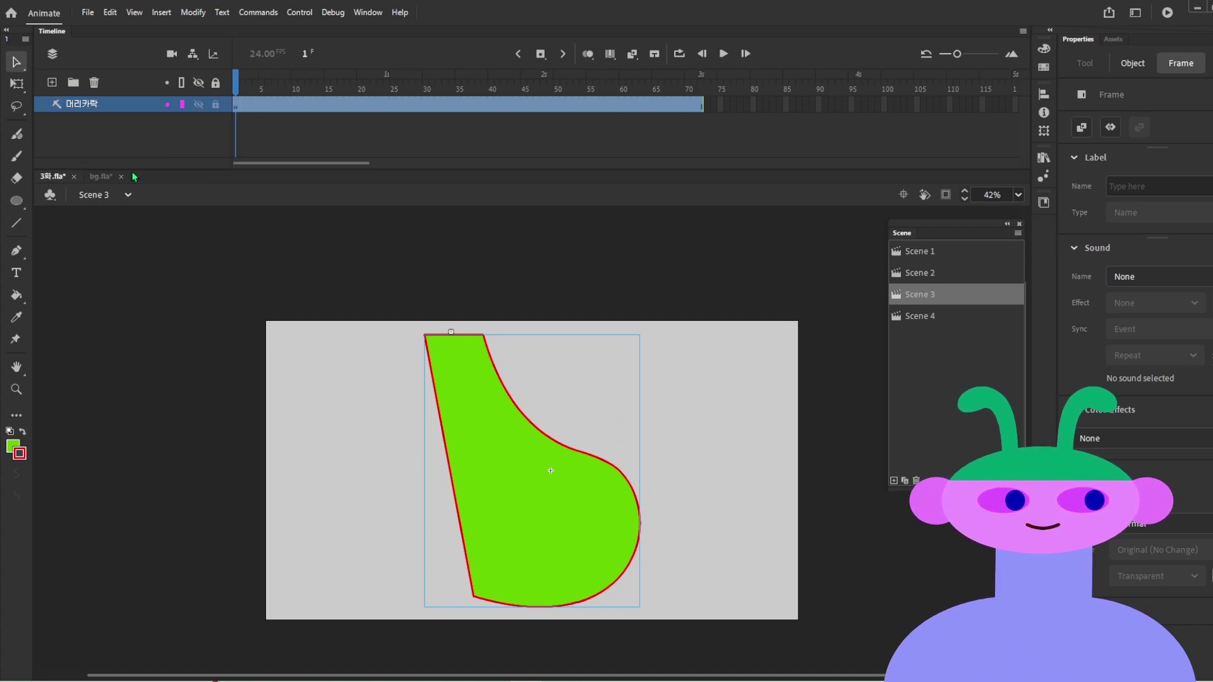
{"action": "left_click", "coordinate": [520, 537]}
{"action": "left_click_drag", "start_coordinate": [247, 88], "coordinate": [701, 95]}
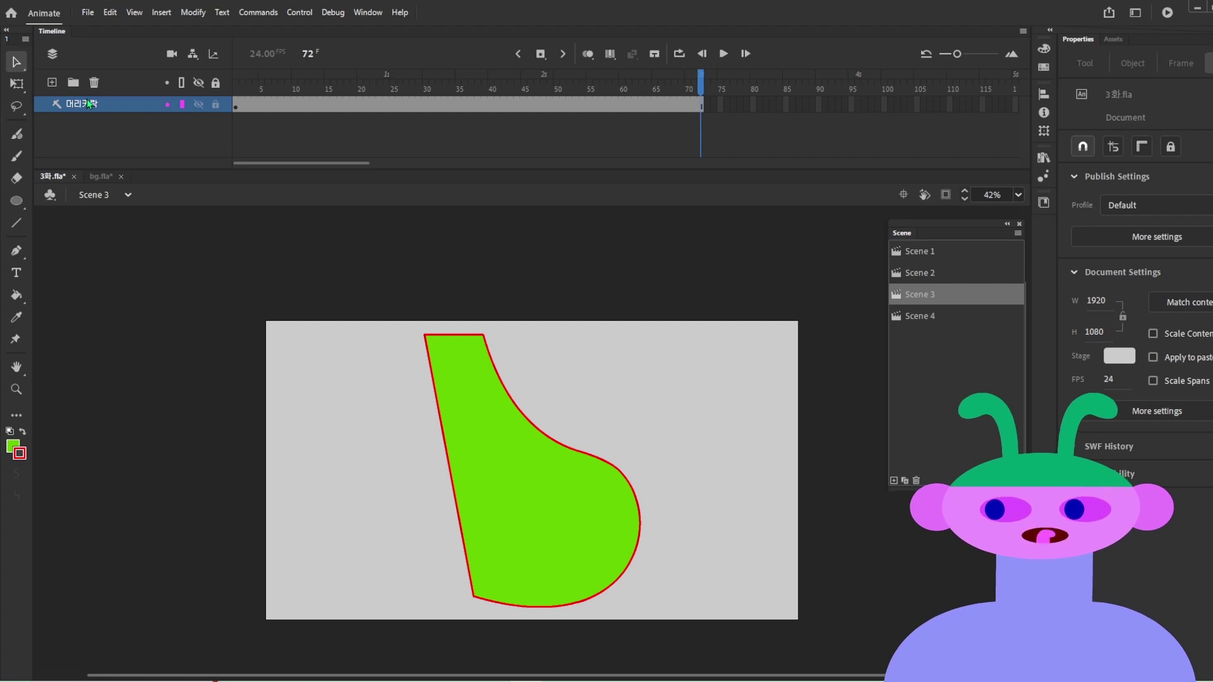
{"action": "key", "text": "ctrl+alt+Return"}
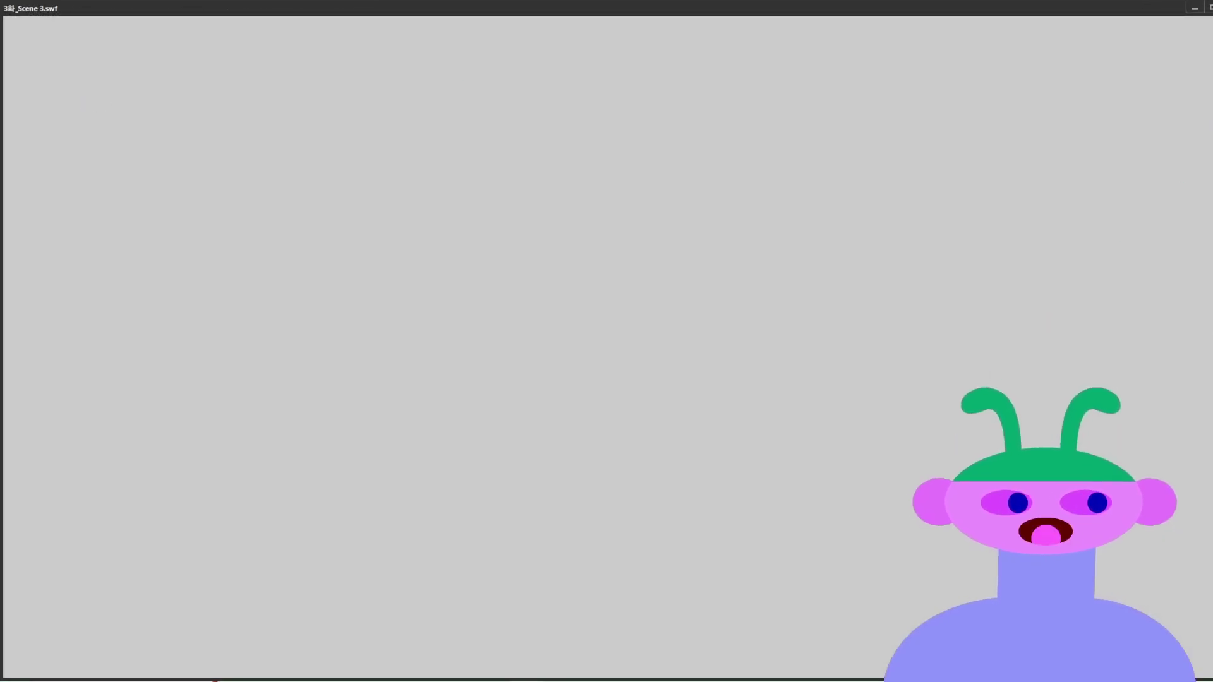
{"action": "key", "text": "ctrl+w"}
Step: Turn off the guide setting on the 머리카락 layer and test the scene again
{"action": "right_click", "coordinate": [77, 105]}
{"action": "left_click", "coordinate": [113, 301]}
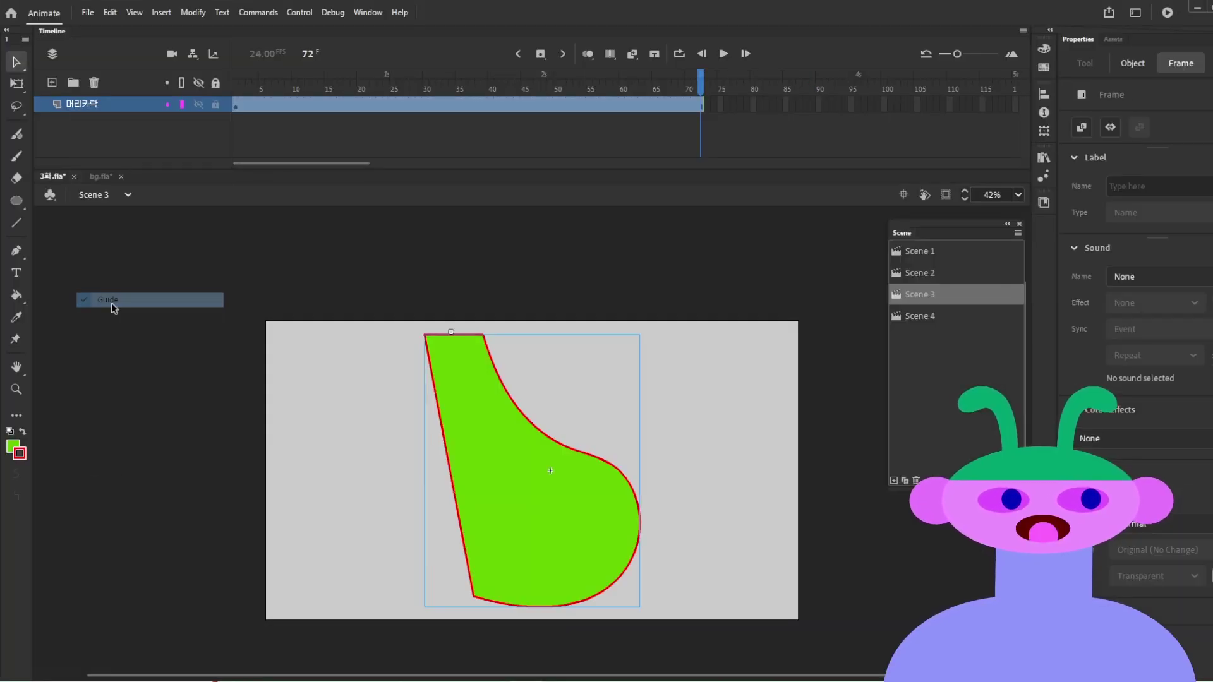
{"action": "key", "text": "ctrl+alt+Return"}
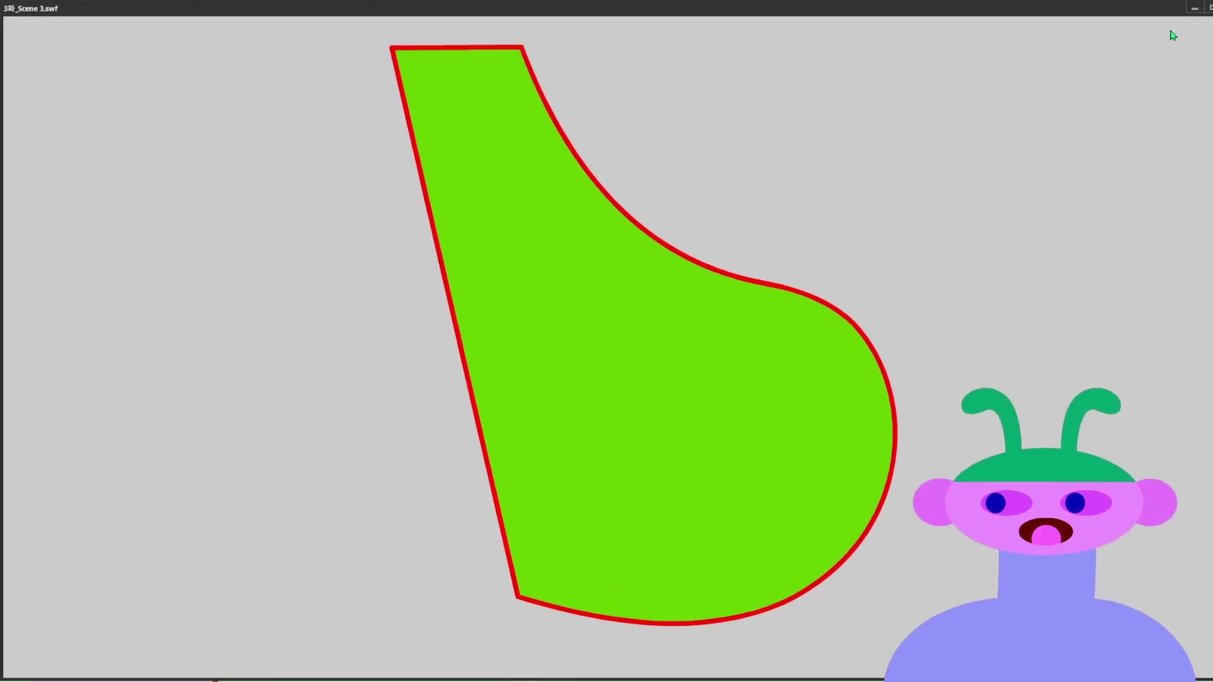
{"action": "key", "text": "ctrl+w"}
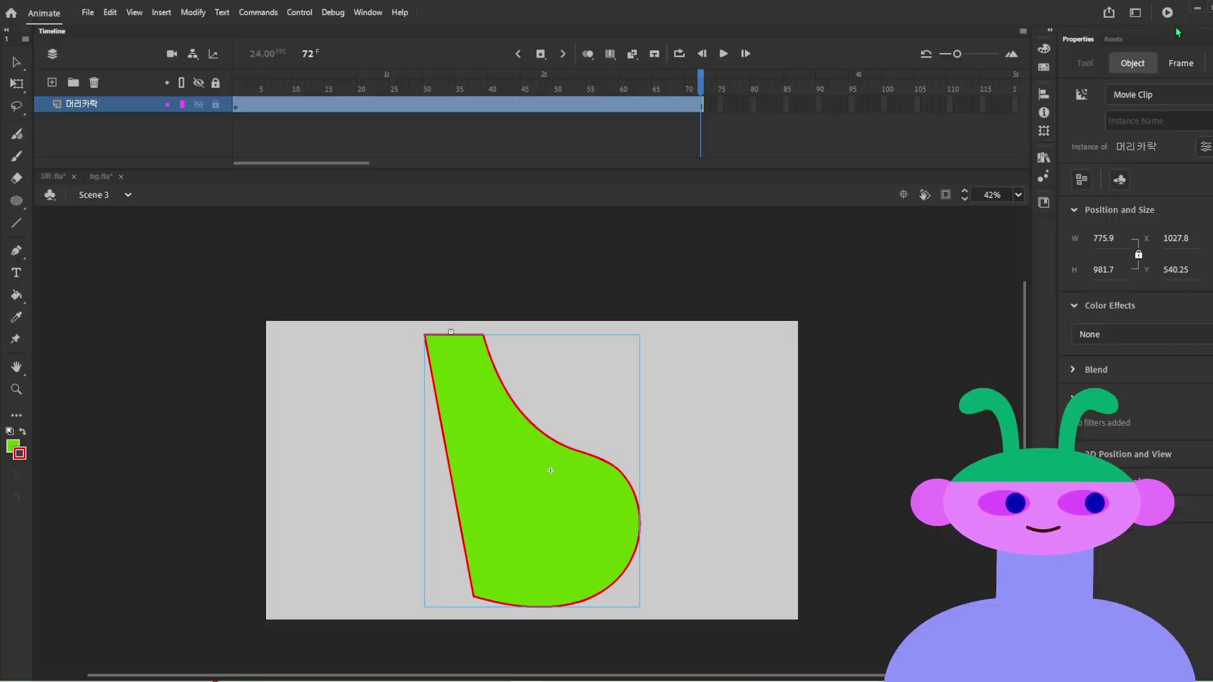
Step: Look through Scenes 2, 3 and 4, and scrub the classic motion guide example in Scene 2
{"action": "right_click", "coordinate": [88, 103]}
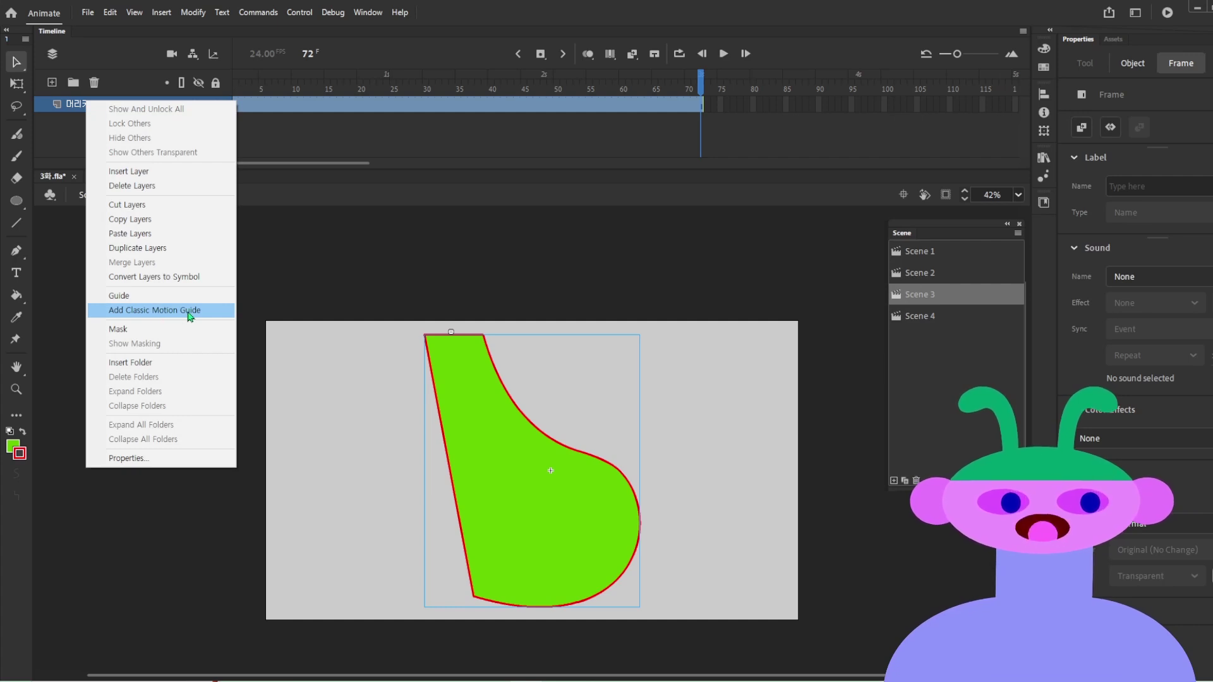
{"action": "left_click", "coordinate": [915, 276]}
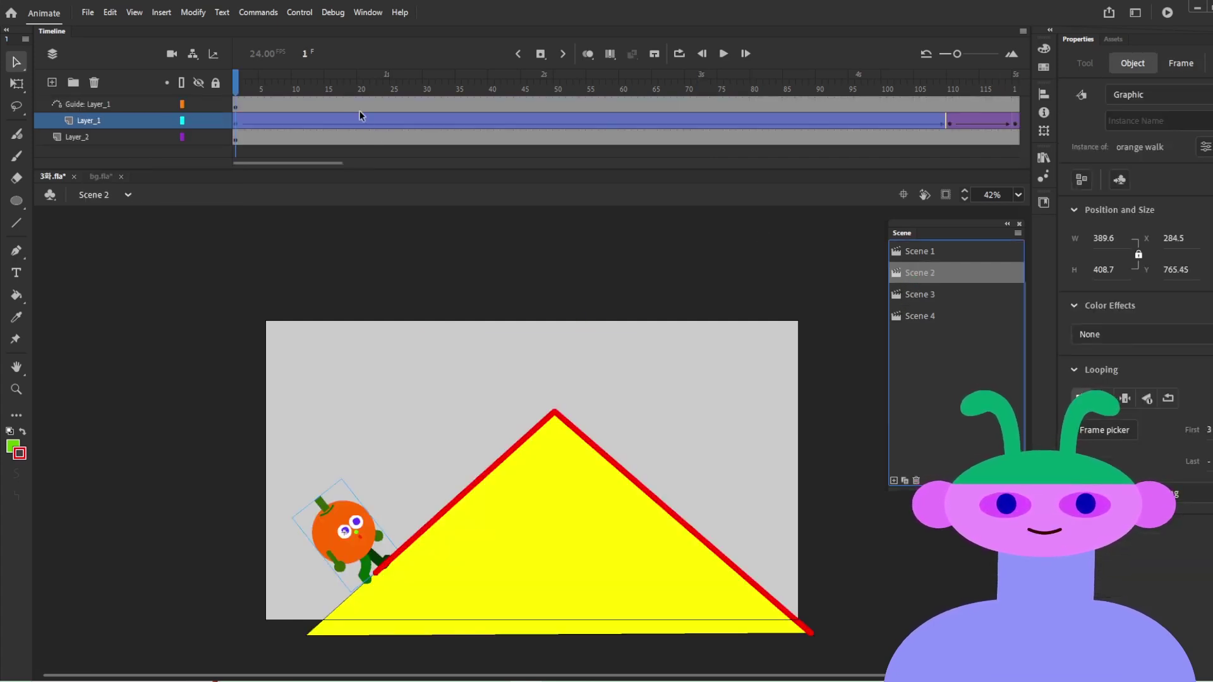
{"action": "left_click", "coordinate": [917, 295]}
{"action": "left_click", "coordinate": [926, 318]}
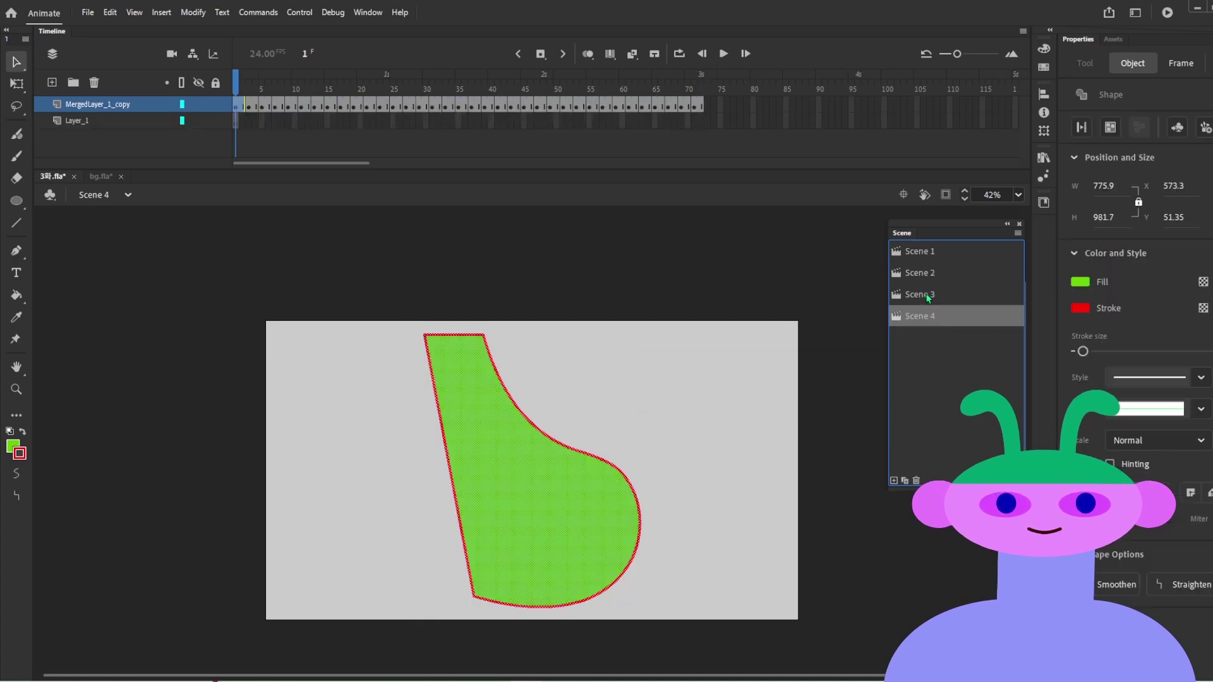
{"action": "left_click", "coordinate": [927, 276]}
{"action": "left_click_drag", "start_coordinate": [398, 120], "coordinate": [1165, 168]}
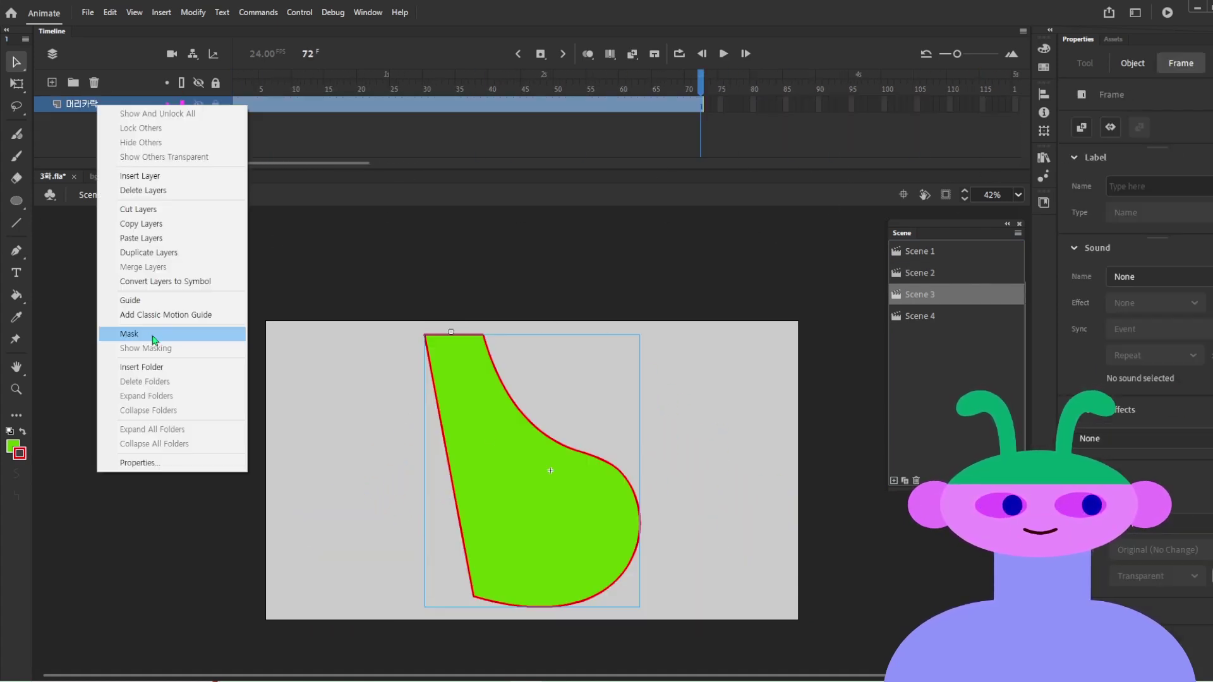
Step: Open Scene 3 and draw two green squares with red outlines side by side on the 머리카락 layer
{"action": "left_click", "coordinate": [153, 340]}
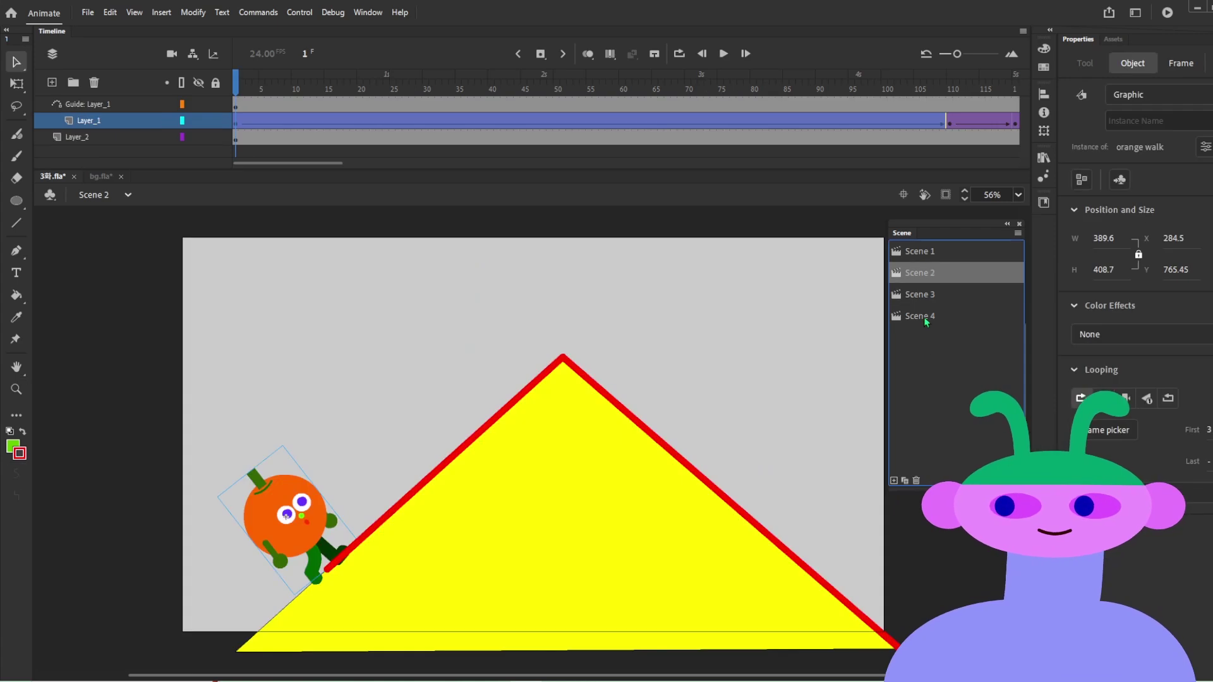
{"action": "left_click", "coordinate": [923, 302]}
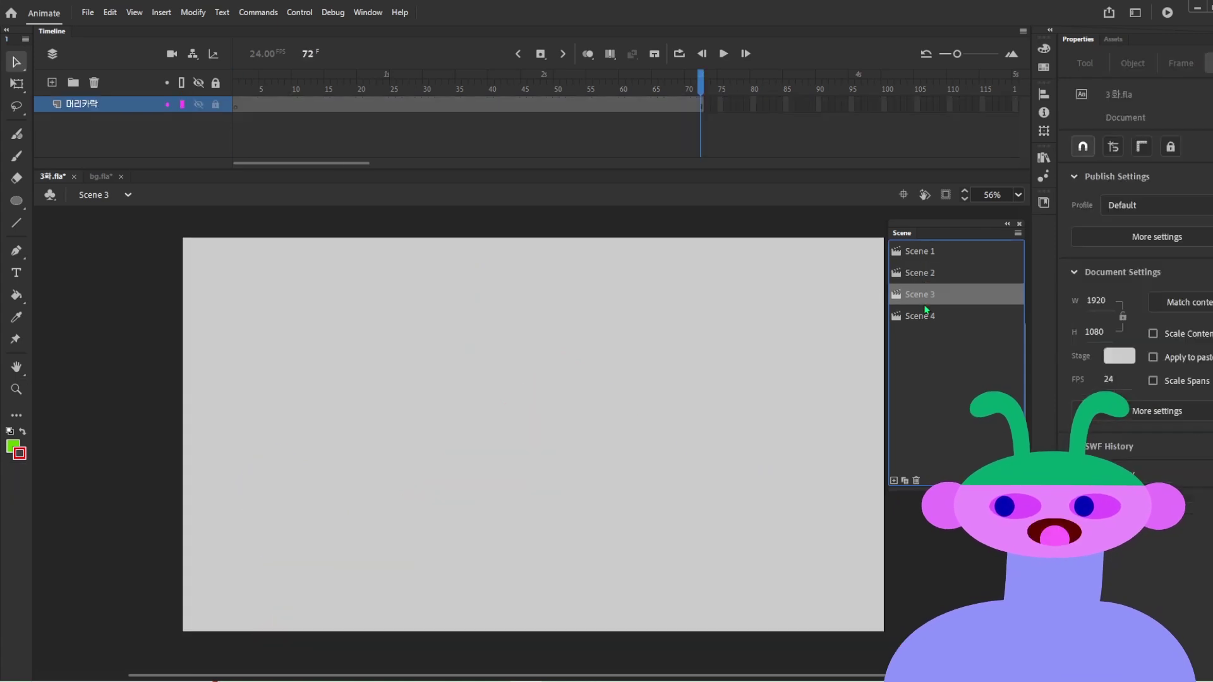
{"action": "key", "text": "b"}
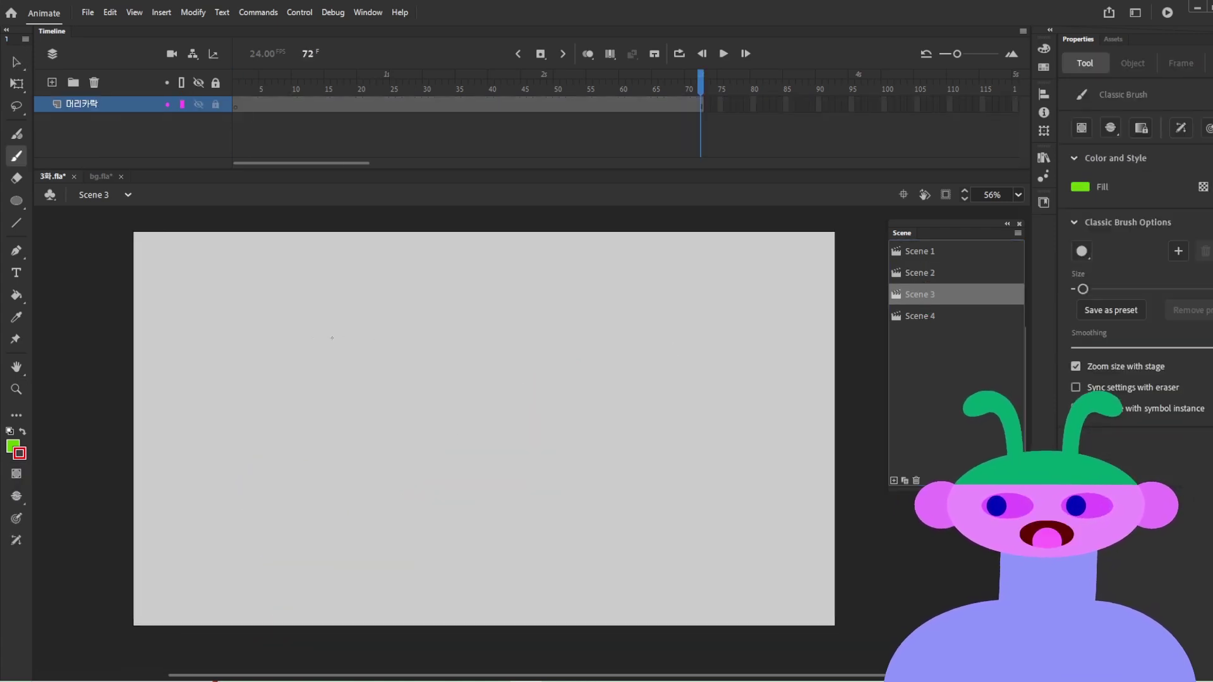
{"action": "key", "text": "r"}
{"action": "left_click_drag", "start_coordinate": [307, 322], "coordinate": [495, 508]}
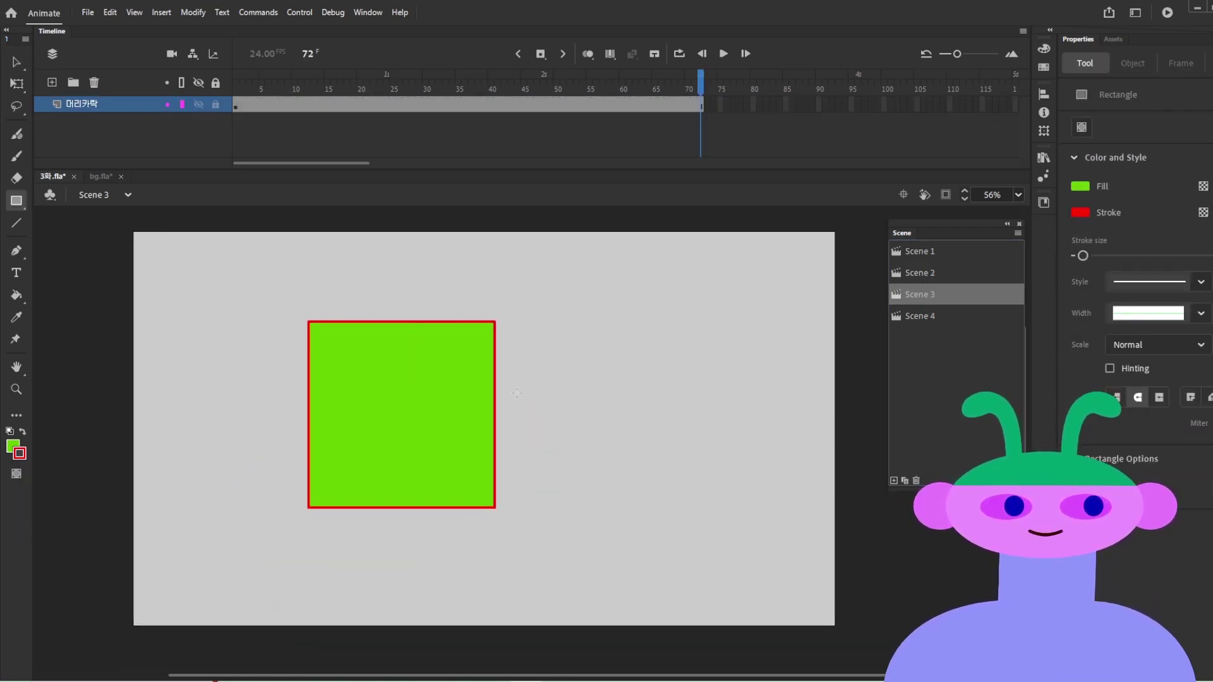
{"action": "left_click_drag", "start_coordinate": [527, 337], "coordinate": [704, 513]}
{"action": "key", "text": "v"}
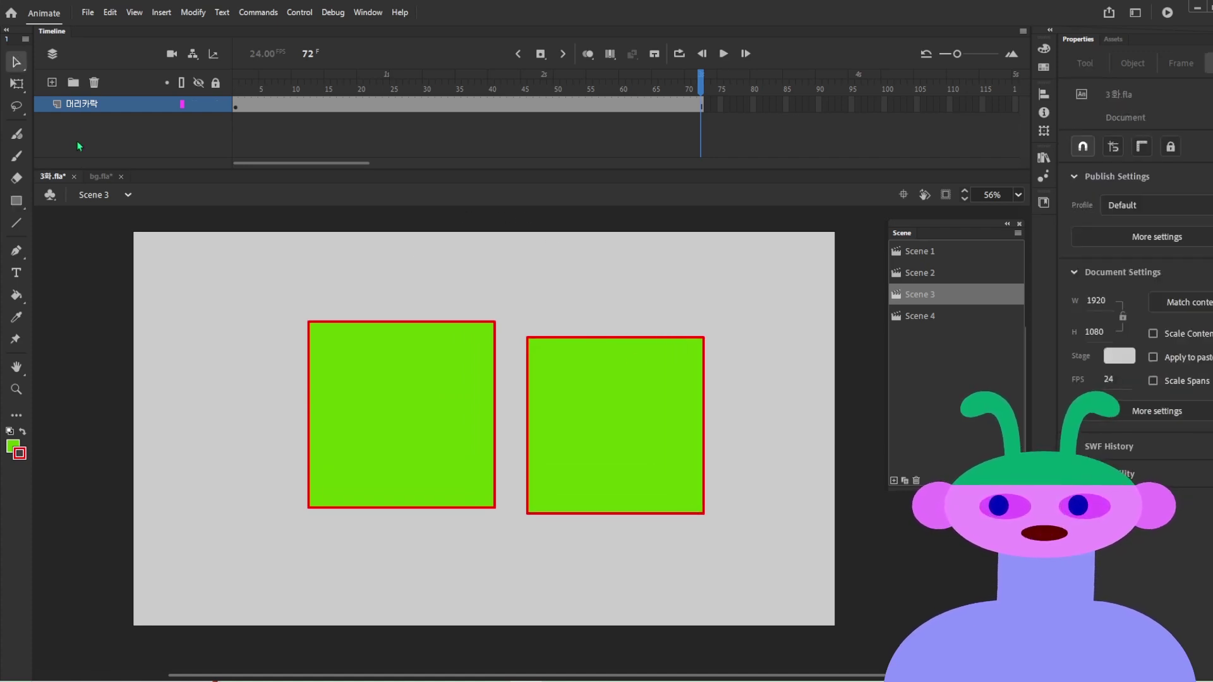
Step: Add a new layer above the 머리카락 layer and turn it into a mask layer
{"action": "left_click", "coordinate": [49, 82]}
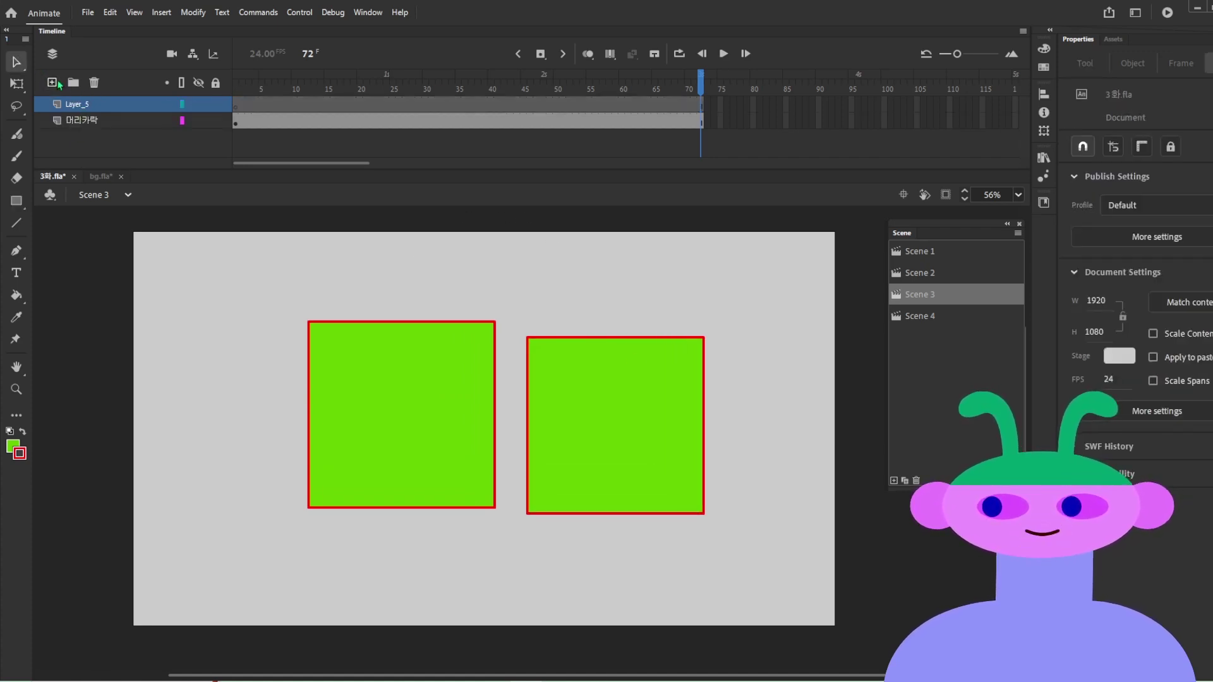
{"action": "right_click", "coordinate": [71, 111]}
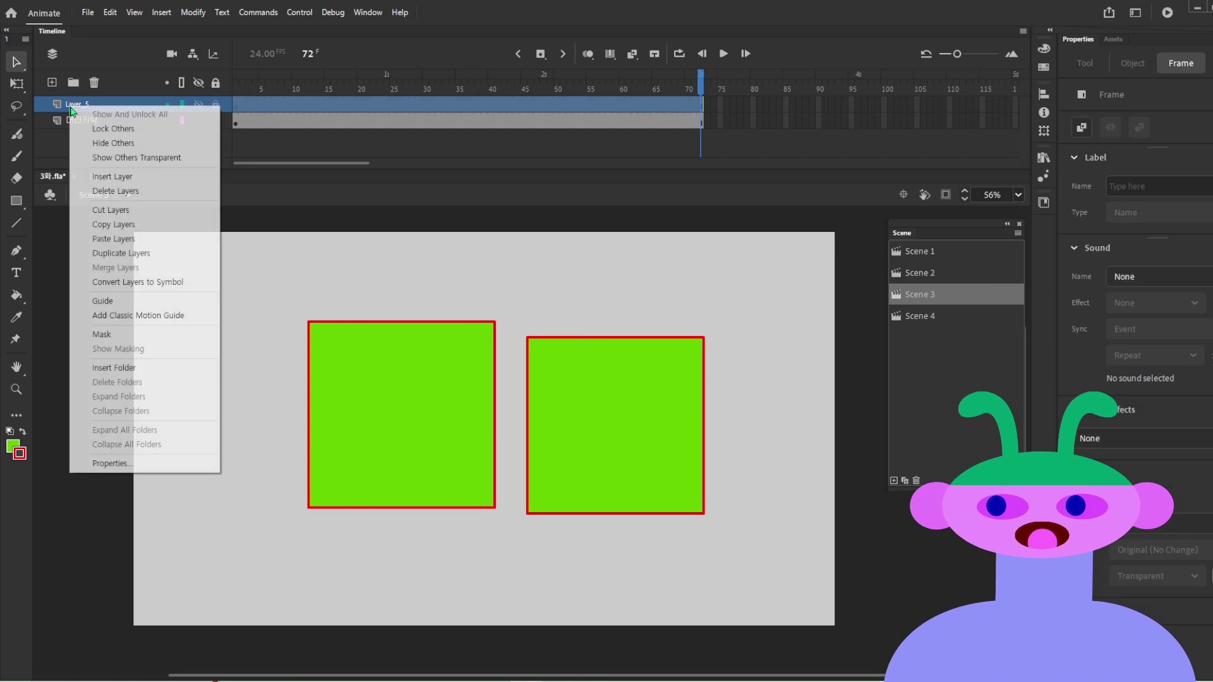
{"action": "left_click", "coordinate": [129, 333]}
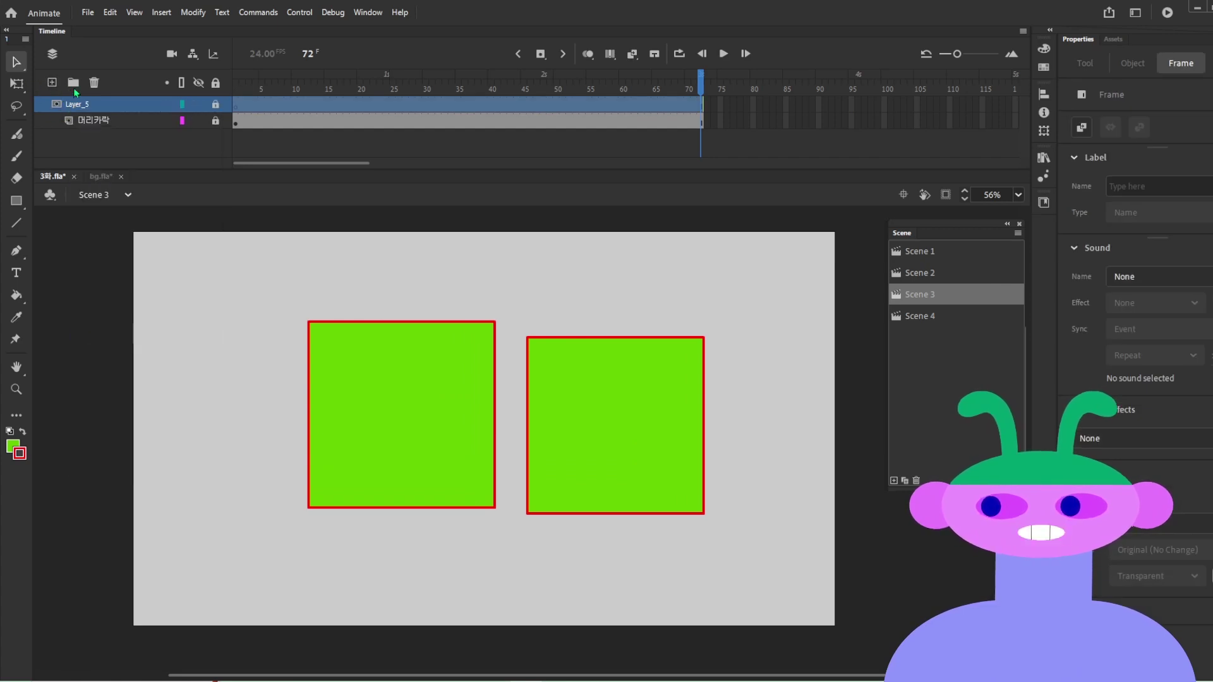
Step: Draw an oval about 961 by 681 px on the unlocked mask layer, overlapping both squares, and relock both layers to preview the mask
{"action": "left_click", "coordinate": [238, 85]}
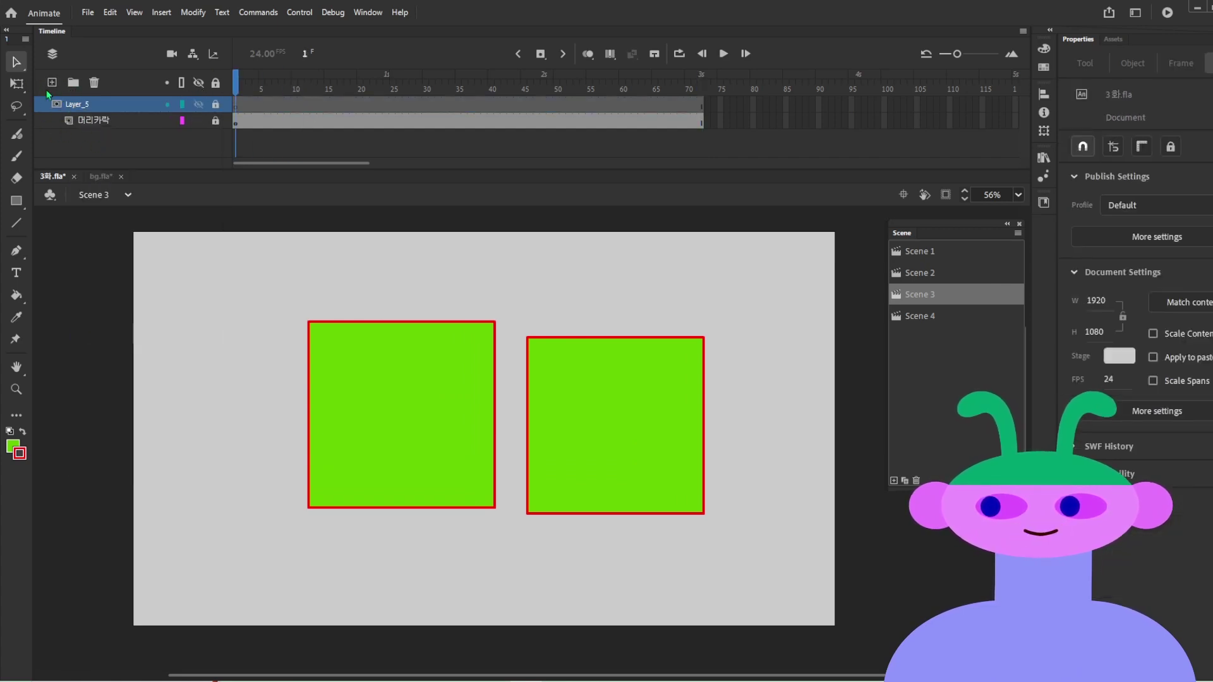
{"action": "left_click", "coordinate": [237, 121]}
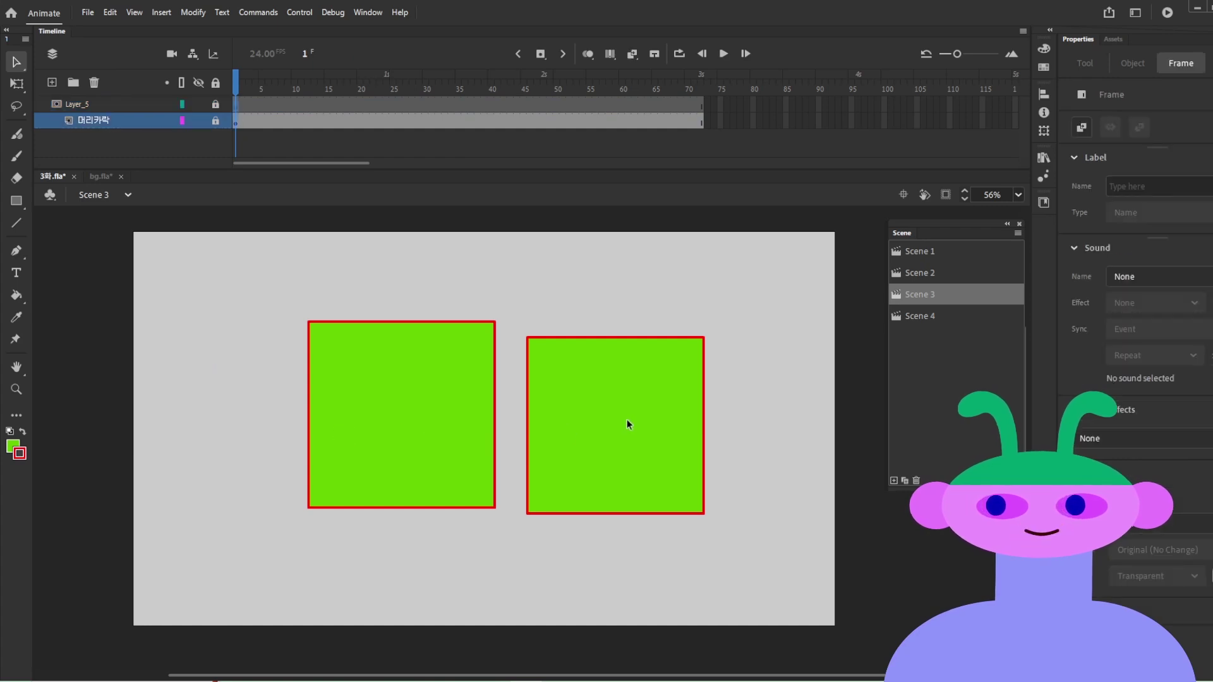
{"action": "key", "text": "o"}
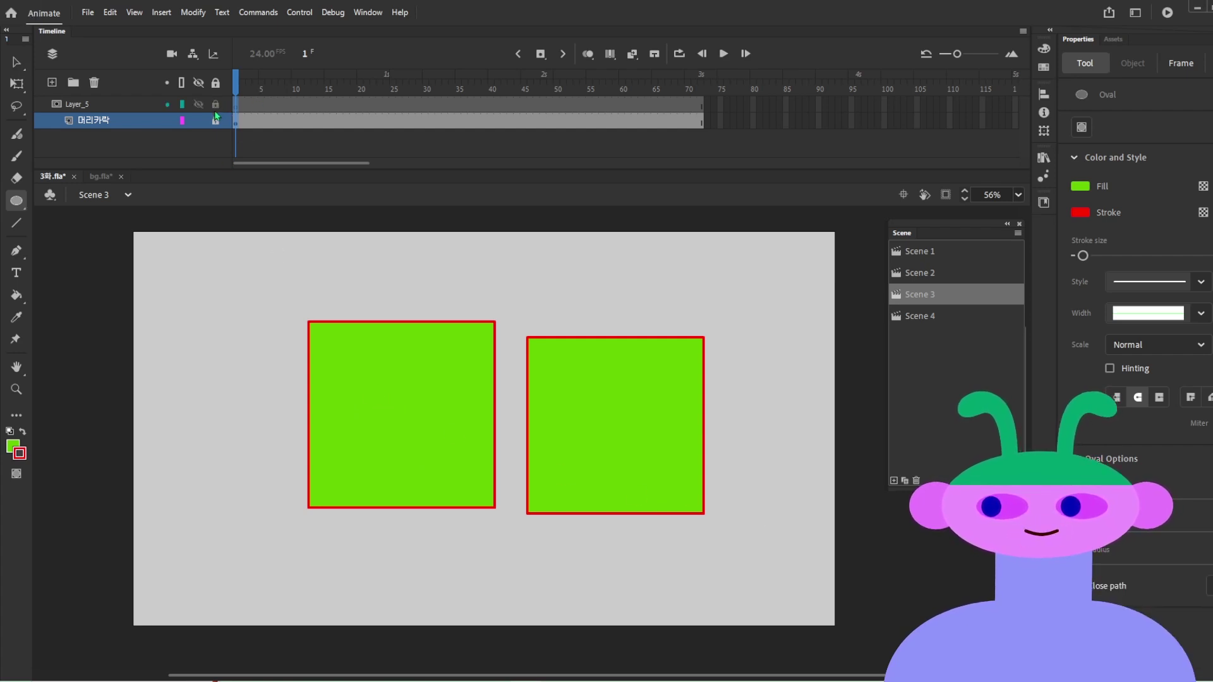
{"action": "left_click", "coordinate": [237, 105]}
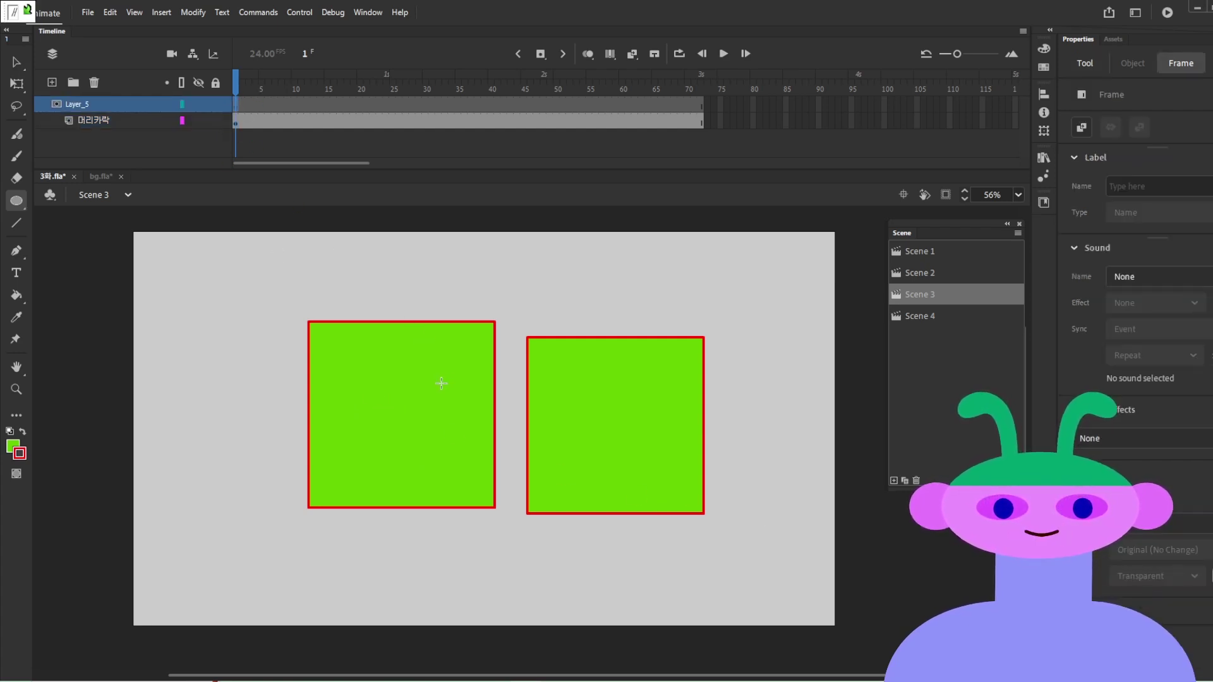
{"action": "left_click_drag", "start_coordinate": [352, 333], "coordinate": [690, 549]}
{"action": "key", "text": "v"}
{"action": "left_click", "coordinate": [544, 437]}
{"action": "left_click_drag", "start_coordinate": [544, 437], "coordinate": [529, 401]}
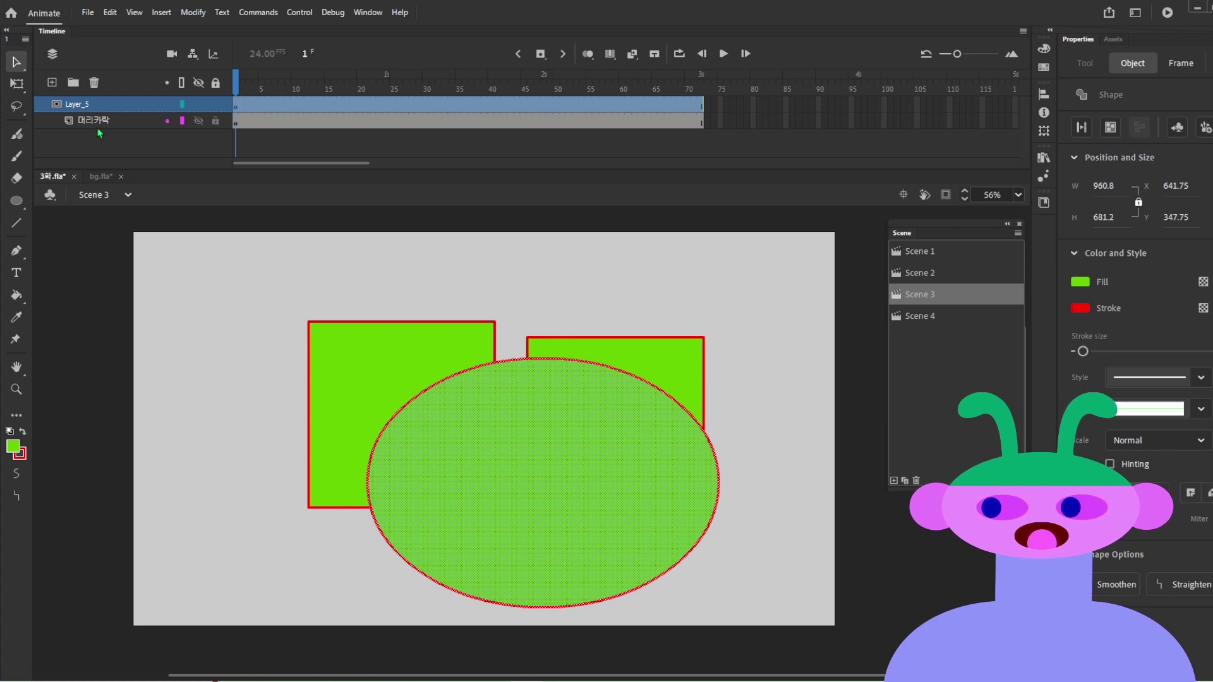
{"action": "left_click", "coordinate": [198, 350]}
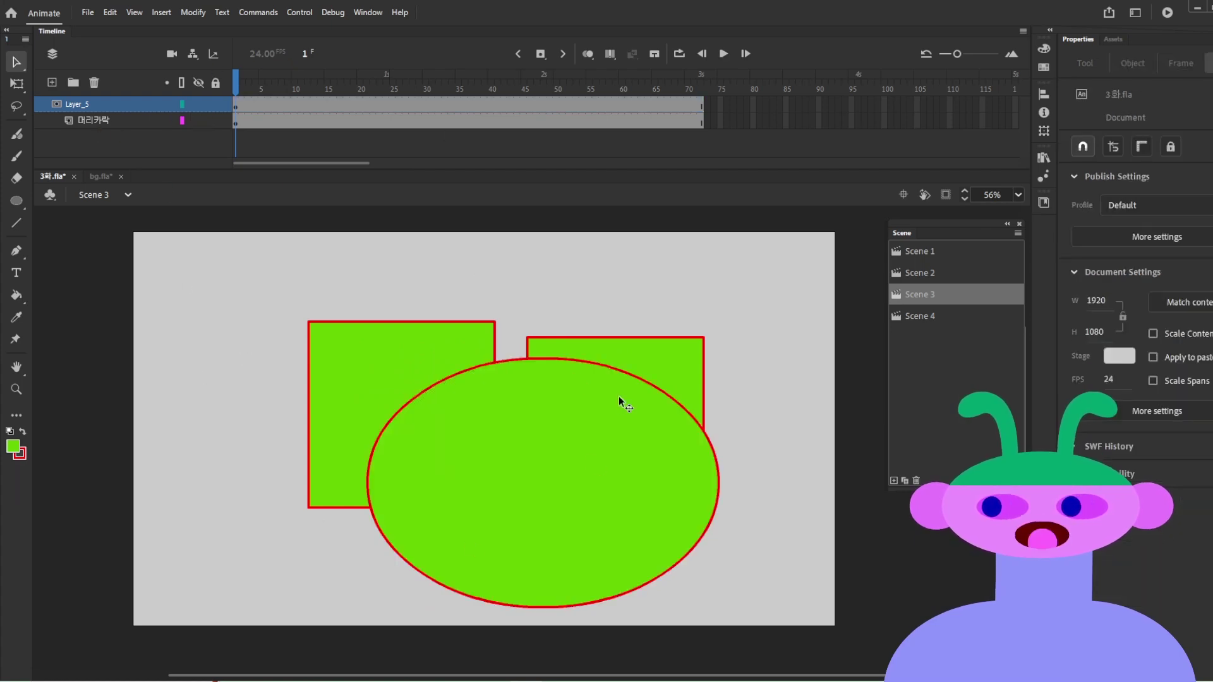
{"action": "left_click", "coordinate": [216, 121]}
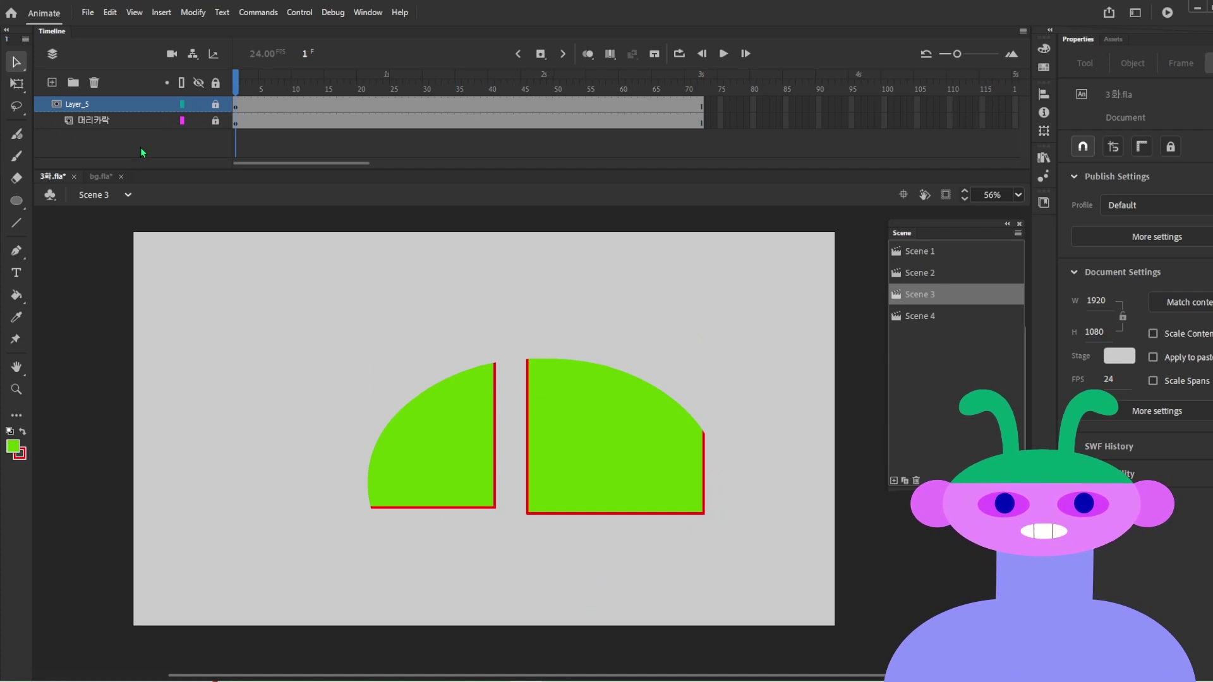
Step: Set the 머리카락 layer's height to 300% in its layer properties and enlarge the timeline area to show the whole layer
{"action": "right_click", "coordinate": [101, 119]}
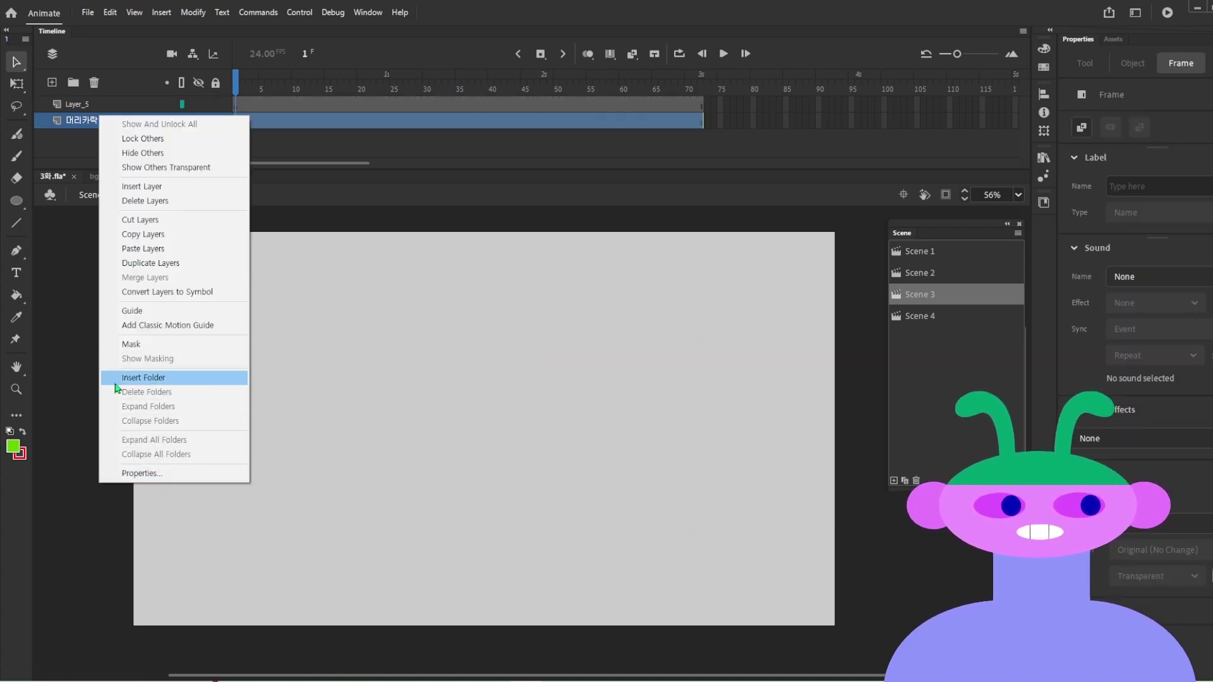
{"action": "left_click", "coordinate": [140, 473]}
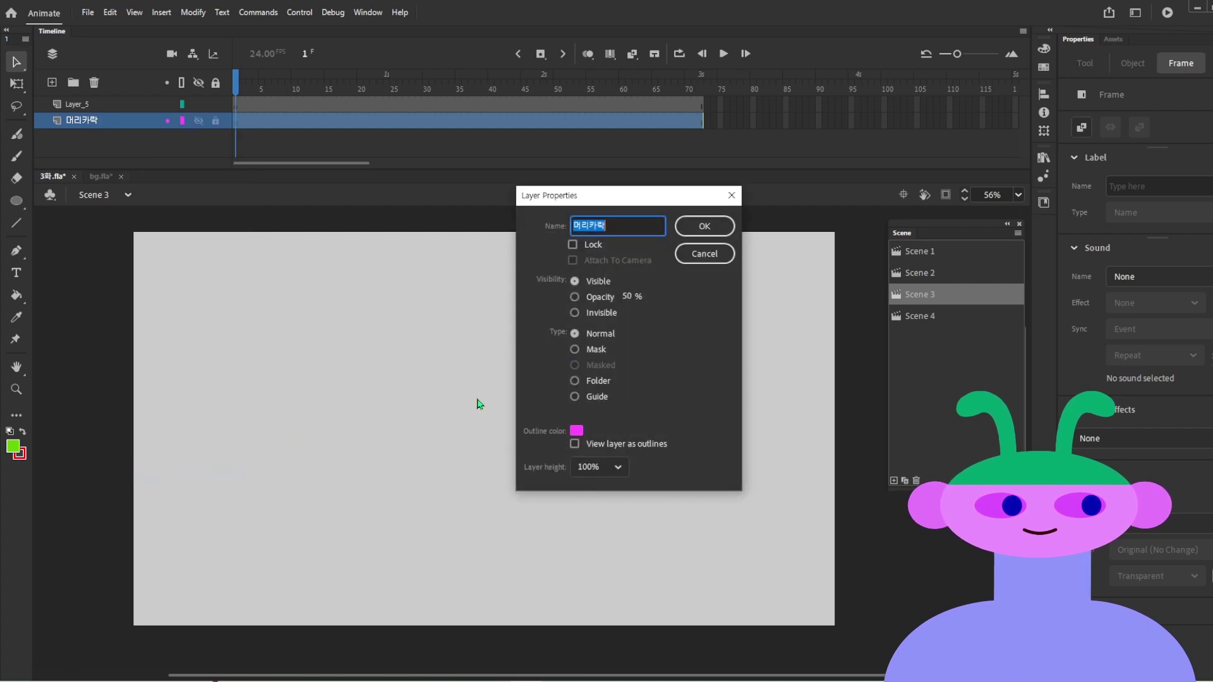
{"action": "double_click", "coordinate": [636, 225]}
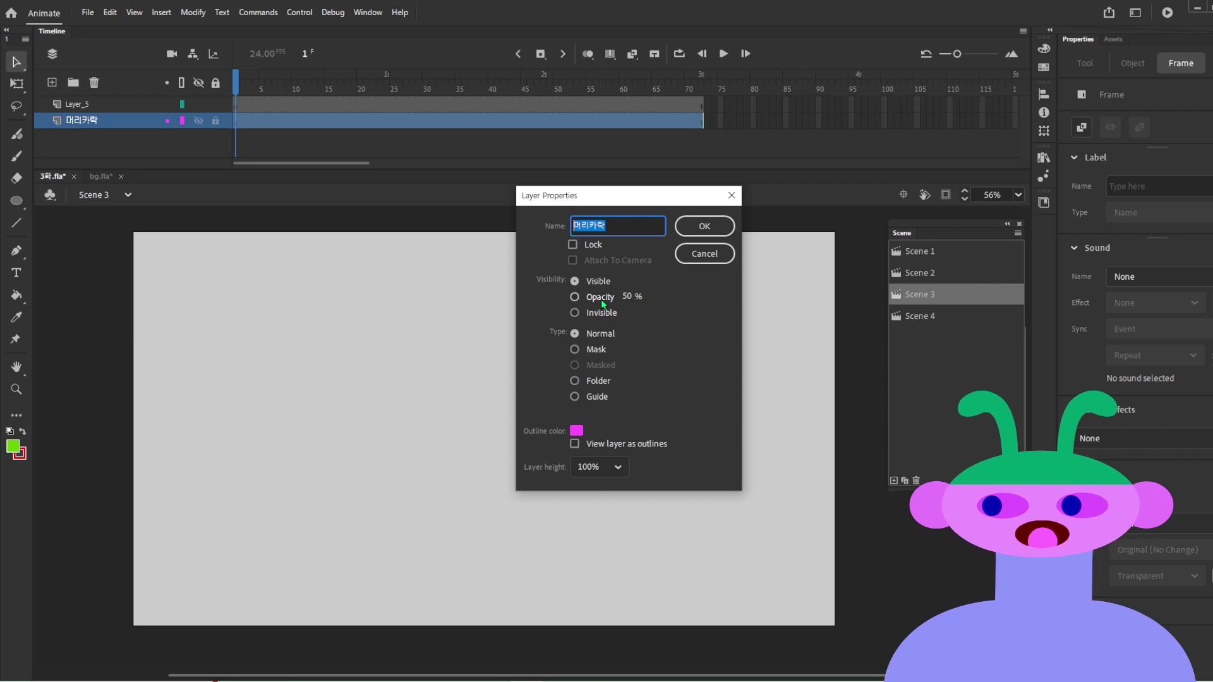
{"action": "left_click", "coordinate": [616, 467]}
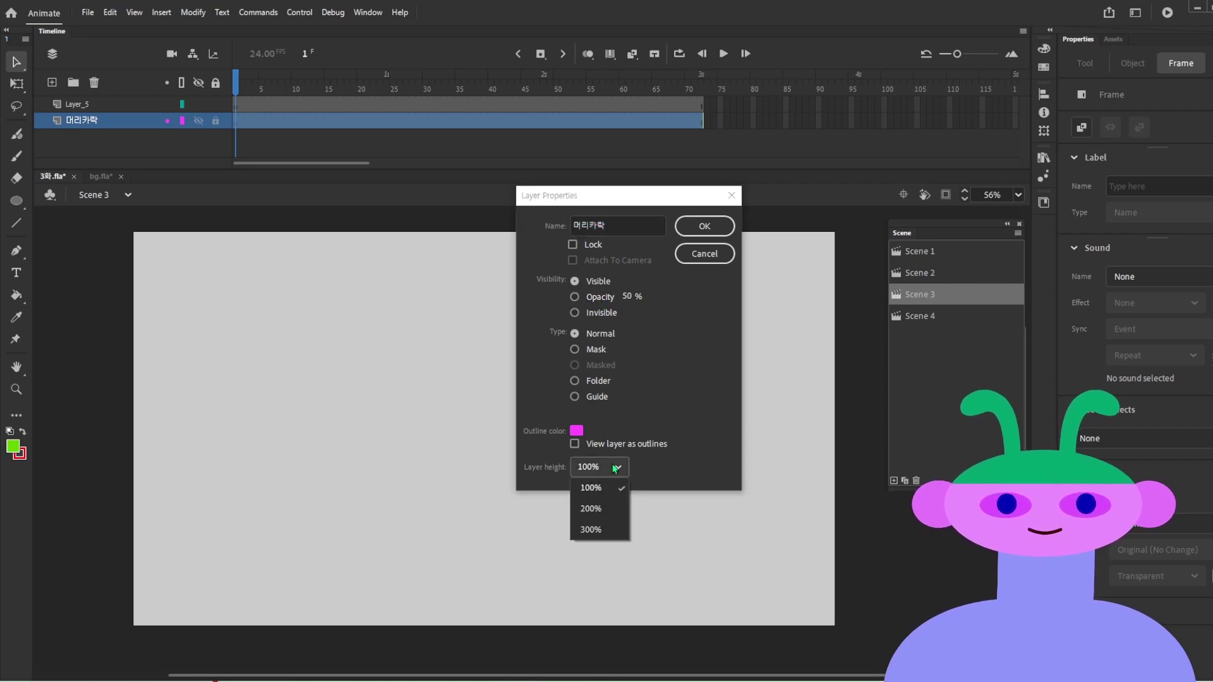
{"action": "left_click", "coordinate": [584, 434]}
{"action": "left_click", "coordinate": [579, 431]}
{"action": "left_click", "coordinate": [578, 429]}
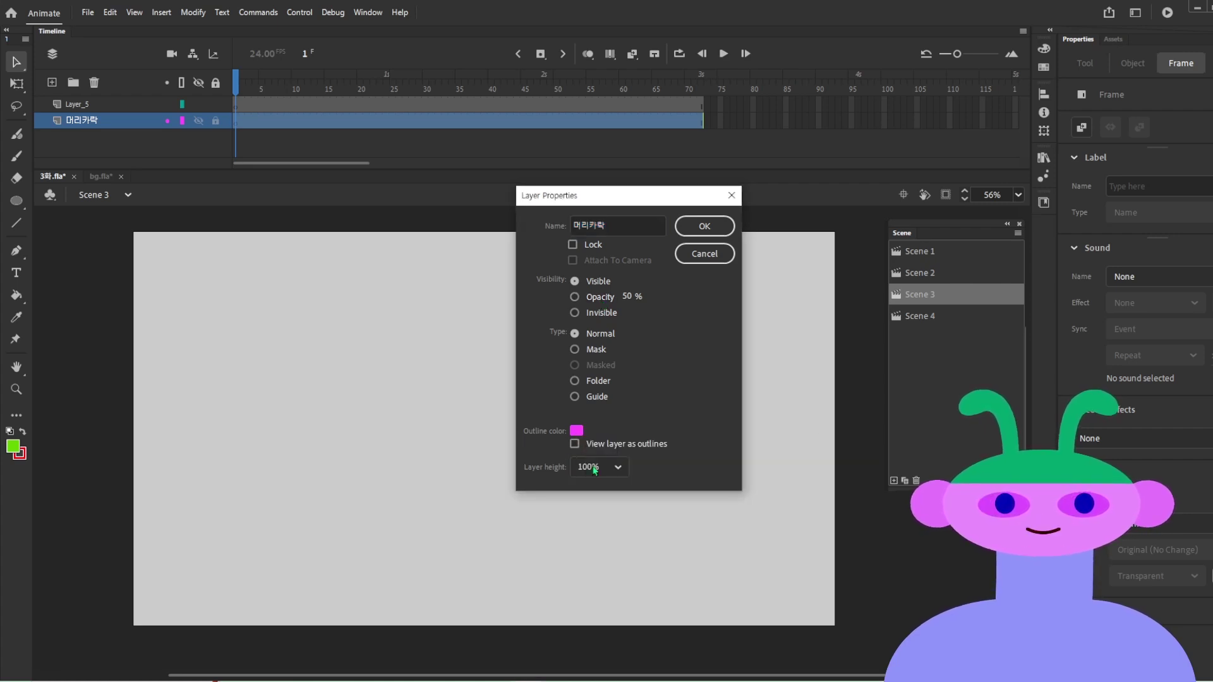
{"action": "left_click", "coordinate": [599, 474]}
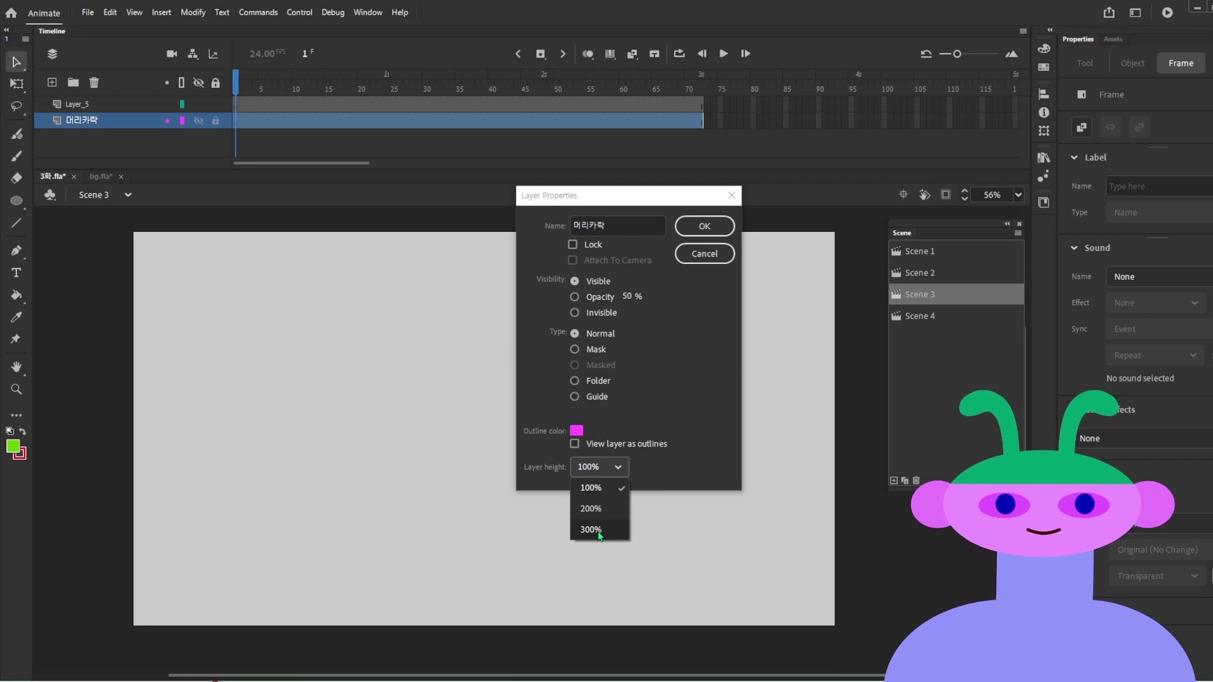
{"action": "left_click", "coordinate": [592, 530]}
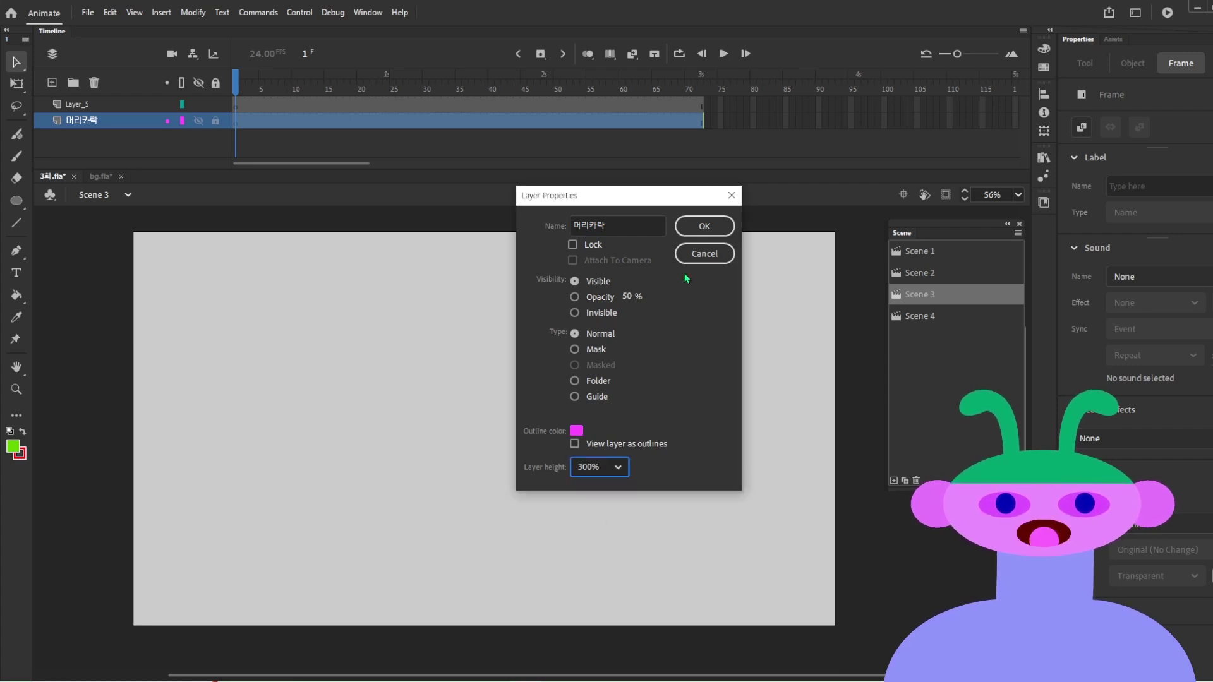
{"action": "left_click", "coordinate": [700, 230]}
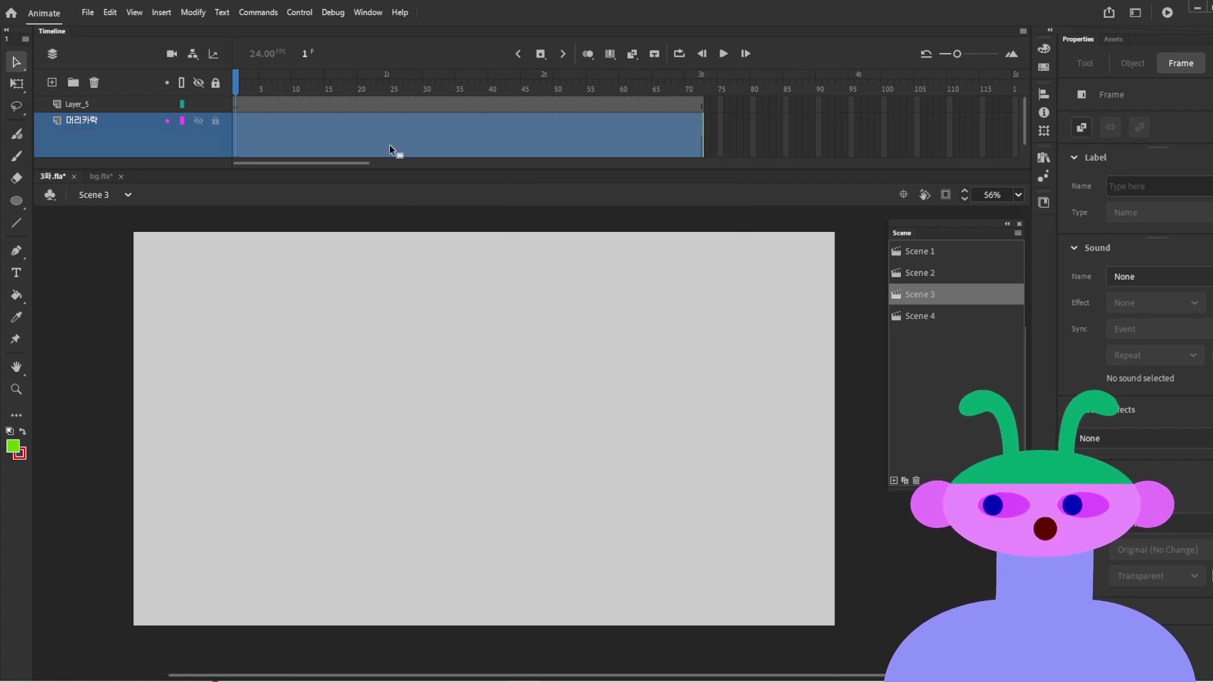
{"action": "left_click_drag", "start_coordinate": [401, 172], "coordinate": [392, 234]}
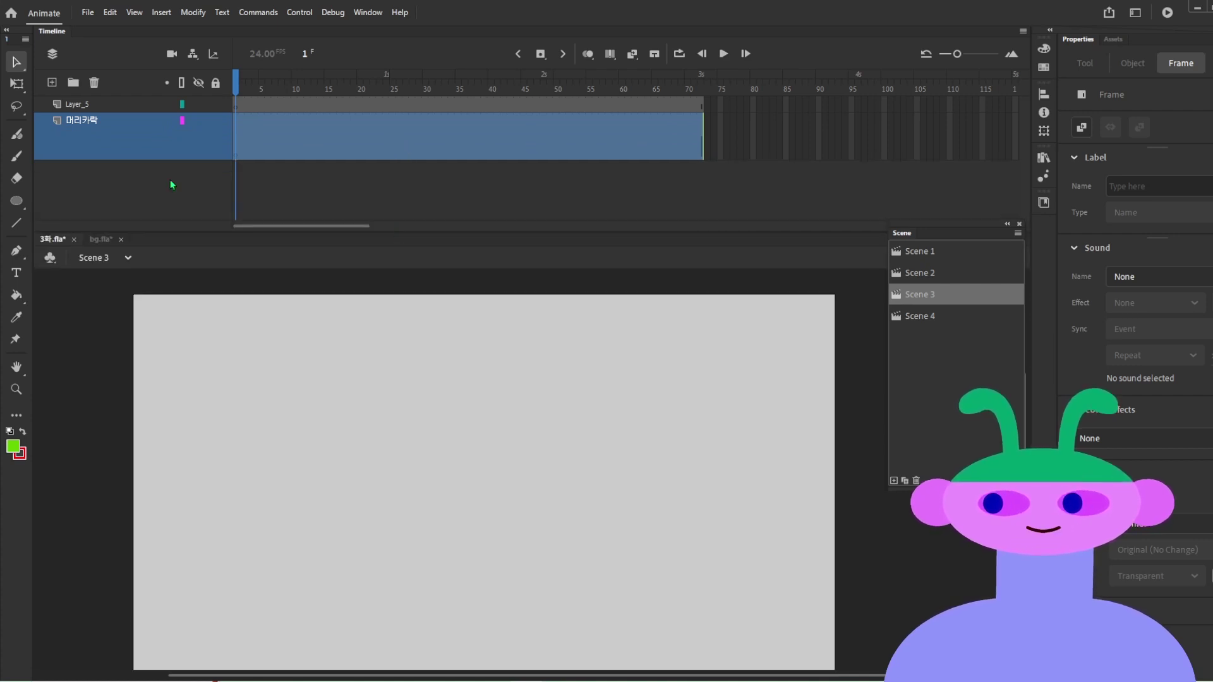
Step: Set the 머리카락 layer's height to 200% in its layer properties
{"action": "right_click", "coordinate": [99, 117]}
{"action": "left_click", "coordinate": [146, 472]}
{"action": "left_click", "coordinate": [585, 468]}
{"action": "left_click", "coordinate": [592, 509]}
{"action": "left_click", "coordinate": [703, 225]}
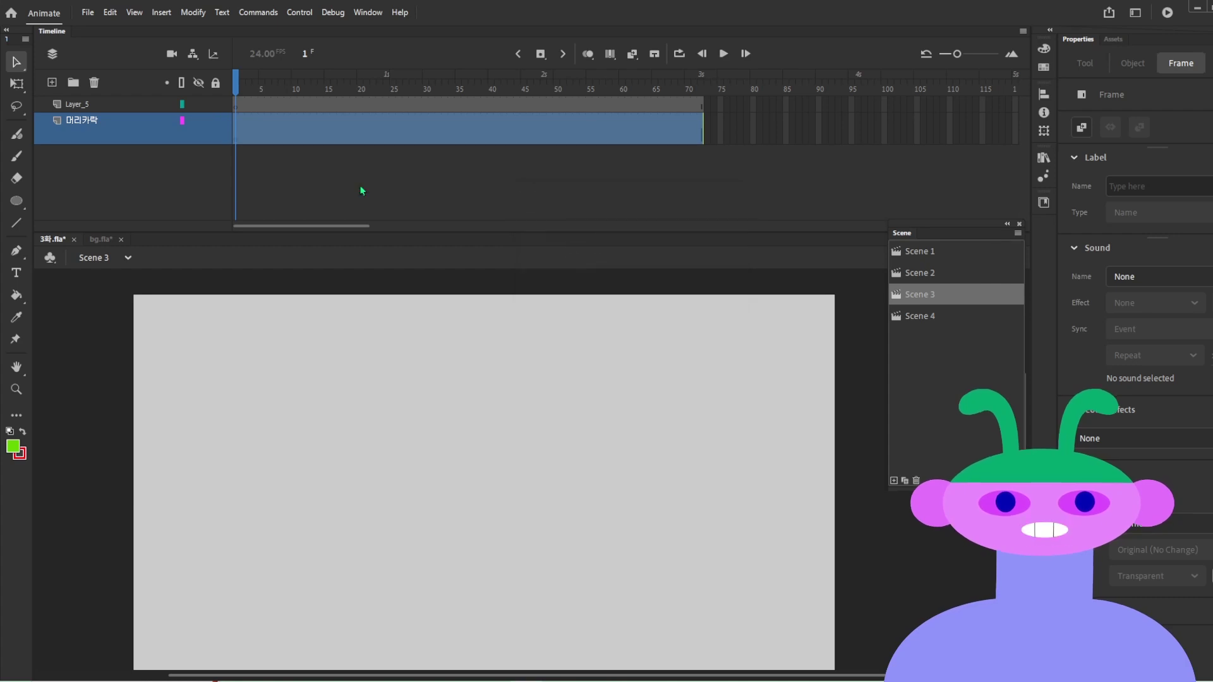
Step: Scrub the timeline to frame 72 and reduce the timeline area's height
{"action": "left_click_drag", "start_coordinate": [207, 88], "coordinate": [930, 126]}
{"action": "left_click", "coordinate": [932, 126]}
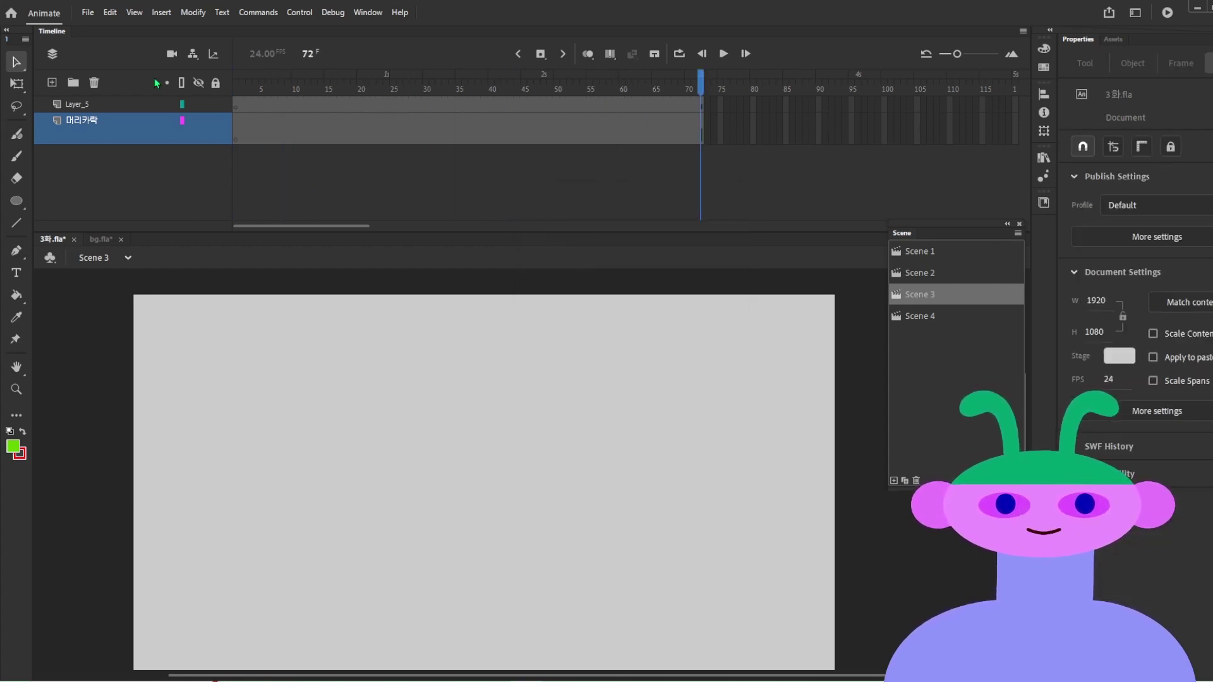
{"action": "right_click", "coordinate": [105, 124]}
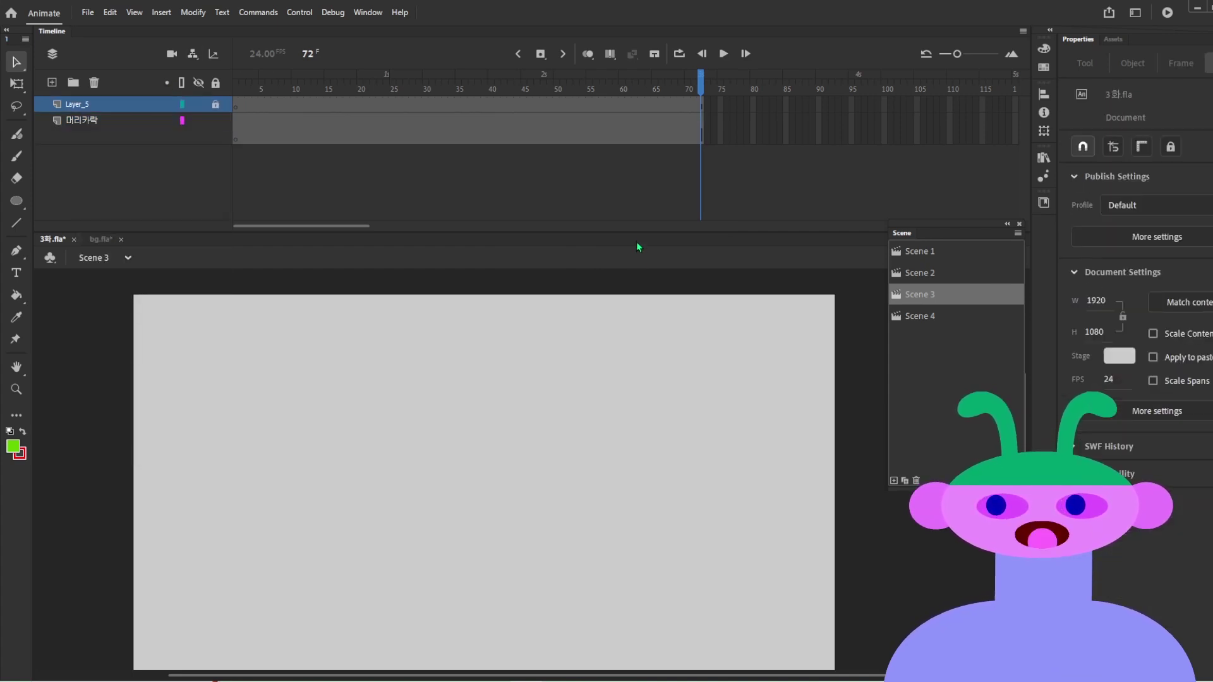
{"action": "left_click_drag", "start_coordinate": [644, 231], "coordinate": [646, 169]}
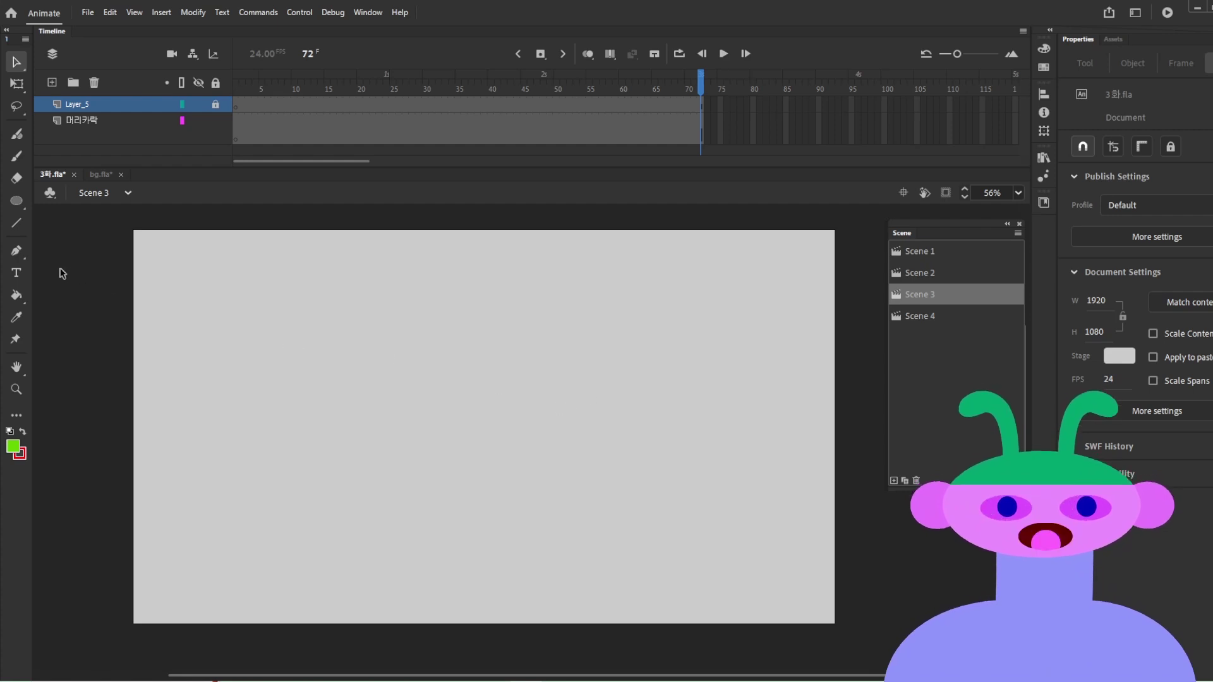
Step: Delete Layer_5 from Scene 3 and have the Classic Brush ready for drawing
{"action": "left_click", "coordinate": [17, 252]}
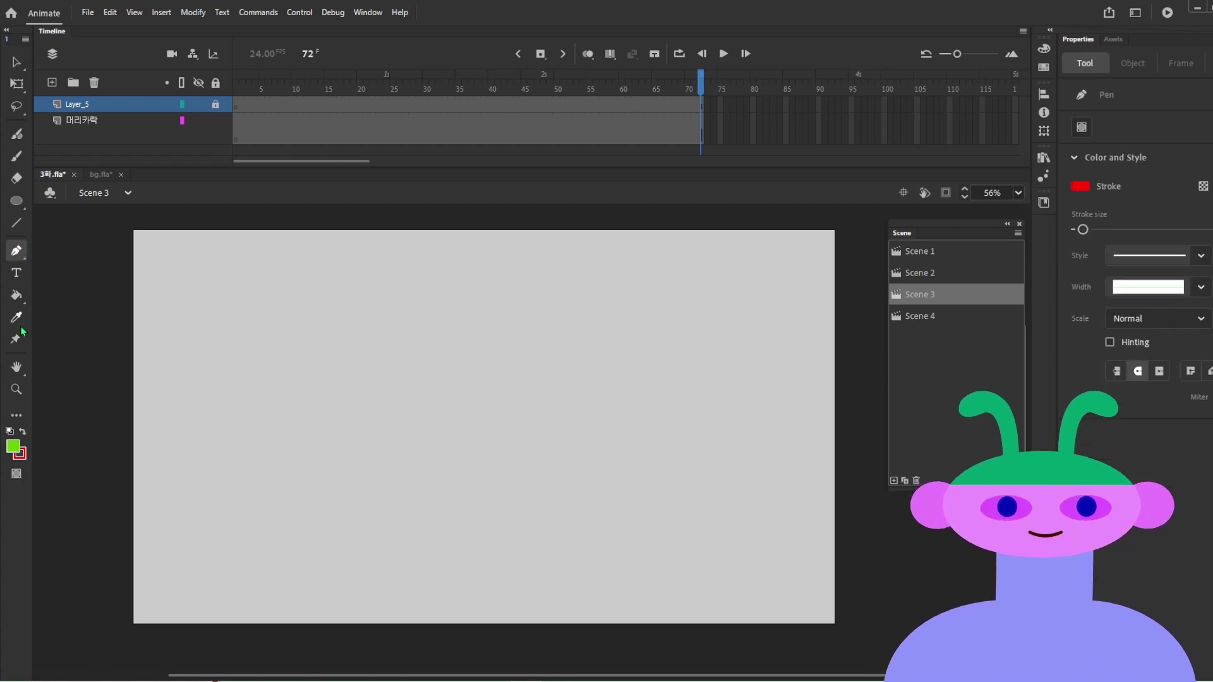
{"action": "key", "text": "b"}
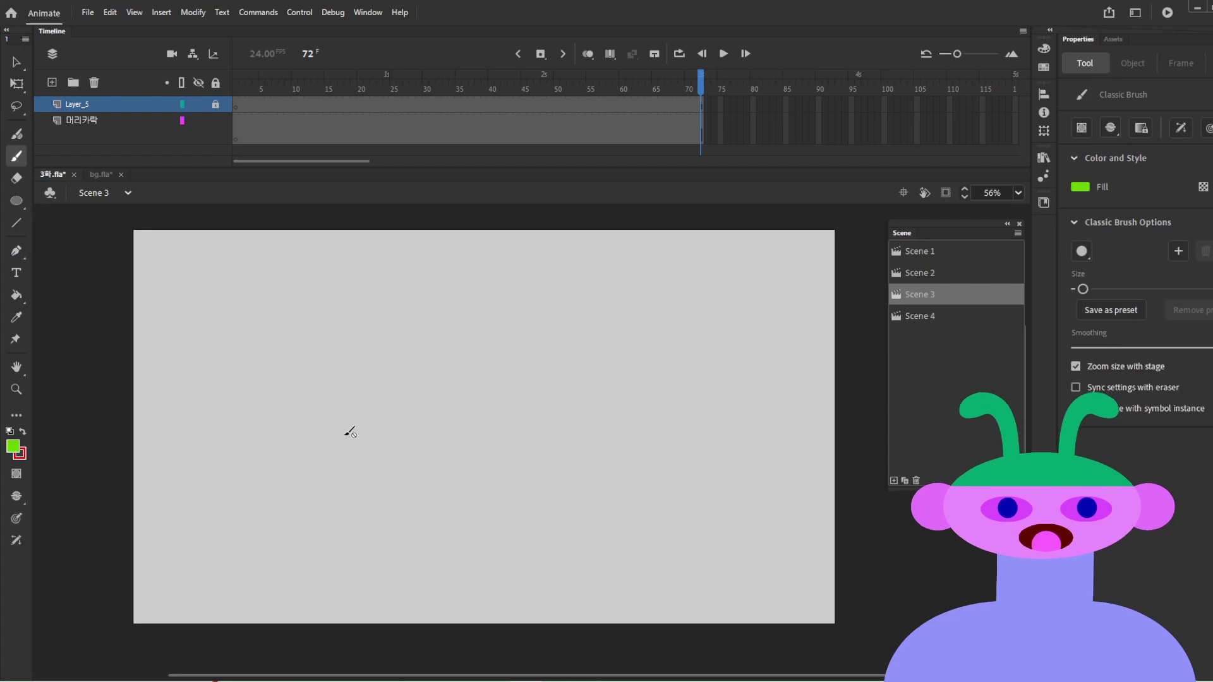
{"action": "left_click", "coordinate": [100, 98]}
{"action": "key", "text": "Delete"}
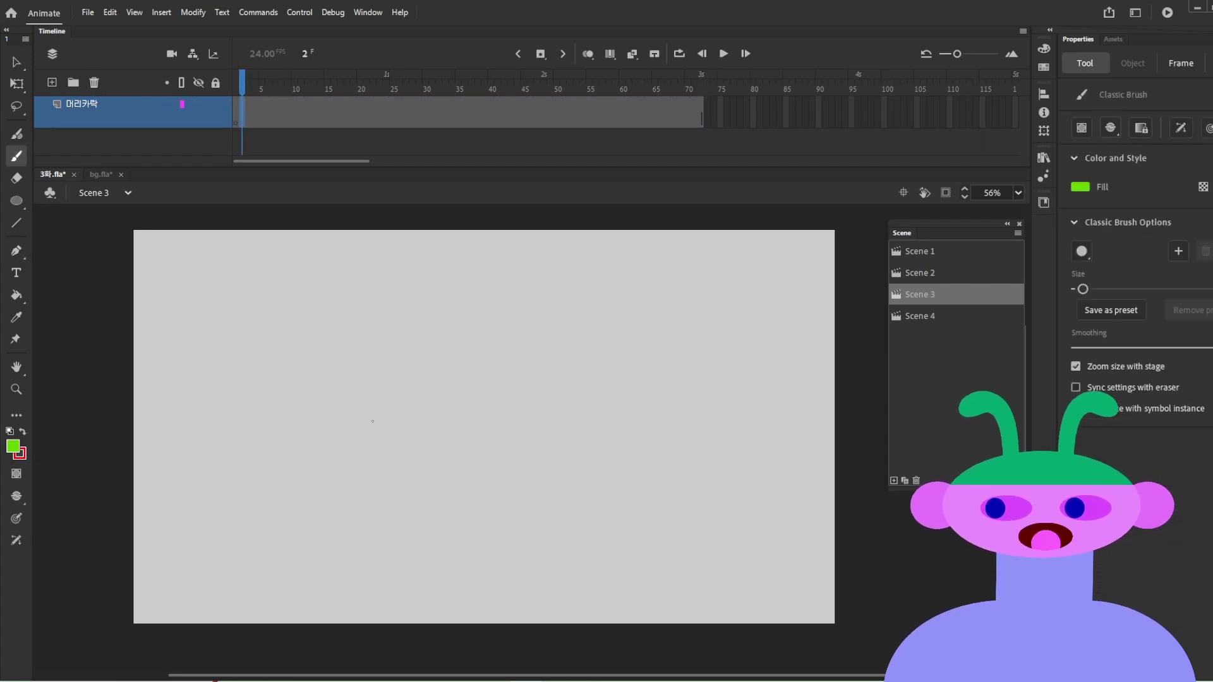
Step: Undo a large test scribble and brush a small green face with eyes and a mouth on the 머리카락 layer
{"action": "mouse_move", "coordinate": [429, 419]}
{"action": "left_mouse_down"}
{"action": "mouse_move", "coordinate": [654, 494]}
{"action": "mouse_move", "coordinate": [585, 565]}
{"action": "mouse_move", "coordinate": [531, 545]}
{"action": "mouse_move", "coordinate": [512, 357]}
{"action": "mouse_move", "coordinate": [362, 330]}
{"action": "mouse_move", "coordinate": [523, 367]}
{"action": "mouse_move", "coordinate": [519, 521]}
{"action": "mouse_move", "coordinate": [611, 578]}
{"action": "left_mouse_up"}
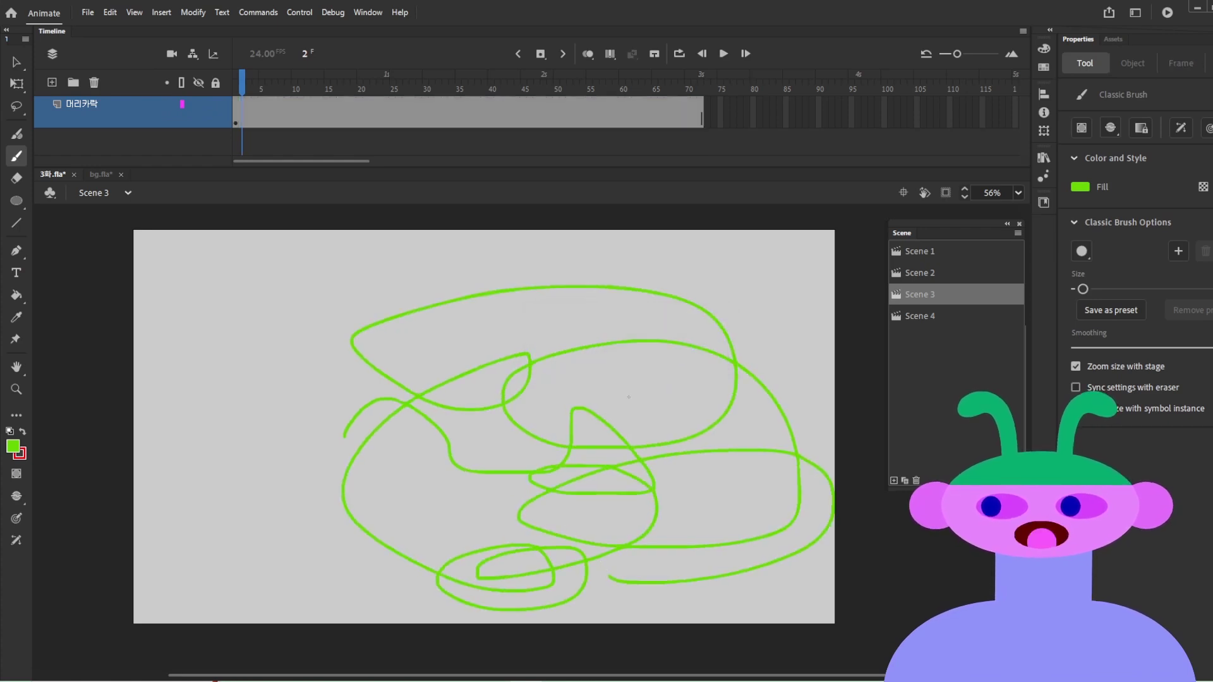
{"action": "key", "text": "ctrl+z"}
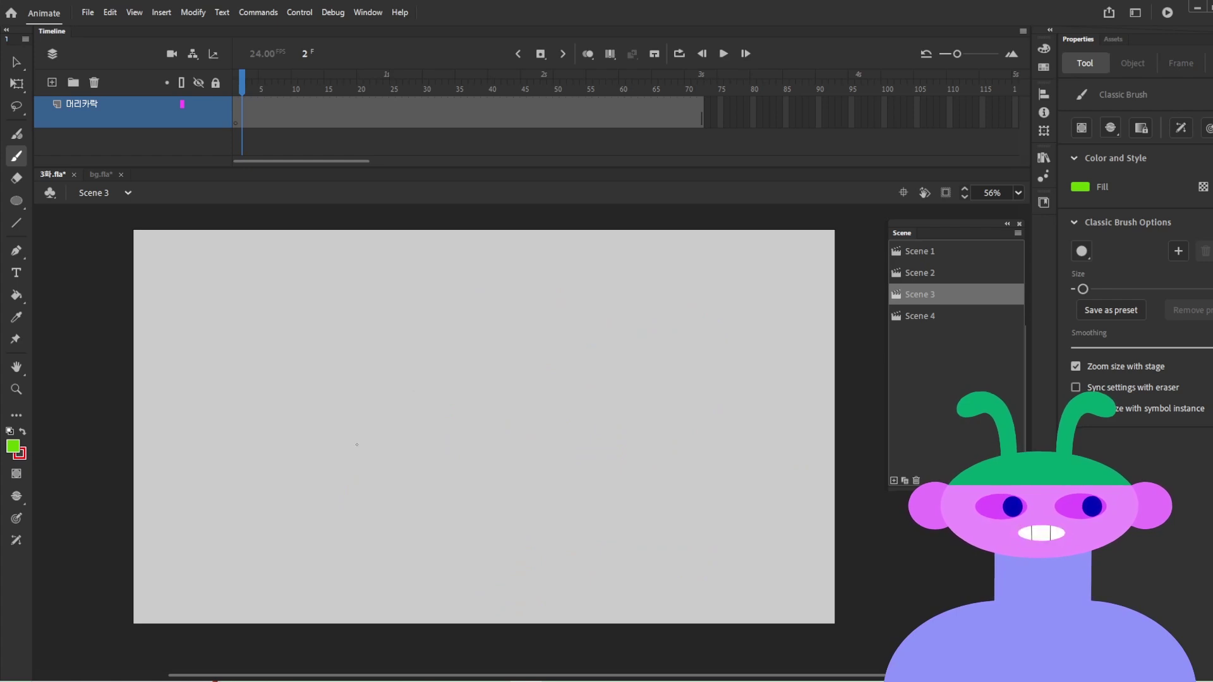
{"action": "mouse_move", "coordinate": [408, 400]}
{"action": "left_mouse_down"}
{"action": "mouse_move", "coordinate": [446, 412]}
{"action": "mouse_move", "coordinate": [448, 463]}
{"action": "left_mouse_up"}
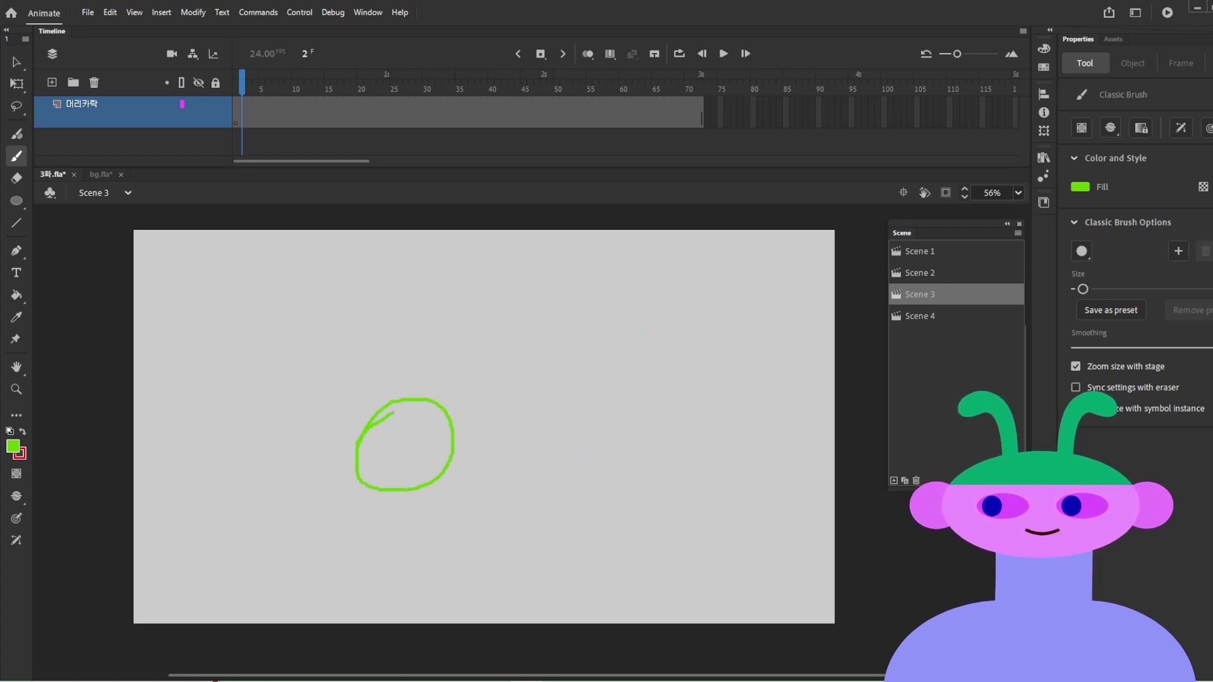
{"action": "left_click_drag", "start_coordinate": [379, 446], "coordinate": [381, 452]}
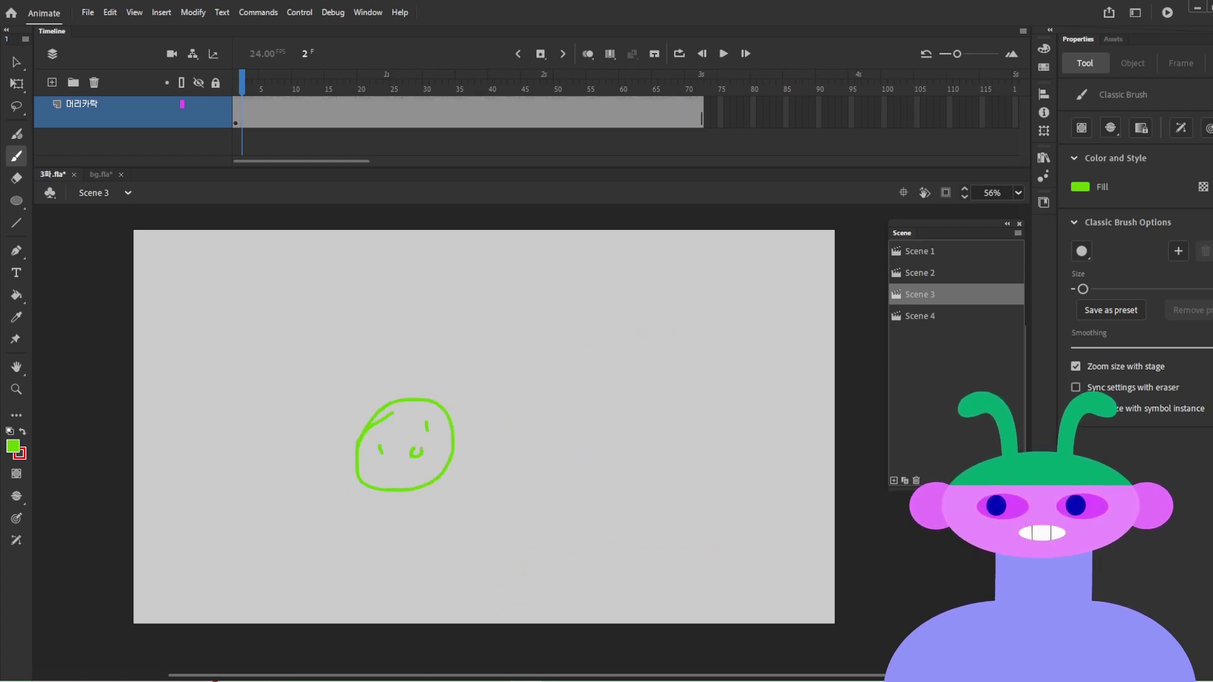
Step: Brush two small green ears onto opposite sides of the face
{"action": "left_click_drag", "start_coordinate": [313, 361], "coordinate": [506, 562]}
{"action": "key", "text": "ctrl+z"}
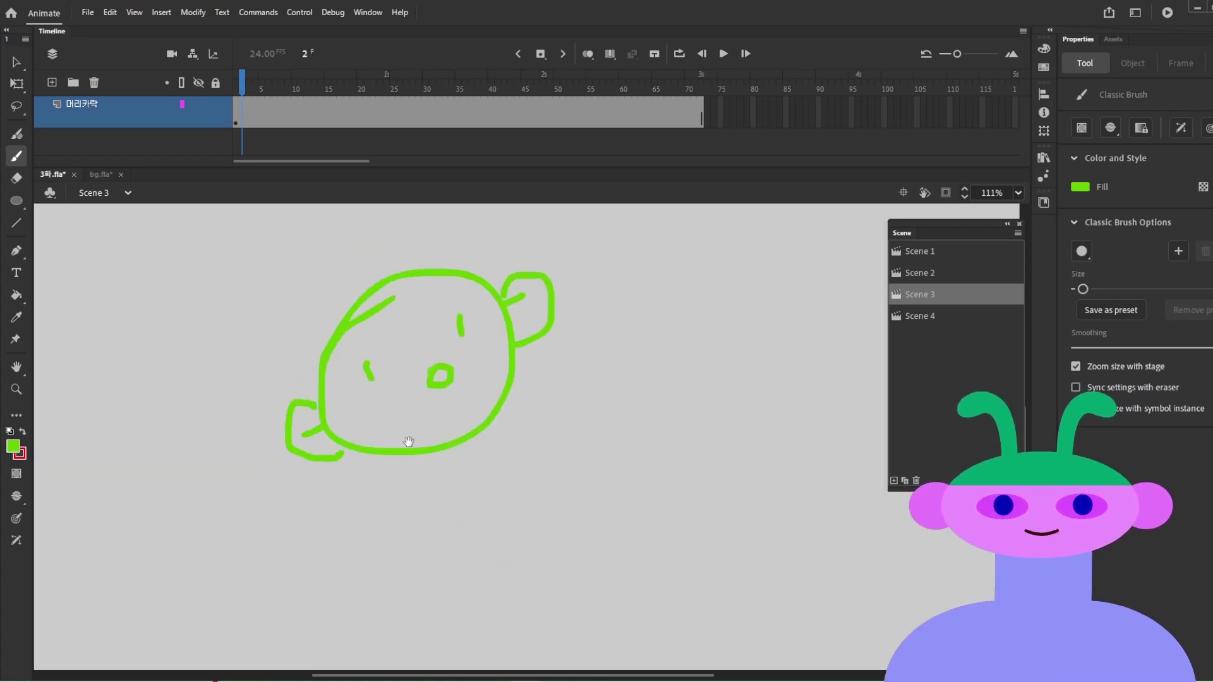
{"action": "scroll", "coordinate": [414, 386], "scroll_direction": "up", "scroll_amount": 1}
Step: Reduce the eraser size and erase the stray stroke inside the upper edge of the face outline
{"action": "key", "text": "e"}
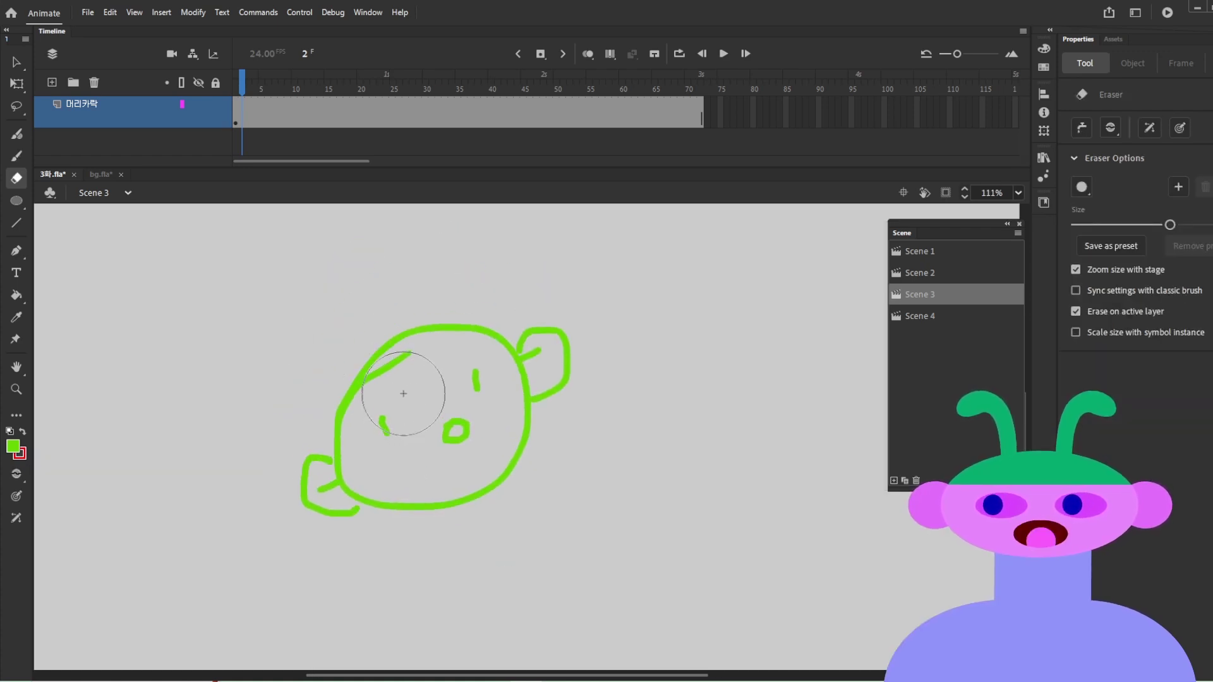
{"action": "key", "text": "bracketleft"}
{"action": "key", "text": "bracketleft"}
{"action": "key", "text": "bracketleft"}
{"action": "key", "text": "bracketleft"}
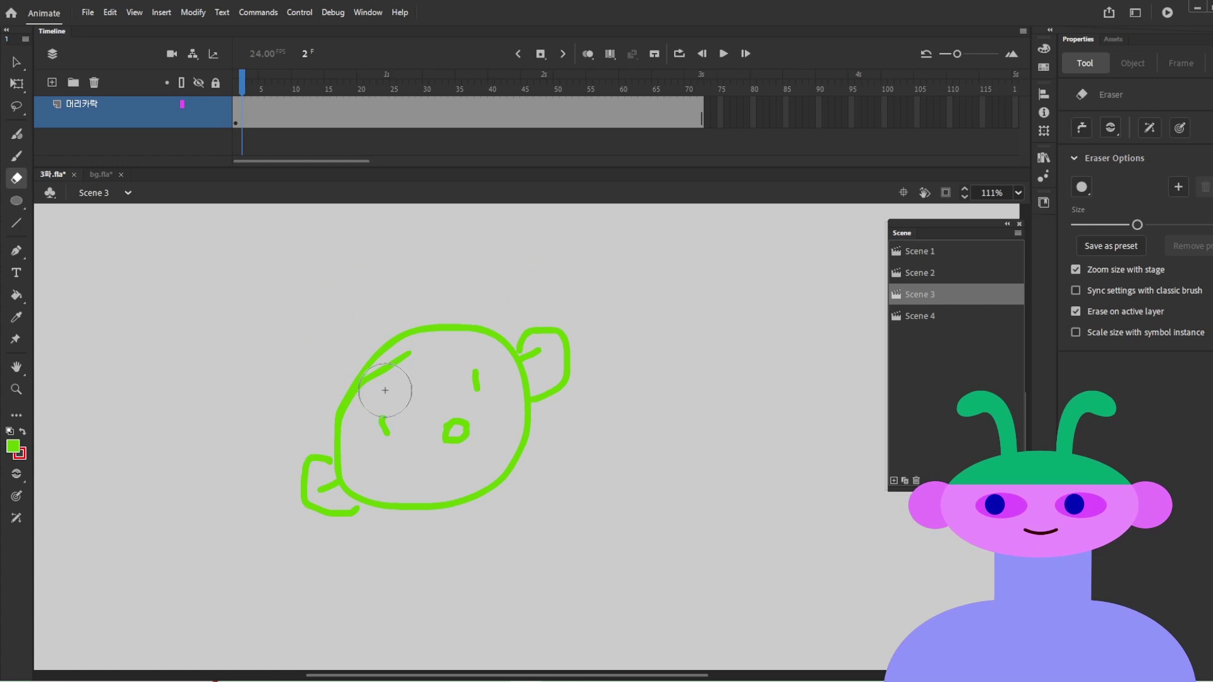
{"action": "mouse_move", "coordinate": [365, 396]}
{"action": "left_mouse_down"}
{"action": "mouse_move", "coordinate": [405, 363]}
{"action": "mouse_move", "coordinate": [379, 390]}
{"action": "mouse_move", "coordinate": [399, 361]}
{"action": "mouse_move", "coordinate": [369, 383]}
{"action": "mouse_move", "coordinate": [380, 386]}
{"action": "left_mouse_up"}
Step: Select the whole green face with its ears and group it into one object
{"action": "key", "text": "v"}
{"action": "left_click_drag", "start_coordinate": [660, 278], "coordinate": [244, 605]}
{"action": "key", "text": "ctrl+g"}
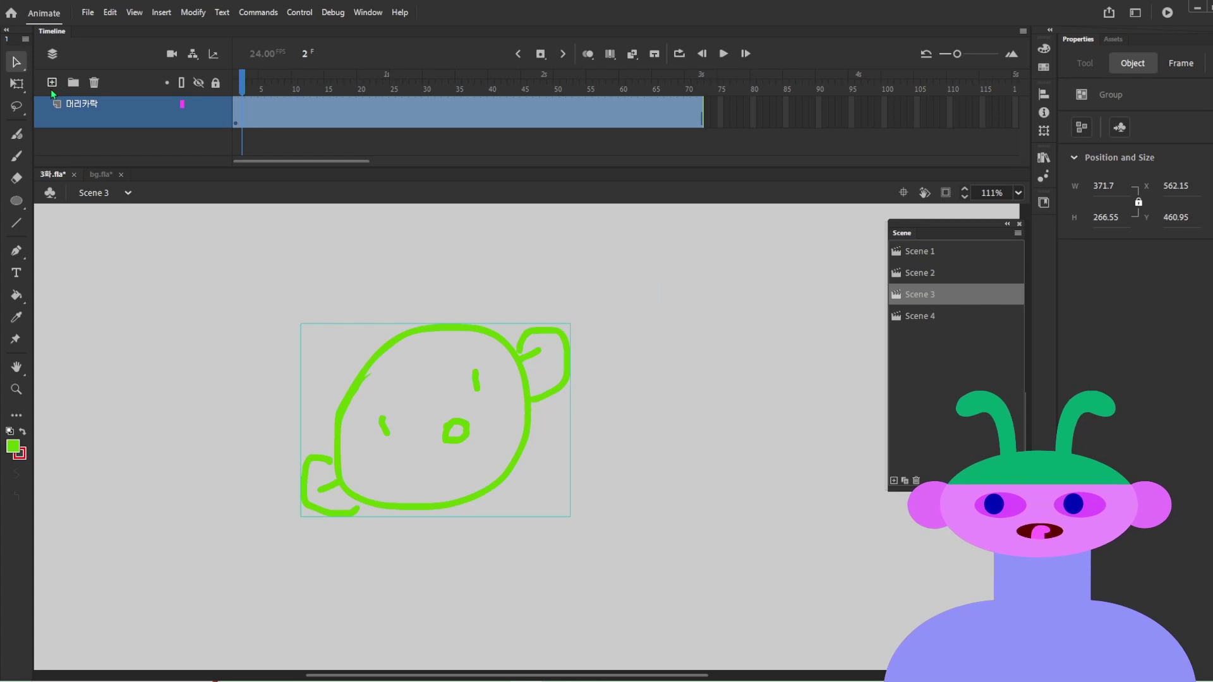
Step: Add a new layer above 머리카락, reselect 머리카락 and activate the Paint Brush
{"action": "left_click", "coordinate": [51, 87]}
{"action": "right_click", "coordinate": [109, 122]}
{"action": "key", "text": "y"}
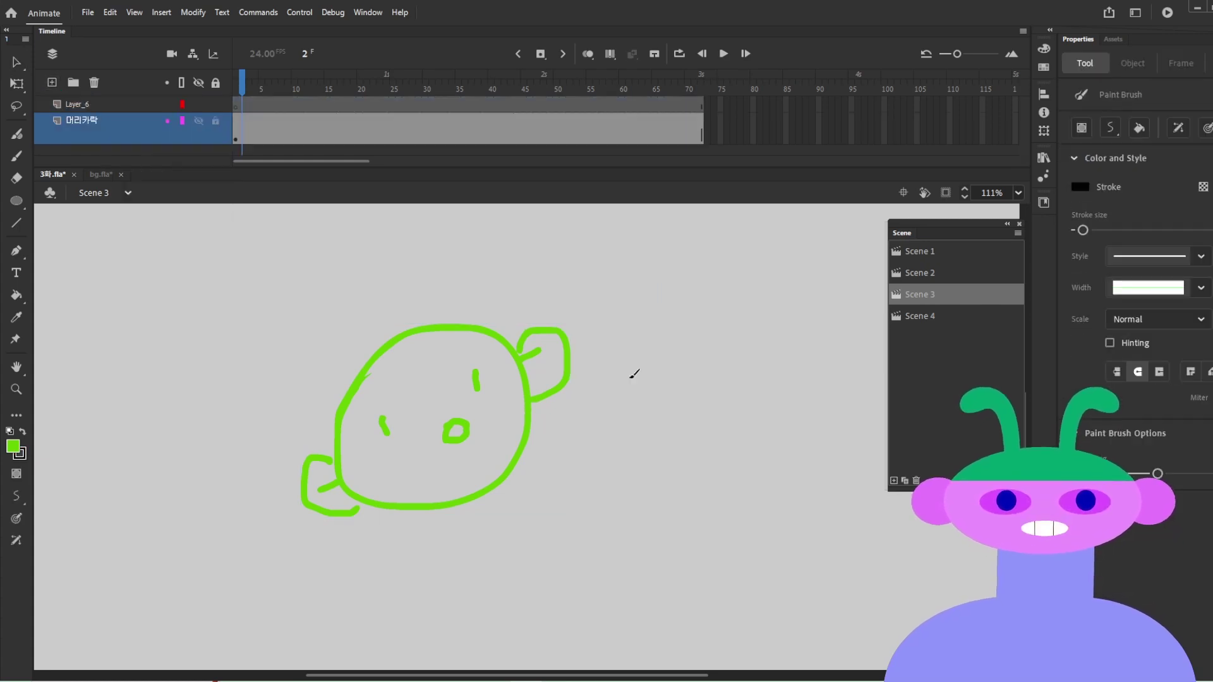
Step: Look up the Paint Brush and Pencil tools in the collection of additional drawing tools
{"action": "left_click", "coordinate": [17, 258]}
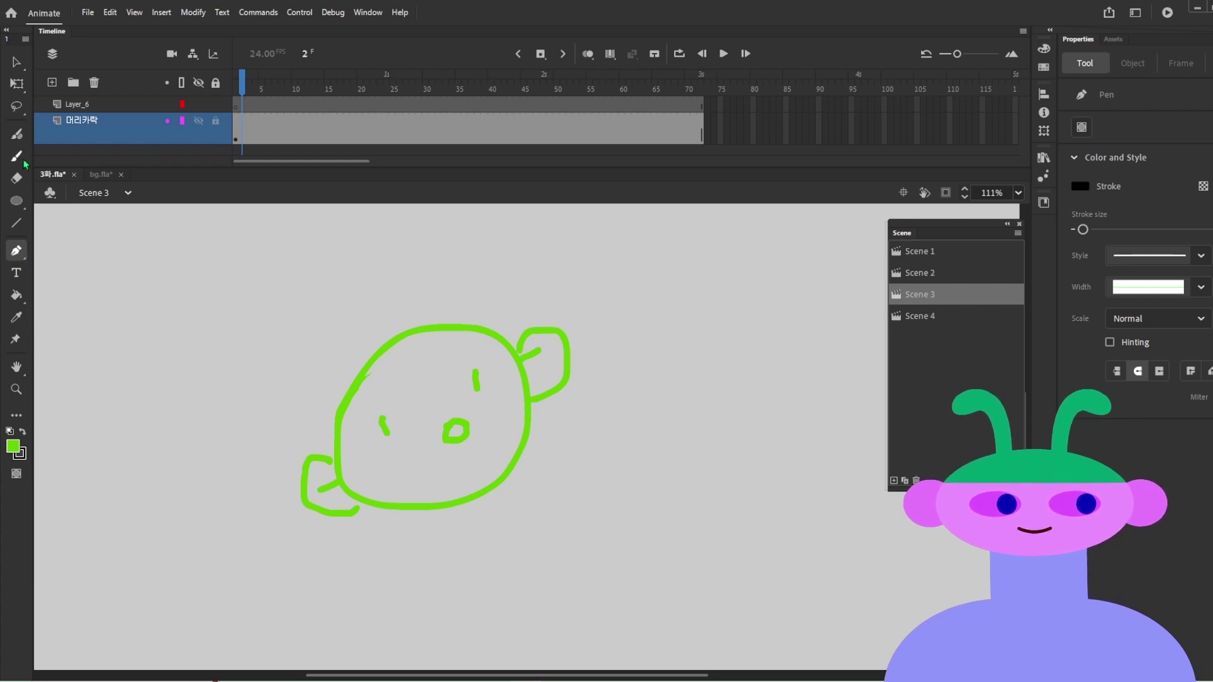
{"action": "left_click", "coordinate": [21, 211]}
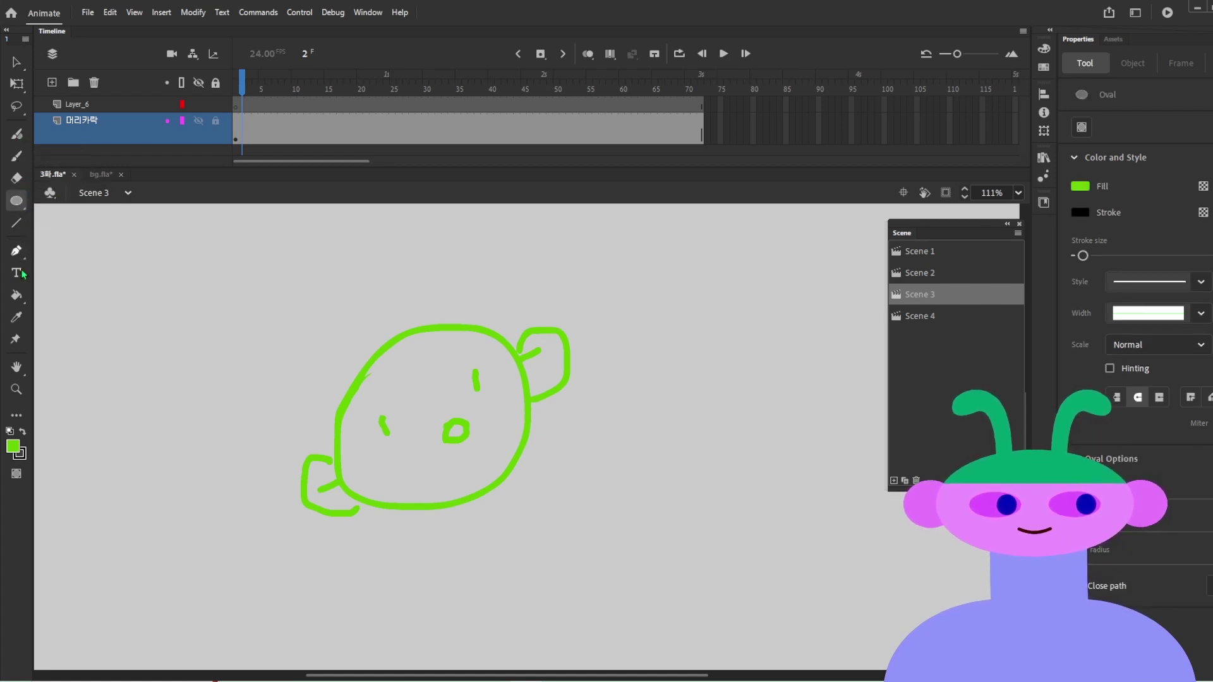
{"action": "left_click", "coordinate": [17, 415]}
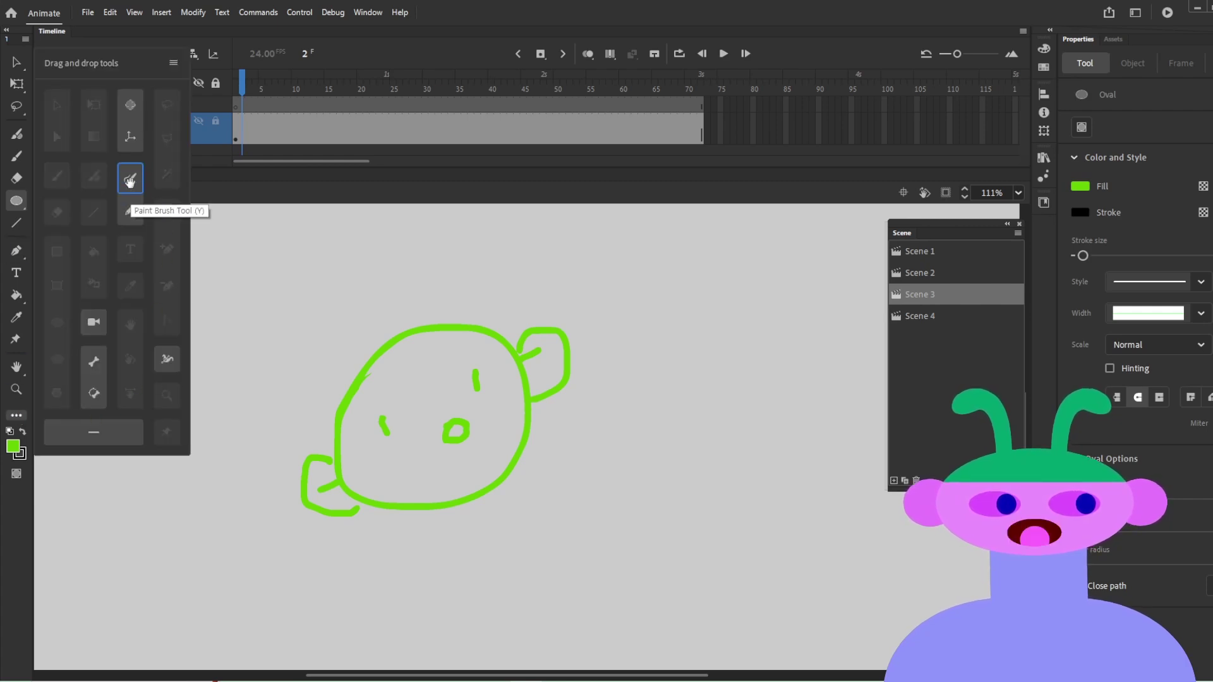
{"action": "left_click_drag", "start_coordinate": [129, 182], "coordinate": [130, 206]}
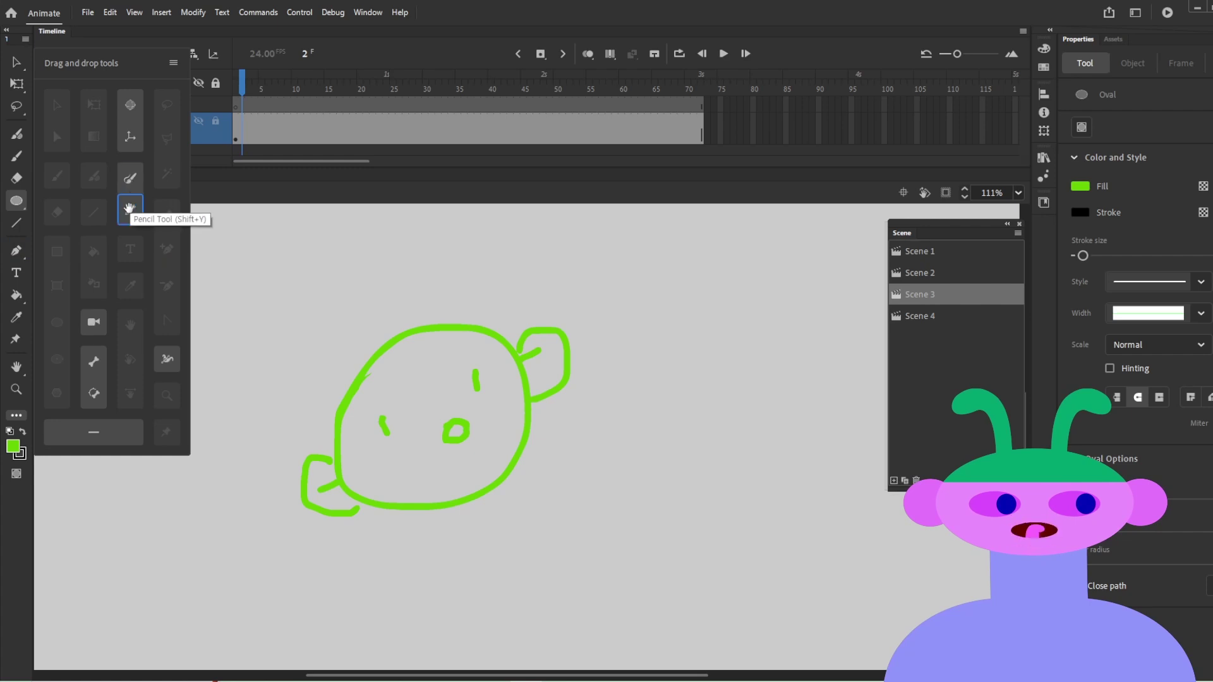
{"action": "left_click", "coordinate": [385, 300]}
Step: Draw a large looping black stroke across the face with the Paint Brush, undoing the trial edits to it
{"action": "key", "text": "y"}
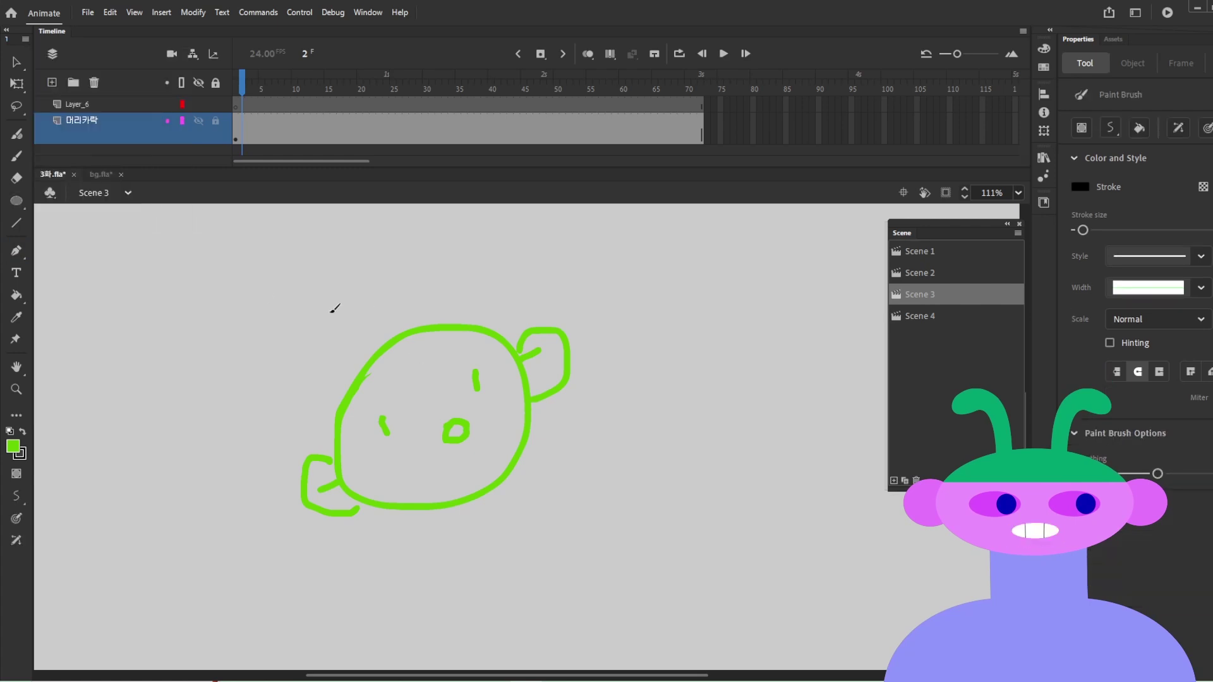
{"action": "key", "text": "ctrl+z"}
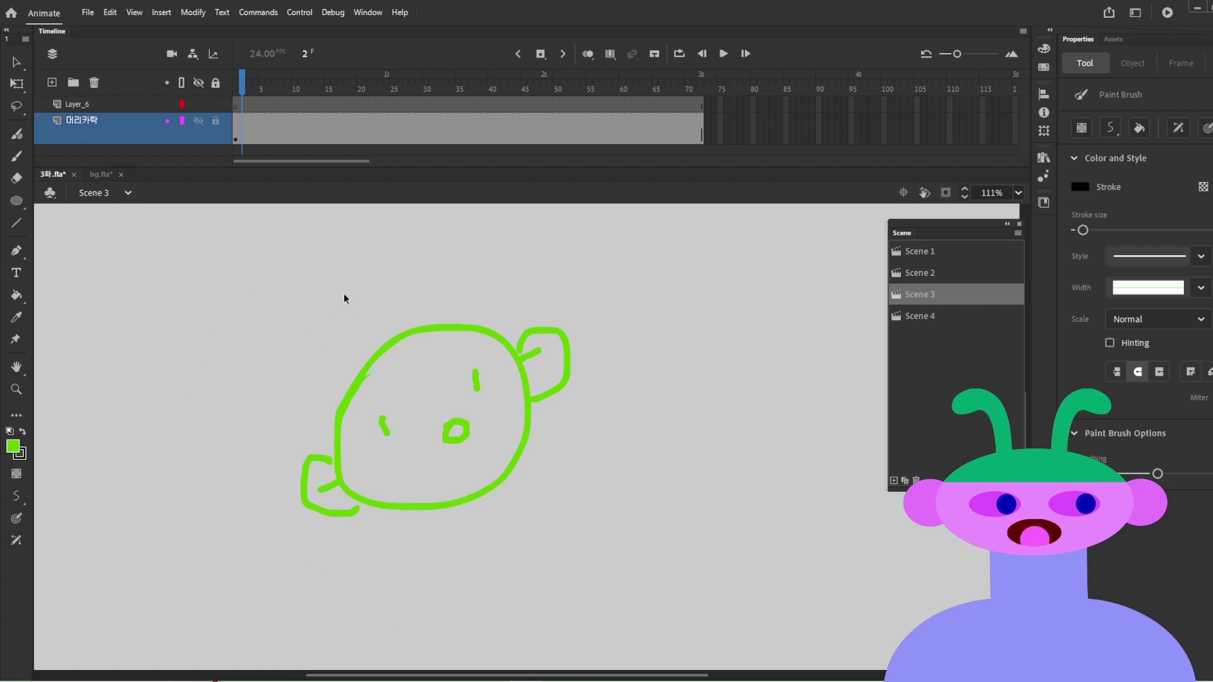
{"action": "left_click_drag", "start_coordinate": [530, 423], "coordinate": [397, 310]}
{"action": "key", "text": "v"}
{"action": "left_click_drag", "start_coordinate": [612, 417], "coordinate": [640, 506]}
{"action": "key", "text": "ctrl+z"}
{"action": "left_click_drag", "start_coordinate": [691, 408], "coordinate": [703, 414]}
{"action": "key", "text": "ctrl+z"}
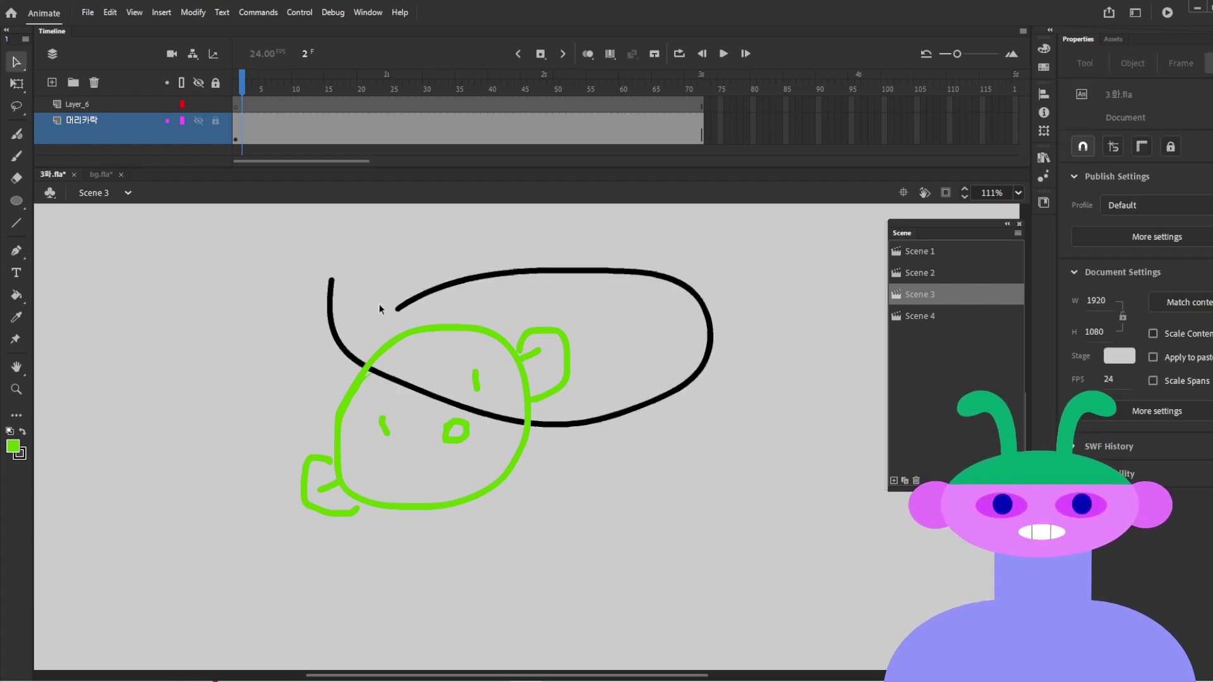
Step: Brush a short green line below the face with the Classic Brush and delete all artwork from the stage
{"action": "key", "text": "b"}
{"action": "mouse_move", "coordinate": [484, 526]}
{"action": "left_mouse_down"}
{"action": "mouse_move", "coordinate": [706, 535]}
{"action": "mouse_move", "coordinate": [711, 476]}
{"action": "mouse_move", "coordinate": [761, 357]}
{"action": "left_mouse_up"}
{"action": "key", "text": "v"}
{"action": "key", "text": "ctrl+z"}
{"action": "mouse_move", "coordinate": [744, 594]}
{"action": "left_mouse_down"}
{"action": "mouse_move", "coordinate": [556, 528]}
{"action": "mouse_move", "coordinate": [152, 228]}
{"action": "left_mouse_up"}
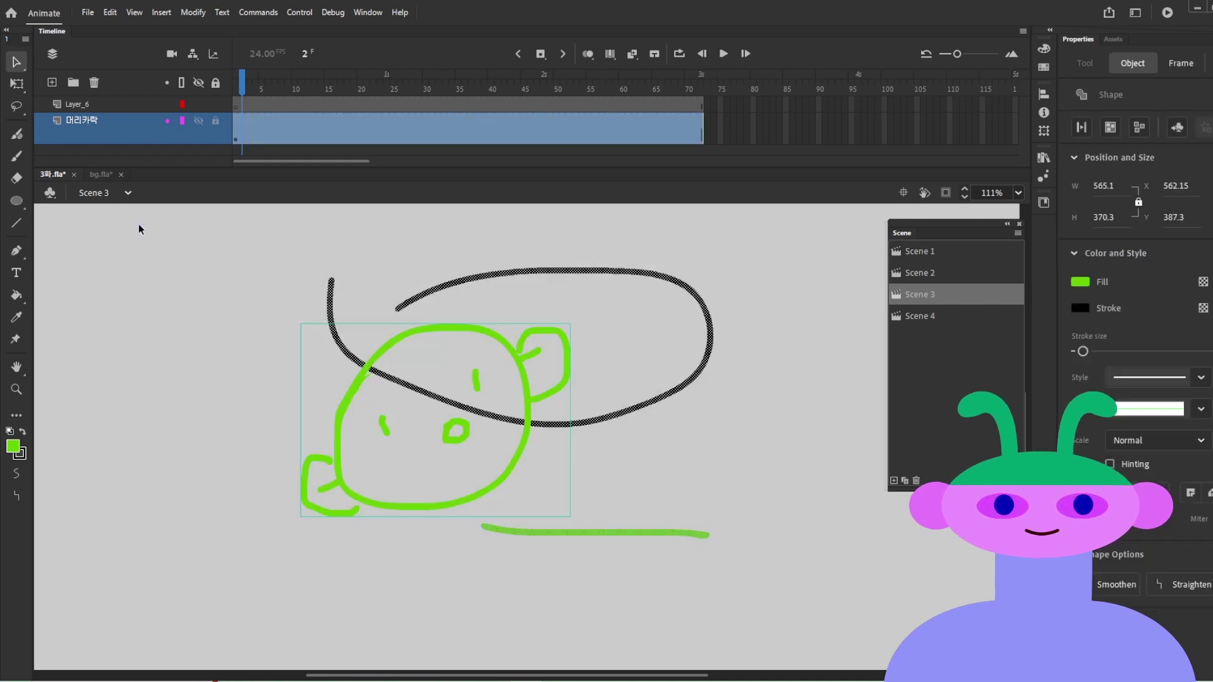
{"action": "key", "text": "Delete"}
Step: Draw a horizontal green Classic Brush line, a black Paint Brush line below it and two more black lines underneath
{"action": "key", "text": "b"}
{"action": "left_click_drag", "start_coordinate": [320, 331], "coordinate": [715, 331]}
{"action": "key", "text": "y"}
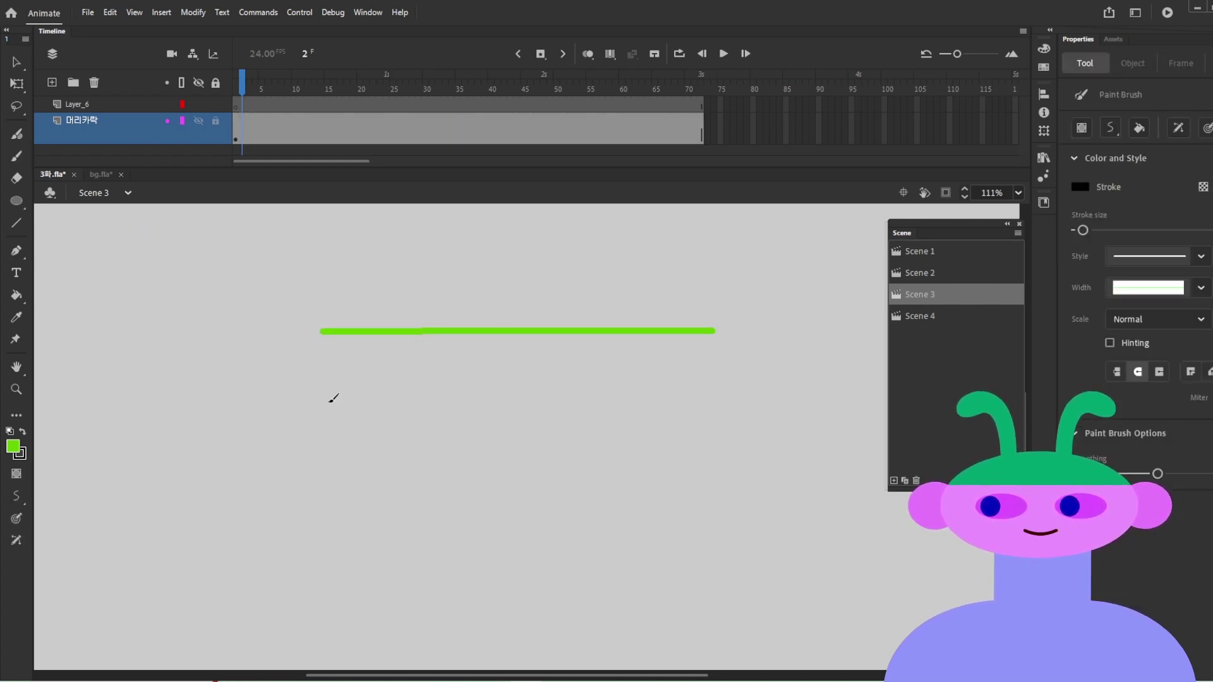
{"action": "left_click_drag", "start_coordinate": [622, 392], "coordinate": [715, 392]}
{"action": "key", "text": "shift+y"}
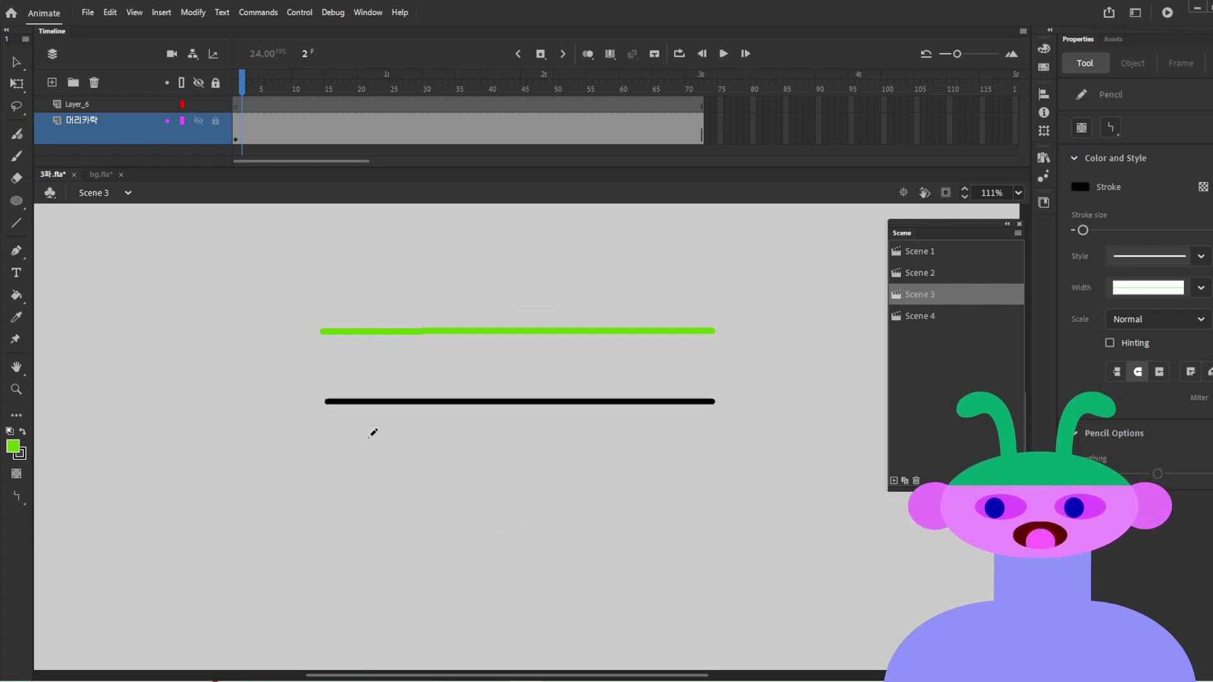
{"action": "left_click_drag", "start_coordinate": [377, 444], "coordinate": [707, 448]}
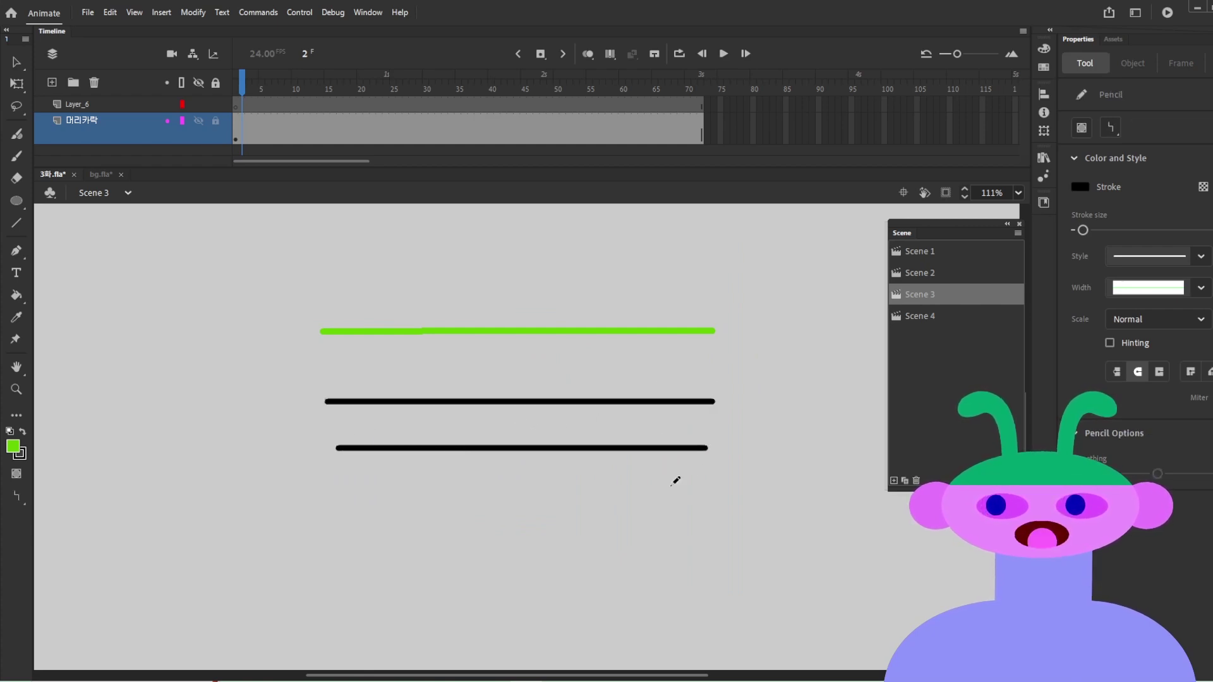
{"action": "left_click_drag", "start_coordinate": [333, 486], "coordinate": [746, 493]}
Step: Bend the three black lines into downward curves and pull the green stroke's edge outward into a filled leaf-like shape
{"action": "key", "text": "s"}
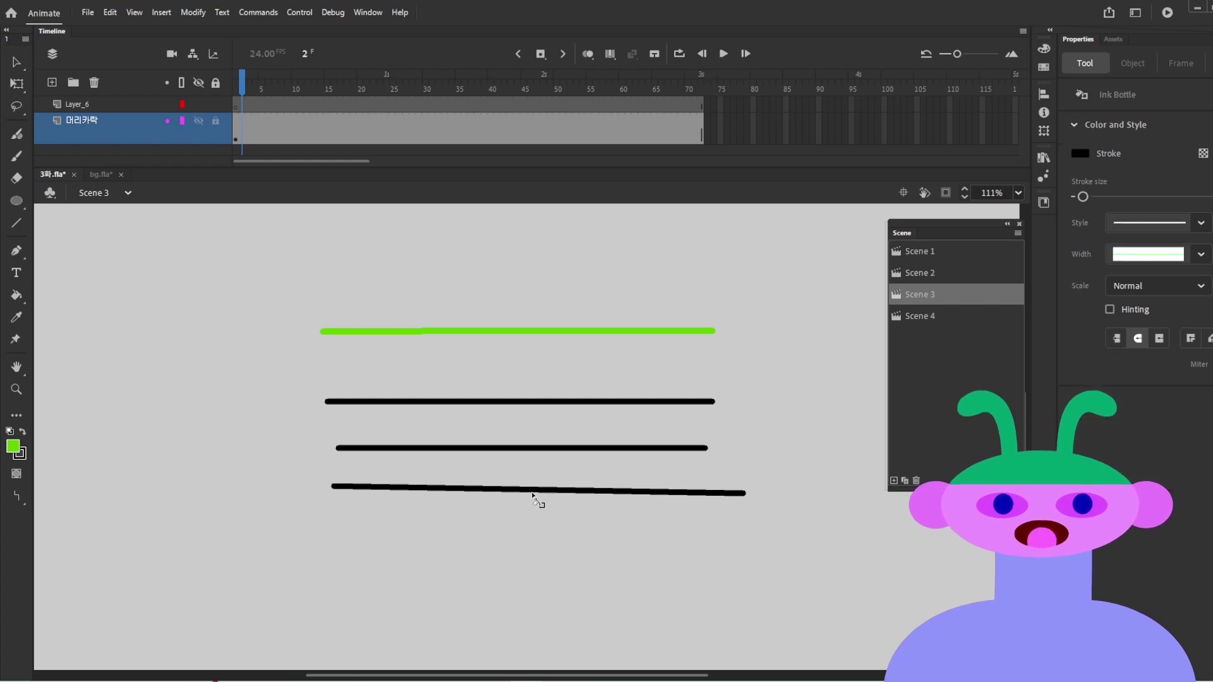
{"action": "key", "text": "v"}
{"action": "left_click", "coordinate": [533, 491]}
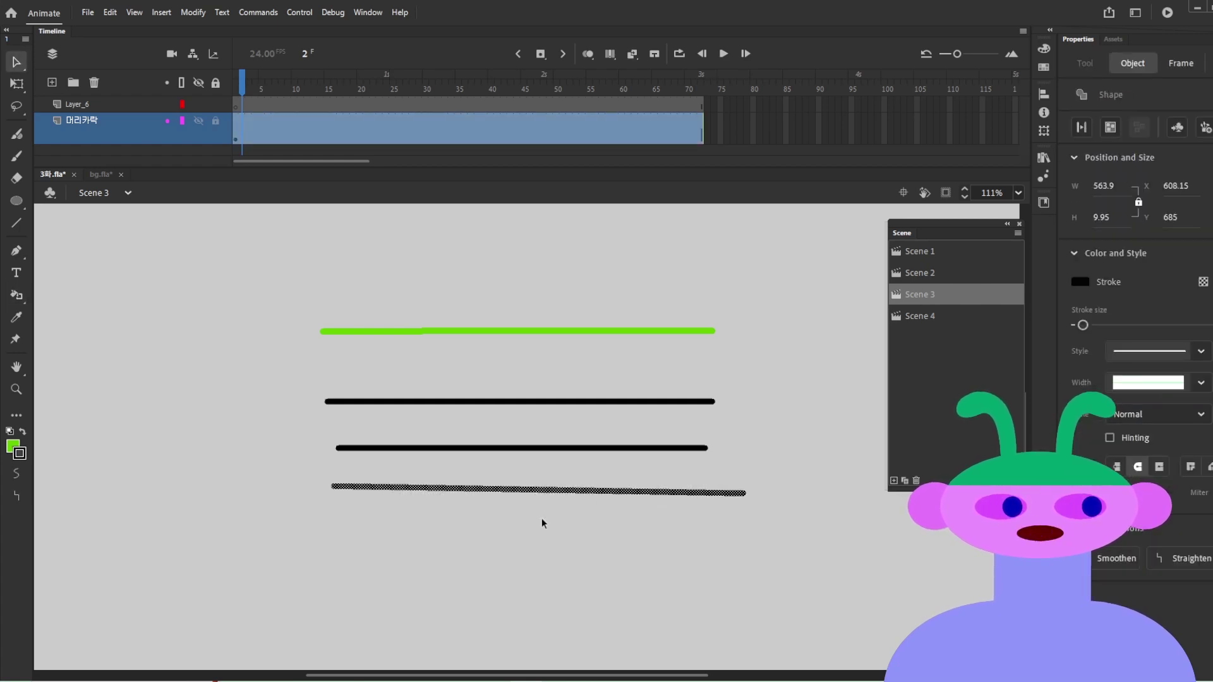
{"action": "left_click", "coordinate": [541, 518]}
{"action": "left_click_drag", "start_coordinate": [538, 492], "coordinate": [538, 542]}
{"action": "left_click_drag", "start_coordinate": [537, 448], "coordinate": [537, 505]}
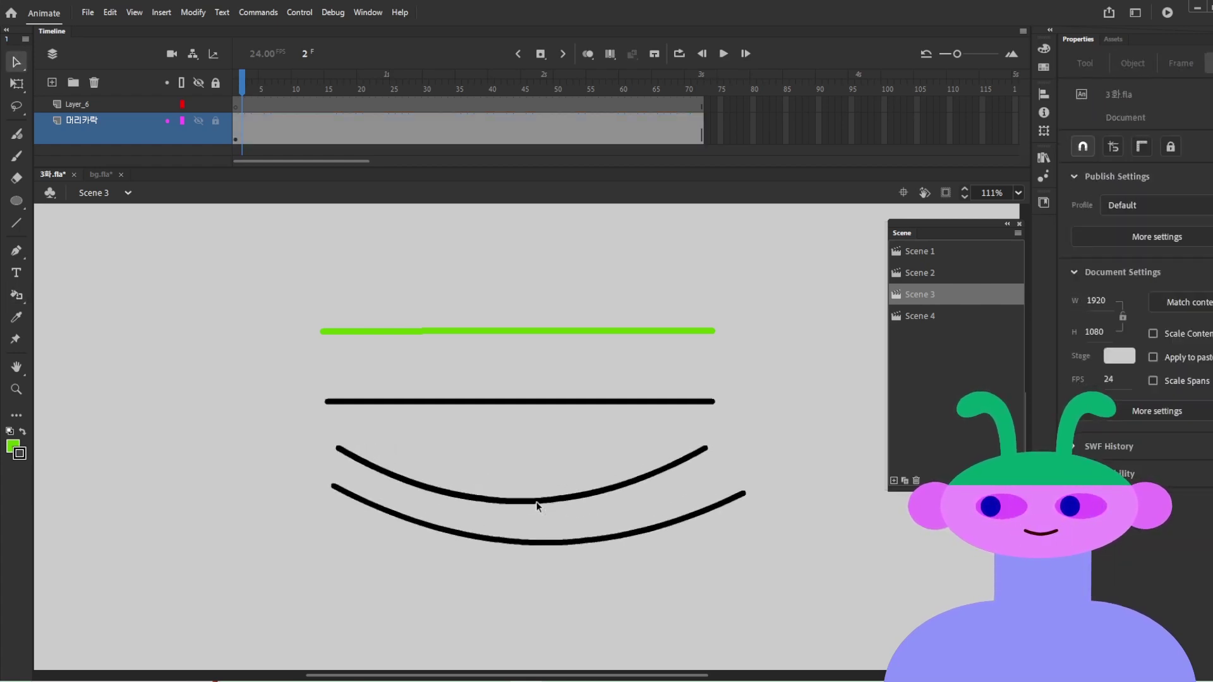
{"action": "left_click_drag", "start_coordinate": [534, 402], "coordinate": [535, 462]}
{"action": "left_click_drag", "start_coordinate": [515, 335], "coordinate": [515, 412]}
Step: Examine the green shape's outline and anchor points up close with the Subselection tool
{"action": "left_click_drag", "start_coordinate": [373, 291], "coordinate": [494, 377]}
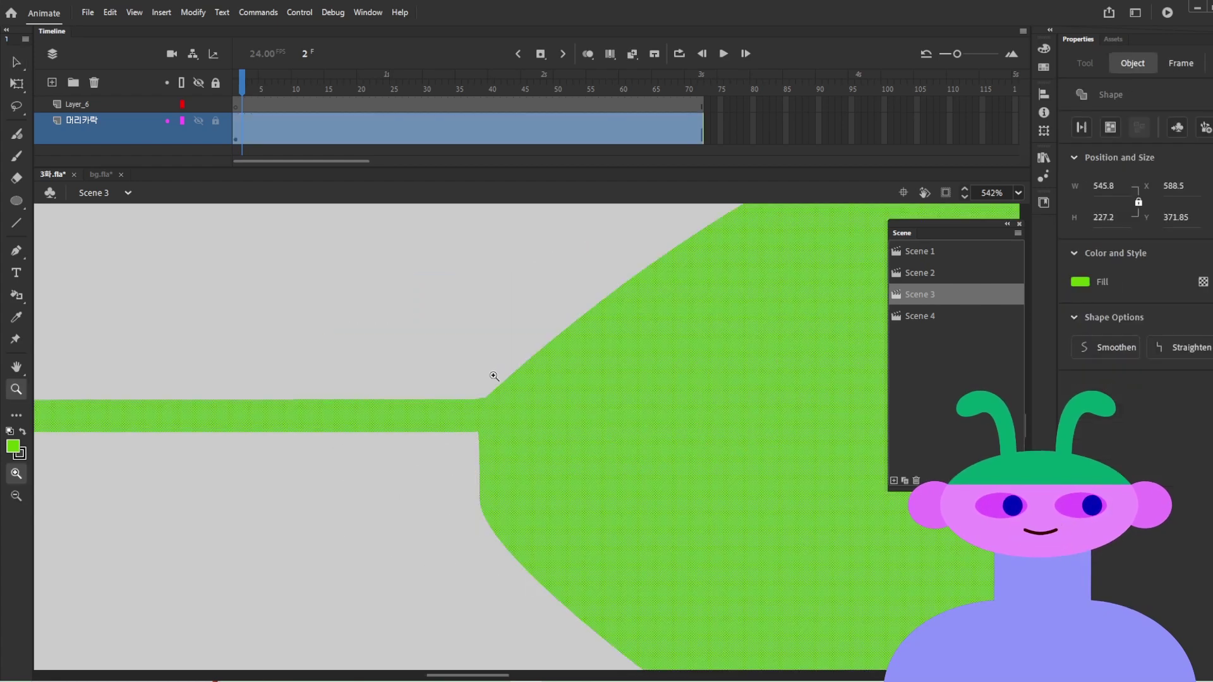
{"action": "key", "text": "a"}
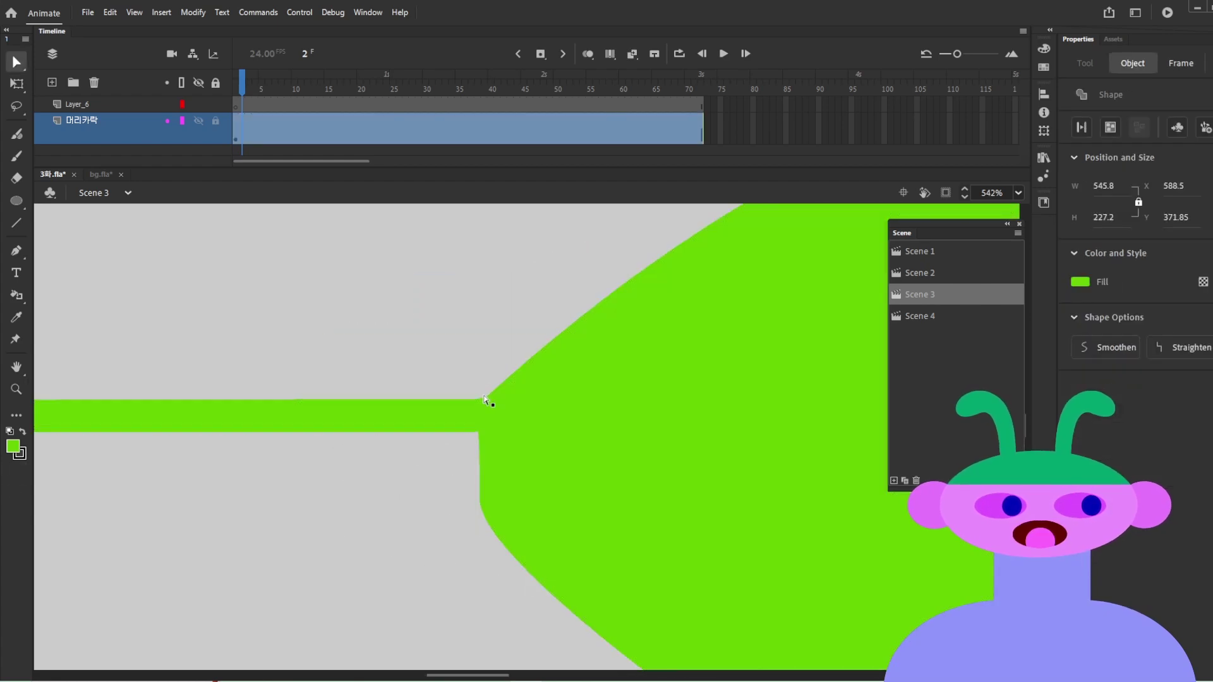
{"action": "scroll", "coordinate": [442, 353], "scroll_direction": "down", "scroll_amount": 10}
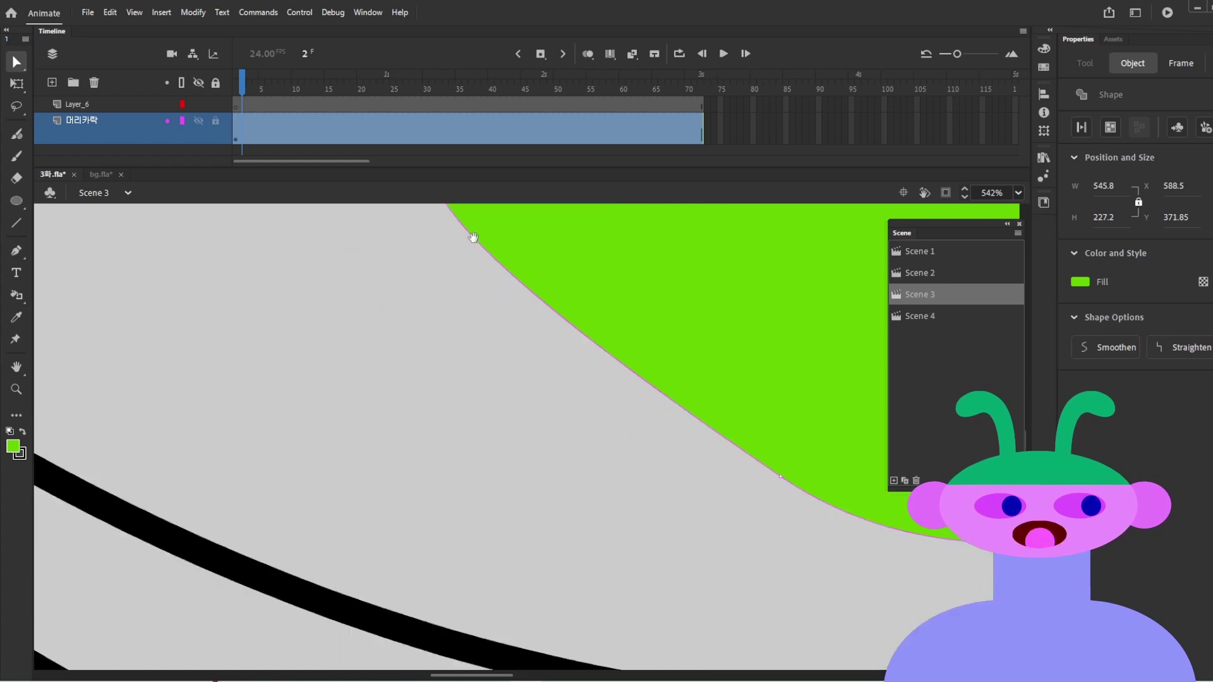
{"action": "left_click", "coordinate": [479, 411]}
Step: Examine how the uppermost black curve selects as a single stroke by repeatedly selecting and deselecting it
{"action": "key", "text": "z"}
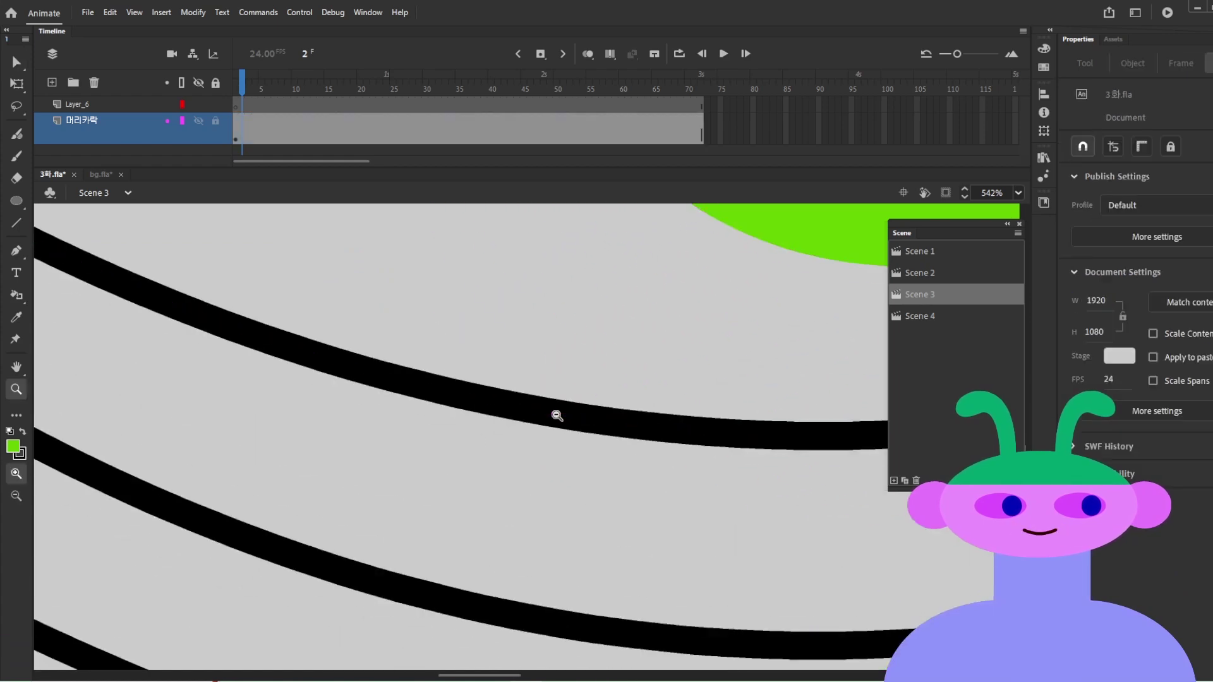
{"action": "left_click", "coordinate": [555, 414], "text": "alt"}
{"action": "left_click_drag", "start_coordinate": [720, 482], "coordinate": [559, 436]}
{"action": "key", "text": "v"}
{"action": "left_click", "coordinate": [559, 436]}
{"action": "left_click", "coordinate": [565, 459]}
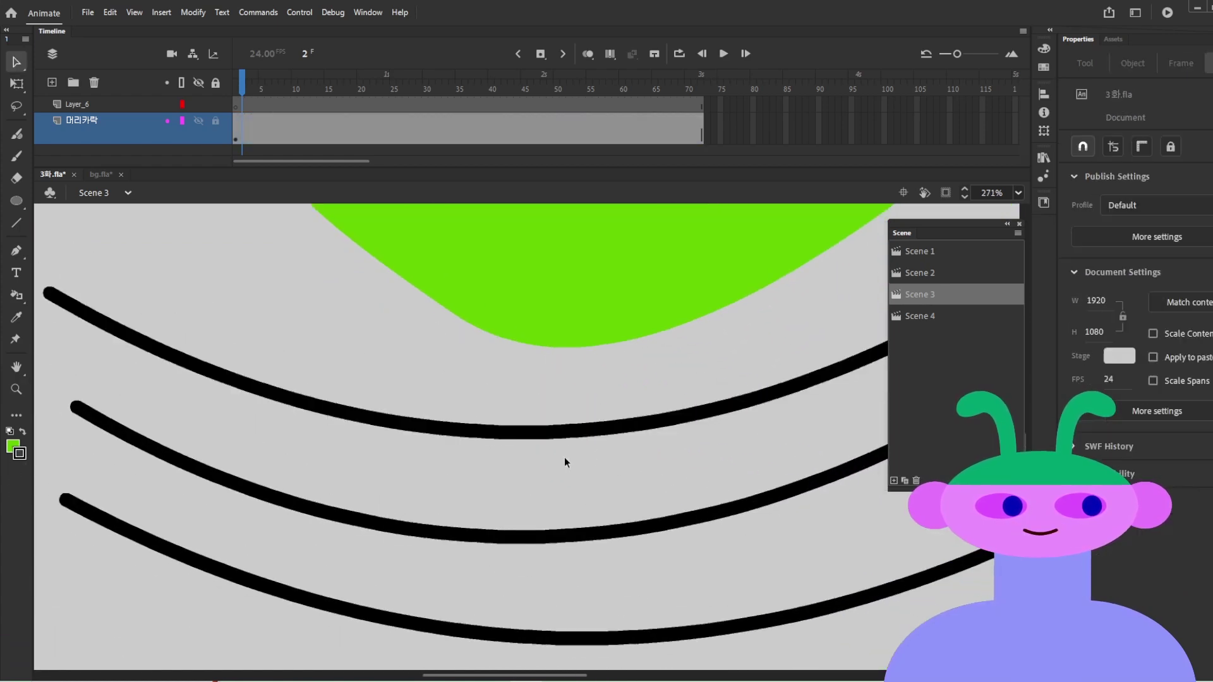
{"action": "left_click", "coordinate": [540, 432]}
{"action": "left_click", "coordinate": [547, 463]}
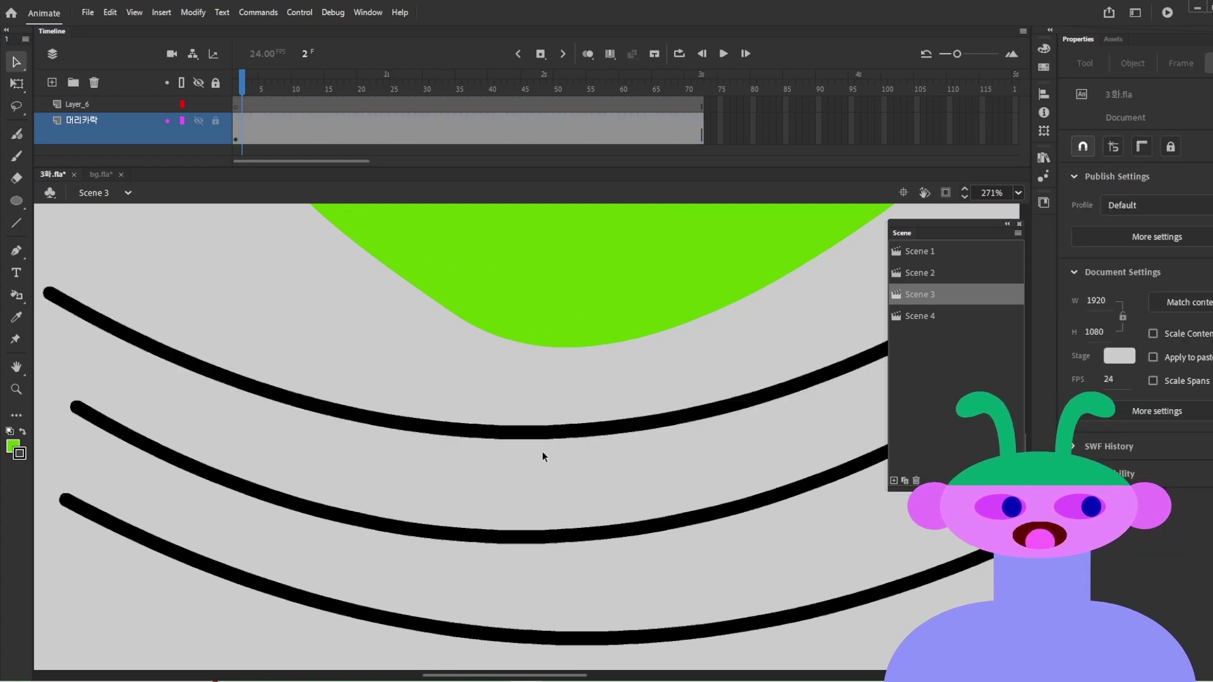
{"action": "left_click", "coordinate": [535, 434]}
{"action": "left_click", "coordinate": [541, 461]}
{"action": "left_click", "coordinate": [536, 436]}
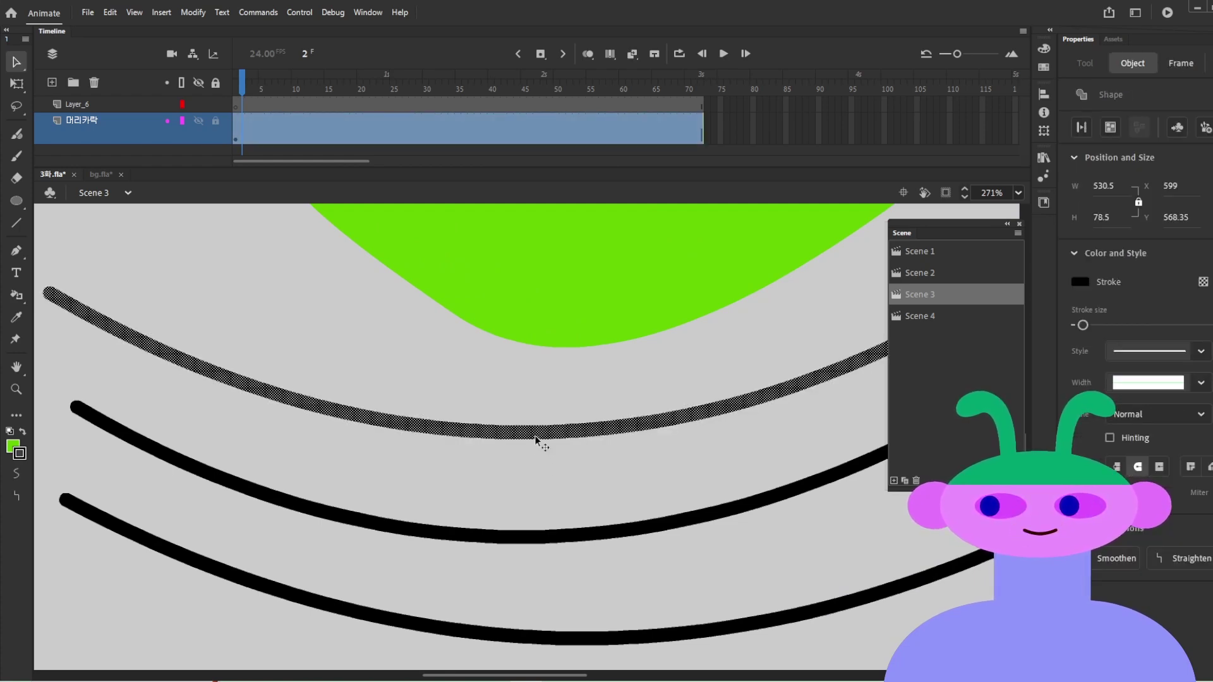
{"action": "left_click", "coordinate": [541, 462]}
{"action": "left_click", "coordinate": [568, 435]}
{"action": "left_click", "coordinate": [570, 438]}
{"action": "left_click", "coordinate": [570, 437]}
{"action": "left_click", "coordinate": [569, 473]}
Step: Reshape the uppermost black curve into an S-curve crossing the green shape by adjusting the handle of its right end point
{"action": "key", "text": "ctrl+minus"}
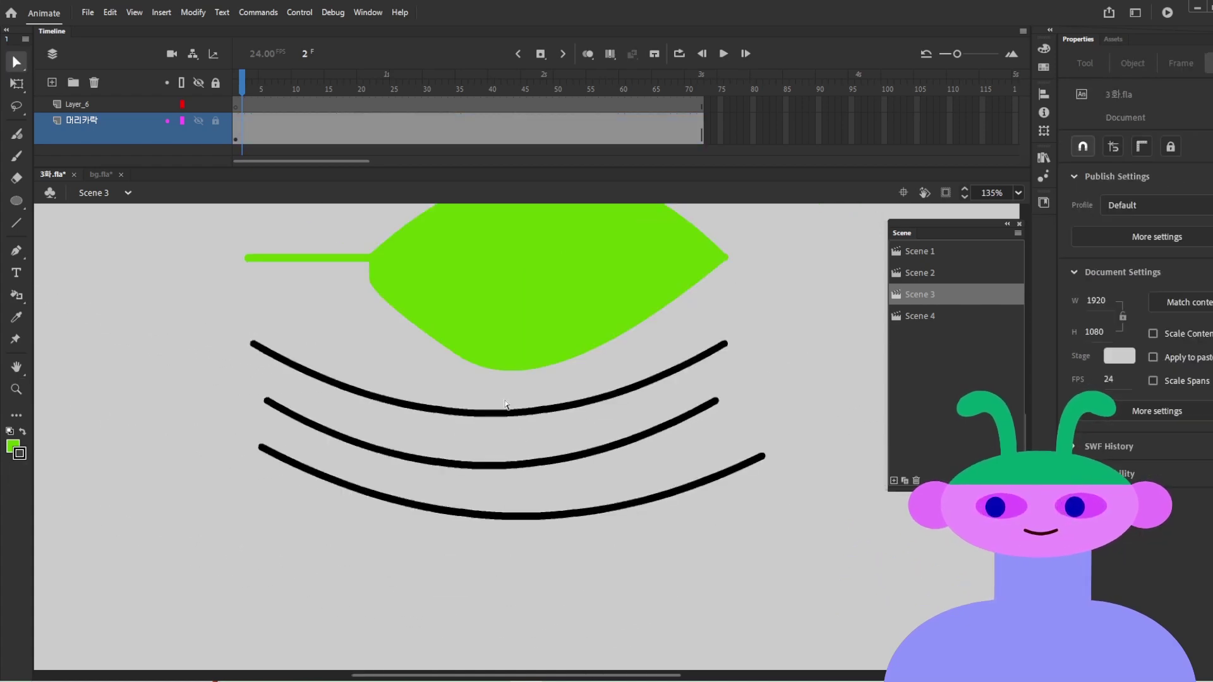
{"action": "left_click", "coordinate": [509, 415]}
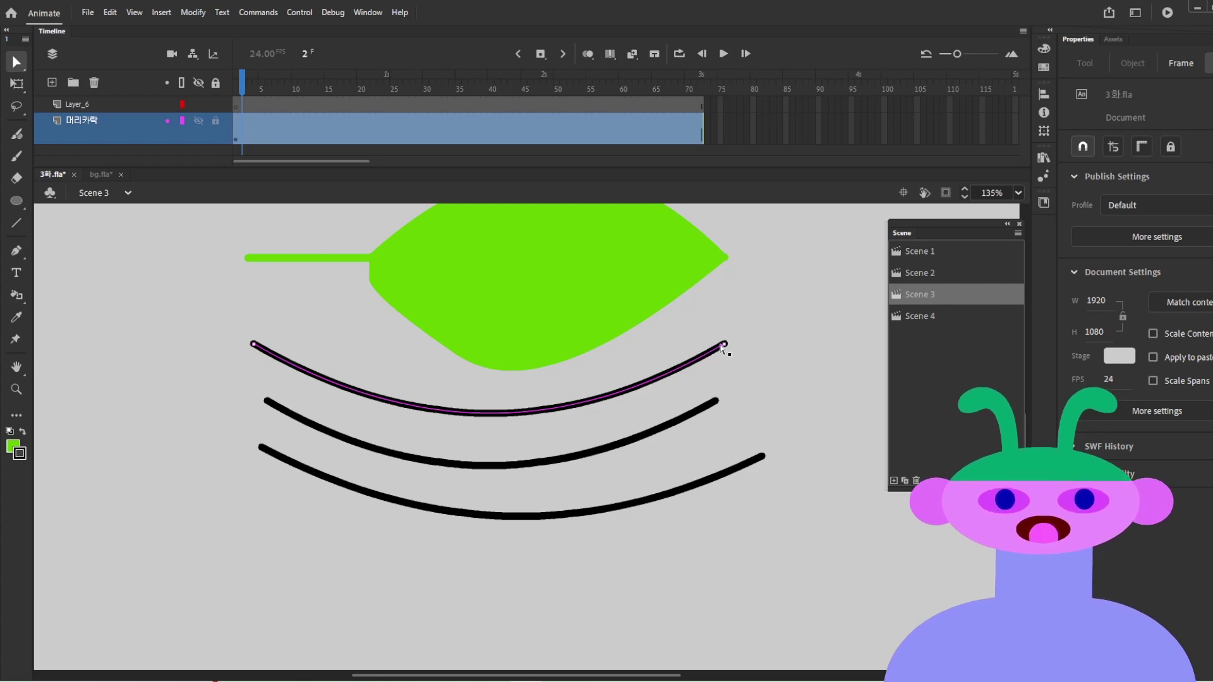
{"action": "left_click", "coordinate": [724, 345]}
{"action": "left_click_drag", "start_coordinate": [568, 438], "coordinate": [550, 285]}
{"action": "scroll", "coordinate": [562, 387], "scroll_direction": "up", "scroll_amount": 2}
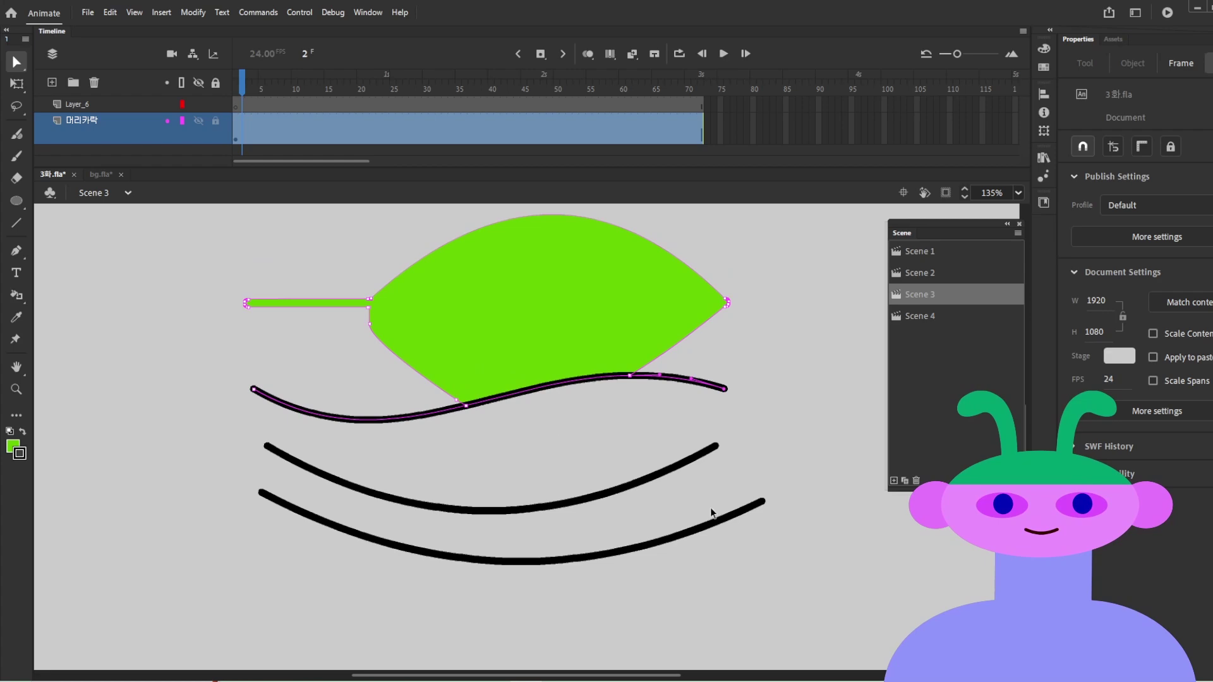
Step: Delete all artwork from the stage and draw a smooth black hook-shaped curve with the Paint Brush
{"action": "key", "text": "ctrl+a"}
{"action": "key", "text": "Delete"}
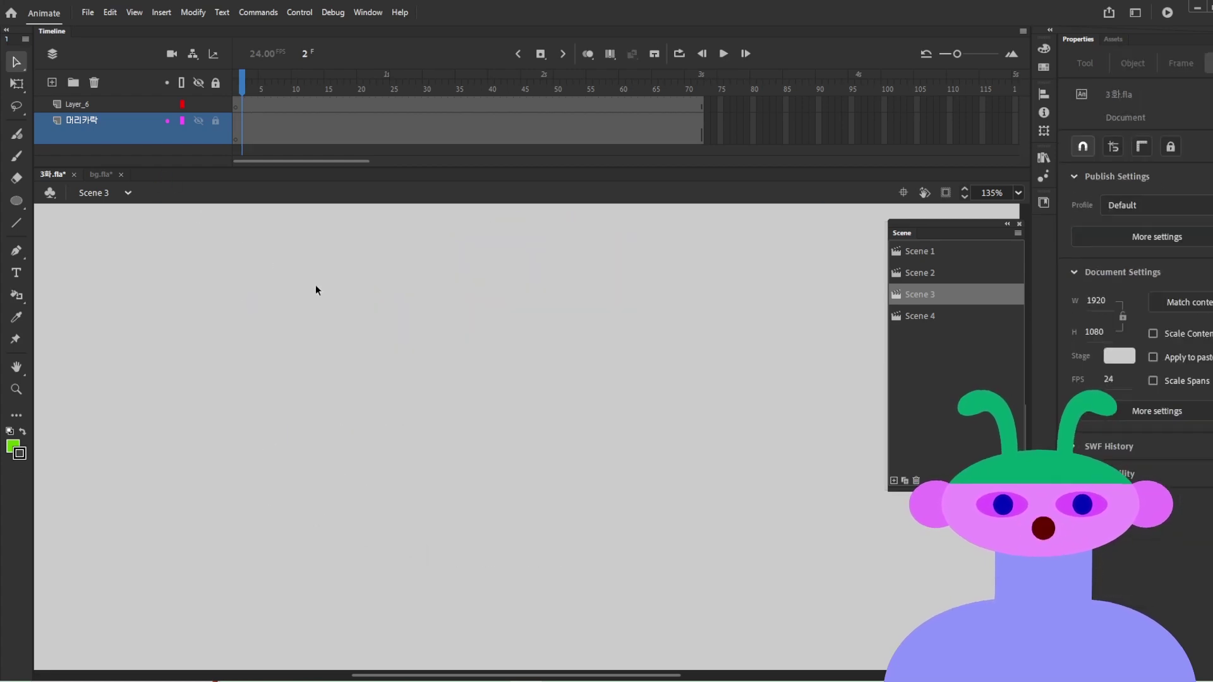
{"action": "key", "text": "y"}
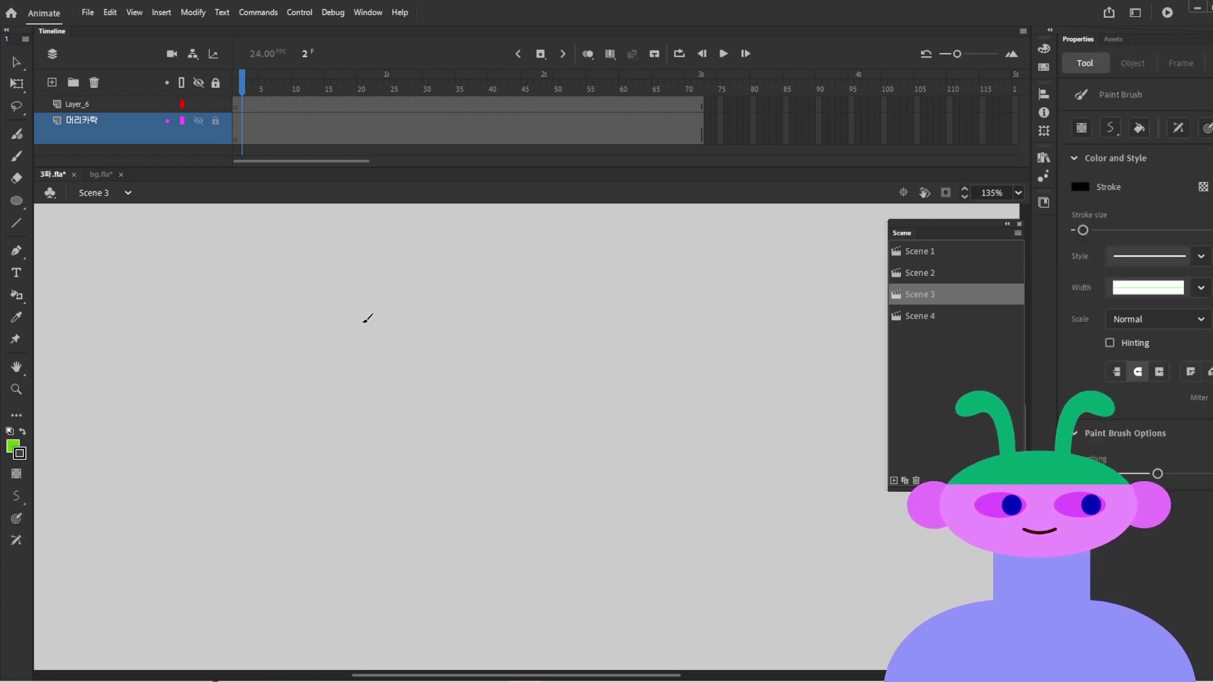
{"action": "left_click_drag", "start_coordinate": [558, 419], "coordinate": [559, 325]}
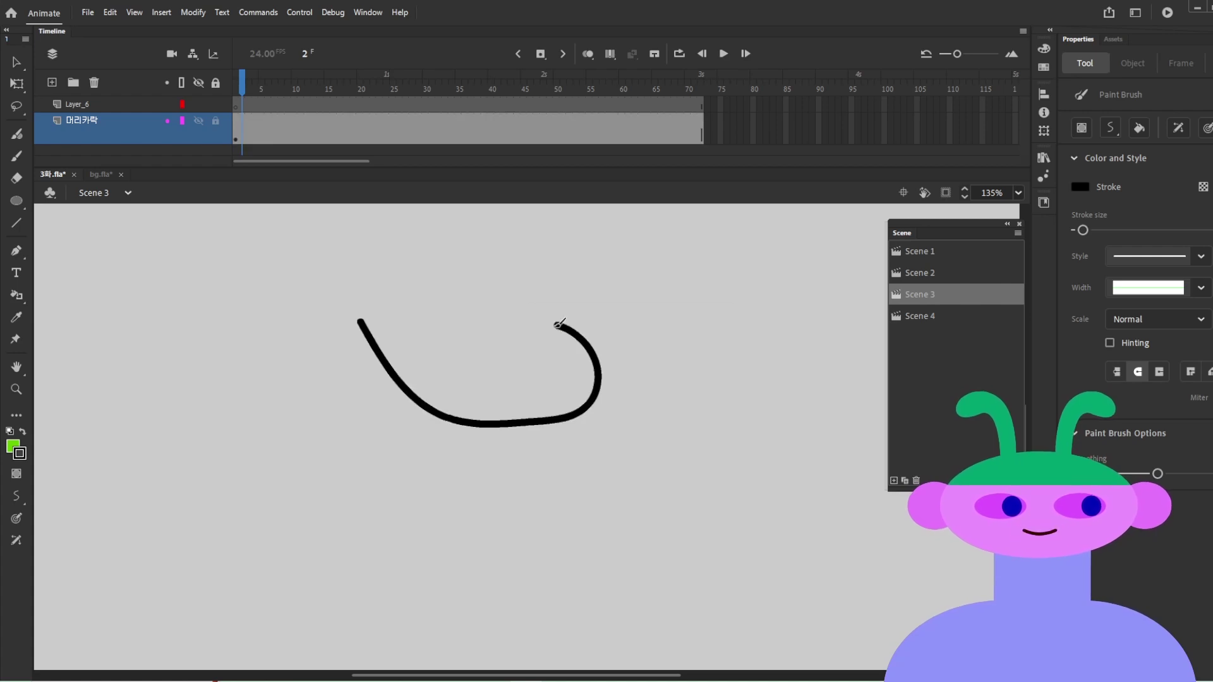
Step: Draw an angular loop below the hook-shaped curve with the Pencil in Straighten mode, and an S-curve beside them in Smooth mode
{"action": "key", "text": "shift+y"}
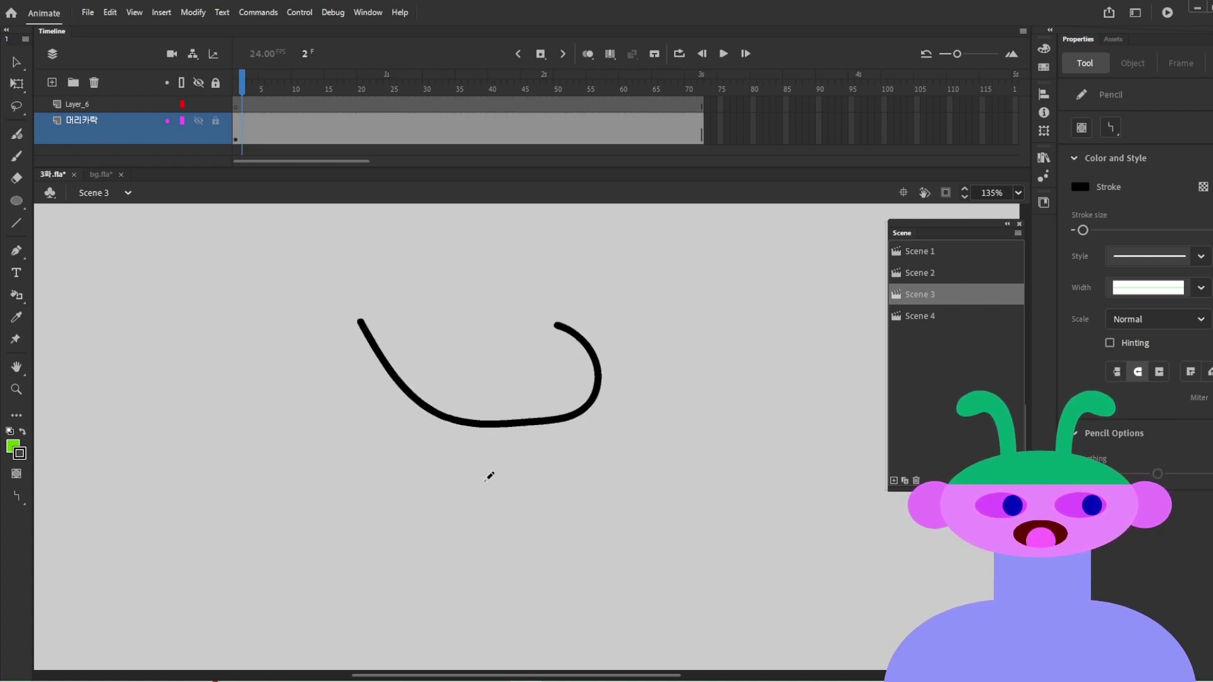
{"action": "mouse_move", "coordinate": [468, 482]}
{"action": "left_mouse_down"}
{"action": "mouse_move", "coordinate": [522, 525]}
{"action": "mouse_move", "coordinate": [577, 527]}
{"action": "mouse_move", "coordinate": [574, 491]}
{"action": "mouse_move", "coordinate": [482, 455]}
{"action": "left_mouse_up"}
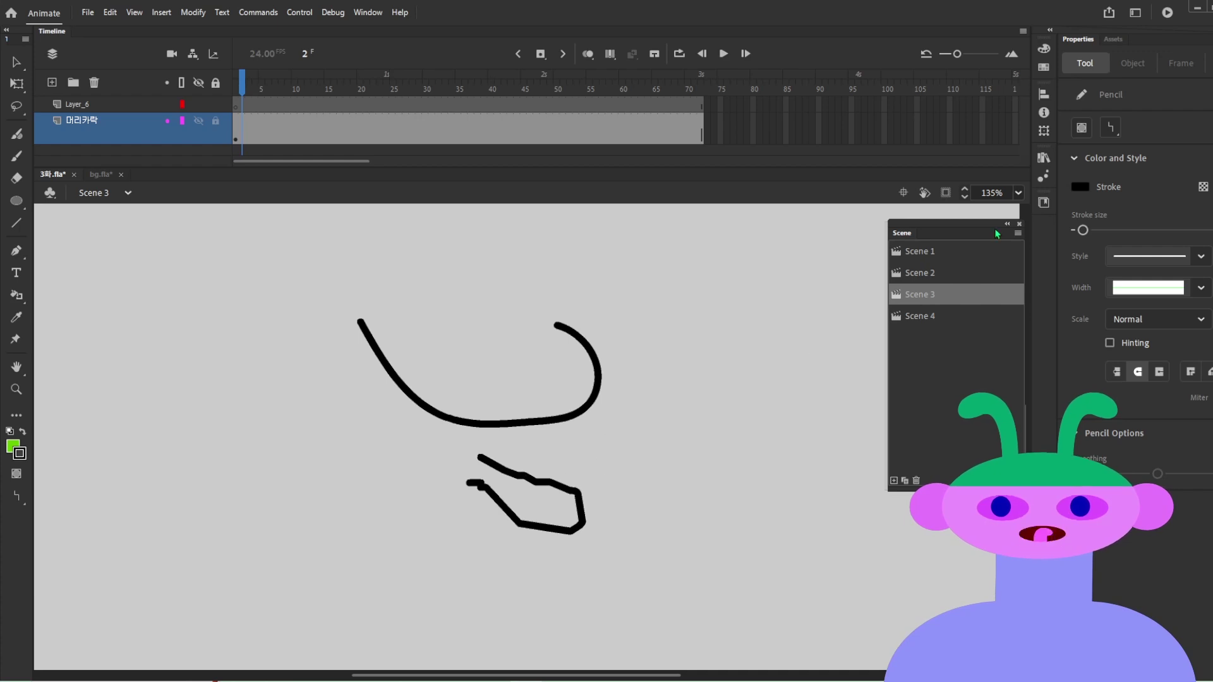
{"action": "left_click", "coordinate": [1106, 129]}
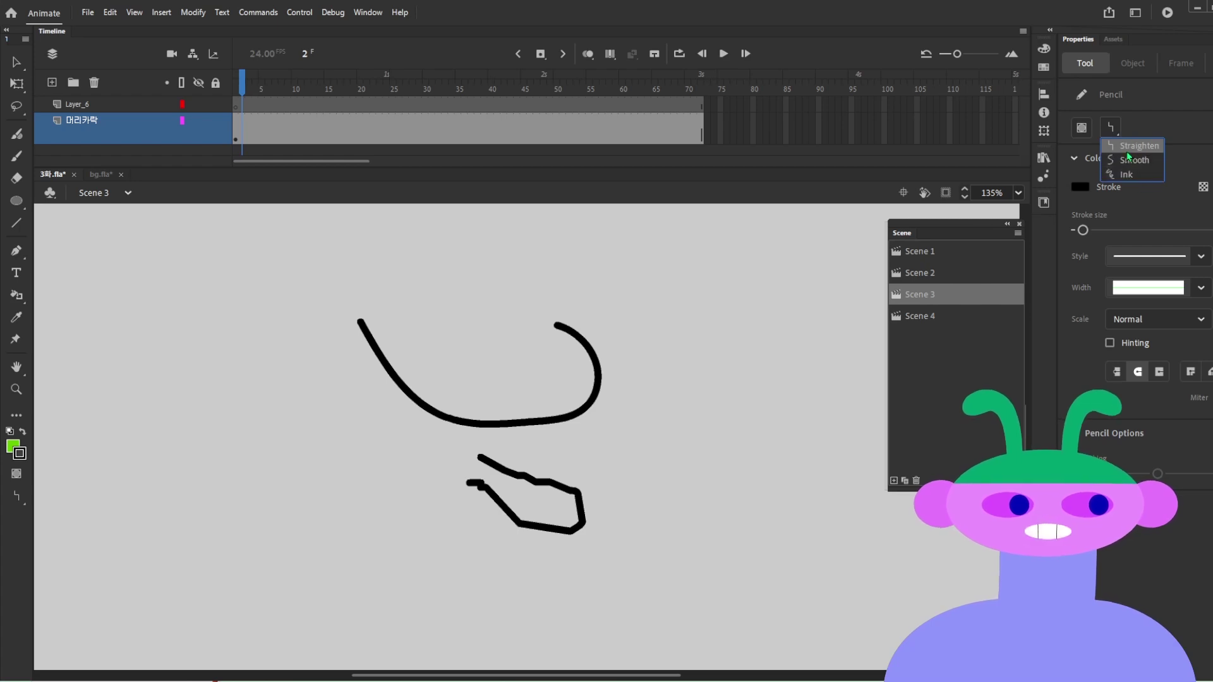
{"action": "left_click", "coordinate": [1110, 127]}
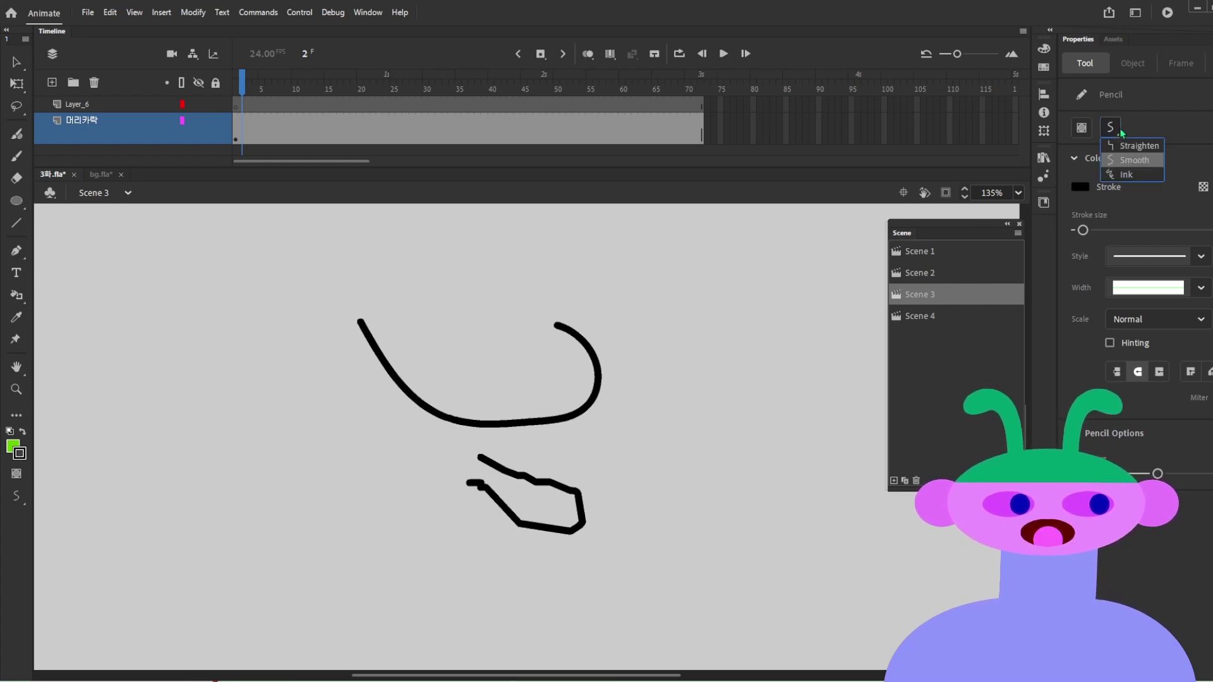
{"action": "left_click", "coordinate": [1126, 174]}
{"action": "left_click", "coordinate": [1111, 127]}
{"action": "left_click", "coordinate": [1134, 160]}
{"action": "left_click_drag", "start_coordinate": [671, 363], "coordinate": [659, 608]}
Step: Set the Pencil mode to Ink and draw long freehand curves across the stage
{"action": "left_click", "coordinate": [1106, 129]}
{"action": "left_click", "coordinate": [1126, 175]}
{"action": "mouse_move", "coordinate": [708, 258]}
{"action": "left_mouse_down"}
{"action": "mouse_move", "coordinate": [792, 393]}
{"action": "mouse_move", "coordinate": [788, 570]}
{"action": "left_mouse_up"}
{"action": "key", "text": "ctrl+z"}
{"action": "mouse_move", "coordinate": [316, 324]}
{"action": "left_mouse_down"}
{"action": "mouse_move", "coordinate": [322, 364]}
{"action": "mouse_move", "coordinate": [584, 517]}
{"action": "mouse_move", "coordinate": [508, 442]}
{"action": "left_mouse_up"}
{"action": "key", "text": "ctrl+z"}
{"action": "mouse_move", "coordinate": [121, 346]}
{"action": "left_mouse_down"}
{"action": "mouse_move", "coordinate": [512, 274]}
{"action": "mouse_move", "coordinate": [793, 367]}
{"action": "mouse_move", "coordinate": [474, 313]}
{"action": "mouse_move", "coordinate": [314, 548]}
{"action": "left_mouse_up"}
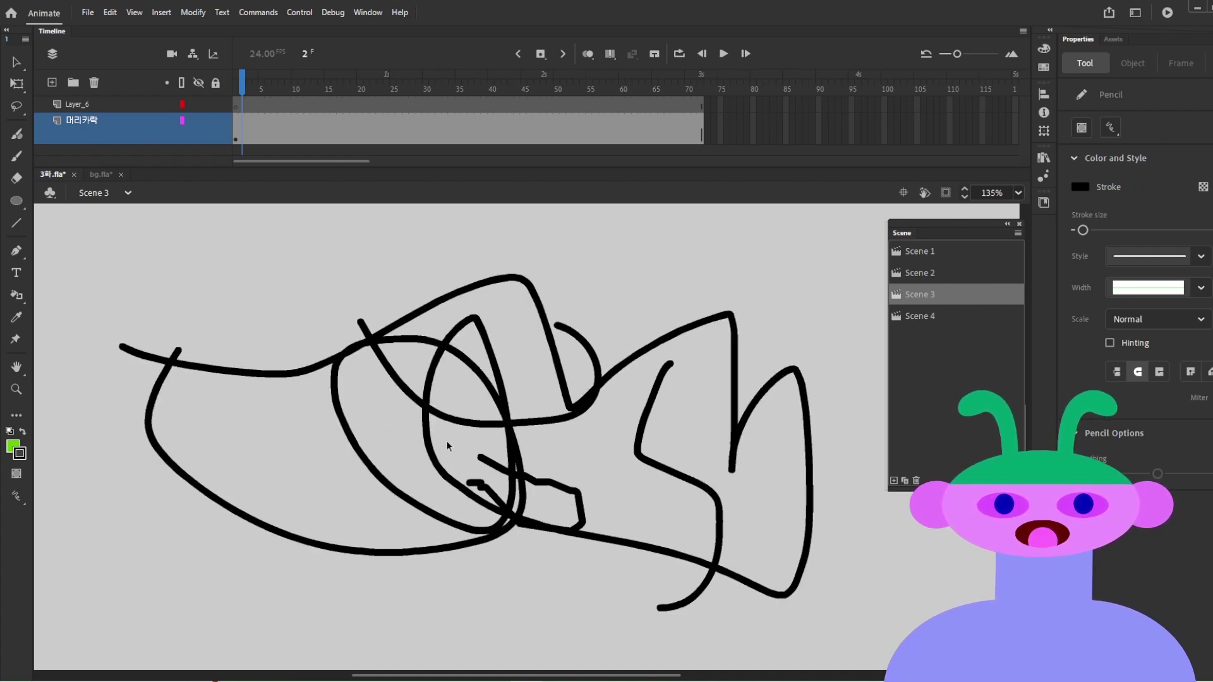
Step: Undo the strokes until the stage is empty
{"action": "key", "text": "ctrl+z"}
{"action": "key", "text": "ctrl+z"}
{"action": "key", "text": "ctrl+z"}
{"action": "key", "text": "ctrl+z"}
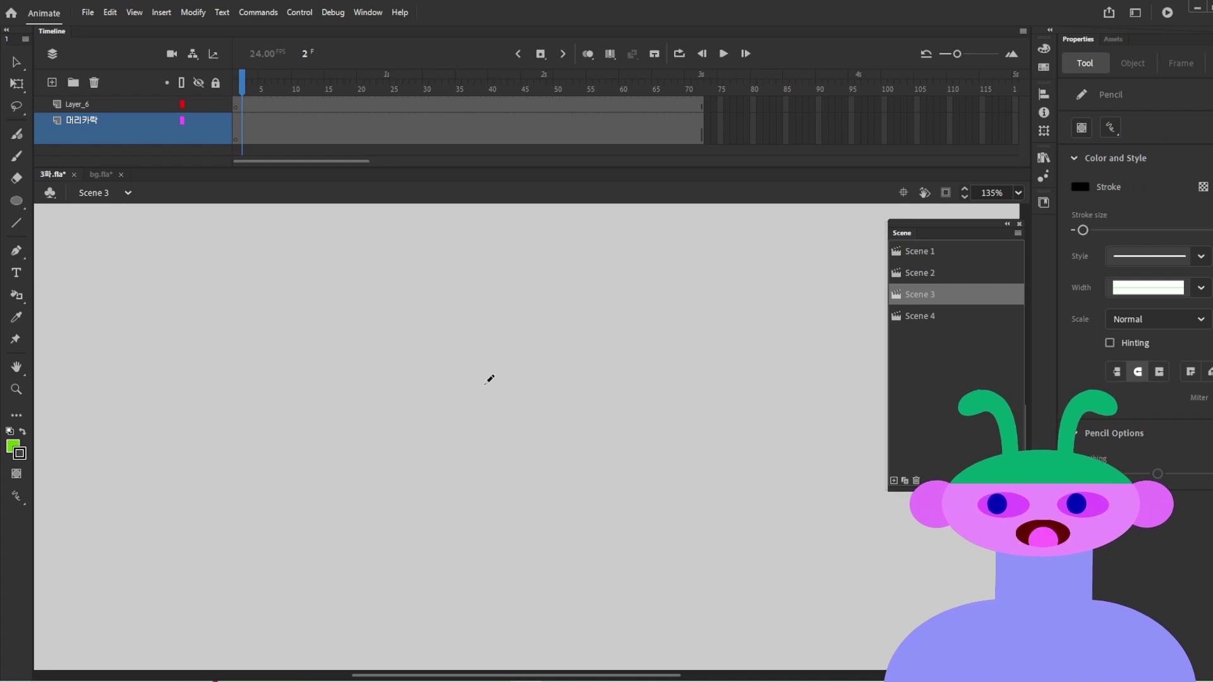
Step: Compare the tool options of the Classic Brush and the Pencil, trying one green brush stroke
{"action": "key", "text": "b"}
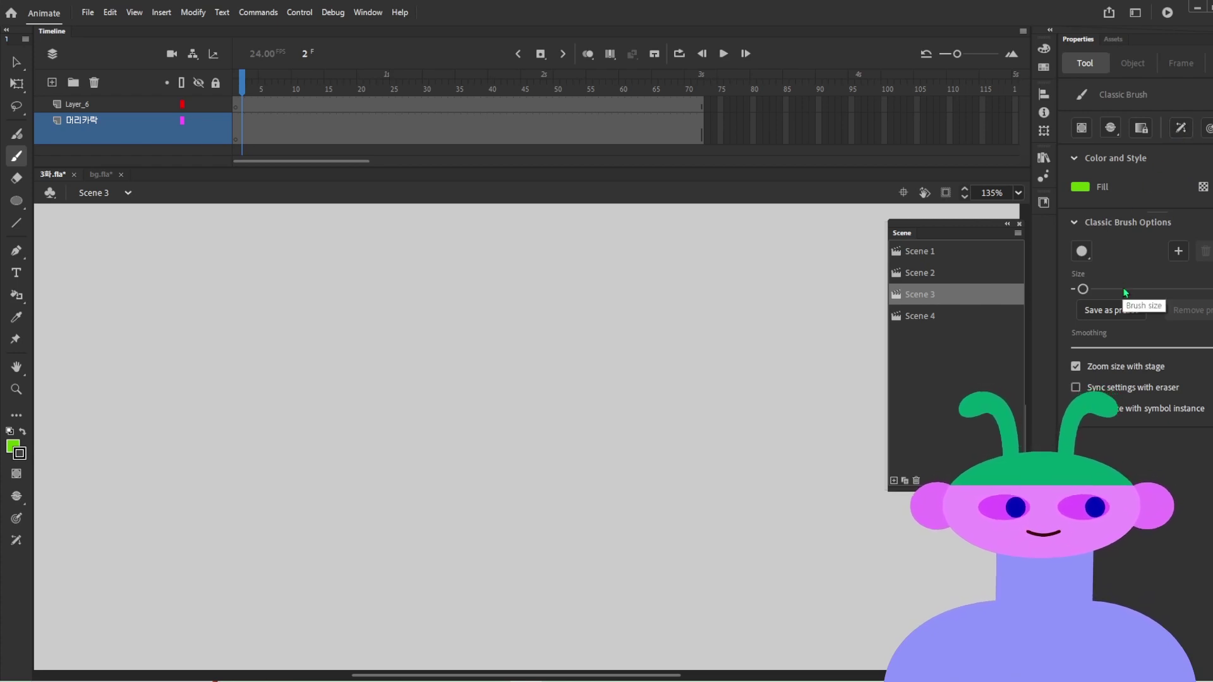
{"action": "key", "text": "shift+y"}
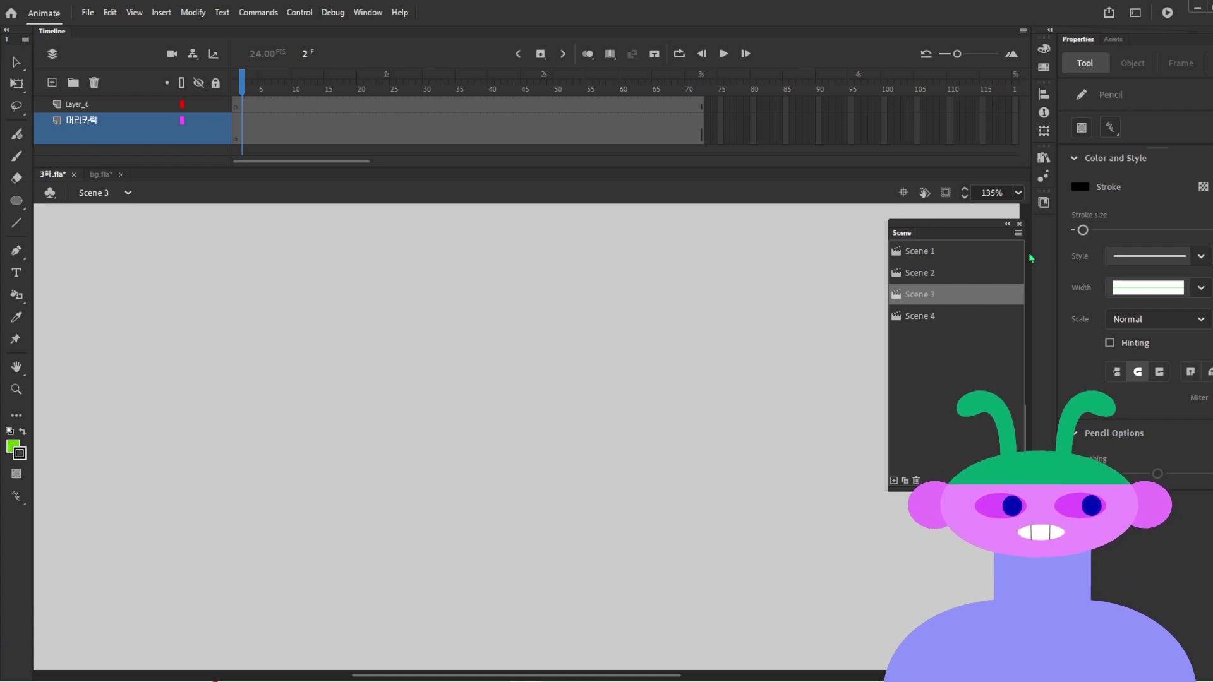
{"action": "key", "text": "b"}
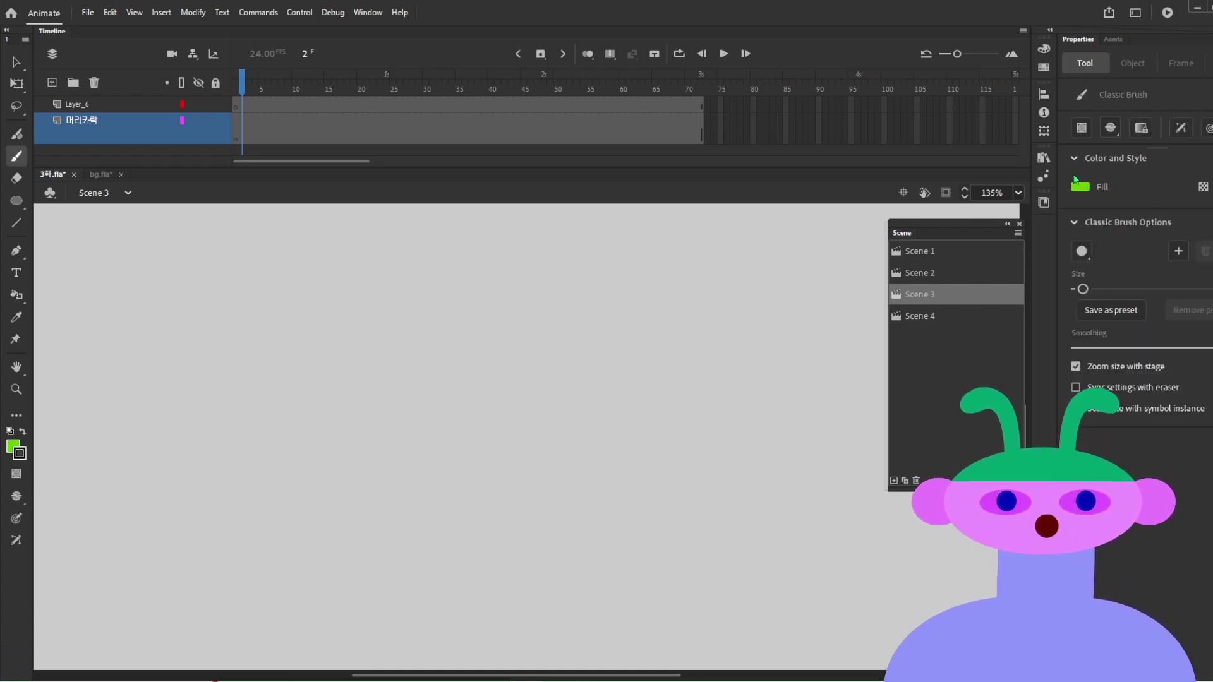
{"action": "mouse_move", "coordinate": [449, 328]}
{"action": "left_mouse_down"}
{"action": "mouse_move", "coordinate": [686, 420]}
{"action": "mouse_move", "coordinate": [670, 452]}
{"action": "left_mouse_up"}
{"action": "key", "text": "ctrl+z"}
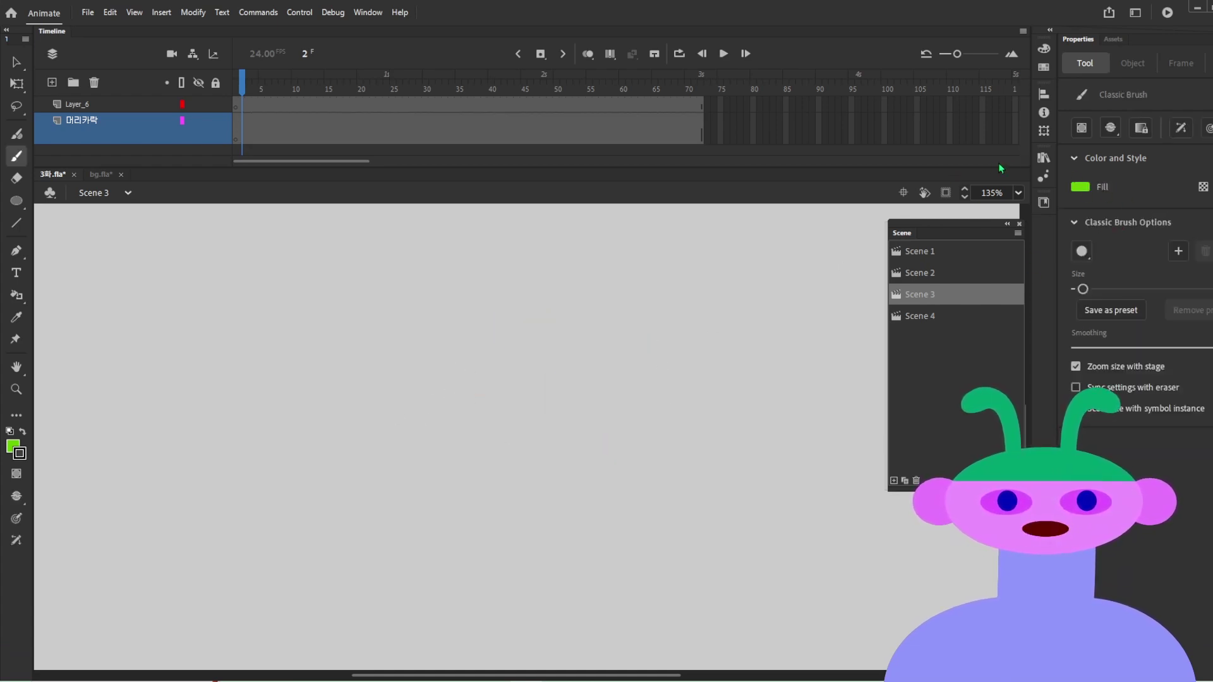
Step: Set the Classic Brush fill colour to golden yellow
{"action": "left_click", "coordinate": [1081, 187]}
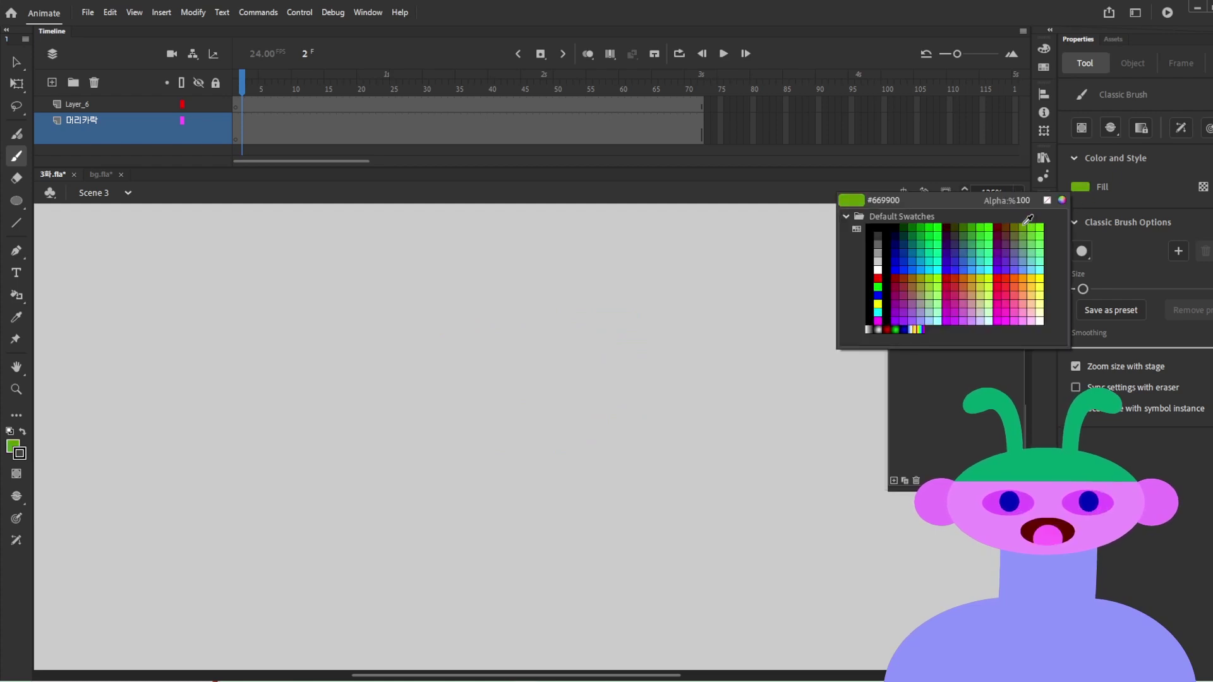
{"action": "left_click", "coordinate": [1022, 228]}
{"action": "left_click", "coordinate": [1084, 186]}
{"action": "left_click", "coordinate": [1039, 285]}
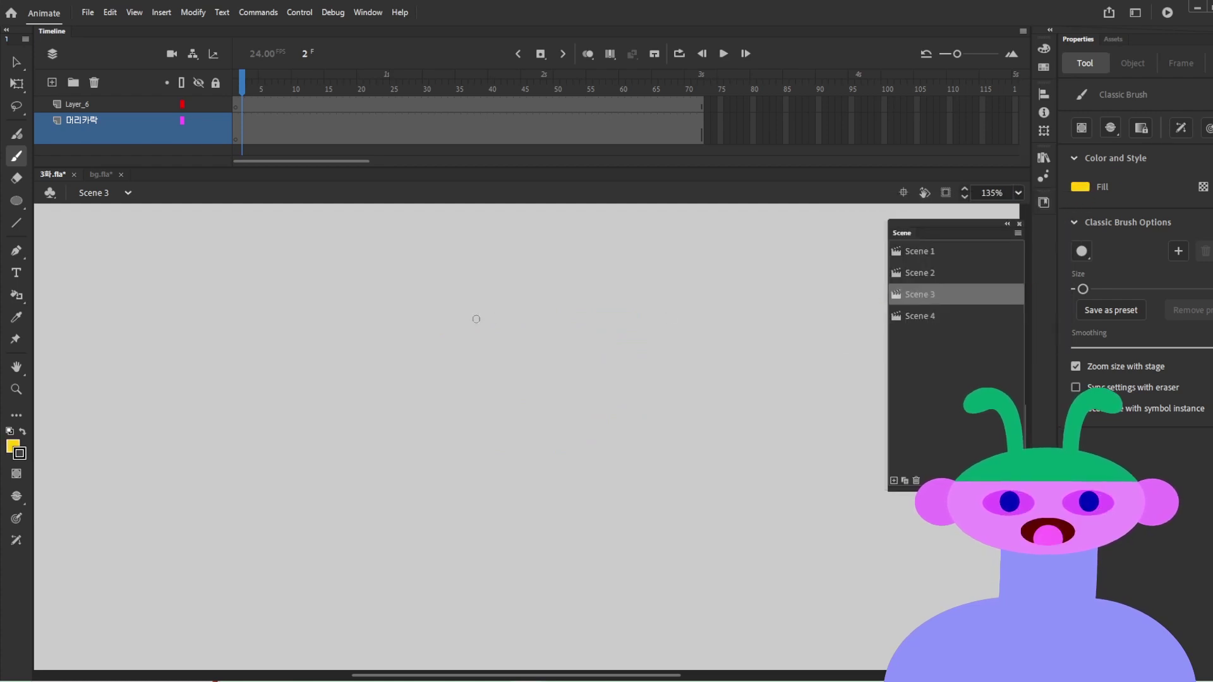
{"action": "key", "text": "ctrl+z"}
Step: Change the Classic Brush type to the square tip and try a short stroke with it
{"action": "left_click", "coordinate": [1082, 251]}
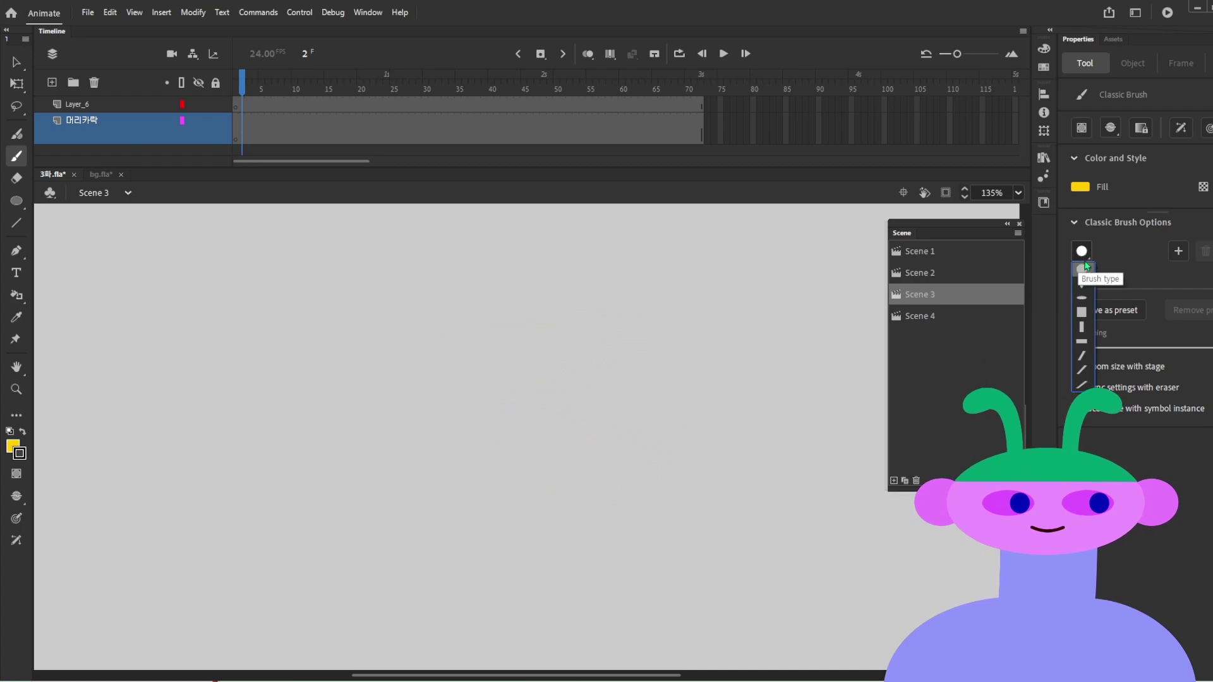
{"action": "left_click", "coordinate": [1078, 275]}
{"action": "left_click", "coordinate": [1082, 251]}
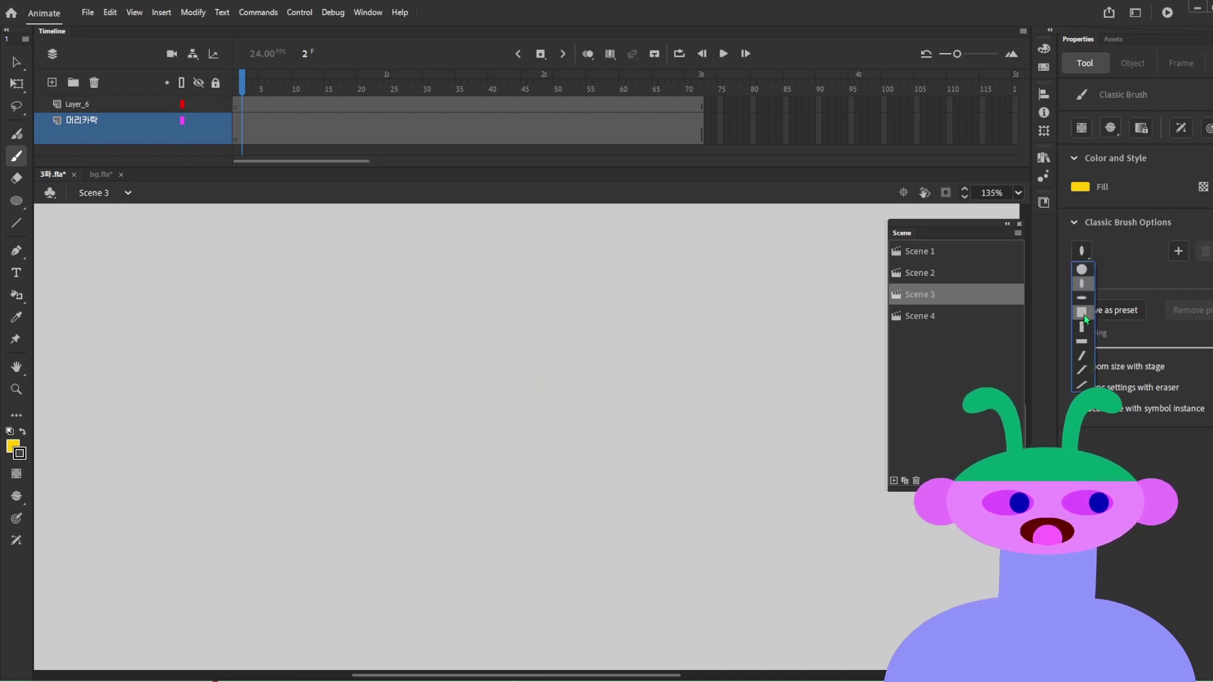
{"action": "left_click", "coordinate": [1083, 283]}
{"action": "mouse_move", "coordinate": [383, 387]}
{"action": "left_mouse_down"}
{"action": "mouse_move", "coordinate": [496, 441]}
{"action": "mouse_move", "coordinate": [503, 433]}
{"action": "left_mouse_up"}
{"action": "key", "text": "ctrl+z"}
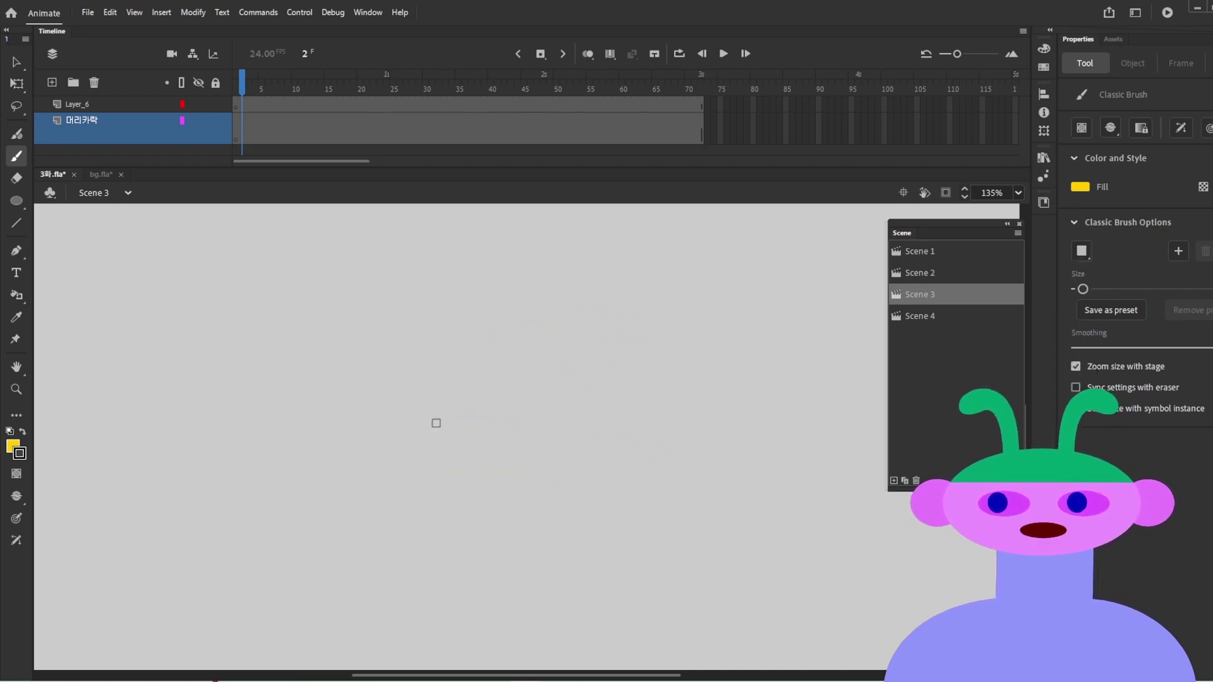
Step: Enlarge the square brush and paint a thick yellow stroke, then add looping strokes with the round brush type
{"action": "key", "text": "bracketright"}
{"action": "key", "text": "bracketright"}
{"action": "key", "text": "bracketright"}
{"action": "mouse_move", "coordinate": [396, 365]}
{"action": "left_mouse_down"}
{"action": "mouse_move", "coordinate": [399, 450]}
{"action": "mouse_move", "coordinate": [529, 414]}
{"action": "mouse_move", "coordinate": [515, 496]}
{"action": "mouse_move", "coordinate": [594, 415]}
{"action": "mouse_move", "coordinate": [619, 442]}
{"action": "left_mouse_up"}
{"action": "left_click", "coordinate": [1081, 251]}
{"action": "left_click", "coordinate": [1082, 276]}
{"action": "left_click_drag", "start_coordinate": [550, 404], "coordinate": [688, 428]}
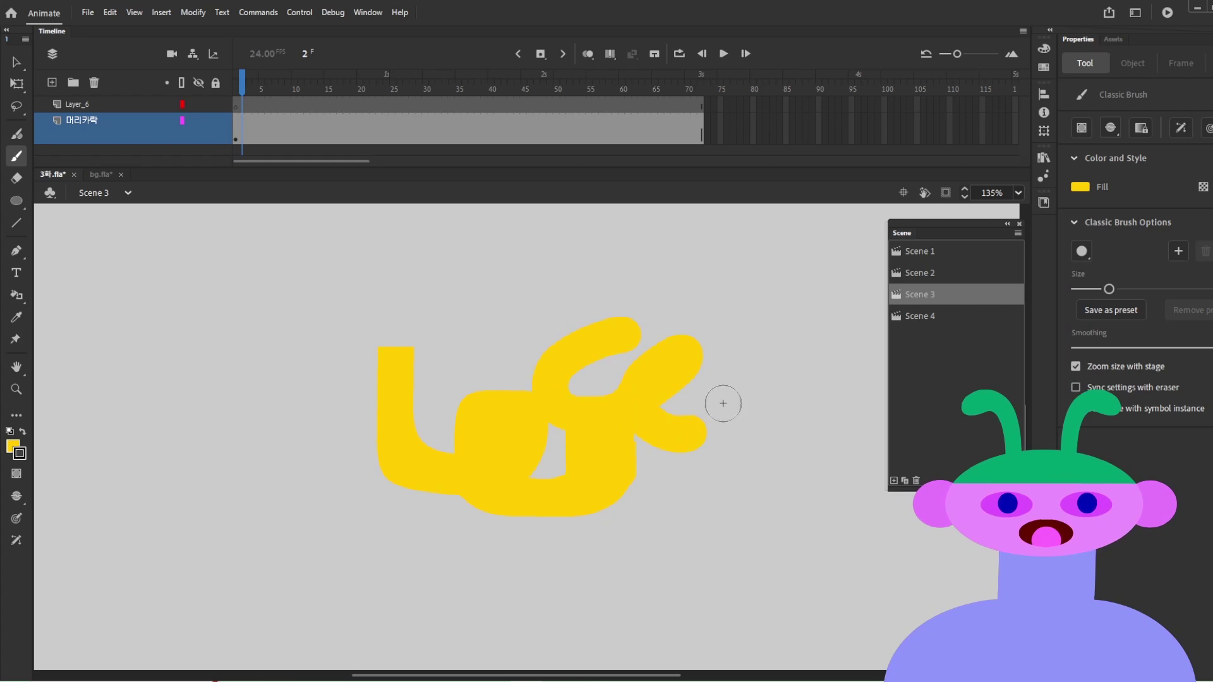
Step: Try the round Classic Brush at several larger and smaller sizes, ending slightly larger than for the last strokes
{"action": "key", "text": "bracketright"}
{"action": "key", "text": "bracketright"}
{"action": "key", "text": "bracketright"}
{"action": "key", "text": "bracketright"}
{"action": "key", "text": "bracketright"}
{"action": "key", "text": "bracketleft"}
{"action": "key", "text": "bracketleft"}
{"action": "key", "text": "bracketleft"}
{"action": "key", "text": "bracketright"}
{"action": "key", "text": "bracketright"}
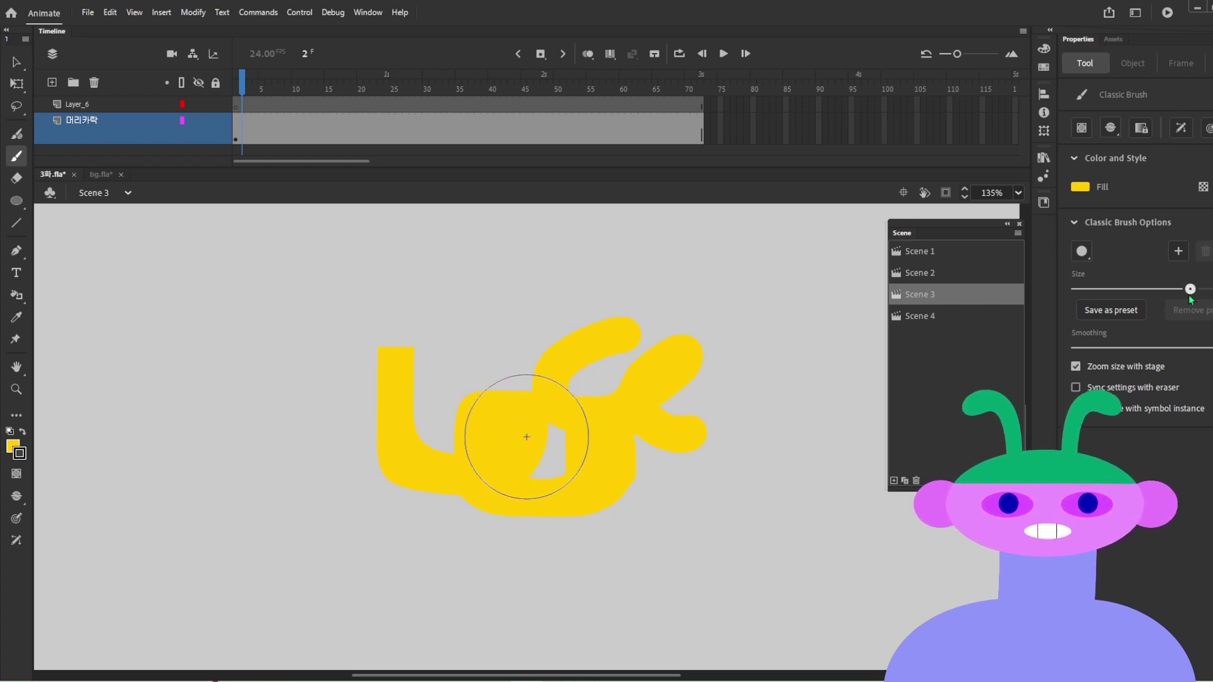
{"action": "key", "text": "bracketleft"}
{"action": "key", "text": "bracketleft"}
{"action": "key", "text": "bracketleft"}
Step: Enlarge the Eraser and wipe away all the yellow brush strokes
{"action": "key", "text": "e"}
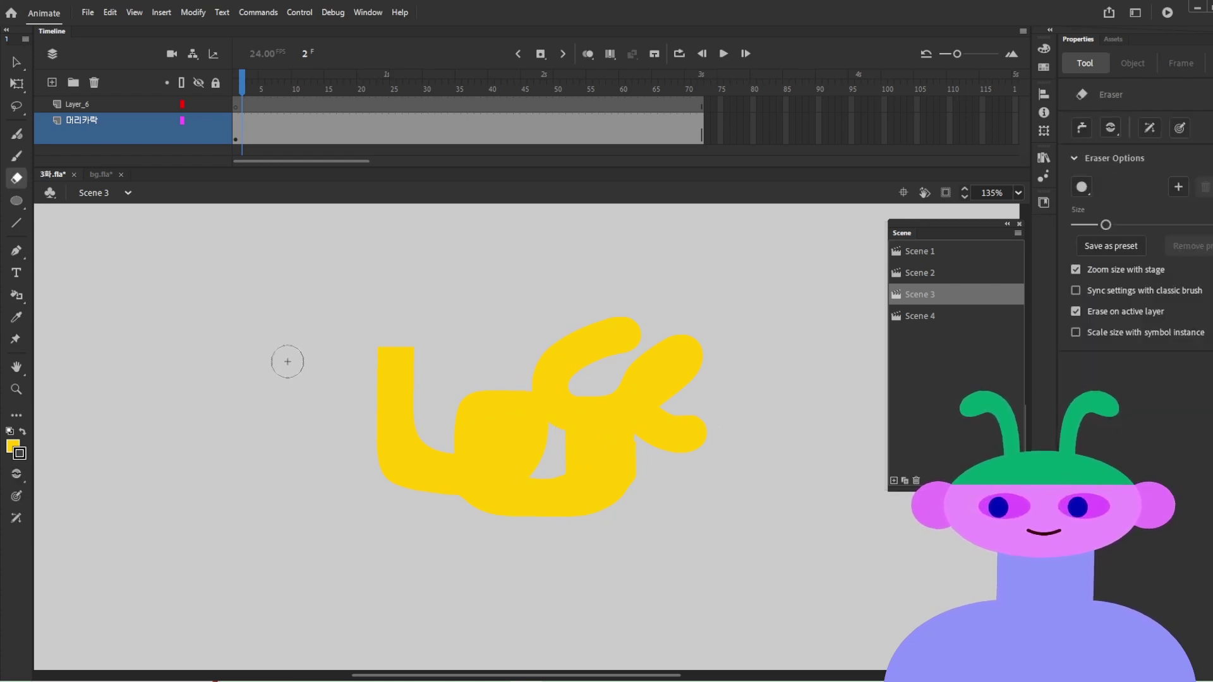
{"action": "key", "text": "bracketright"}
{"action": "key", "text": "bracketright"}
{"action": "key", "text": "bracketright"}
{"action": "mouse_move", "coordinate": [379, 357]}
{"action": "left_mouse_down"}
{"action": "mouse_move", "coordinate": [764, 320]}
{"action": "mouse_move", "coordinate": [726, 414]}
{"action": "mouse_move", "coordinate": [306, 376]}
{"action": "mouse_move", "coordinate": [821, 435]}
{"action": "mouse_move", "coordinate": [330, 506]}
{"action": "mouse_move", "coordinate": [631, 407]}
{"action": "left_mouse_up"}
Step: Reduce the Eraser to a small size
{"action": "key", "text": "bracketleft"}
{"action": "key", "text": "bracketleft"}
{"action": "key", "text": "bracketleft"}
{"action": "key", "text": "bracketleft"}
{"action": "key", "text": "bracketleft"}
{"action": "key", "text": "bracketleft"}
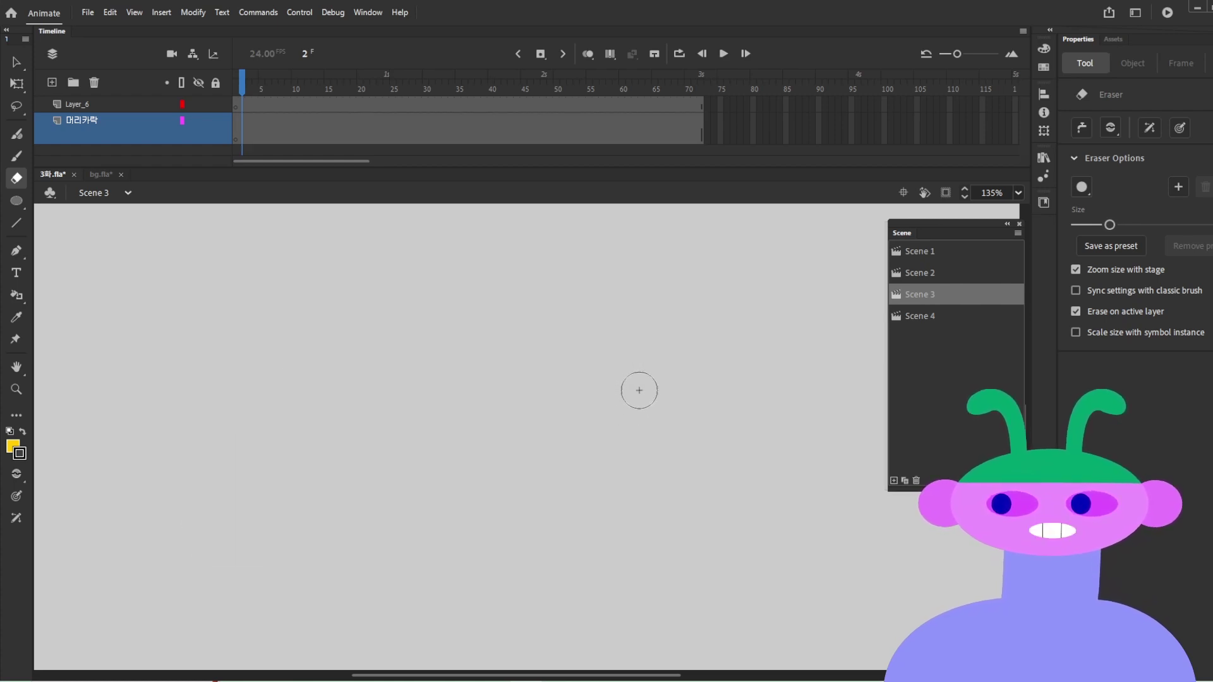
{"action": "key", "text": "bracketright"}
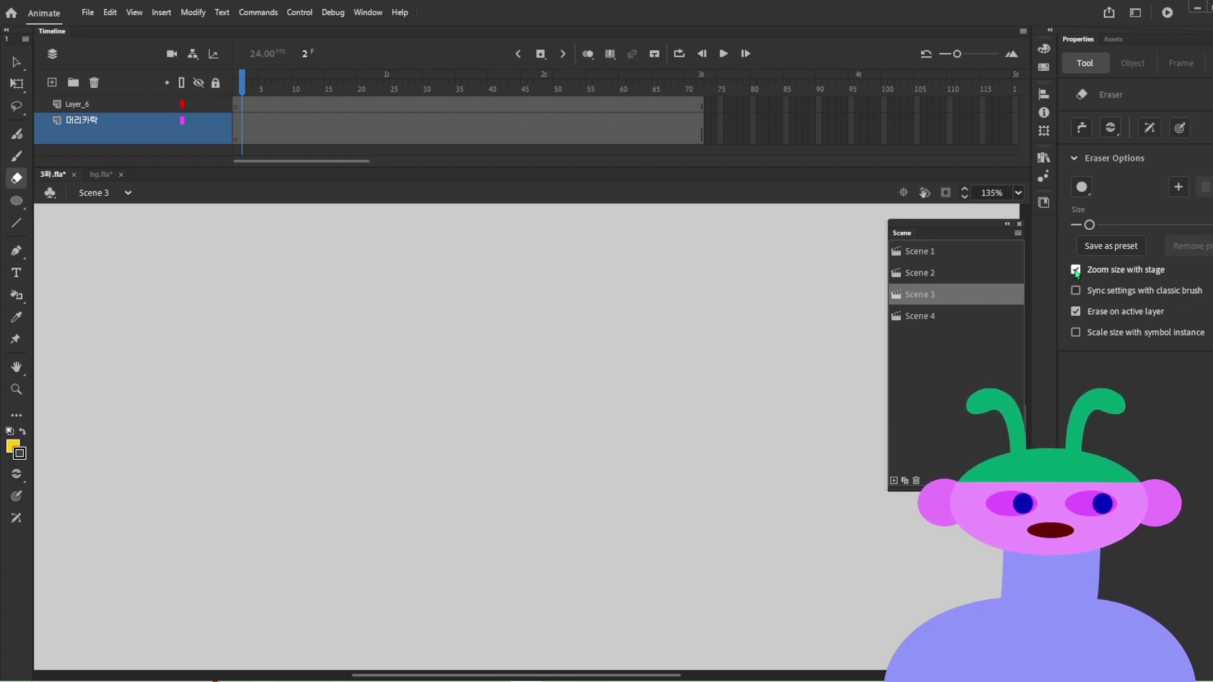
Step: Paint two parallel horizontal yellow strokes with the Classic Brush, each at a different zoom level, and compare their thickness
{"action": "key", "text": "b"}
{"action": "key", "text": "ctrl+2"}
{"action": "left_click_drag", "start_coordinate": [444, 426], "coordinate": [711, 424]}
{"action": "key", "text": "z"}
{"action": "left_click", "coordinate": [518, 449]}
{"action": "left_click", "coordinate": [540, 443]}
{"action": "key", "text": "b"}
{"action": "left_click_drag", "start_coordinate": [114, 493], "coordinate": [884, 493]}
{"action": "key", "text": "z"}
{"action": "left_click", "coordinate": [408, 474], "text": "alt"}
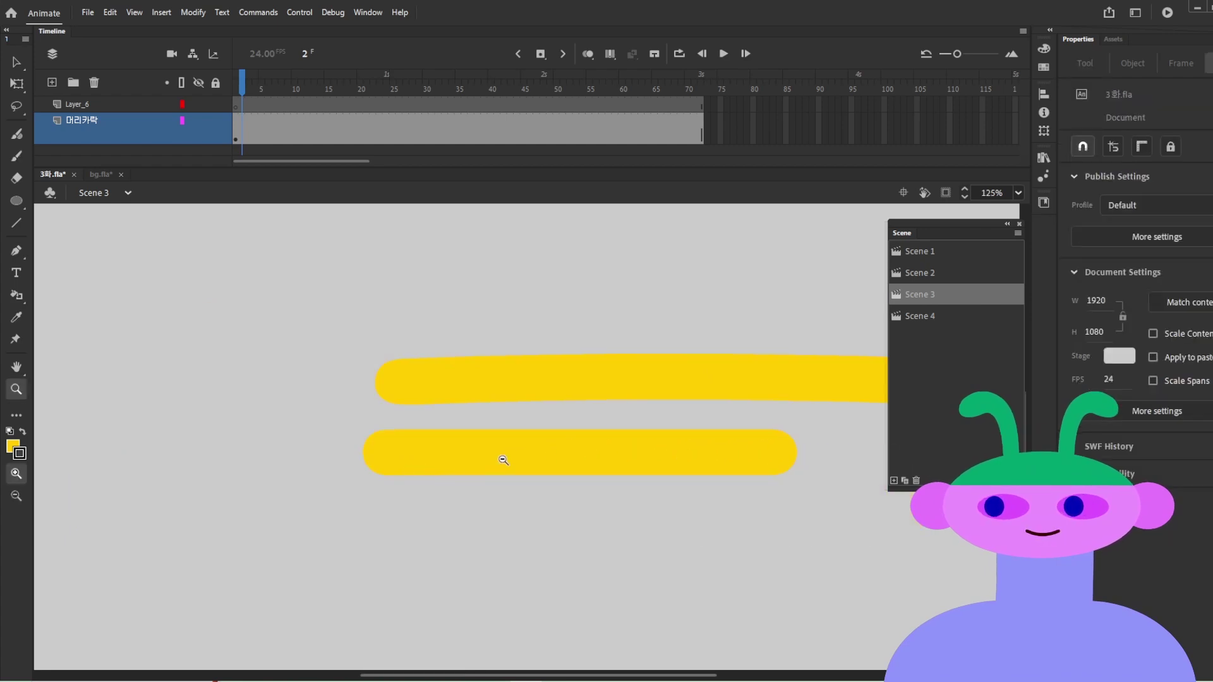
{"action": "left_click", "coordinate": [503, 460], "text": "alt"}
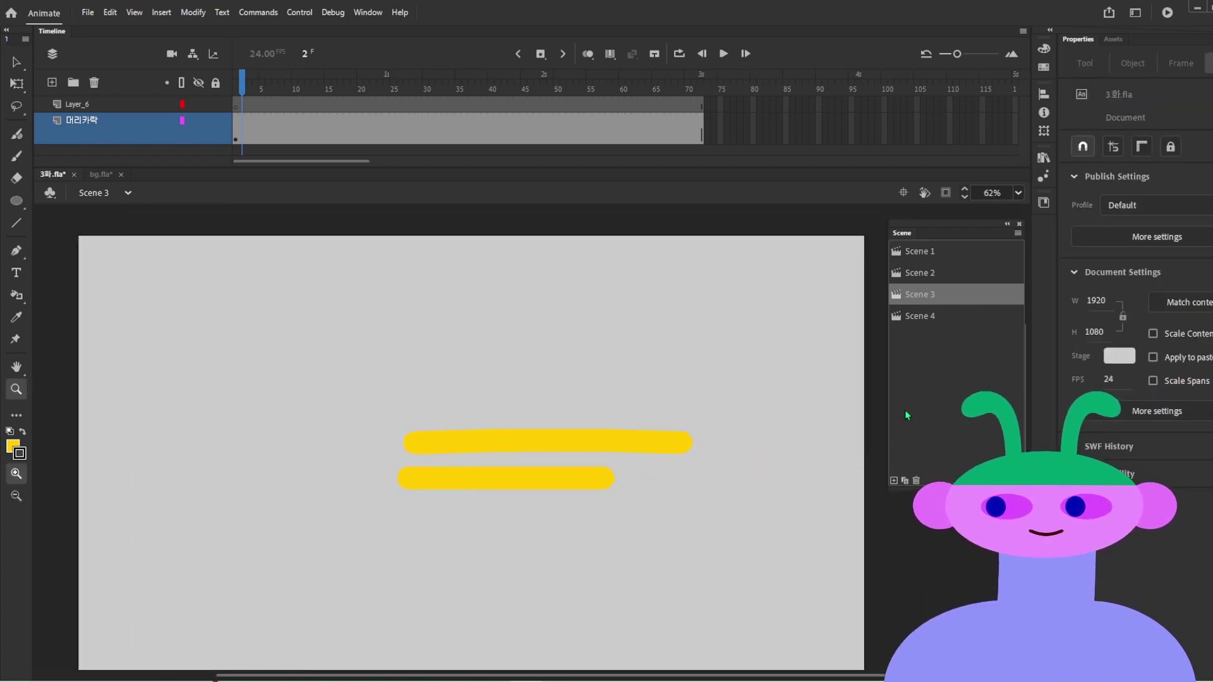
Step: Paint a long stroke above the others with Zoom size with stage enabled, then disable it and paint another below them
{"action": "key", "text": "b"}
{"action": "left_click", "coordinate": [1075, 367]}
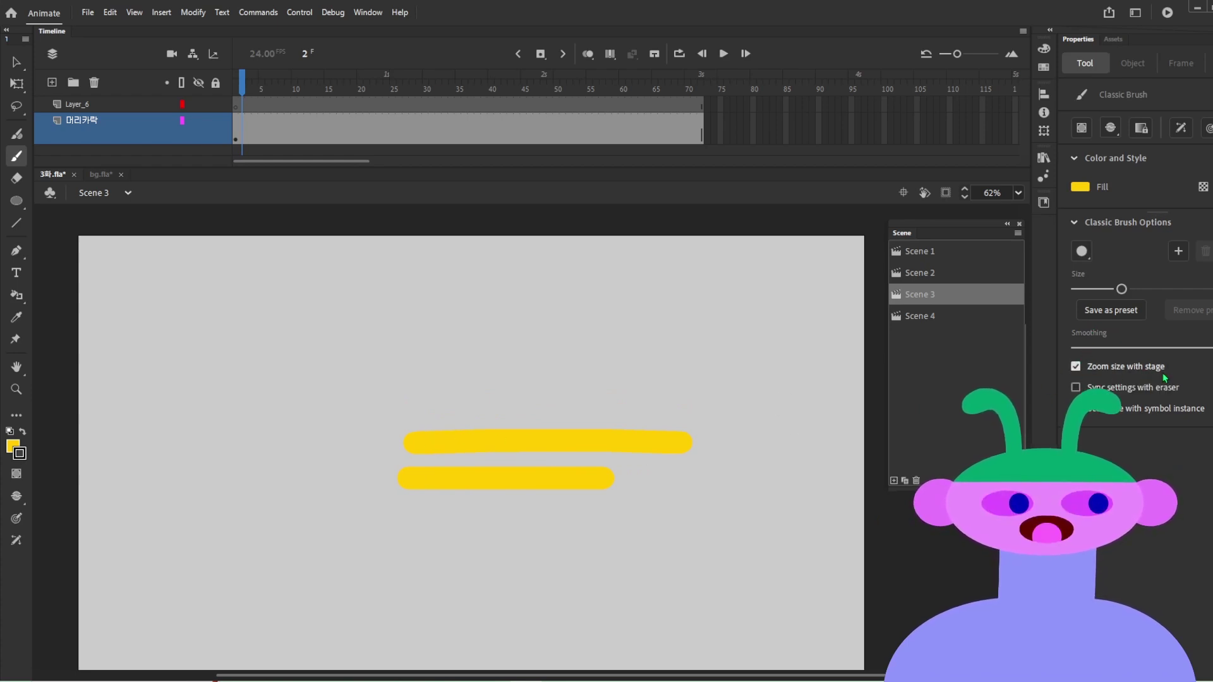
{"action": "left_click_drag", "start_coordinate": [399, 405], "coordinate": [725, 406]}
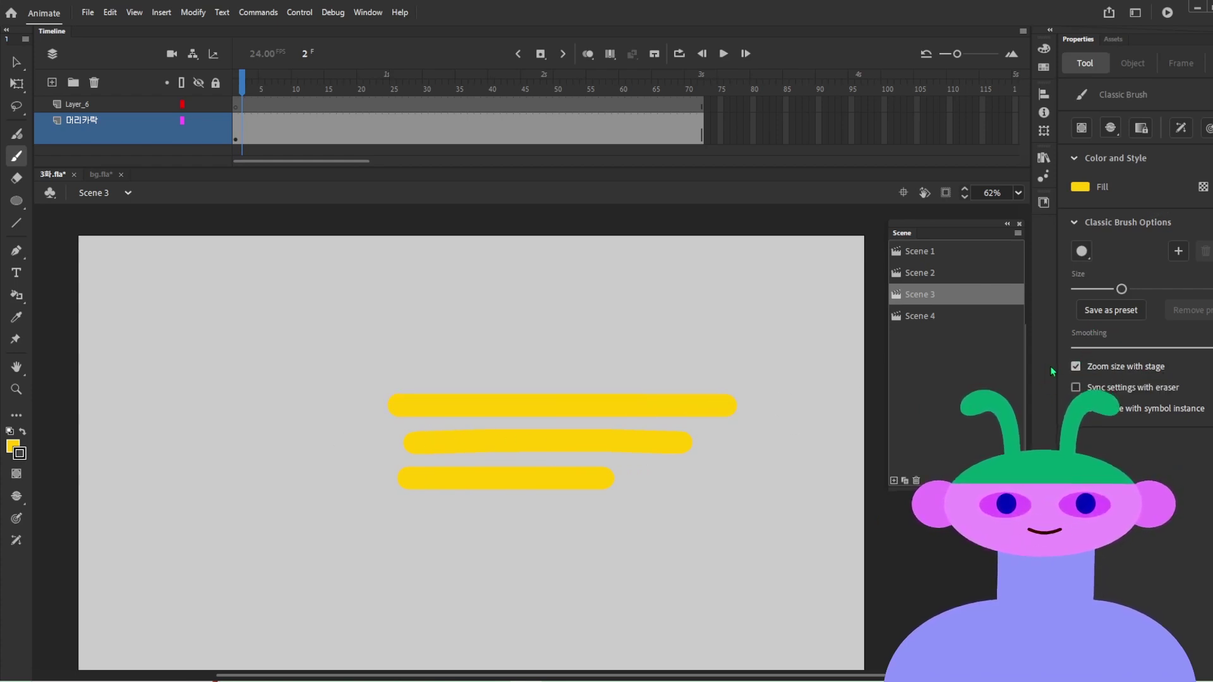
{"action": "left_click", "coordinate": [1075, 368]}
{"action": "left_click_drag", "start_coordinate": [302, 521], "coordinate": [719, 520]}
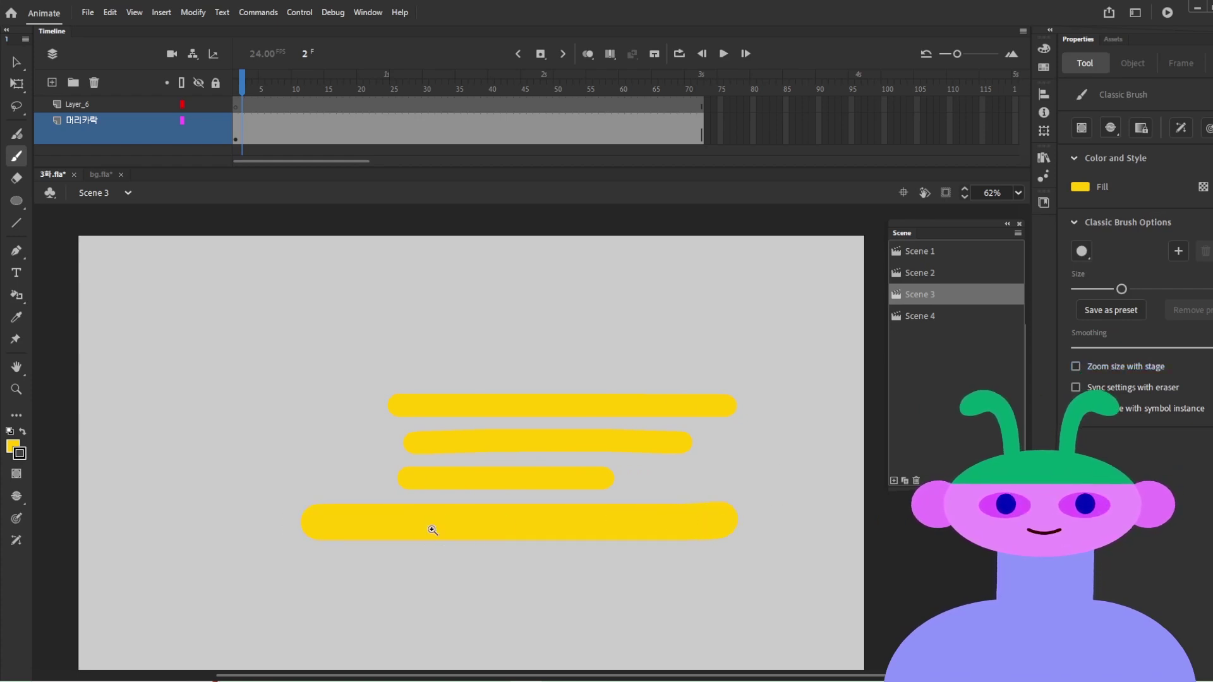
Step: Paint five horizontal strokes below the thick one at a closer zoom, with Zoom size with stage disabled
{"action": "left_click", "coordinate": [433, 530]}
{"action": "left_click", "coordinate": [509, 528]}
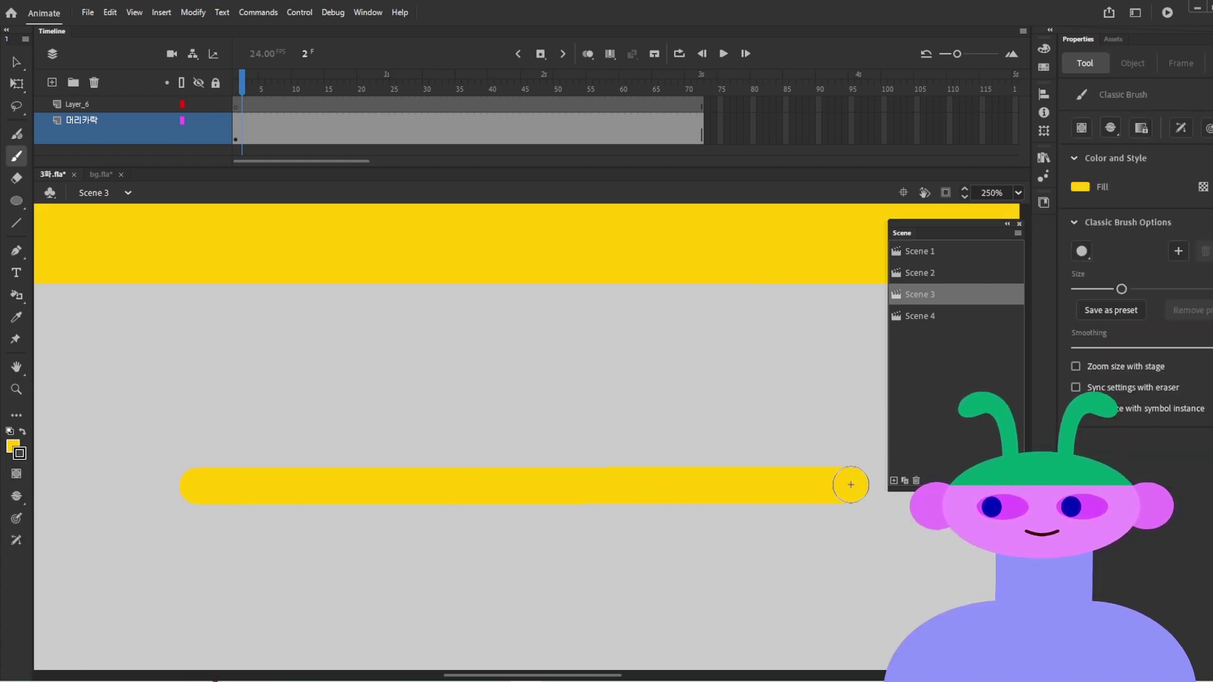
{"action": "left_click_drag", "start_coordinate": [232, 425], "coordinate": [726, 424]}
{"action": "left_click_drag", "start_coordinate": [254, 382], "coordinate": [869, 381]}
{"action": "left_click_drag", "start_coordinate": [333, 326], "coordinate": [1068, 319]}
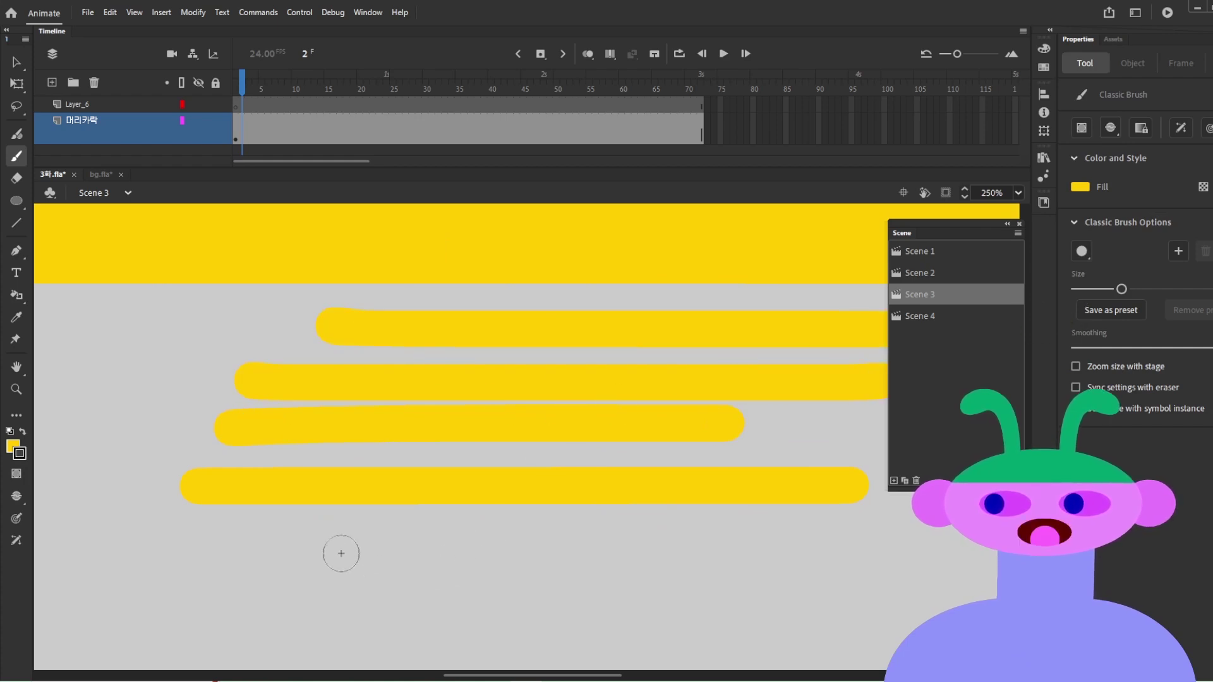
{"action": "left_click_drag", "start_coordinate": [339, 553], "coordinate": [976, 546]}
Step: Paint one more long horizontal stroke above the others at the zoomed-out view and clear all artwork from the stage
{"action": "left_click", "coordinate": [416, 507], "text": "ctrl+alt"}
{"action": "left_click", "coordinate": [564, 473], "text": "ctrl+alt"}
{"action": "left_click_drag", "start_coordinate": [585, 443], "coordinate": [514, 565]}
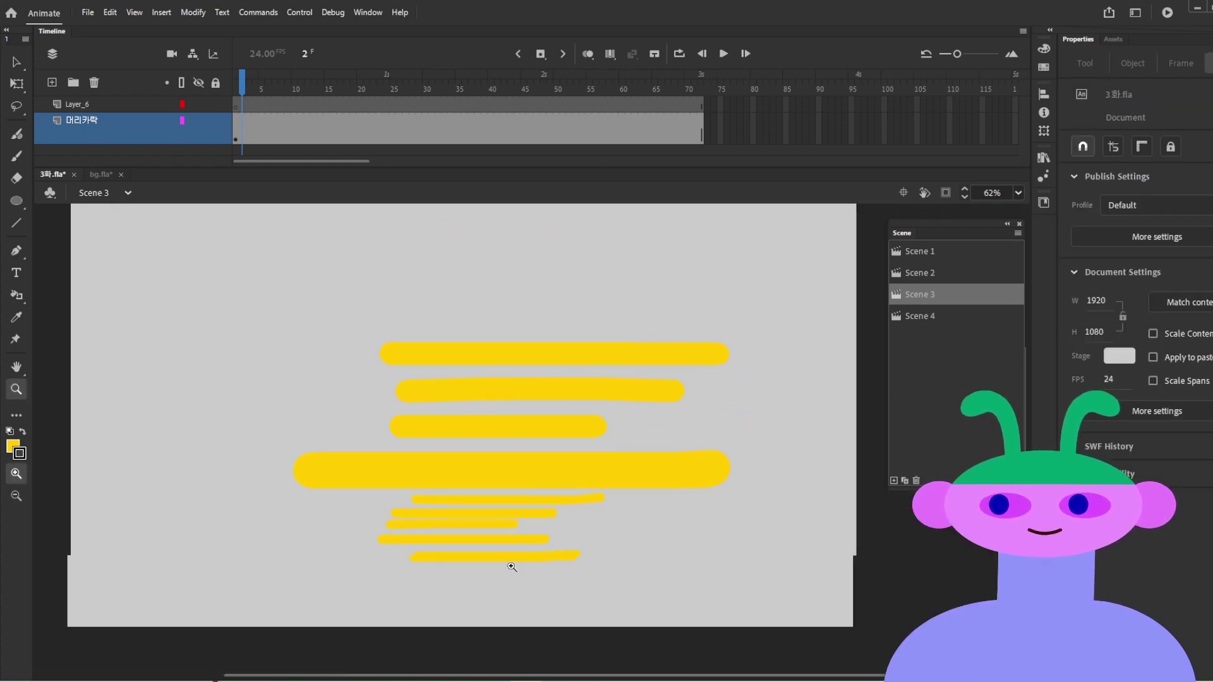
{"action": "key", "text": "b"}
{"action": "left_click_drag", "start_coordinate": [377, 316], "coordinate": [822, 318]}
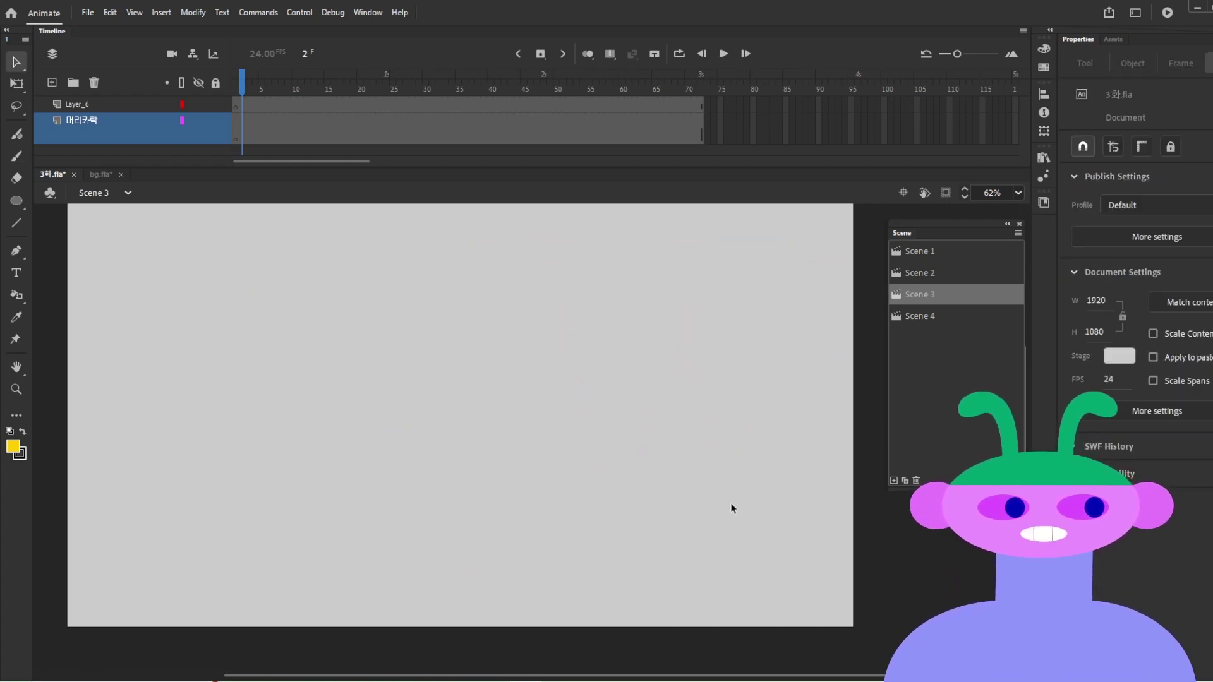
Step: Paint a thick horizontal yellow stroke with the Classic Brush and erase a narrow slit along its middle
{"action": "key", "text": "e"}
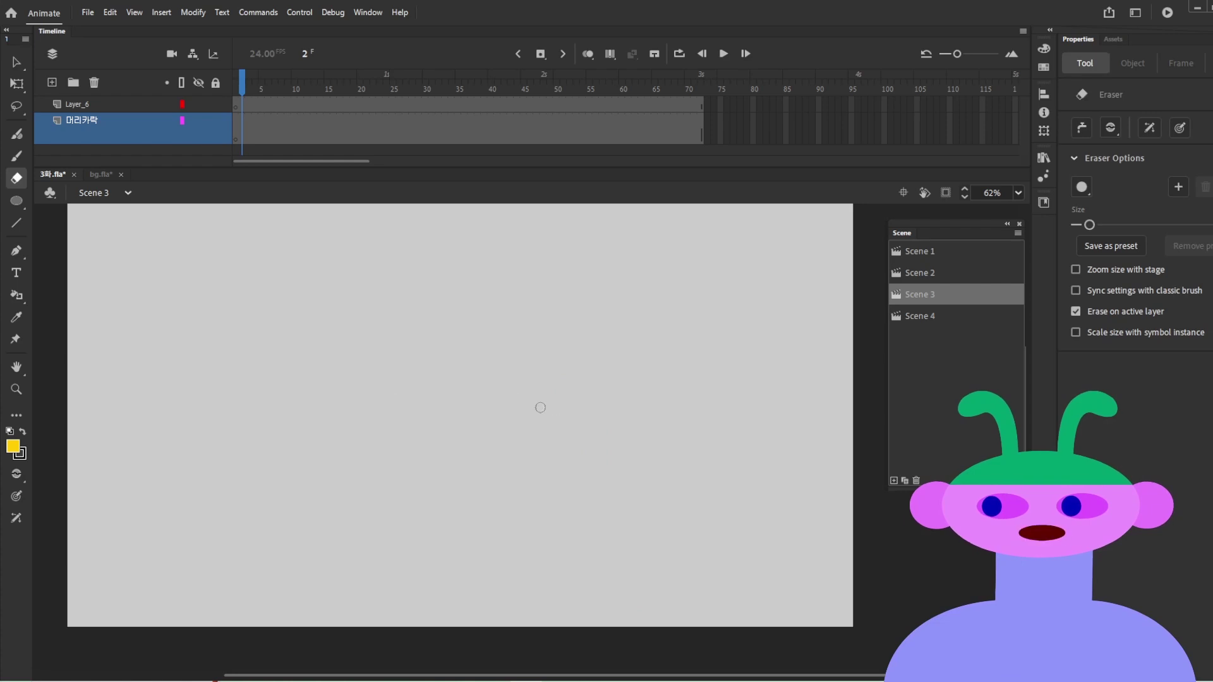
{"action": "key", "text": "b"}
{"action": "left_click_drag", "start_coordinate": [309, 388], "coordinate": [692, 398]}
{"action": "key", "text": "e"}
{"action": "left_click_drag", "start_coordinate": [431, 394], "coordinate": [601, 394]}
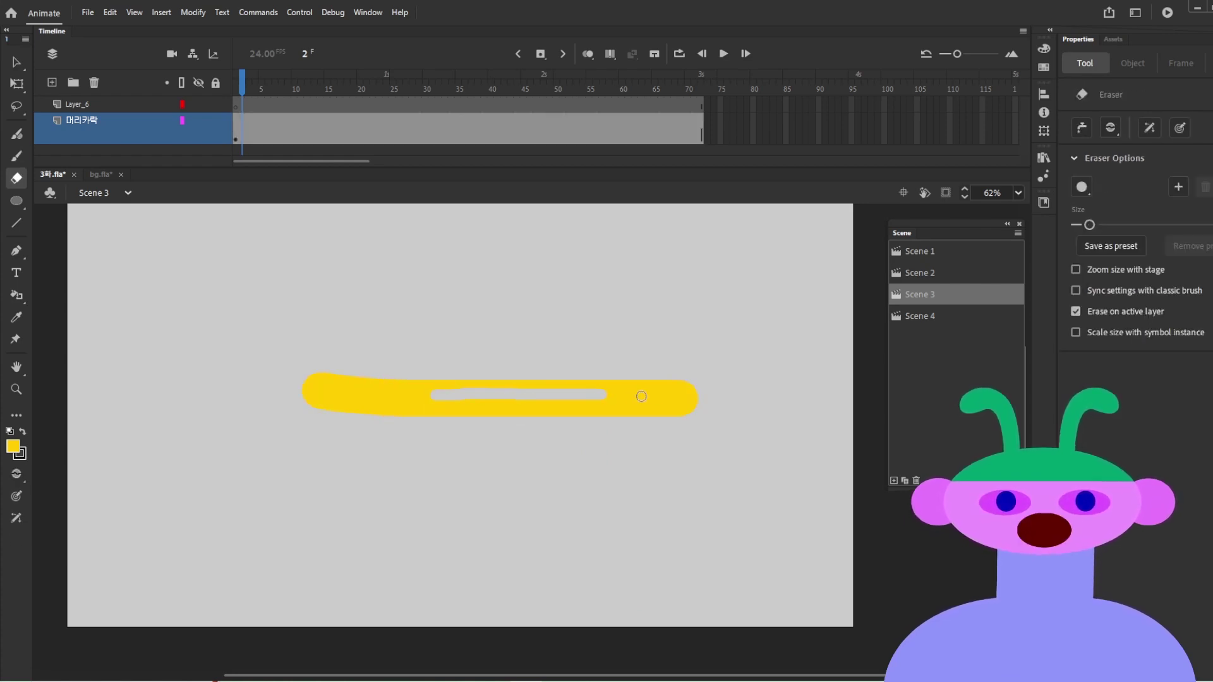
Step: Clear the stage, switch to the Fluid Brush and try a freehand stroke
{"action": "left_click", "coordinate": [17, 156]}
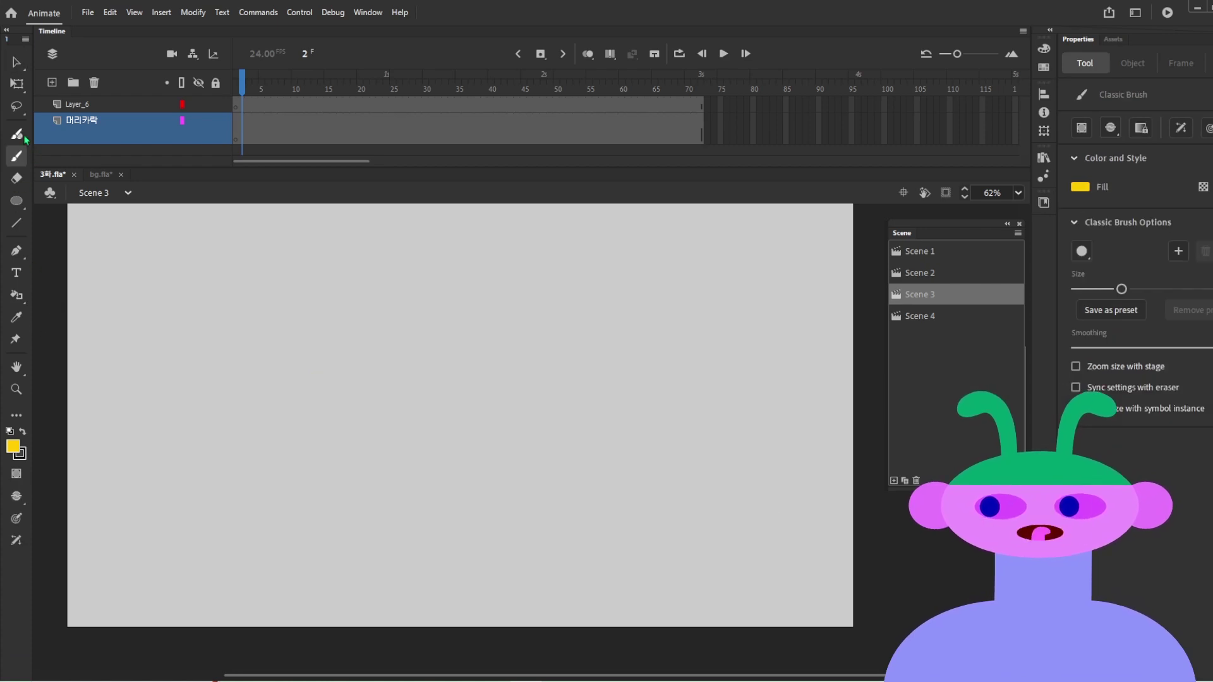
{"action": "left_click", "coordinate": [18, 134]}
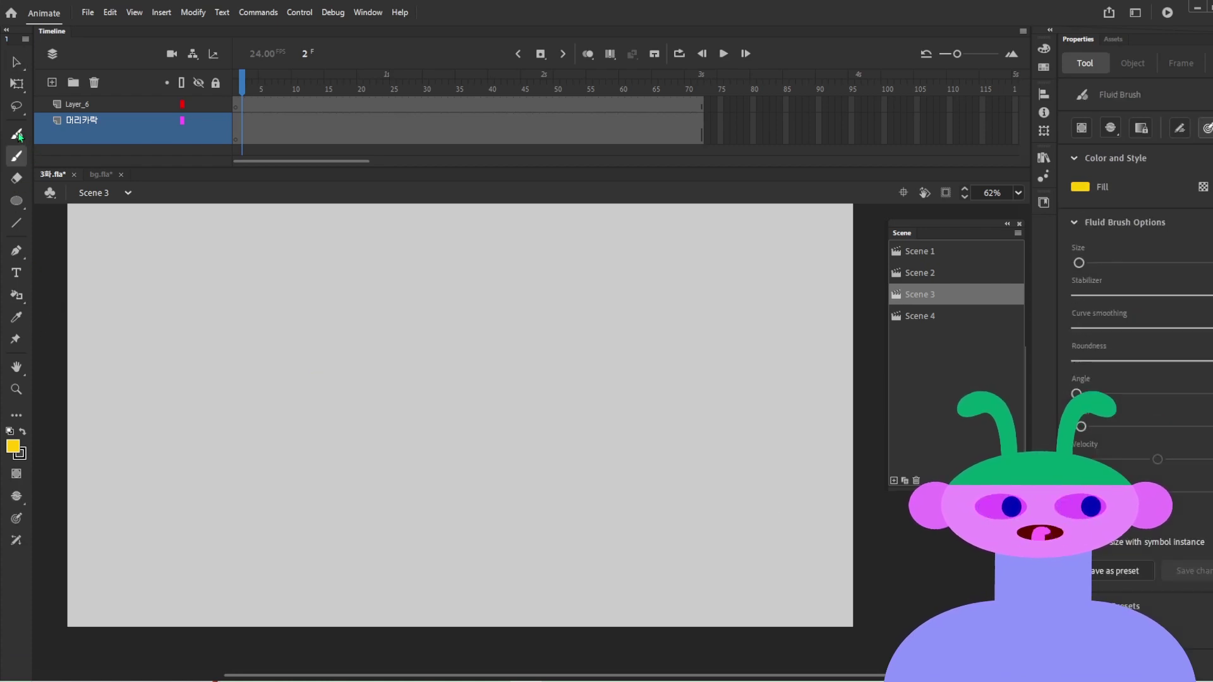
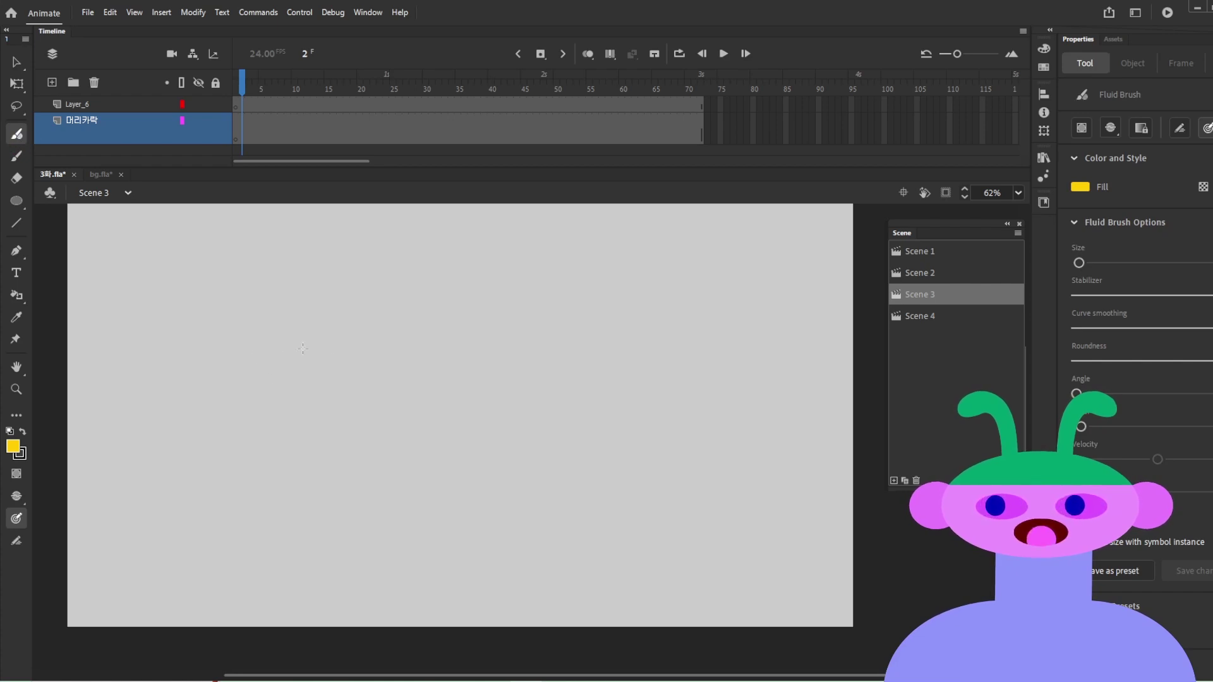
{"action": "mouse_move", "coordinate": [334, 428]}
{"action": "left_mouse_down"}
{"action": "mouse_move", "coordinate": [544, 422]}
{"action": "mouse_move", "coordinate": [555, 458]}
{"action": "left_mouse_up"}
{"action": "key", "text": "ctrl+z"}
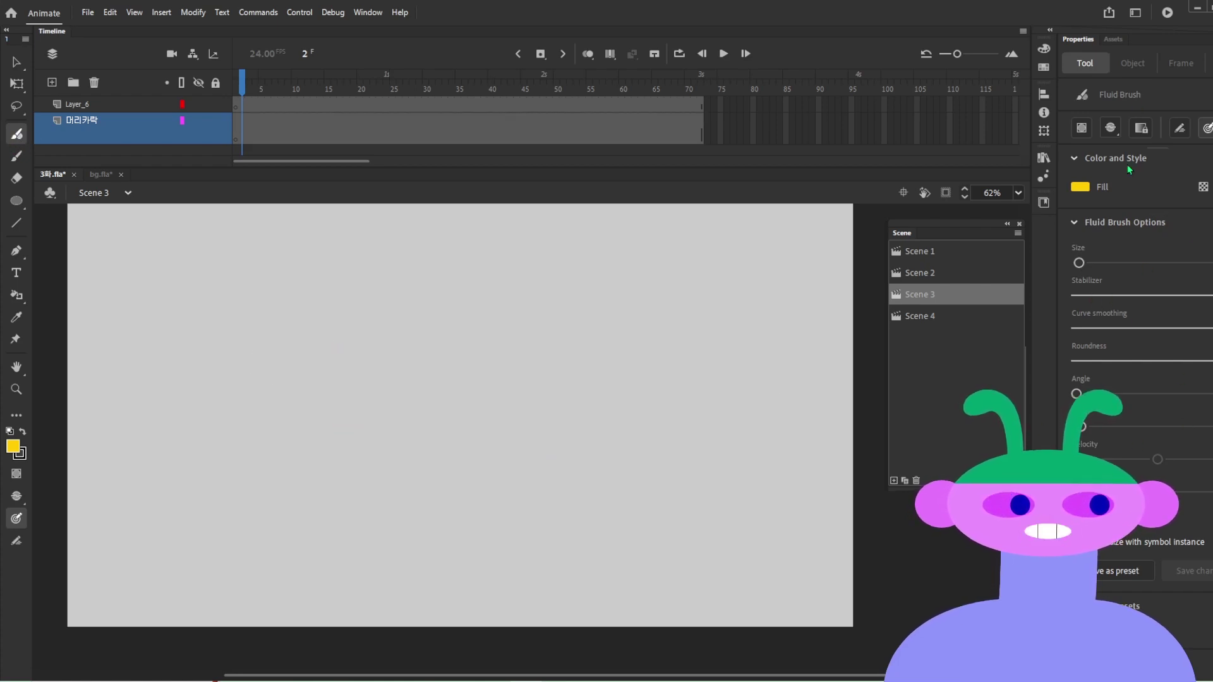
Step: Enlarge the Fluid Brush size slightly, try several freehand looping strokes and undo them
{"action": "left_click_drag", "start_coordinate": [1101, 265], "coordinate": [1095, 264]}
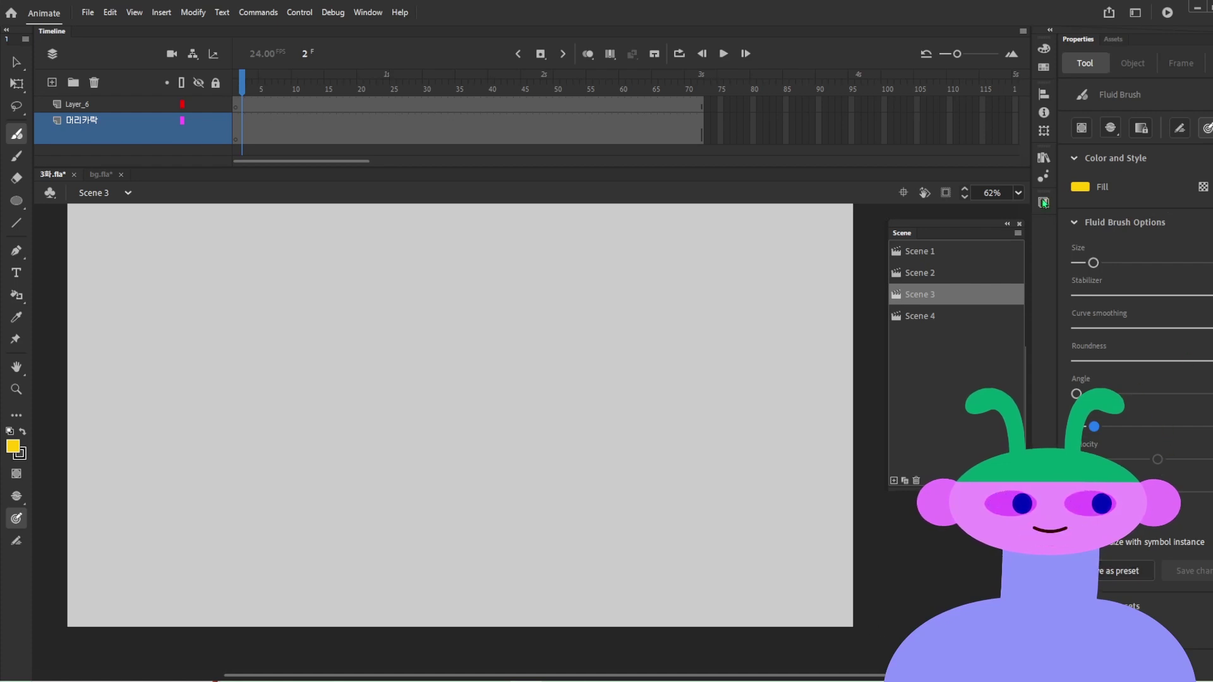
{"action": "left_click_drag", "start_coordinate": [283, 346], "coordinate": [365, 393]}
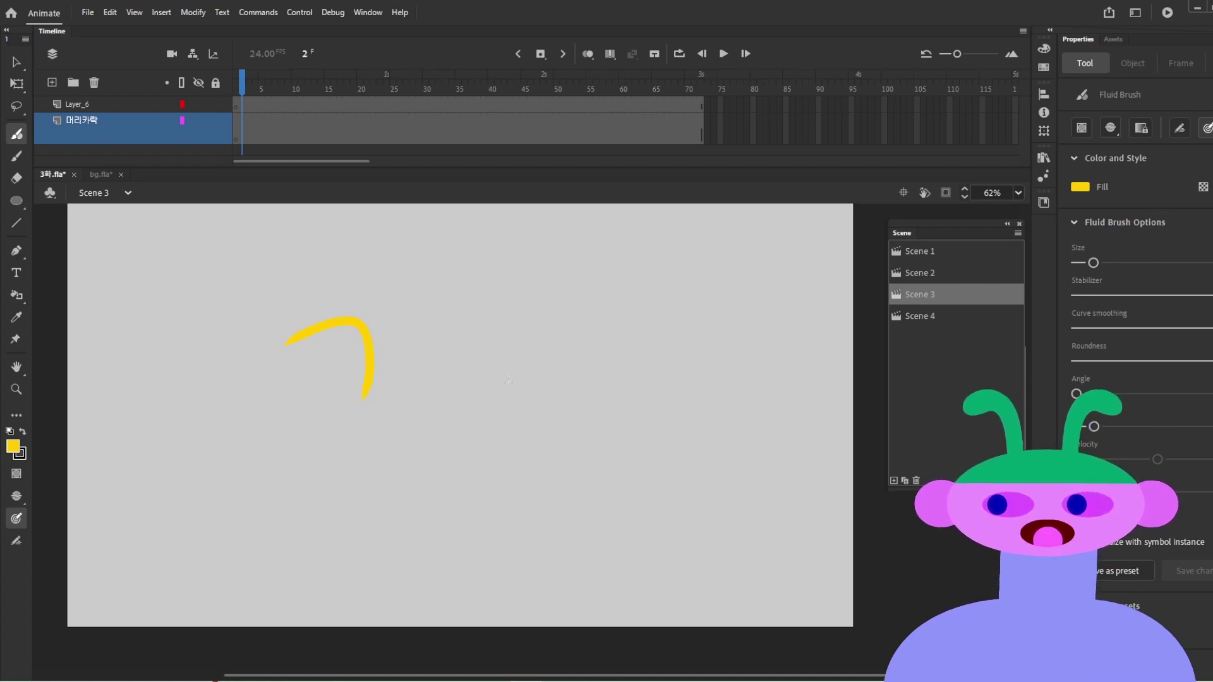
{"action": "left_click_drag", "start_coordinate": [556, 494], "coordinate": [541, 497]}
{"action": "key", "text": "ctrl+z"}
{"action": "left_click_drag", "start_coordinate": [382, 418], "coordinate": [379, 408]}
{"action": "key", "text": "ctrl+z"}
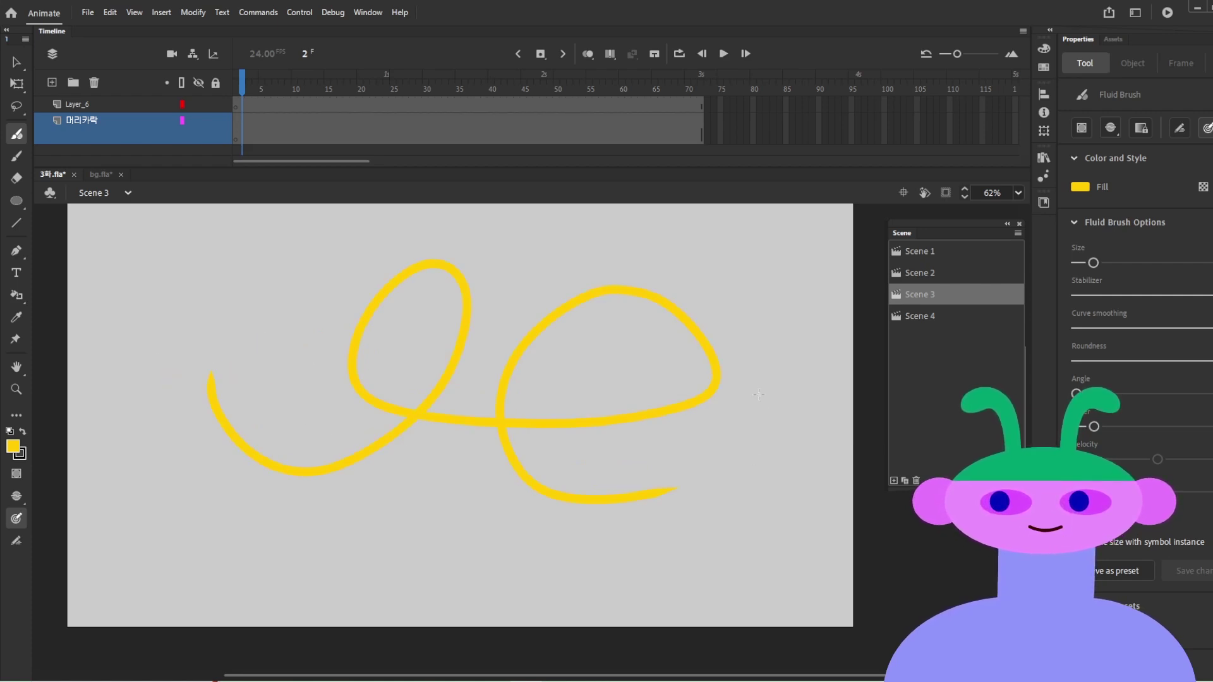
{"action": "key", "text": "ctrl+z"}
Step: Switch to the Classic Brush, reduce its size, try freehand scribbles with overlapping loops and undo them
{"action": "key", "text": "b"}
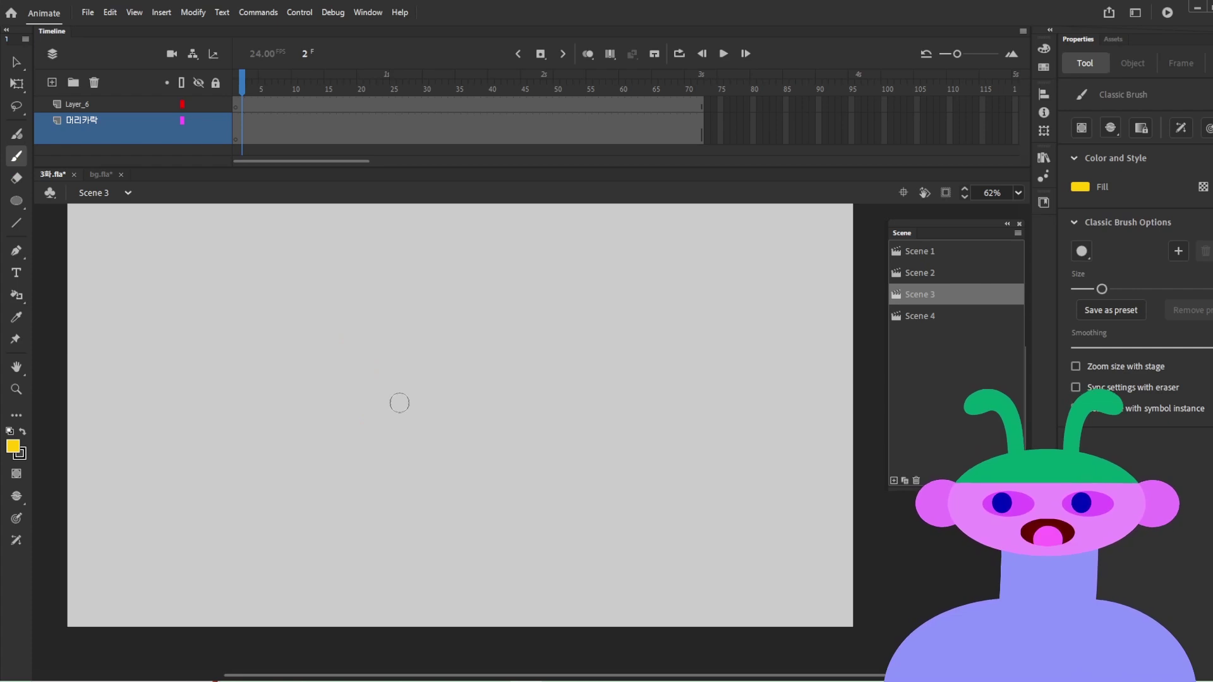
{"action": "key", "text": "bracketleft"}
{"action": "key", "text": "bracketleft"}
{"action": "key", "text": "bracketleft"}
{"action": "key", "text": "bracketright"}
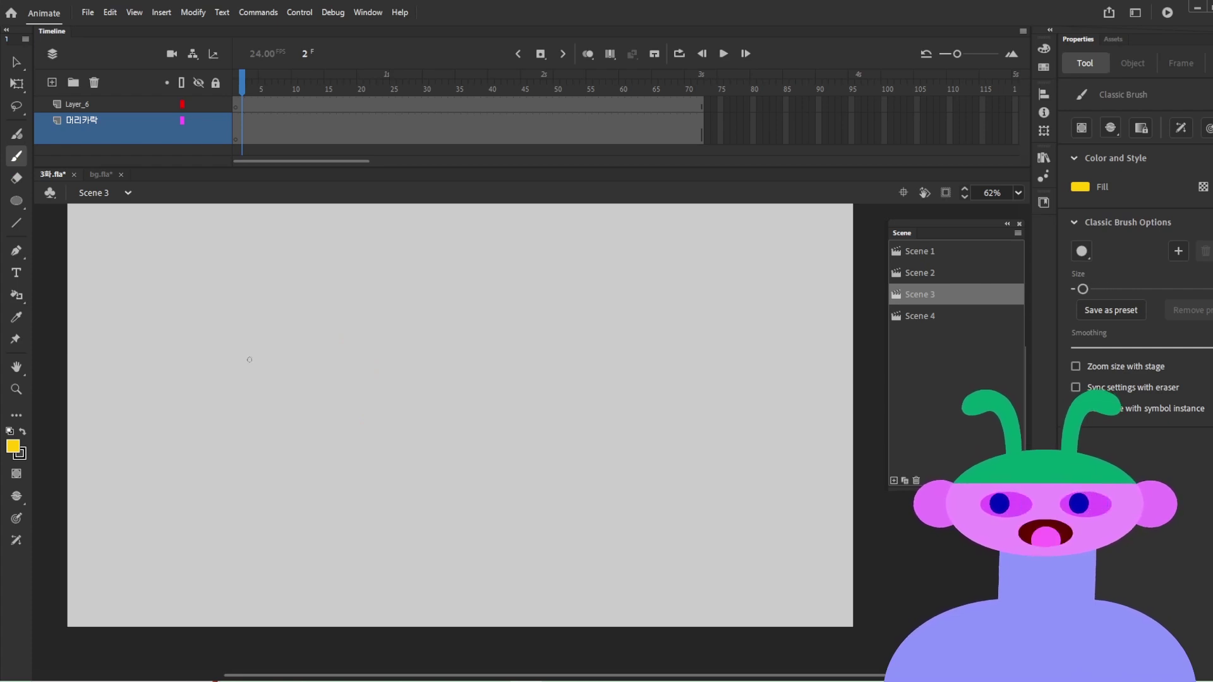
{"action": "left_click_drag", "start_coordinate": [448, 515], "coordinate": [723, 368]}
{"action": "key", "text": "ctrl+z"}
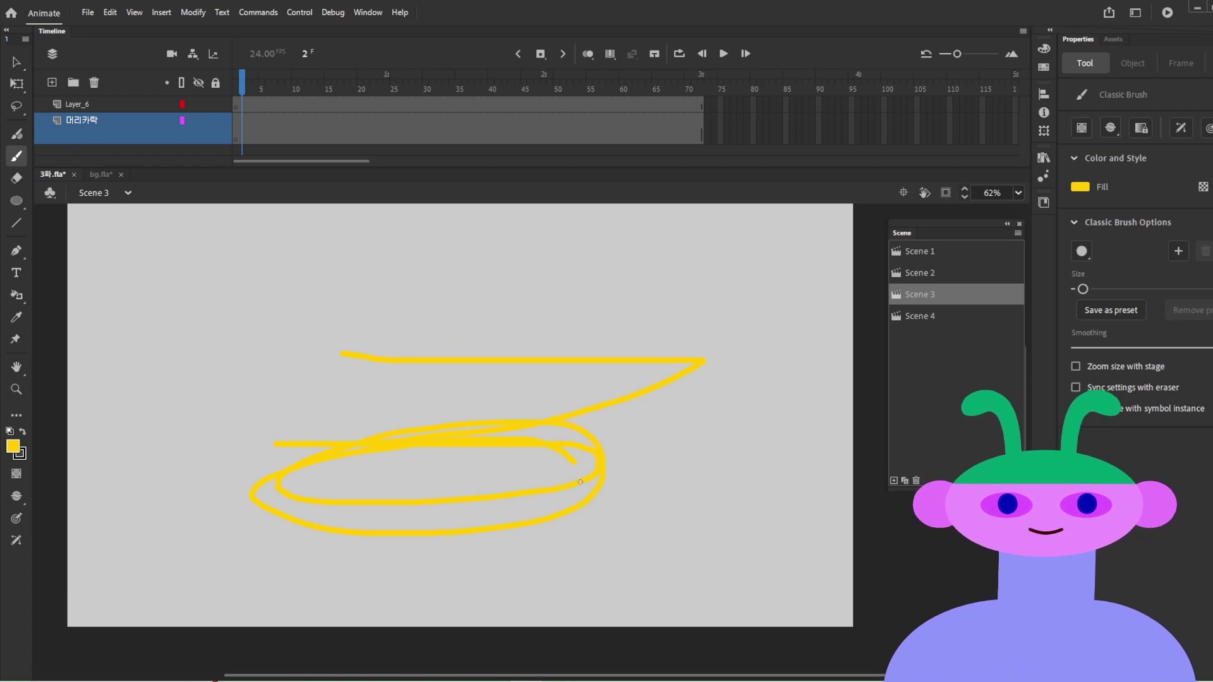
{"action": "left_click_drag", "start_coordinate": [539, 486], "coordinate": [547, 485]}
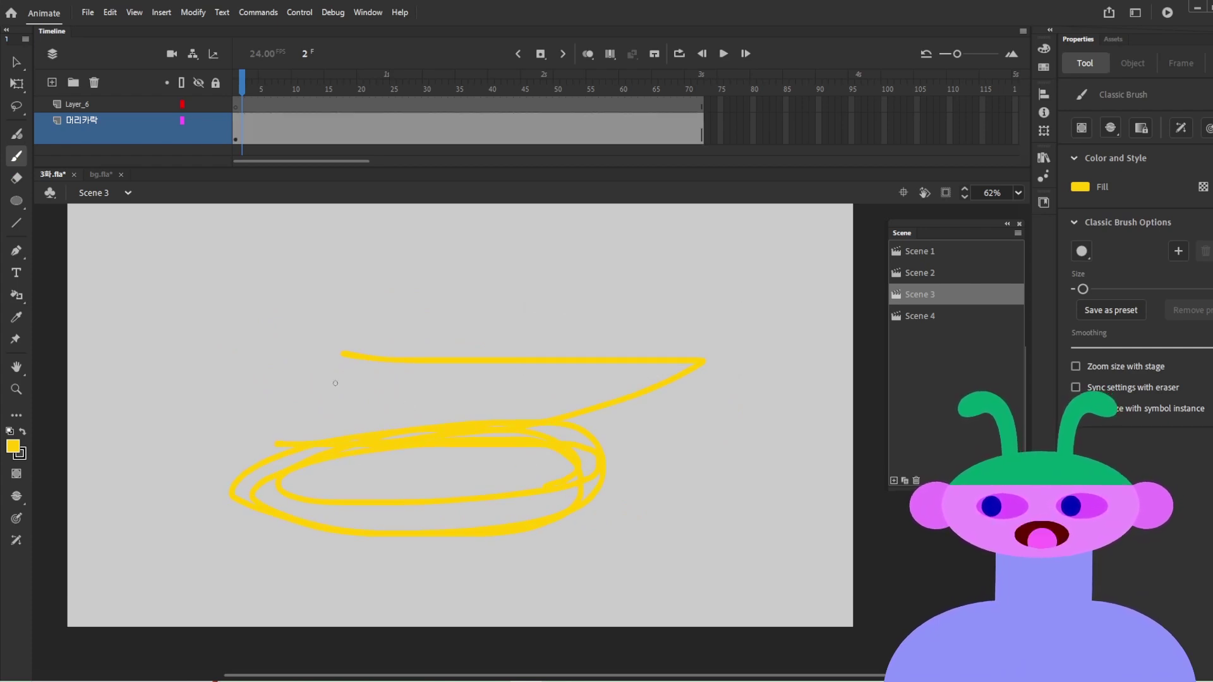
{"action": "key", "text": "ctrl+z"}
Step: Draw a black wavy stroke descending across the stage with the Paint Brush
{"action": "left_click", "coordinate": [18, 134]}
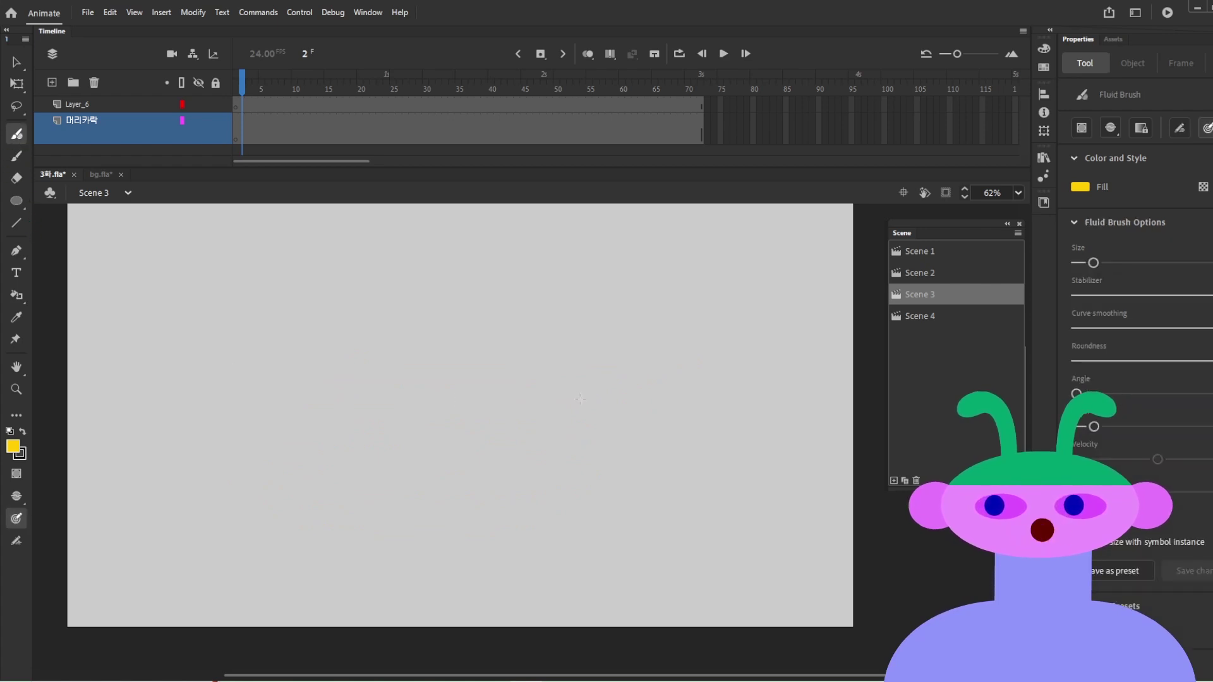
{"action": "key", "text": "y"}
{"action": "mouse_move", "coordinate": [270, 298]}
{"action": "left_mouse_down"}
{"action": "mouse_move", "coordinate": [275, 336]}
{"action": "mouse_move", "coordinate": [339, 367]}
{"action": "mouse_move", "coordinate": [400, 378]}
{"action": "left_mouse_up"}
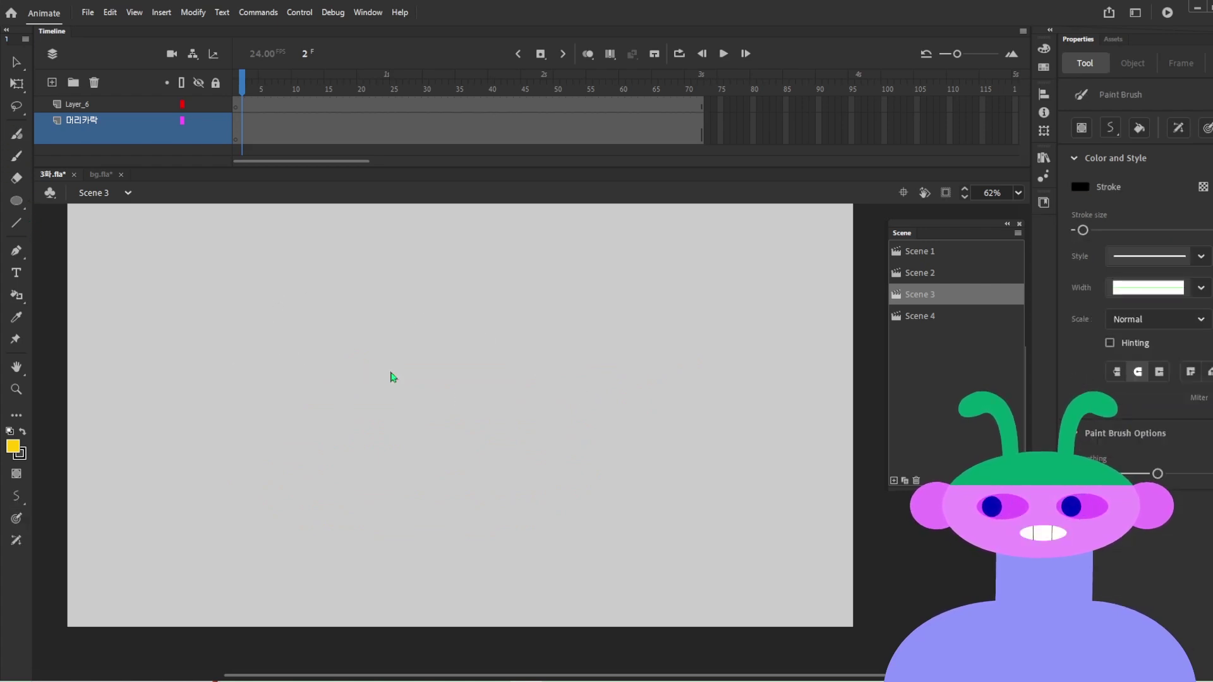
{"action": "mouse_move", "coordinate": [235, 290]}
{"action": "left_mouse_down"}
{"action": "mouse_move", "coordinate": [312, 340]}
{"action": "mouse_move", "coordinate": [428, 326]}
{"action": "mouse_move", "coordinate": [554, 356]}
{"action": "mouse_move", "coordinate": [643, 400]}
{"action": "mouse_move", "coordinate": [696, 447]}
{"action": "left_mouse_up"}
Step: Try bending the middle of the black stroke downward with the Selection tool
{"action": "key", "text": "v"}
{"action": "left_click_drag", "start_coordinate": [414, 335], "coordinate": [415, 415]}
{"action": "key", "text": "ctrl+z"}
Step: Reshape the black stroke by moving its anchor points and handles with the Subselection tool, and select the whole stroke
{"action": "key", "text": "a"}
{"action": "left_click", "coordinate": [422, 328]}
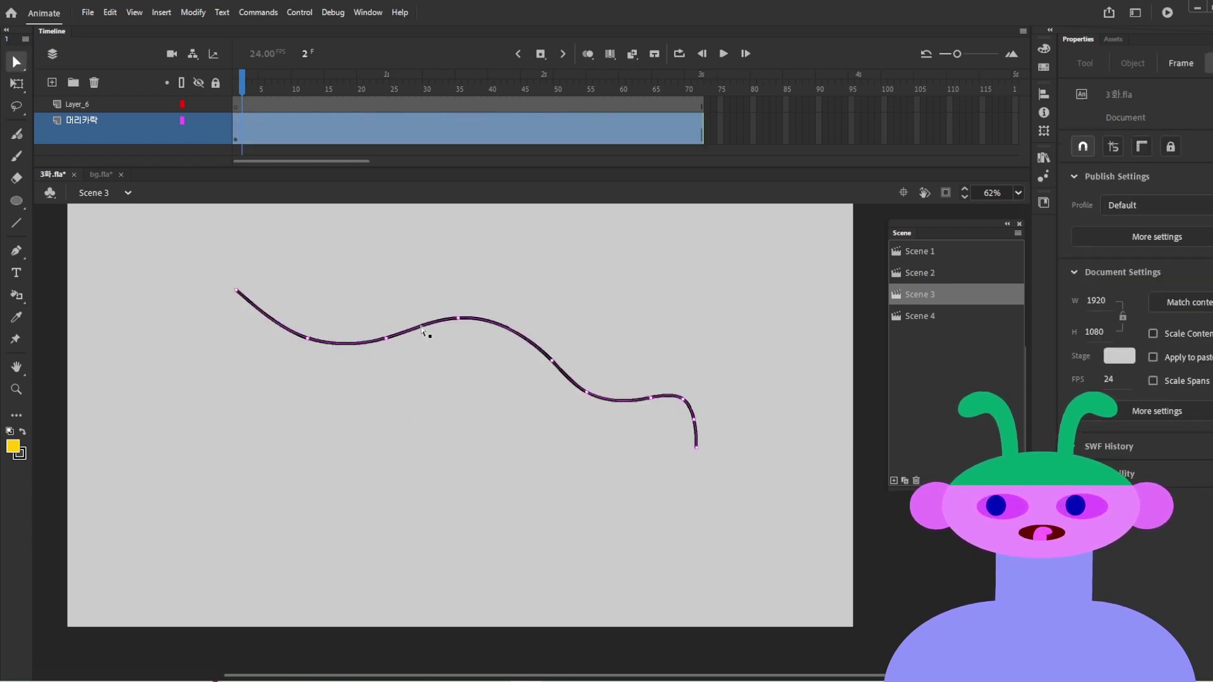
{"action": "left_click_drag", "start_coordinate": [459, 320], "coordinate": [602, 325]}
{"action": "left_click_drag", "start_coordinate": [557, 369], "coordinate": [608, 451]}
{"action": "left_click_drag", "start_coordinate": [572, 387], "coordinate": [584, 340]}
{"action": "key", "text": "v"}
{"action": "left_click_drag", "start_coordinate": [740, 544], "coordinate": [43, 152]}
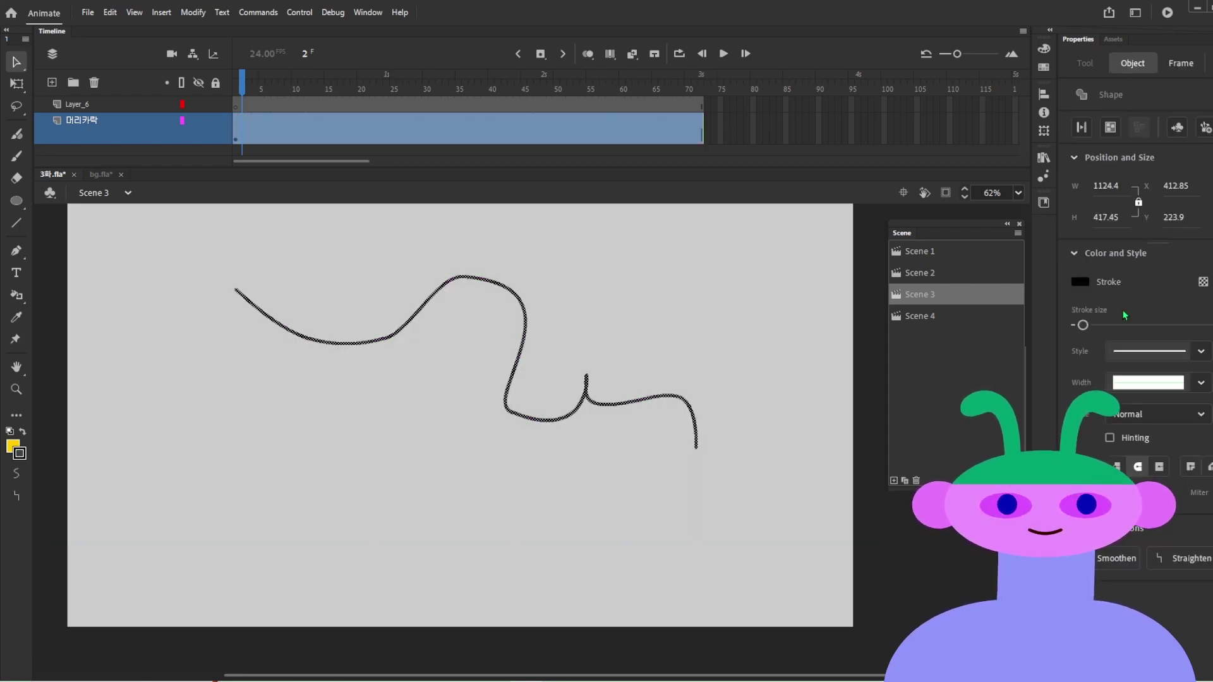
Step: Paint a horizontal yellow stroke below the curve with the Classic Brush and pull its edges outward into a lens shape
{"action": "key", "text": "b"}
{"action": "left_click_drag", "start_coordinate": [269, 518], "coordinate": [356, 518]}
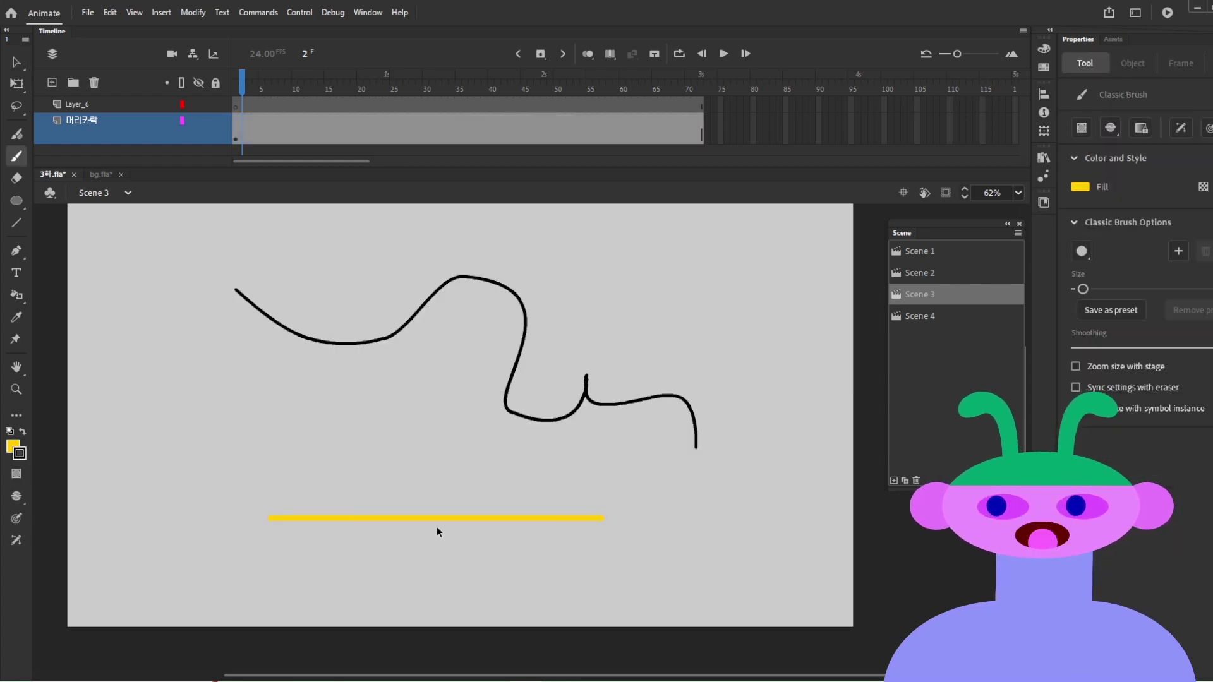
{"action": "key", "text": "v"}
{"action": "left_click_drag", "start_coordinate": [434, 520], "coordinate": [441, 569]}
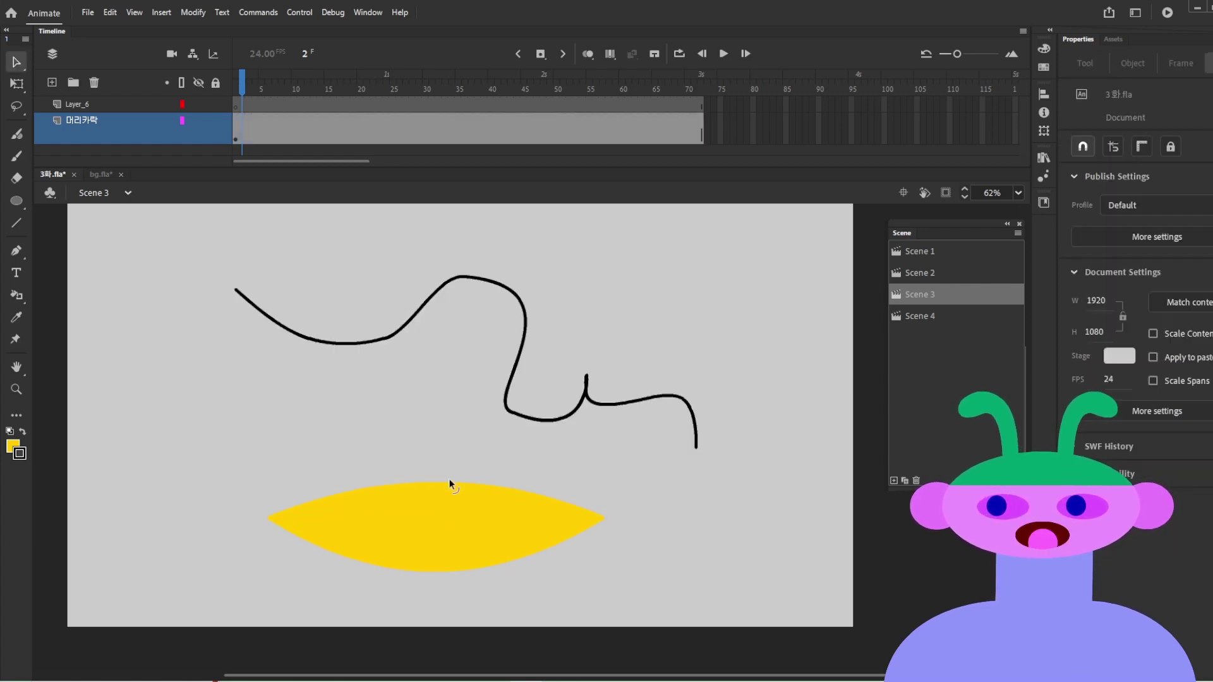
{"action": "mouse_move", "coordinate": [555, 424]}
{"action": "left_mouse_down"}
{"action": "mouse_move", "coordinate": [548, 471]}
{"action": "mouse_move", "coordinate": [555, 422]}
{"action": "left_mouse_up"}
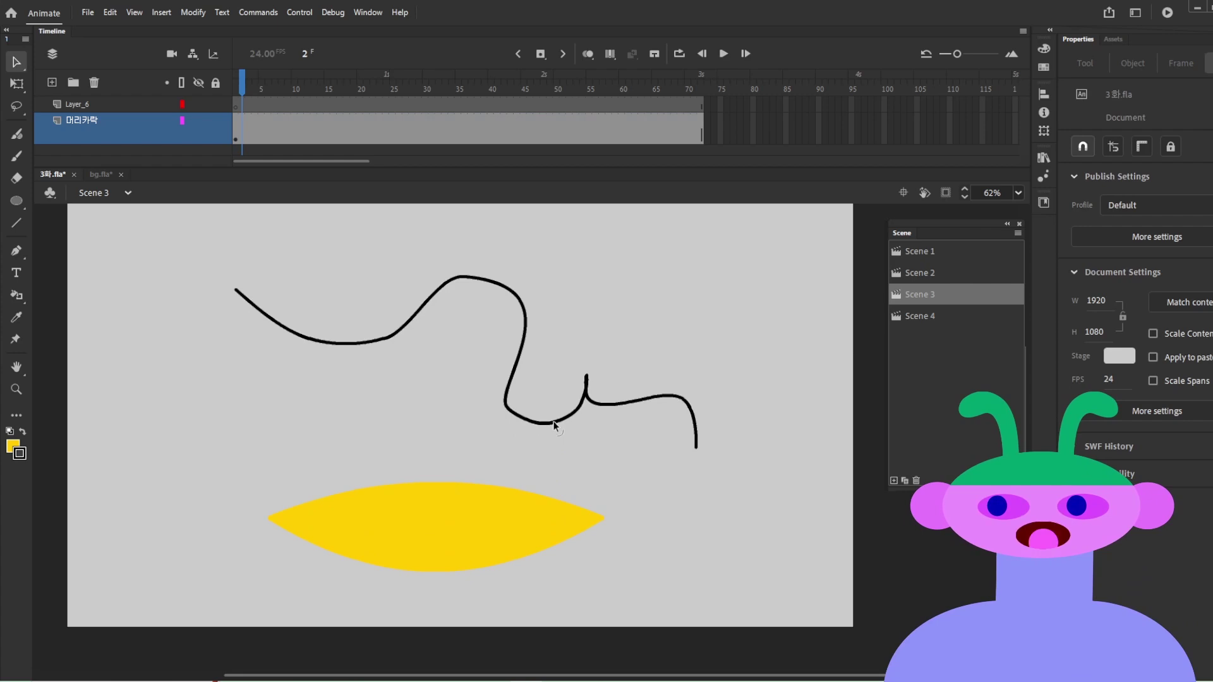
Step: Select the entire black curve, greatly increase its stroke size and recolor it green
{"action": "left_click", "coordinate": [609, 407]}
{"action": "double_click", "coordinate": [608, 408]}
{"action": "left_click_drag", "start_coordinate": [1083, 325], "coordinate": [1160, 324]}
{"action": "left_click", "coordinate": [1080, 282]}
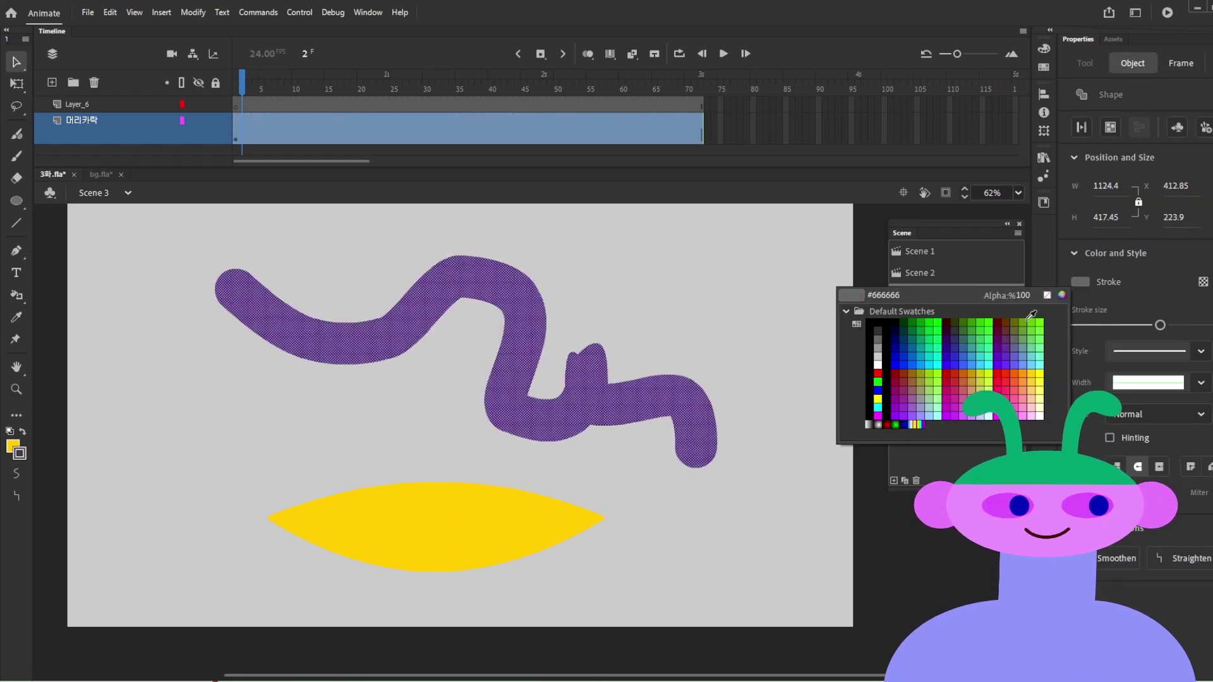
{"action": "left_click", "coordinate": [1024, 321]}
Step: Apply a speckled stroke style to the green curve and switch it to the hairline style
{"action": "left_click", "coordinate": [1200, 352]}
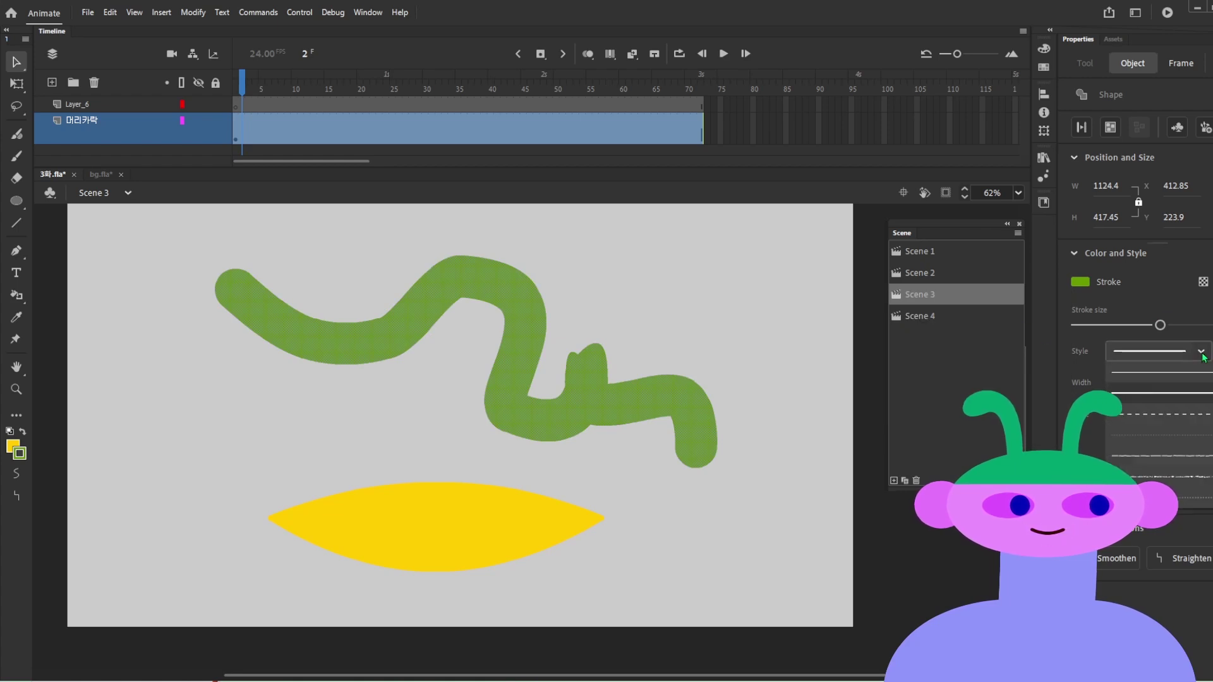
{"action": "left_click", "coordinate": [1187, 477]}
{"action": "left_click", "coordinate": [1181, 346]}
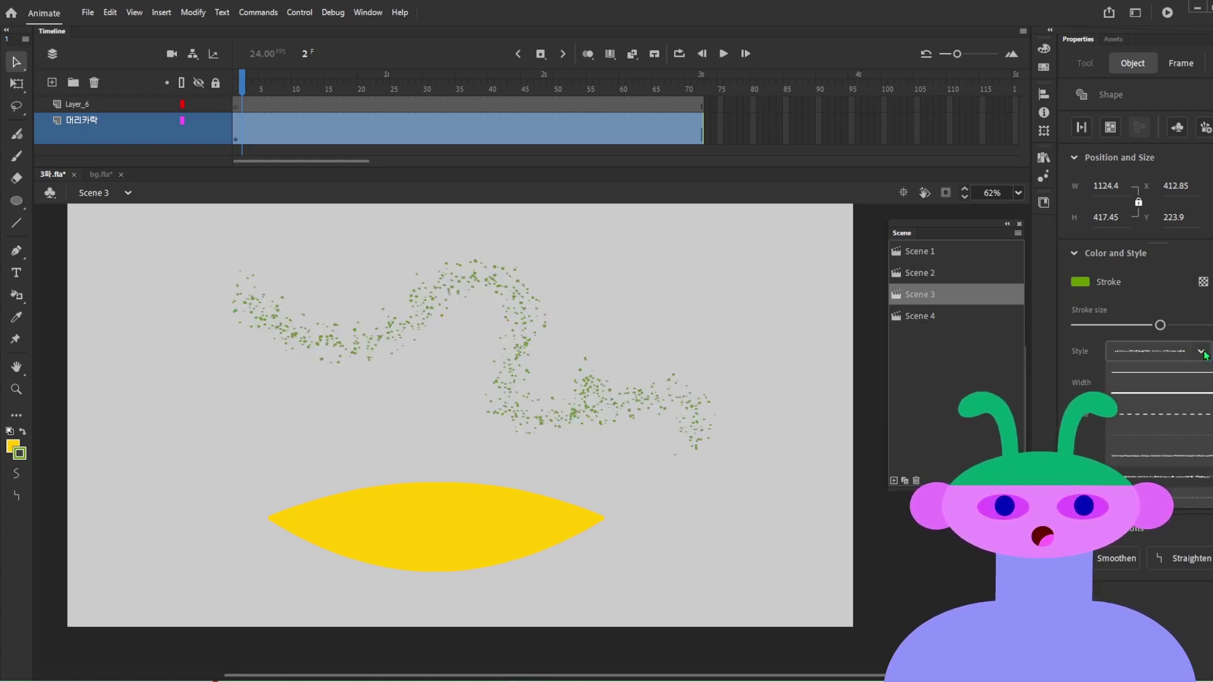
{"action": "left_click", "coordinate": [1182, 391]}
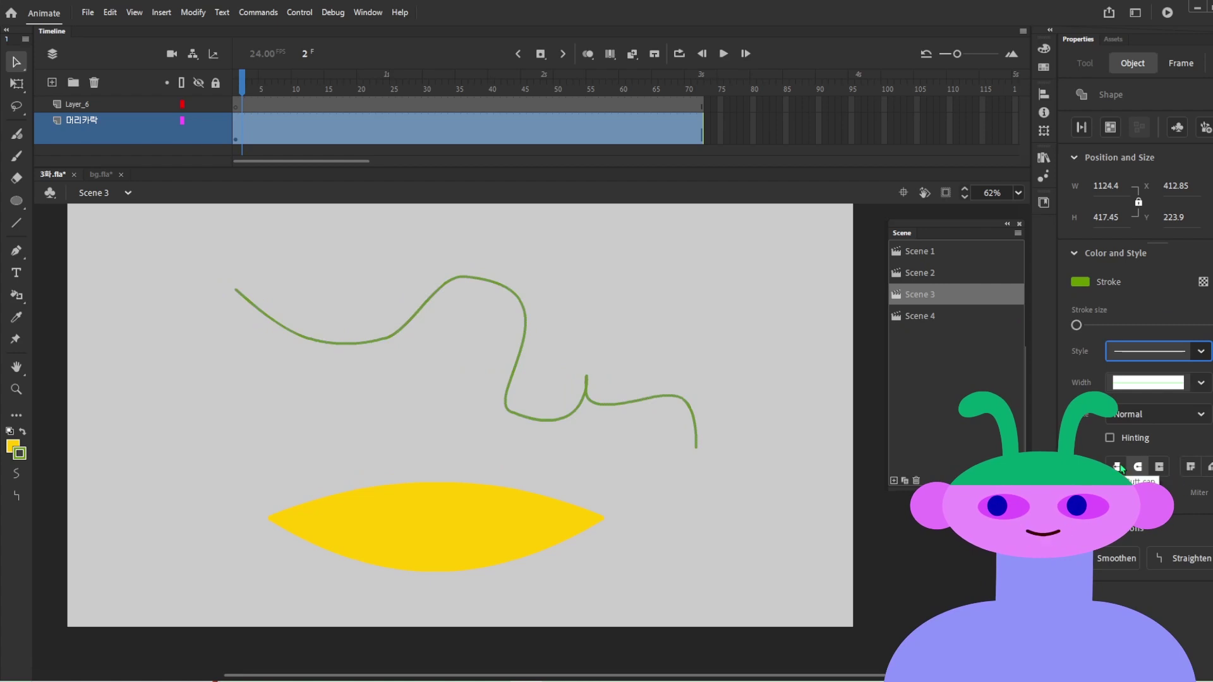
{"action": "left_click", "coordinate": [784, 487]}
Step: Undo the hairline style change and delete all artwork from the stage
{"action": "key", "text": "n"}
{"action": "key", "text": "ctrl+z"}
{"action": "key", "text": "ctrl+z"}
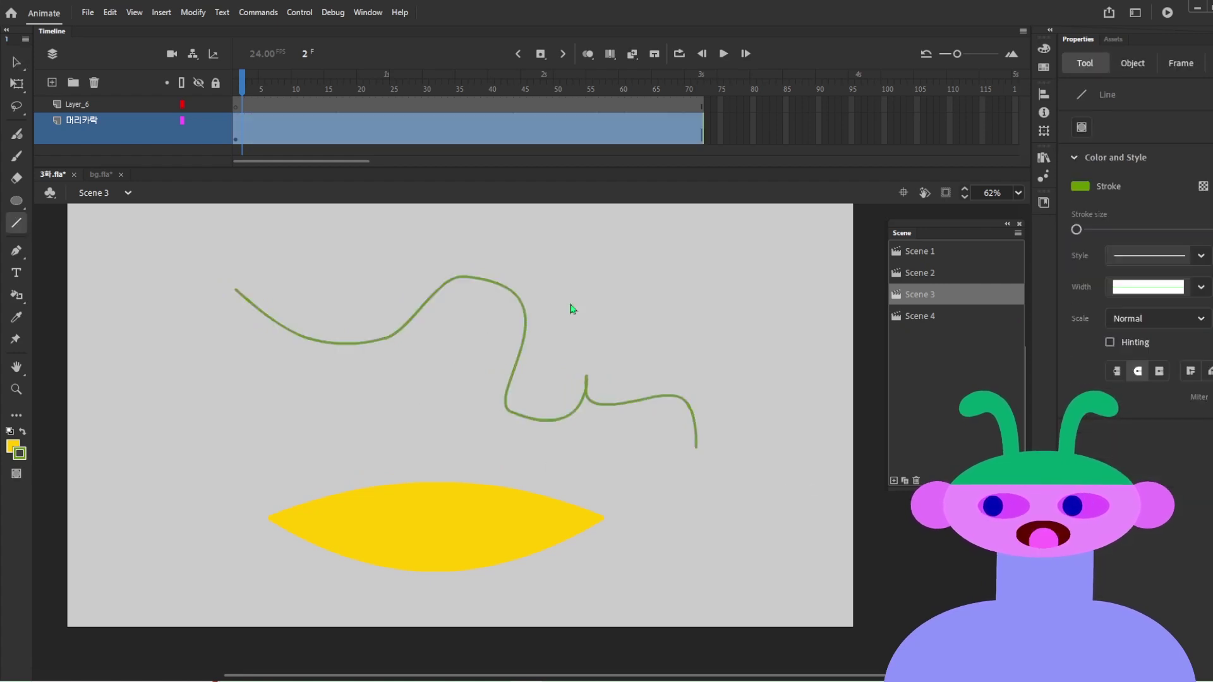
{"action": "key", "text": "v"}
{"action": "left_click_drag", "start_coordinate": [772, 623], "coordinate": [103, 195]}
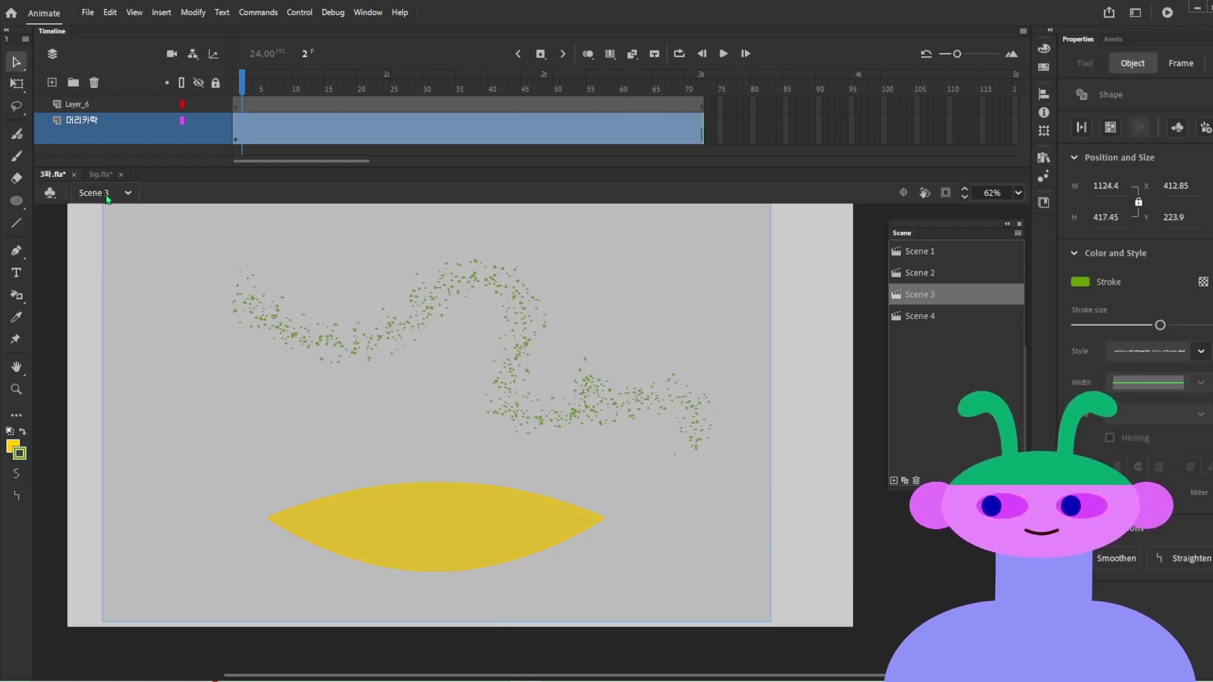
{"action": "key", "text": "Delete"}
Step: Draw a horizontal green line about 838 px long with the Line tool and greatly increase its stroke size
{"action": "key", "text": "n"}
{"action": "left_click_drag", "start_coordinate": [349, 438], "coordinate": [692, 437]}
{"action": "key", "text": "v"}
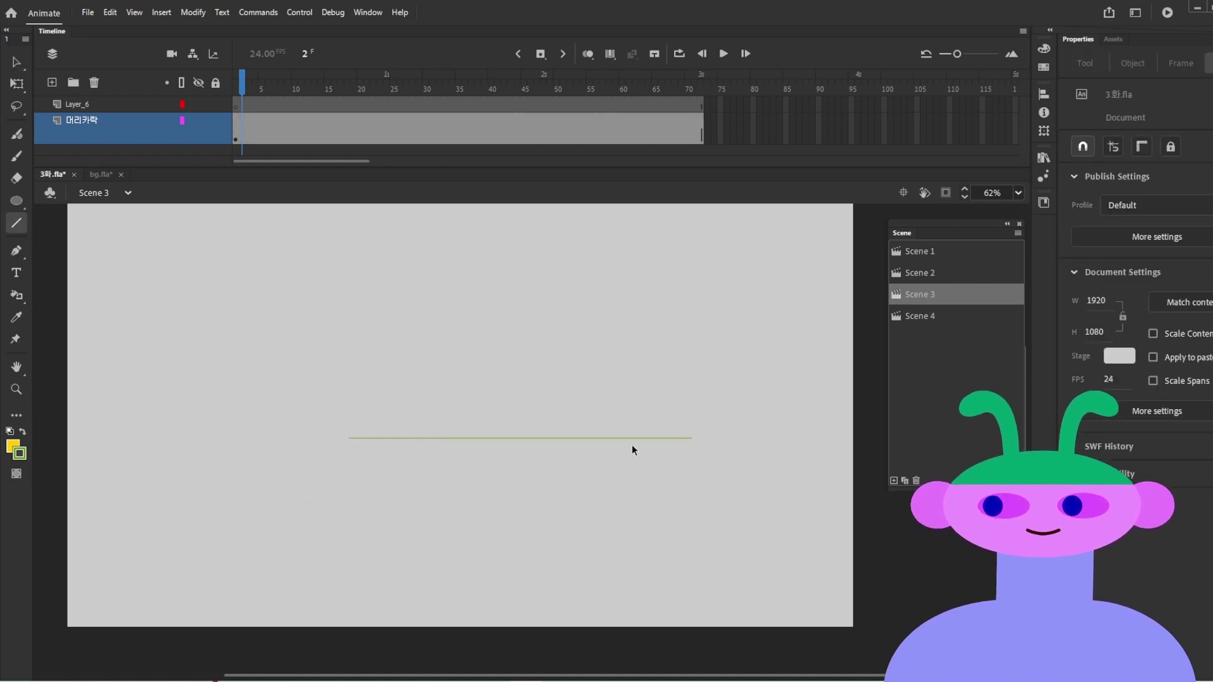
{"action": "left_click", "coordinate": [631, 438]}
{"action": "left_click_drag", "start_coordinate": [1081, 326], "coordinate": [1184, 326]}
{"action": "left_click", "coordinate": [746, 379]}
Step: Change the thick green line's end caps to butt and finally to square
{"action": "left_click", "coordinate": [612, 440]}
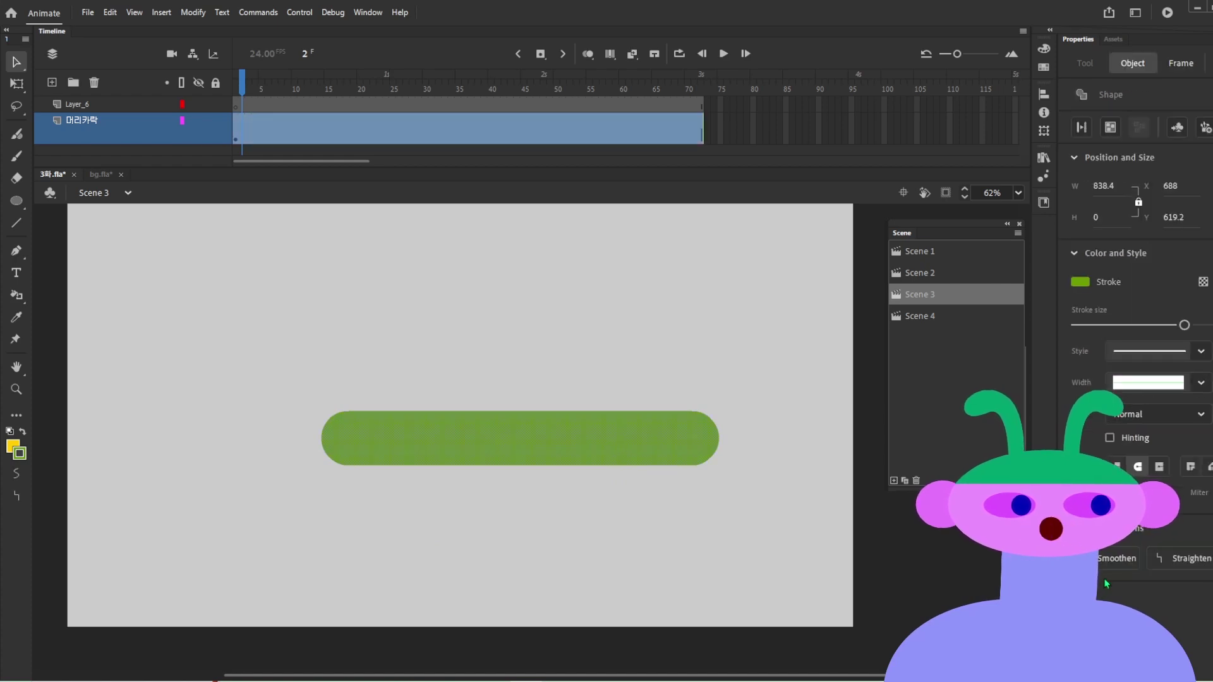
{"action": "left_click", "coordinate": [1117, 467]}
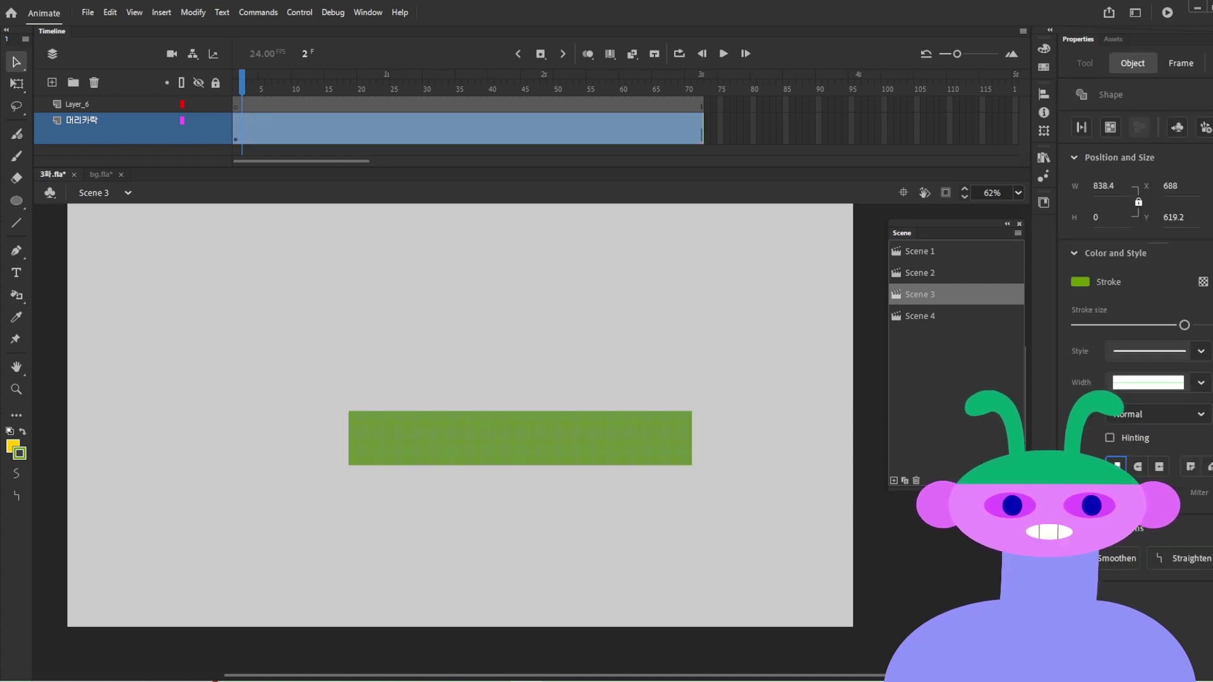
{"action": "left_click", "coordinate": [1158, 467]}
{"action": "left_click", "coordinate": [525, 490]}
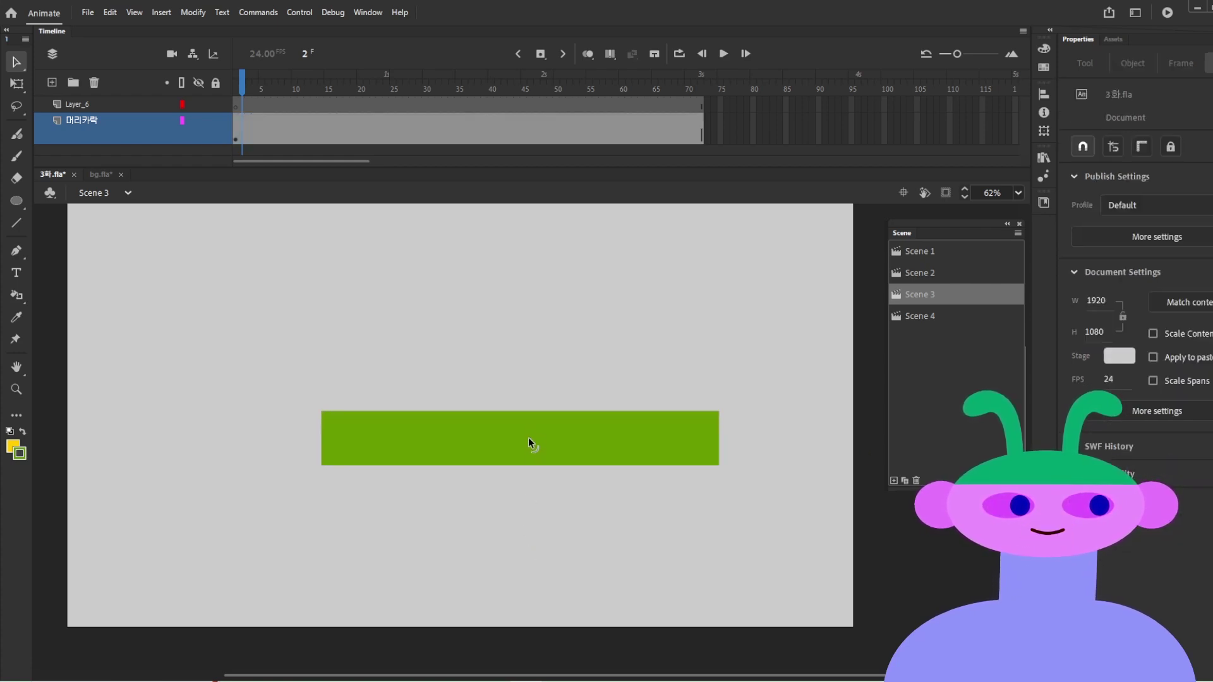
Step: Try pulling the middle of the thick green line upward into a curve
{"action": "left_click_drag", "start_coordinate": [525, 420], "coordinate": [522, 376]}
{"action": "key", "text": "ctrl+z"}
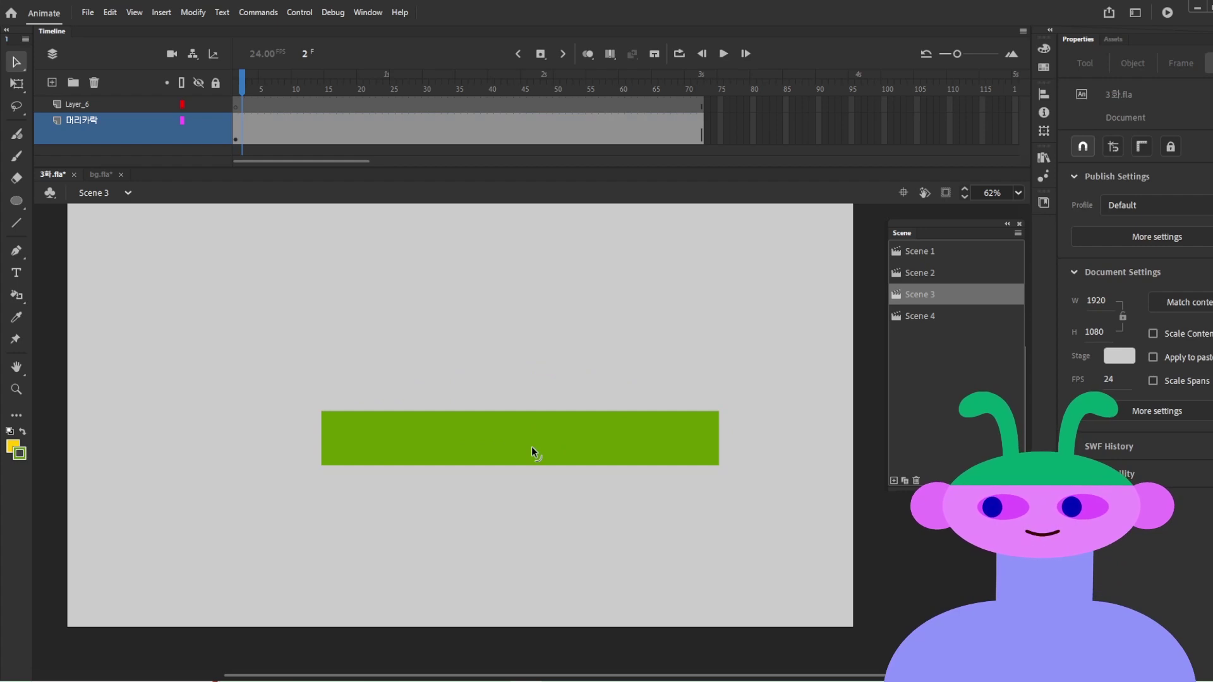
{"action": "left_click_drag", "start_coordinate": [526, 454], "coordinate": [516, 364]}
{"action": "key", "text": "ctrl+z"}
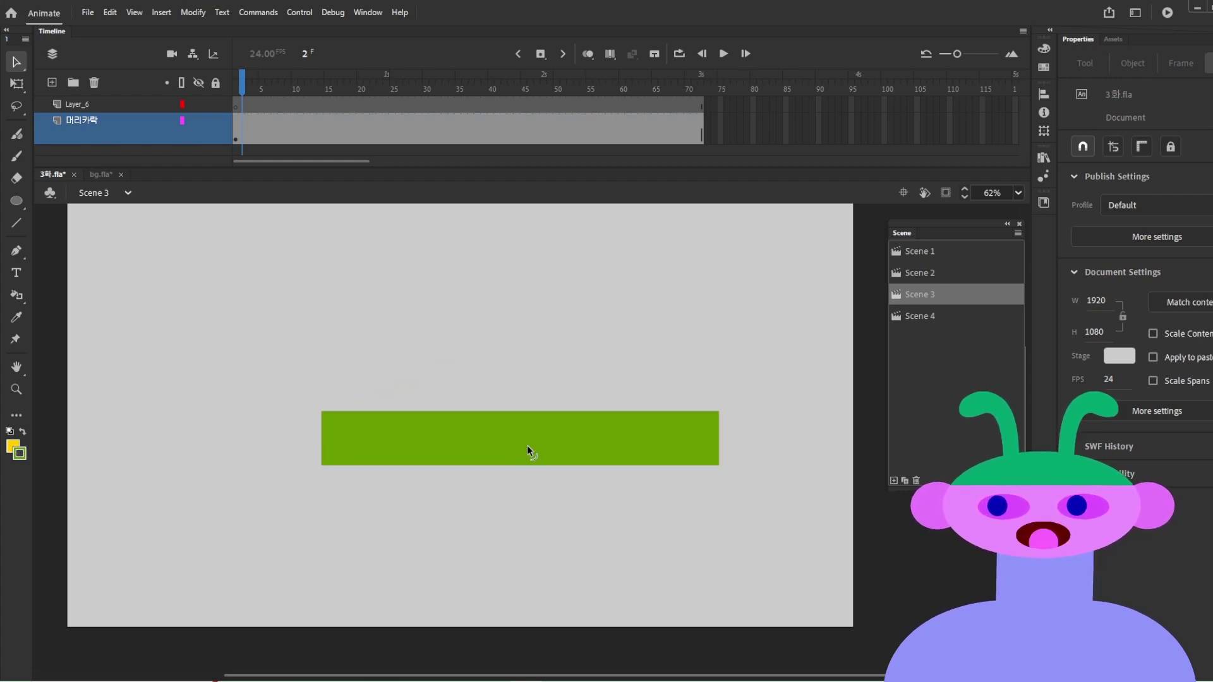
Step: Pull the middle of the green line up into a corner and give the whole line a bevel join
{"action": "left_click_drag", "start_coordinate": [533, 446], "coordinate": [533, 339]}
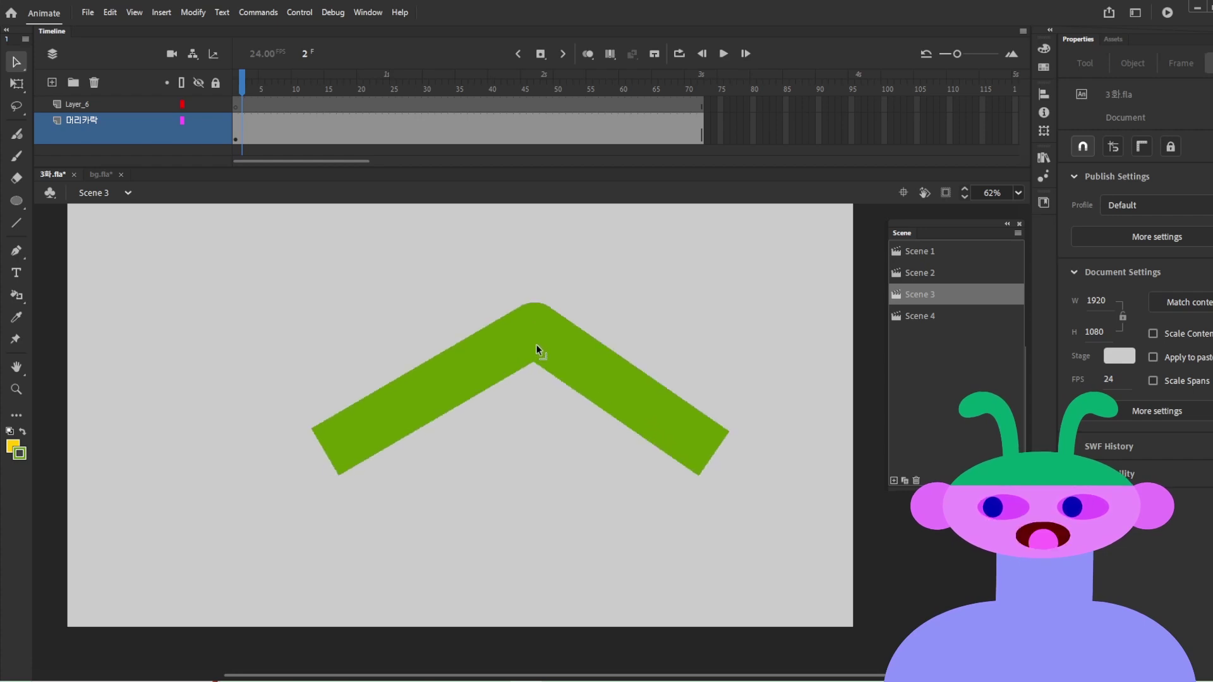
{"action": "left_click", "coordinate": [534, 335]}
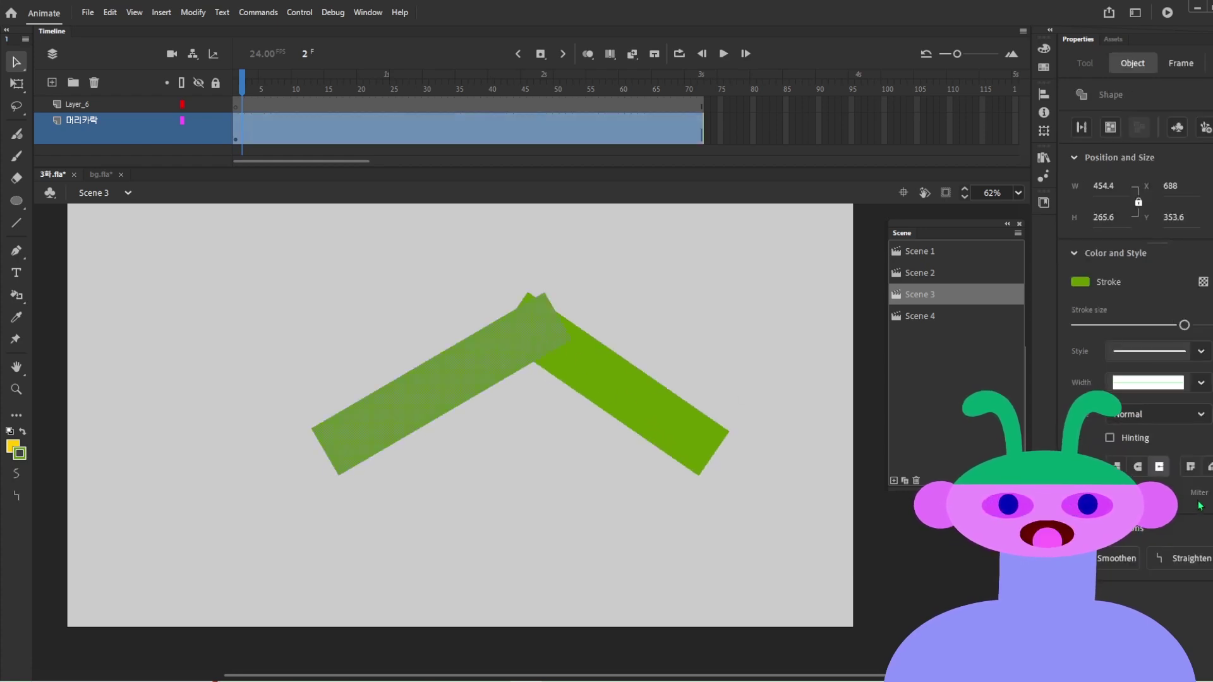
{"action": "left_click_drag", "start_coordinate": [861, 597], "coordinate": [114, 190]}
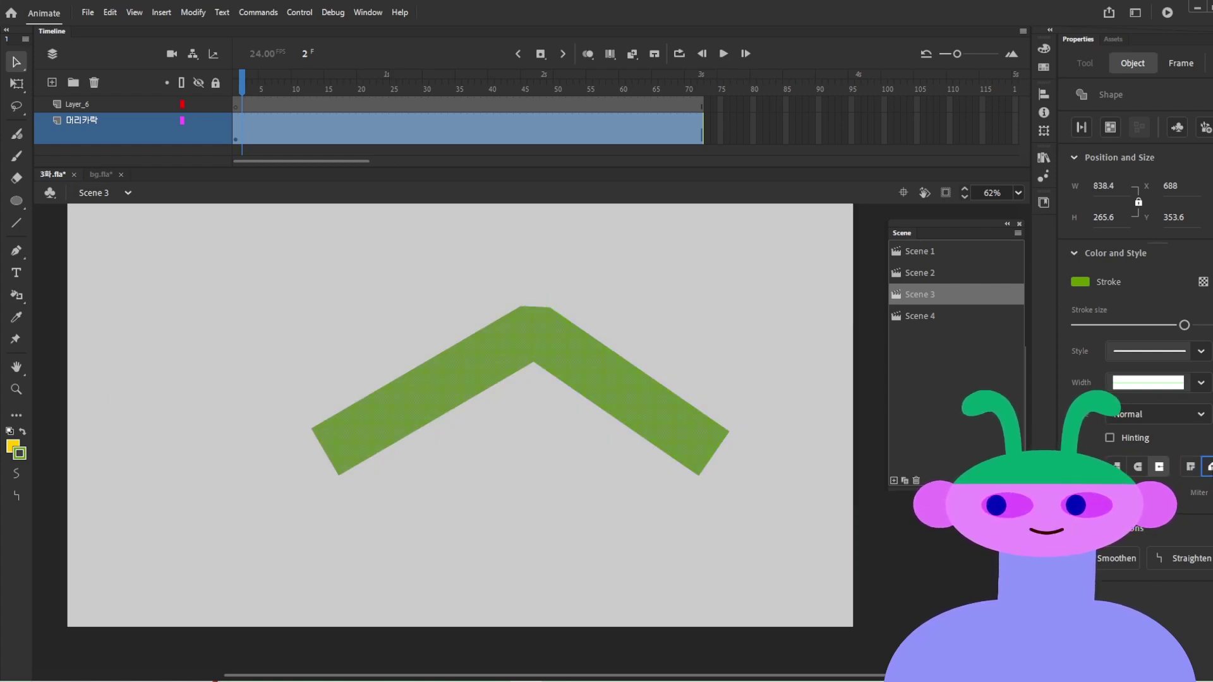
Step: Delete the bent green line from the stage
{"action": "left_click", "coordinate": [553, 520]}
{"action": "left_click", "coordinate": [414, 375]}
{"action": "key", "text": "Delete"}
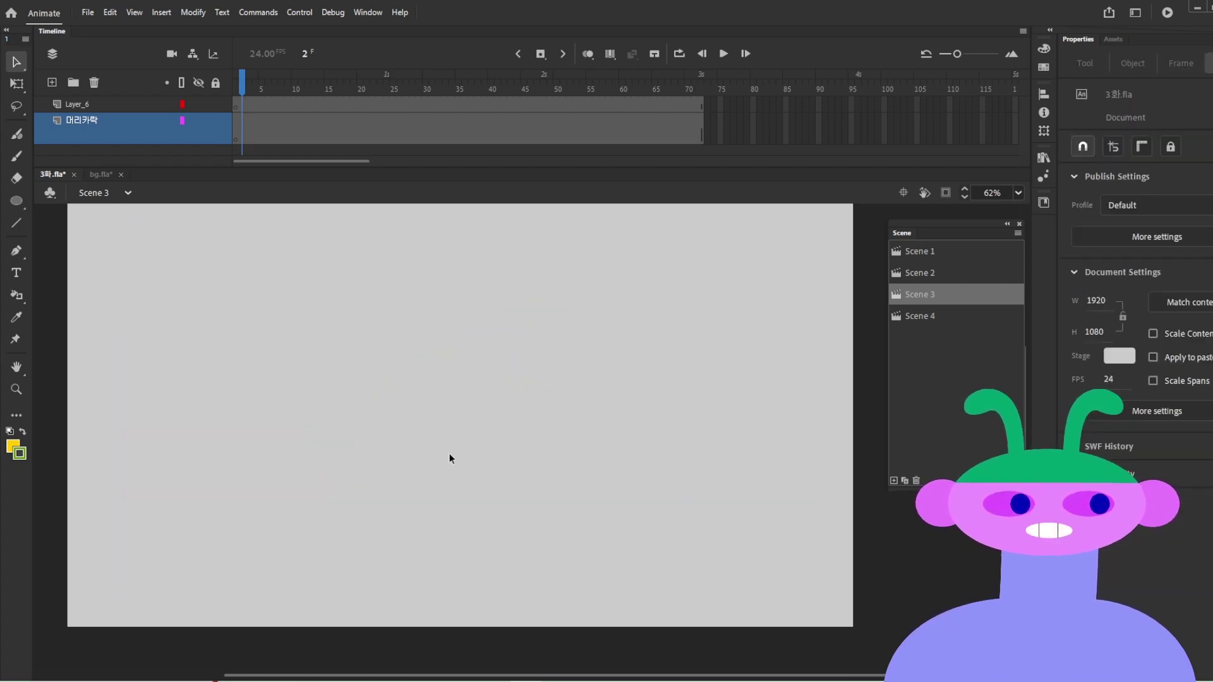
Step: Draw a thick green diagonal line, bend it into a downward-sagging curve and reposition its lower end
{"action": "key", "text": "n"}
{"action": "left_click_drag", "start_coordinate": [347, 344], "coordinate": [666, 474]}
{"action": "key", "text": "v"}
{"action": "left_click_drag", "start_coordinate": [499, 407], "coordinate": [455, 486]}
{"action": "left_click", "coordinate": [659, 488]}
{"action": "left_click", "coordinate": [769, 492]}
{"action": "left_click_drag", "start_coordinate": [695, 472], "coordinate": [671, 513]}
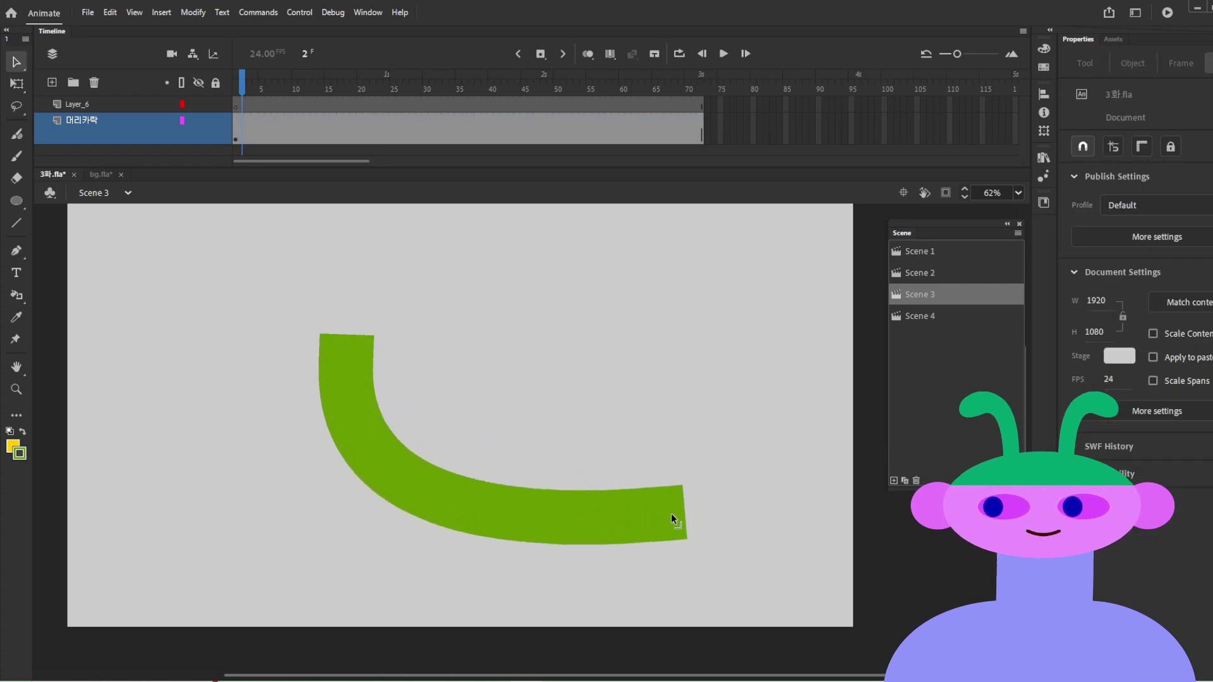
Step: Try Expand to fill on the curved green line, undo the changes and select the line again
{"action": "left_click", "coordinate": [582, 519]}
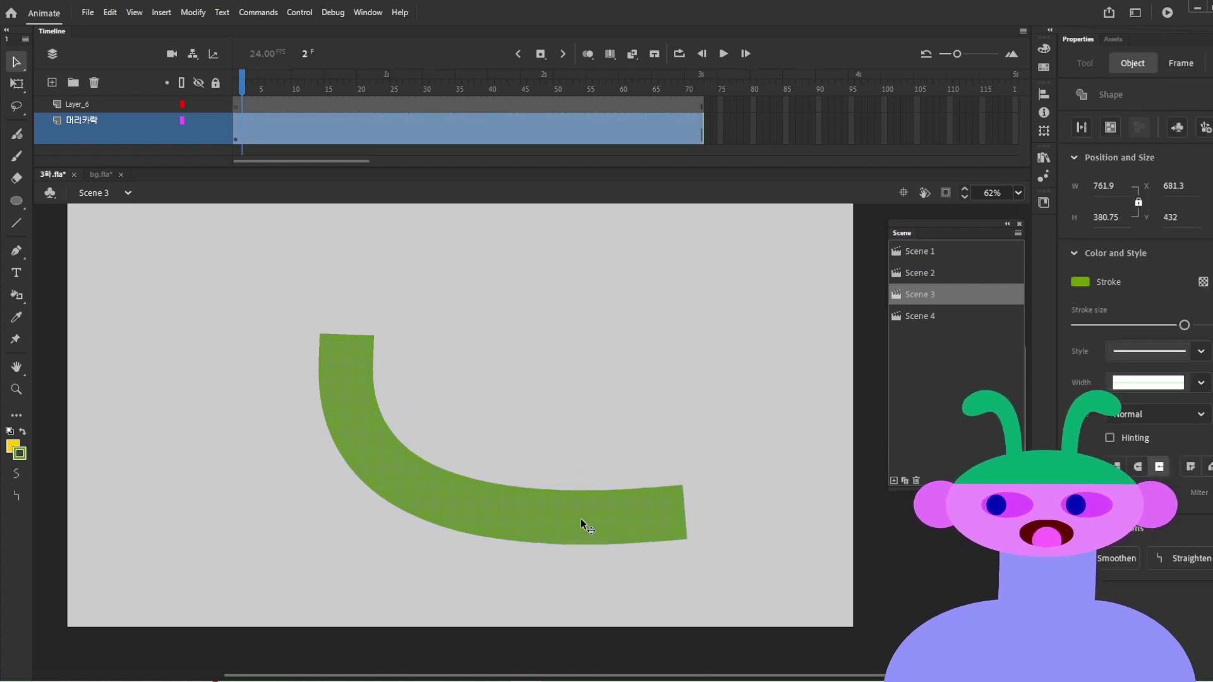
{"action": "left_click", "coordinate": [503, 371]}
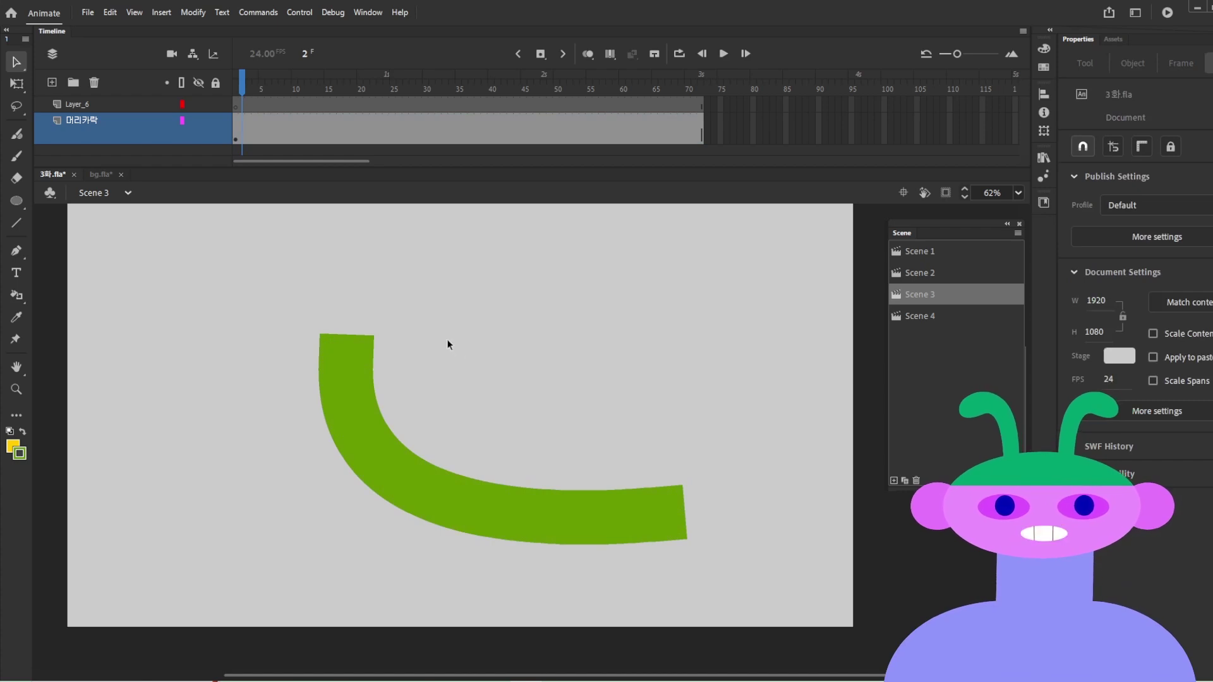
{"action": "left_click", "coordinate": [534, 530]}
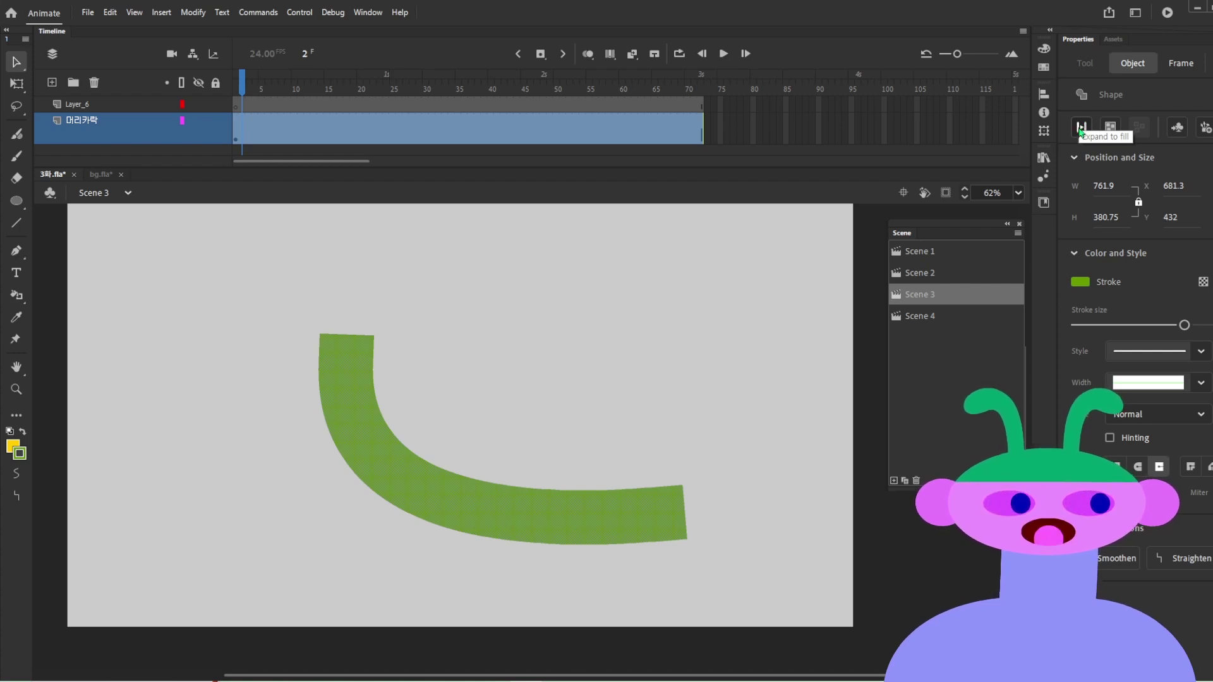
{"action": "left_click", "coordinate": [715, 515]}
{"action": "key", "text": "ctrl+z"}
{"action": "key", "text": "ctrl+z"}
{"action": "key", "text": "ctrl+z"}
{"action": "key", "text": "ctrl+z"}
{"action": "key", "text": "ctrl+z"}
{"action": "key", "text": "ctrl+z"}
{"action": "key", "text": "ctrl+z"}
{"action": "left_click", "coordinate": [532, 502]}
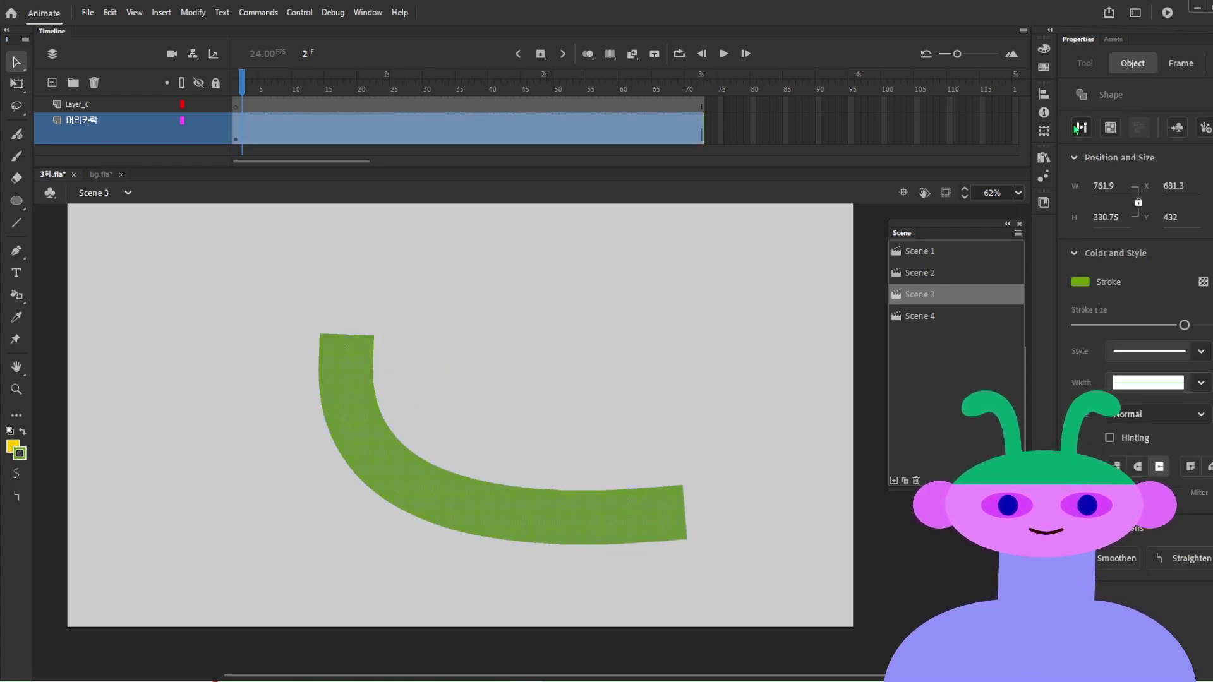
Step: Pull the upper edge of the green fill shape into different bulges, undoing between tries, and delete the shape
{"action": "key", "text": "ctrl+z"}
{"action": "left_click_drag", "start_coordinate": [479, 478], "coordinate": [556, 339]}
{"action": "left_click_drag", "start_coordinate": [431, 463], "coordinate": [442, 382]}
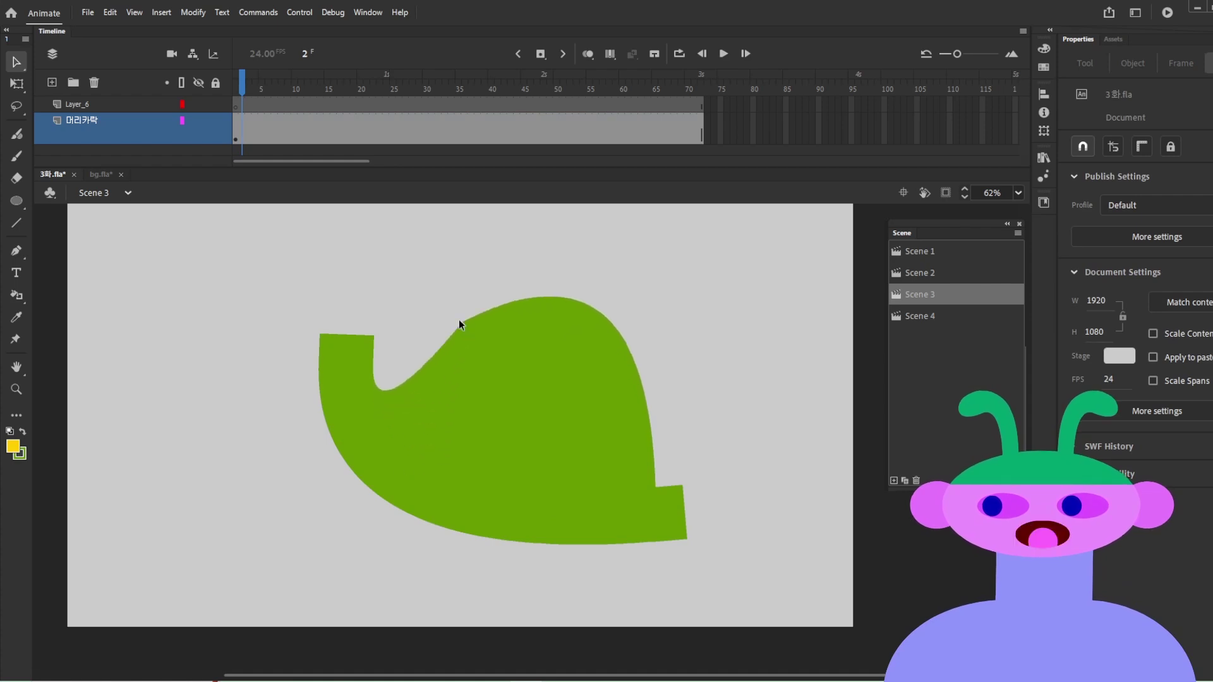
{"action": "key", "text": "ctrl+z"}
{"action": "left_click_drag", "start_coordinate": [432, 467], "coordinate": [440, 383]}
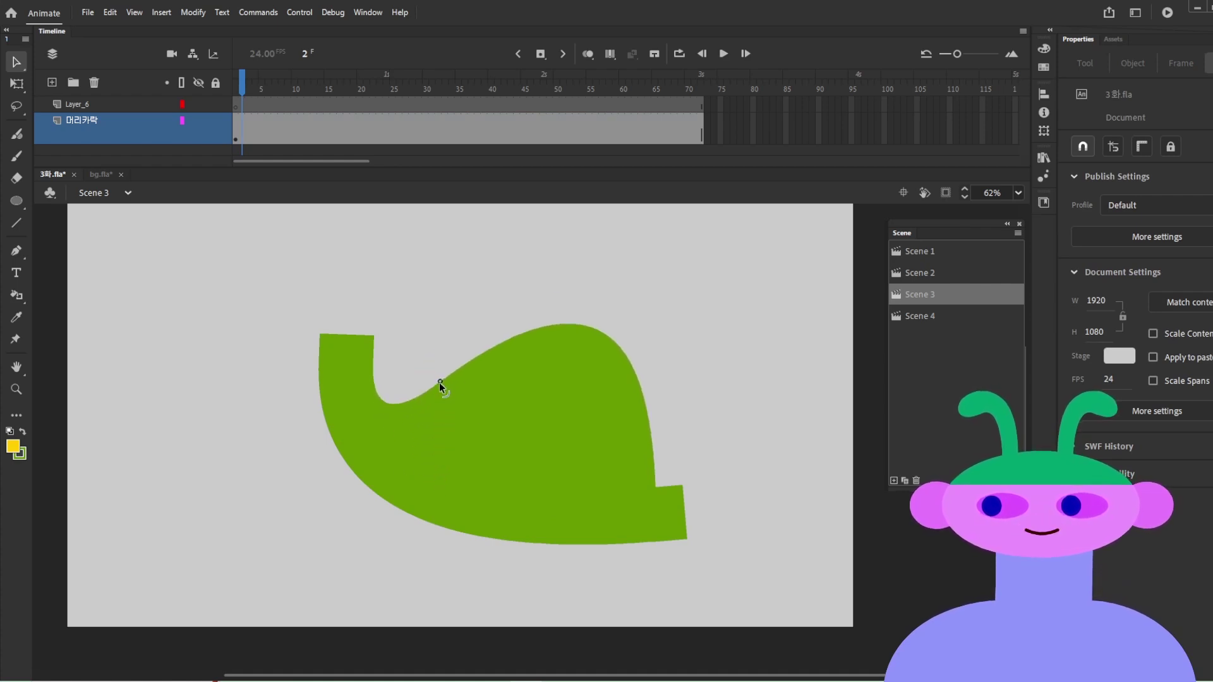
{"action": "left_click", "coordinate": [558, 491]}
{"action": "key", "text": "Delete"}
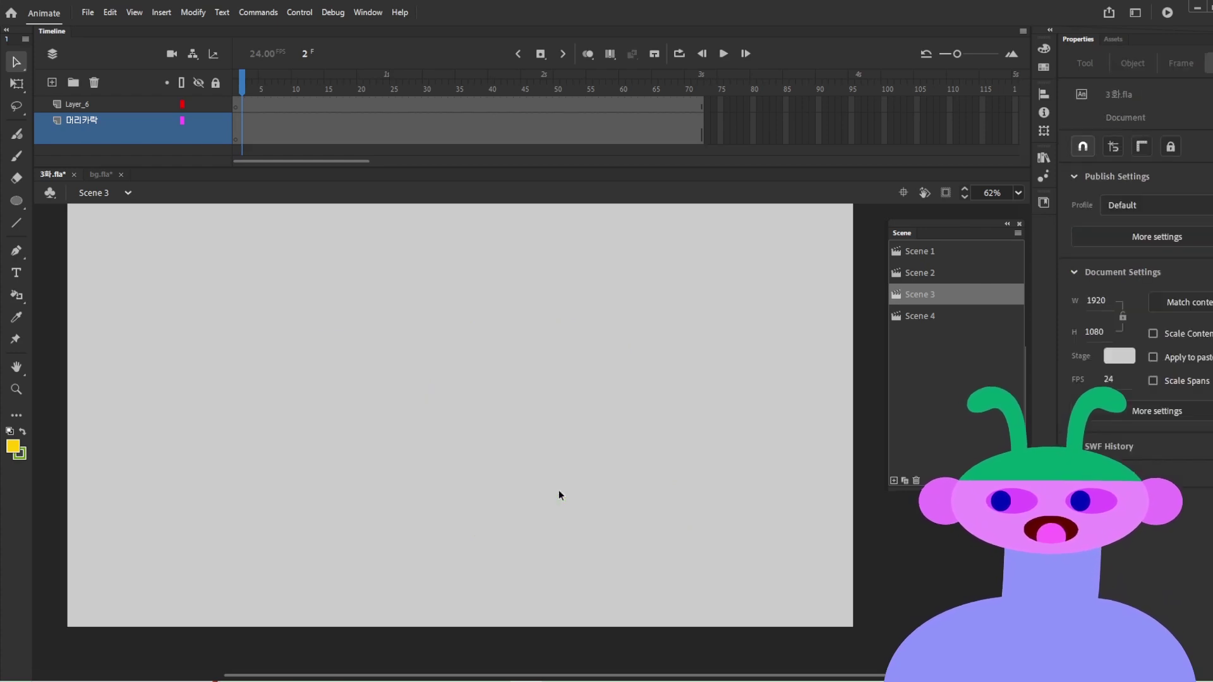
Step: Draw a thick green line rising diagonally across the stage and bend it into an upward arch
{"action": "key", "text": "b"}
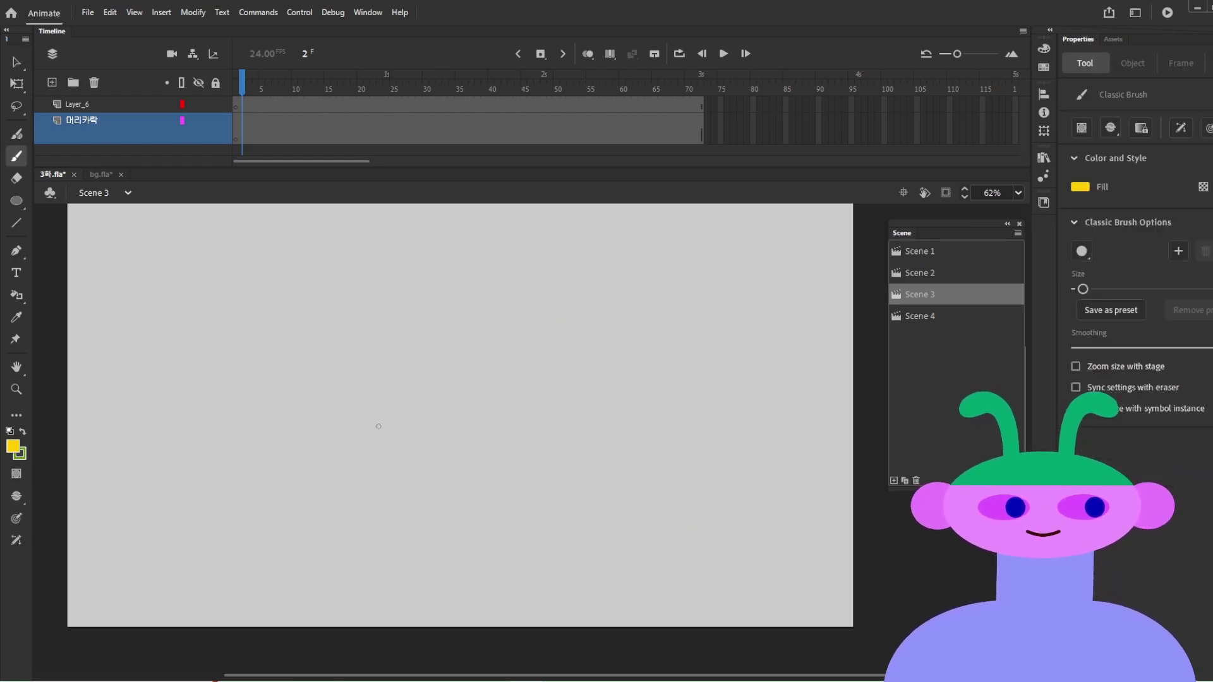
{"action": "left_click_drag", "start_coordinate": [472, 388], "coordinate": [471, 387]}
{"action": "key", "text": "ctrl+z"}
{"action": "key", "text": "n"}
{"action": "left_click_drag", "start_coordinate": [290, 445], "coordinate": [549, 348]}
{"action": "key", "text": "v"}
{"action": "left_click_drag", "start_coordinate": [411, 408], "coordinate": [393, 368]}
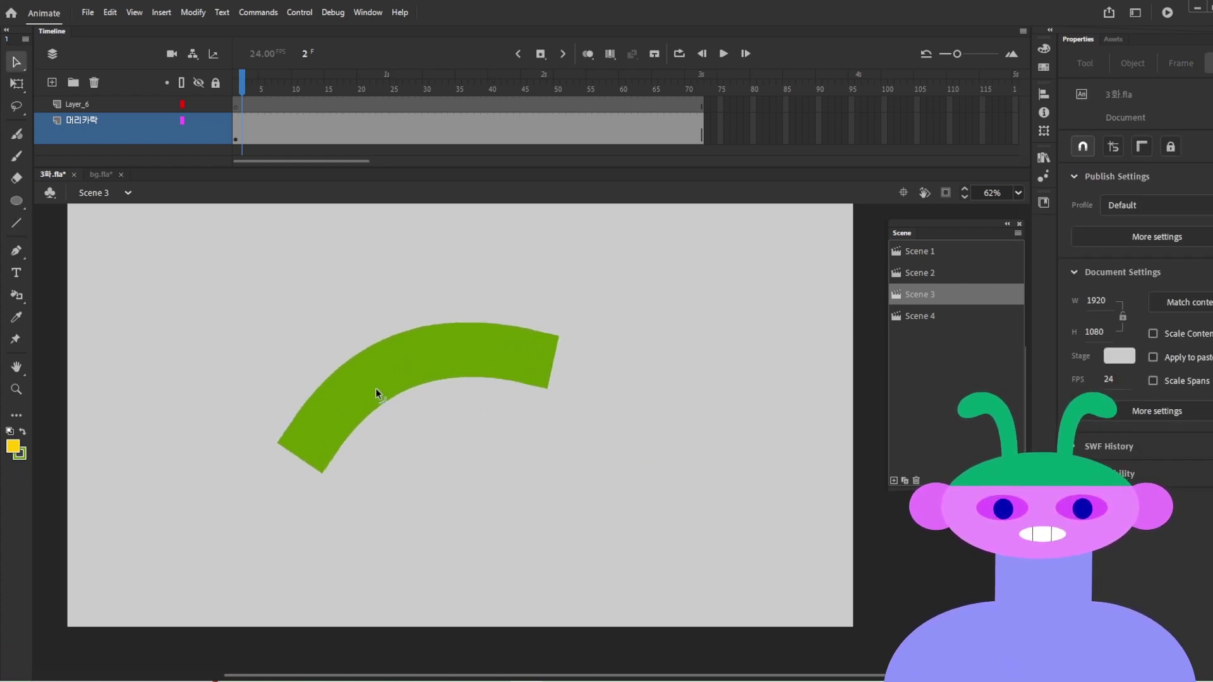
Step: Draw a yellow circle with a green outline beside the line and convert it to a movie clip symbol
{"action": "key", "text": "o"}
{"action": "mouse_move", "coordinate": [600, 446]}
{"action": "left_mouse_down"}
{"action": "mouse_move", "coordinate": [585, 484]}
{"action": "mouse_move", "coordinate": [711, 559]}
{"action": "left_mouse_up"}
{"action": "key", "text": "v"}
{"action": "left_click", "coordinate": [705, 543]}
{"action": "mouse_move", "coordinate": [1102, 325]}
{"action": "left_mouse_down"}
{"action": "mouse_move", "coordinate": [1118, 327]}
{"action": "mouse_move", "coordinate": [1096, 330]}
{"action": "left_mouse_up"}
{"action": "left_click_drag", "start_coordinate": [761, 623], "coordinate": [564, 423]}
{"action": "key", "text": "F8"}
{"action": "key", "text": "Return"}
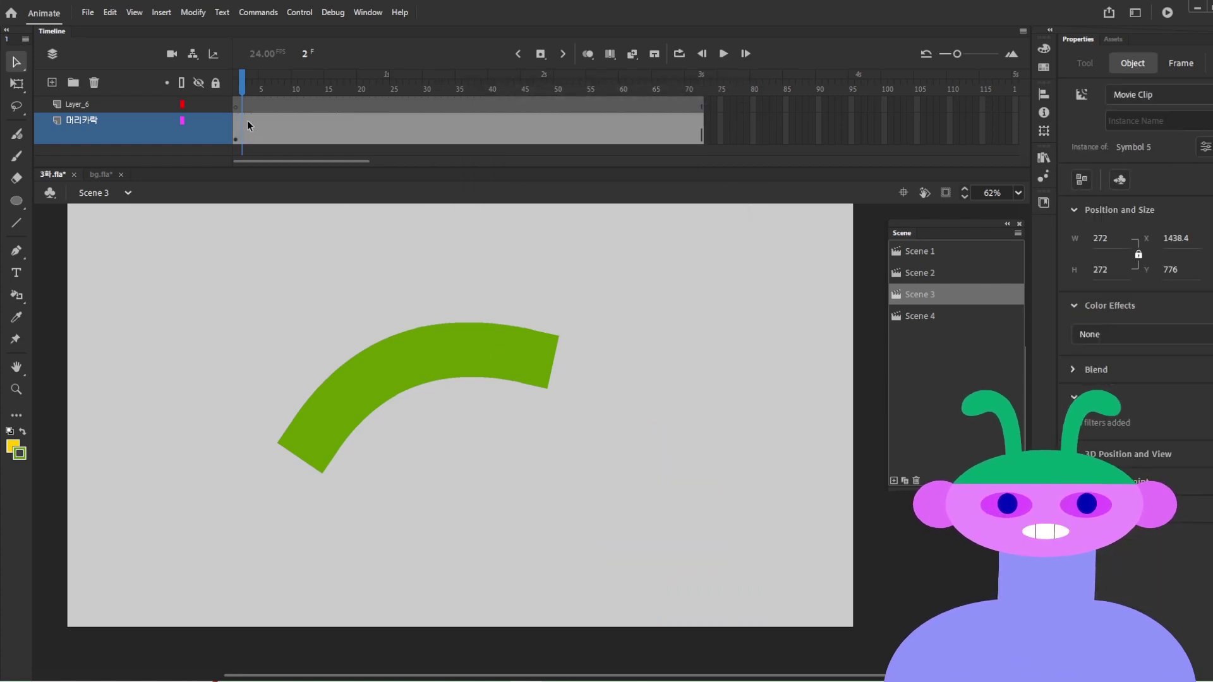
Step: Move the circle symbol to Layer_6 and place it over the upper end of the green line
{"action": "key", "text": "ctrl+x"}
{"action": "left_click", "coordinate": [263, 103]}
{"action": "key", "text": "ctrl+shift+v"}
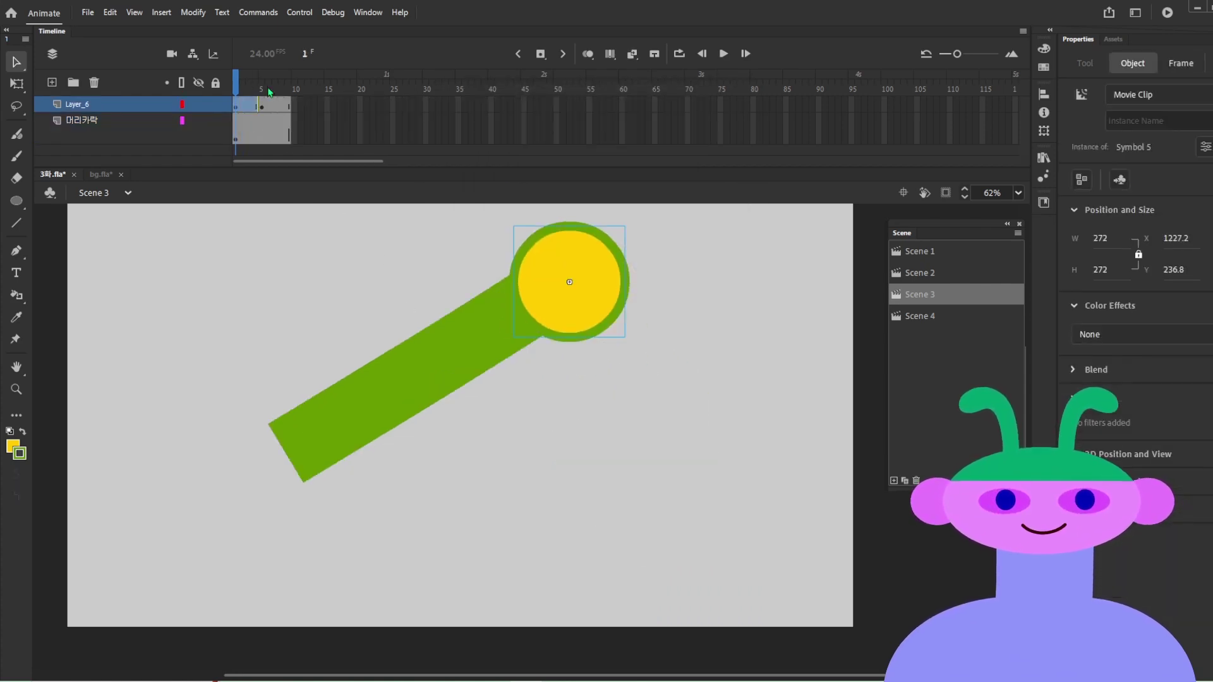
Step: Insert keyframes at frame 5 on both the circle and line layers
{"action": "left_click_drag", "start_coordinate": [263, 105], "coordinate": [263, 158]}
{"action": "key", "text": "F6"}
{"action": "key", "text": "shift+F6"}
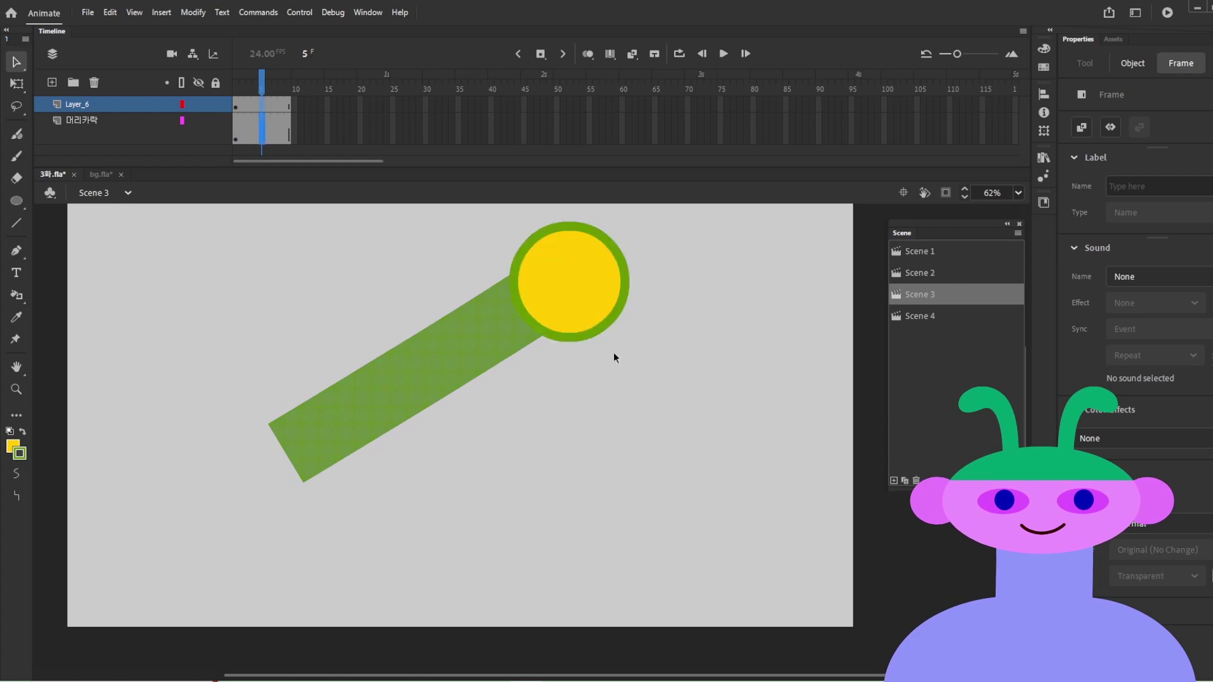
{"action": "key", "text": "F6"}
Step: In frame 5, lower the circle and bring the green line down to meet it as a nearly straight arm
{"action": "left_click", "coordinate": [611, 433]}
{"action": "left_click_drag", "start_coordinate": [547, 271], "coordinate": [616, 469]}
{"action": "left_click", "coordinate": [736, 325]}
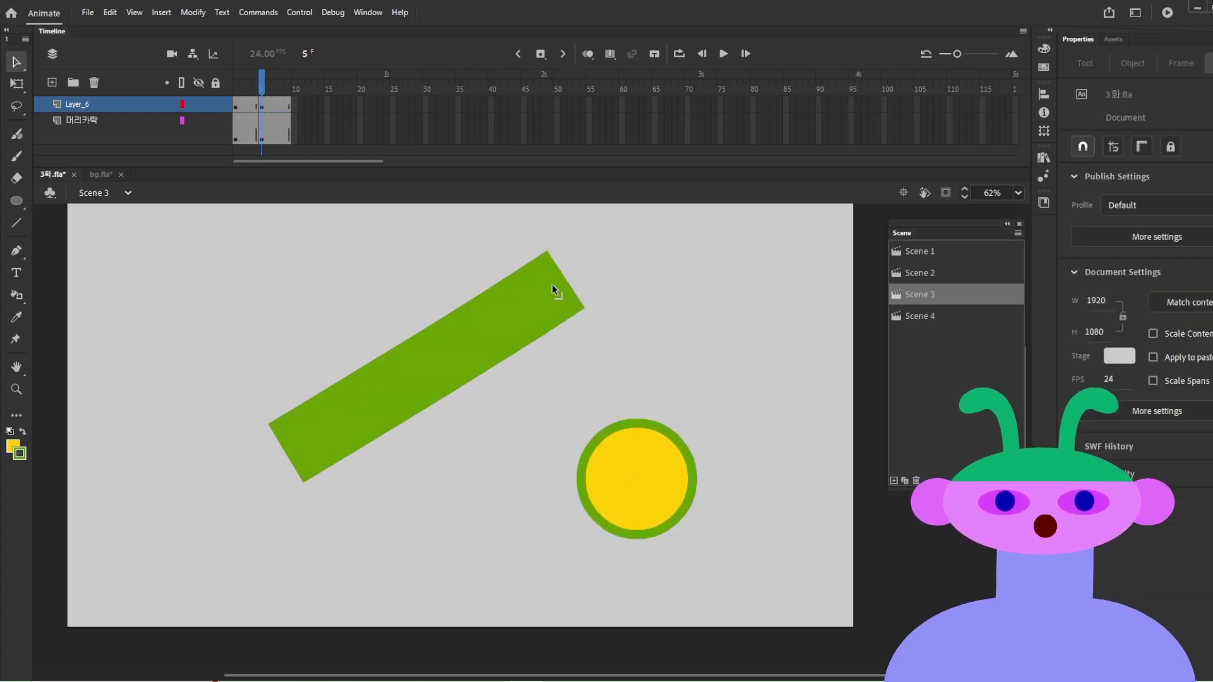
{"action": "left_click_drag", "start_coordinate": [551, 282], "coordinate": [617, 456]}
{"action": "left_click_drag", "start_coordinate": [444, 406], "coordinate": [465, 465]}
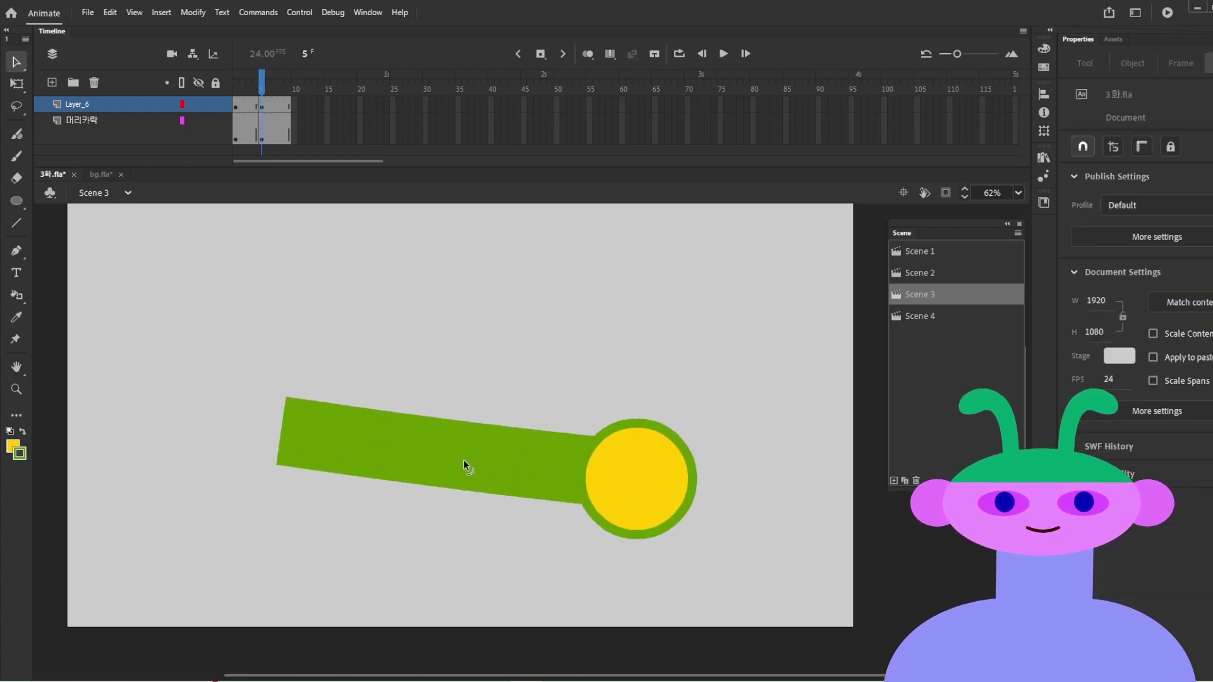
Step: With onion skinning on, pose frame 3 with the circle slightly below its first position and the line sagging downward
{"action": "left_click", "coordinate": [249, 106]}
{"action": "left_click", "coordinate": [622, 341]}
{"action": "left_click", "coordinate": [626, 351]}
{"action": "left_click", "coordinate": [588, 54]}
{"action": "left_click_drag", "start_coordinate": [560, 278], "coordinate": [500, 393]}
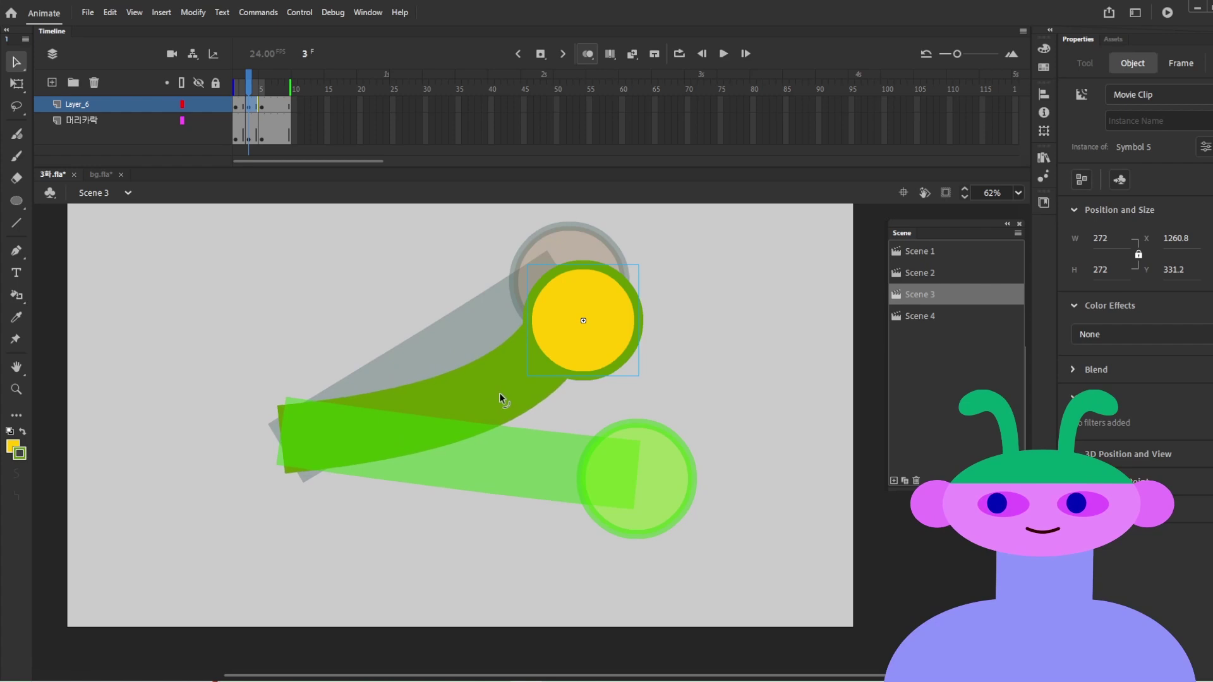
Step: In a frame 7 keyframe, raise the circle above its frame 5 position and arch the green line upward
{"action": "left_click", "coordinate": [275, 111]}
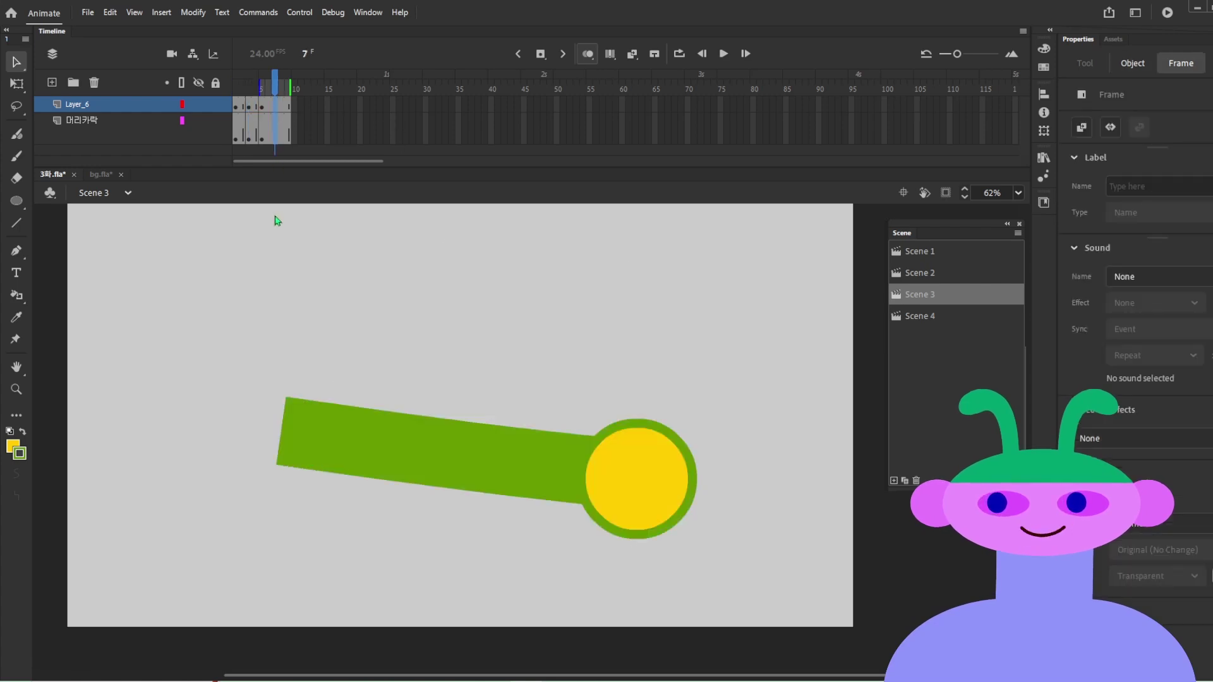
{"action": "left_click", "coordinate": [688, 388]}
{"action": "left_click_drag", "start_coordinate": [655, 453], "coordinate": [645, 373]}
{"action": "left_click_drag", "start_coordinate": [460, 442], "coordinate": [445, 373]}
{"action": "left_click_drag", "start_coordinate": [589, 476], "coordinate": [599, 408]}
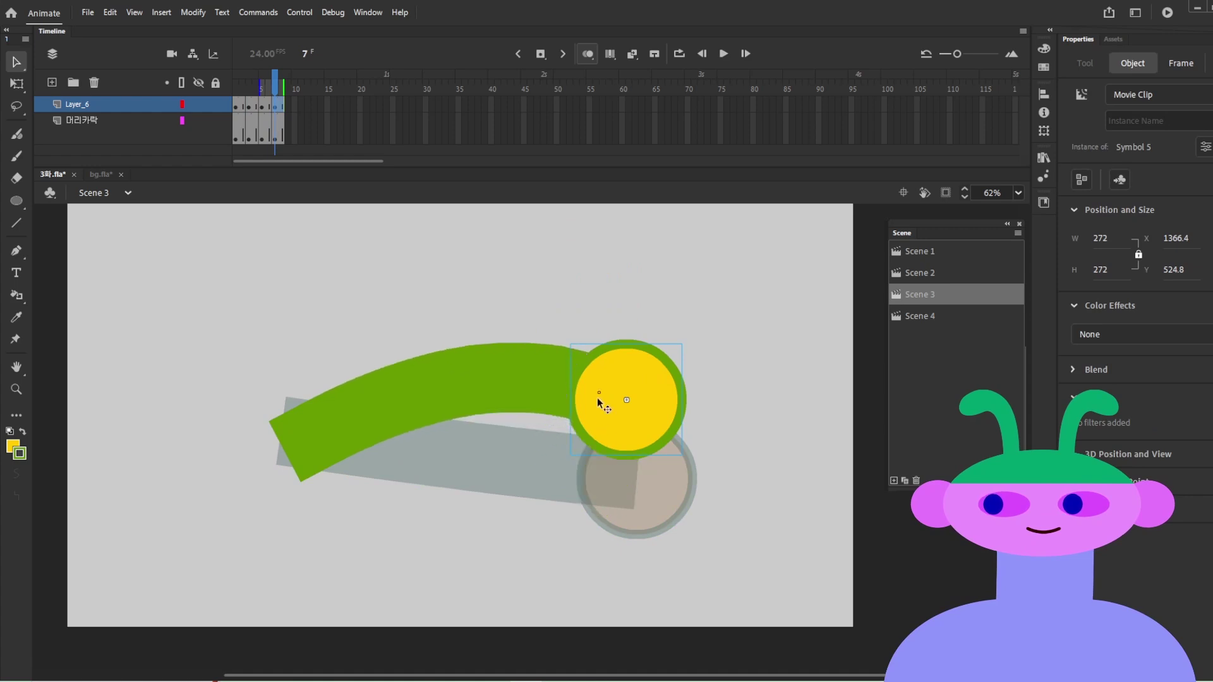
Step: Play the short arm animation several times and turn off onion skinning
{"action": "key", "text": "Return"}
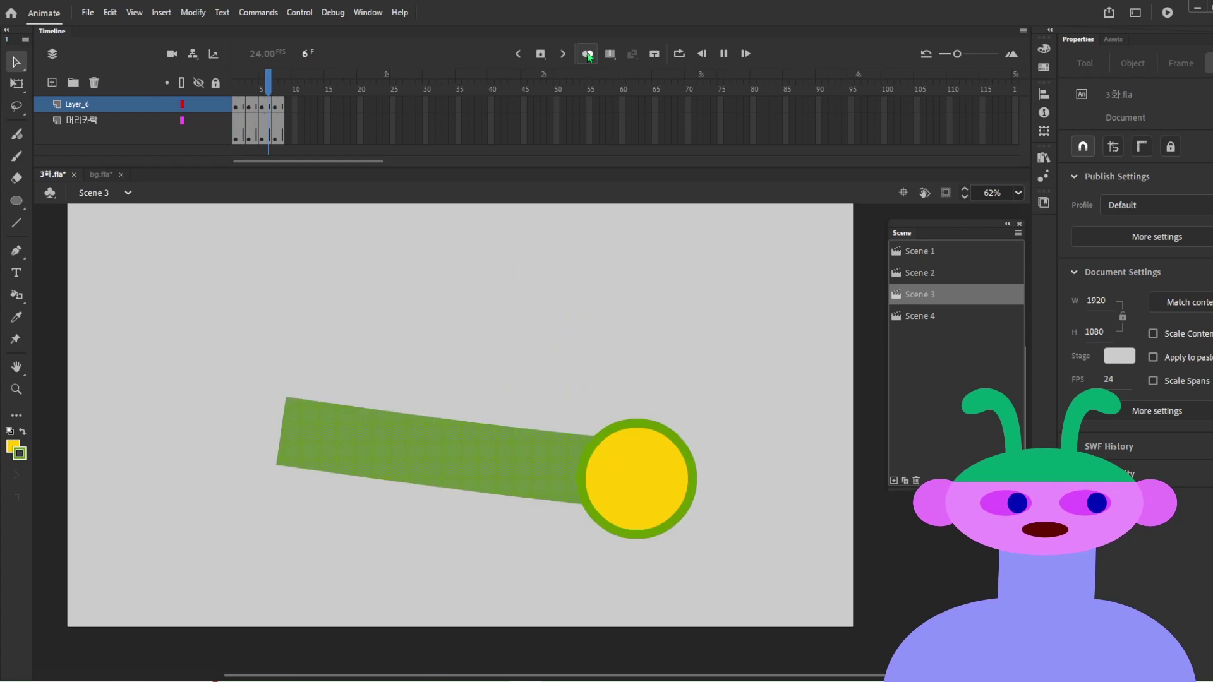
{"action": "key", "text": "Return"}
{"action": "key", "text": "Return"}
{"action": "key", "text": "Return"}
{"action": "left_click", "coordinate": [587, 55]}
Step: Lock Layer_6, select the green lines across all keyframes with Edit Multiple Frames and expand them to fills
{"action": "left_click", "coordinate": [235, 85]}
{"action": "left_click", "coordinate": [428, 365]}
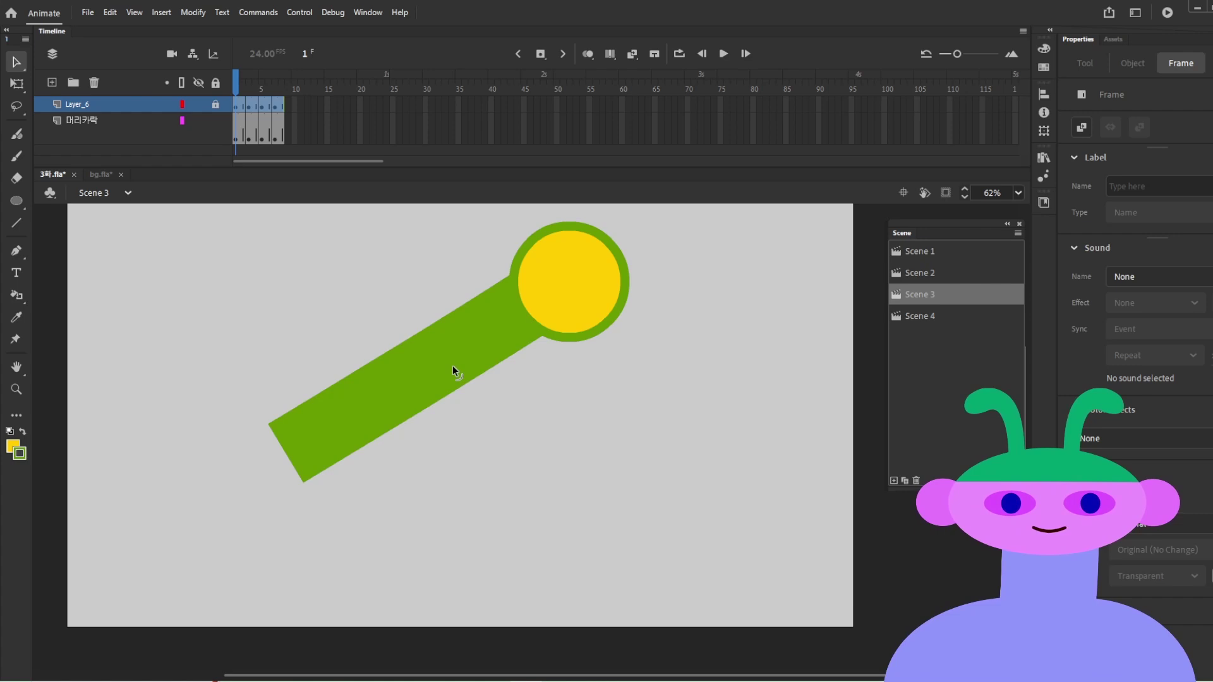
{"action": "left_click", "coordinate": [452, 365]}
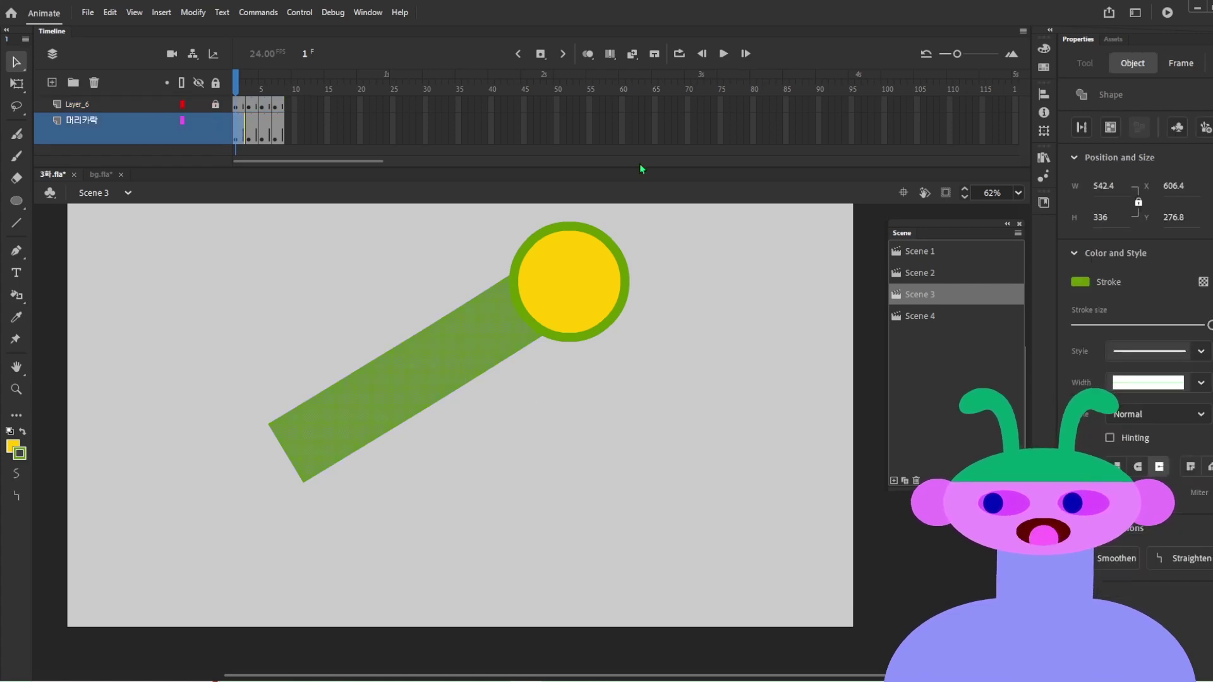
{"action": "left_click", "coordinate": [610, 54]}
{"action": "left_click_drag", "start_coordinate": [688, 584], "coordinate": [36, 135]}
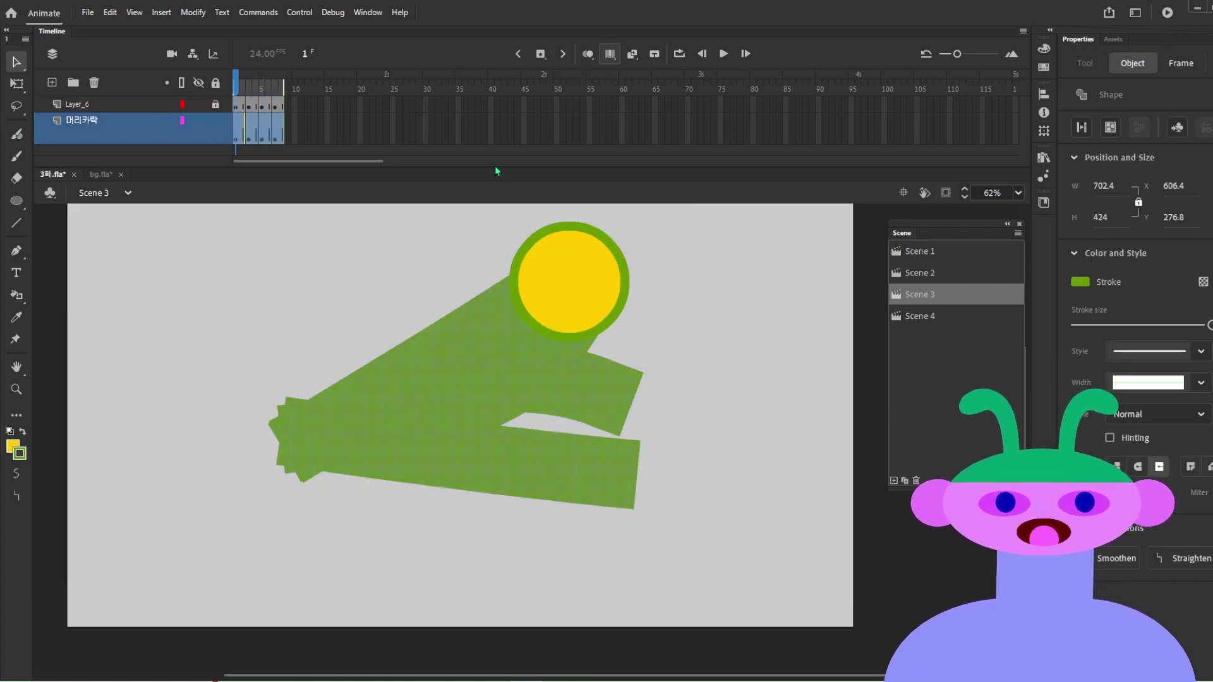
{"action": "left_click", "coordinate": [1080, 128]}
{"action": "left_click", "coordinate": [694, 345]}
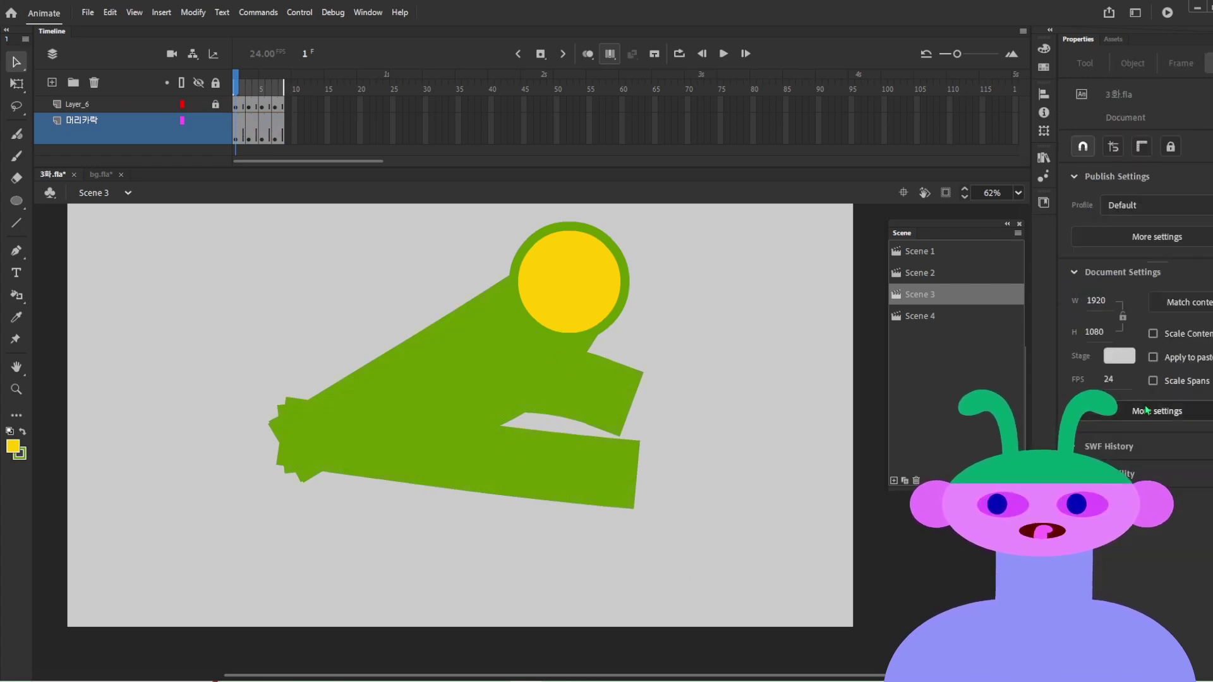
Step: Use the Ink Bottle with a black stroke to outline the green arm shape of frame 5
{"action": "key", "text": "s"}
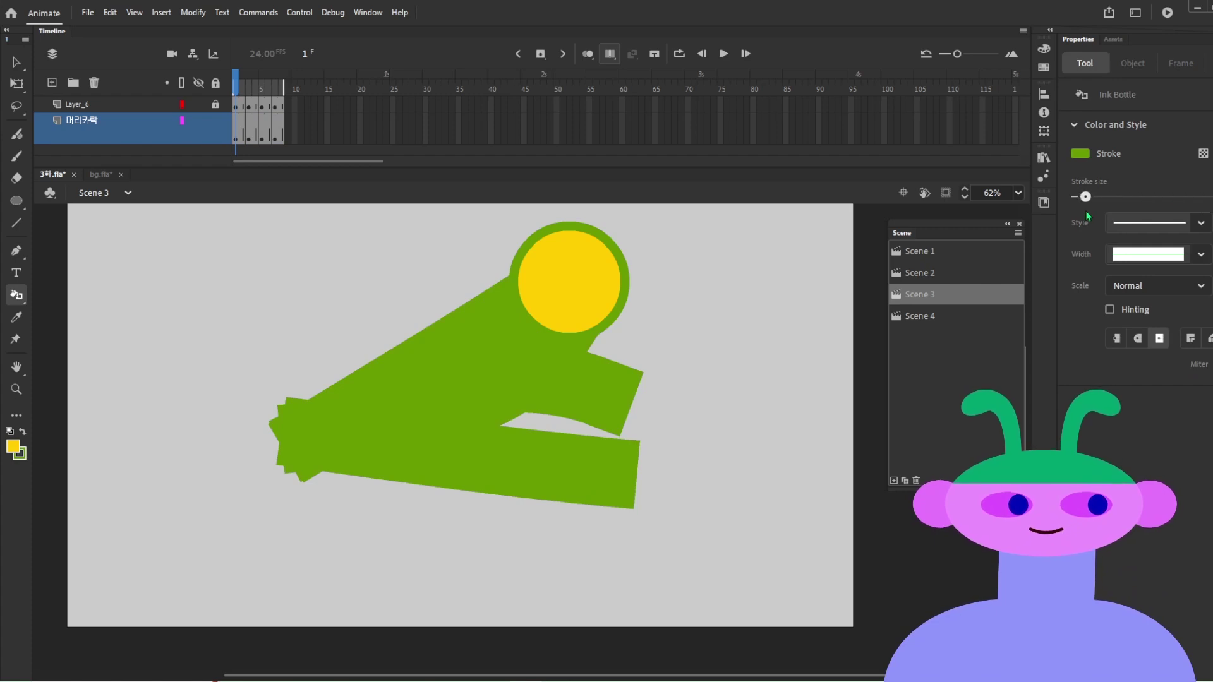
{"action": "left_click", "coordinate": [466, 491]}
{"action": "key", "text": "ctrl+z"}
{"action": "left_click", "coordinate": [1080, 153]}
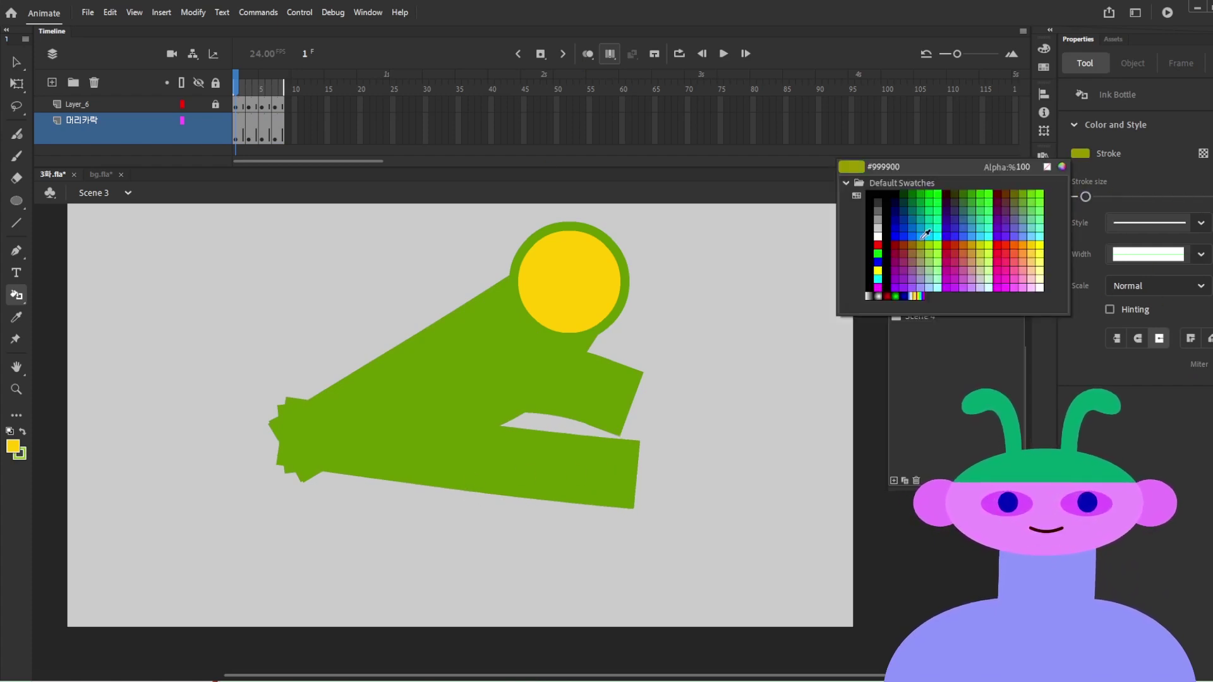
{"action": "left_click", "coordinate": [870, 196]}
{"action": "left_click", "coordinate": [486, 475]}
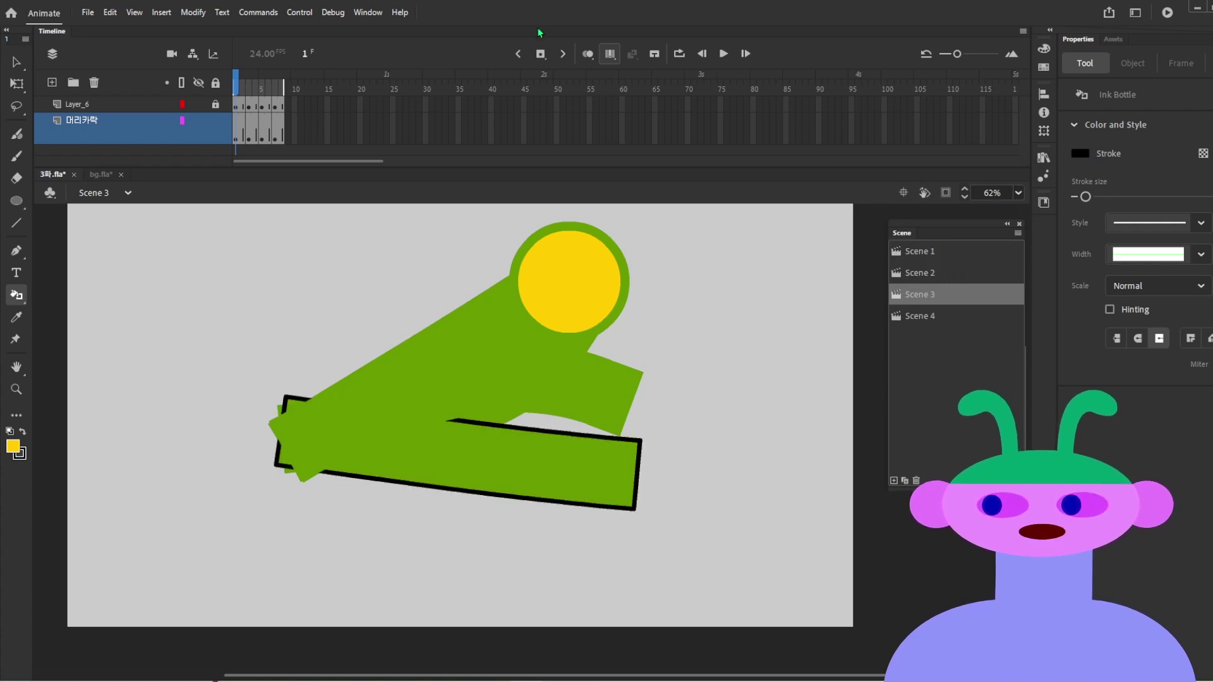
Step: Turn off multiple-frame editing and add the black outline to the green arm shapes in the remaining keyframes
{"action": "left_click", "coordinate": [609, 54]}
{"action": "left_click", "coordinate": [244, 131]}
{"action": "left_click", "coordinate": [439, 399]}
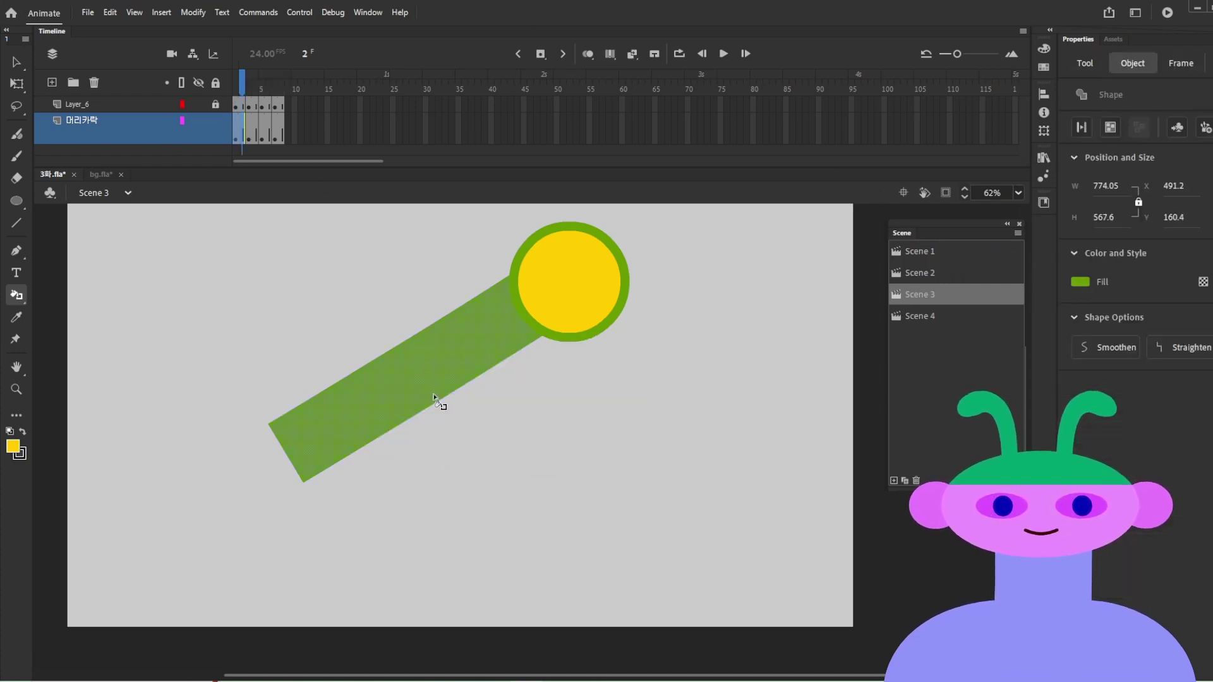
{"action": "left_click", "coordinate": [440, 401]}
{"action": "left_click", "coordinate": [256, 135]}
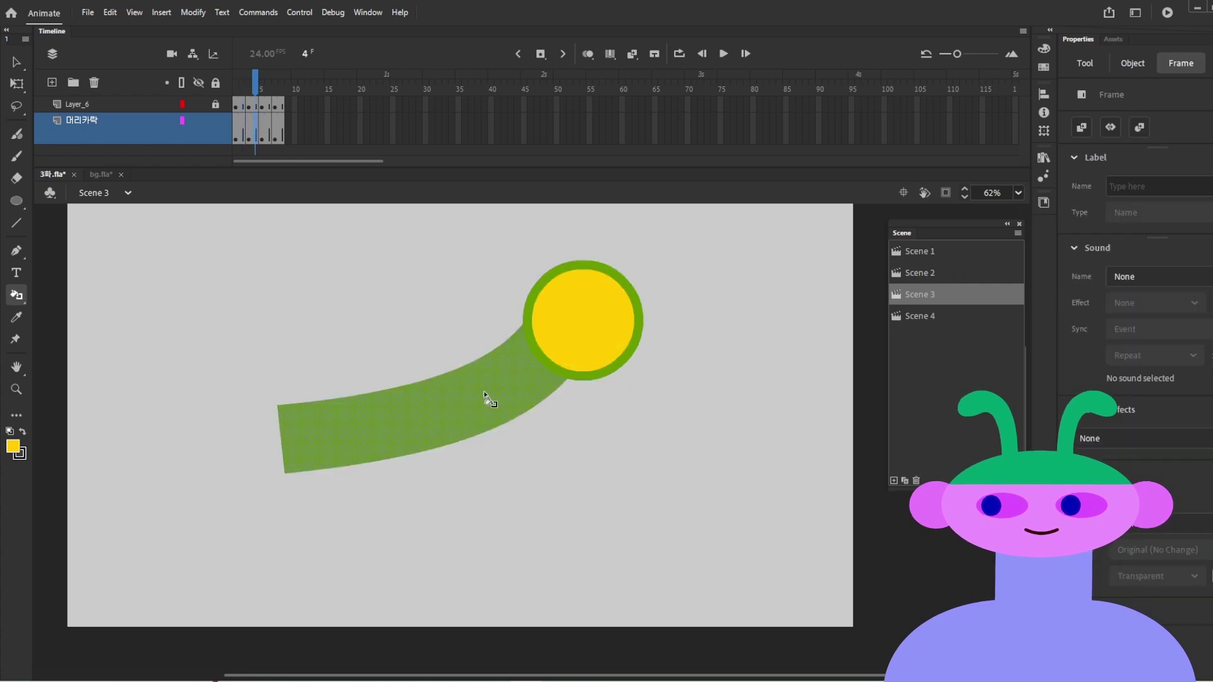
{"action": "left_click", "coordinate": [441, 442]}
{"action": "left_click", "coordinate": [262, 134]}
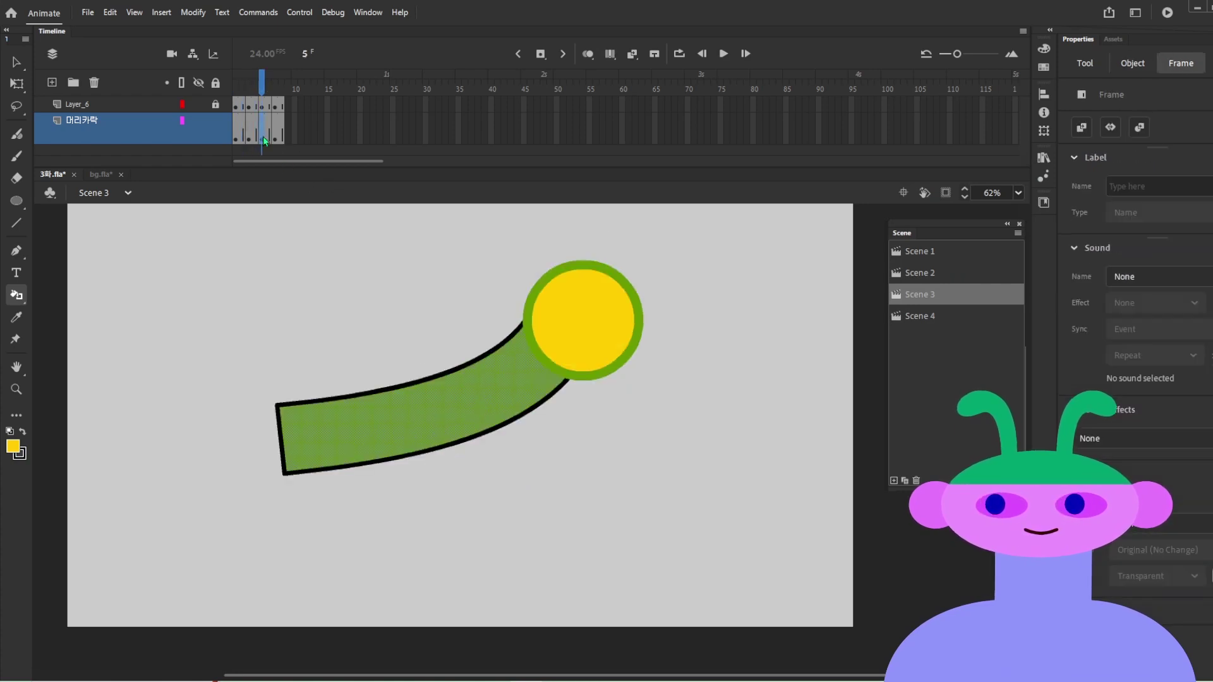
{"action": "left_click", "coordinate": [481, 425]}
{"action": "key", "text": "."}
{"action": "key", "text": "."}
{"action": "left_click", "coordinate": [441, 433]}
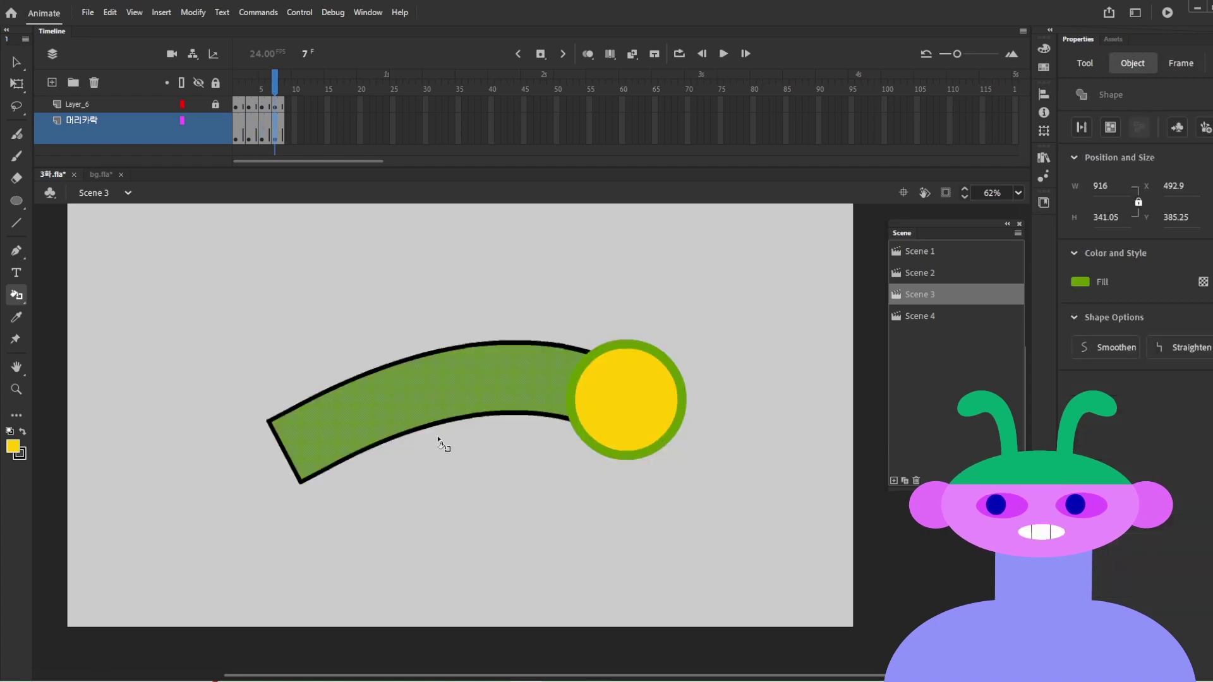
Step: Try bending the lower black outline of the frame 7 arm away from its fill and undo the change
{"action": "key", "text": "v"}
{"action": "left_click", "coordinate": [444, 400]}
{"action": "left_click_drag", "start_coordinate": [444, 422], "coordinate": [447, 441]}
{"action": "key", "text": "ctrl+z"}
{"action": "left_click", "coordinate": [458, 450]}
{"action": "left_click", "coordinate": [448, 422]}
{"action": "left_click", "coordinate": [489, 465]}
{"action": "key", "text": "s"}
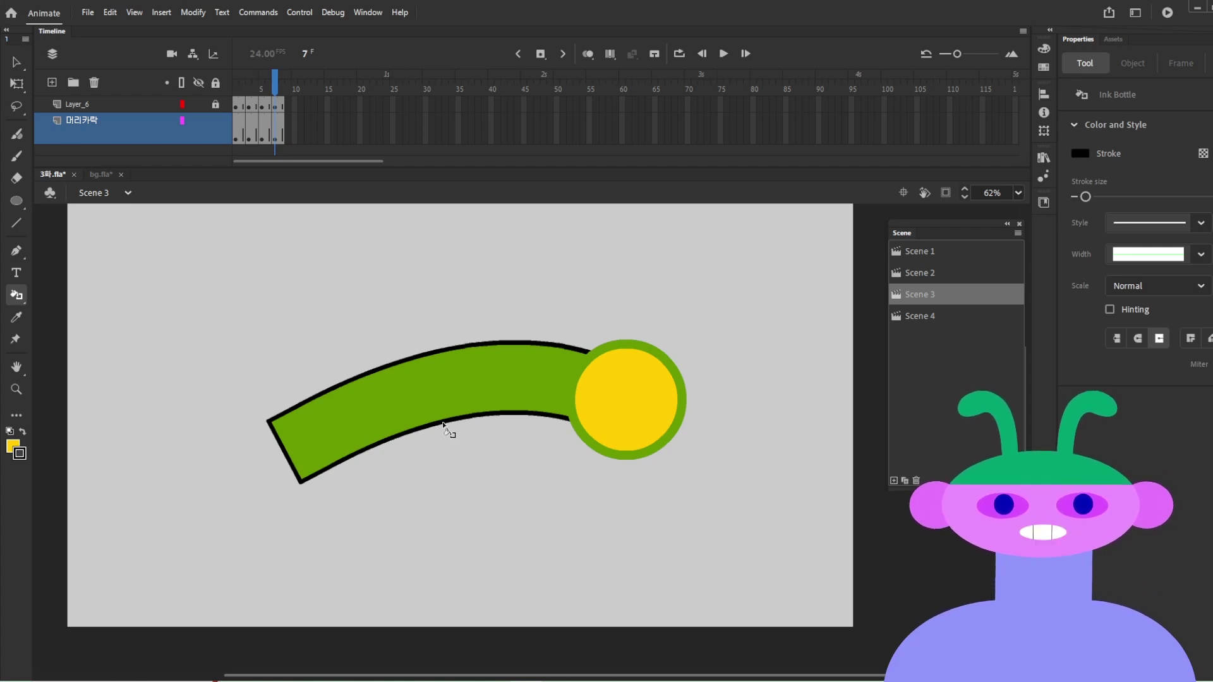
{"action": "key", "text": "v"}
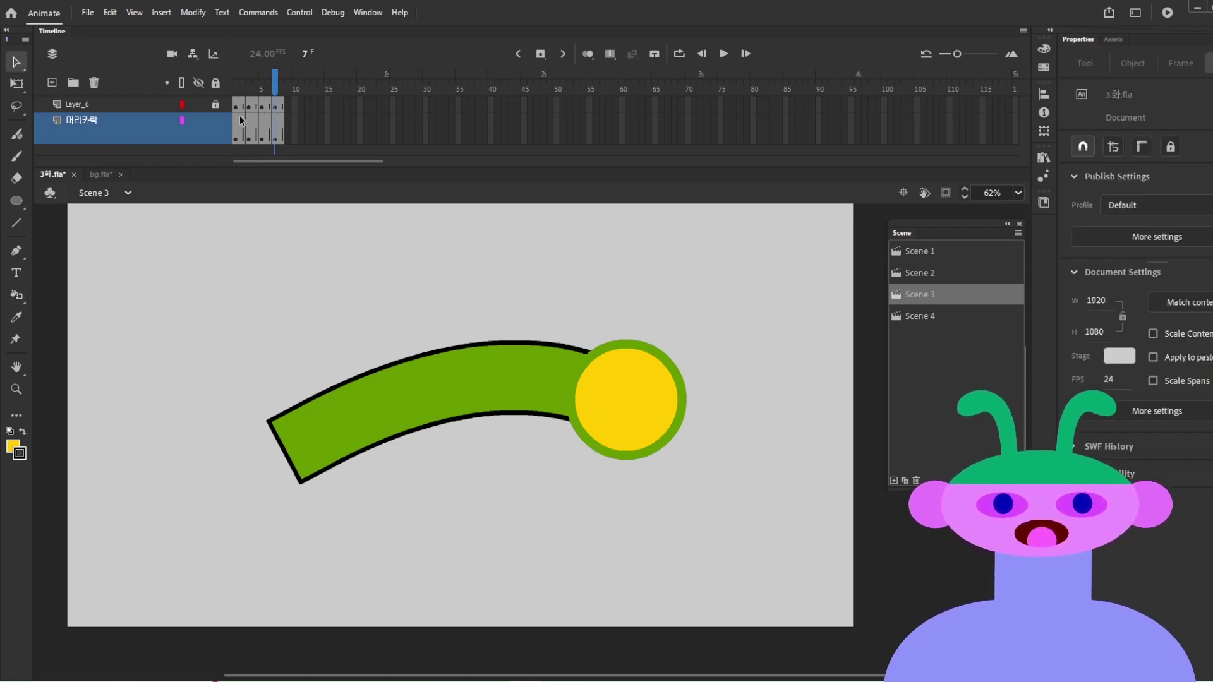
Step: Return to frame 1, unlock Layer_6 and give the circle symbol a thinner black outline
{"action": "left_click_drag", "start_coordinate": [269, 82], "coordinate": [198, 101]}
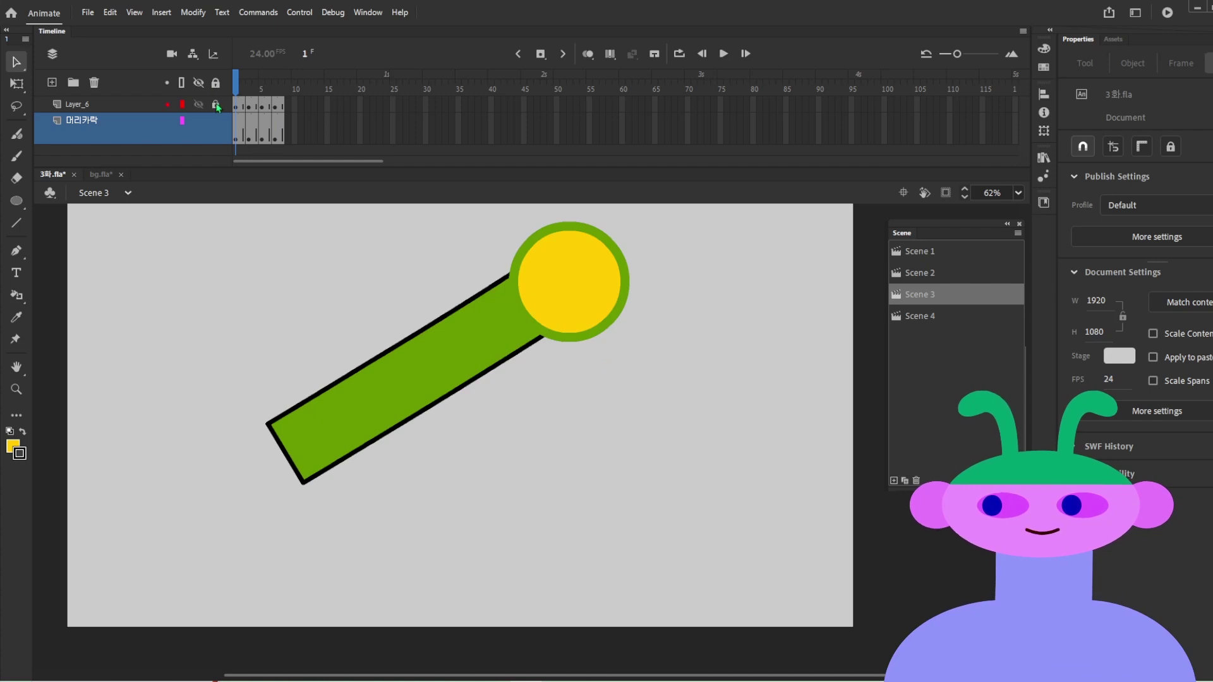
{"action": "double_click", "coordinate": [560, 274]}
{"action": "left_click", "coordinate": [636, 375]}
{"action": "double_click", "coordinate": [637, 375]}
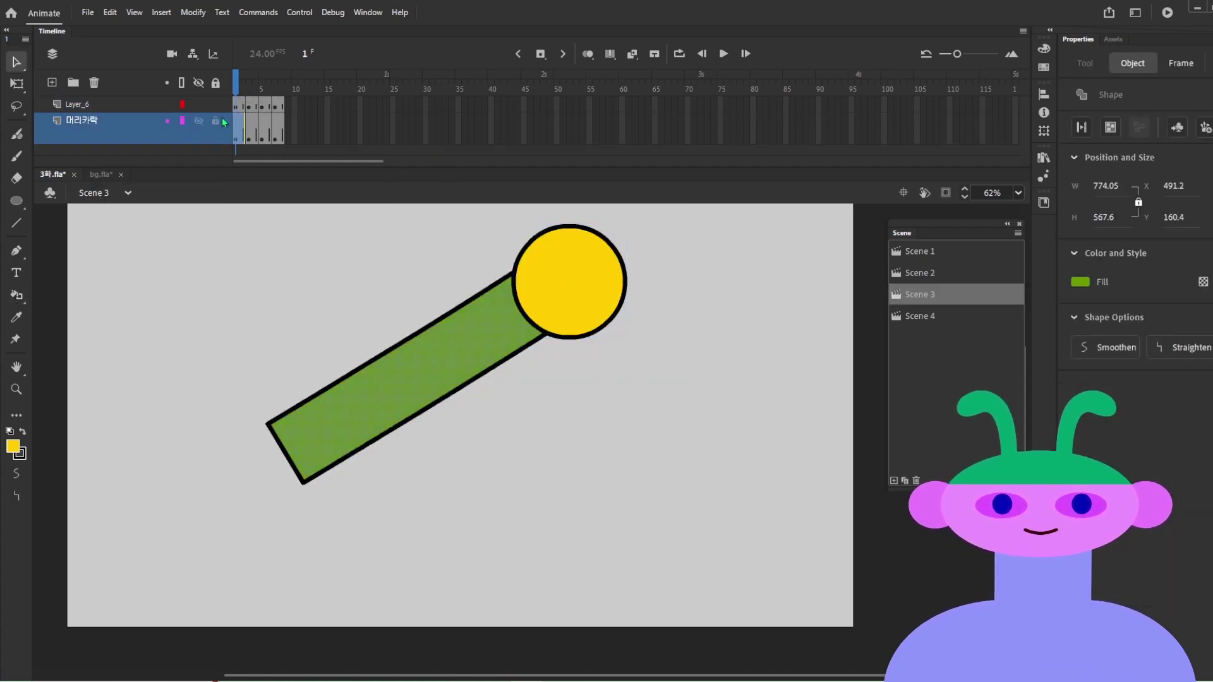
Step: Turn on multiple-frame editing and fill the green arm shapes in all keyframes with the circle's yellow
{"action": "left_click", "coordinate": [610, 54]}
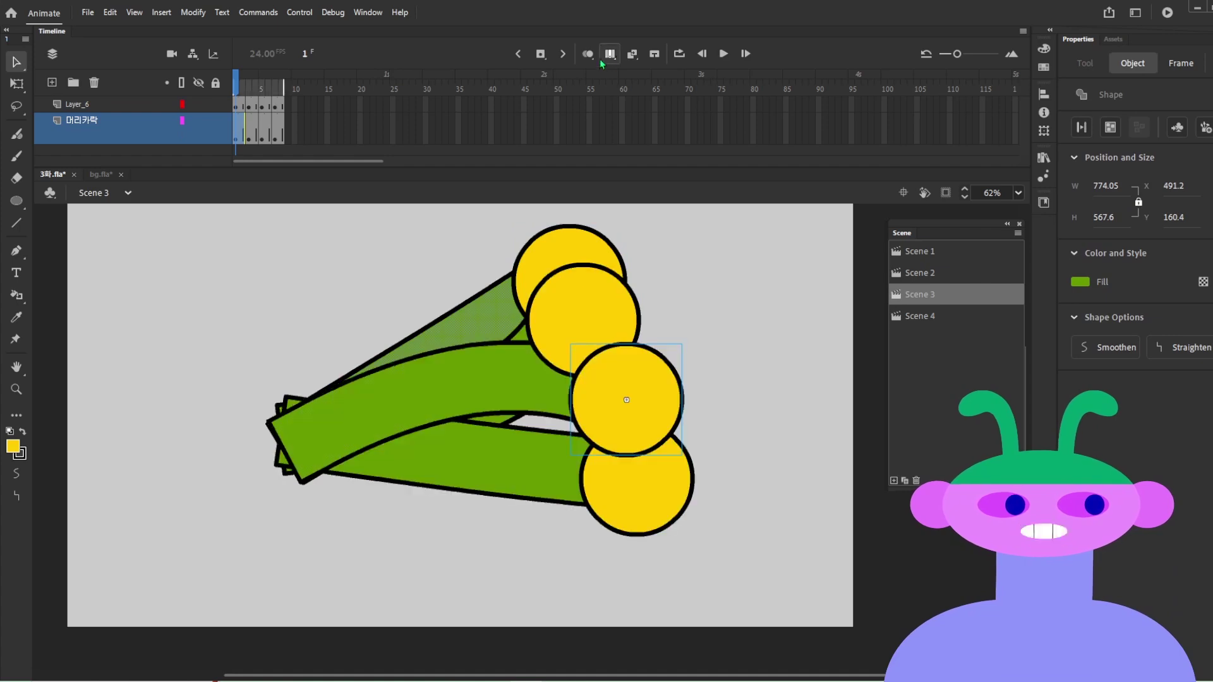
{"action": "key", "text": "i"}
{"action": "left_click", "coordinate": [608, 357]}
{"action": "left_click", "coordinate": [458, 391]}
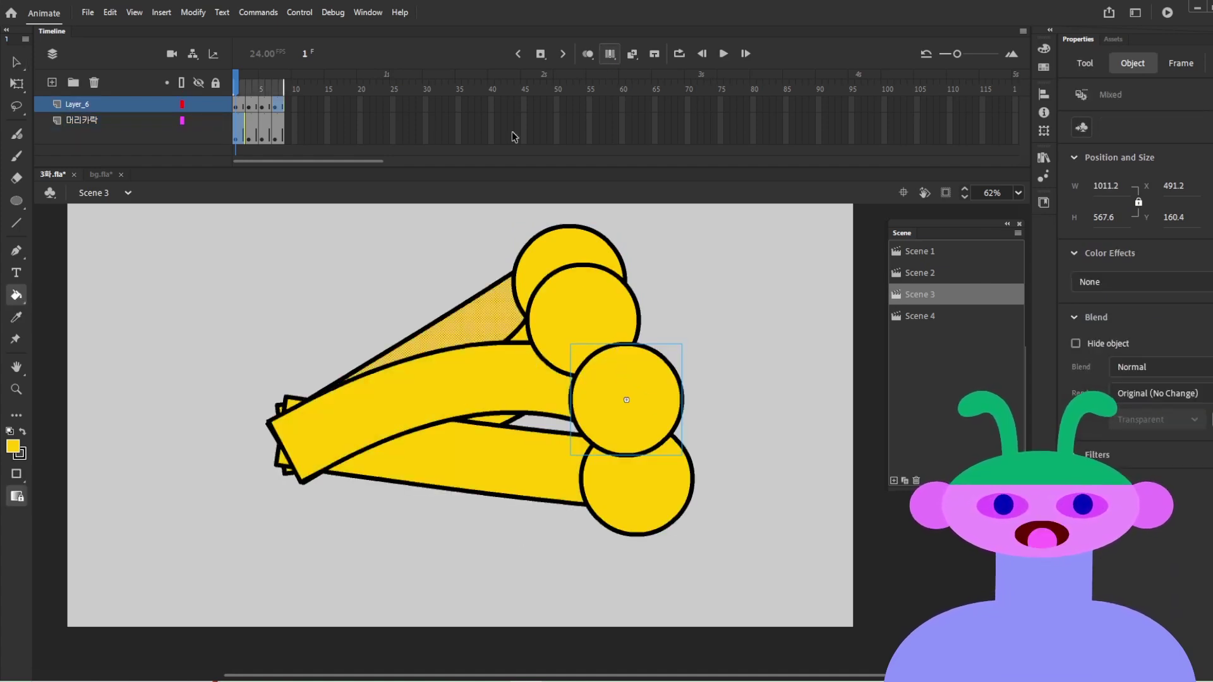
Step: Replace multiple-frame editing with onion skinning and play the recoloured animation
{"action": "left_click", "coordinate": [588, 54]}
{"action": "left_click", "coordinate": [609, 57]}
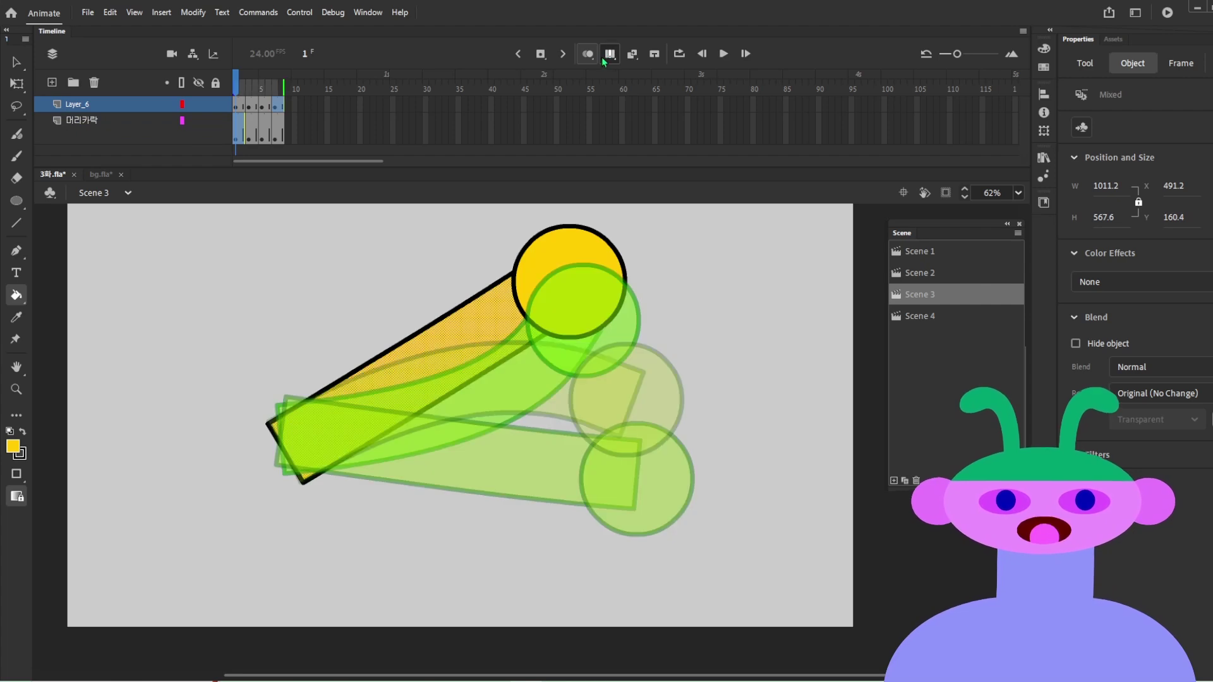
{"action": "key", "text": "Return"}
Step: Enable loop playback, extend the loop range to frames 1 to 8 and play the animation
{"action": "left_click", "coordinate": [679, 54]}
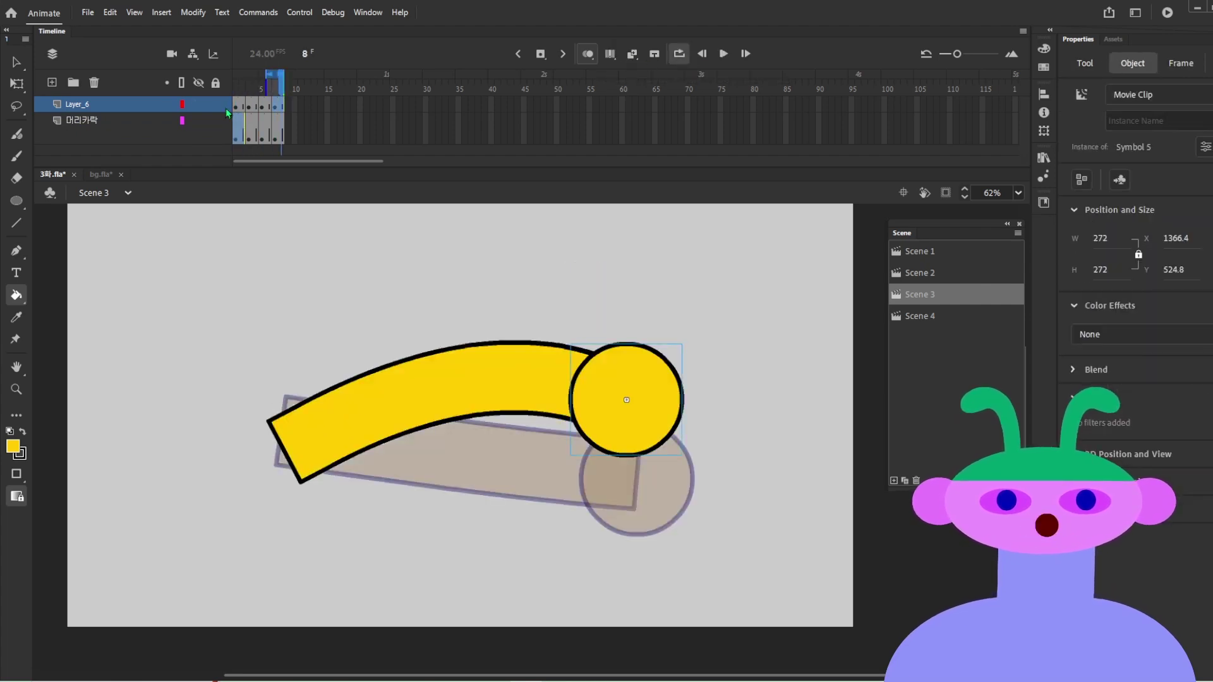
{"action": "left_click_drag", "start_coordinate": [270, 76], "coordinate": [235, 76]}
{"action": "key", "text": "Return"}
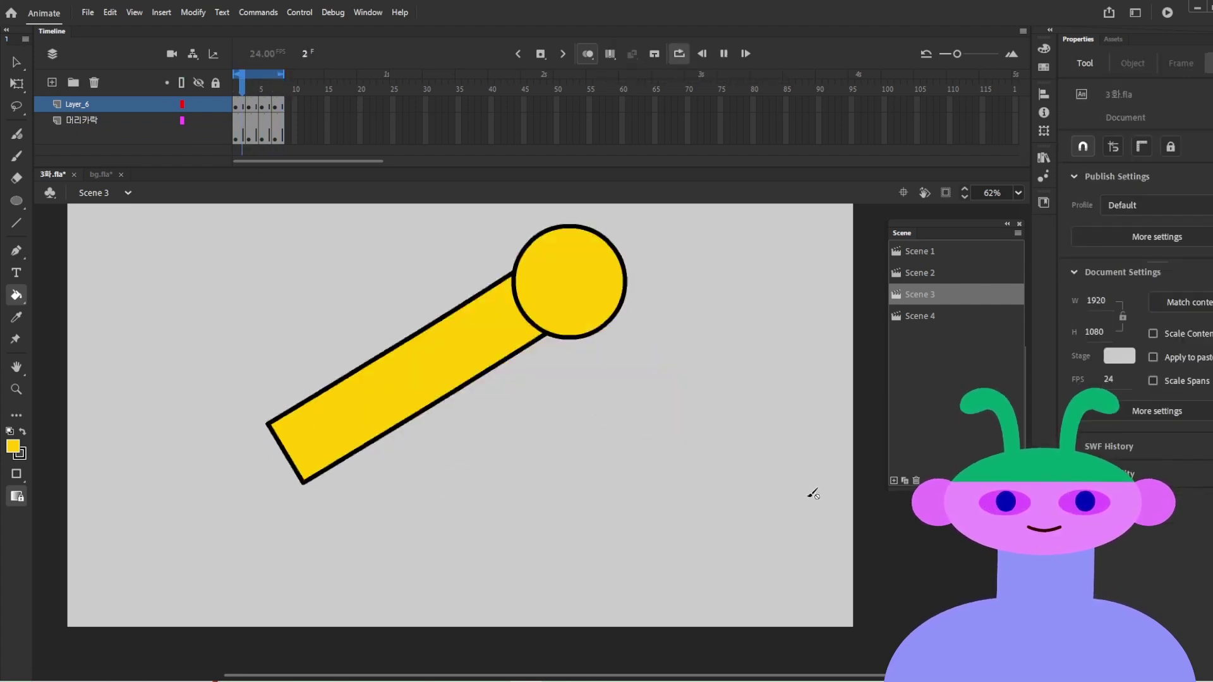
{"action": "key", "text": "Return"}
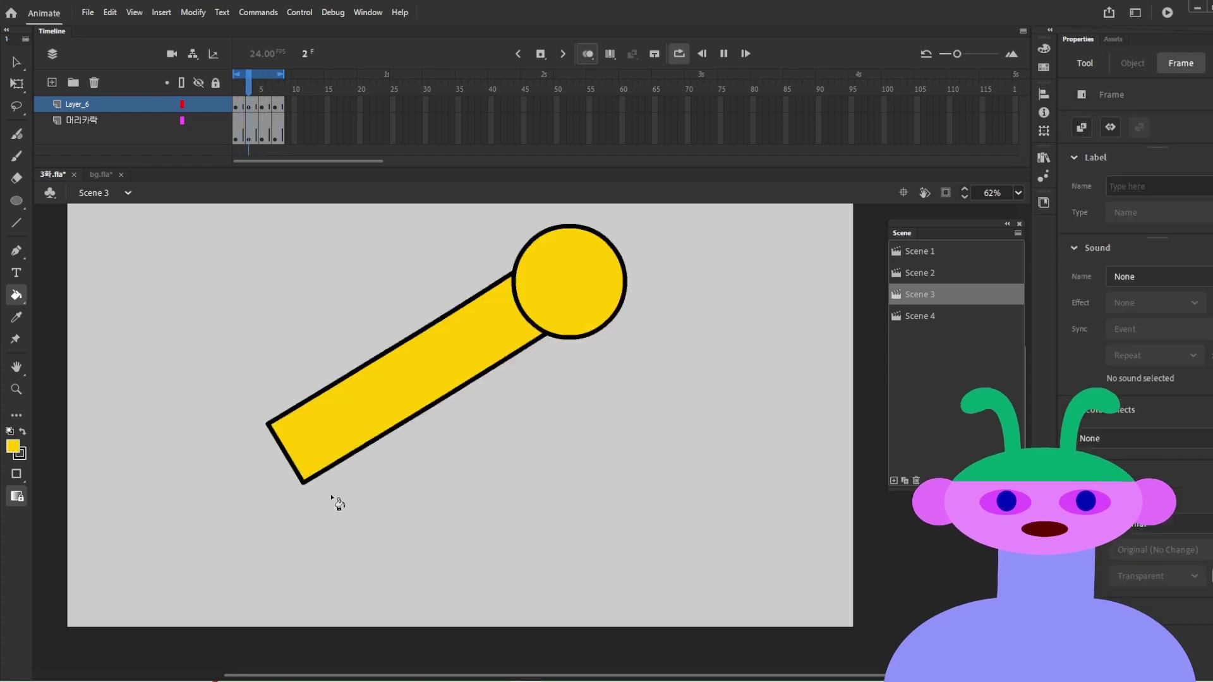
Step: Turn off onion skinning and return to frame 1 of Layer_6
{"action": "left_click", "coordinate": [588, 54]}
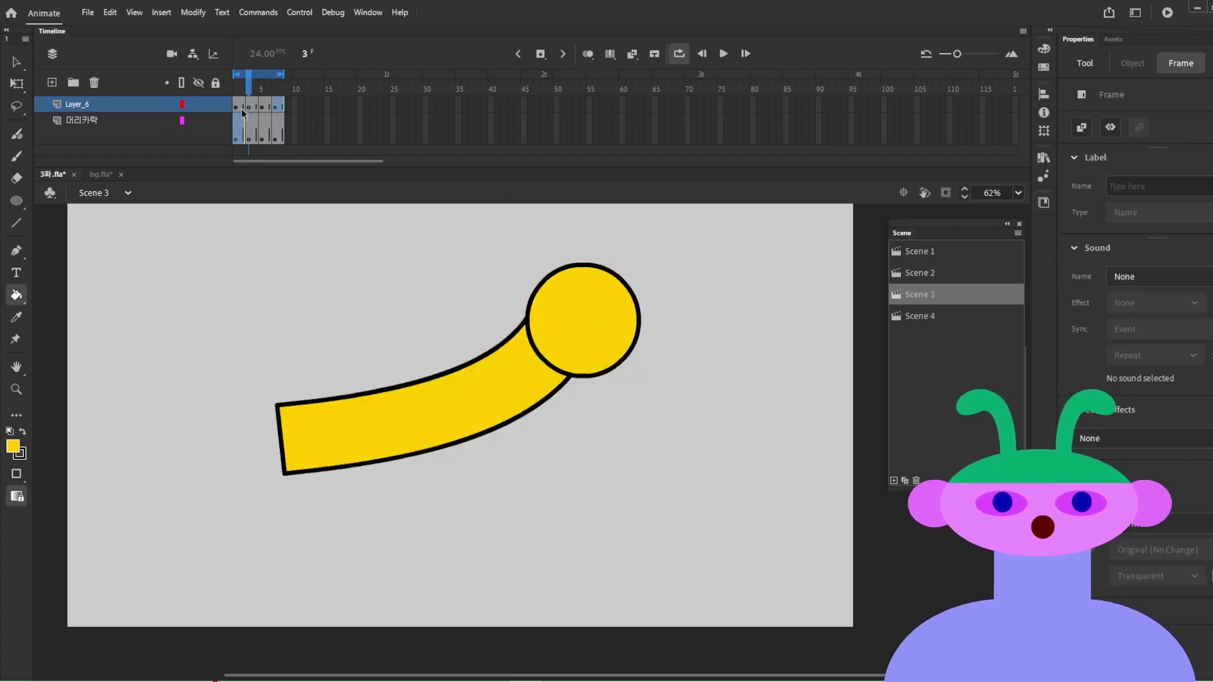
{"action": "left_click", "coordinate": [236, 105]}
{"action": "key", "text": "b"}
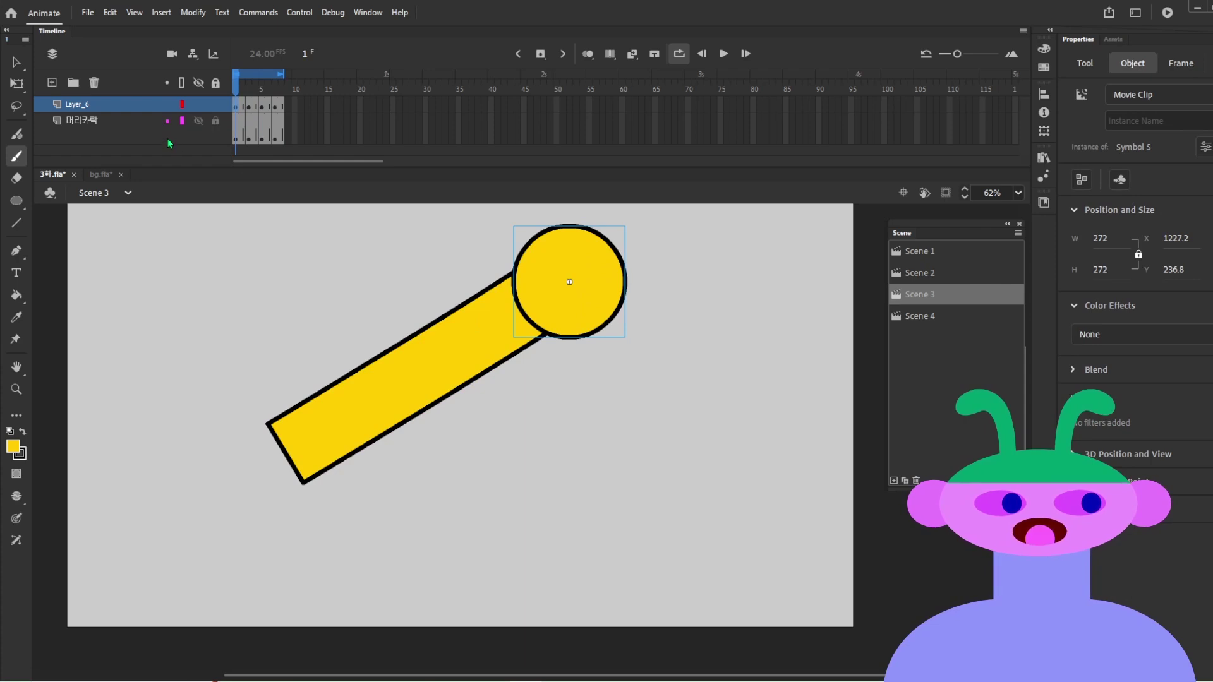
Step: Hide the 머리카락 layer, outline a slanted rectangular arm with straight lines up to the circle and fill it yellow
{"action": "left_click", "coordinate": [200, 121]}
{"action": "key", "text": "n"}
{"action": "mouse_move", "coordinate": [309, 477]}
{"action": "left_mouse_down"}
{"action": "mouse_move", "coordinate": [315, 486]}
{"action": "mouse_move", "coordinate": [578, 325]}
{"action": "left_mouse_up"}
{"action": "left_click_drag", "start_coordinate": [273, 414], "coordinate": [513, 278]}
{"action": "key", "text": "v"}
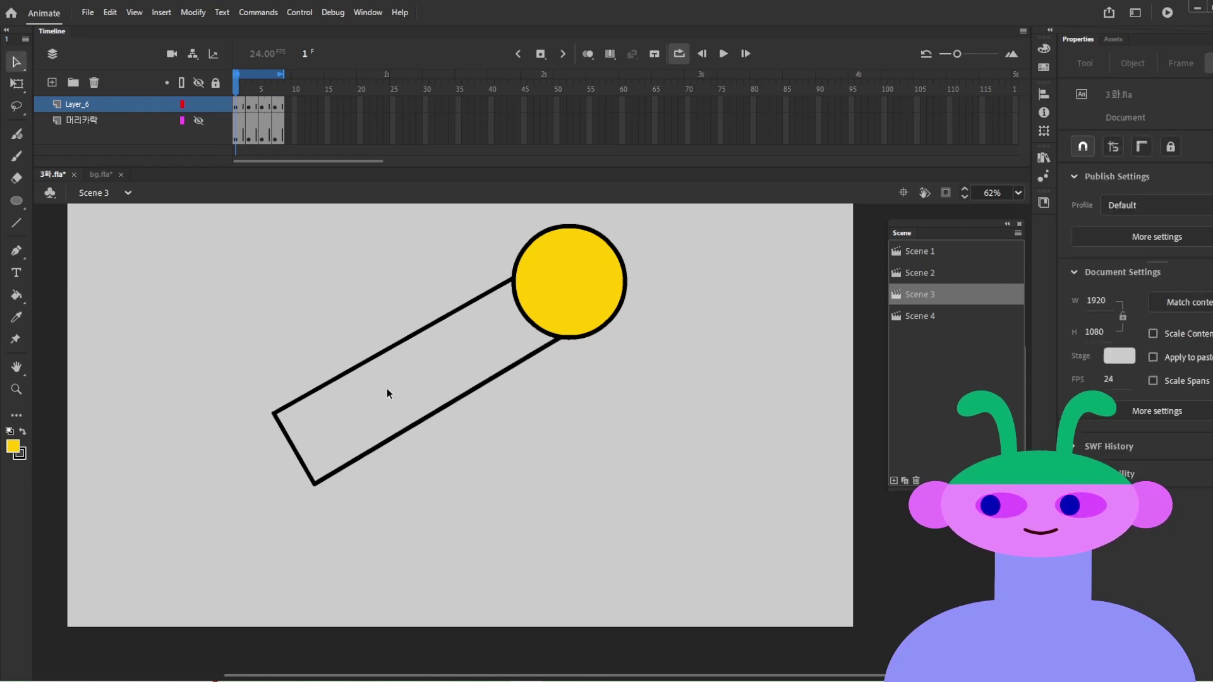
{"action": "key", "text": "k"}
{"action": "left_click", "coordinate": [466, 400]}
{"action": "key", "text": "v"}
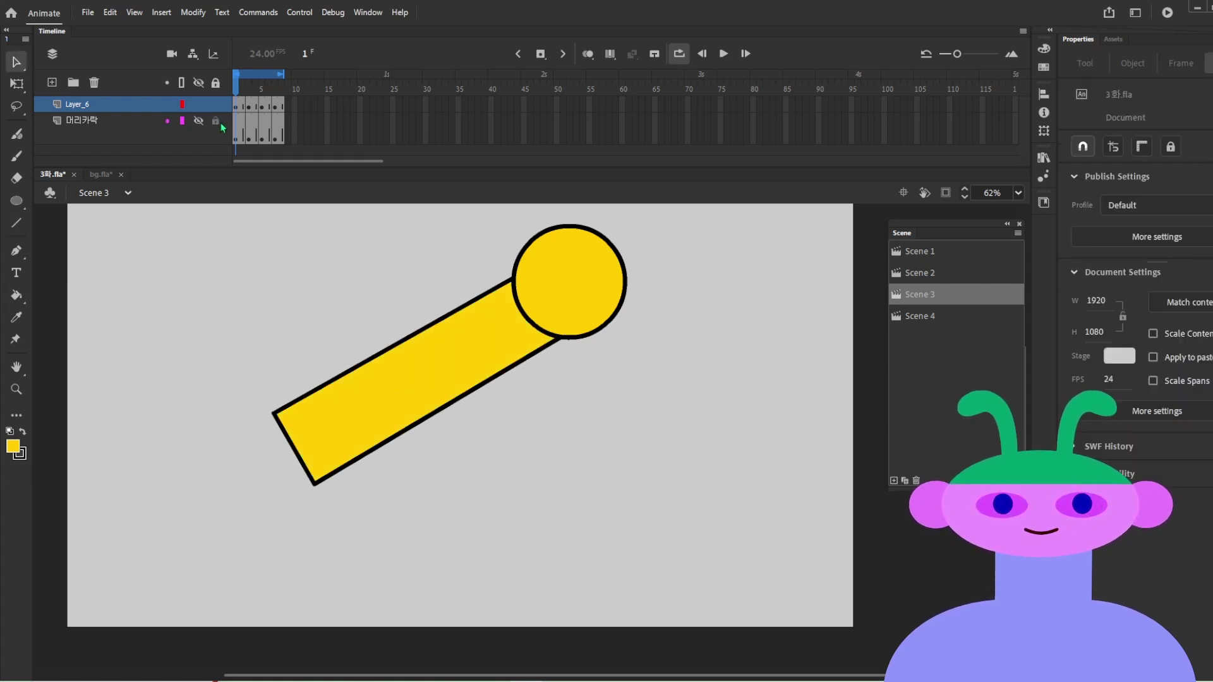
Step: Undo the redrawn arm and the layer hiding, and play the looping arm animation
{"action": "key", "text": "ctrl+z"}
{"action": "key", "text": "ctrl+z"}
{"action": "key", "text": "ctrl+z"}
{"action": "key", "text": "ctrl+z"}
{"action": "key", "text": "ctrl+z"}
{"action": "key", "text": "ctrl+y"}
{"action": "key", "text": "ctrl+y"}
{"action": "key", "text": "ctrl+y"}
{"action": "key", "text": "ctrl+y"}
{"action": "key", "text": "ctrl+y"}
{"action": "key", "text": "ctrl+y"}
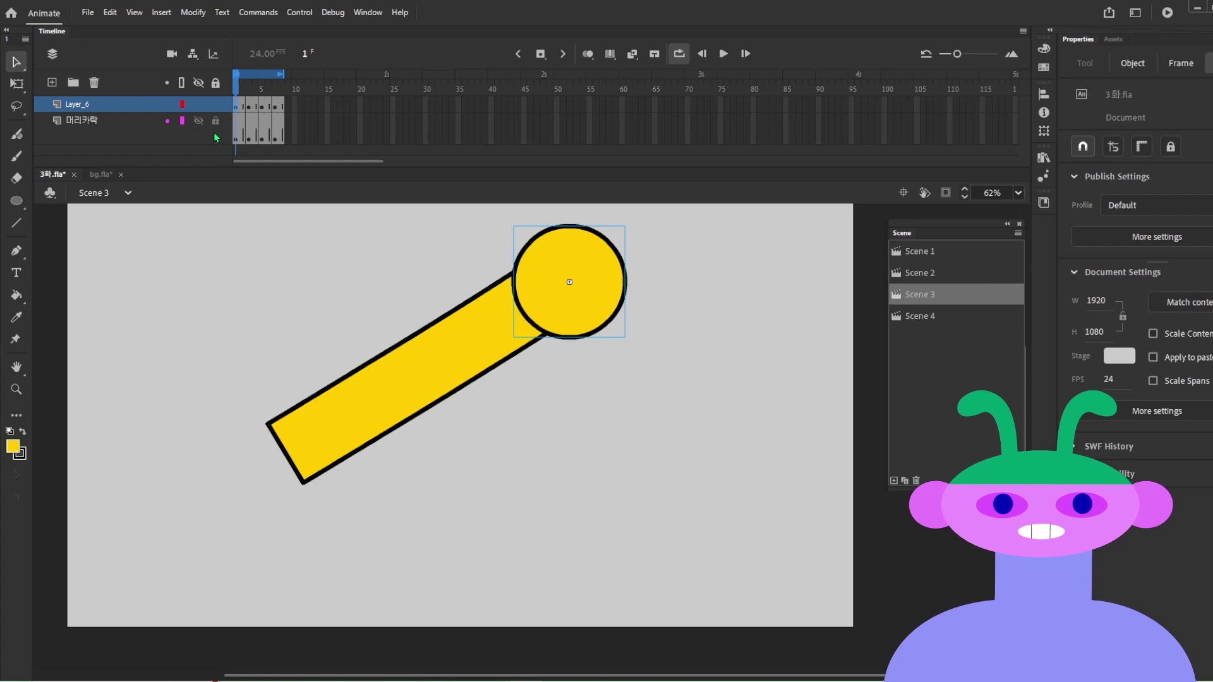
{"action": "key", "text": "Return"}
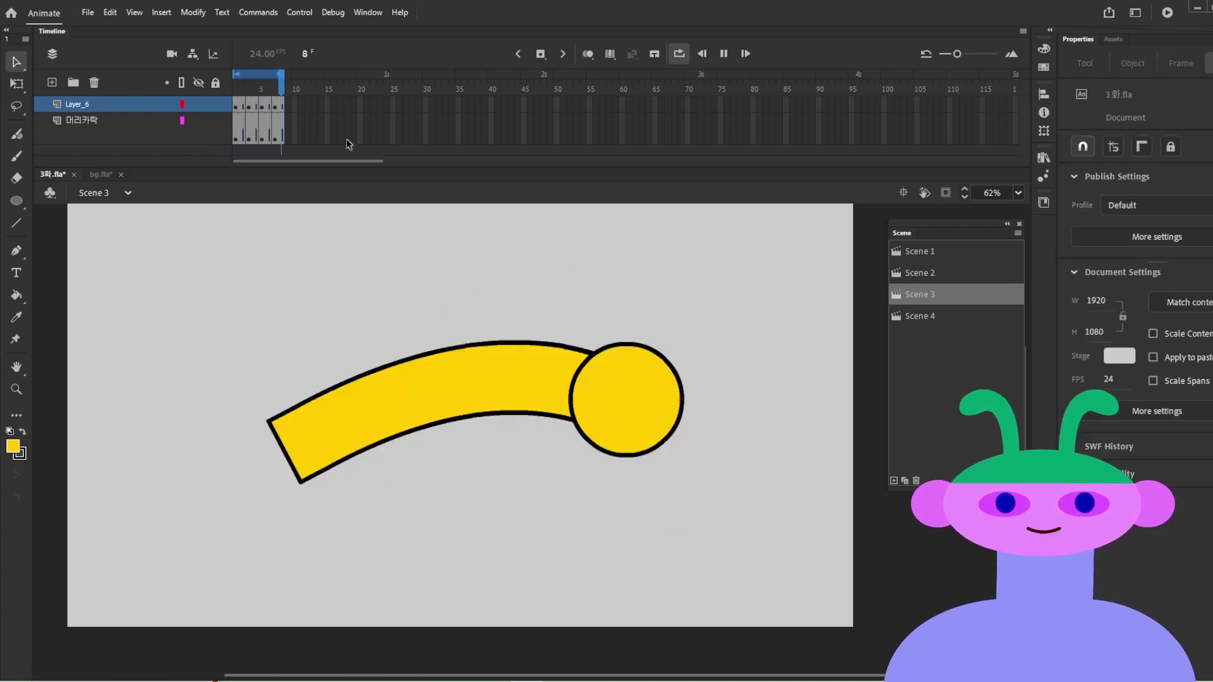
{"action": "left_click", "coordinate": [647, 479]}
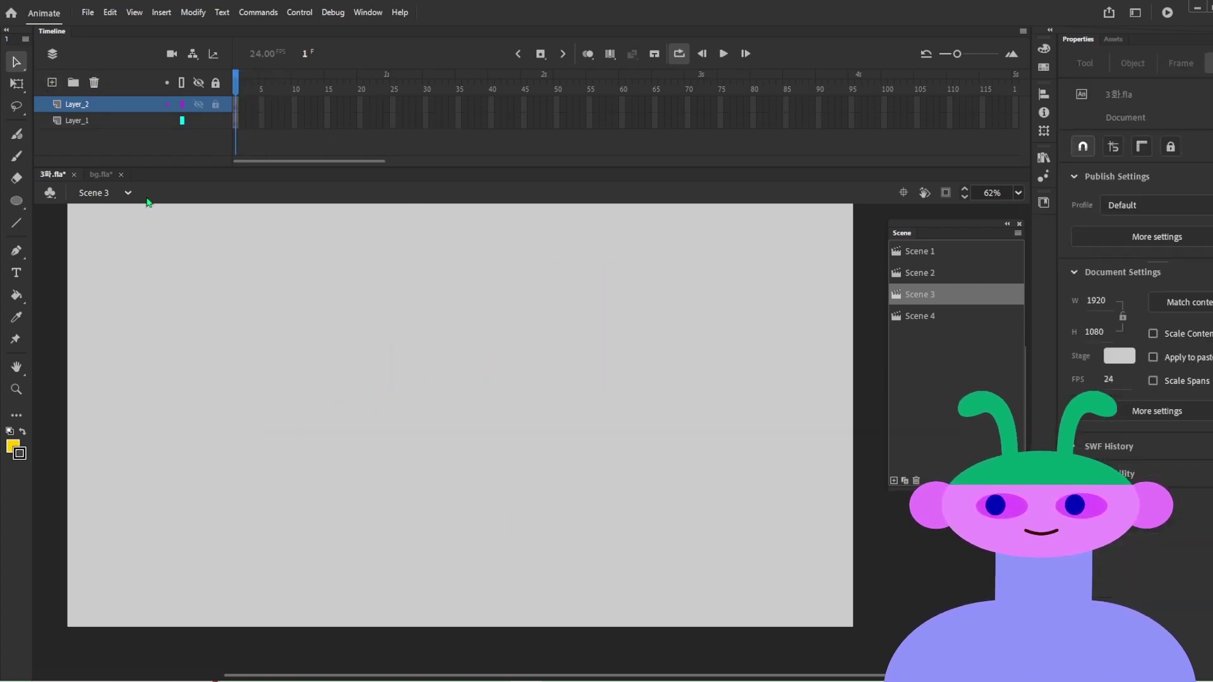
Step: Draw a horizontal black line about 995 px long on Layer_2 and give it the Stipple stroke style
{"action": "key", "text": "n"}
{"action": "left_click_drag", "start_coordinate": [264, 365], "coordinate": [673, 365]}
{"action": "key", "text": "v"}
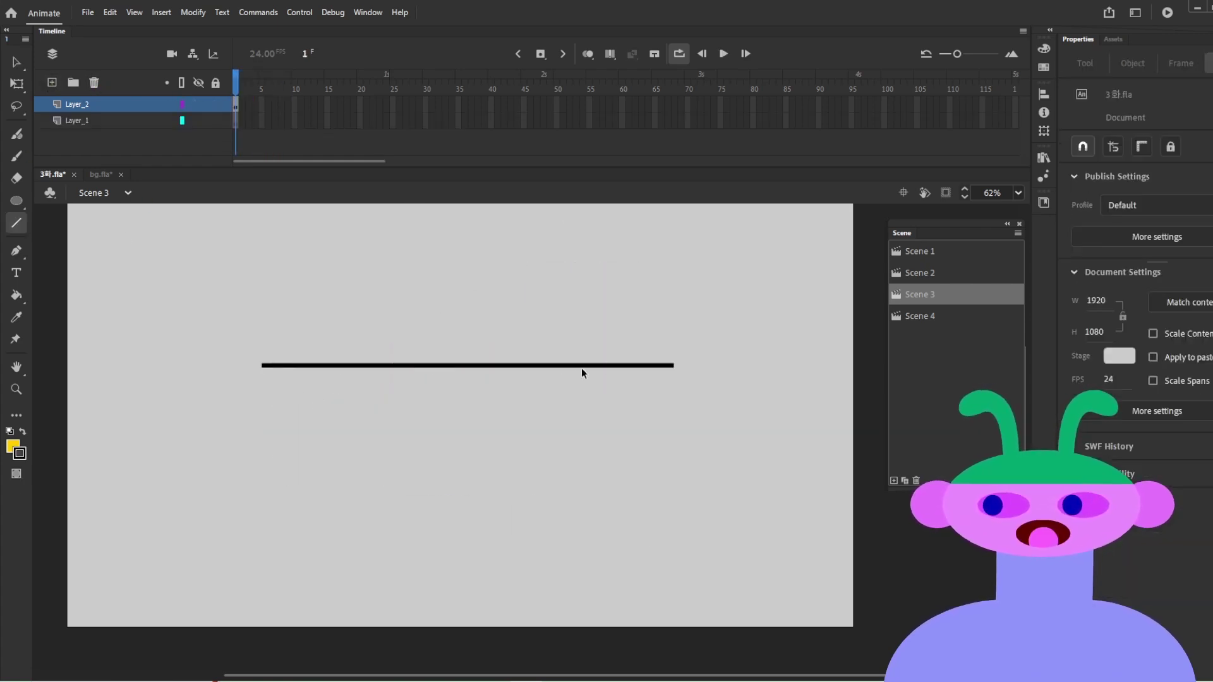
{"action": "left_click", "coordinate": [569, 366]}
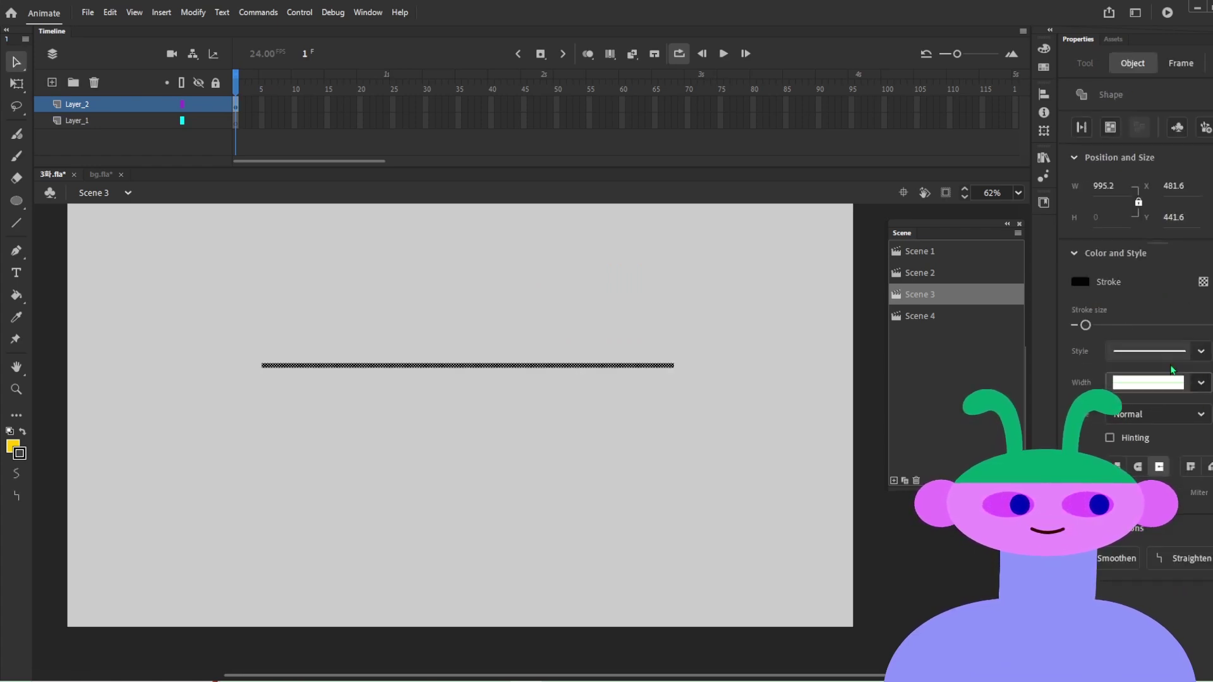
{"action": "left_click", "coordinate": [1202, 353]}
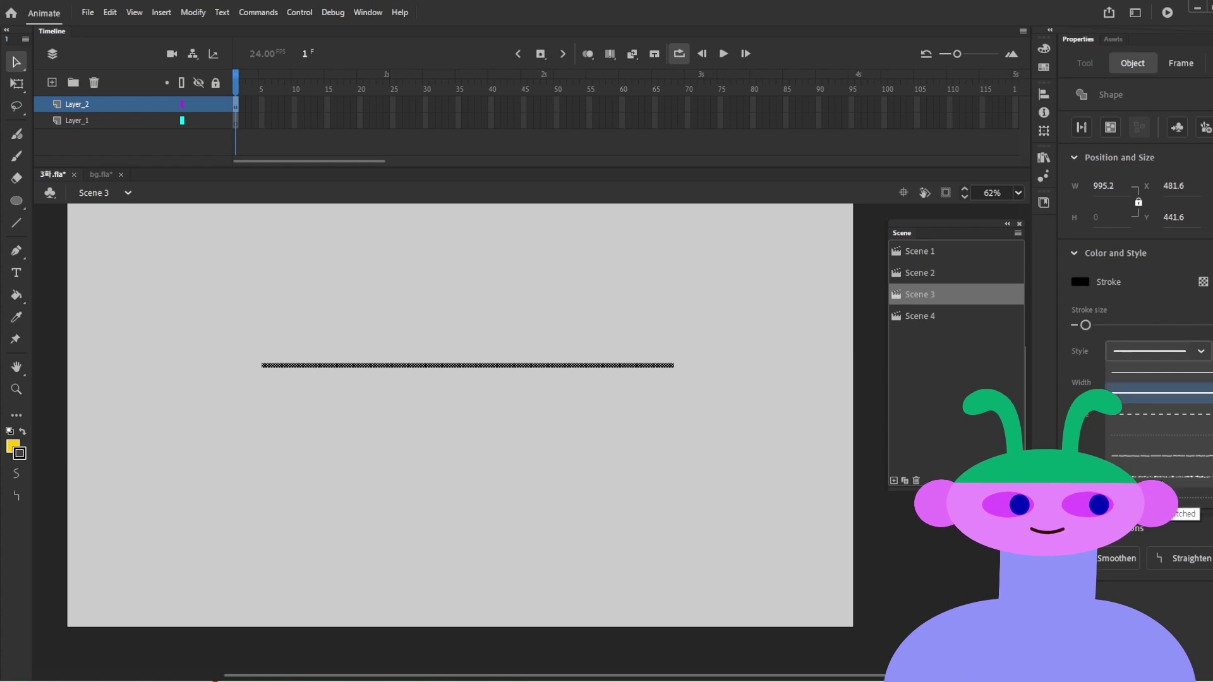
{"action": "left_click", "coordinate": [1159, 475]}
Step: Edit the line's stroke style to Hatched with Thin thickness, Close spacing and Loose jiggle
{"action": "left_click", "coordinate": [1201, 352]}
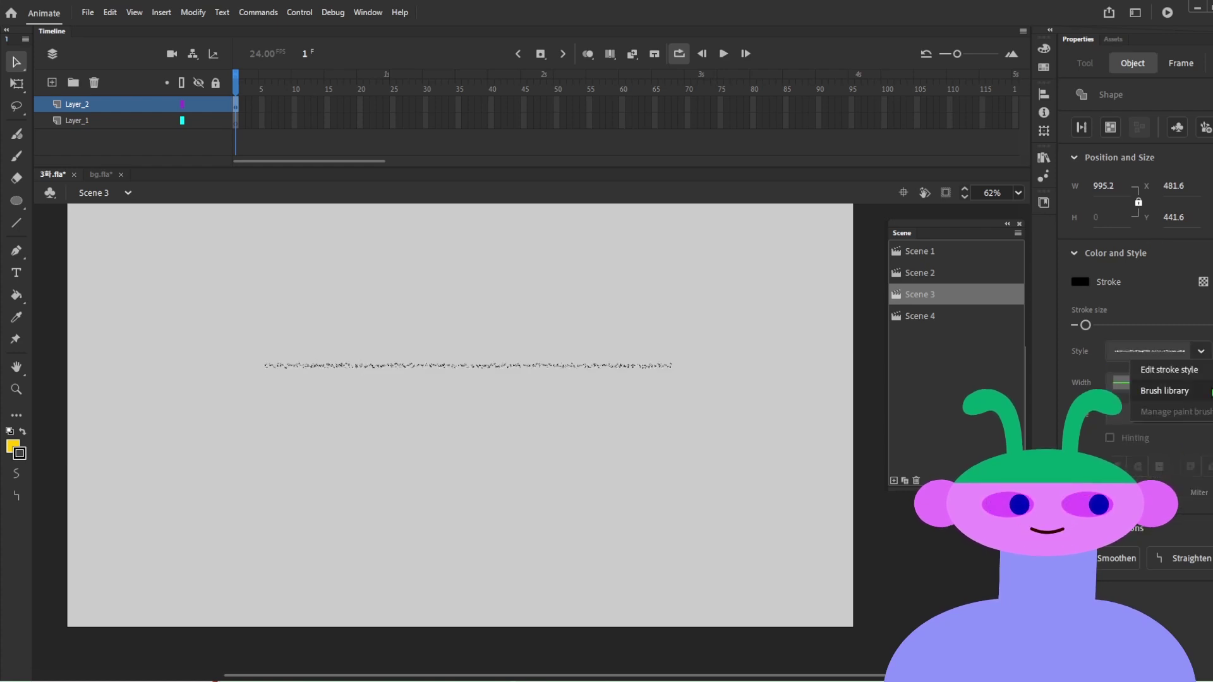
{"action": "left_click", "coordinate": [1170, 371]}
{"action": "left_click", "coordinate": [735, 246]}
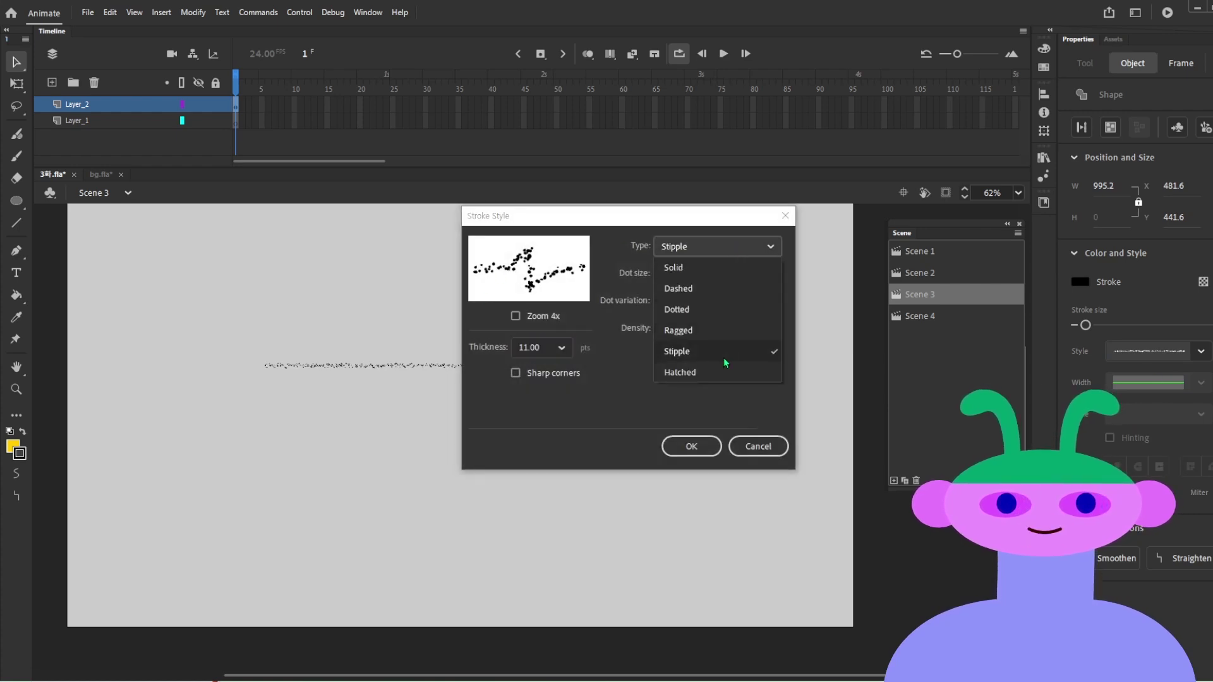
{"action": "left_click", "coordinate": [726, 372]}
{"action": "left_click", "coordinate": [728, 271]}
{"action": "left_click", "coordinate": [727, 313]}
{"action": "left_click", "coordinate": [724, 303]}
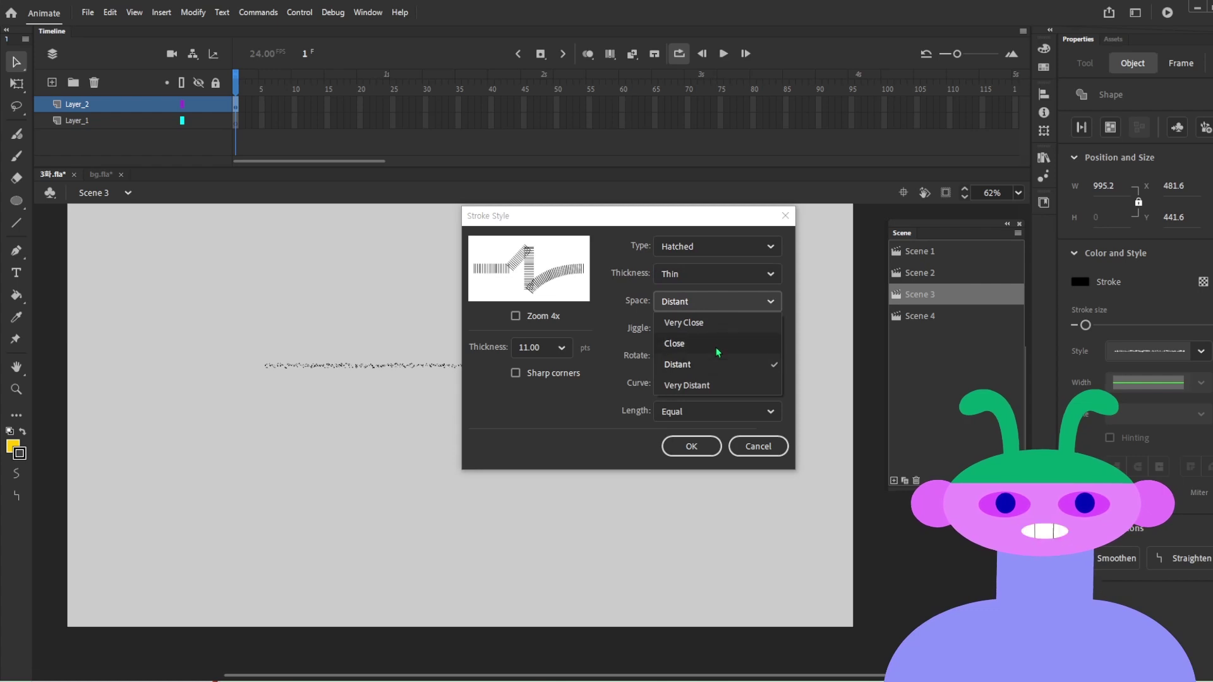
{"action": "left_click", "coordinate": [718, 352]}
{"action": "left_click", "coordinate": [716, 329]}
{"action": "left_click", "coordinate": [699, 391]}
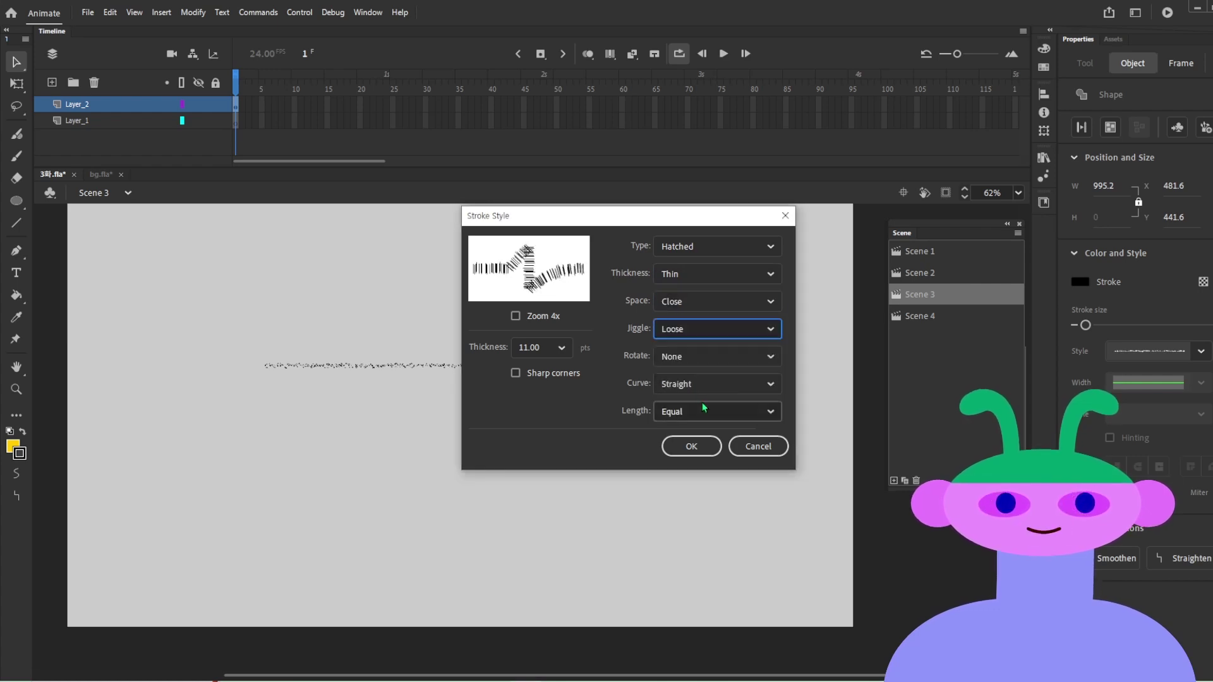
{"action": "left_click", "coordinate": [695, 446]}
Step: Bend the hatched line upward into a tall arch and delete it
{"action": "left_click", "coordinate": [475, 369]}
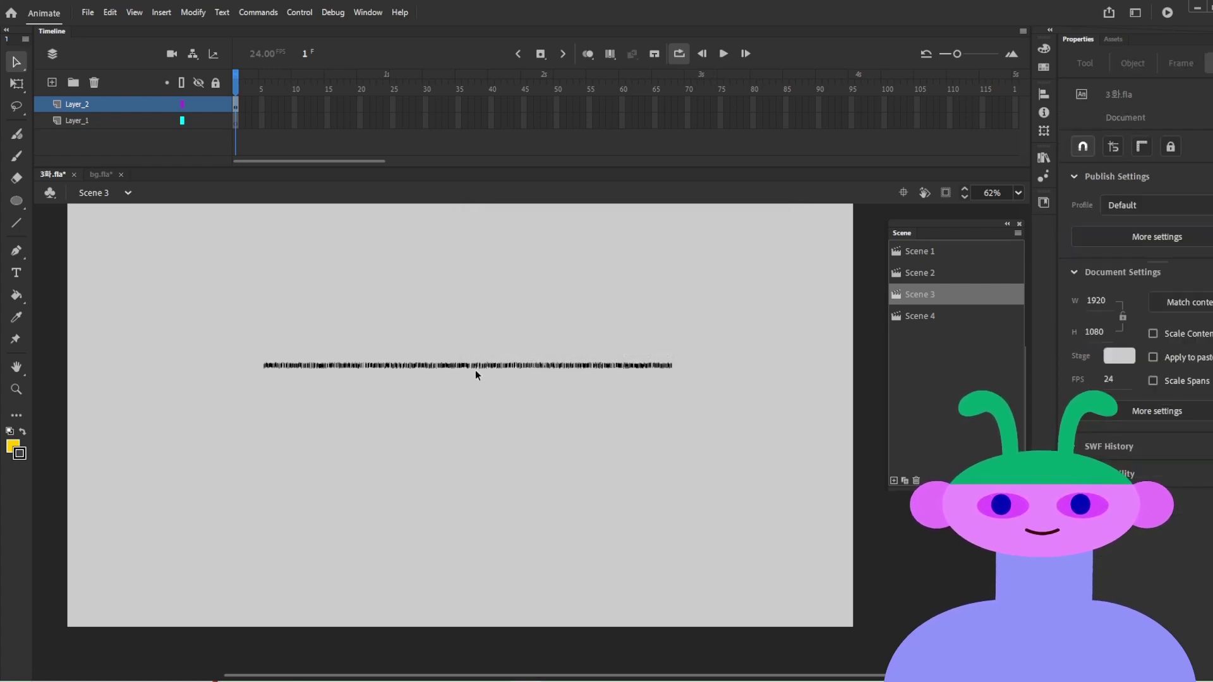
{"action": "left_click_drag", "start_coordinate": [475, 365], "coordinate": [476, 230]}
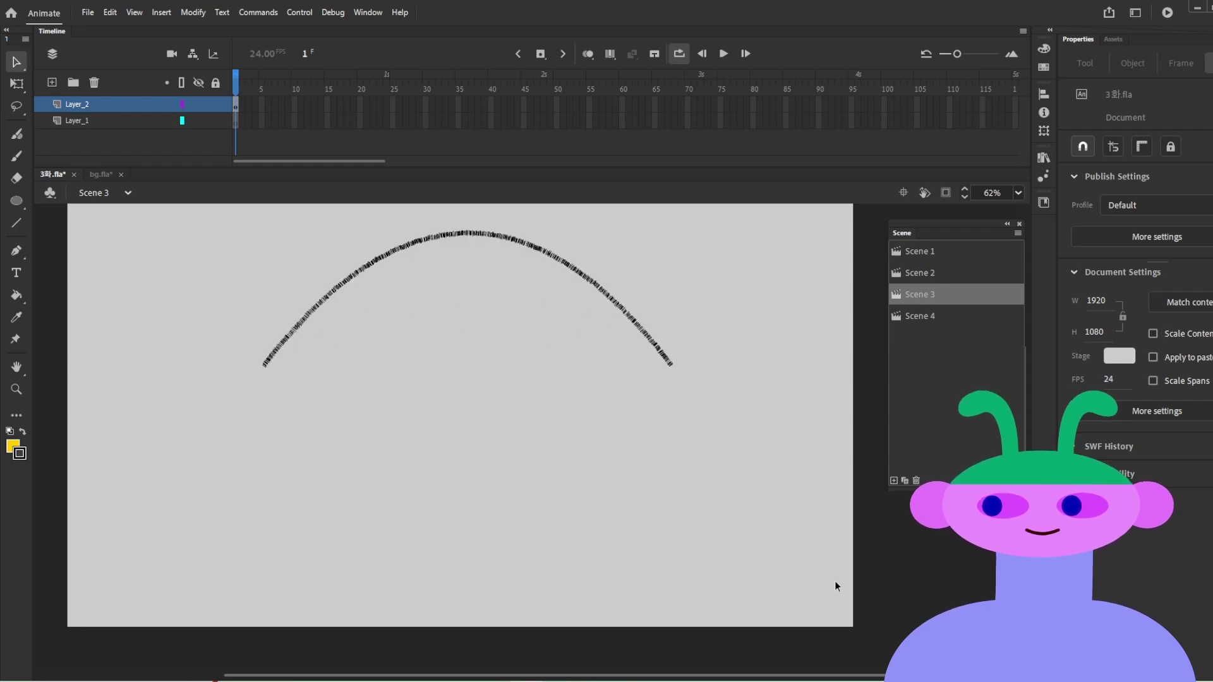
{"action": "left_click_drag", "start_coordinate": [835, 584], "coordinate": [203, 203]}
{"action": "key", "text": "Delete"}
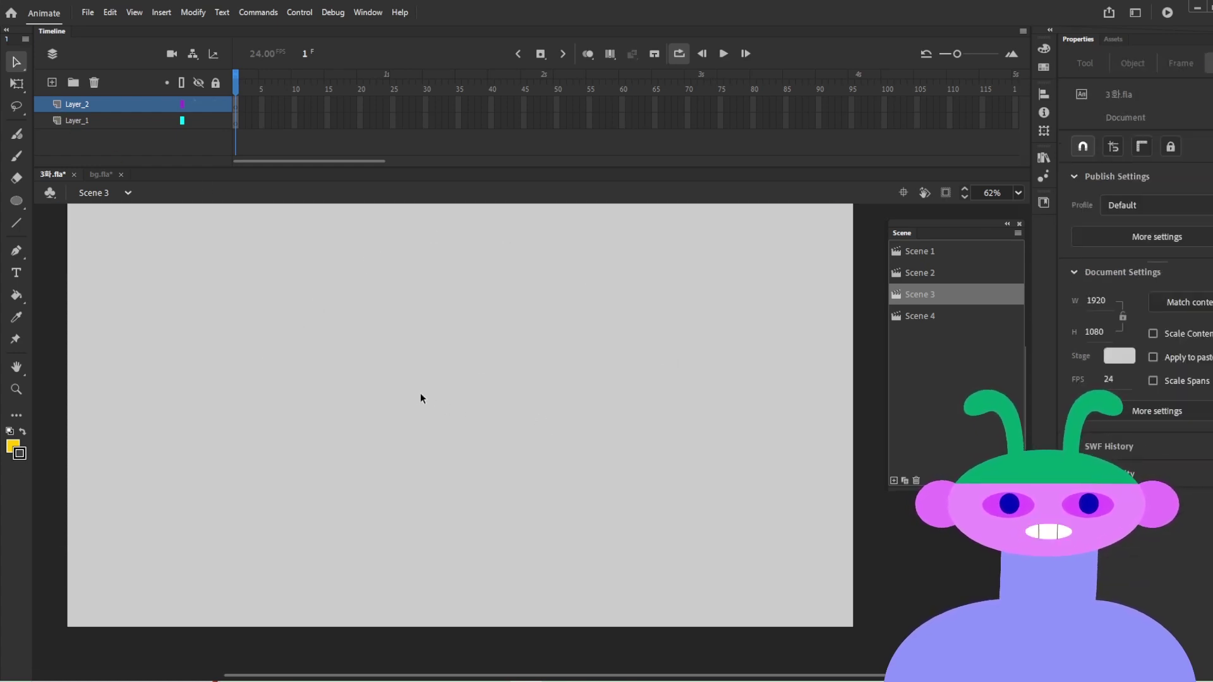
Step: Draw a new horizontal line about 917 px long across the stage and set its stroke style to Hairline
{"action": "key", "text": "n"}
{"action": "left_click_drag", "start_coordinate": [272, 358], "coordinate": [649, 358]}
{"action": "key", "text": "v"}
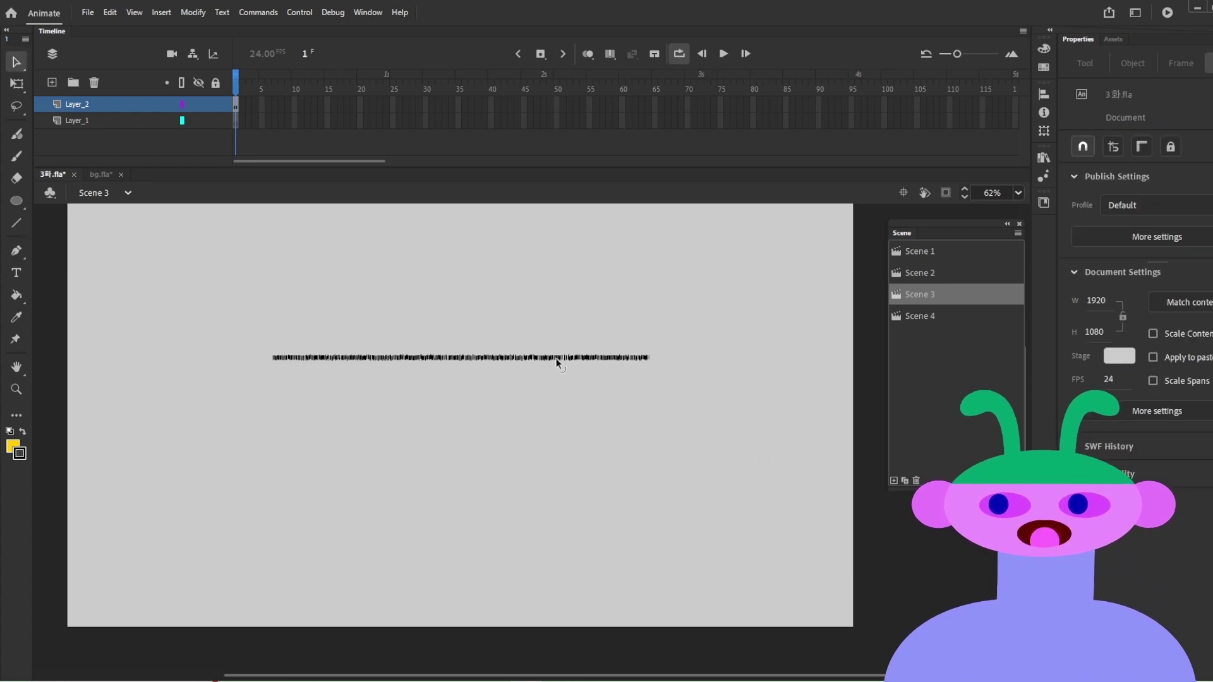
{"action": "left_click", "coordinate": [556, 358]}
{"action": "left_click", "coordinate": [1199, 354]}
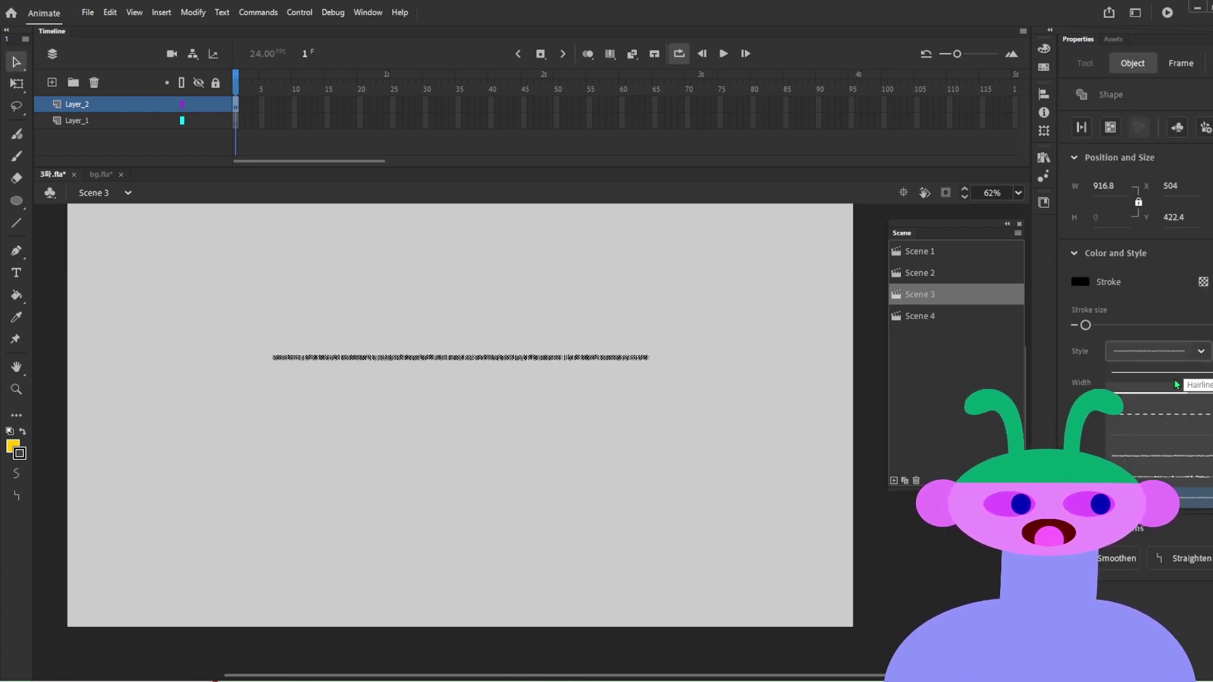
{"action": "left_click", "coordinate": [1177, 379]}
Step: Open the Brush Library beside the line and apply the Arrow 2.01 brush from Arrows Special to the line
{"action": "left_click", "coordinate": [1212, 352]}
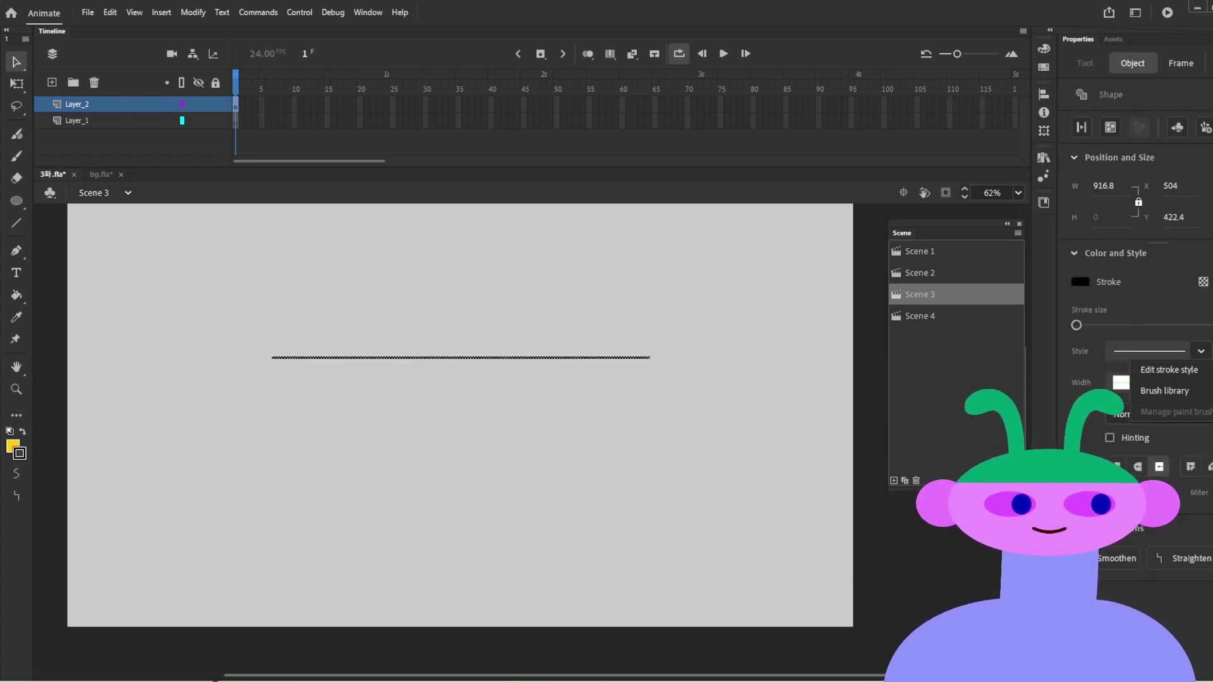
{"action": "left_click", "coordinate": [1166, 392]}
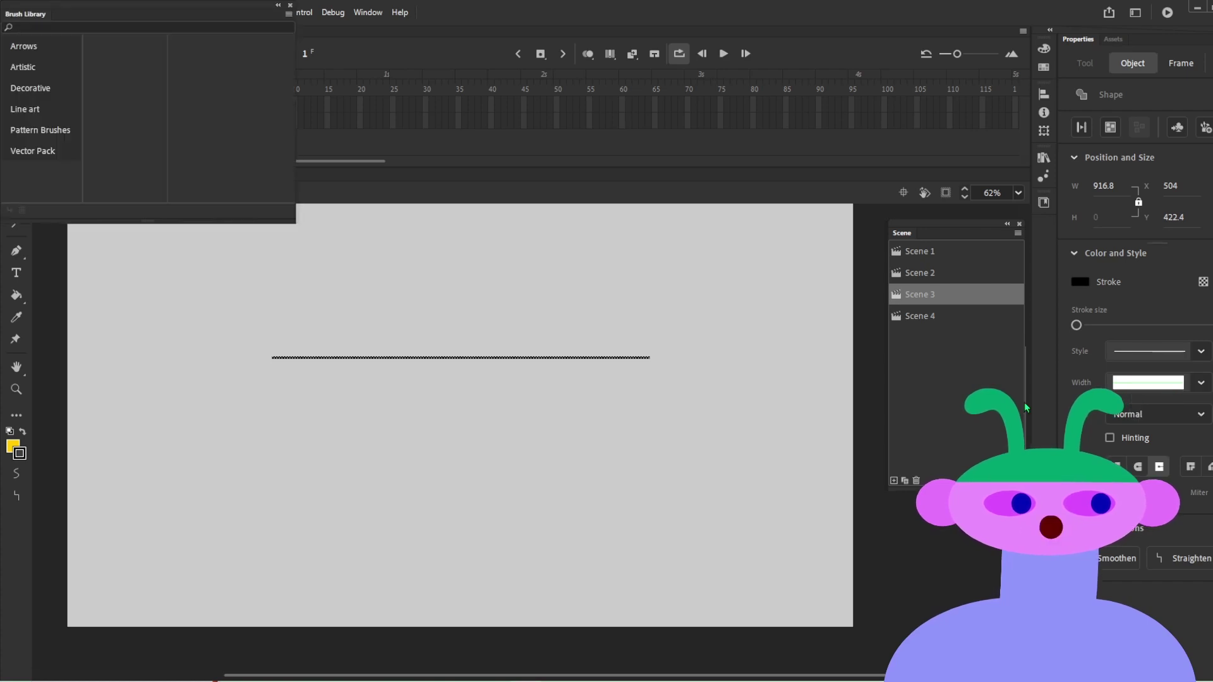
{"action": "mouse_move", "coordinate": [107, 14]}
{"action": "left_mouse_down"}
{"action": "mouse_move", "coordinate": [681, 172]}
{"action": "mouse_move", "coordinate": [804, 180]}
{"action": "left_mouse_up"}
{"action": "left_click", "coordinate": [775, 215]}
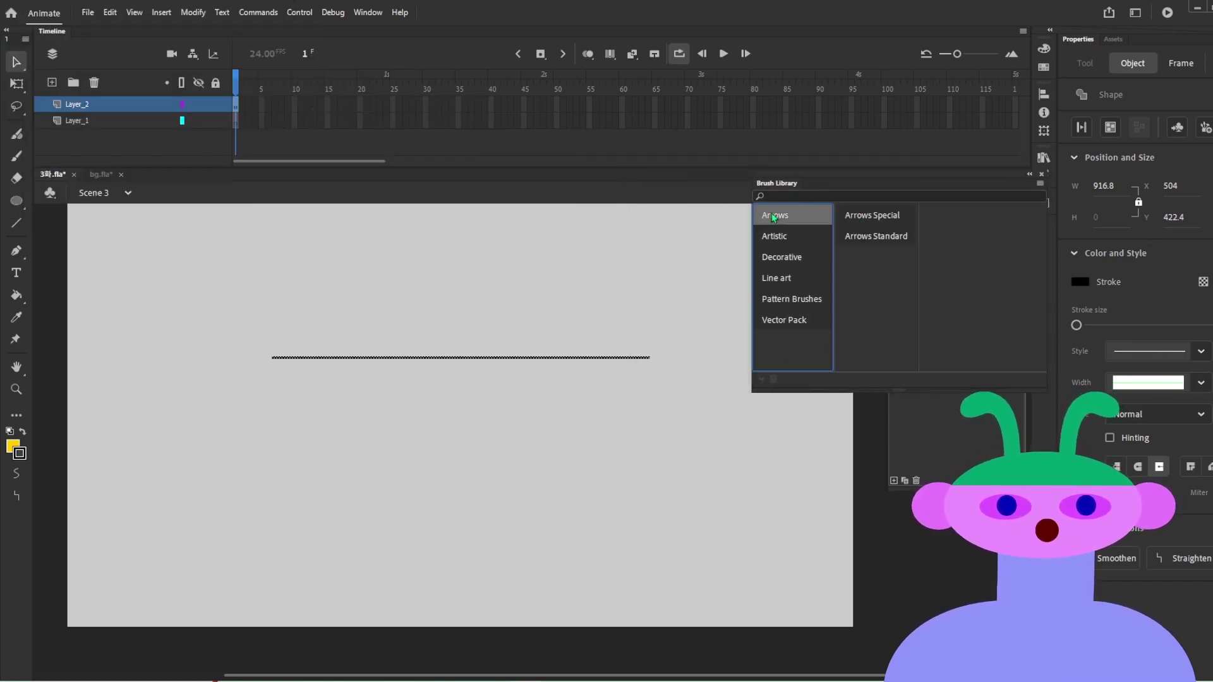
{"action": "left_click", "coordinate": [860, 221]}
{"action": "double_click", "coordinate": [994, 226]}
{"action": "left_click", "coordinate": [600, 384]}
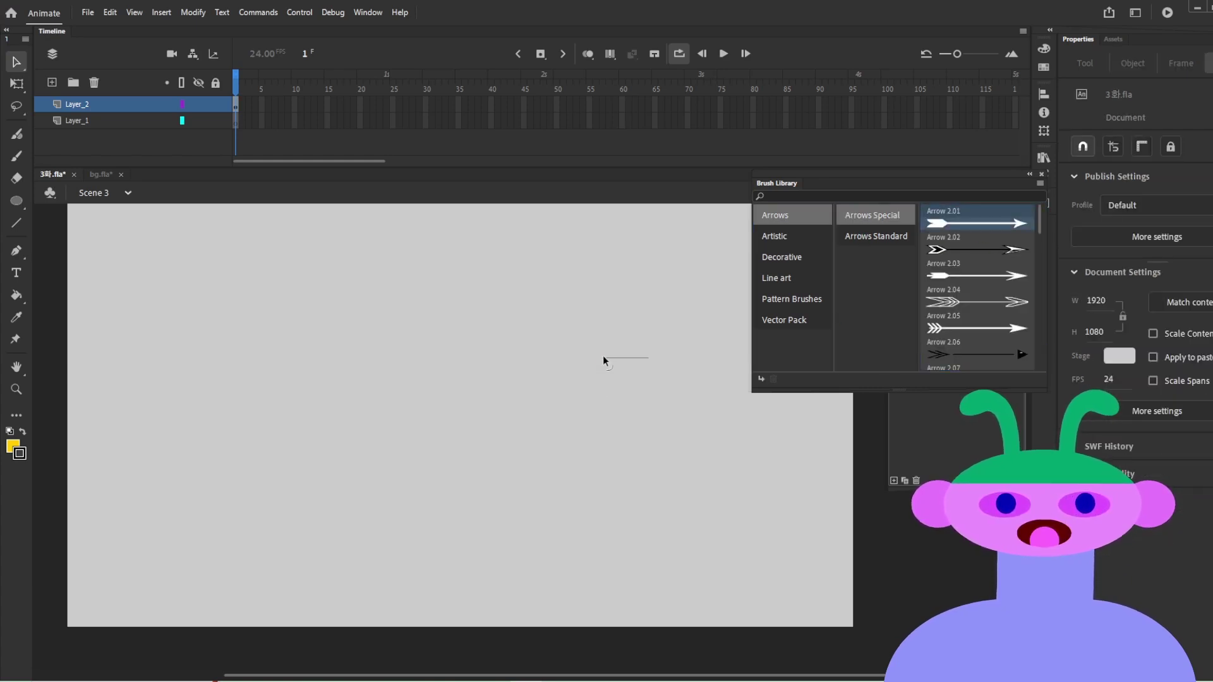
Step: Apply the Calligraphy 2 brush from the Artistic Ink set to the whole line and greatly increase its stroke size
{"action": "left_click", "coordinate": [772, 237]}
{"action": "left_click_drag", "start_coordinate": [754, 524], "coordinate": [194, 199]}
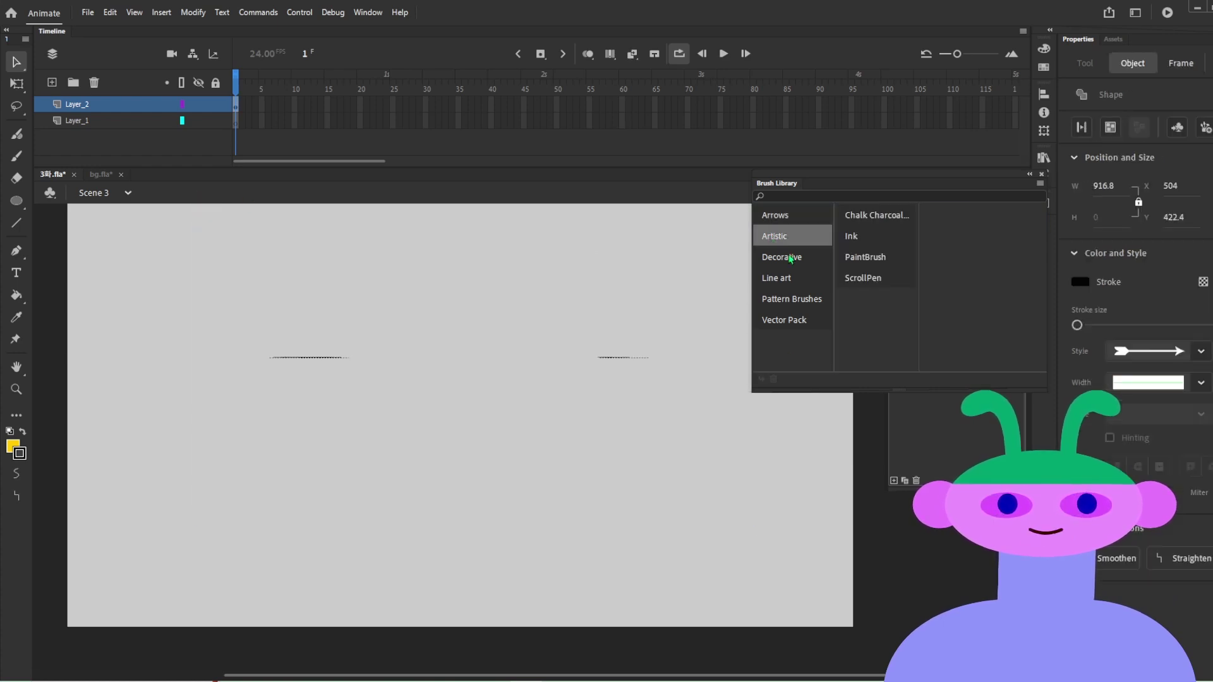
{"action": "left_click", "coordinate": [859, 237]}
{"action": "double_click", "coordinate": [966, 248]}
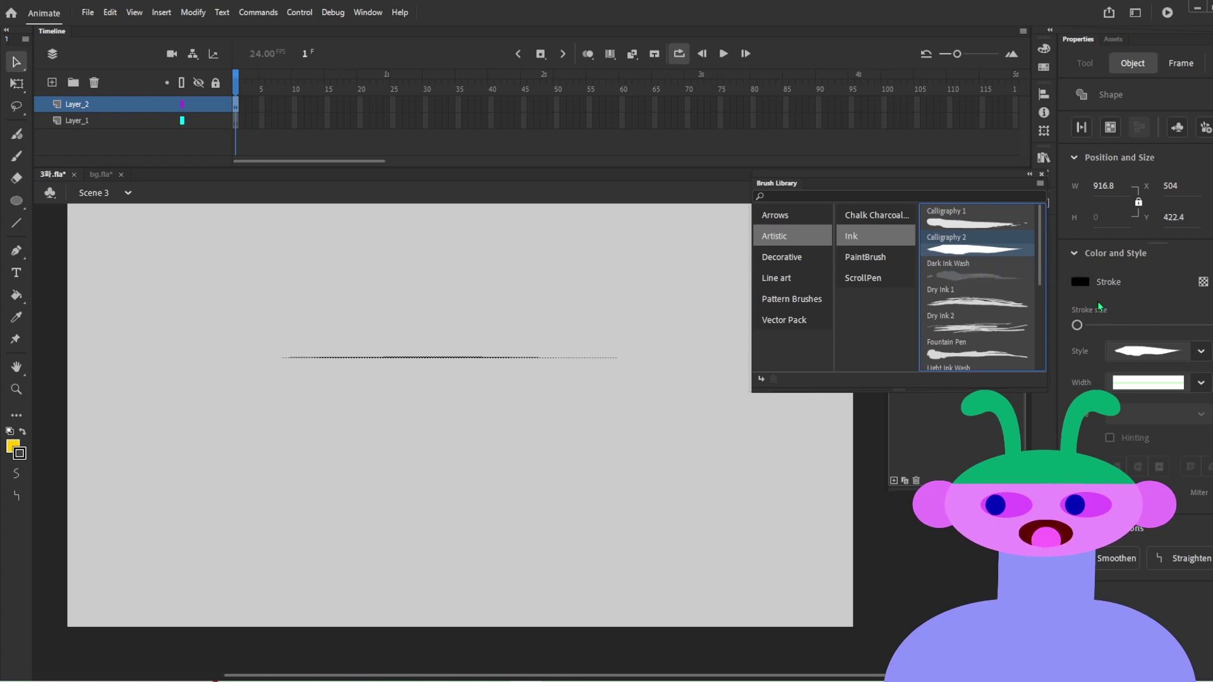
{"action": "left_click_drag", "start_coordinate": [1077, 325], "coordinate": [1143, 324]}
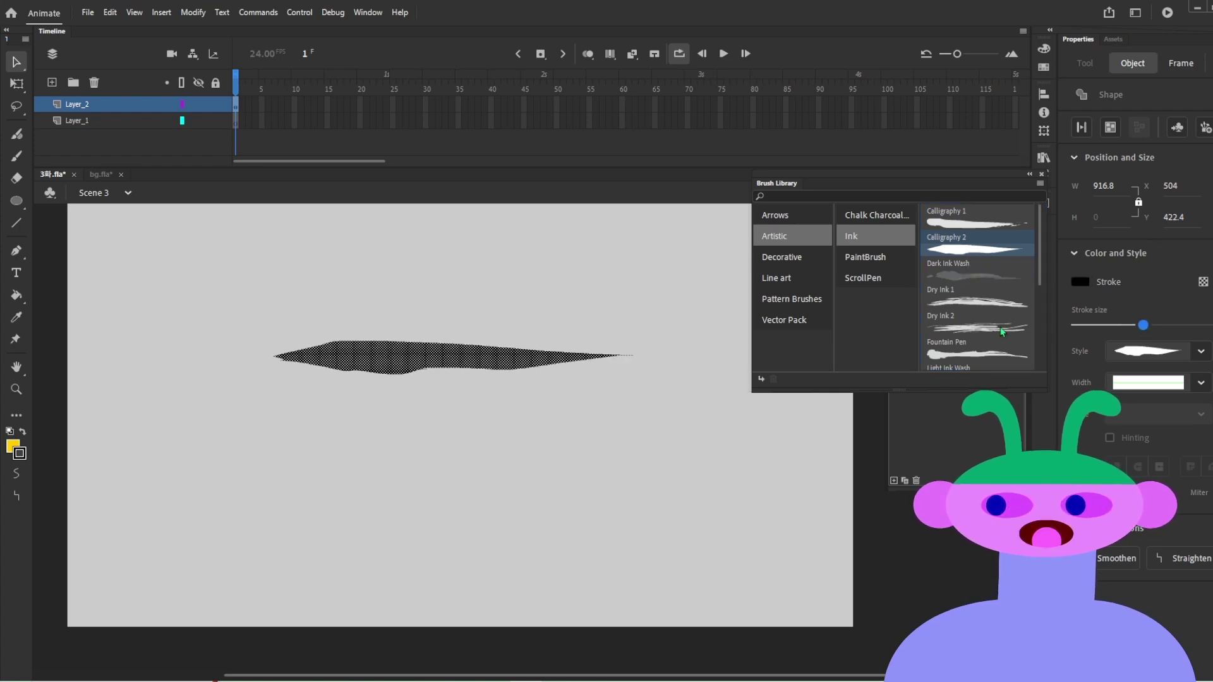
Step: Try the Dry Ink 1, Dry Ink 2 and Marker - Smooth brushes on the line
{"action": "double_click", "coordinate": [996, 305]}
{"action": "double_click", "coordinate": [997, 328]}
{"action": "scroll", "coordinate": [982, 327], "scroll_direction": "down", "scroll_amount": 3}
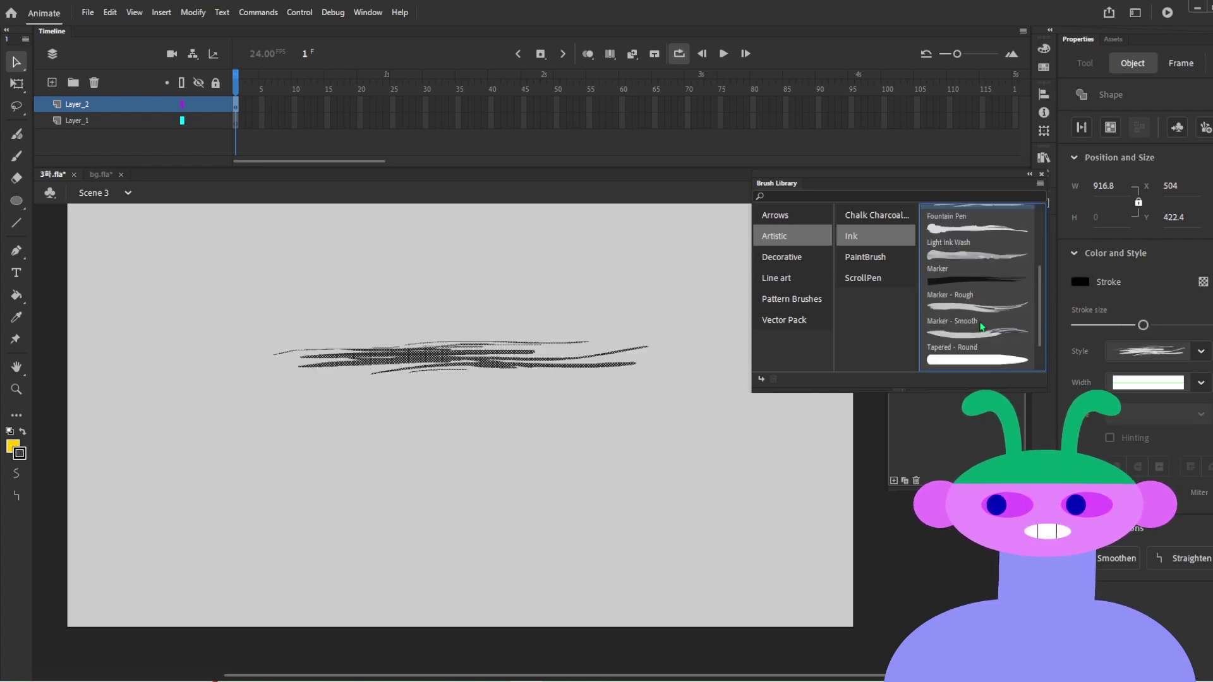
{"action": "double_click", "coordinate": [982, 326]}
Step: Browse the other Artistic brush sets and apply the Cloudy Full brush from the Decorative Elegant Curl set to the line
{"action": "left_click", "coordinate": [862, 257]}
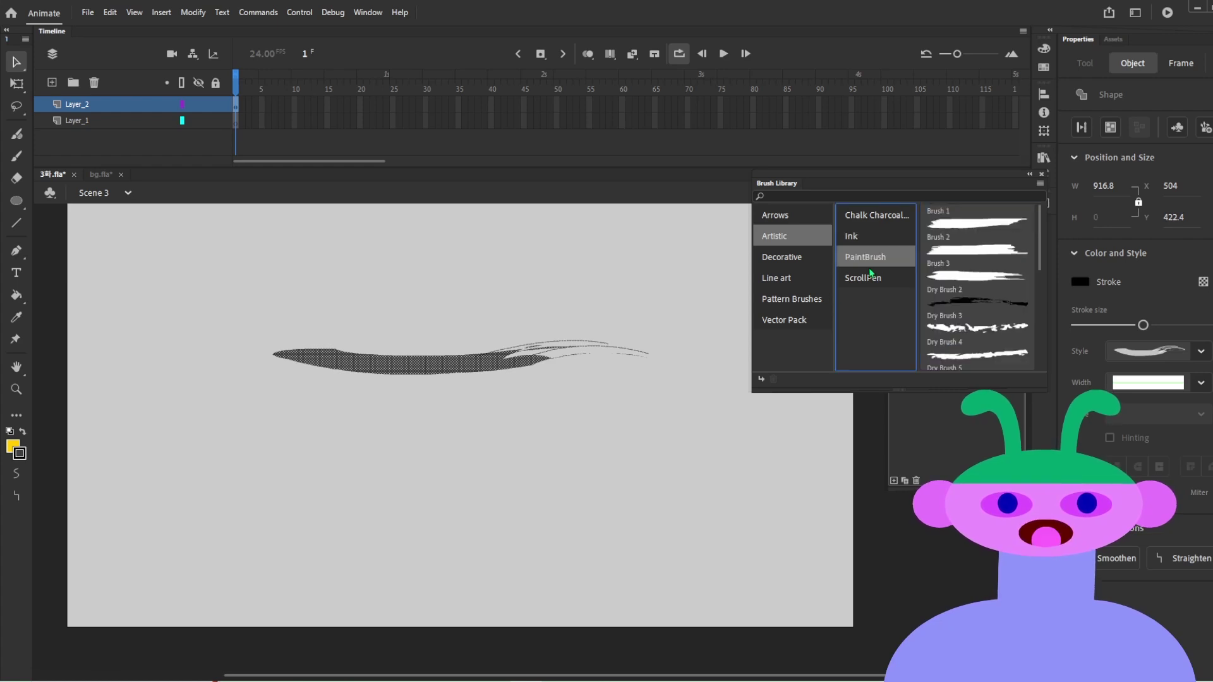
{"action": "left_click", "coordinate": [869, 281]}
{"action": "left_click", "coordinate": [864, 217]}
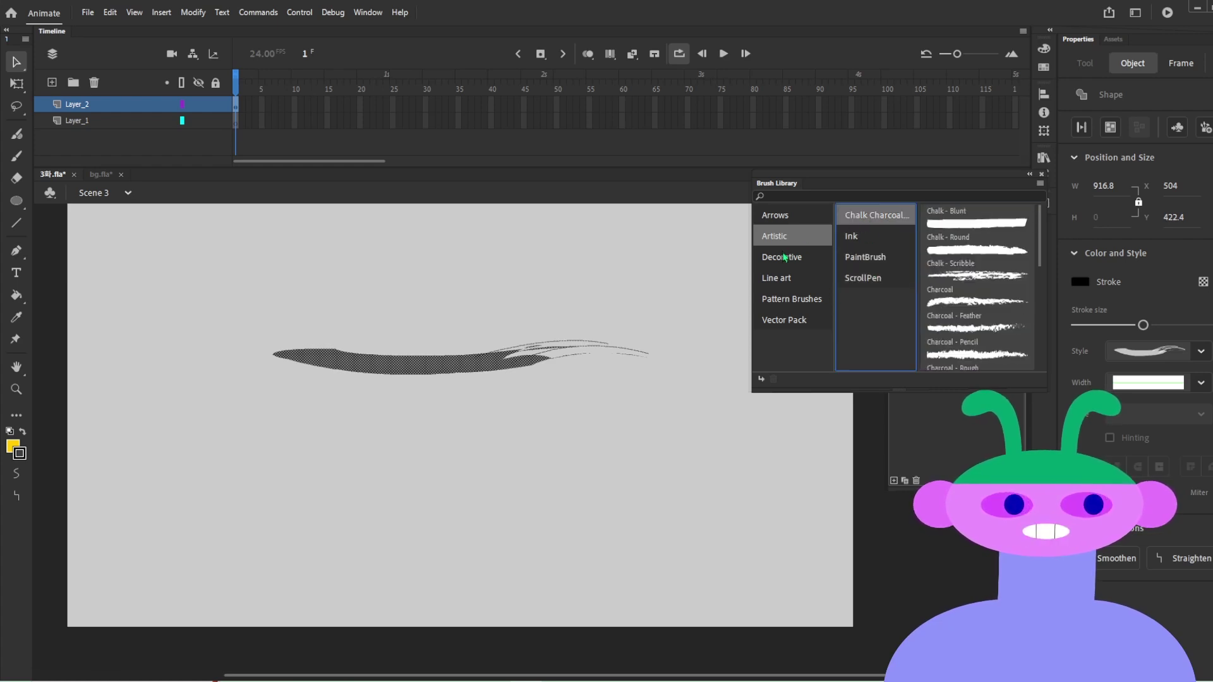
{"action": "left_click", "coordinate": [785, 256]}
{"action": "left_click", "coordinate": [869, 238]}
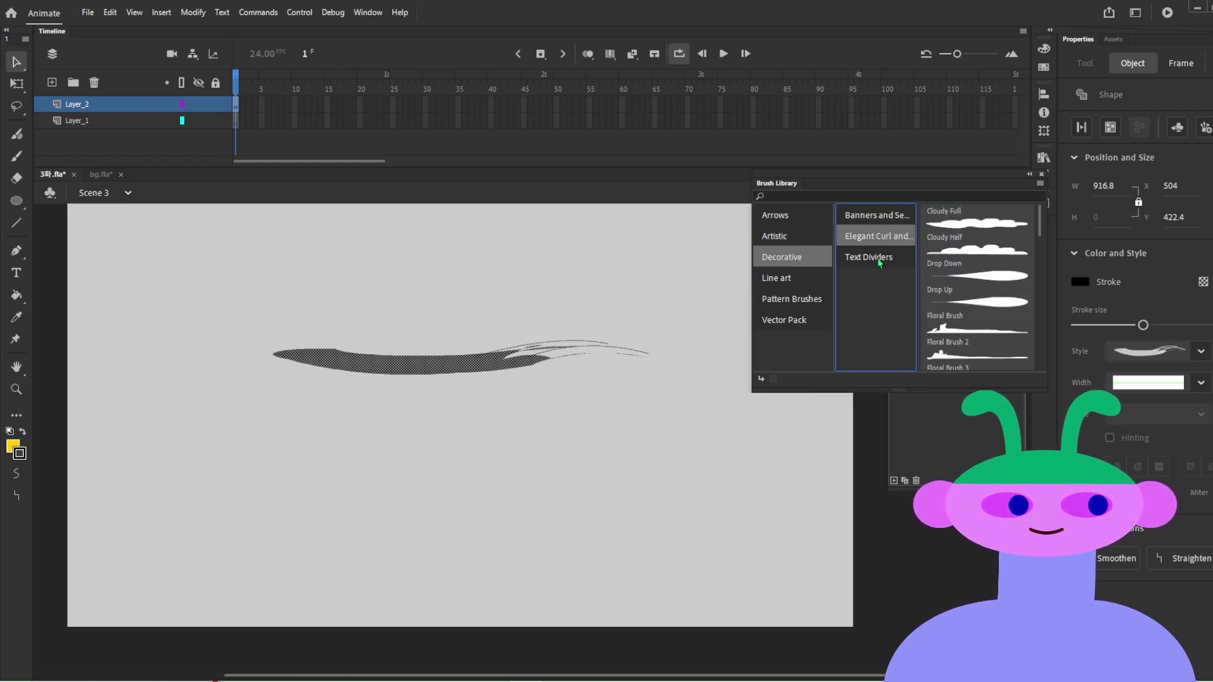
{"action": "left_click", "coordinate": [1002, 229]}
Step: Apply the first brush of the Line art Basic set to the line
{"action": "left_click", "coordinate": [804, 283]}
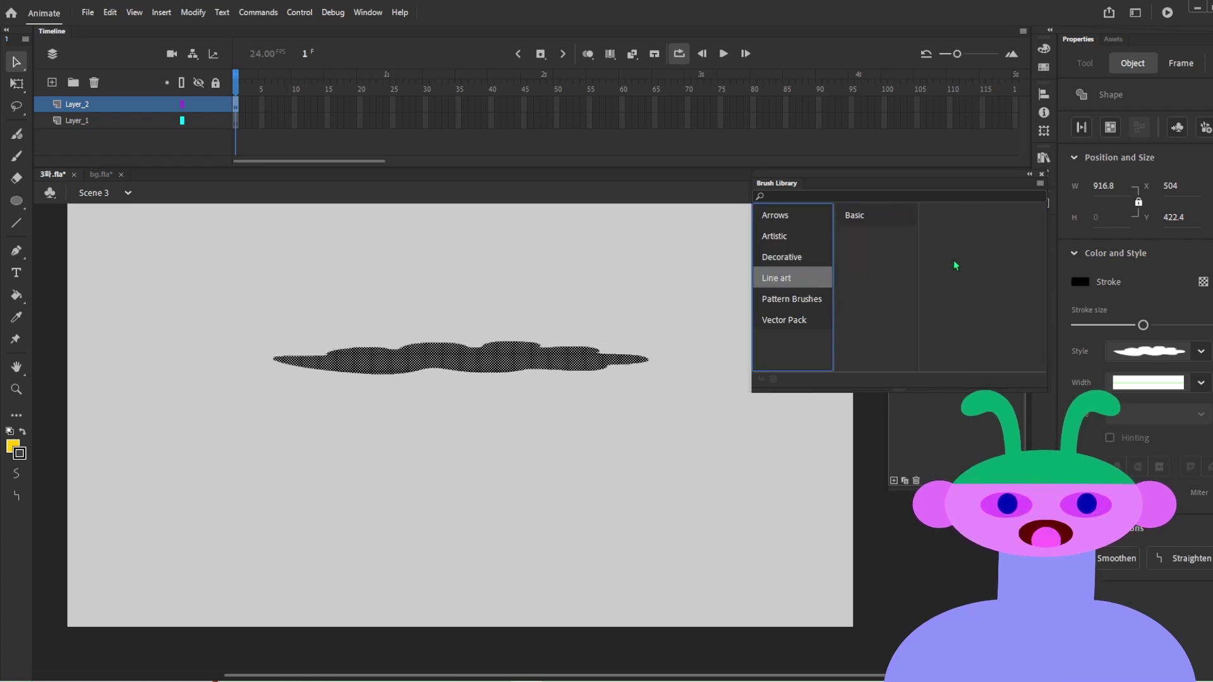
{"action": "left_click", "coordinate": [859, 218]}
{"action": "left_click", "coordinate": [970, 218]}
Step: Try the Geometric pattern brush on the line and replace it with the Flowers brush from Novelty
{"action": "left_click", "coordinate": [789, 307]}
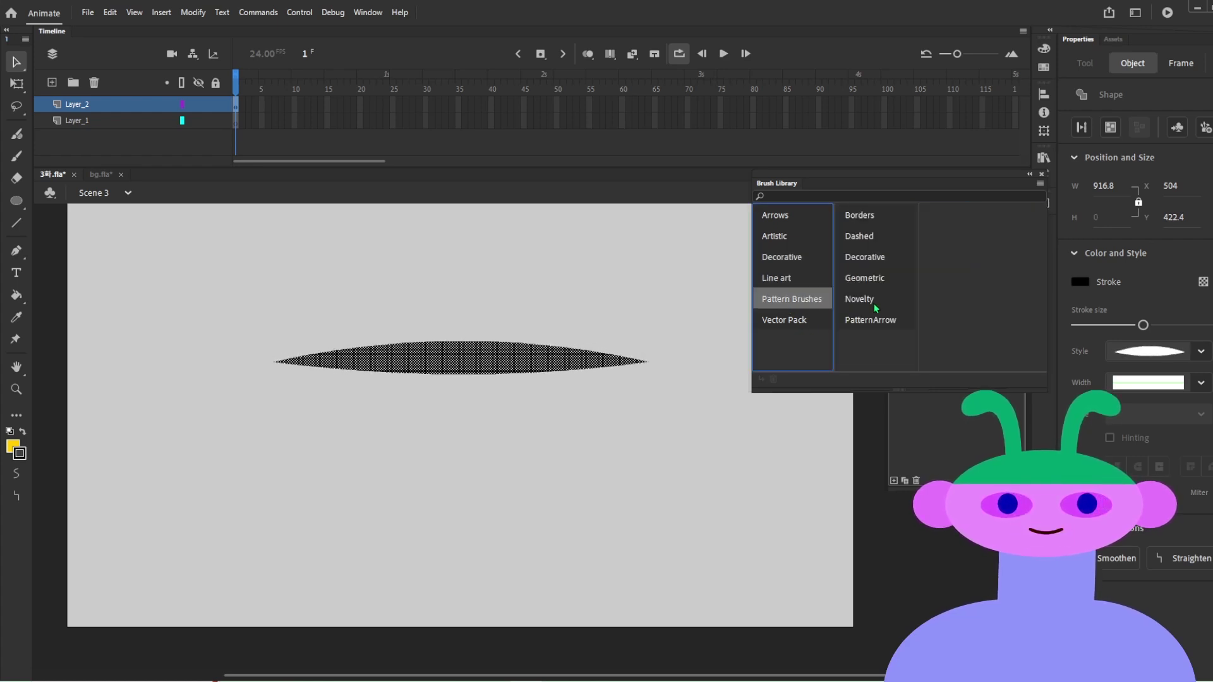
{"action": "left_click", "coordinate": [882, 282]}
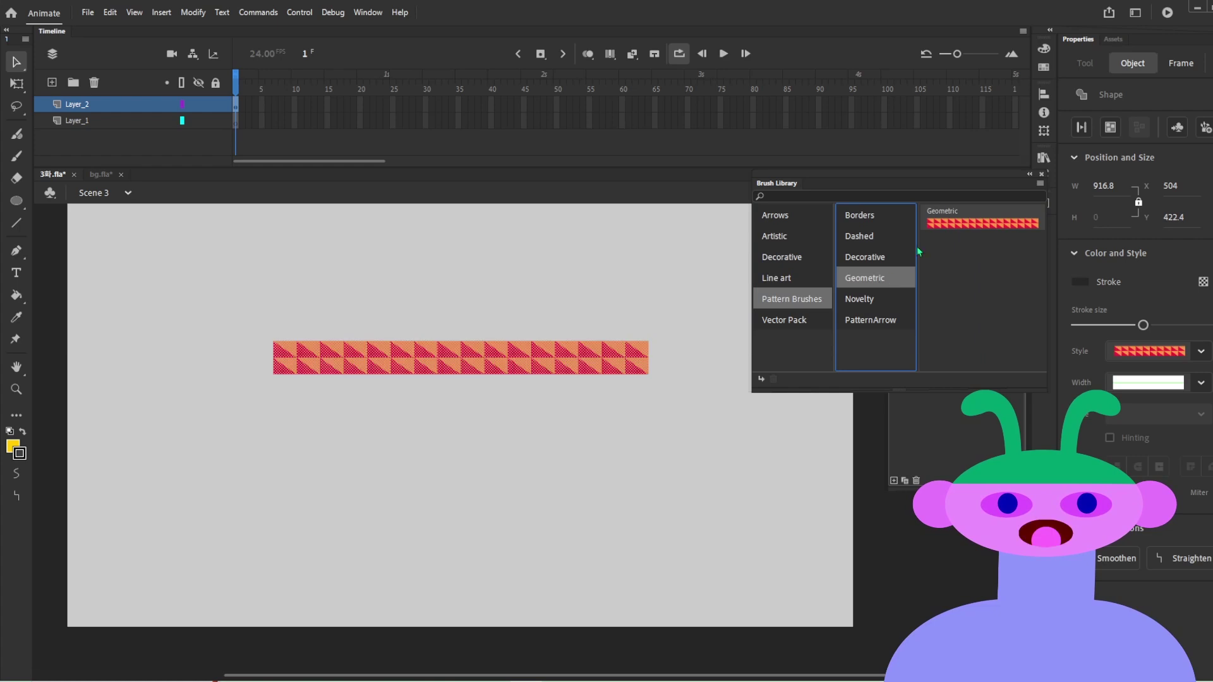
{"action": "left_click", "coordinate": [859, 300]}
{"action": "left_click", "coordinate": [952, 277]}
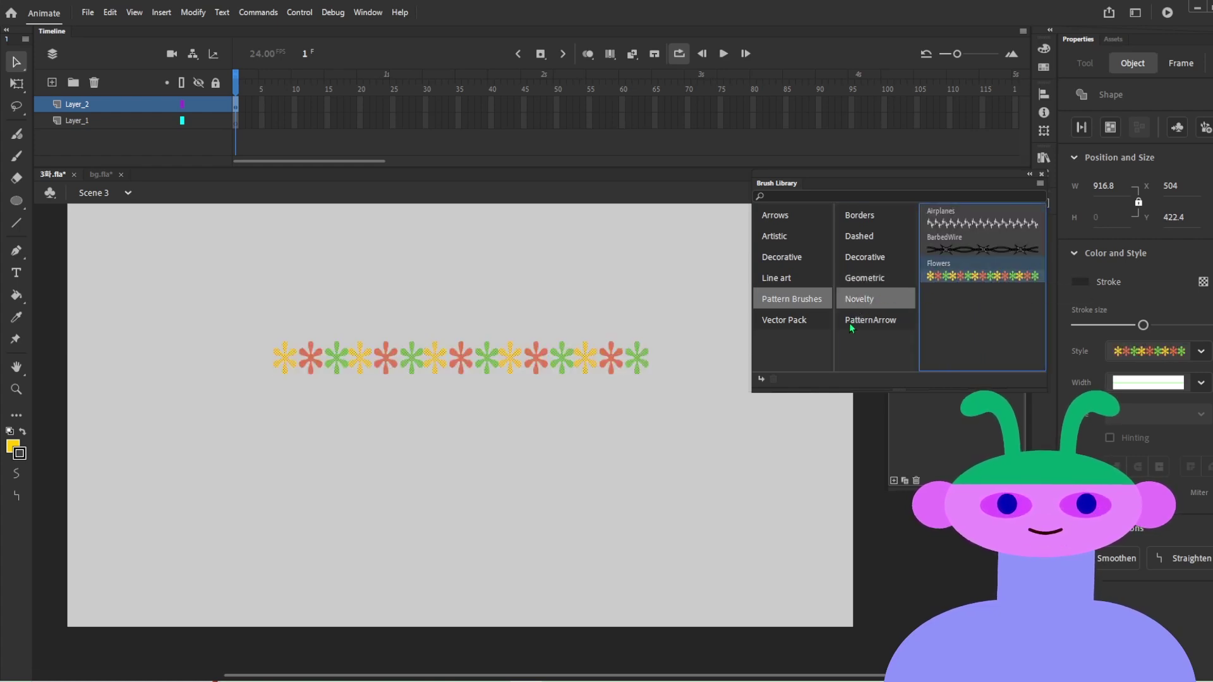
Step: Apply a Hand Drawn brush from the Vector Pack set to the line, and delete the line from the stage
{"action": "left_click", "coordinate": [802, 321]}
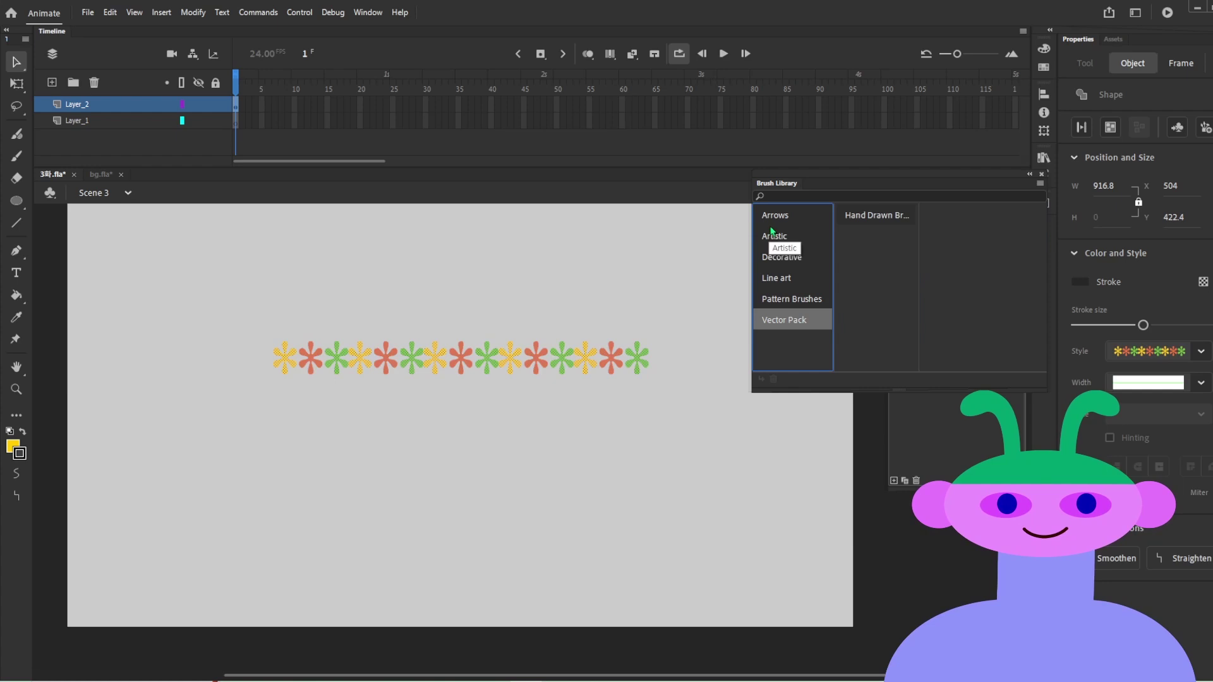
{"action": "left_click", "coordinate": [860, 218]}
{"action": "left_click", "coordinate": [979, 245]}
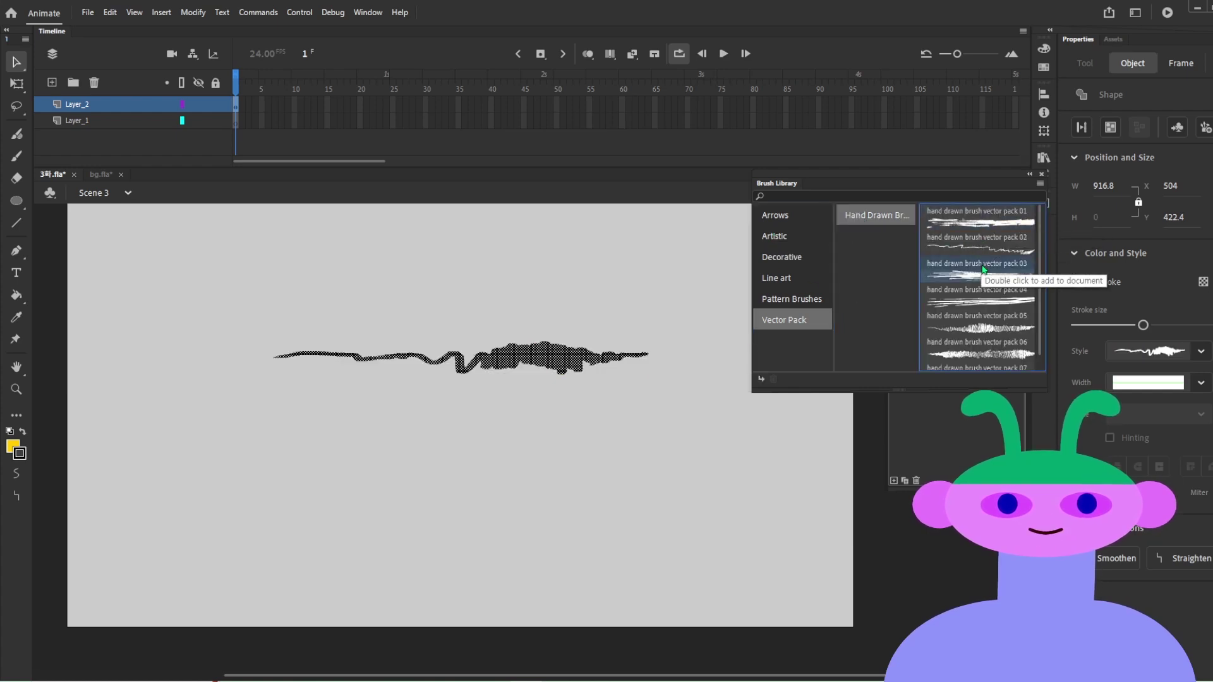
{"action": "left_click", "coordinate": [711, 520]}
{"action": "left_click_drag", "start_coordinate": [709, 515], "coordinate": [262, 300]}
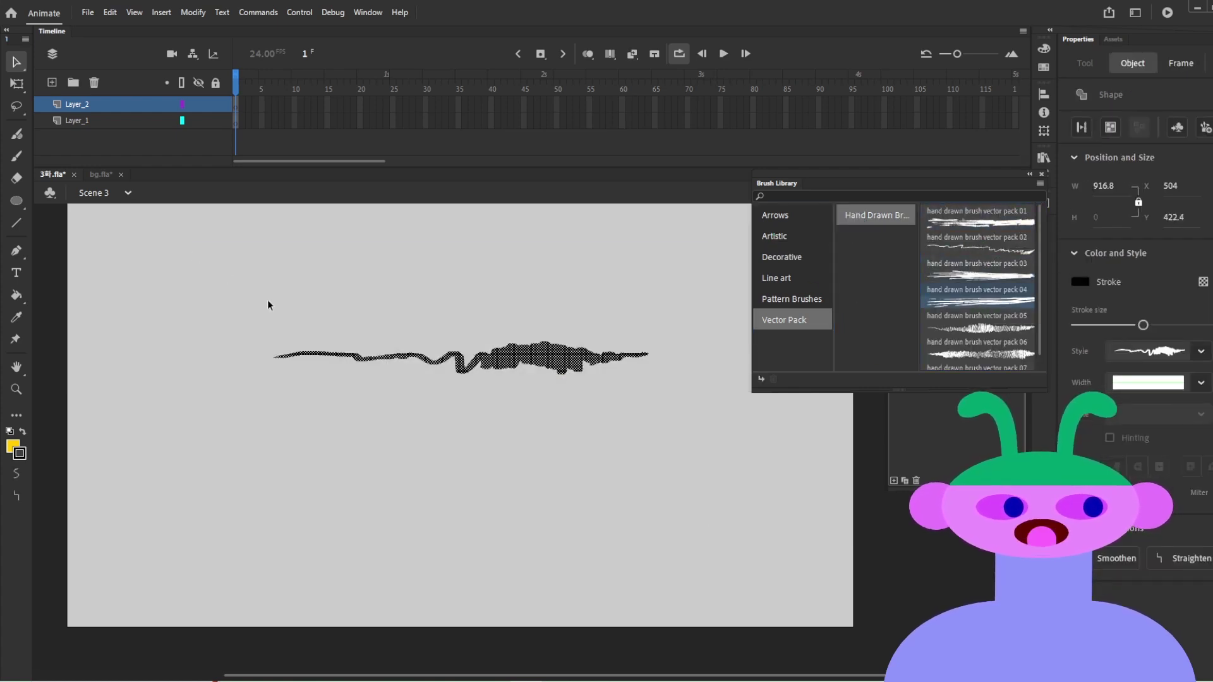
{"action": "key", "text": "Delete"}
Step: Draw a yellow oval outlined with the hand drawn brush, and remove it from the stage
{"action": "key", "text": "o"}
{"action": "left_click_drag", "start_coordinate": [338, 288], "coordinate": [633, 561]}
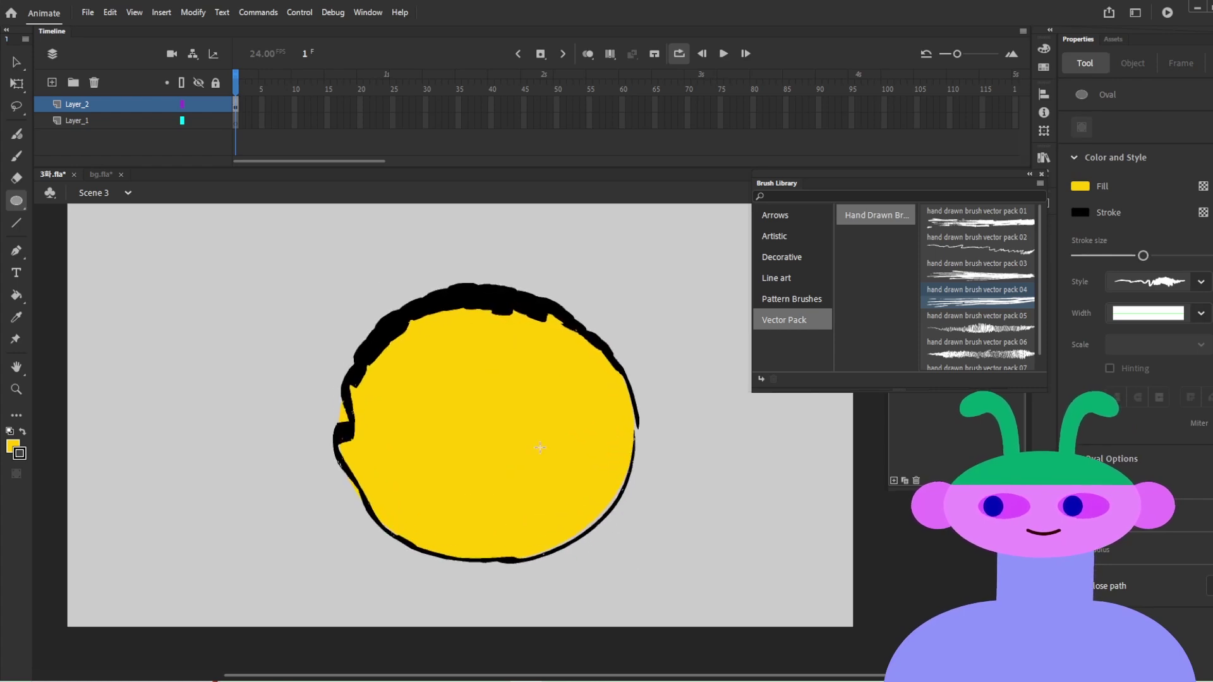
{"action": "key", "text": "v"}
{"action": "left_click", "coordinate": [516, 458]}
{"action": "key", "text": "Delete"}
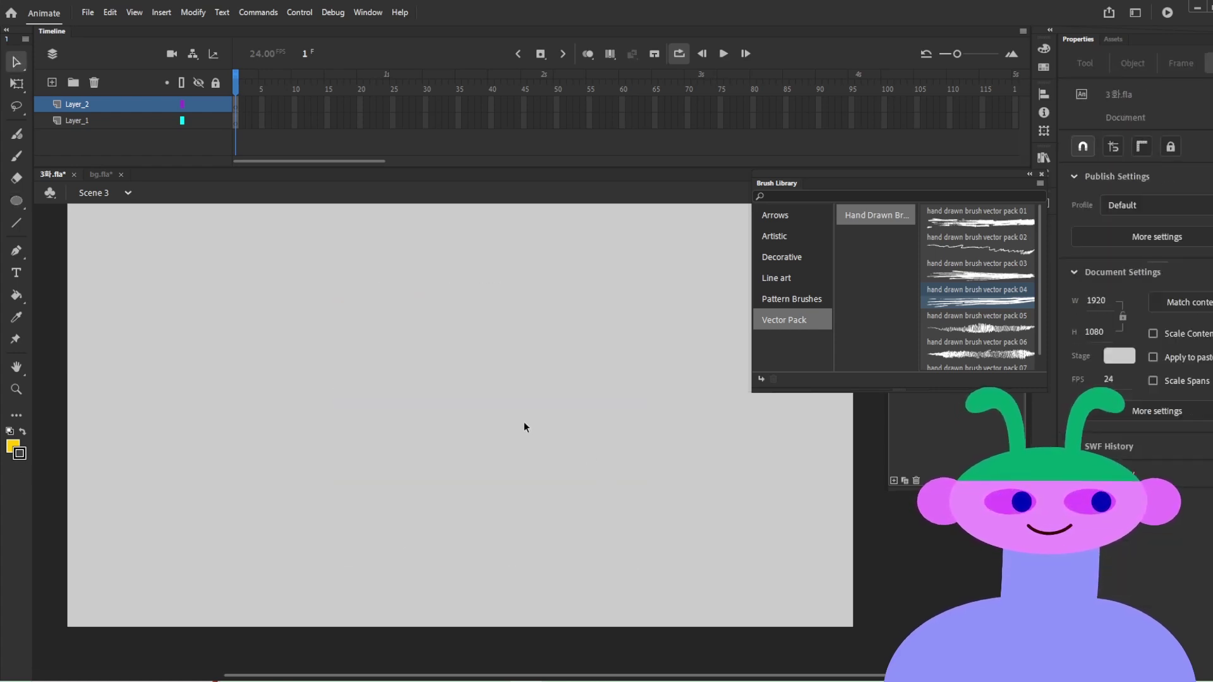
Step: Draw a larger brush-outlined oval, and try breaking it apart to separate its fill from the outline
{"action": "key", "text": "o"}
{"action": "mouse_move", "coordinate": [339, 255]}
{"action": "left_mouse_down"}
{"action": "mouse_move", "coordinate": [568, 513]}
{"action": "mouse_move", "coordinate": [713, 579]}
{"action": "left_mouse_up"}
{"action": "key", "text": "v"}
{"action": "left_click", "coordinate": [607, 444]}
{"action": "key", "text": "ctrl+b"}
{"action": "left_click", "coordinate": [507, 434]}
{"action": "key", "text": "Delete"}
{"action": "left_click_drag", "start_coordinate": [705, 399], "coordinate": [397, 446]}
{"action": "key", "text": "ctrl+z"}
{"action": "mouse_move", "coordinate": [699, 363]}
{"action": "left_mouse_down"}
{"action": "mouse_move", "coordinate": [293, 428]}
{"action": "mouse_move", "coordinate": [403, 439]}
{"action": "left_mouse_up"}
{"action": "key", "text": "ctrl+z"}
{"action": "key", "text": "ctrl+z"}
Step: Clear the stage and draw a yellow oval with a thick solid black outline
{"action": "left_click", "coordinate": [766, 564]}
{"action": "left_click_drag", "start_coordinate": [769, 605], "coordinate": [196, 204]}
{"action": "left_click_drag", "start_coordinate": [448, 323], "coordinate": [682, 533]}
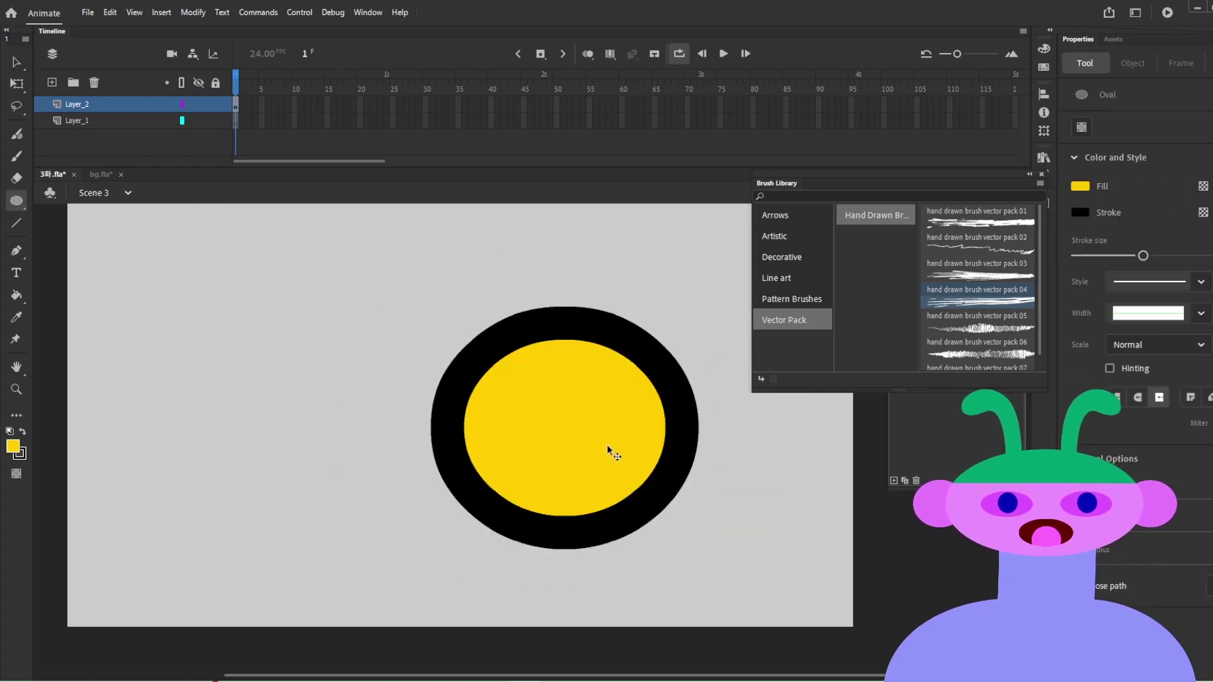
{"action": "key", "text": "v"}
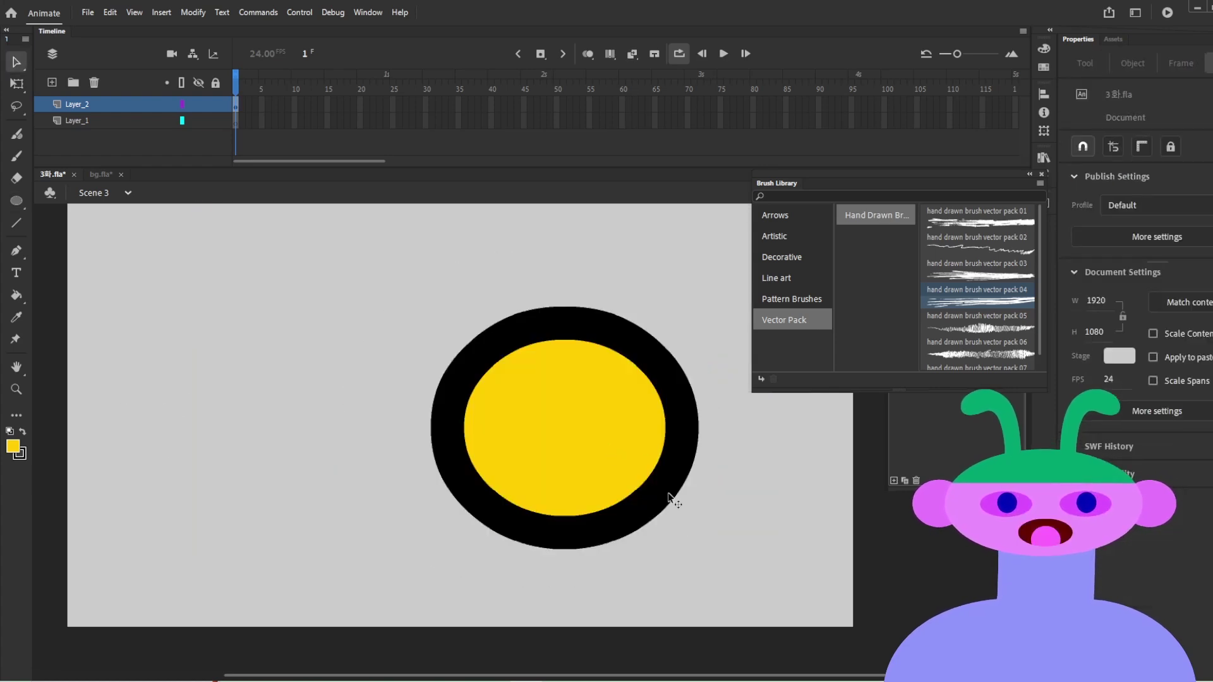
Step: Reduce the stroke size of the yellow oval, and delete the oval
{"action": "left_click", "coordinate": [667, 498]}
{"action": "left_click_drag", "start_coordinate": [726, 583], "coordinate": [344, 259]}
{"action": "left_click_drag", "start_coordinate": [1143, 352], "coordinate": [1084, 352]}
{"action": "left_click", "coordinate": [744, 547]}
{"action": "left_click_drag", "start_coordinate": [768, 574], "coordinate": [239, 211]}
{"action": "key", "text": "Delete"}
Step: Pan the stage with the Hand Tool and zoom in to 125%
{"action": "left_click", "coordinate": [16, 366]}
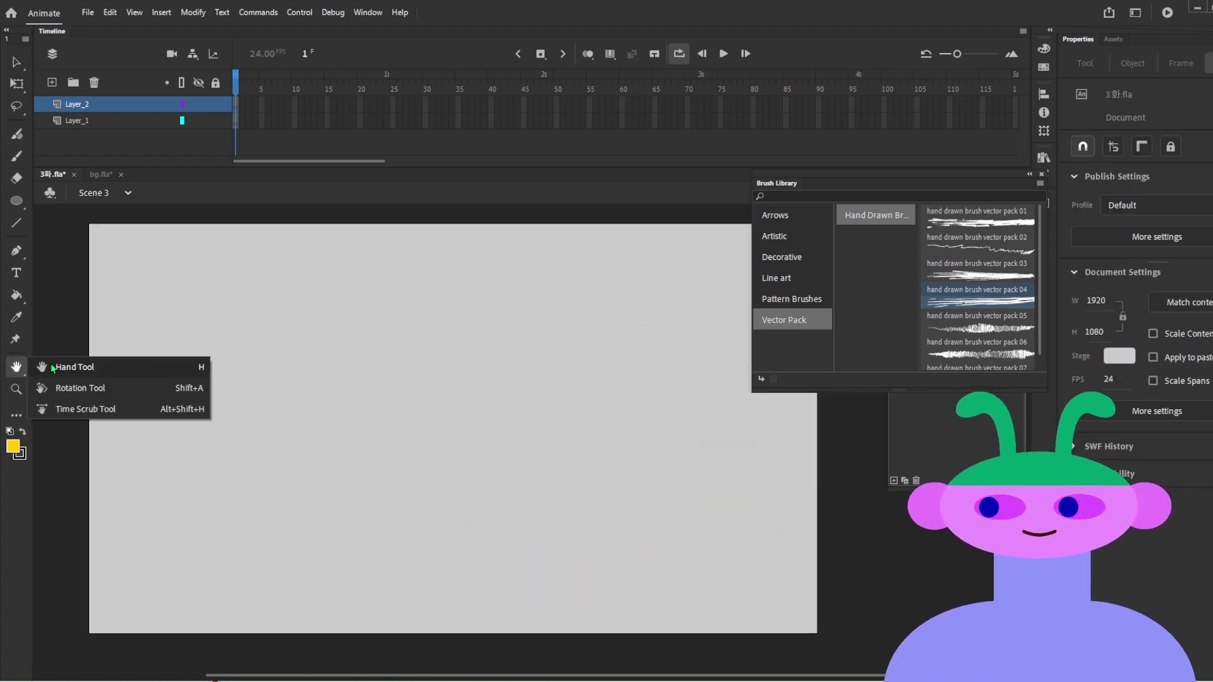
{"action": "mouse_move", "coordinate": [409, 377]}
{"action": "left_mouse_down"}
{"action": "mouse_move", "coordinate": [338, 494]}
{"action": "mouse_move", "coordinate": [543, 417]}
{"action": "mouse_move", "coordinate": [405, 396]}
{"action": "left_mouse_up"}
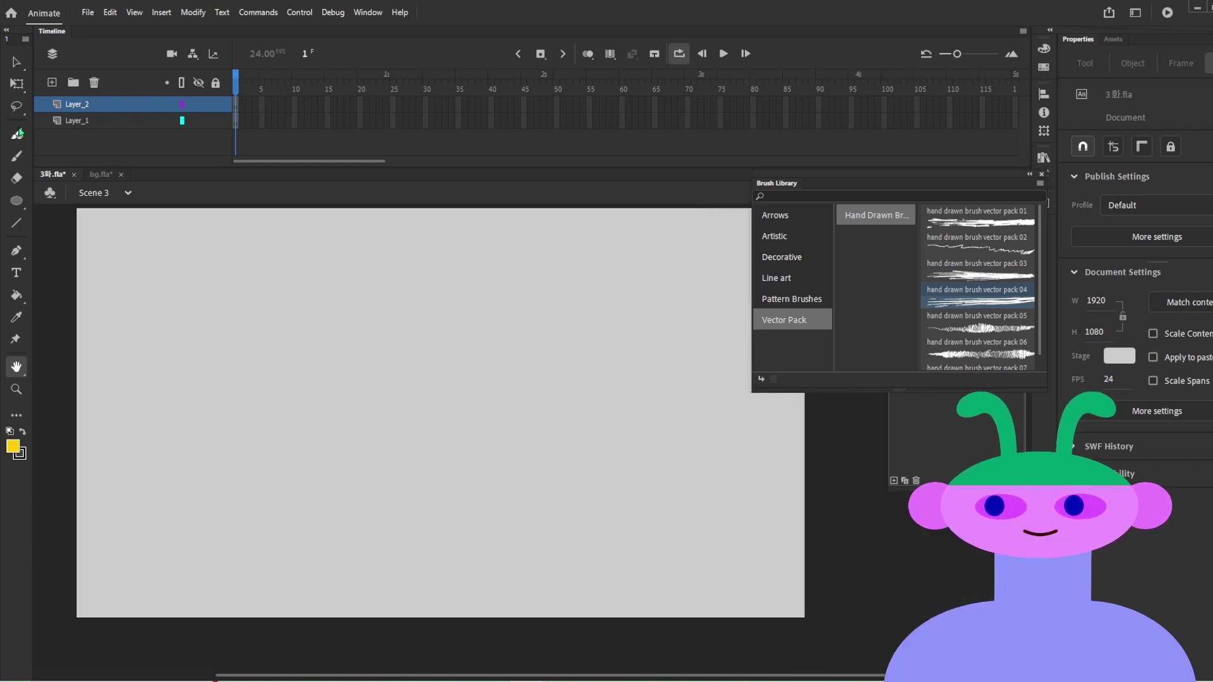
{"action": "key", "text": "v"}
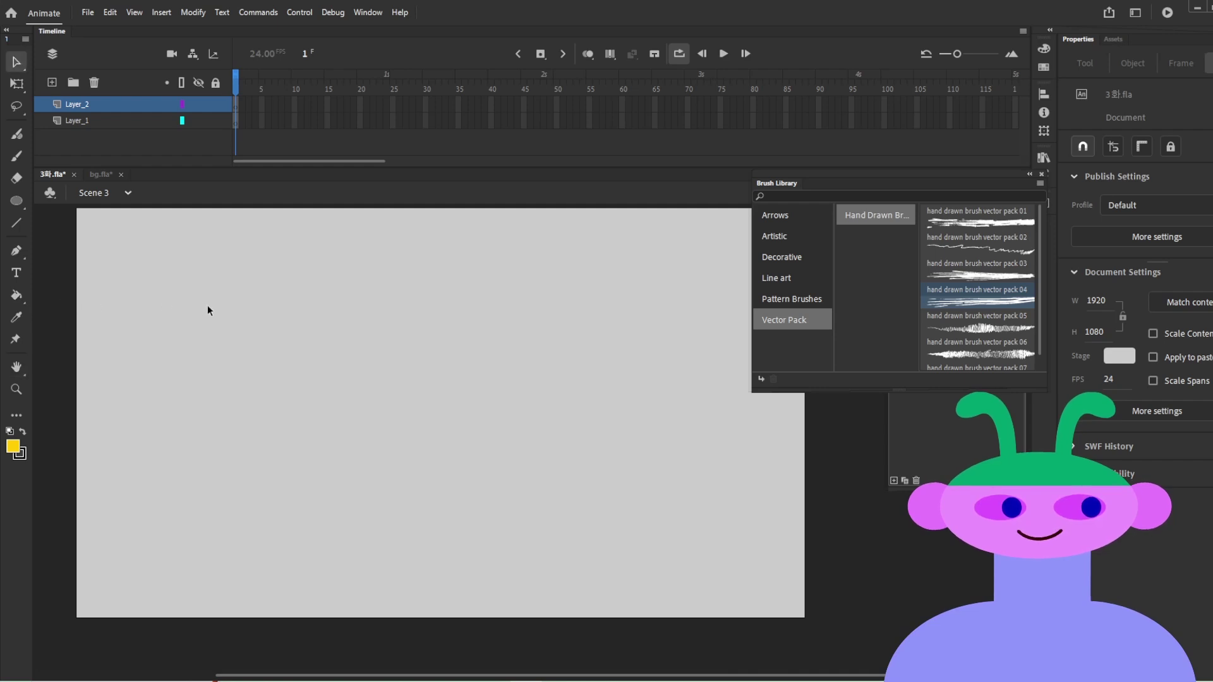
{"action": "left_click_drag", "start_coordinate": [314, 407], "coordinate": [477, 489]}
{"action": "key", "text": "z"}
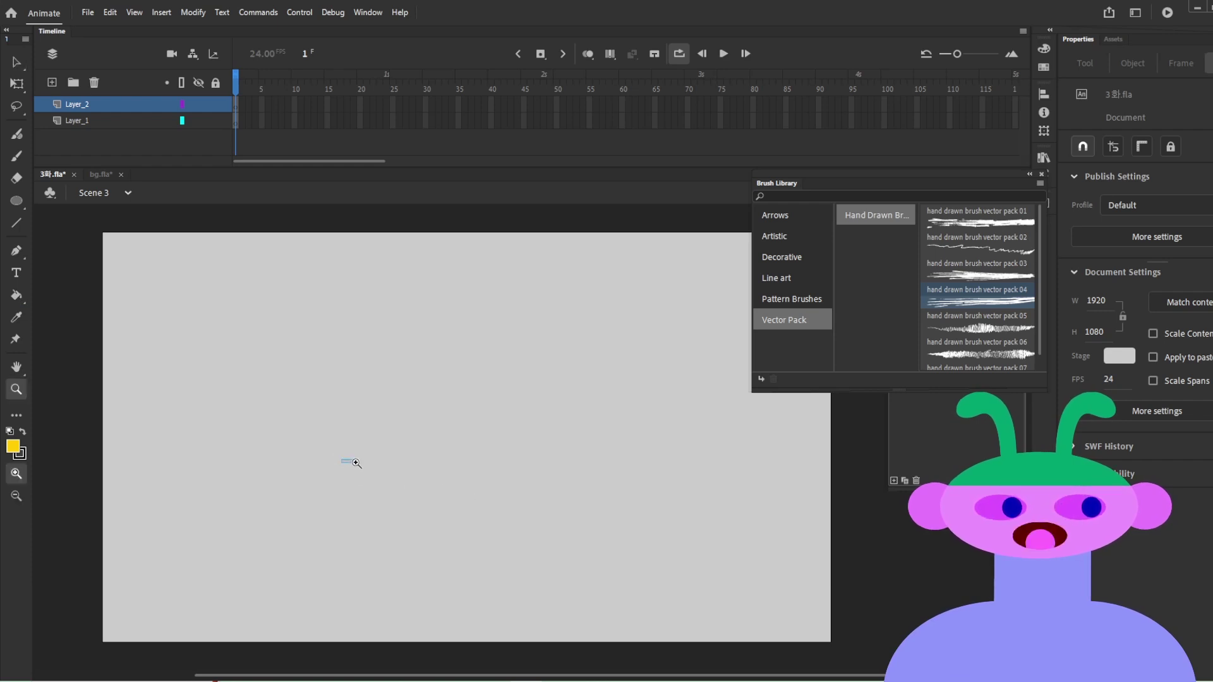
{"action": "left_click", "coordinate": [405, 453]}
Step: Rotate the stage view with the Rotation Tool and zoom out to 31%
{"action": "left_click", "coordinate": [16, 366]}
{"action": "left_click", "coordinate": [101, 387]}
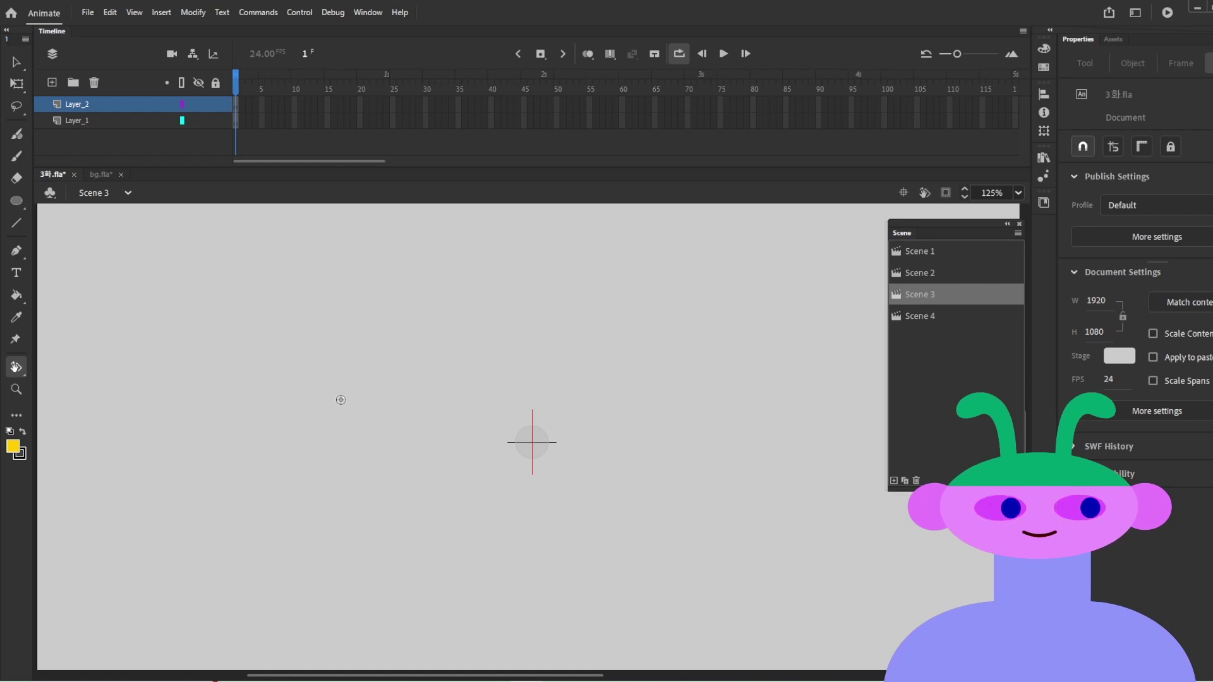
{"action": "left_click_drag", "start_coordinate": [351, 404], "coordinate": [366, 498]}
{"action": "key", "text": "z"}
{"action": "left_click", "coordinate": [450, 419], "text": "alt"}
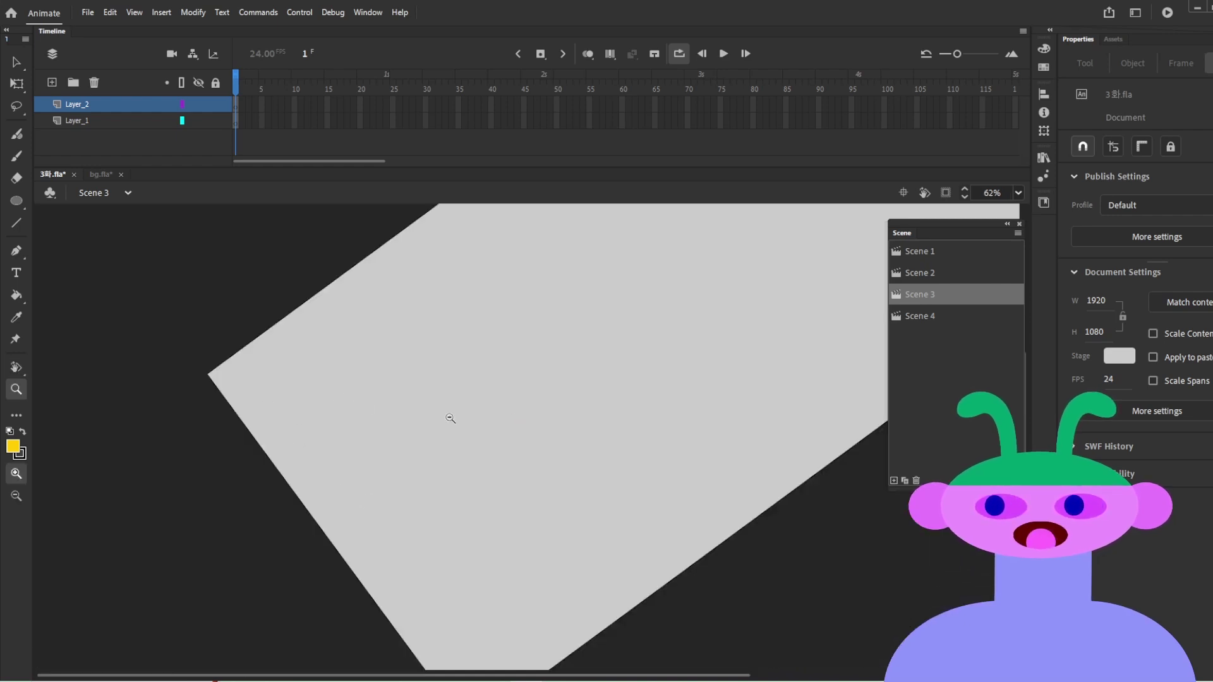
{"action": "left_click", "coordinate": [450, 418], "text": "alt"}
{"action": "left_click_drag", "start_coordinate": [447, 432], "coordinate": [273, 552]}
Step: Rotate the stage view once more, and reset it to an unrotated 54% view
{"action": "key", "text": "shift+h"}
{"action": "left_click_drag", "start_coordinate": [391, 378], "coordinate": [389, 433]}
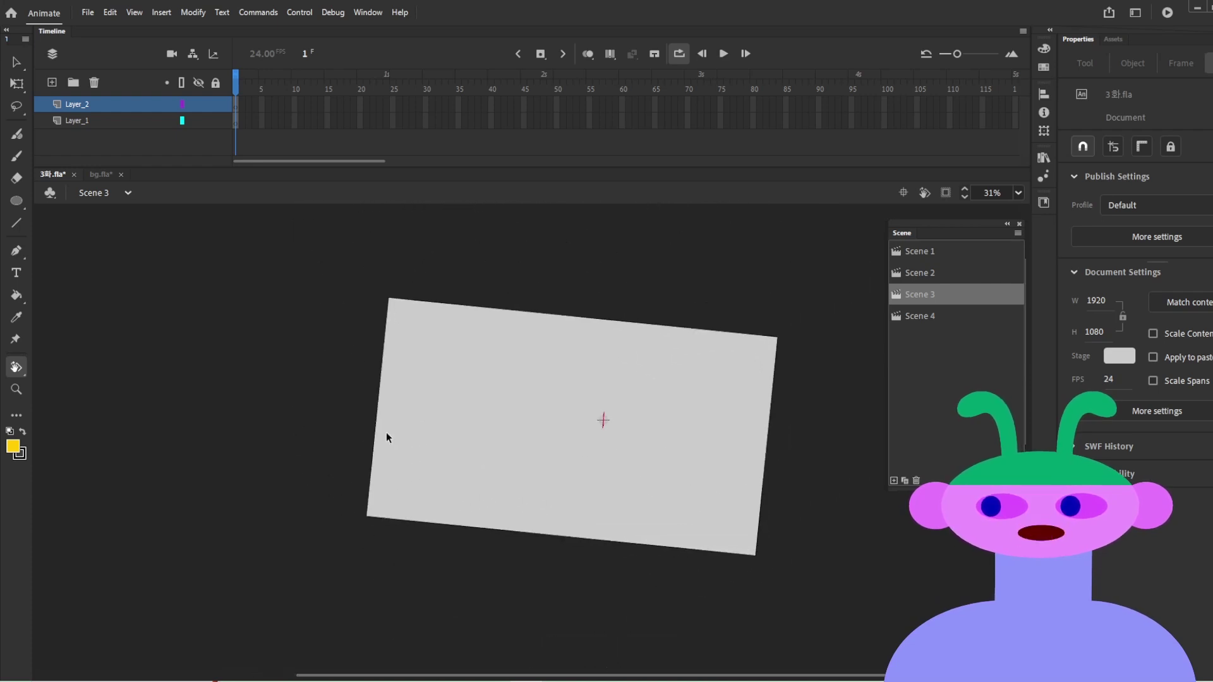
{"action": "key", "text": "ctrl+0"}
{"action": "left_click_drag", "start_coordinate": [376, 340], "coordinate": [461, 411]}
{"action": "key", "text": "v"}
Step: Search the keyboard shortcuts for "rotate" and check the shortcut assigned to the Rotate tool
{"action": "left_click", "coordinate": [95, 14]}
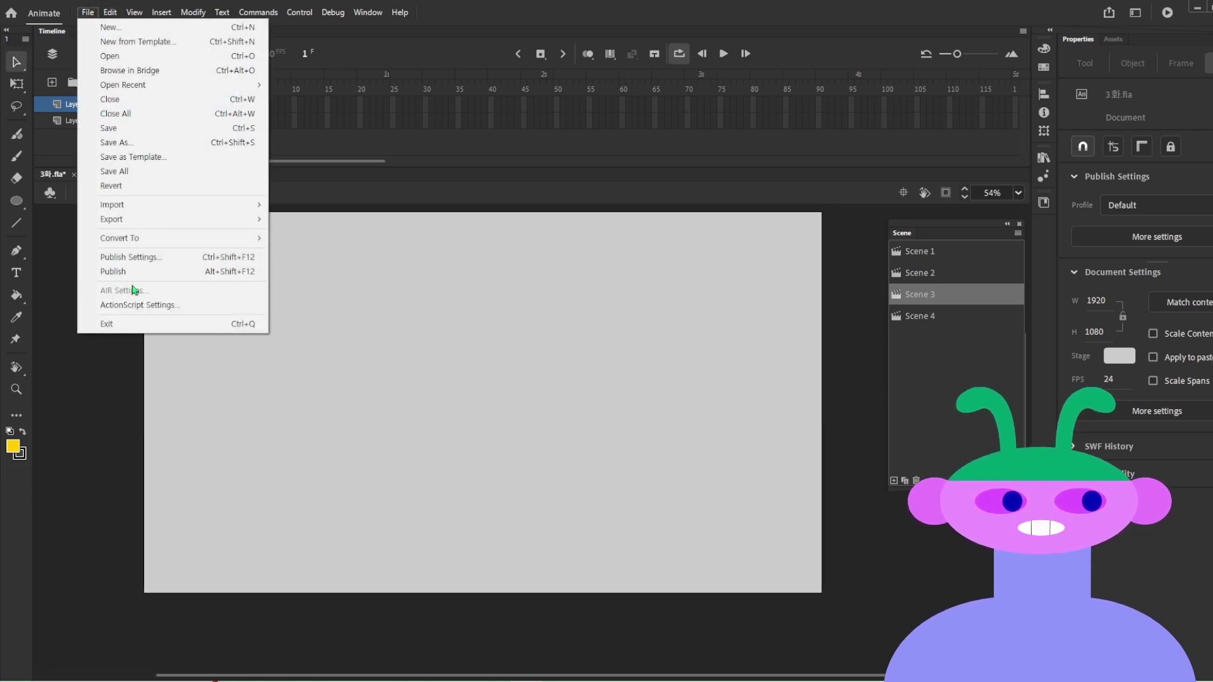
{"action": "mouse_move", "coordinate": [110, 12]}
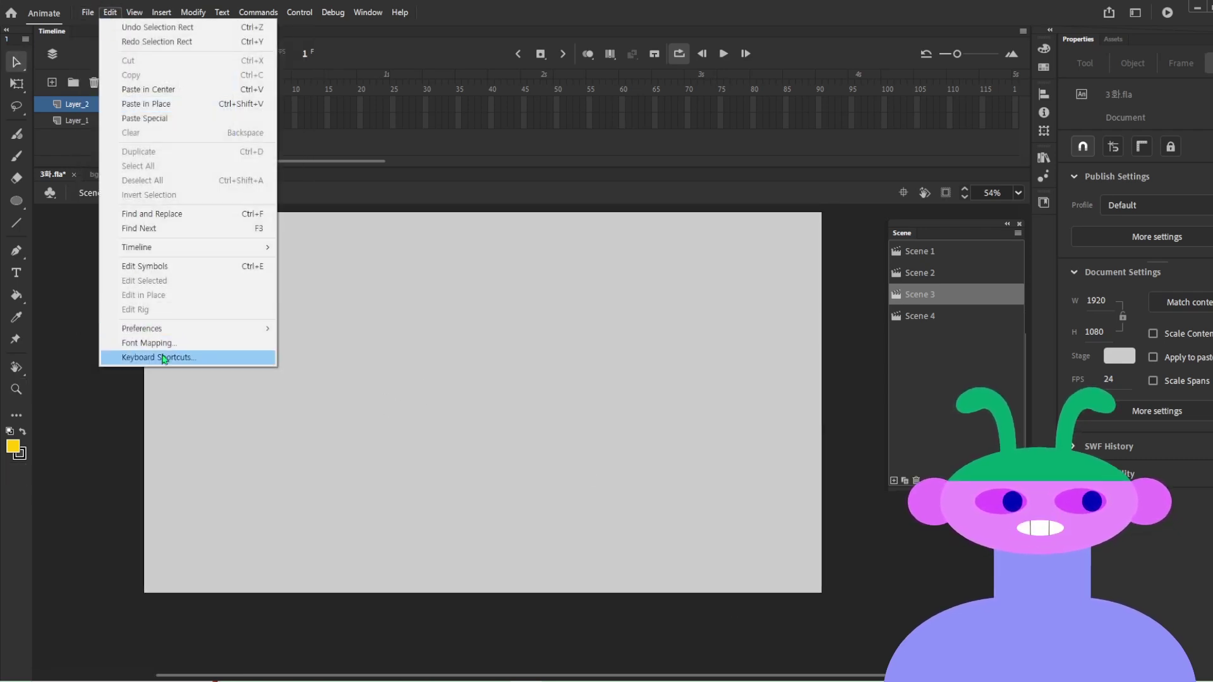
{"action": "left_click", "coordinate": [179, 358]}
{"action": "left_click", "coordinate": [493, 251]}
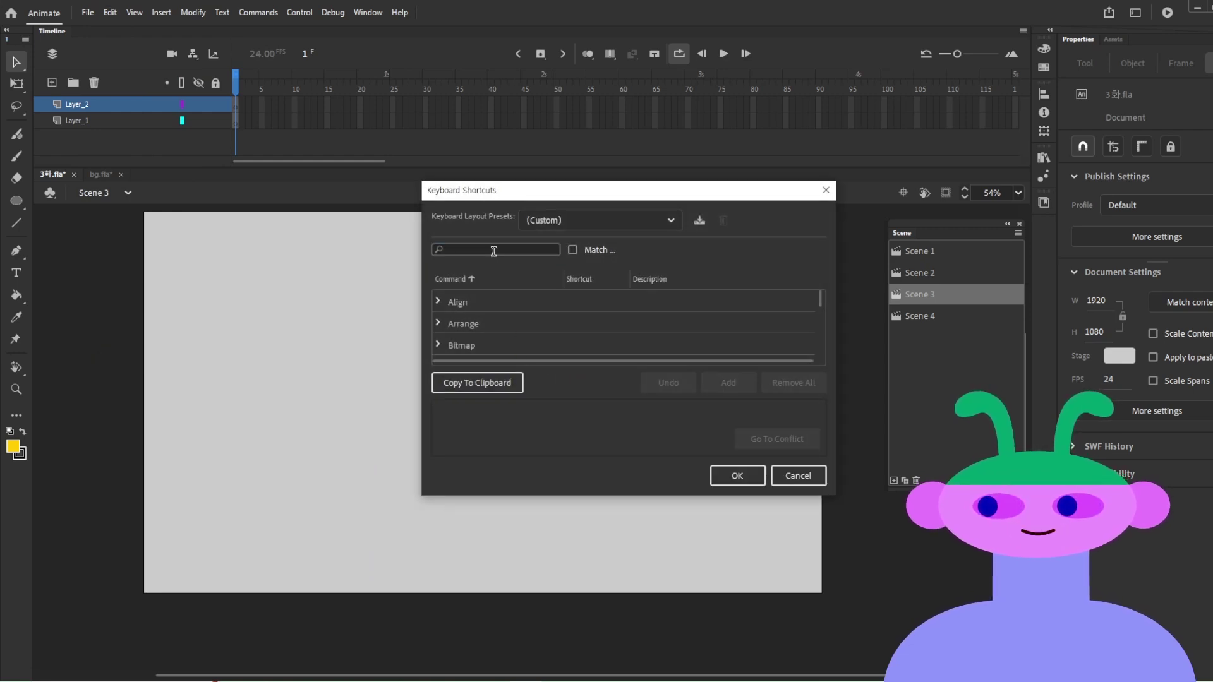
{"action": "type", "text": "ra"}
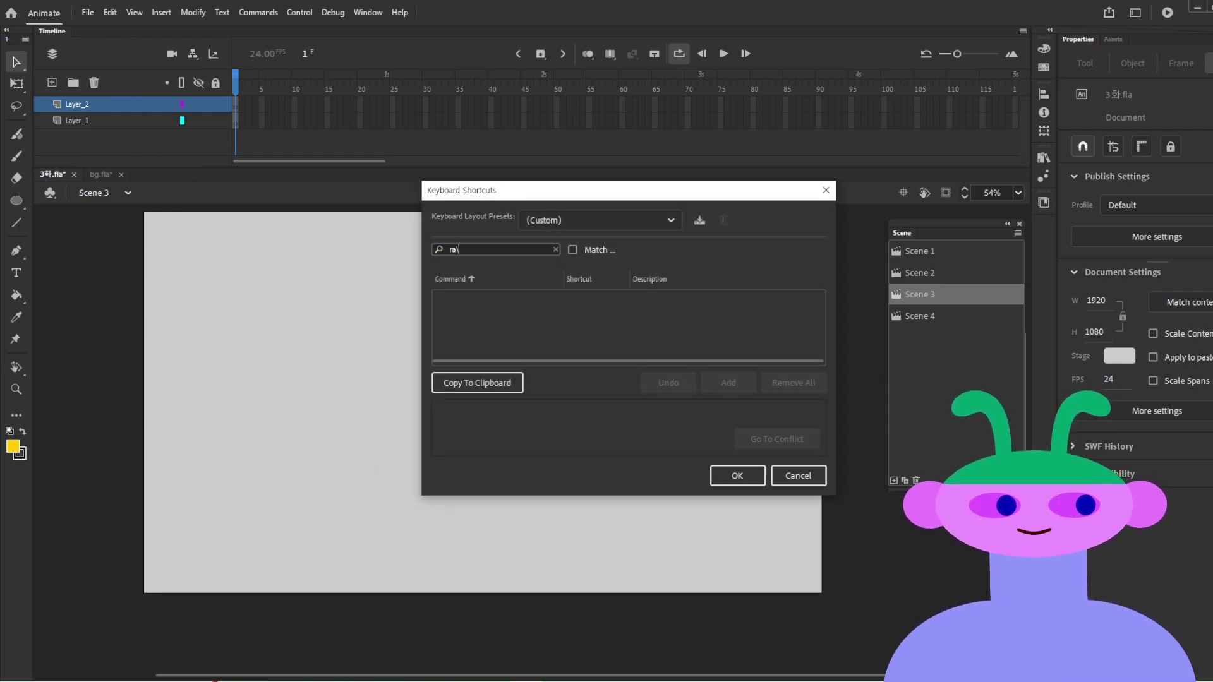
{"action": "key", "text": "BackSpace"}
{"action": "type", "text": "otate"}
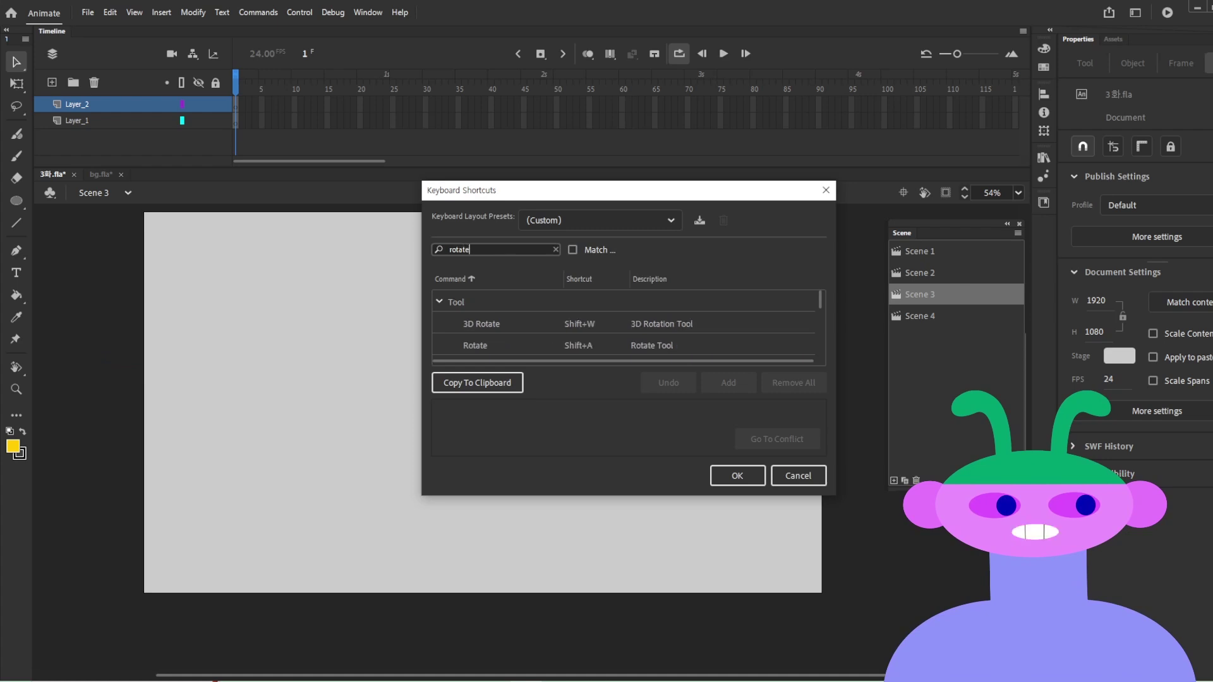
{"action": "left_click", "coordinate": [477, 347]}
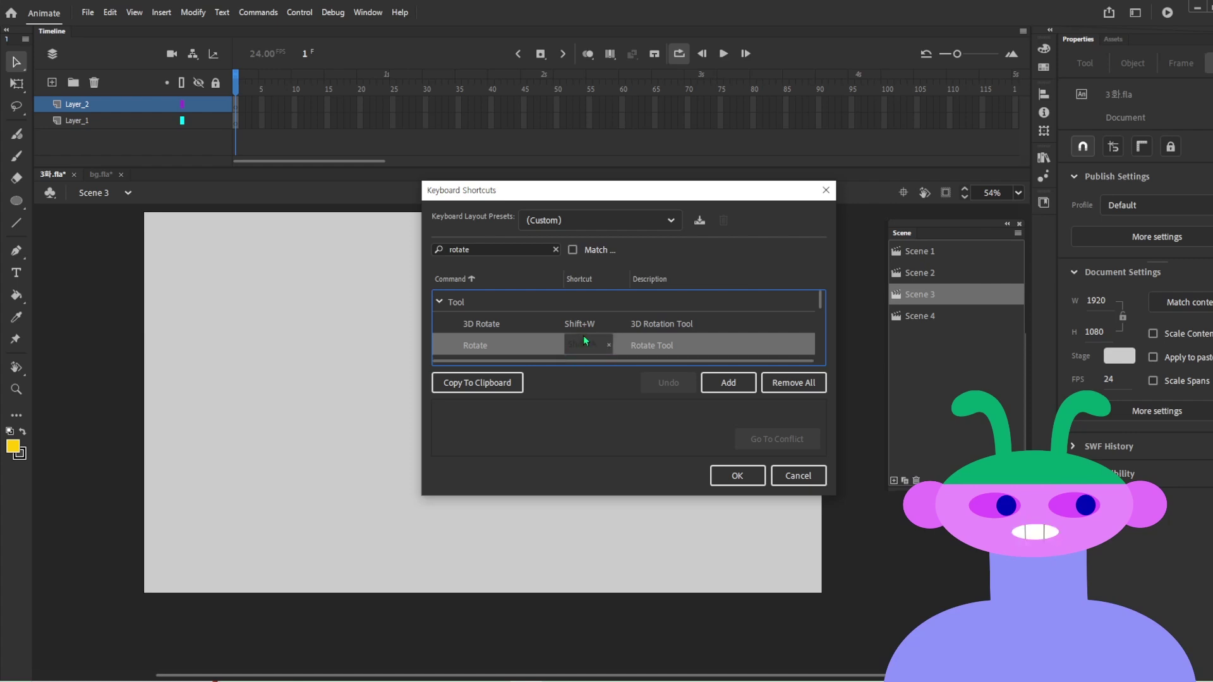
{"action": "left_click", "coordinate": [584, 344]}
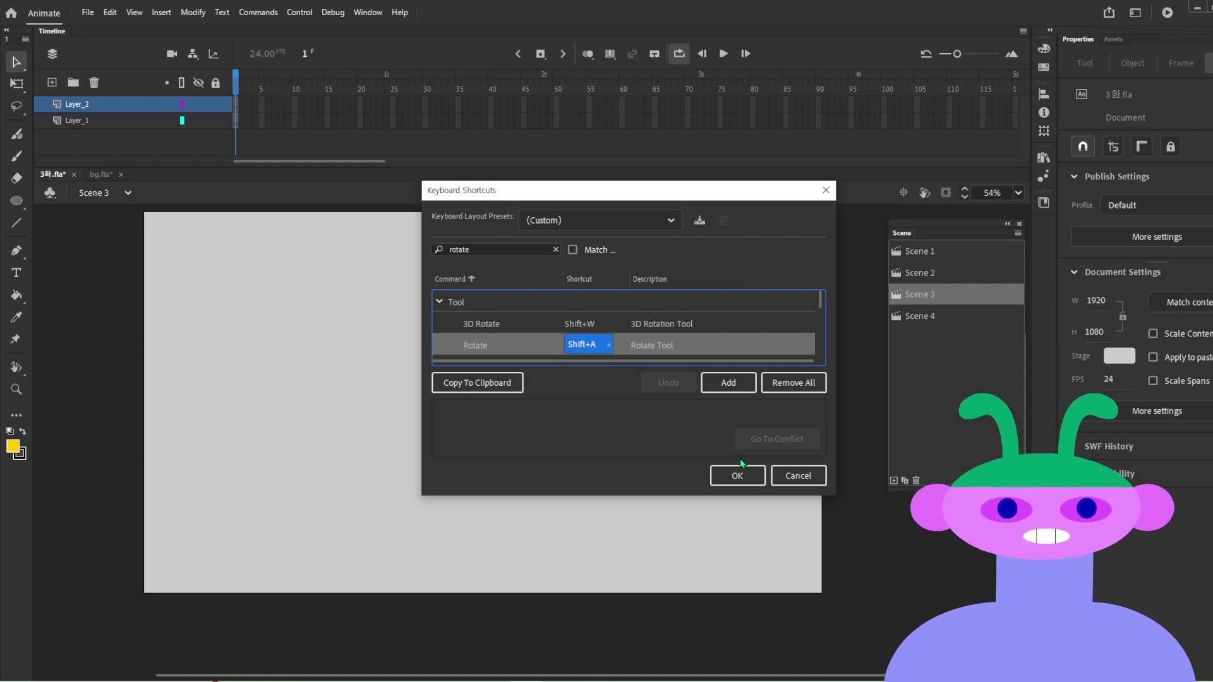
{"action": "left_click", "coordinate": [738, 475]}
Step: Try rotating the stage and recentring it with Center Stage, and save the document
{"action": "key", "text": "shift+a"}
{"action": "mouse_move", "coordinate": [305, 384]}
{"action": "left_mouse_down"}
{"action": "mouse_move", "coordinate": [298, 442]}
{"action": "mouse_move", "coordinate": [288, 388]}
{"action": "left_mouse_up"}
{"action": "left_click", "coordinate": [904, 193]}
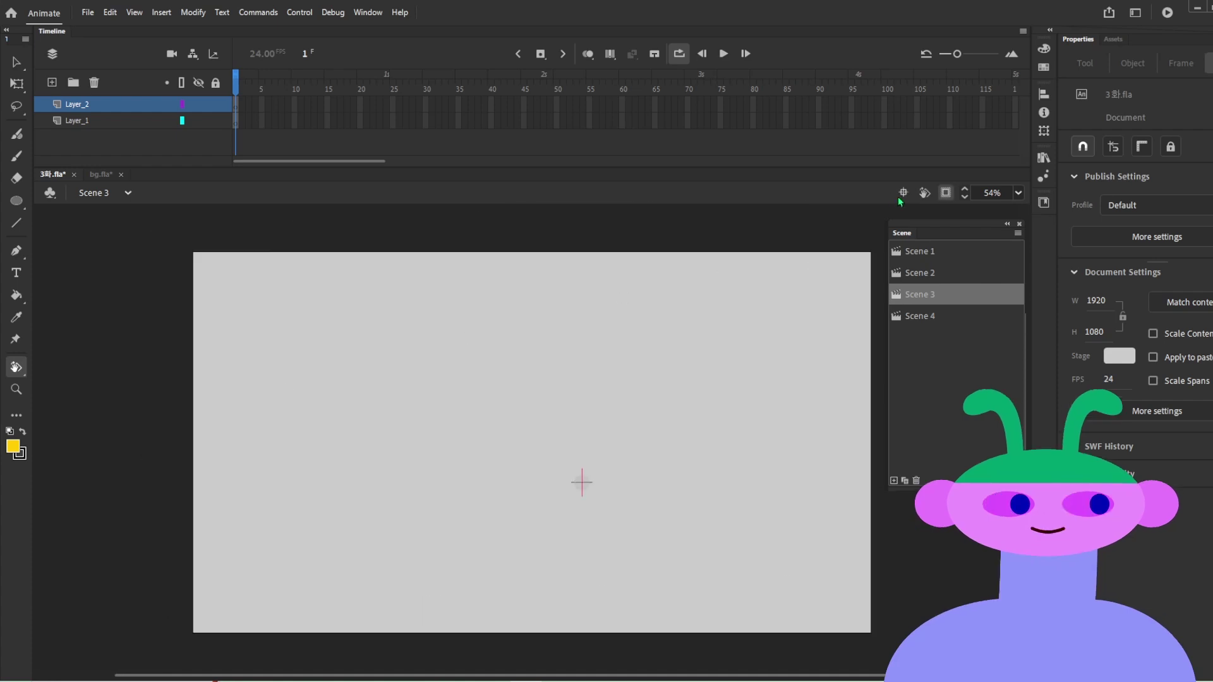
{"action": "left_click_drag", "start_coordinate": [268, 314], "coordinate": [439, 523]}
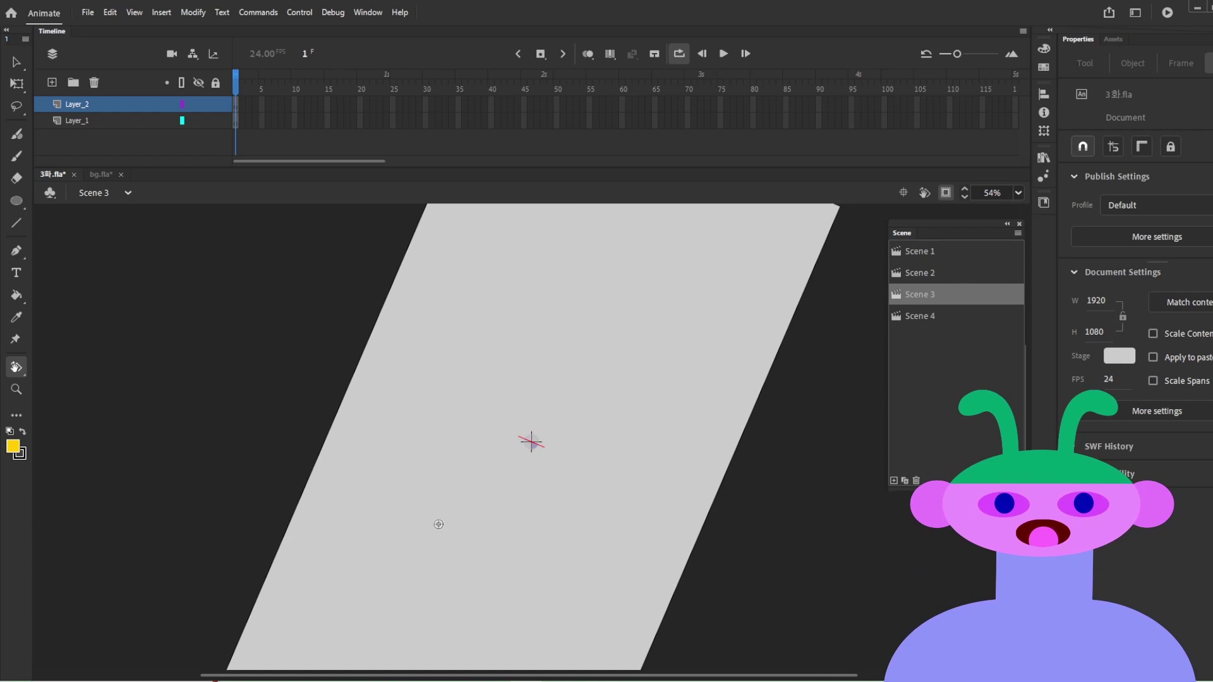
{"action": "left_click", "coordinate": [904, 194]}
{"action": "left_click_drag", "start_coordinate": [244, 403], "coordinate": [251, 504]}
{"action": "key", "text": "ctrl+s"}
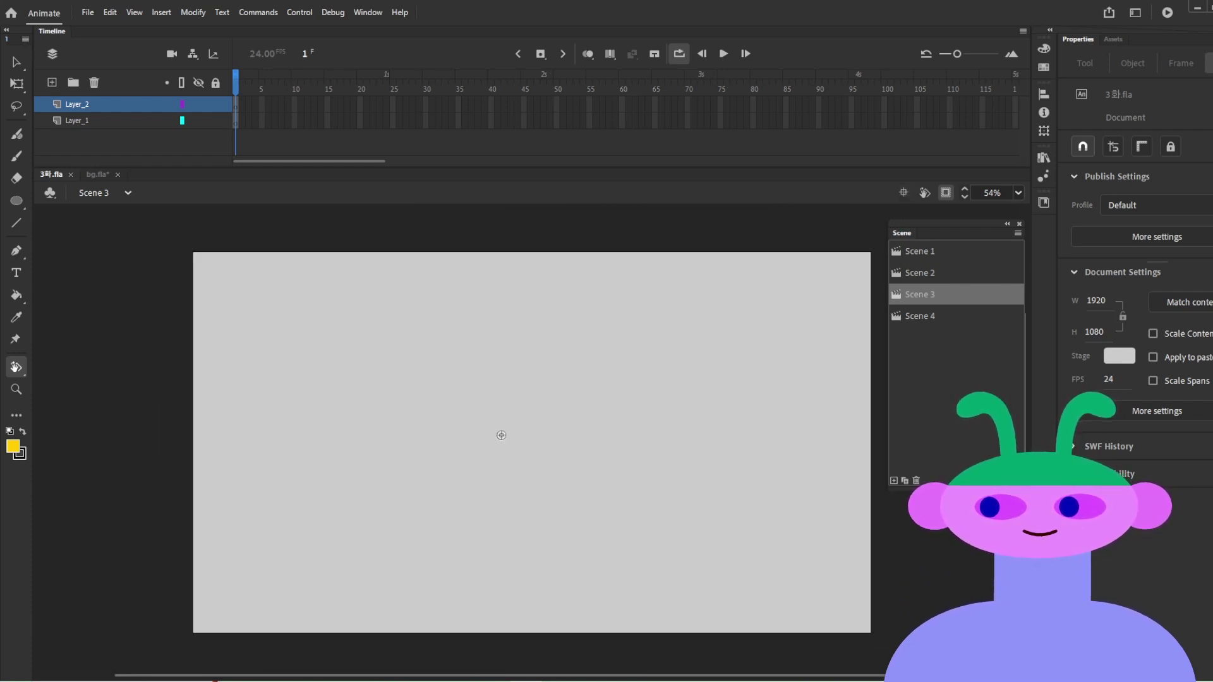
Step: Rotate the stage diagonally and reset the view
{"action": "key", "text": "v"}
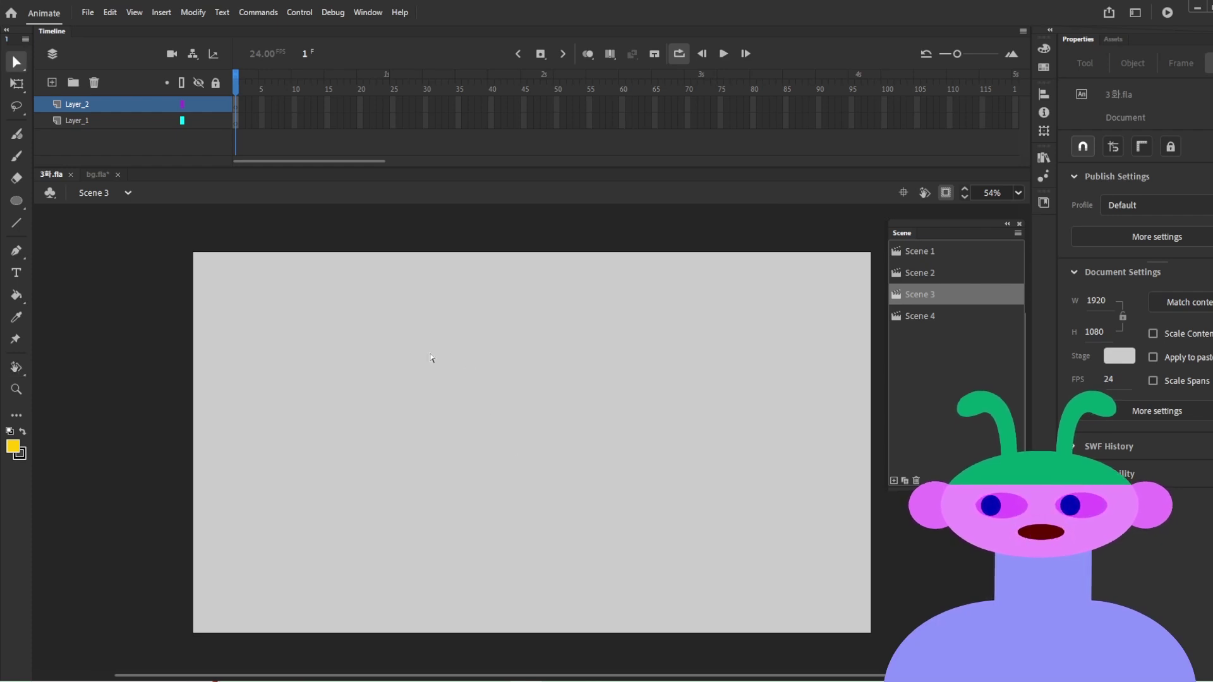
{"action": "key", "text": "shift+h"}
{"action": "left_click_drag", "start_coordinate": [432, 358], "coordinate": [286, 491]}
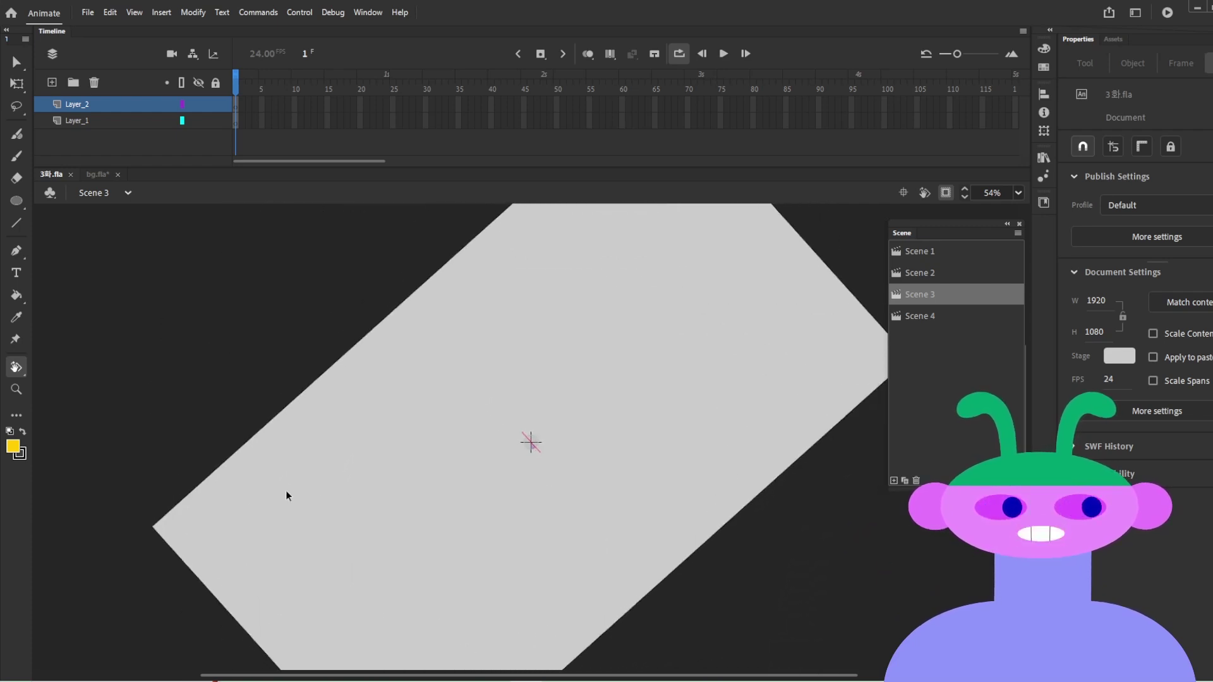
{"action": "key", "text": "ctrl+0"}
Step: Zoom in on the stage to 114%, pan around it, and zoom back out to 57%
{"action": "key", "text": "z"}
{"action": "left_click_drag", "start_coordinate": [595, 478], "coordinate": [1061, 680]}
{"action": "key", "text": "space"}
{"action": "left_click_drag", "start_coordinate": [517, 360], "coordinate": [863, 504]}
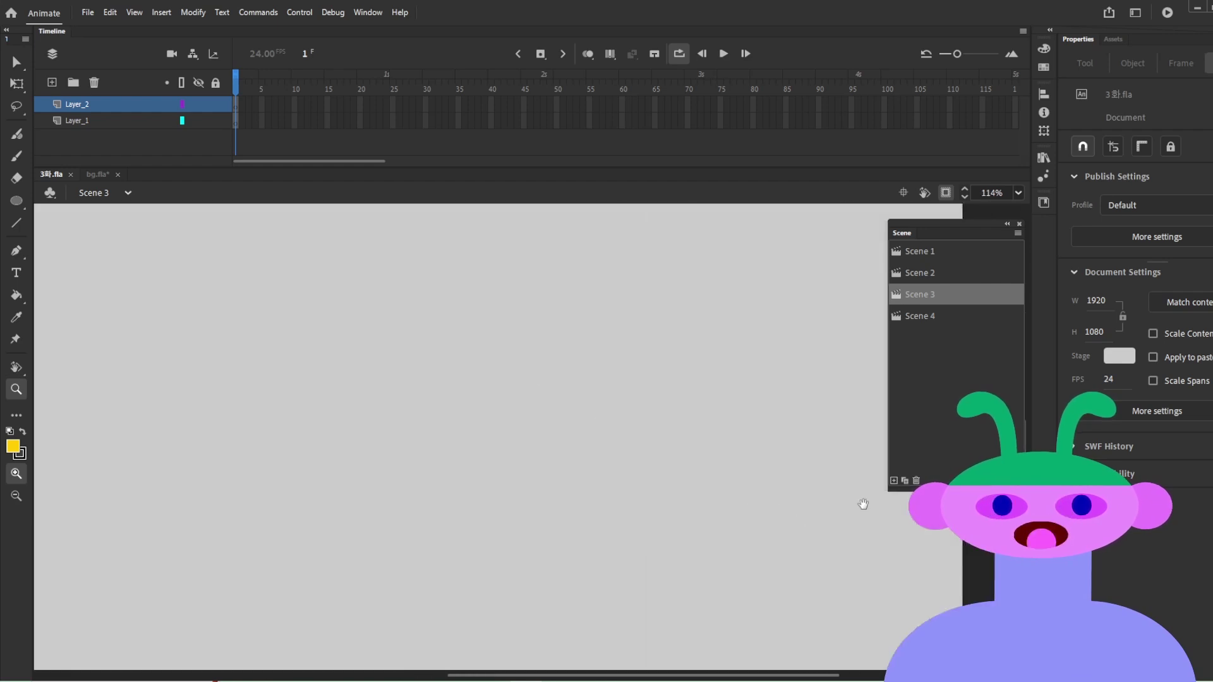
{"action": "left_click", "coordinate": [367, 394], "text": "alt"}
{"action": "key", "text": "space"}
{"action": "left_click_drag", "start_coordinate": [408, 355], "coordinate": [441, 403]}
{"action": "key", "text": "v"}
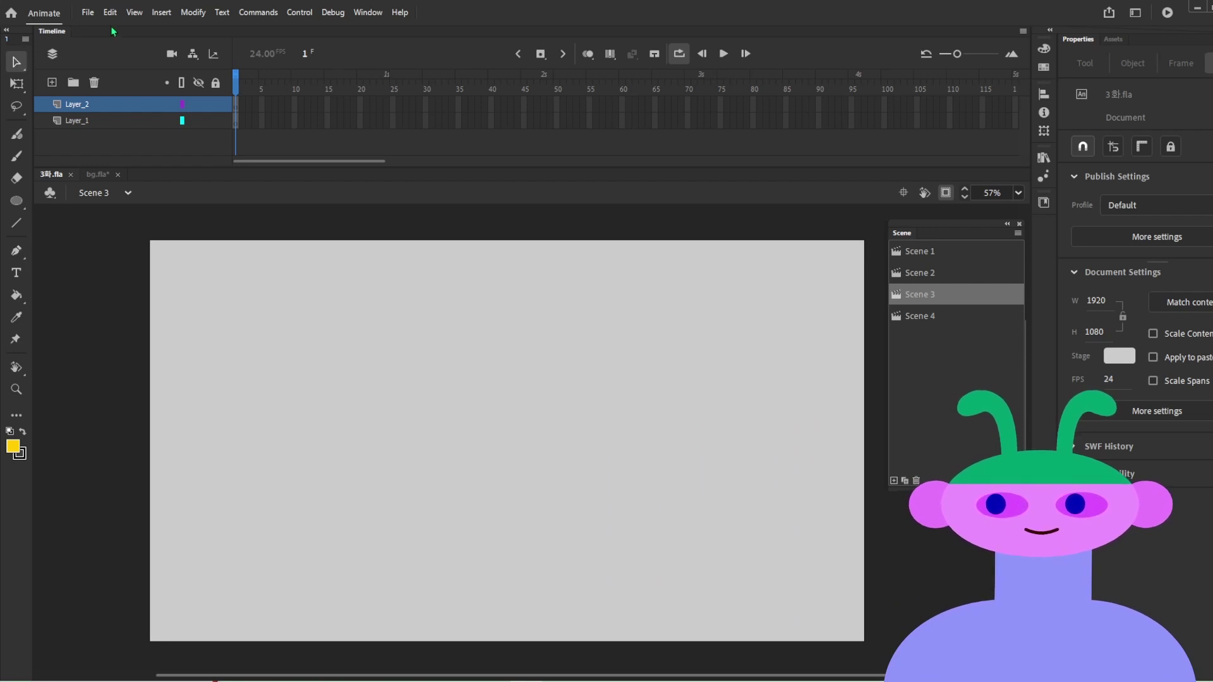
Step: Look over the Motion Presets, the document Library and the CC Libraries
{"action": "left_click", "coordinate": [1042, 178]}
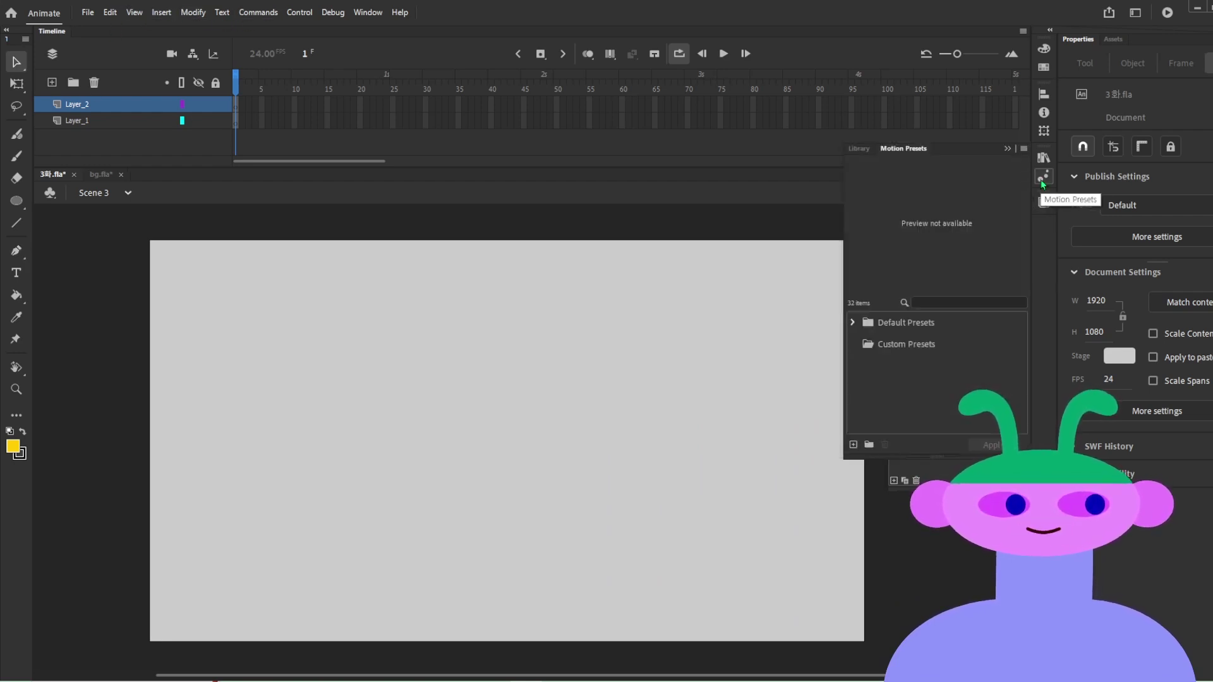
{"action": "left_click", "coordinate": [1044, 159]}
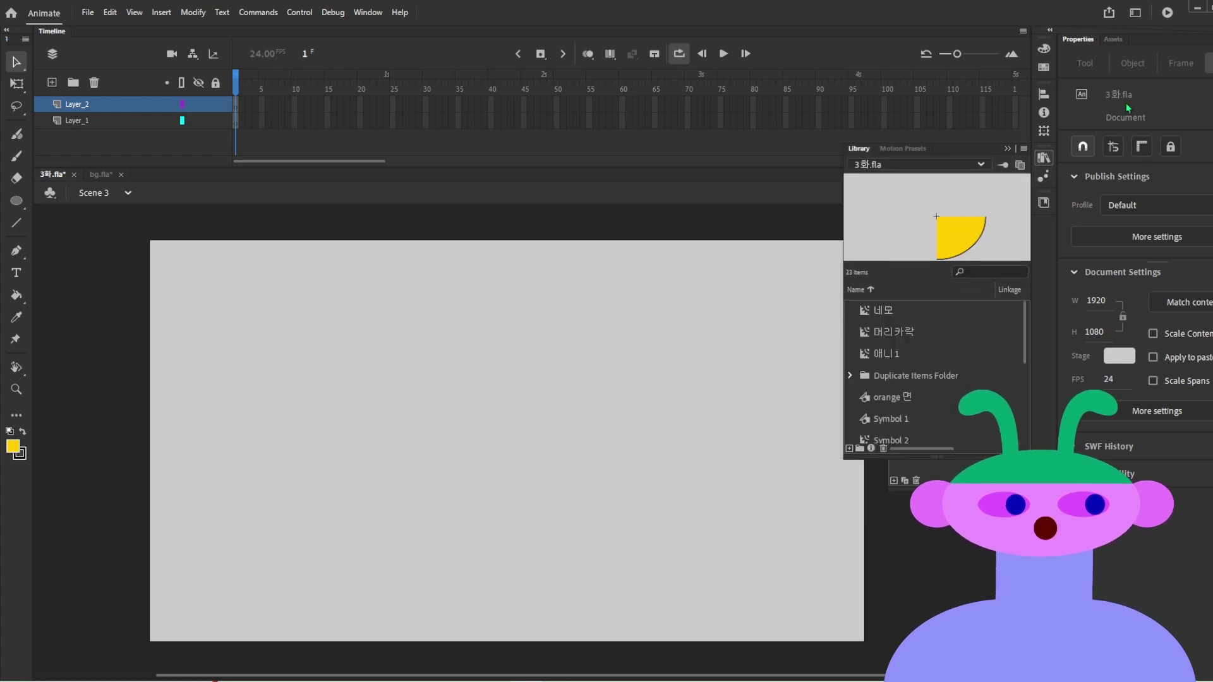
{"action": "left_click", "coordinate": [1042, 203]}
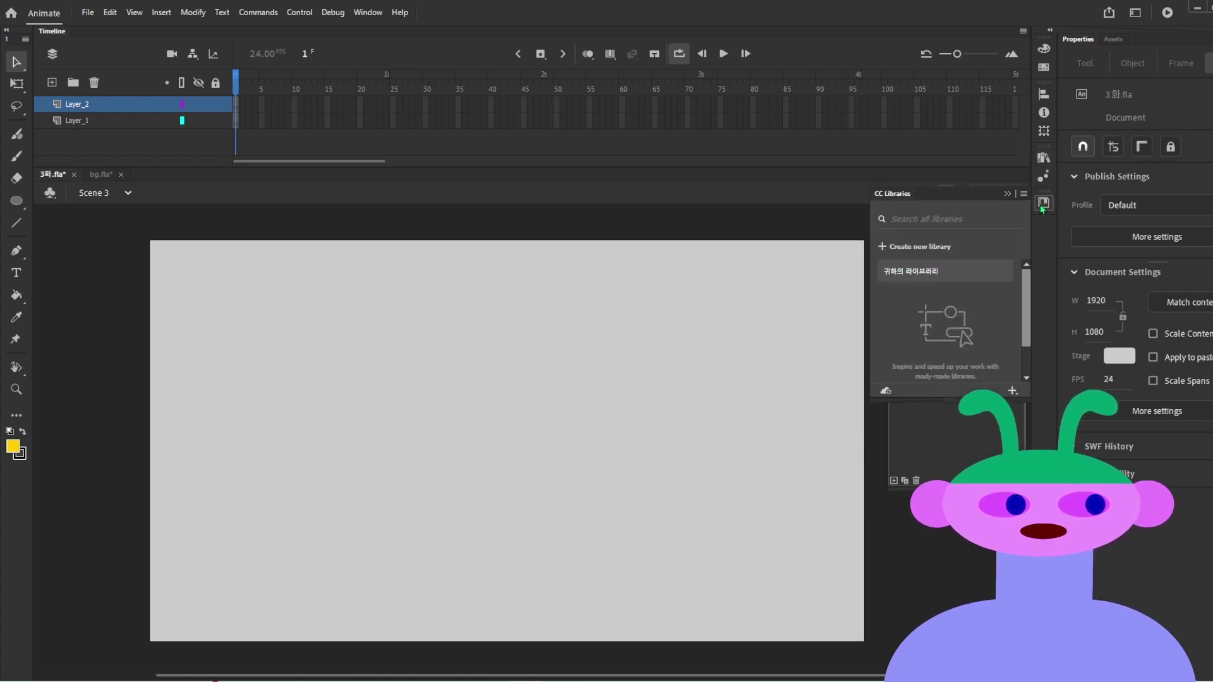
Step: Browse the document's Library and preview several of its symbols, including 애니 1, 머리카락 and 네모
{"action": "left_click", "coordinate": [1045, 159]}
{"action": "scroll", "coordinate": [919, 372], "scroll_direction": "down", "scroll_amount": 5}
{"action": "scroll", "coordinate": [929, 375], "scroll_direction": "up", "scroll_amount": 5}
{"action": "left_click", "coordinate": [896, 353]}
{"action": "left_click", "coordinate": [893, 332]}
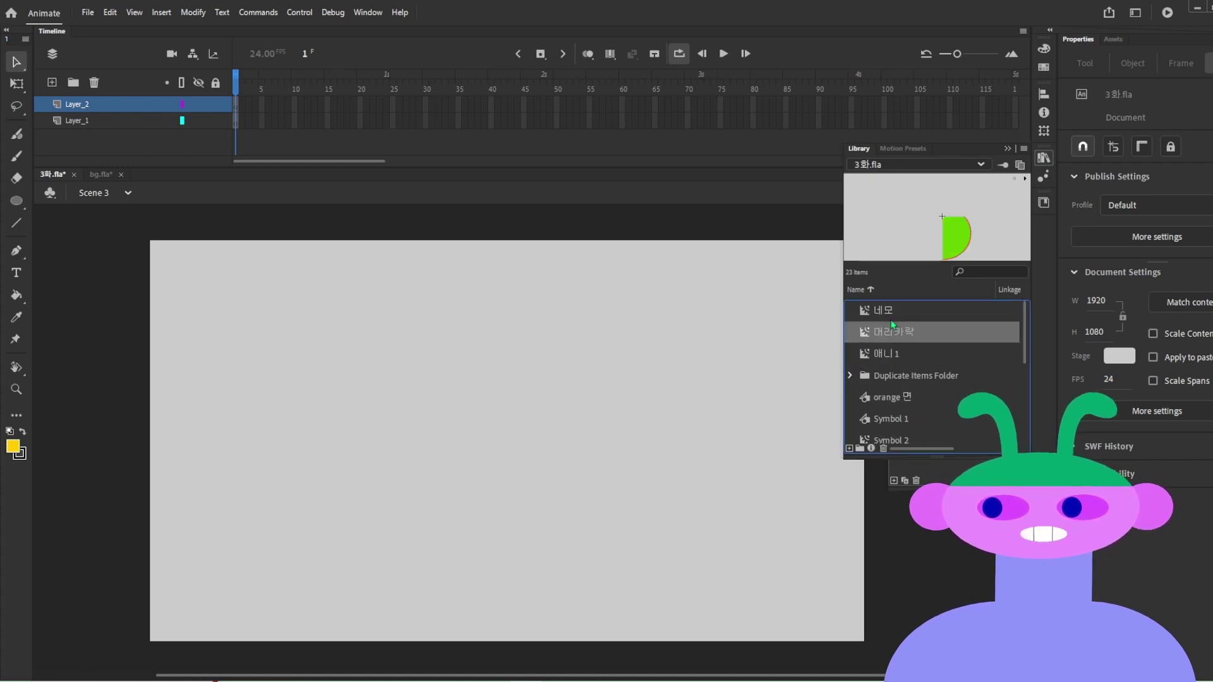
{"action": "left_click", "coordinate": [891, 313]}
{"action": "scroll", "coordinate": [889, 378], "scroll_direction": "down", "scroll_amount": 1}
{"action": "scroll", "coordinate": [889, 378], "scroll_direction": "down", "scroll_amount": 1}
{"action": "left_click", "coordinate": [897, 352]}
{"action": "left_click", "coordinate": [901, 375]}
{"action": "scroll", "coordinate": [907, 396], "scroll_direction": "down", "scroll_amount": 1}
{"action": "left_click", "coordinate": [886, 433]}
{"action": "left_click", "coordinate": [892, 412]}
{"action": "left_click", "coordinate": [897, 369]}
{"action": "scroll", "coordinate": [897, 378], "scroll_direction": "up", "scroll_amount": 3}
Step: Look over the Transform and Align options, and bring up the Color settings
{"action": "left_click", "coordinate": [1044, 131]}
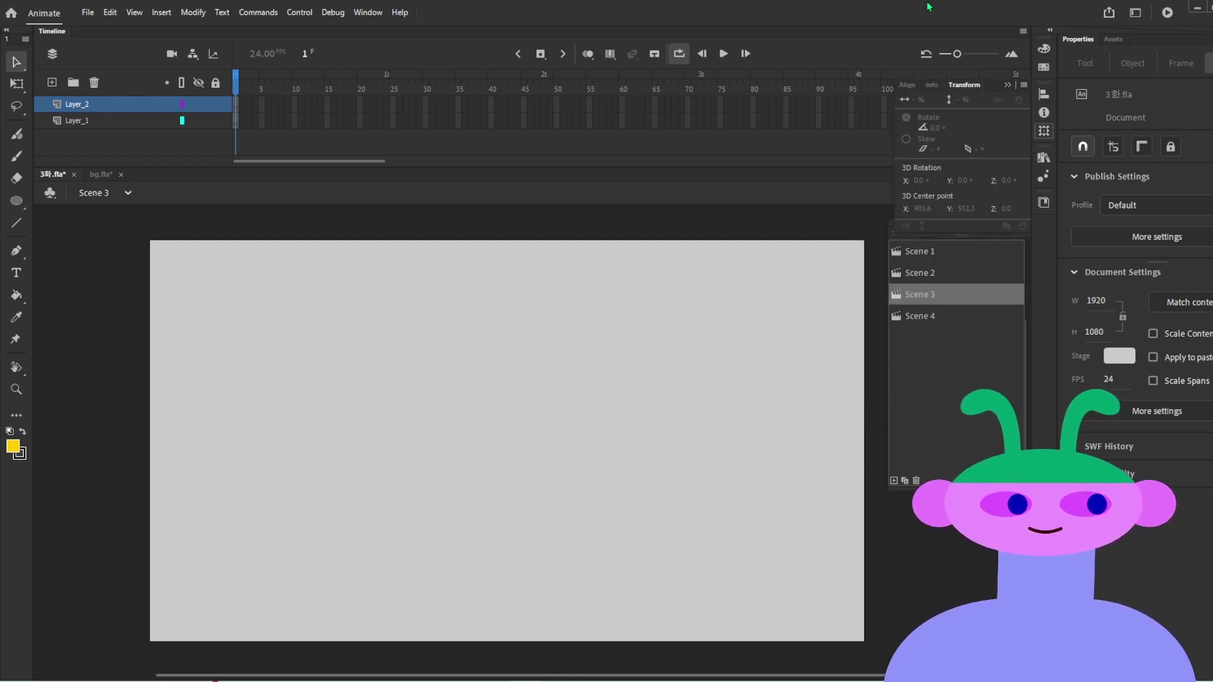
{"action": "left_click", "coordinate": [906, 85]}
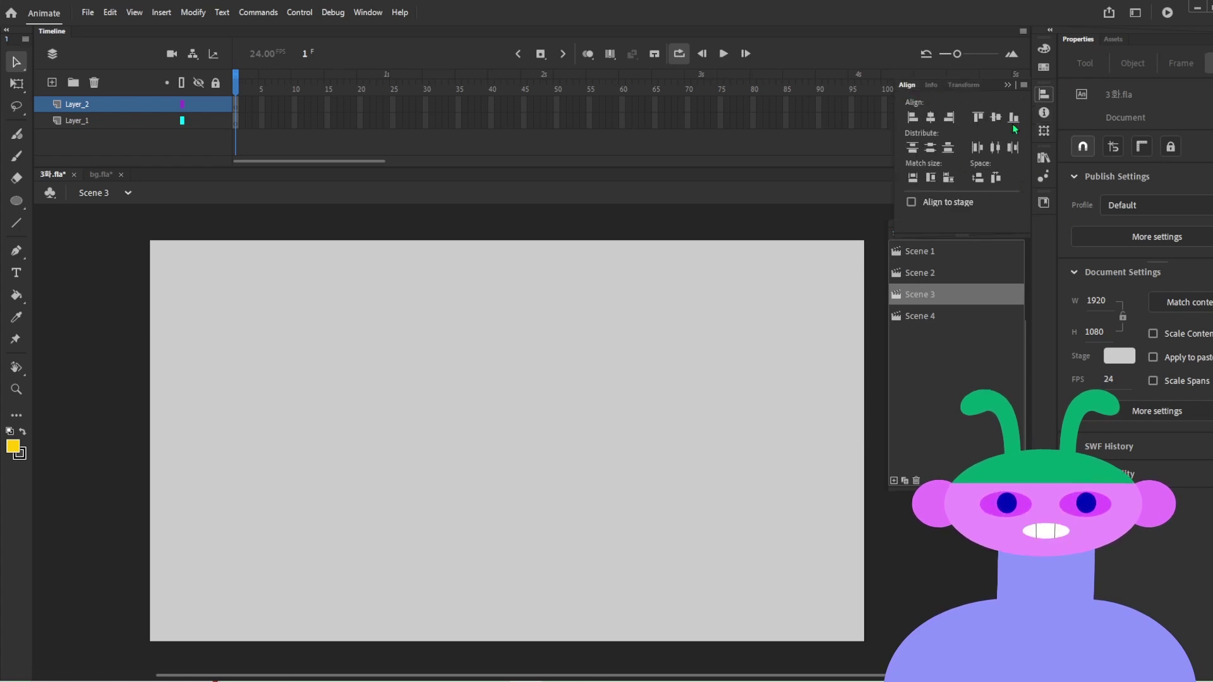
{"action": "left_click", "coordinate": [1040, 68]}
{"action": "left_click", "coordinate": [1046, 50]}
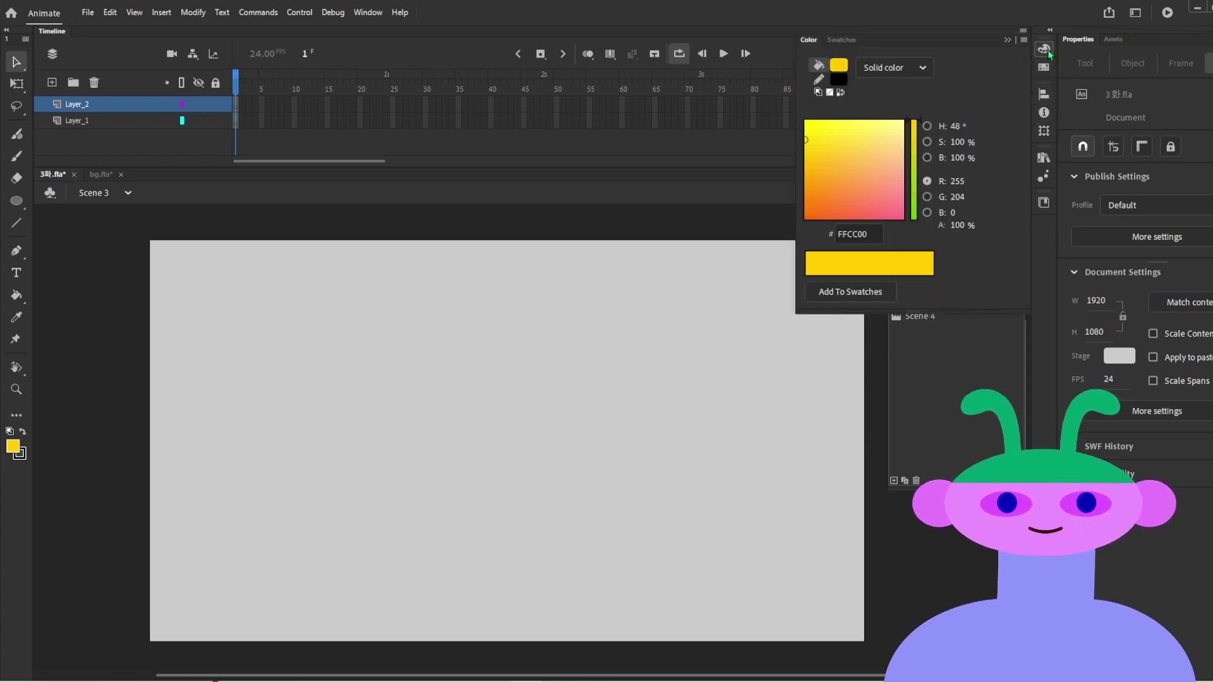
Step: Browse the default animated assets and place the Worm Bowing asset in the middle of the stage
{"action": "left_click", "coordinate": [1115, 40]}
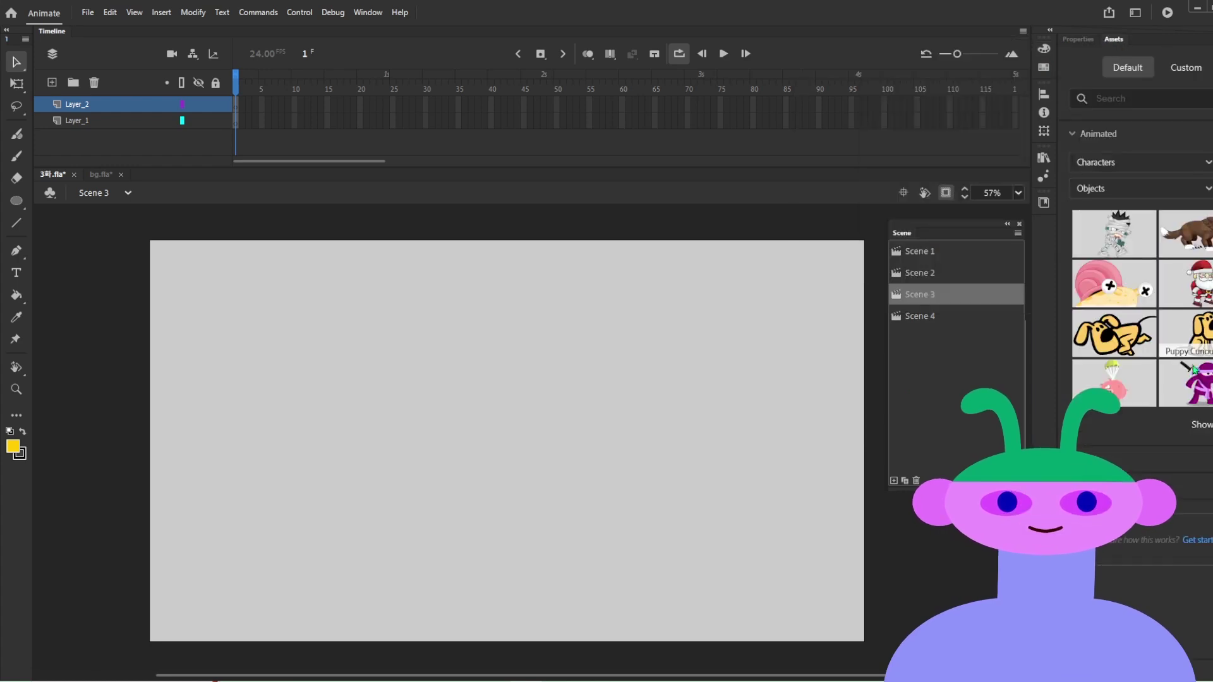
{"action": "scroll", "coordinate": [1173, 359], "scroll_direction": "down", "scroll_amount": 6}
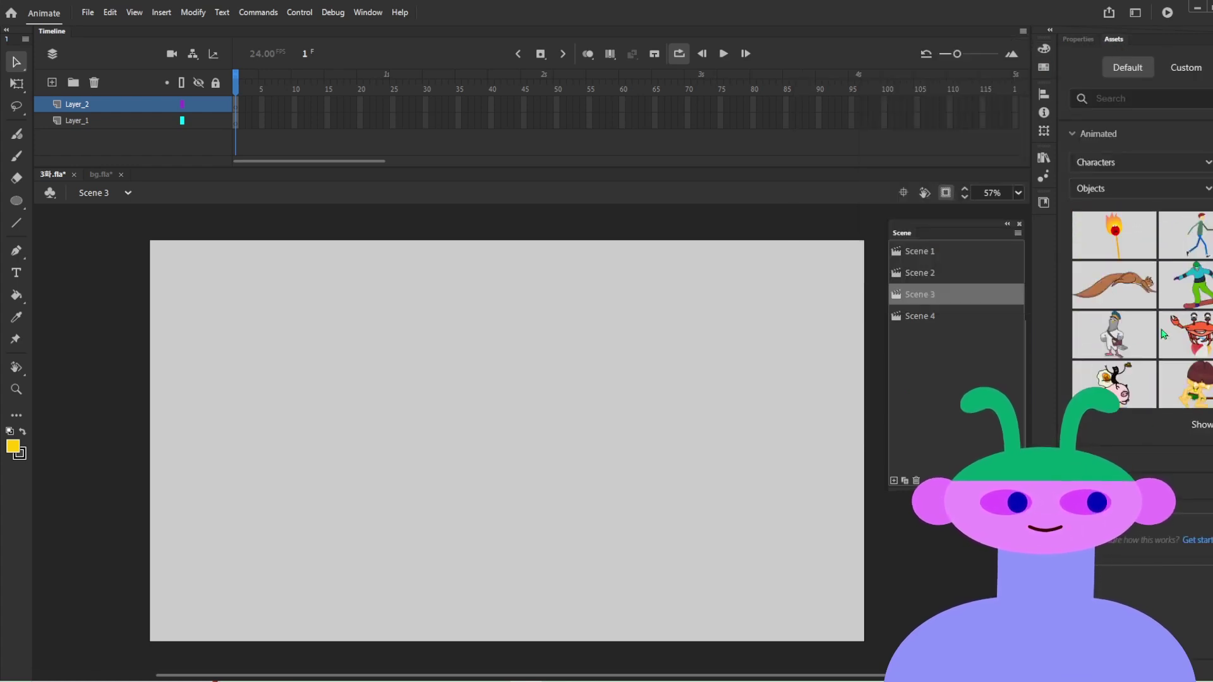
{"action": "scroll", "coordinate": [1173, 358], "scroll_direction": "down", "scroll_amount": 5}
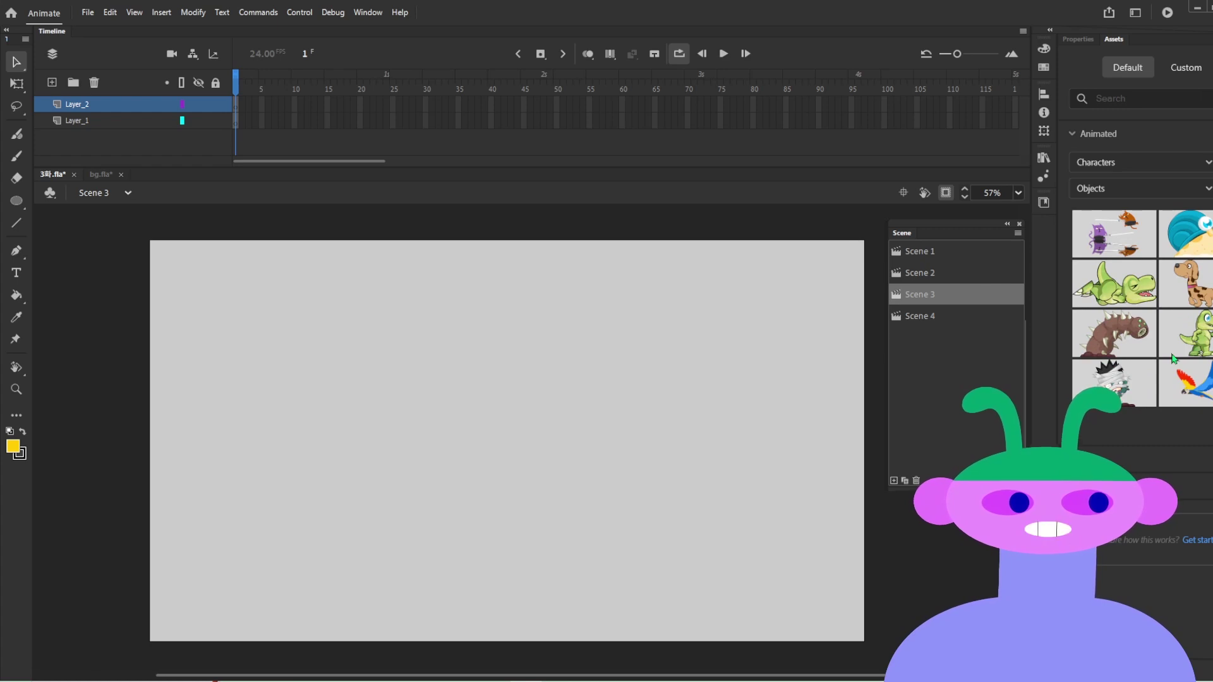
{"action": "left_click_drag", "start_coordinate": [1126, 346], "coordinate": [524, 423]}
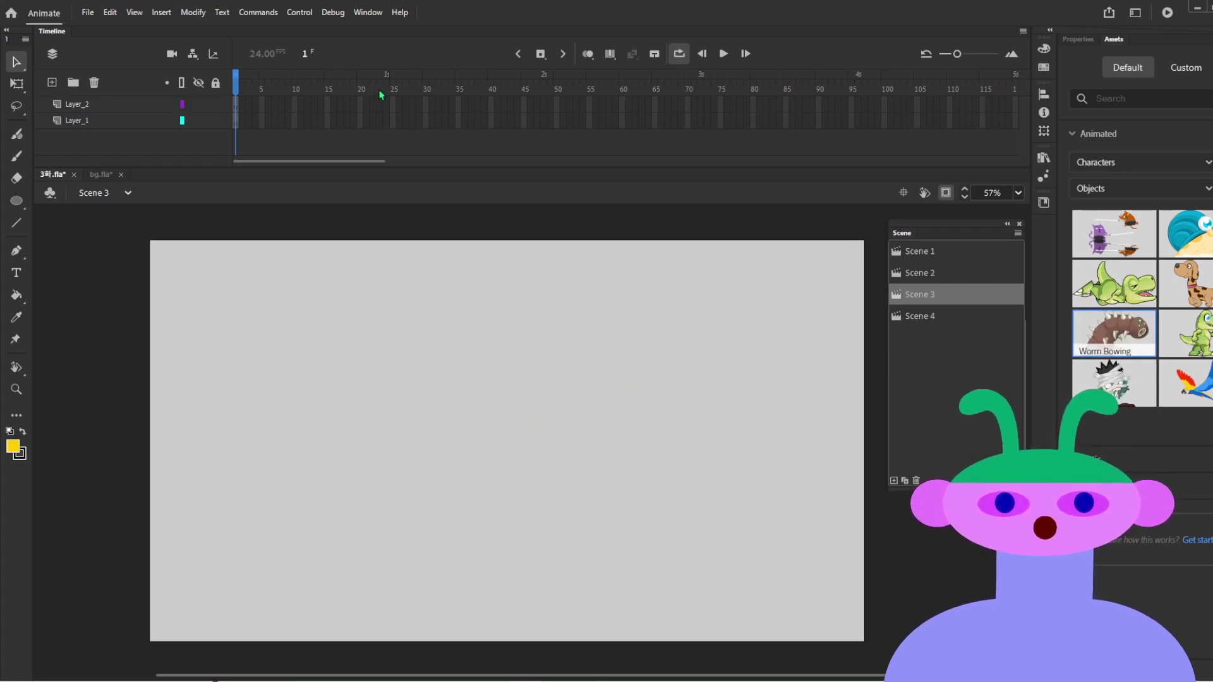
Step: Play the Worm Bowing animation, extend the loop range to the end of its frames, and play it again
{"action": "left_click_drag", "start_coordinate": [361, 89], "coordinate": [425, 96]}
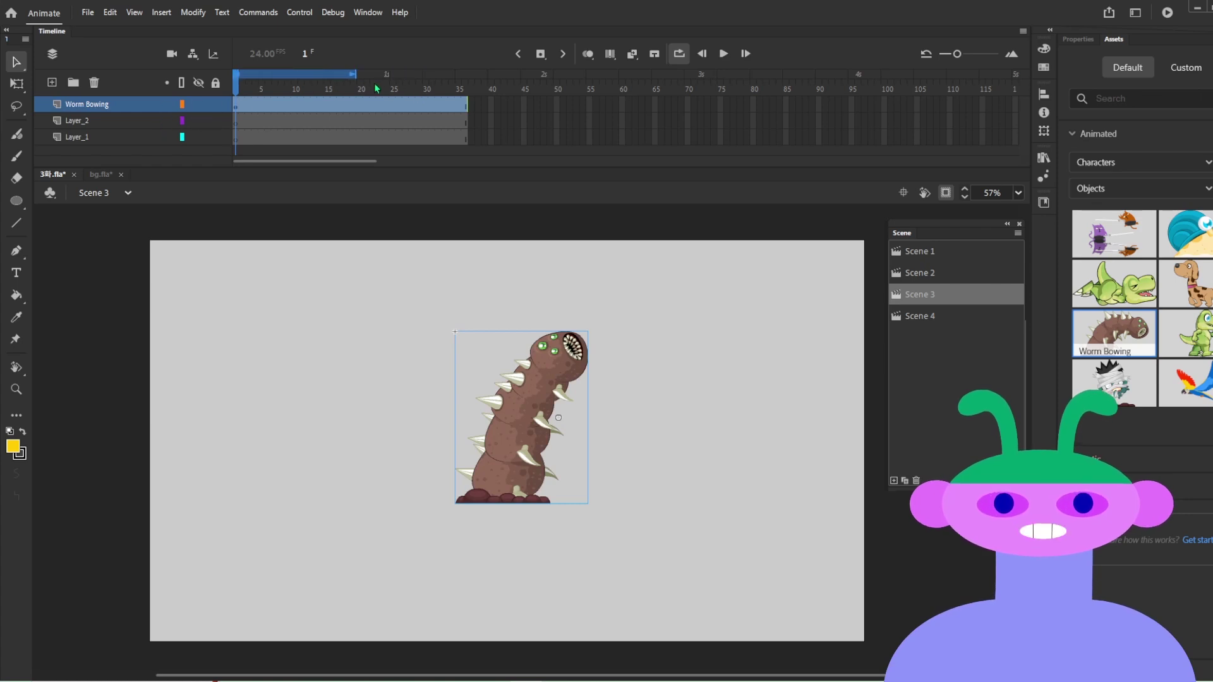
{"action": "key", "text": "Return"}
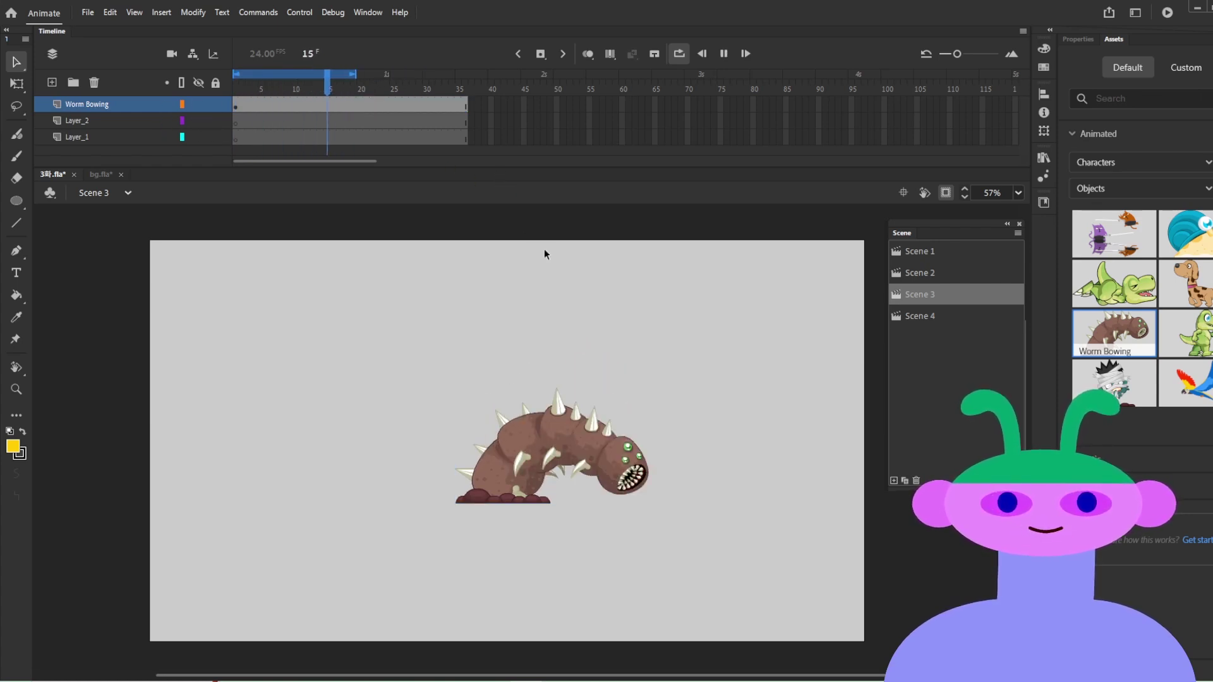
{"action": "key", "text": "Return"}
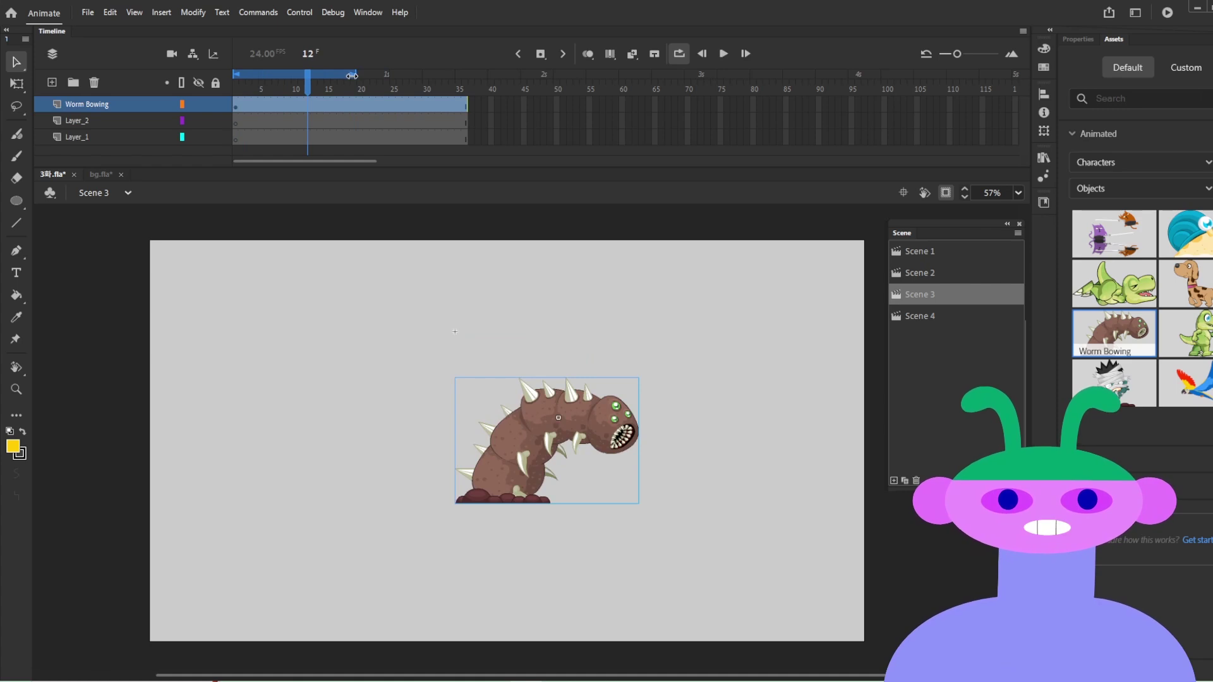
{"action": "left_click_drag", "start_coordinate": [352, 75], "coordinate": [466, 75]}
{"action": "key", "text": "Return"}
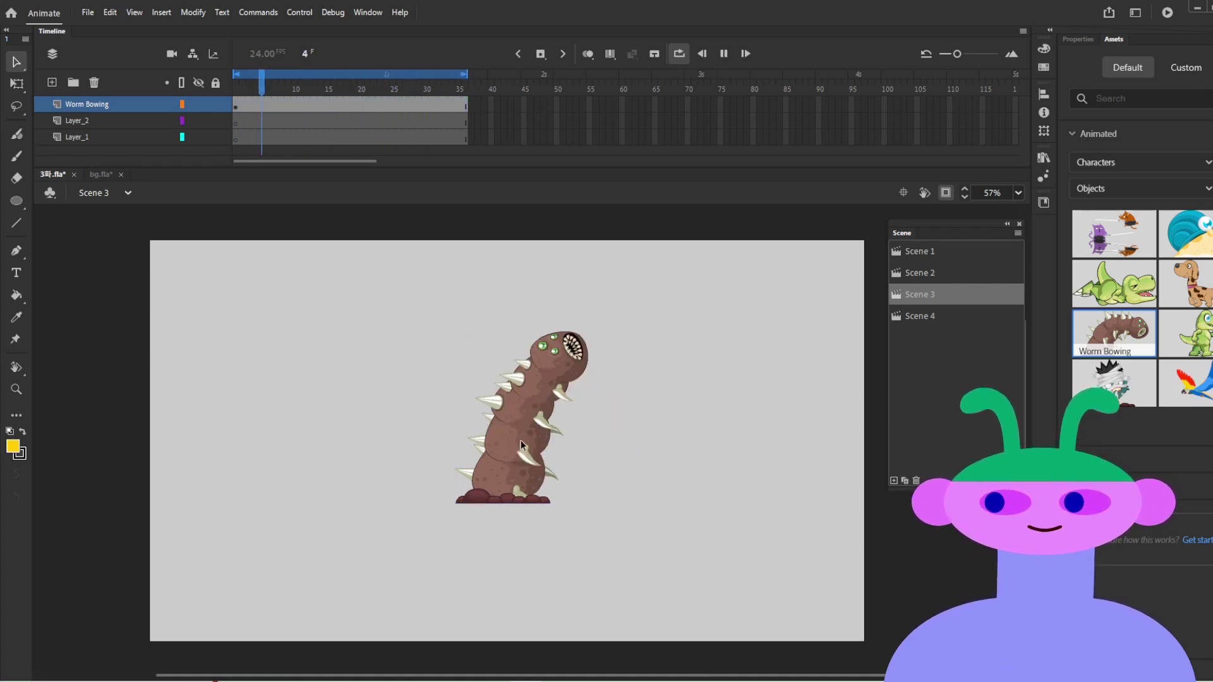
{"action": "key", "text": "Return"}
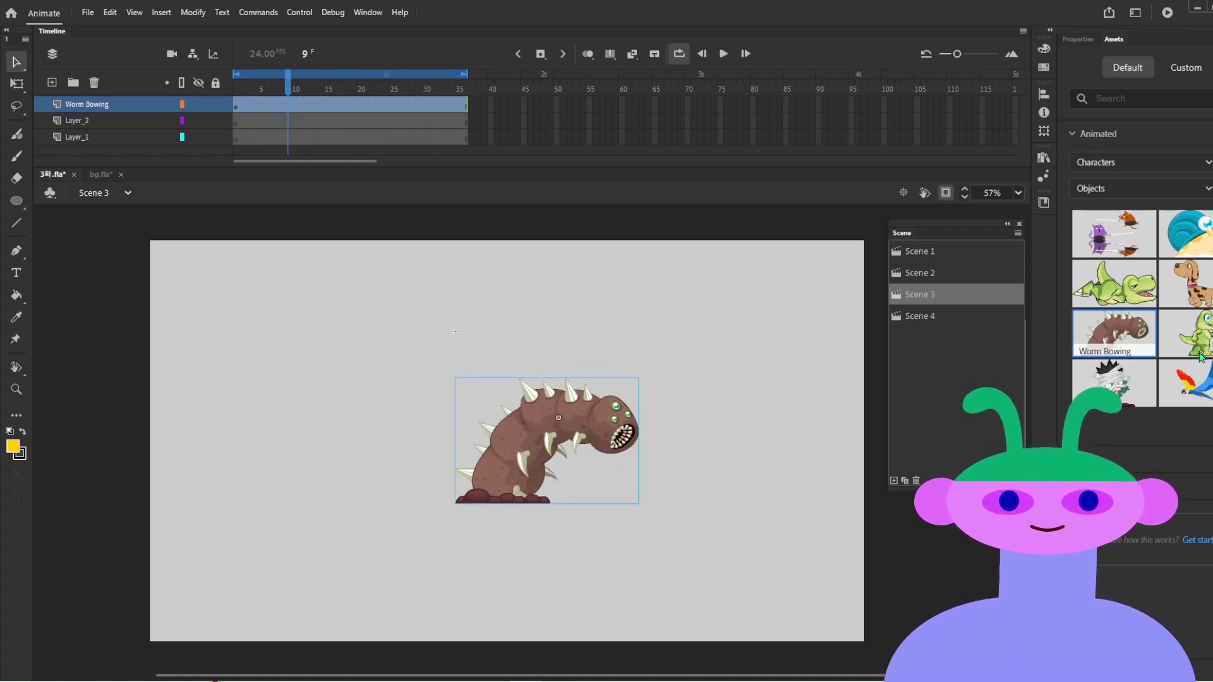
Step: Place the Dino Run asset left of the worm, open its symbol and zoom in on the dinosaur
{"action": "left_click_drag", "start_coordinate": [1160, 346], "coordinate": [343, 428]}
{"action": "double_click", "coordinate": [343, 427]}
{"action": "key", "text": "z"}
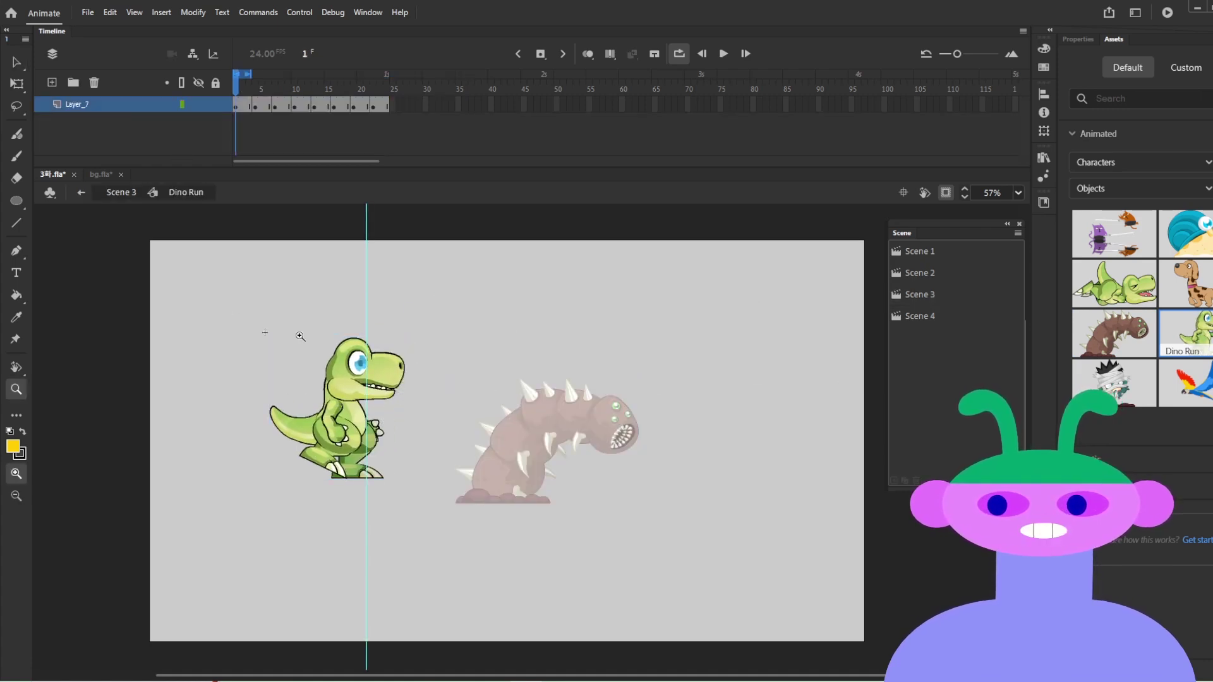
{"action": "left_click_drag", "start_coordinate": [245, 321], "coordinate": [584, 564]}
{"action": "key", "text": "v"}
Step: Scrub through the Dino Run symbol's frames and return to Scene 3
{"action": "left_click_drag", "start_coordinate": [242, 95], "coordinate": [386, 95]}
{"action": "left_click", "coordinate": [386, 419]}
{"action": "double_click", "coordinate": [386, 418]}
{"action": "double_click", "coordinate": [388, 417]}
{"action": "double_click", "coordinate": [631, 376]}
{"action": "double_click", "coordinate": [631, 376]}
Step: Delete the dinosaur and the worm from the stage, and remove the Dino Run, Worm Bowing and Layer_2 layers
{"action": "key", "text": "z"}
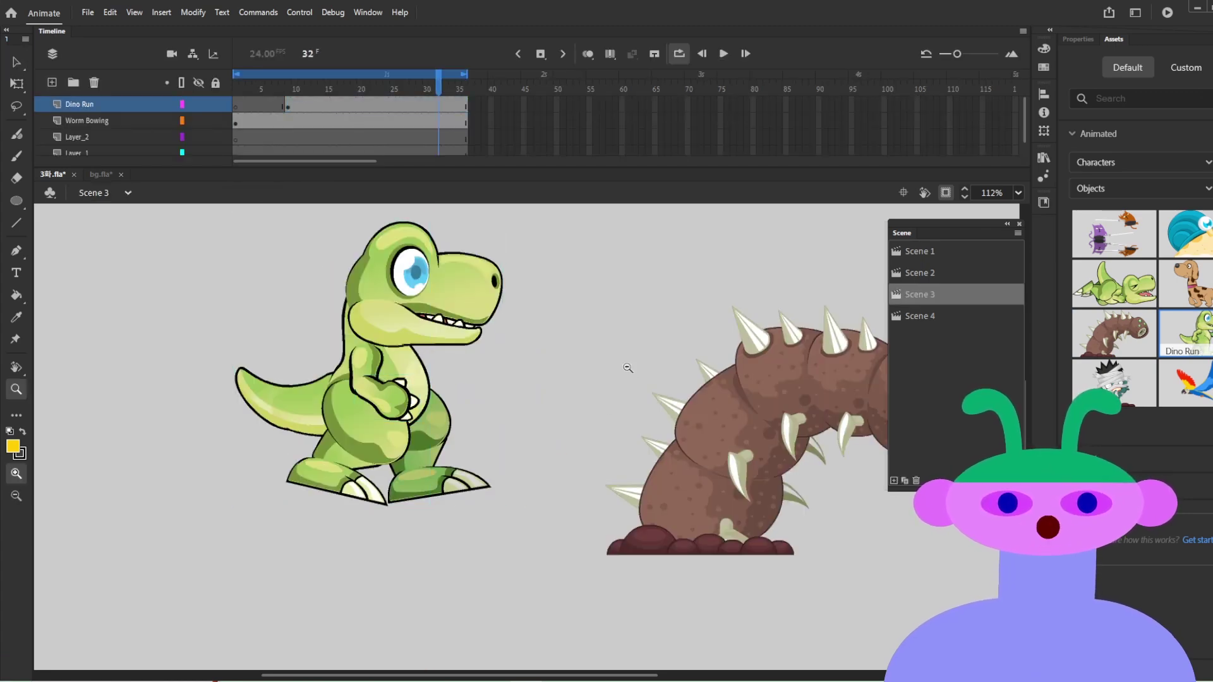
{"action": "left_click", "coordinate": [629, 374], "text": "alt"}
{"action": "key", "text": "v"}
{"action": "left_click_drag", "start_coordinate": [194, 329], "coordinate": [183, 324]}
{"action": "key", "text": "Delete"}
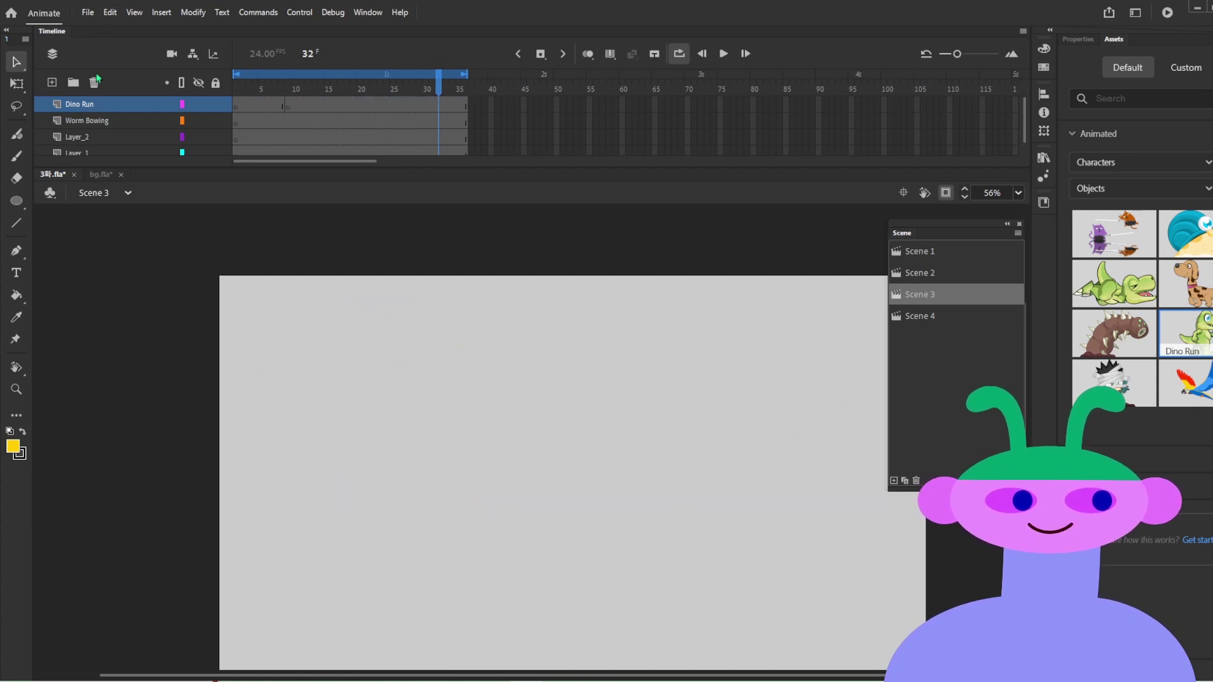
{"action": "scroll", "coordinate": [113, 142], "scroll_direction": "down", "scroll_amount": 1}
{"action": "left_click", "coordinate": [103, 139], "text": "shift"}
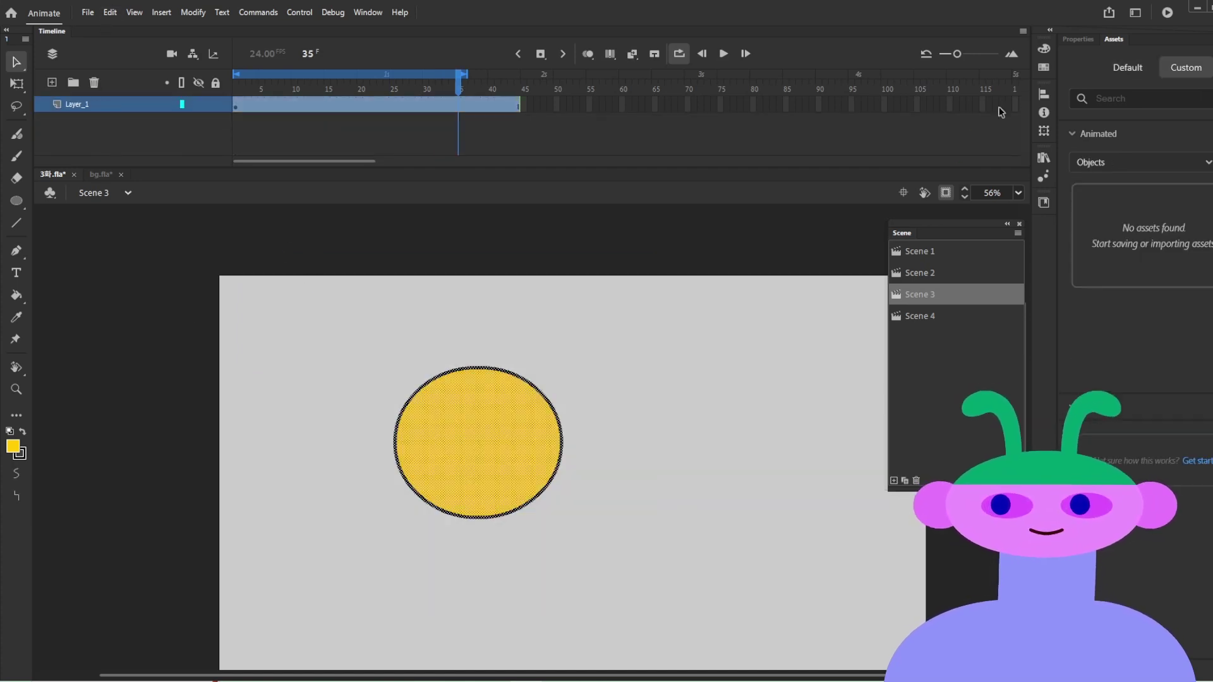
Step: Show the yellow ellipse's properties and reduce its stroke size to the thinnest setting
{"action": "left_click", "coordinate": [1079, 39]}
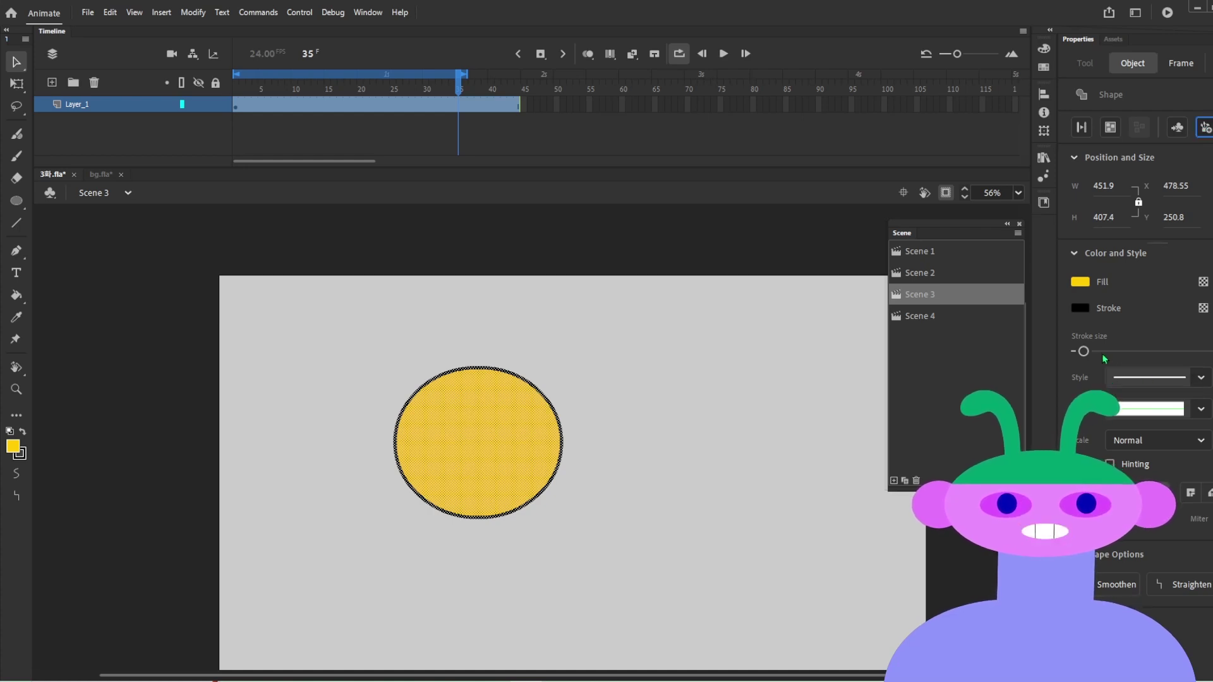
{"action": "mouse_move", "coordinate": [1091, 353]}
{"action": "left_mouse_down"}
{"action": "mouse_move", "coordinate": [1131, 352]}
{"action": "mouse_move", "coordinate": [1044, 352]}
{"action": "left_mouse_up"}
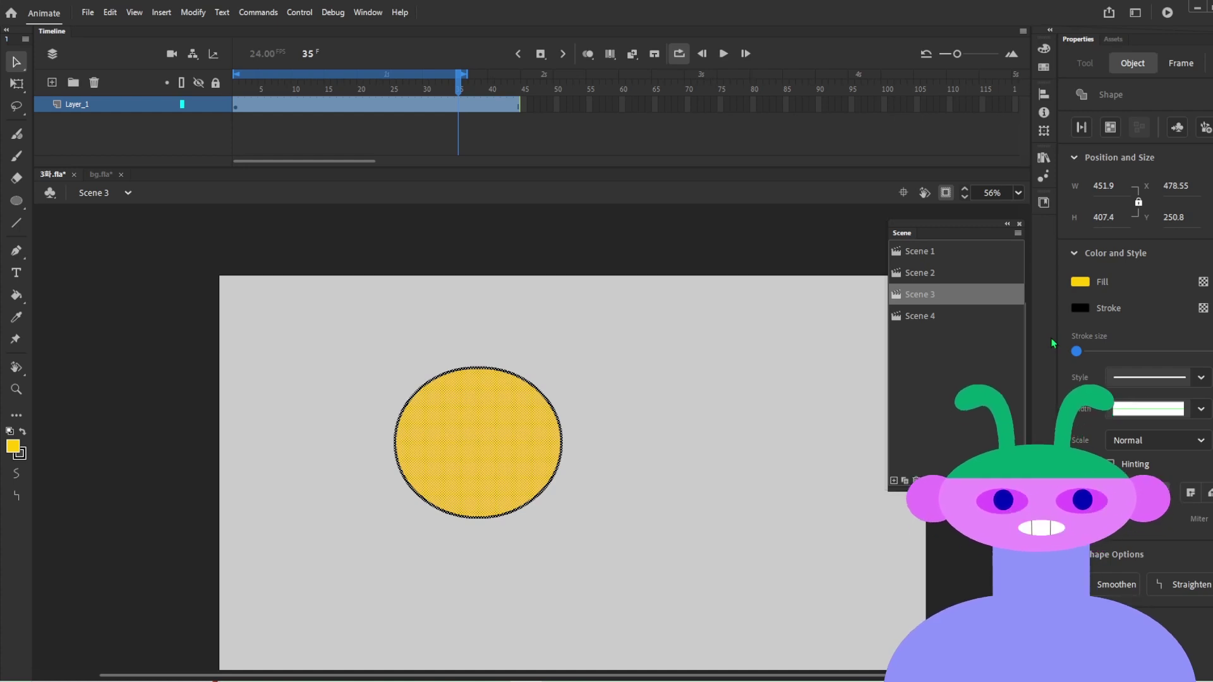
{"action": "left_click", "coordinate": [768, 573]}
{"action": "key", "text": "ctrl+a"}
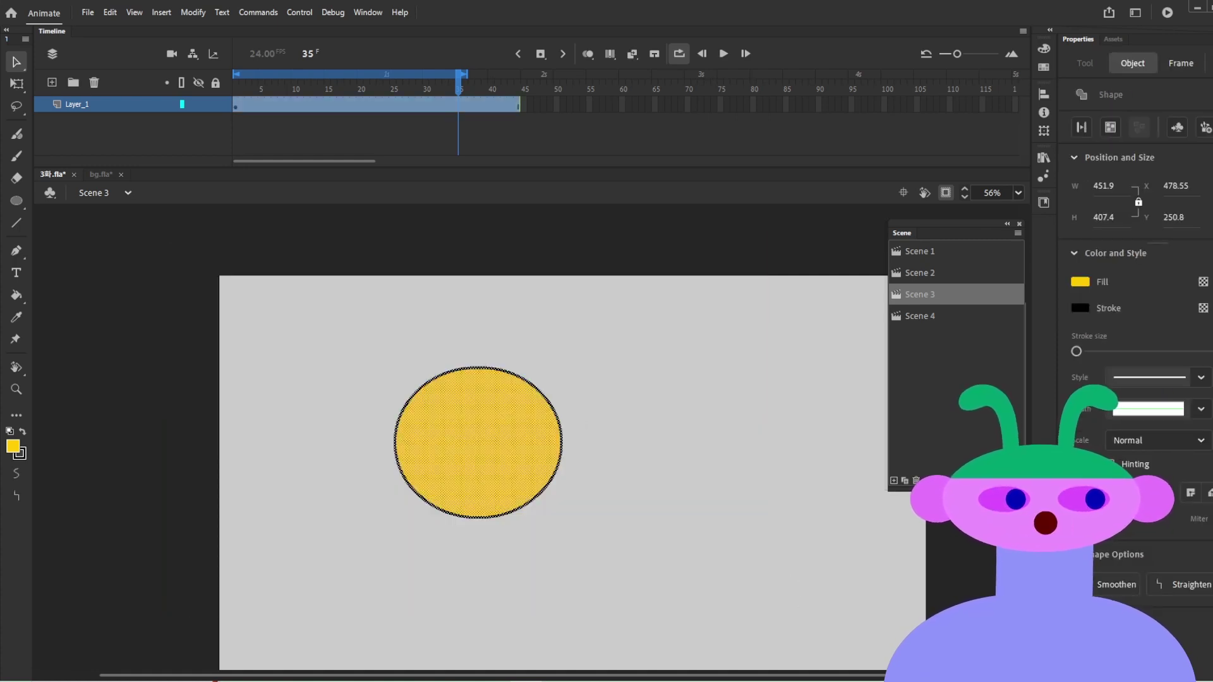
{"action": "left_click", "coordinate": [628, 487]}
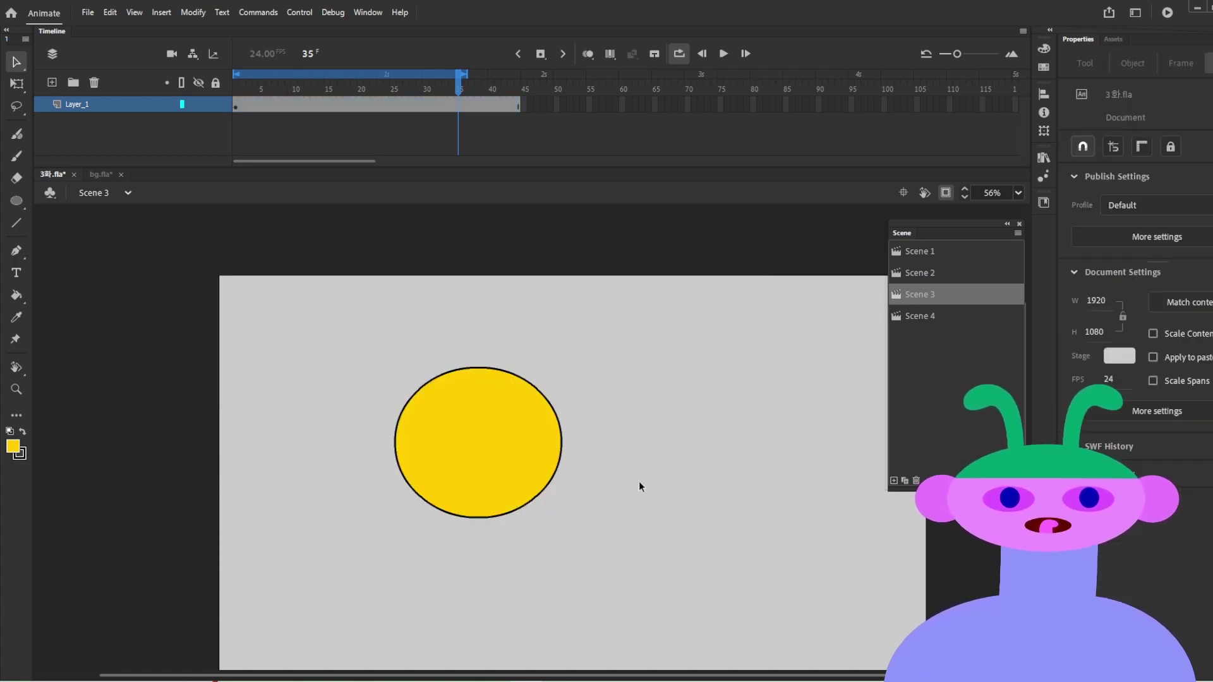
Step: Duplicate the yellow ellipse with its outline and place the copy beside the original
{"action": "double_click", "coordinate": [441, 447]}
{"action": "left_click_drag", "start_coordinate": [442, 447], "coordinate": [640, 469]}
{"action": "left_click_drag", "start_coordinate": [687, 558], "coordinate": [580, 537]}
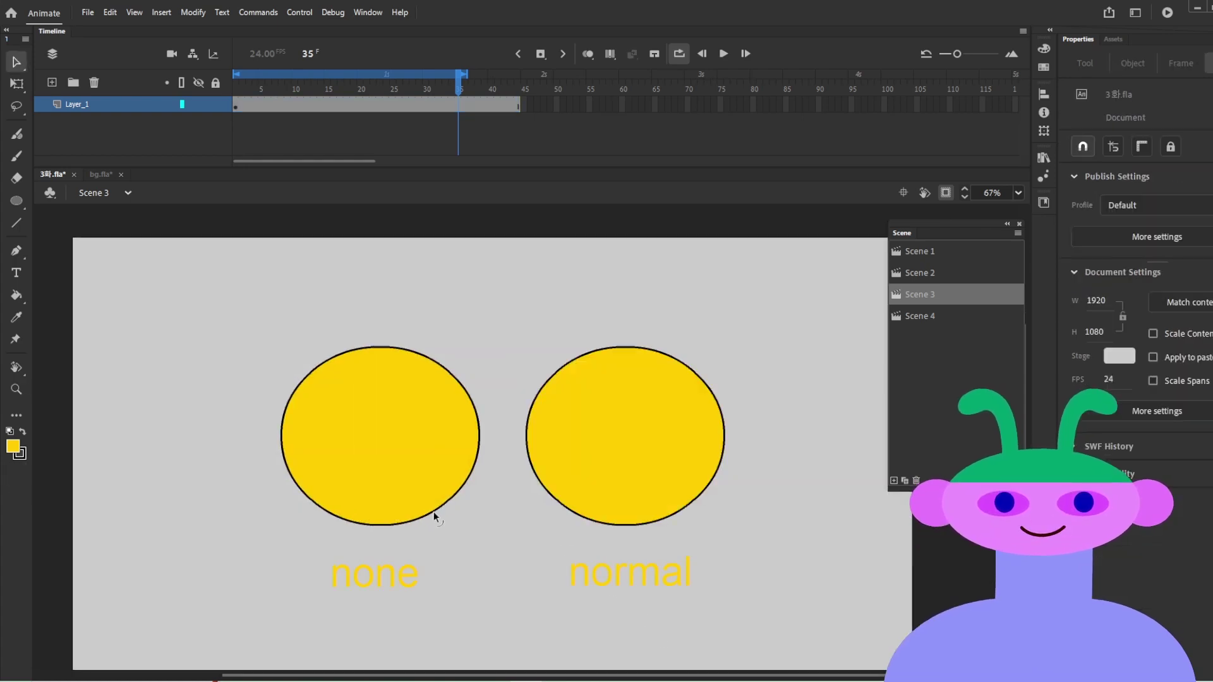
Step: Set the stroke scale of the ellipse above the "none" text to None, and check the other ellipse's stroke scale
{"action": "left_click", "coordinate": [320, 506]}
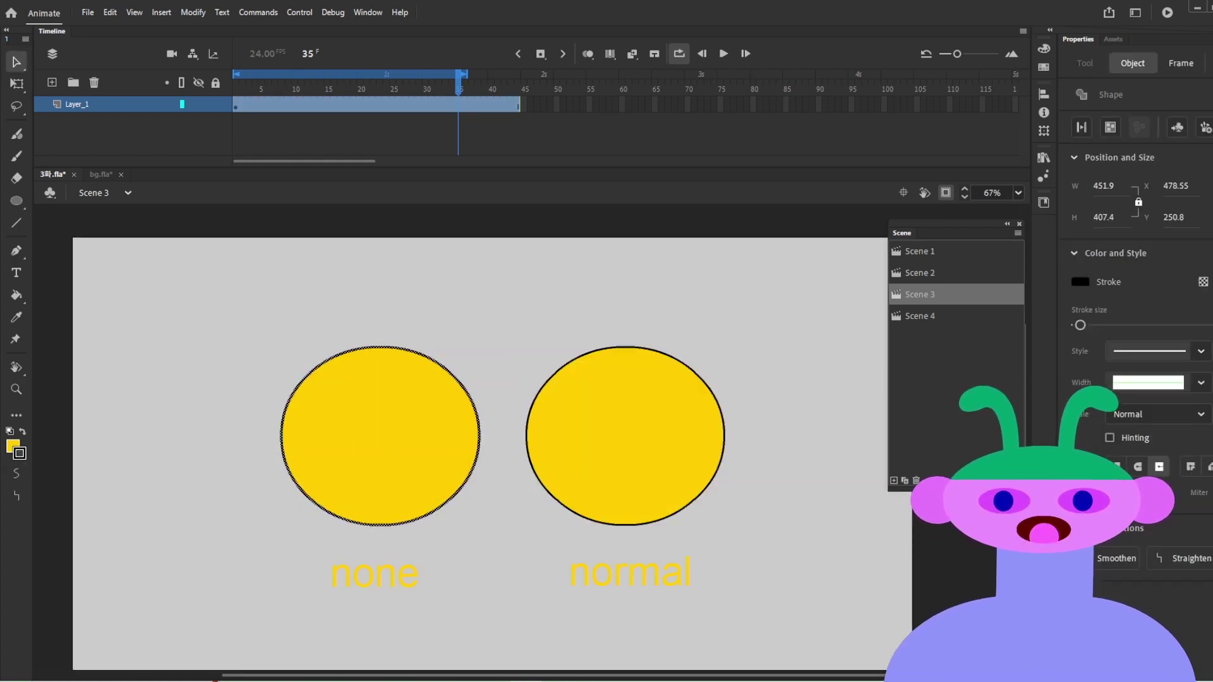
{"action": "left_click", "coordinate": [1167, 422]}
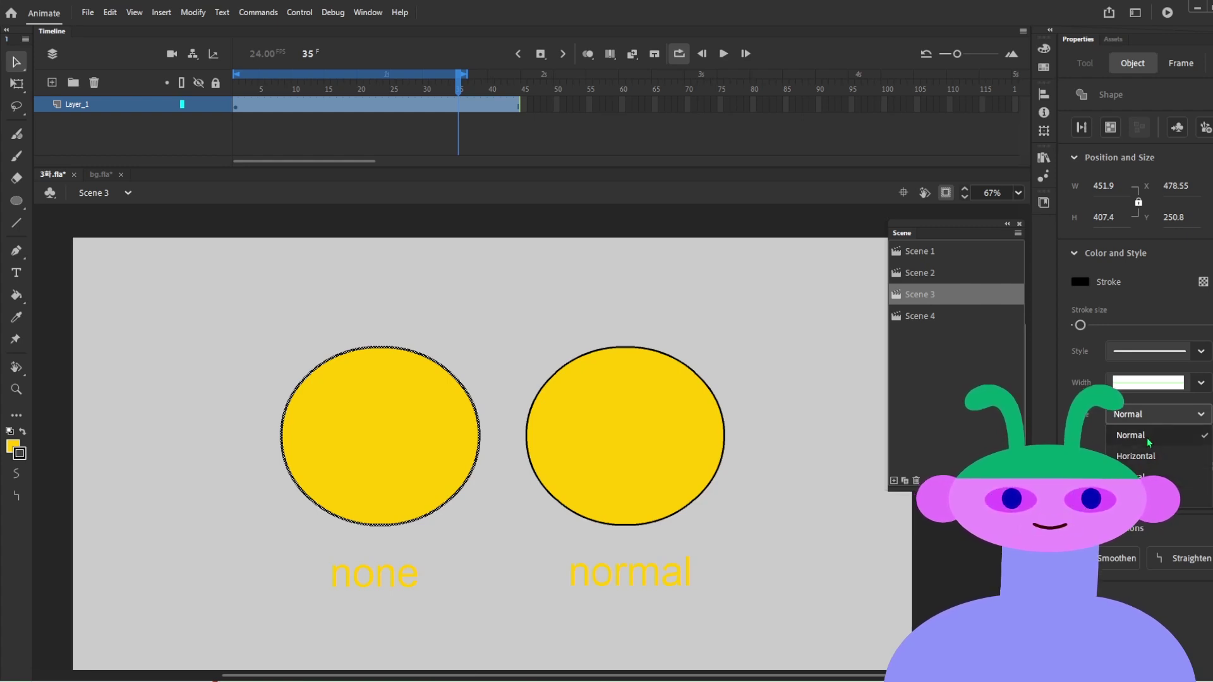
{"action": "left_click", "coordinate": [741, 461]}
{"action": "left_click", "coordinate": [678, 494]}
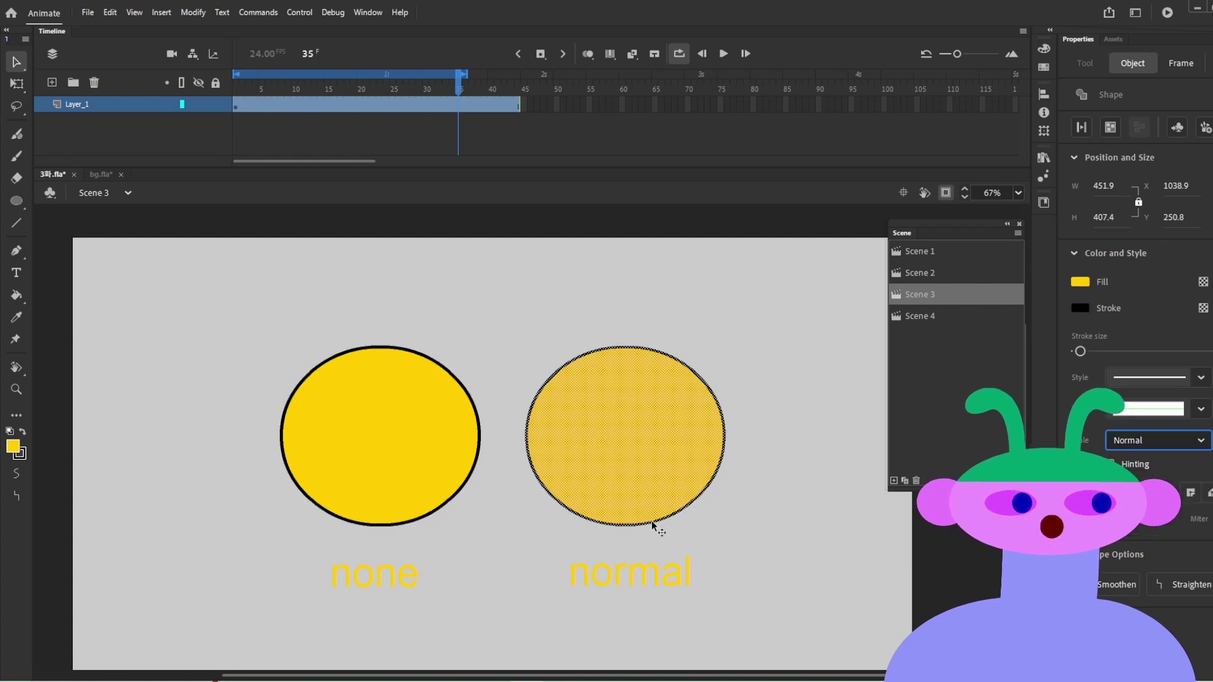
{"action": "left_click", "coordinate": [779, 528]}
Step: Set the stage zoom to 100% to compare the two outlines, and close the Scene list
{"action": "key", "text": "z"}
{"action": "key", "text": "alt"}
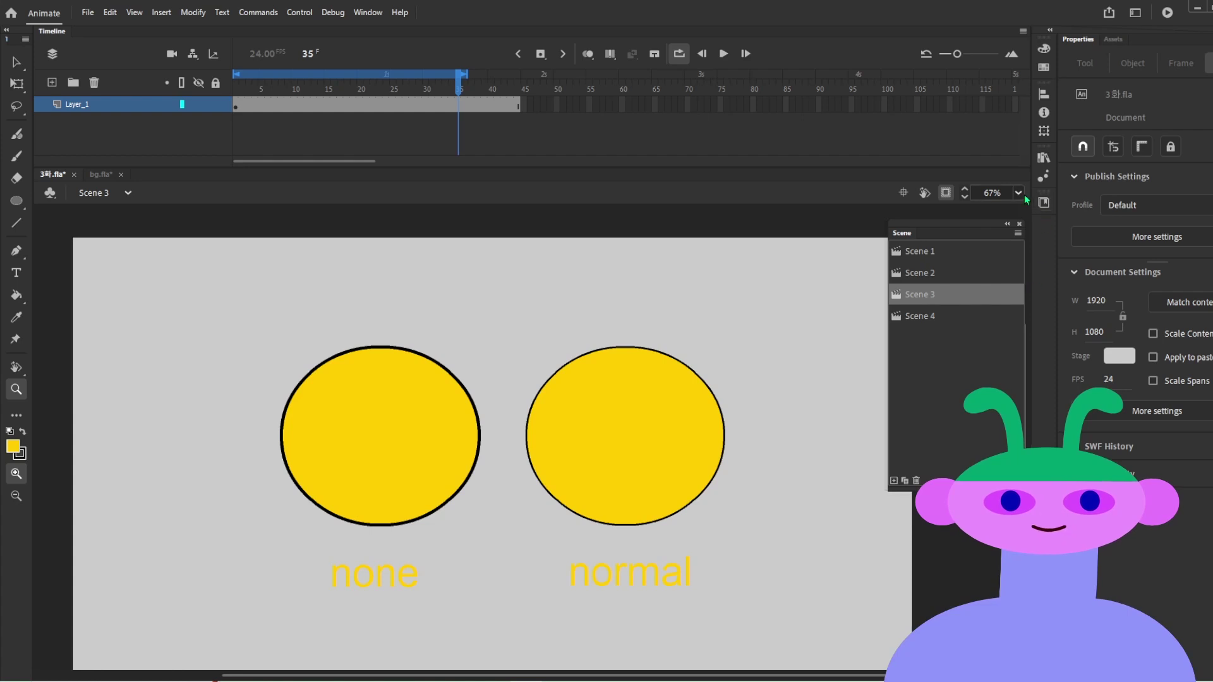
{"action": "left_click", "coordinate": [1020, 193]}
{"action": "left_click", "coordinate": [1040, 345]}
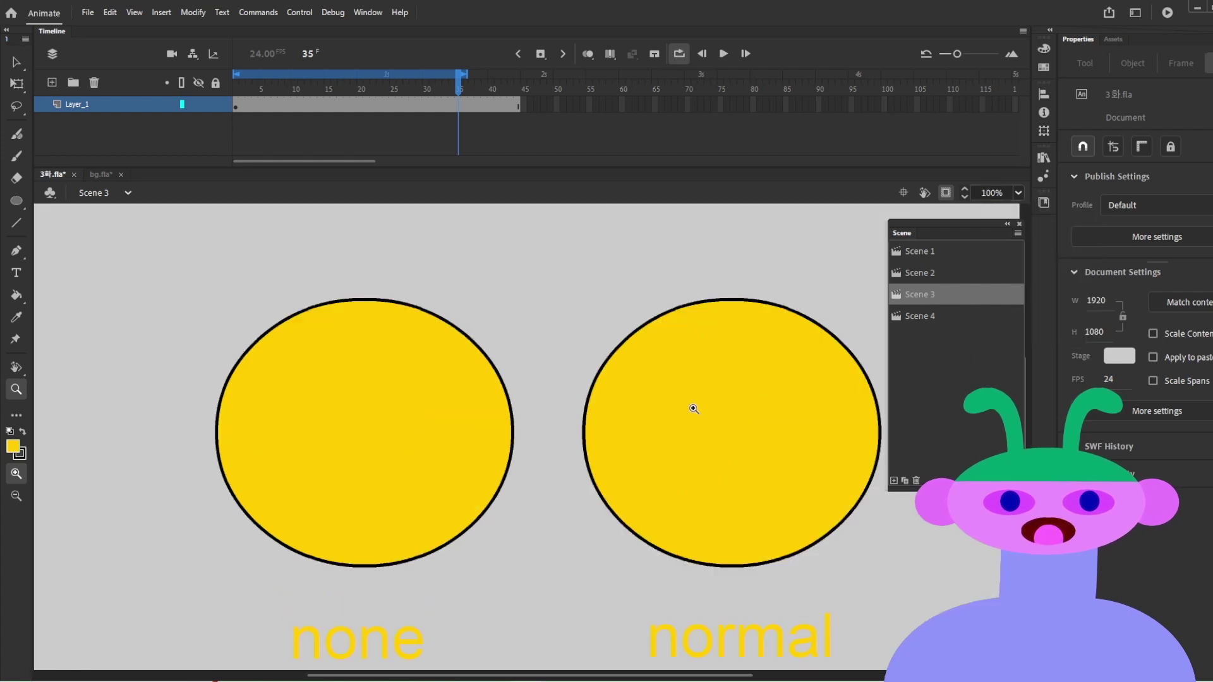
{"action": "left_click", "coordinate": [1019, 224]}
Step: Convert each of the two yellow ellipses into its own movie clip symbol
{"action": "key", "text": "v"}
{"action": "double_click", "coordinate": [389, 406]}
{"action": "key", "text": "F8"}
{"action": "key", "text": "Return"}
{"action": "double_click", "coordinate": [747, 360]}
{"action": "key", "text": "F8"}
{"action": "key", "text": "Return"}
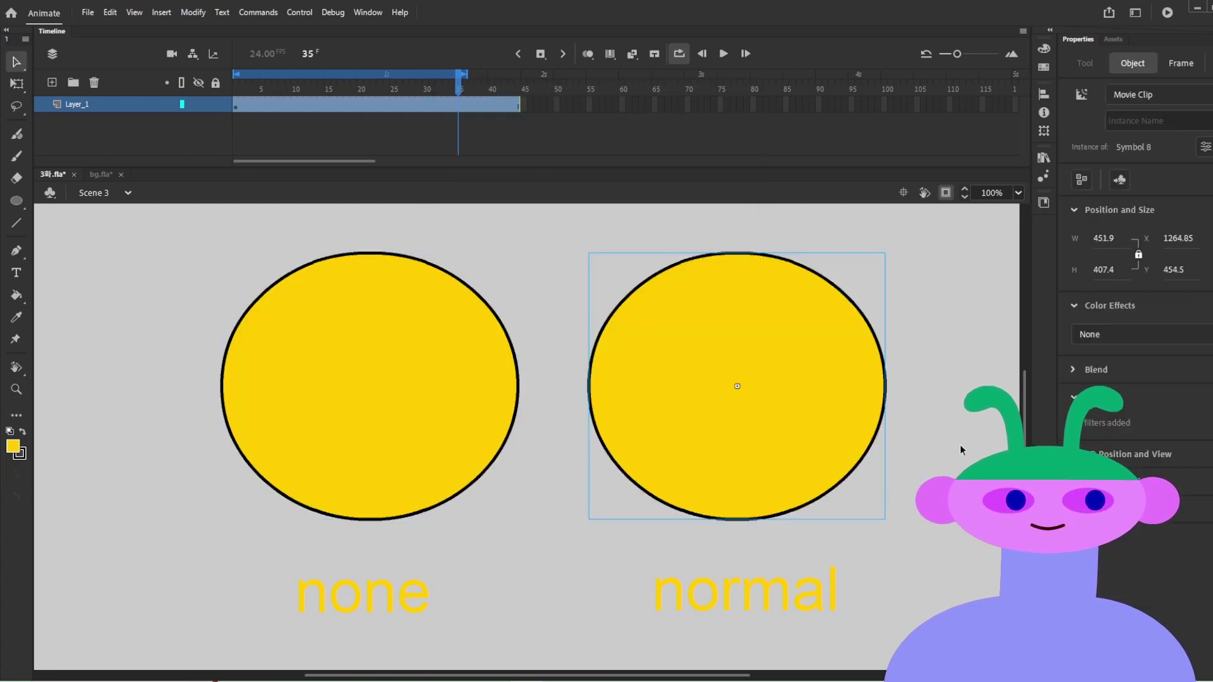
{"action": "left_click", "coordinate": [561, 399]}
Step: Compare the two symbols' outlines at 50% and 100% stage zoom, with both symbols selected
{"action": "key", "text": "z"}
{"action": "left_click", "coordinate": [444, 371], "text": "alt"}
{"action": "key", "text": "v"}
{"action": "key", "text": "ctrl+a"}
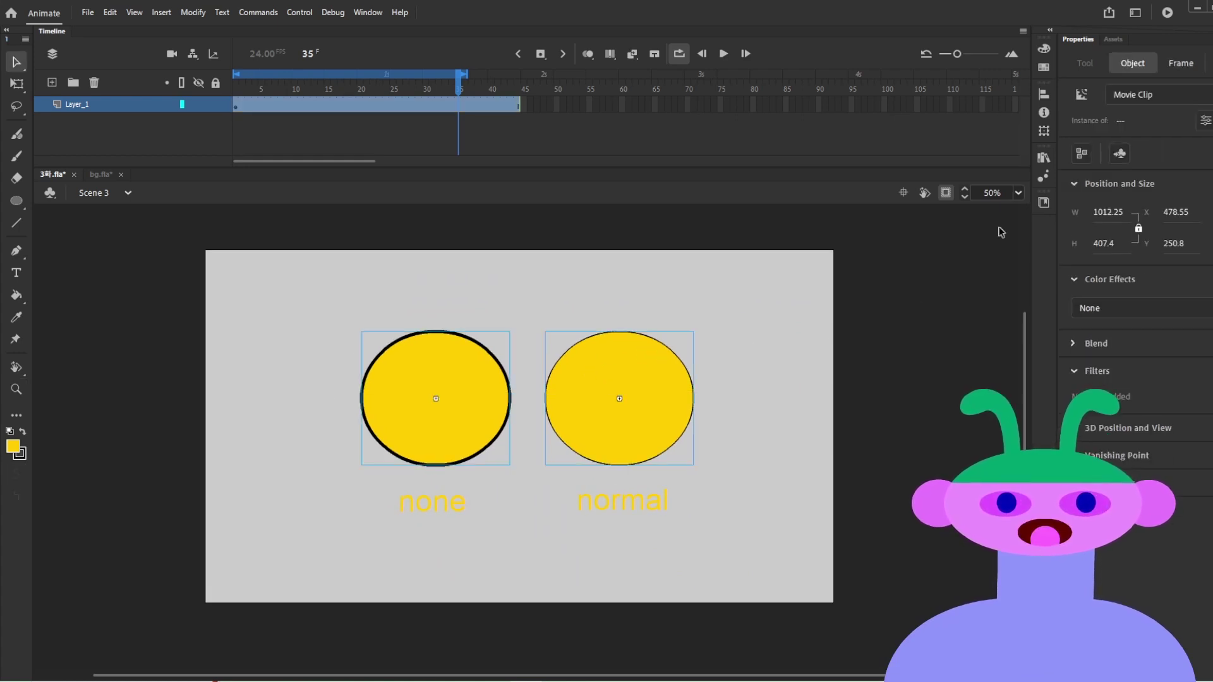
{"action": "left_click", "coordinate": [1017, 193]}
{"action": "left_click", "coordinate": [1034, 337]}
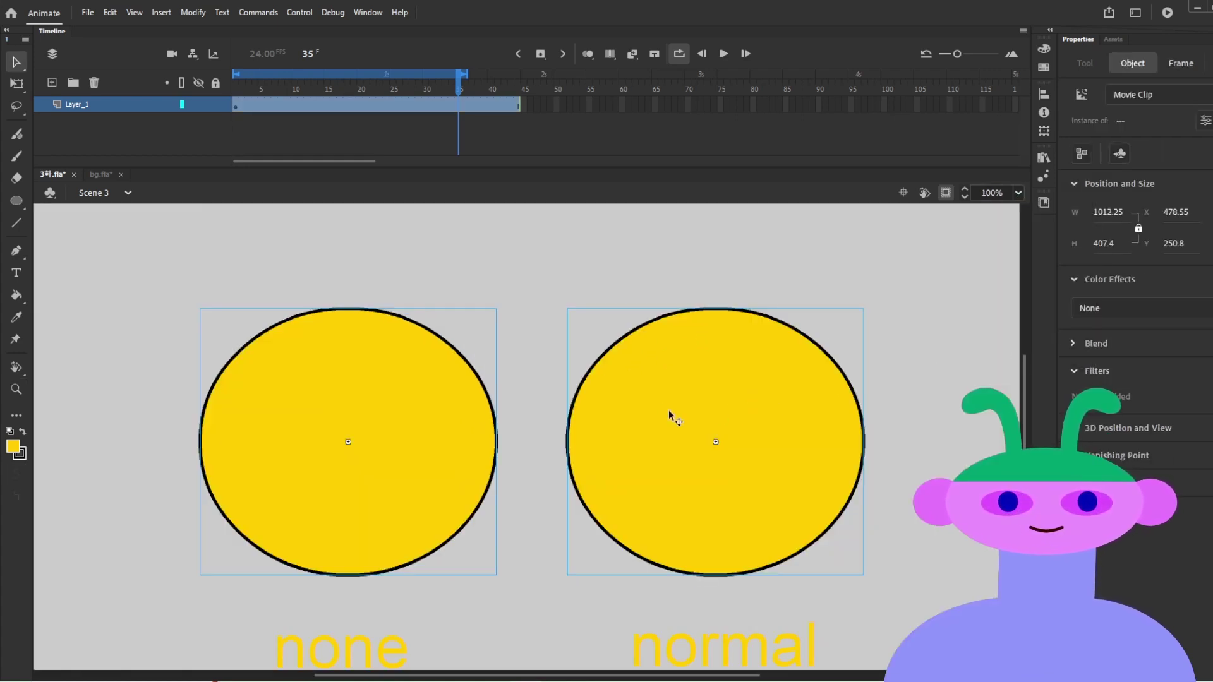
Step: Try enlarging both ellipse symbols together with Free Transform, and undo the enlargement
{"action": "key", "text": "q"}
{"action": "left_click_drag", "start_coordinate": [858, 295], "coordinate": [1136, 126]}
{"action": "key", "text": "ctrl+z"}
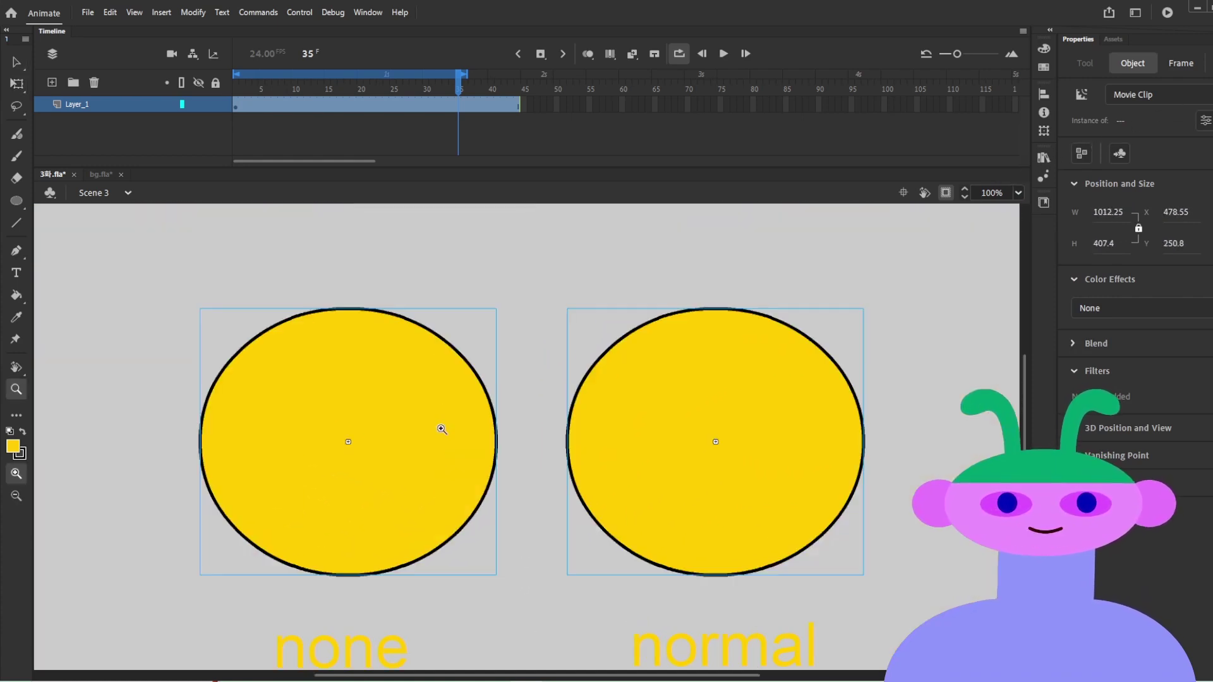
Step: Scale both ellipse symbols to 200% with Scale and Rotate, and select the one with the None stroke scale
{"action": "key", "text": "ctrl+alt+s"}
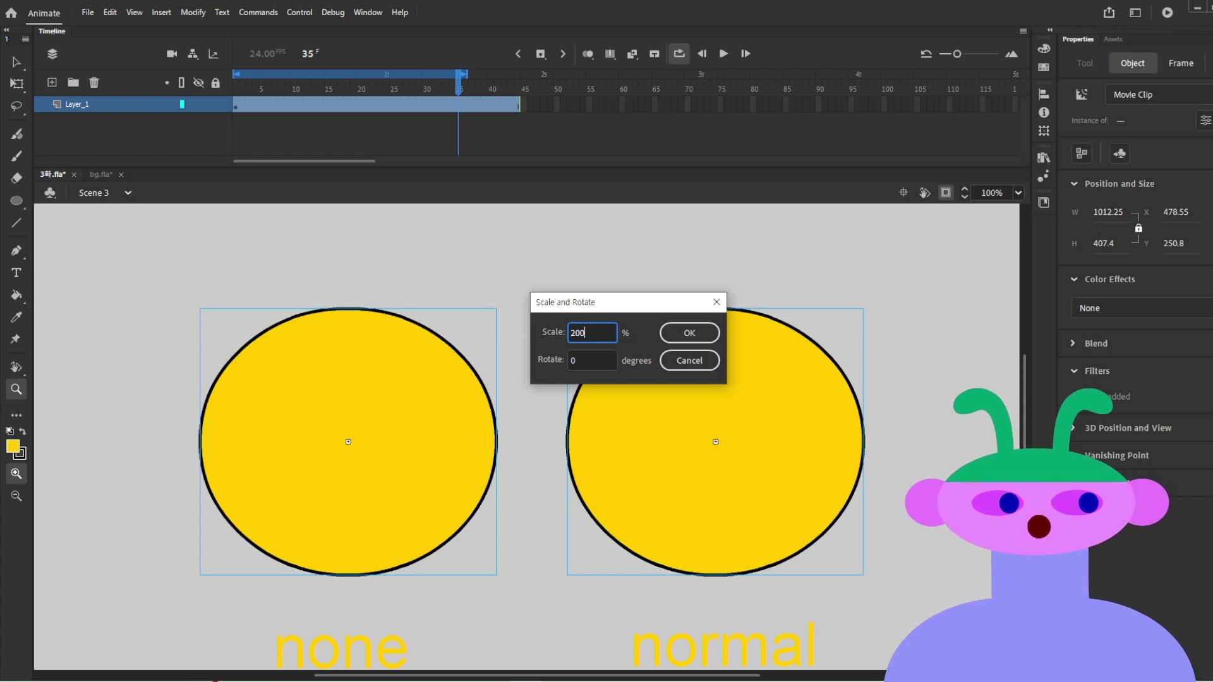
{"action": "key", "text": "Return"}
{"action": "key", "text": "v"}
{"action": "left_click", "coordinate": [559, 498]}
{"action": "left_click", "coordinate": [401, 491]}
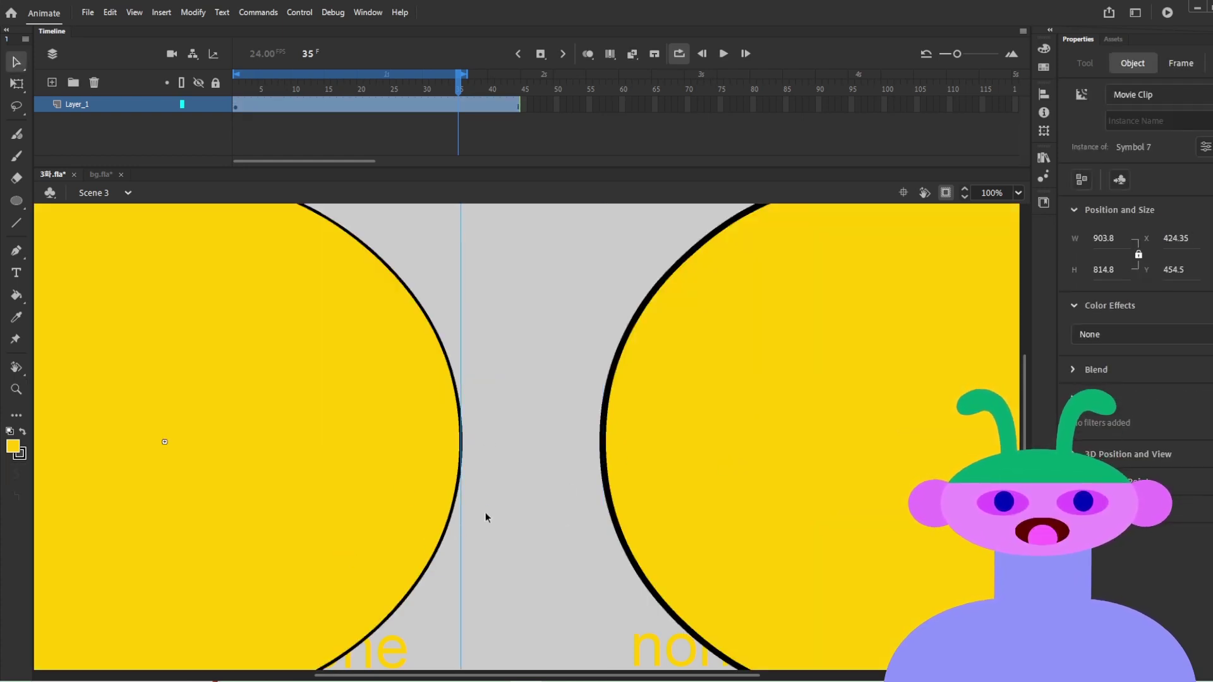
Step: Draw two vertical black lines between the ellipses, about 64 px apart and up to about 260 px tall
{"action": "key", "text": "n"}
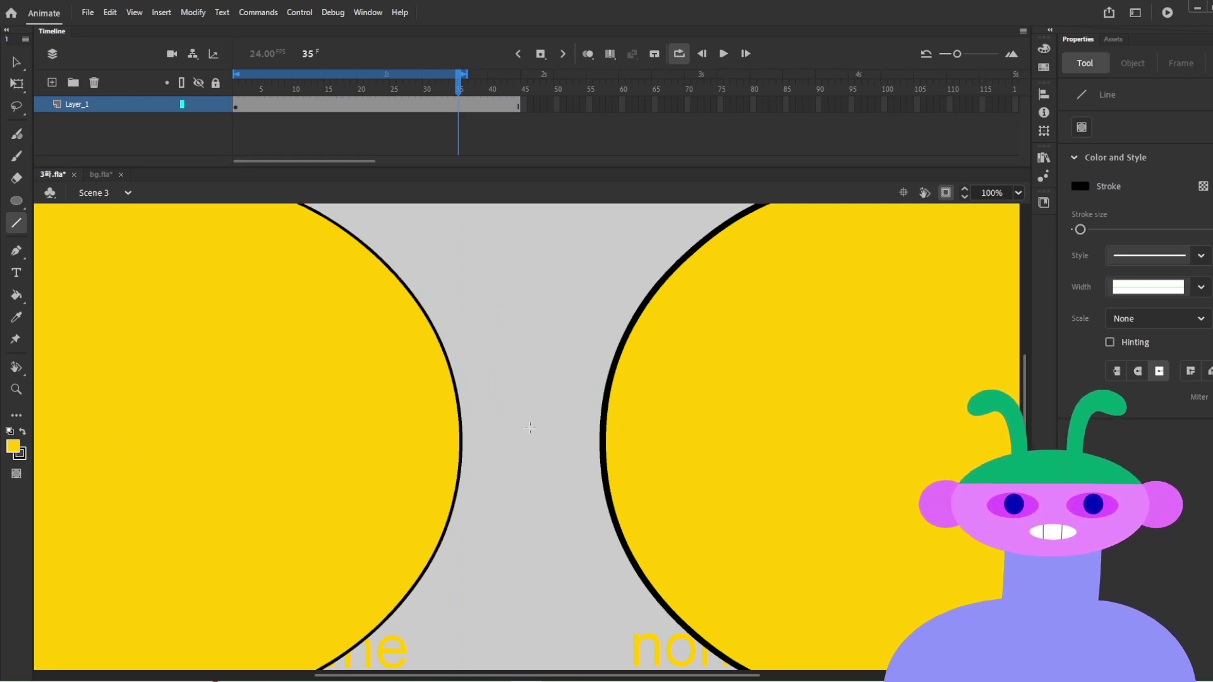
{"action": "left_click_drag", "start_coordinate": [503, 384], "coordinate": [504, 528]}
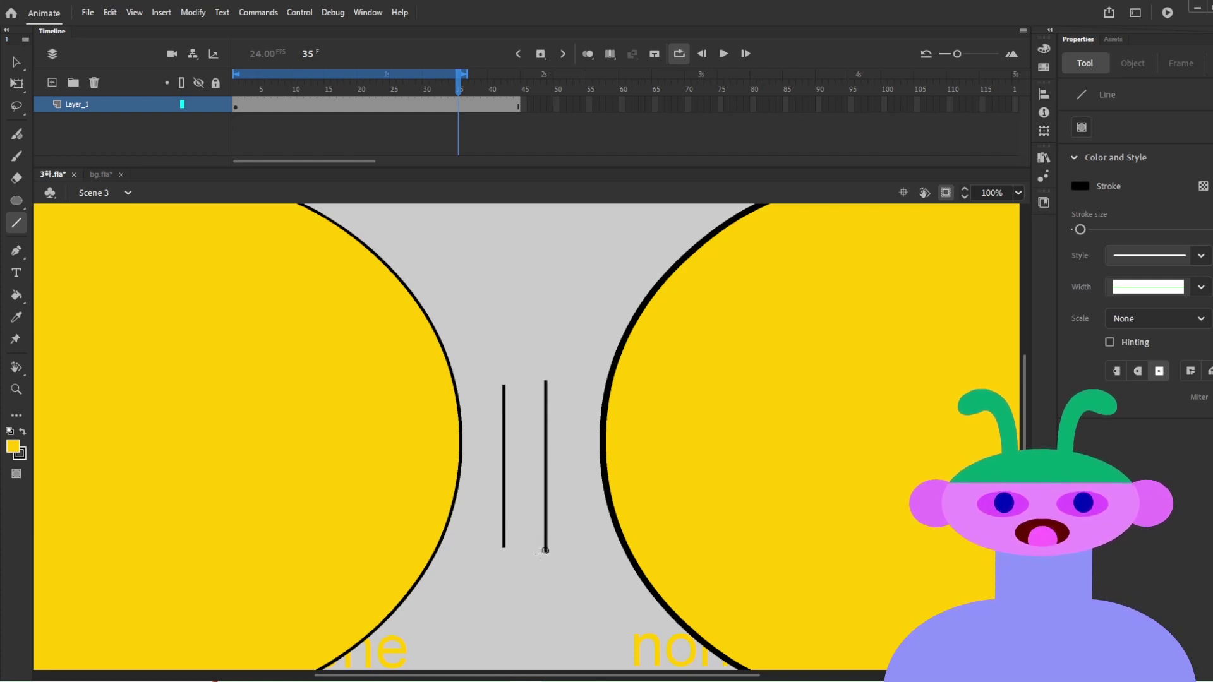
{"action": "key", "text": "v"}
{"action": "left_click", "coordinate": [505, 507]}
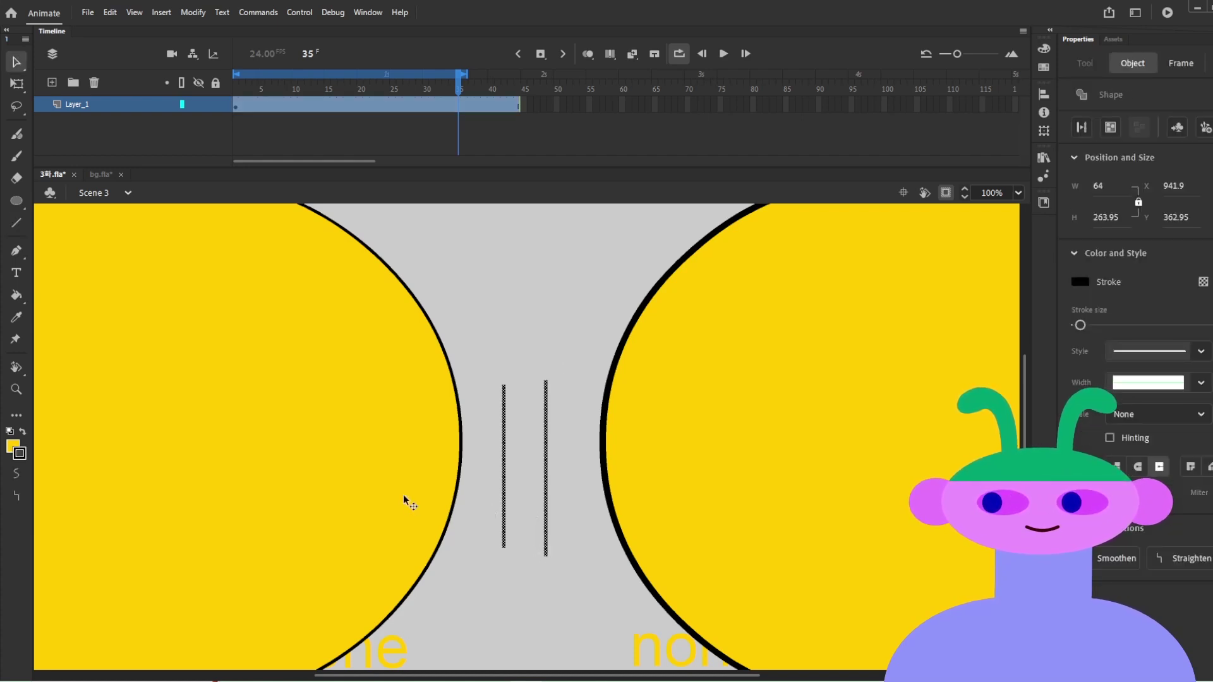
Step: Move the ellipse with the None stroke scale down and resize it to about 693 × 625 with Free Transform
{"action": "left_click", "coordinate": [422, 466]}
{"action": "left_click_drag", "start_coordinate": [423, 428], "coordinate": [425, 550]}
{"action": "key", "text": "q"}
{"action": "left_click_drag", "start_coordinate": [460, 297], "coordinate": [704, 358]}
Step: Resize the Normal-scale ellipse to about 1460 × 1316 with Free Transform and position it beside the two lines
{"action": "left_click", "coordinate": [738, 485]}
{"action": "key", "text": "space"}
{"action": "left_click_drag", "start_coordinate": [791, 347], "coordinate": [653, 432]}
{"action": "key", "text": "space"}
{"action": "left_click_drag", "start_coordinate": [453, 343], "coordinate": [505, 277]}
{"action": "left_click_drag", "start_coordinate": [492, 232], "coordinate": [732, 413]}
{"action": "left_click_drag", "start_coordinate": [756, 465], "coordinate": [1012, 85]}
{"action": "left_click_drag", "start_coordinate": [502, 452], "coordinate": [888, 436]}
{"action": "left_click_drag", "start_coordinate": [634, 498], "coordinate": [707, 498]}
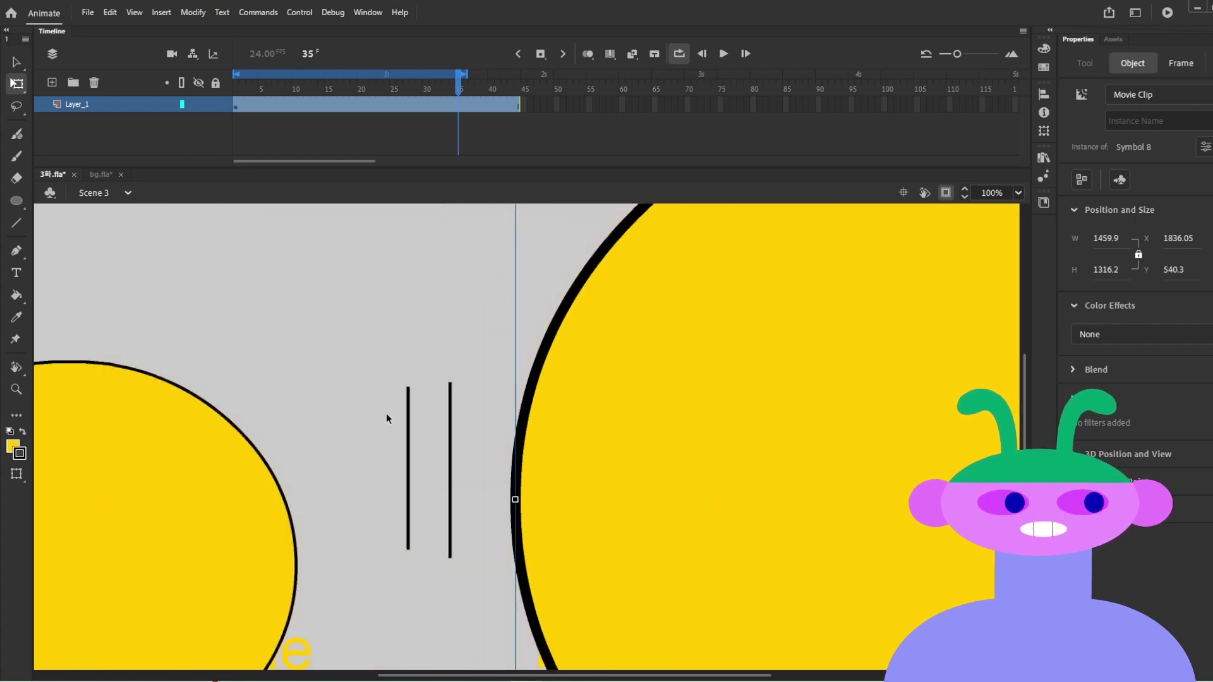
Step: Move the smaller ellipse up next to the two lines, and compare its outline with the larger ellipse's
{"action": "left_click_drag", "start_coordinate": [169, 559], "coordinate": [258, 477]}
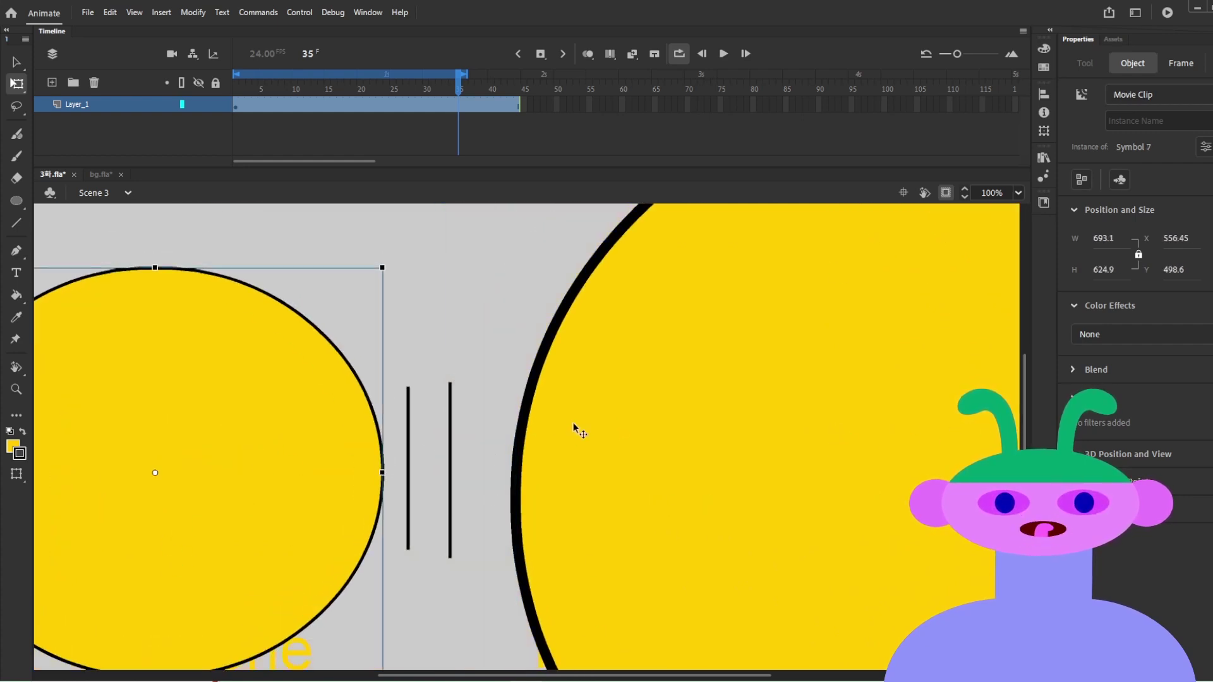
{"action": "left_click", "coordinate": [576, 429]}
{"action": "left_click", "coordinate": [235, 474]}
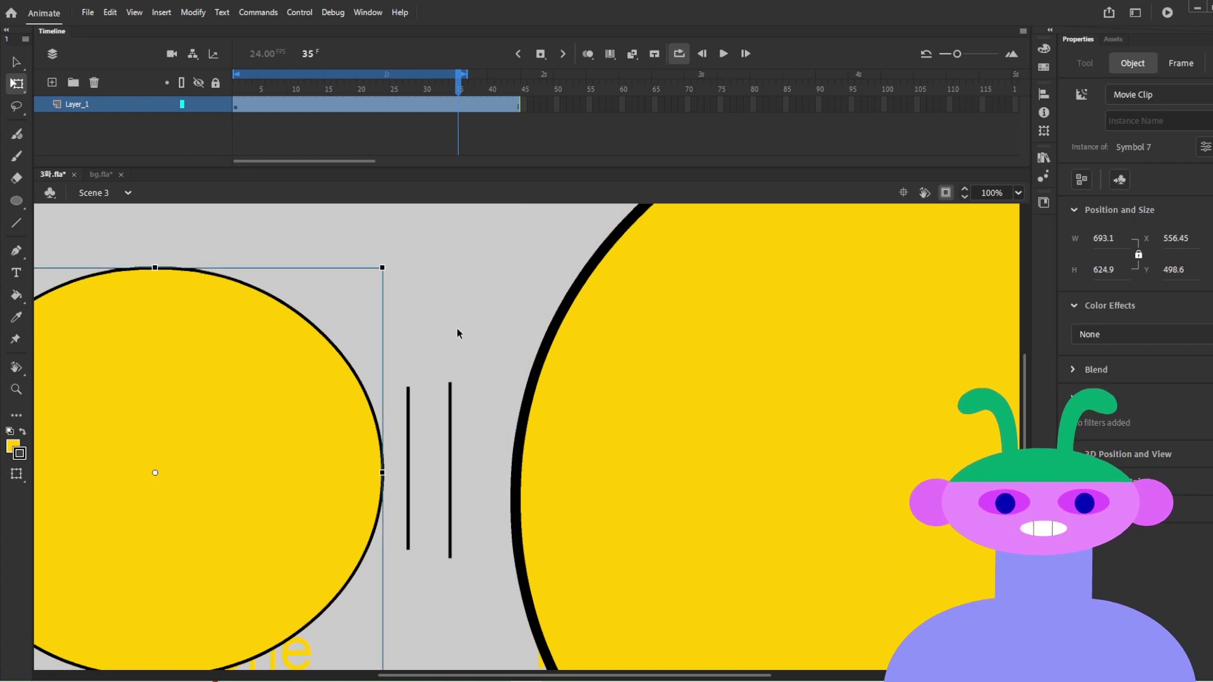
Step: Enlarge the None-scale ellipse with Free Transform, and move the Normal-scale ellipse closer to the two lines for an outline comparison
{"action": "left_click_drag", "start_coordinate": [383, 267], "coordinate": [577, 140]}
{"action": "left_click_drag", "start_coordinate": [417, 530], "coordinate": [275, 550]}
{"action": "left_click_drag", "start_coordinate": [574, 496], "coordinate": [535, 496]}
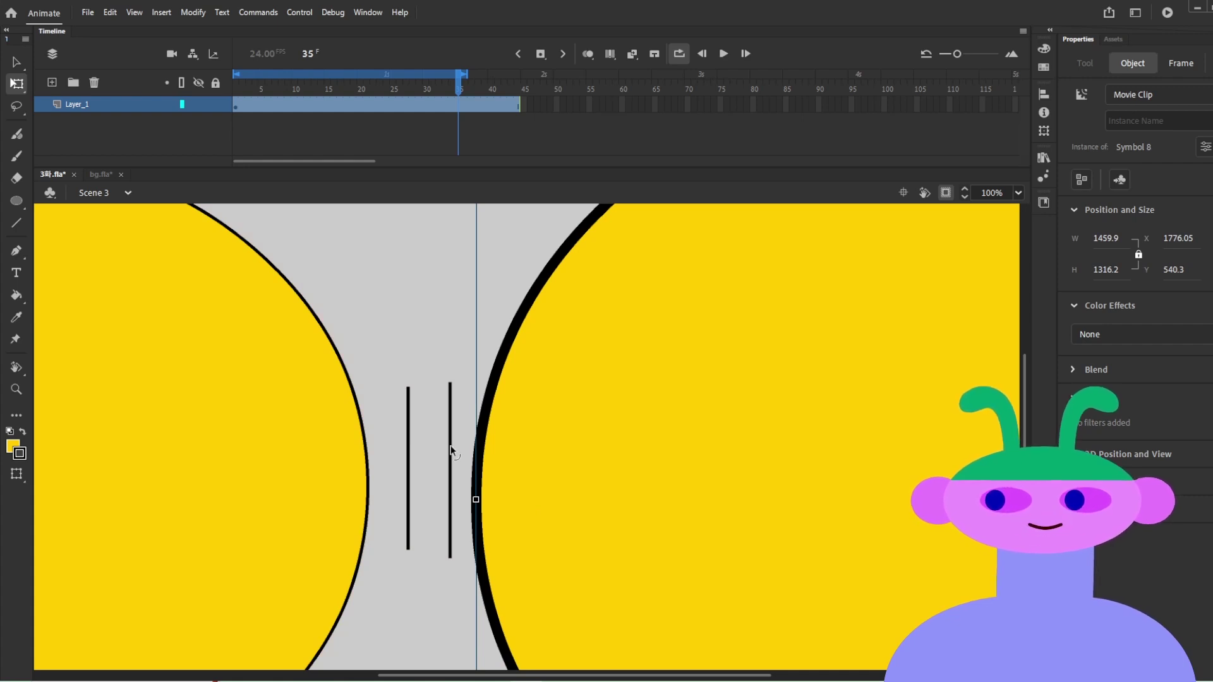
{"action": "left_click", "coordinate": [356, 453]}
{"action": "key", "text": "ctrl+a"}
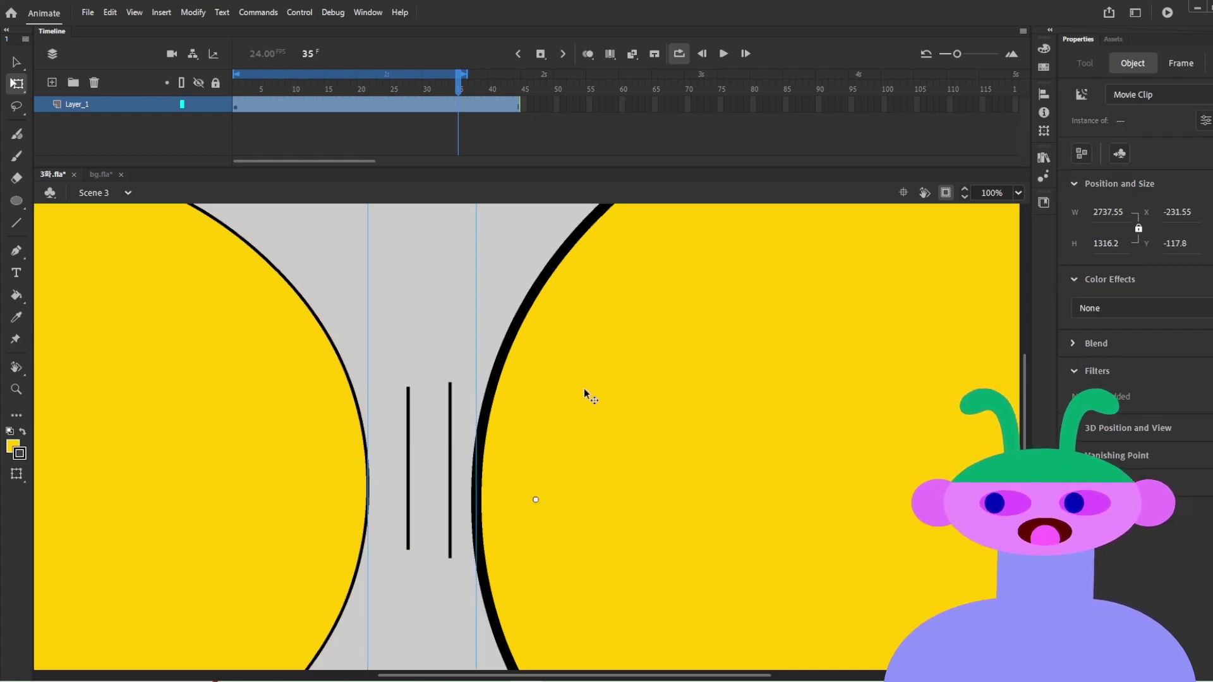
Step: Resize the None-scale ellipse to about 952 × 859 with Free Transform and place it over the two vertical lines
{"action": "key", "text": "z"}
{"action": "key", "text": "v"}
{"action": "left_click", "coordinate": [439, 328]}
{"action": "left_click_drag", "start_coordinate": [299, 408], "coordinate": [321, 505]}
{"action": "key", "text": "q"}
{"action": "left_click_drag", "start_coordinate": [388, 261], "coordinate": [137, 488]}
{"action": "left_click_drag", "start_coordinate": [77, 573], "coordinate": [373, 431]}
{"action": "left_click_drag", "start_coordinate": [431, 313], "coordinate": [766, 138]}
{"action": "left_click_drag", "start_coordinate": [242, 469], "coordinate": [459, 452]}
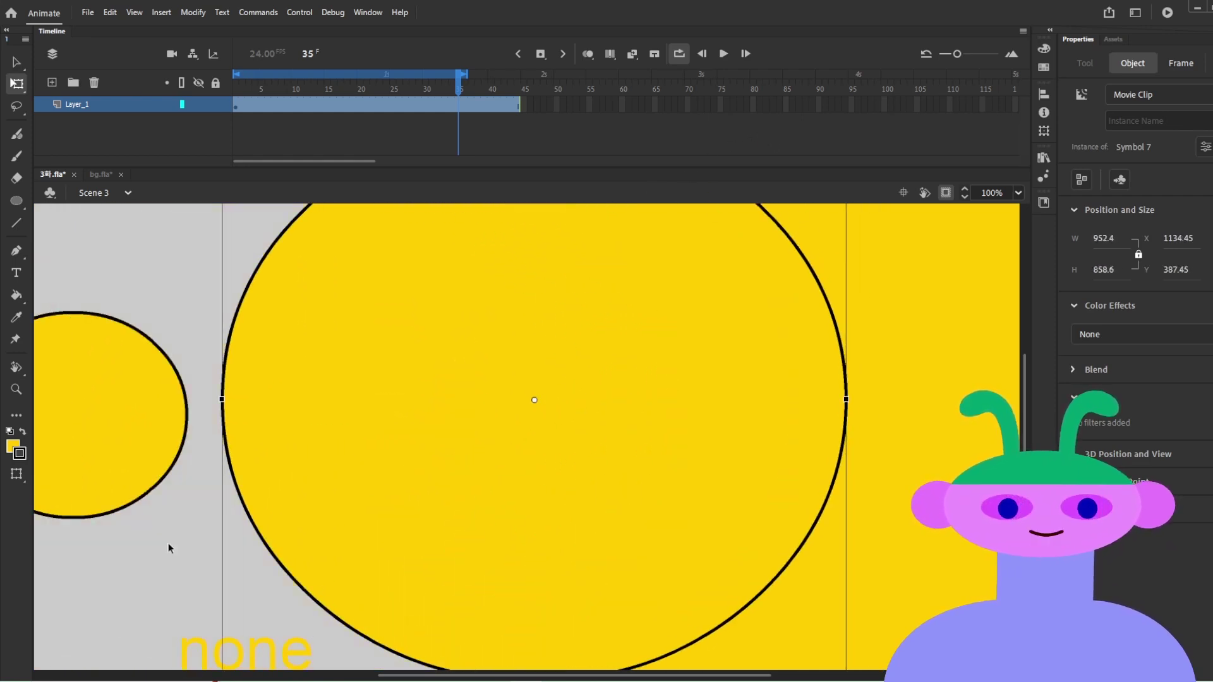
Step: Delete both None-scale ellipses, keeping the lines and the Normal-scale ellipse
{"action": "left_click", "coordinate": [168, 544]}
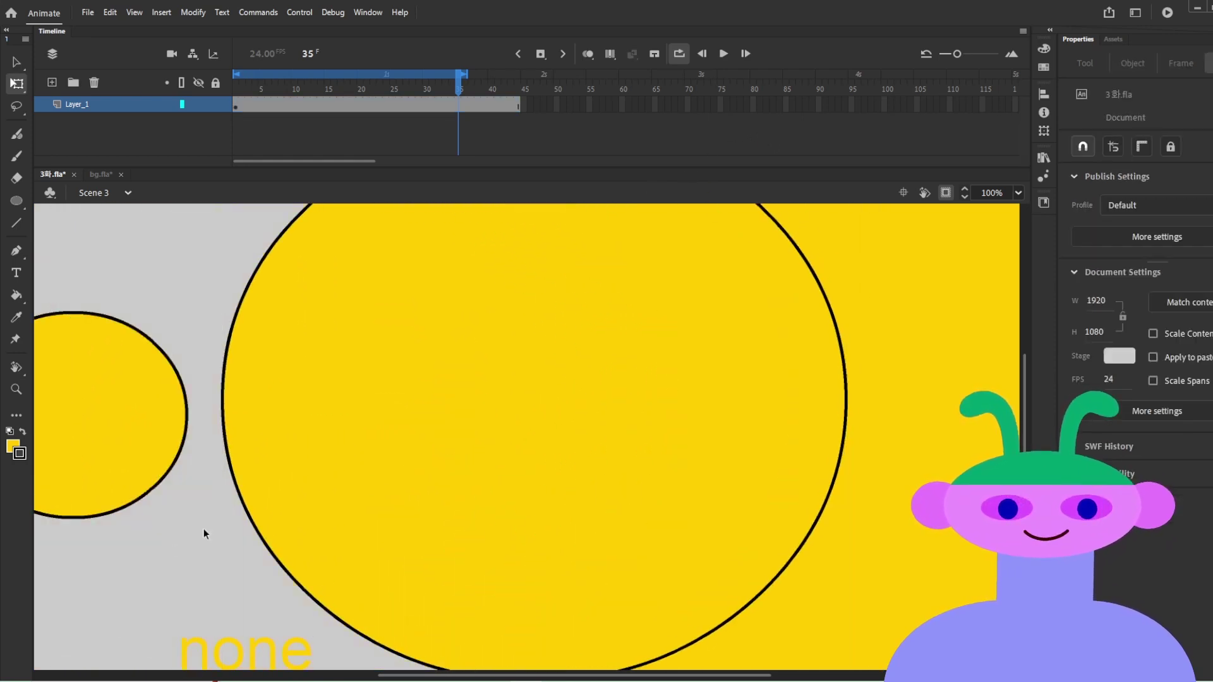
{"action": "left_click", "coordinate": [319, 428]}
{"action": "left_click", "coordinate": [153, 419], "text": "shift"}
{"action": "key", "text": "Delete"}
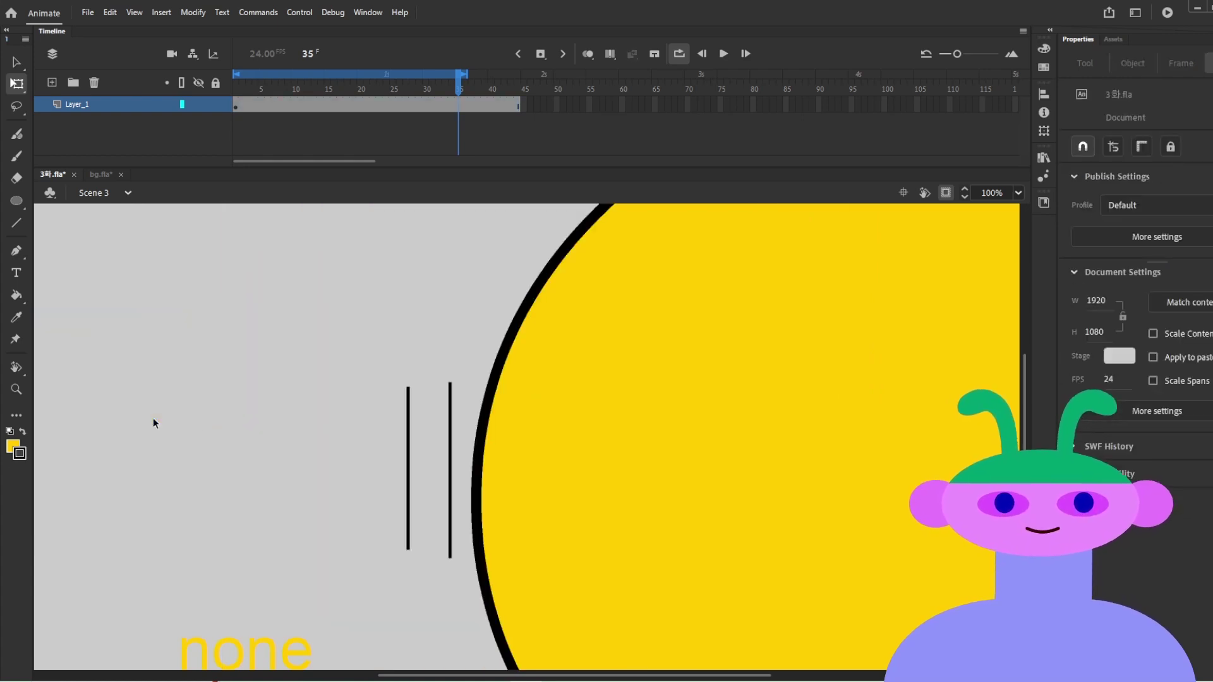
Step: Shrink the Normal-scale ellipse to about 208 × 188 with Free Transform and place it right beside the two lines
{"action": "left_click", "coordinate": [678, 489]}
{"action": "left_click_drag", "start_coordinate": [572, 401], "coordinate": [599, 499]}
{"action": "left_click_drag", "start_coordinate": [615, 453], "coordinate": [527, 609]}
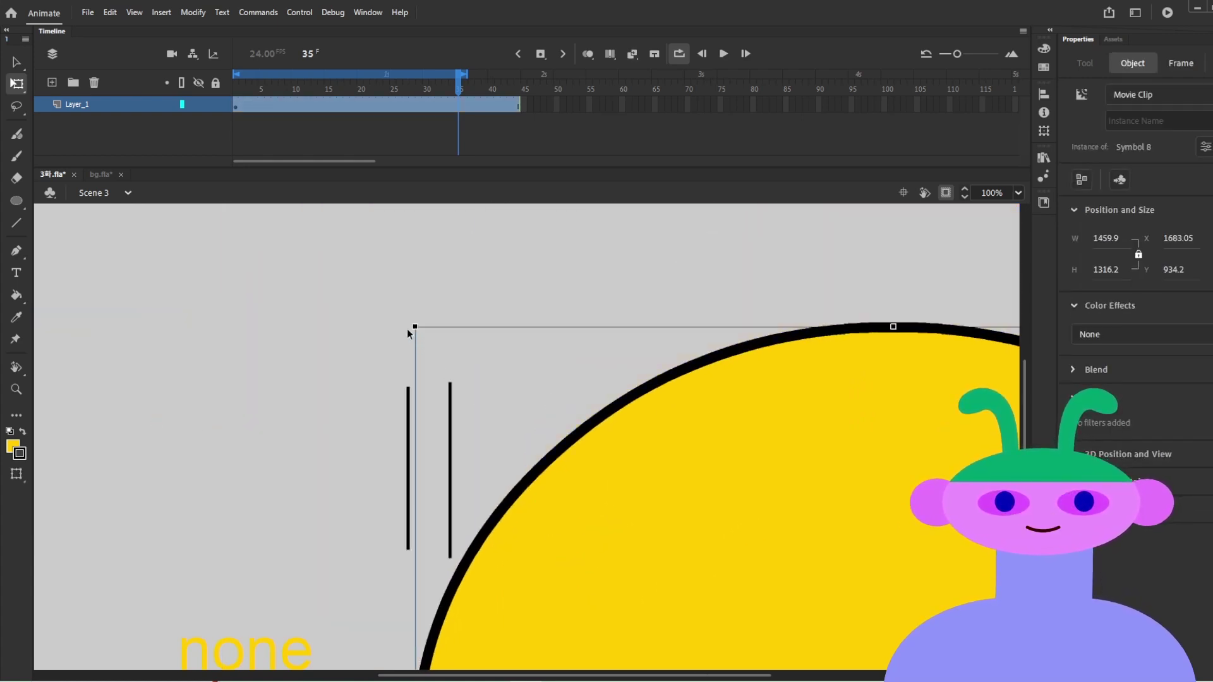
{"action": "left_click_drag", "start_coordinate": [414, 328], "coordinate": [797, 616]}
{"action": "left_click_drag", "start_coordinate": [898, 647], "coordinate": [693, 331]}
{"action": "left_click_drag", "start_coordinate": [839, 307], "coordinate": [752, 379]}
{"action": "left_click_drag", "start_coordinate": [704, 471], "coordinate": [532, 486]}
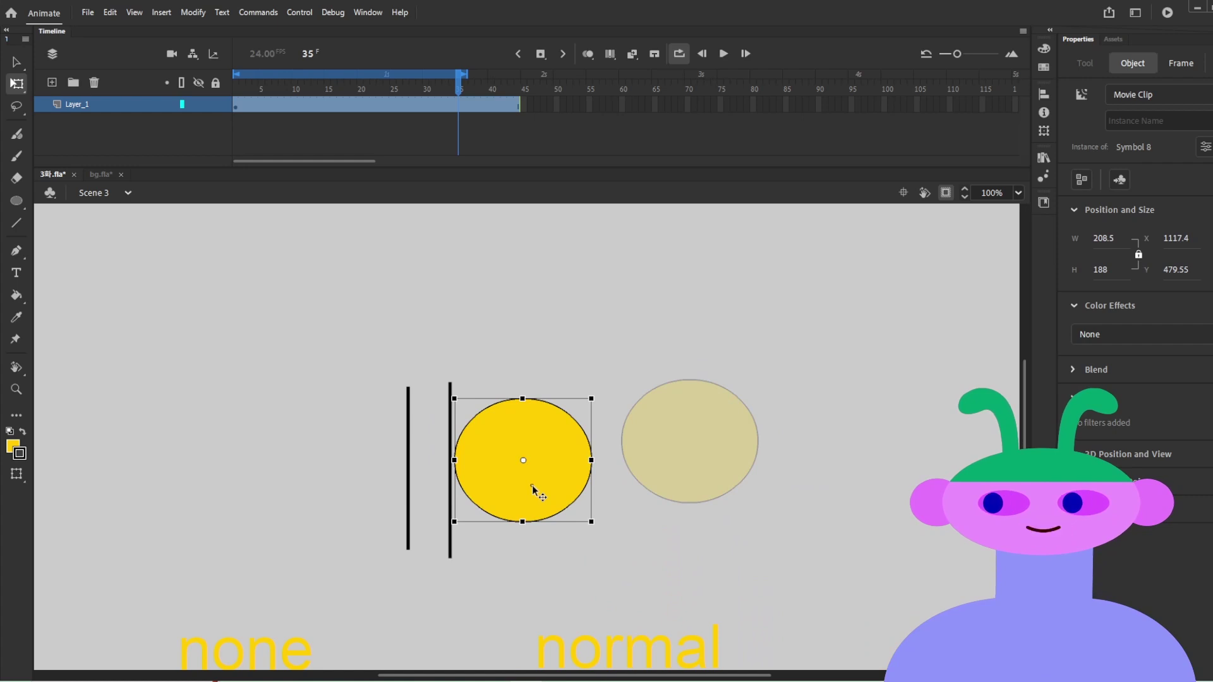
Step: Undo the last ellipse change, and delete the remaining ellipse, lines and labels from the stage
{"action": "left_click_drag", "start_coordinate": [746, 616], "coordinate": [491, 445]}
{"action": "key", "text": "ctrl+z"}
{"action": "left_click_drag", "start_coordinate": [876, 322], "coordinate": [34, 670]}
{"action": "key", "text": "Delete"}
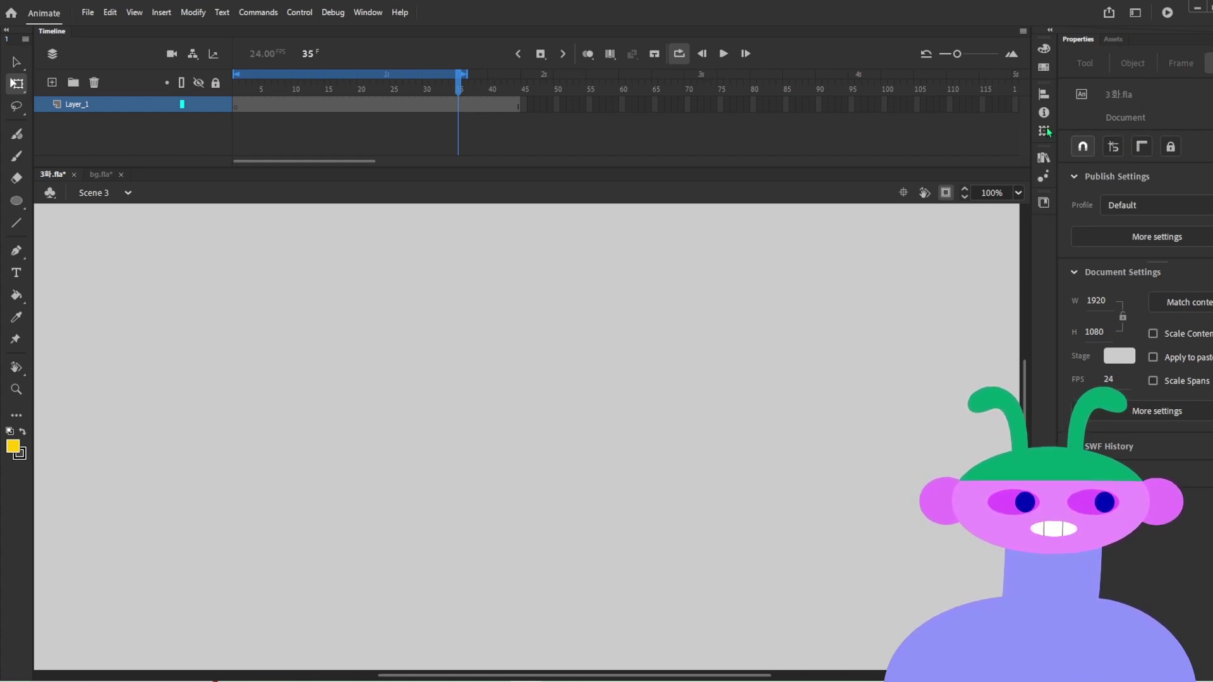
{"action": "key", "text": "v"}
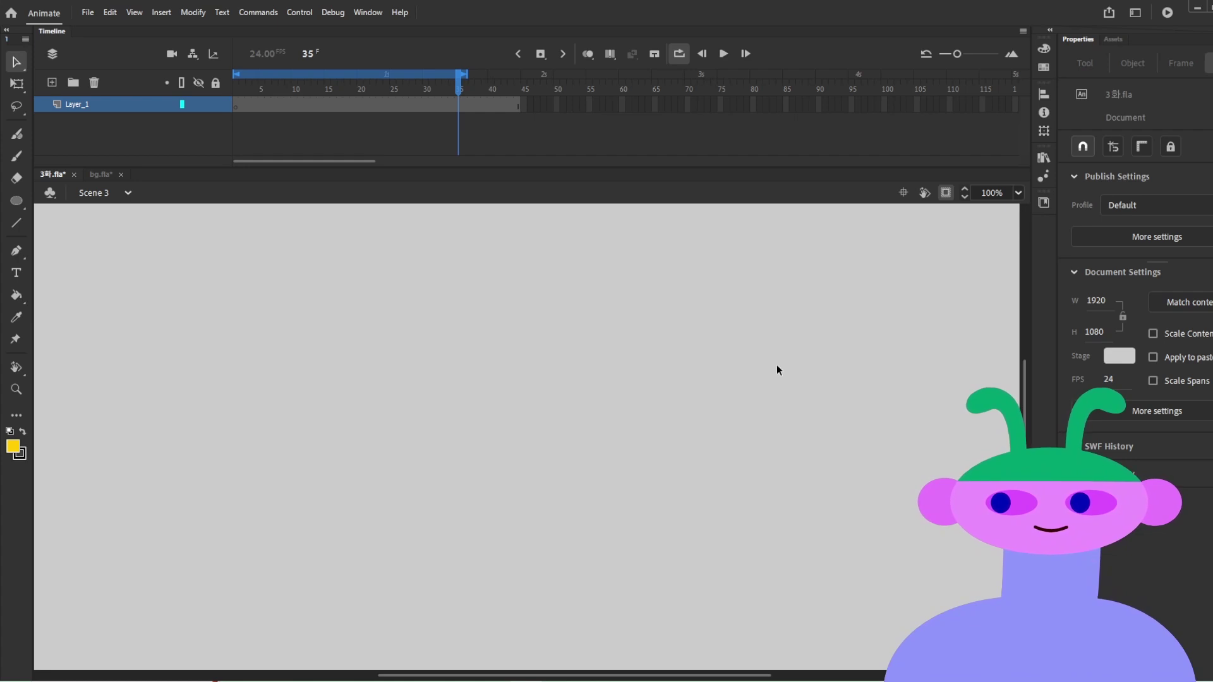
{"action": "left_click", "coordinate": [108, 15]}
{"action": "mouse_move", "coordinate": [157, 251]}
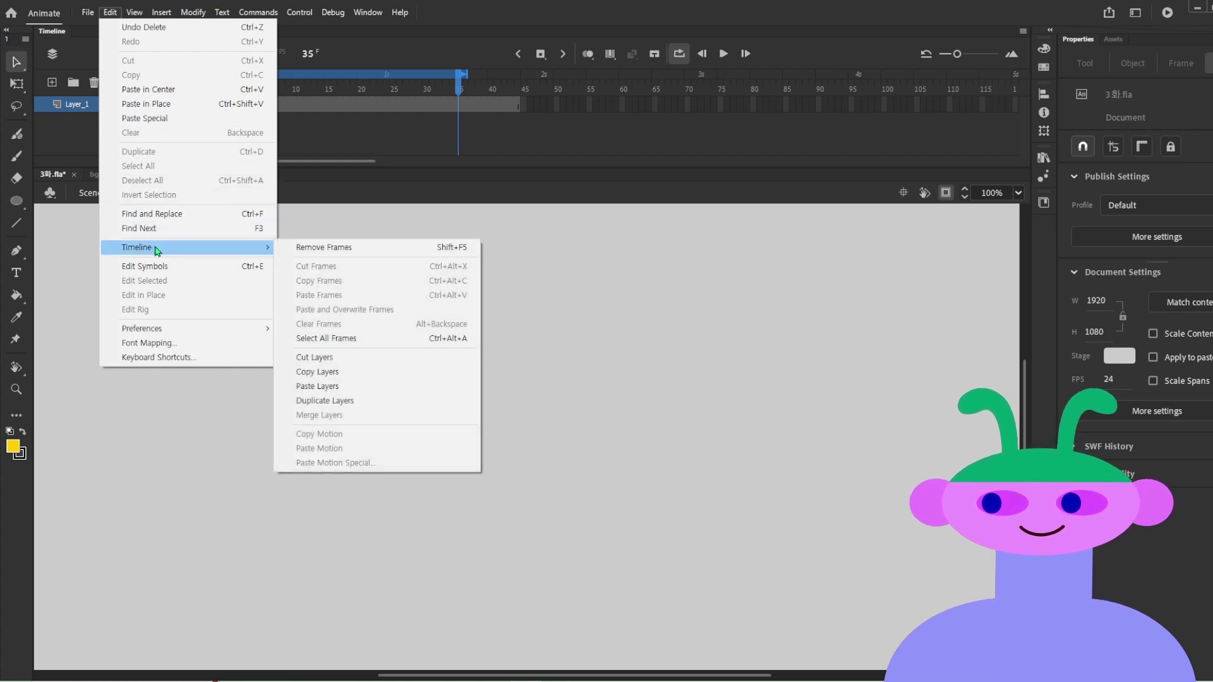
{"action": "left_click", "coordinate": [136, 14]}
{"action": "left_click", "coordinate": [134, 14]}
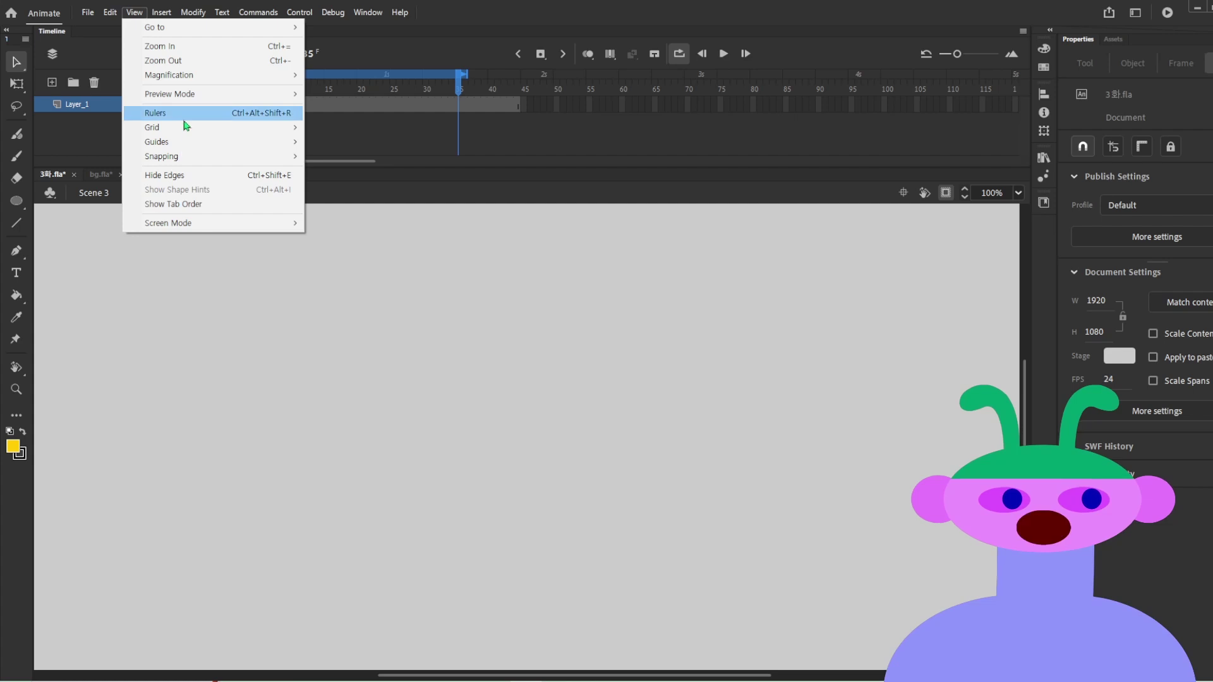
{"action": "left_click", "coordinate": [194, 235]}
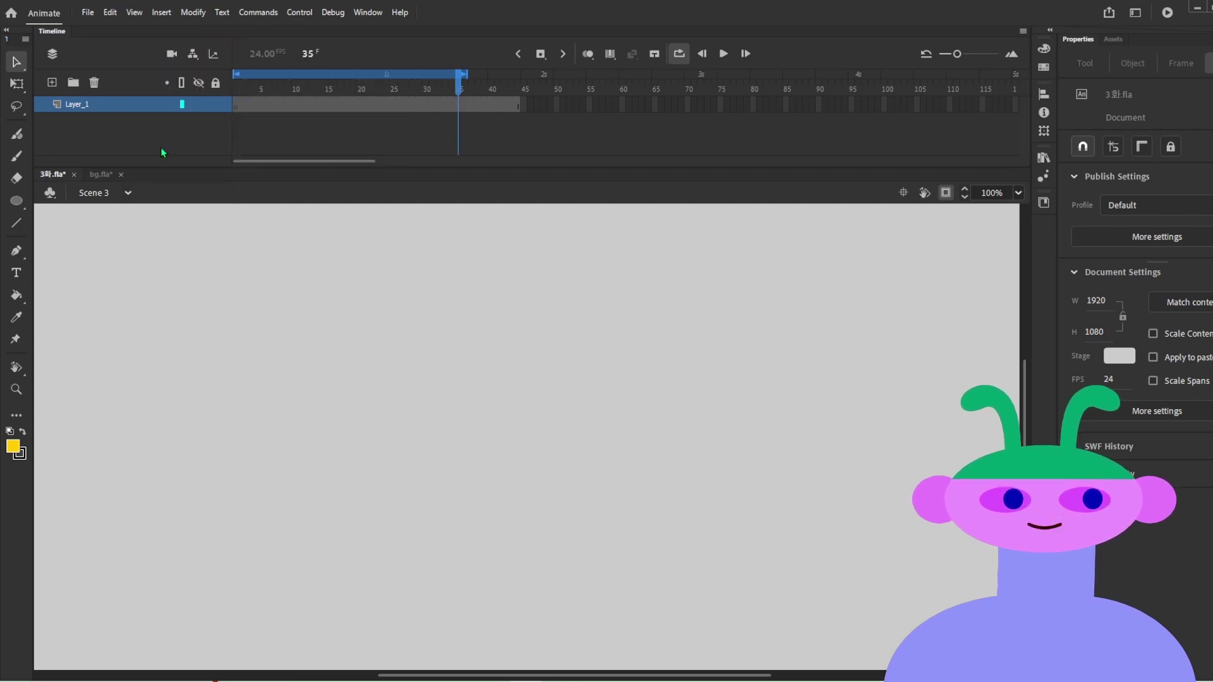
Step: Set the stage preview mode to Anti-Alias
{"action": "left_click", "coordinate": [136, 12]}
{"action": "mouse_move", "coordinate": [161, 100]}
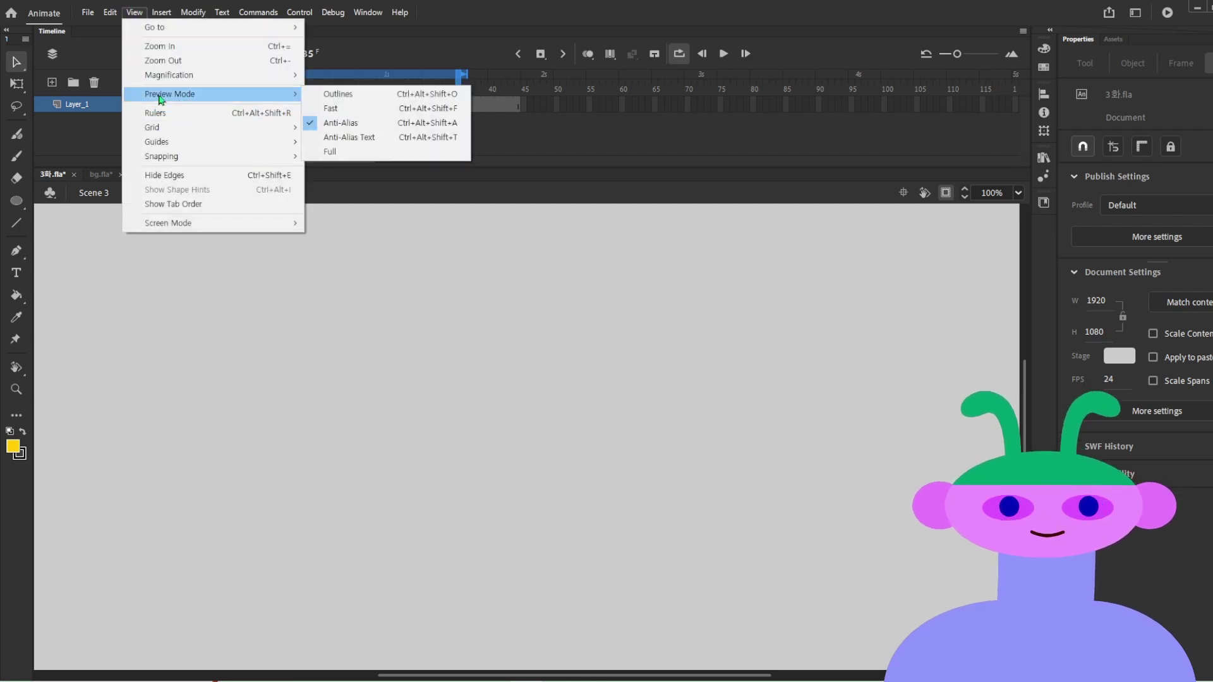
{"action": "left_click", "coordinate": [345, 128]}
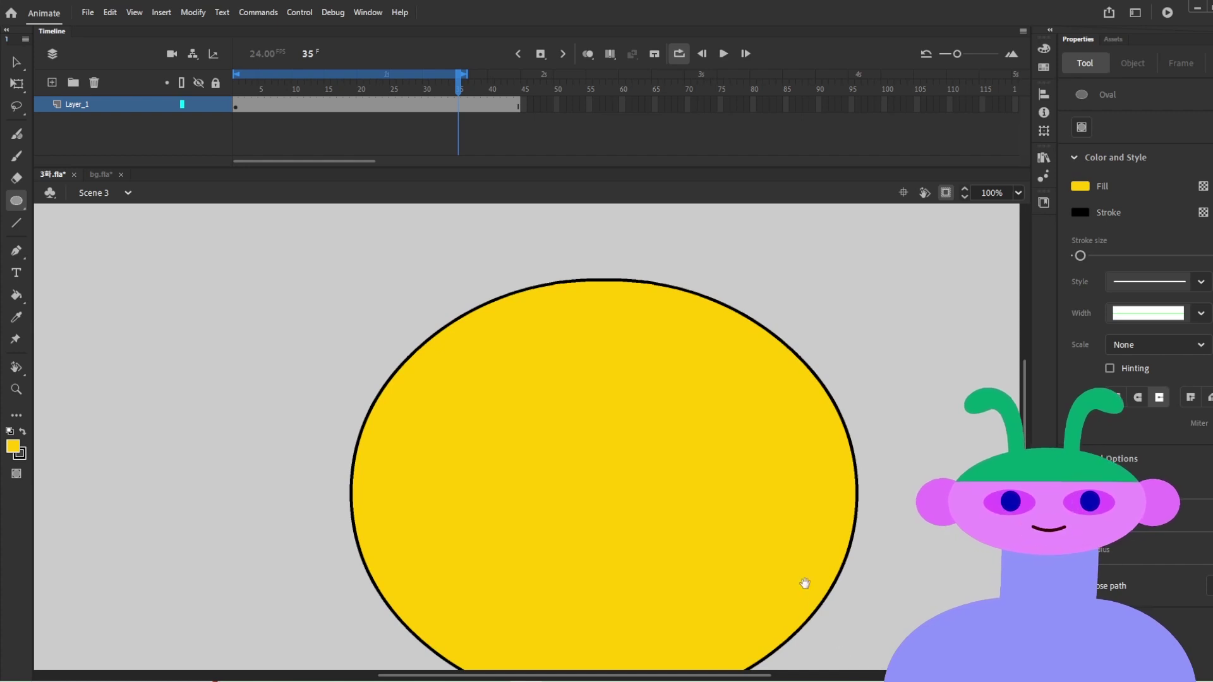
Step: Switch the stage preview mode to Fast to compare how the yellow ellipse's outline is rendered
{"action": "left_click_drag", "start_coordinate": [804, 583], "coordinate": [755, 496]}
{"action": "key", "text": "v"}
{"action": "double_click", "coordinate": [633, 468]}
{"action": "key", "text": "q"}
{"action": "left_click", "coordinate": [807, 365]}
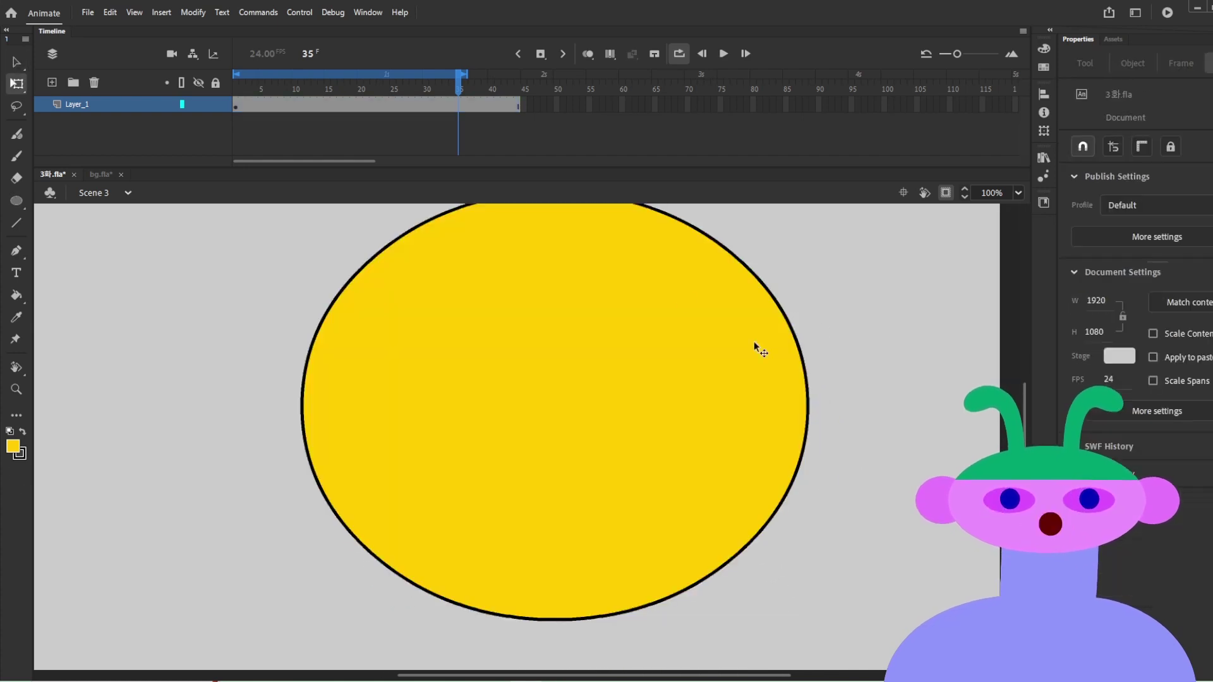
{"action": "key", "text": "z"}
{"action": "left_click", "coordinate": [795, 404]}
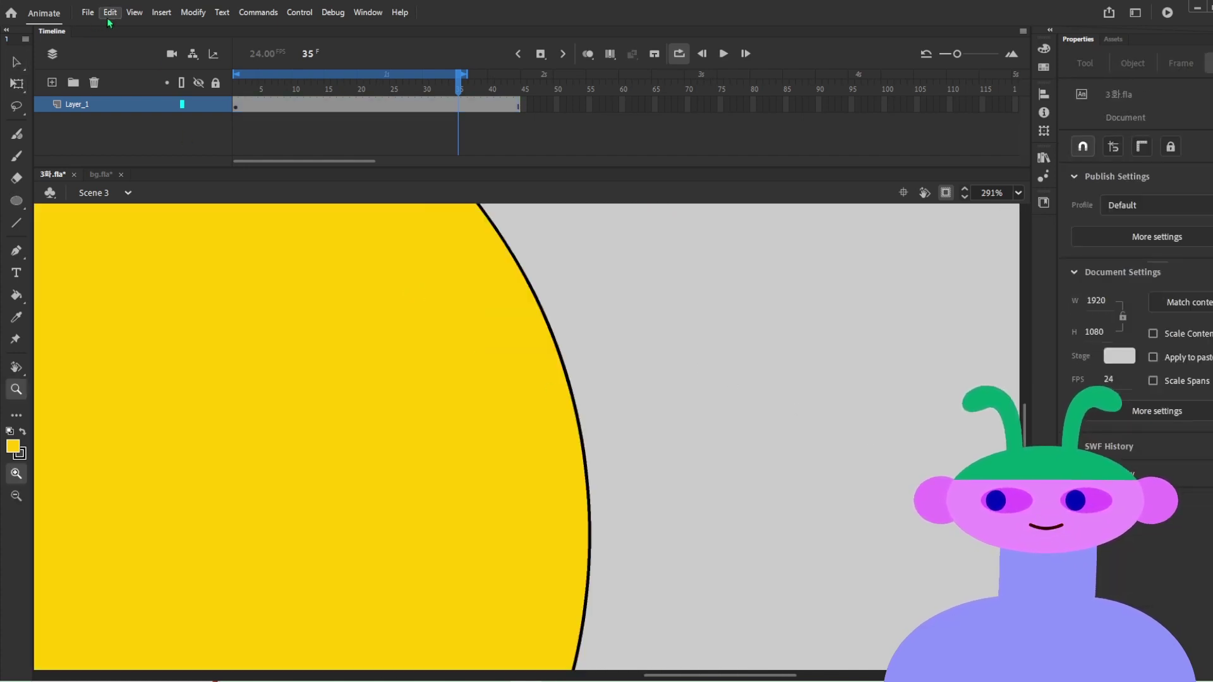
{"action": "left_click", "coordinate": [134, 12]}
{"action": "left_click", "coordinate": [134, 12]}
{"action": "left_click", "coordinate": [134, 12]}
{"action": "mouse_move", "coordinate": [166, 94]}
{"action": "left_click", "coordinate": [405, 111]}
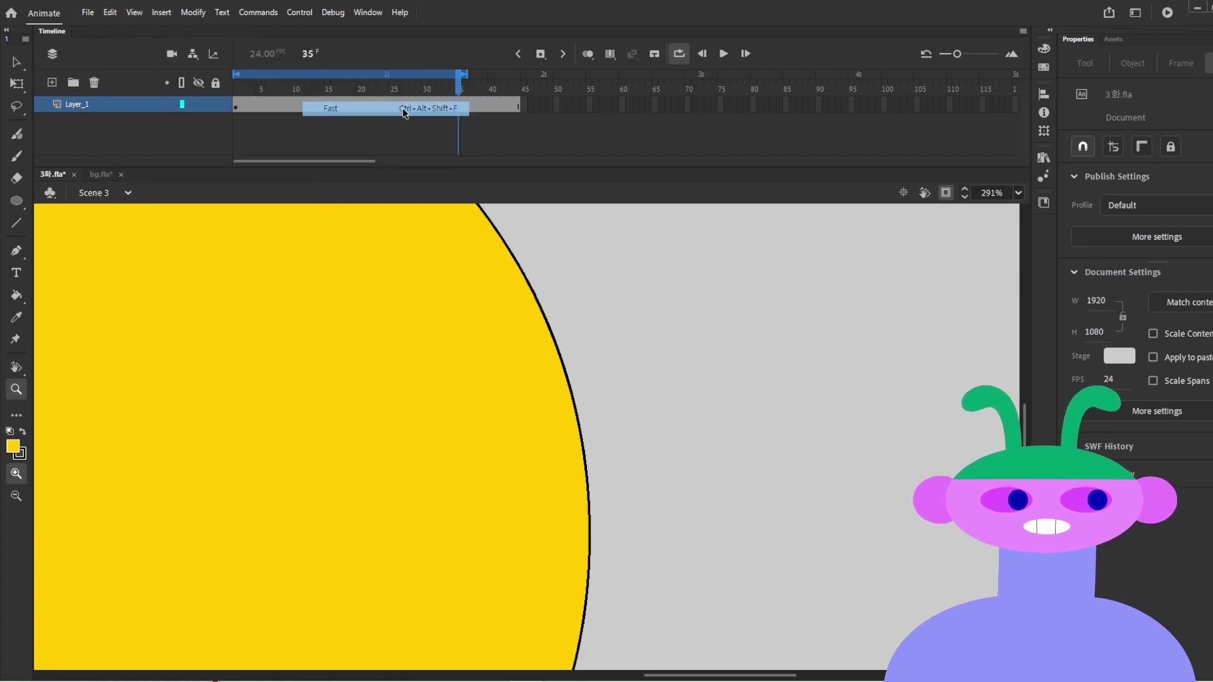
Step: Try pulling the yellow ellipse's edge outward with the Selection tool, and undo it
{"action": "left_click_drag", "start_coordinate": [520, 381], "coordinate": [624, 496]}
{"action": "key", "text": "v"}
{"action": "left_click_drag", "start_coordinate": [569, 434], "coordinate": [722, 415]}
{"action": "key", "text": "ctrl+z"}
Step: Examine the whole yellow ellipse in Fast preview mode and select its fill and outline
{"action": "key", "text": "z"}
{"action": "left_click", "coordinate": [346, 380], "text": "alt"}
{"action": "left_click", "coordinate": [346, 380], "text": "alt"}
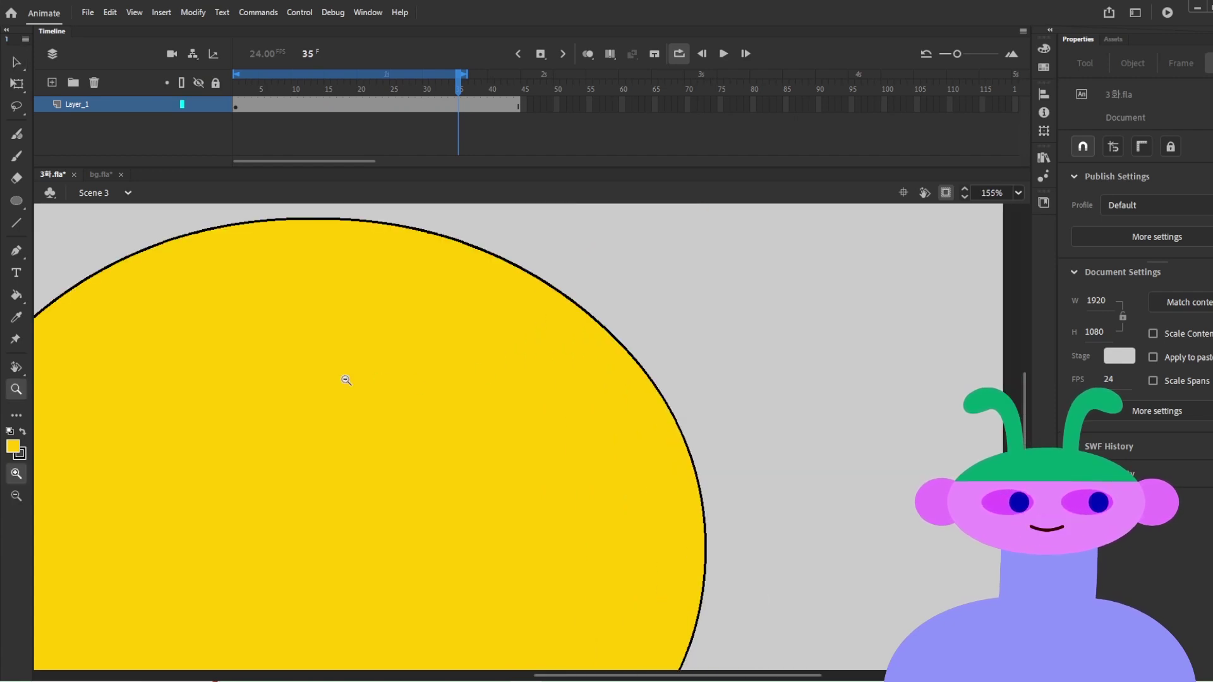
{"action": "left_click", "coordinate": [346, 380], "text": "alt"}
{"action": "left_click", "coordinate": [345, 380], "text": "alt"}
{"action": "left_click_drag", "start_coordinate": [538, 539], "coordinate": [557, 451]}
{"action": "key", "text": "v"}
{"action": "left_click", "coordinate": [594, 452]}
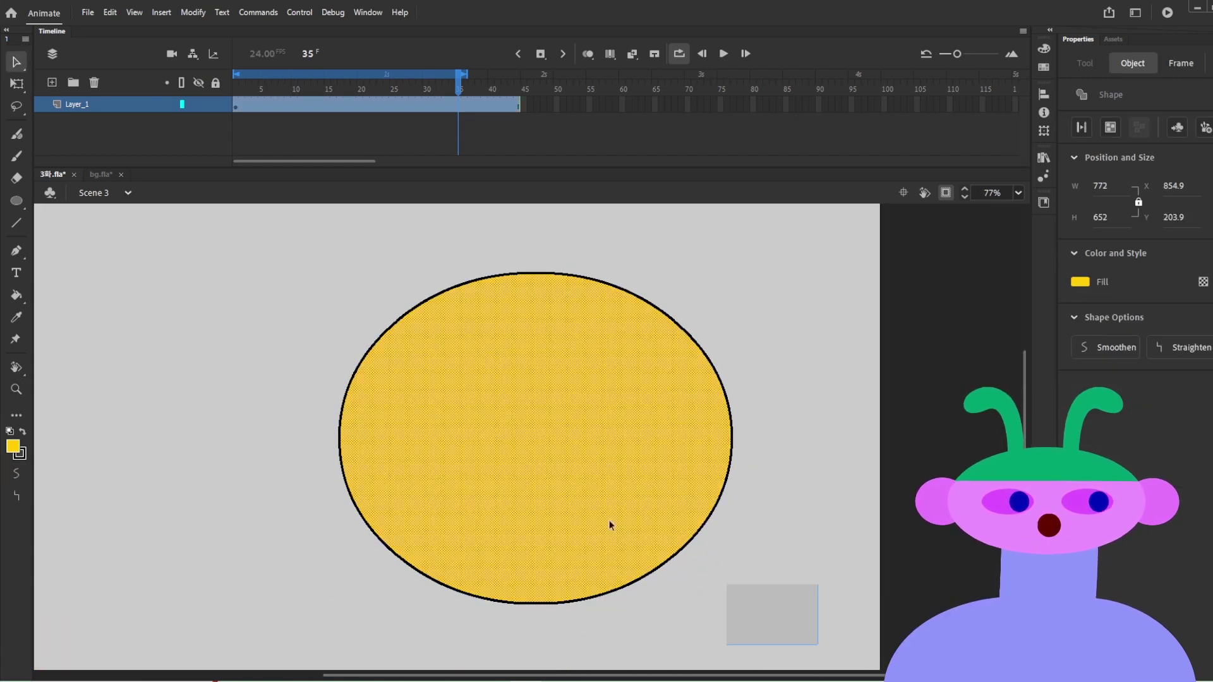
{"action": "left_click_drag", "start_coordinate": [756, 608], "coordinate": [142, 189]}
Step: Test the movie, view the ellipse enlarged with the playback quality options, and close the preview
{"action": "key", "text": "ctrl+Return"}
{"action": "right_click", "coordinate": [797, 371]}
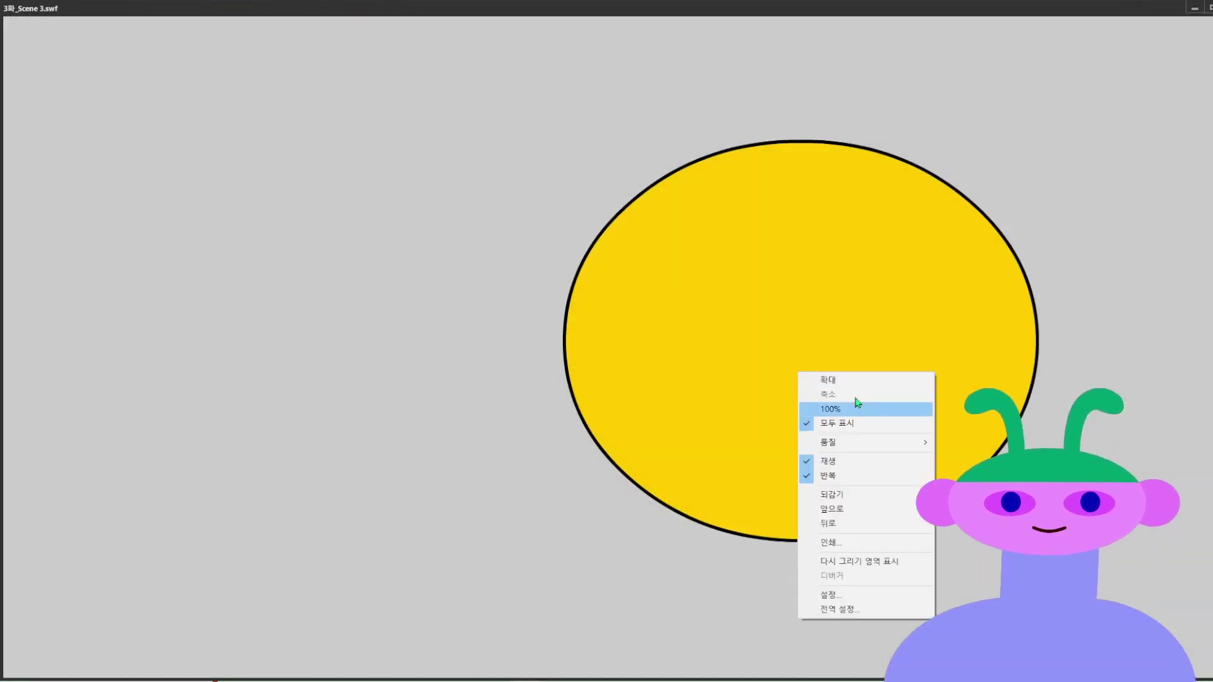
{"action": "left_click", "coordinate": [856, 381]}
{"action": "right_click", "coordinate": [724, 333]}
{"action": "mouse_move", "coordinate": [825, 401]}
{"action": "left_click", "coordinate": [901, 432]}
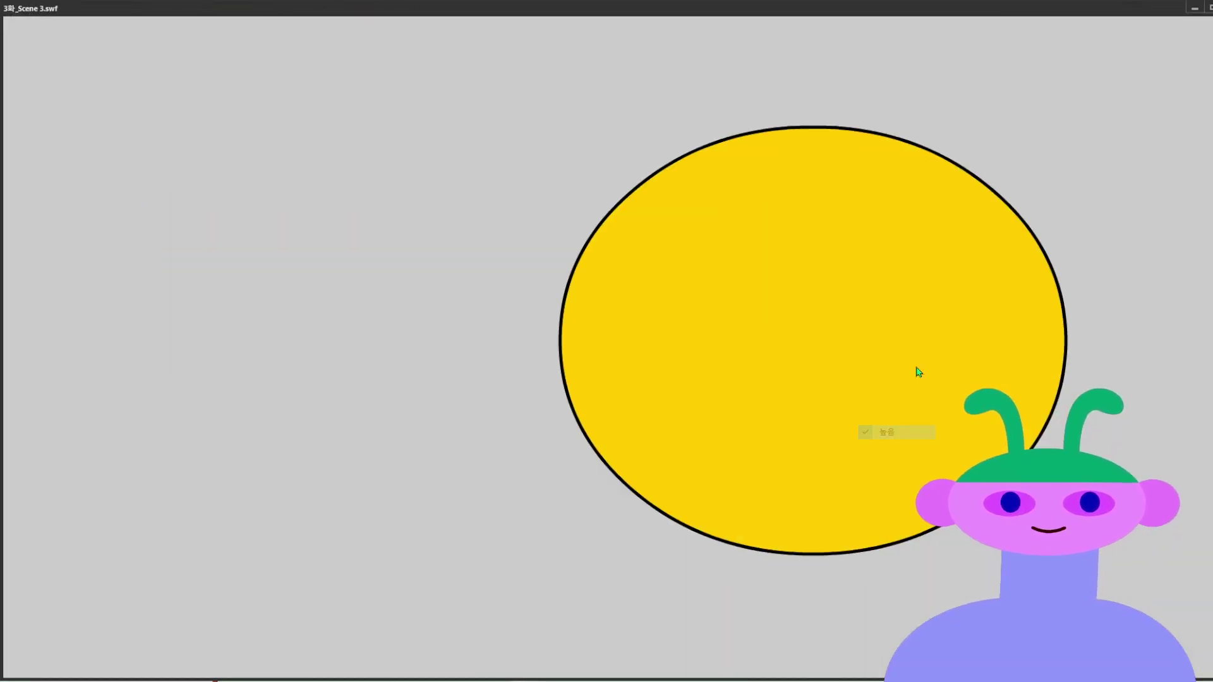
{"action": "key", "text": "ctrl+w"}
Step: Delete the yellow ellipse with its outline from the stage
{"action": "left_click", "coordinate": [904, 506]}
{"action": "left_click_drag", "start_coordinate": [791, 646], "coordinate": [241, 222]}
{"action": "key", "text": "Delete"}
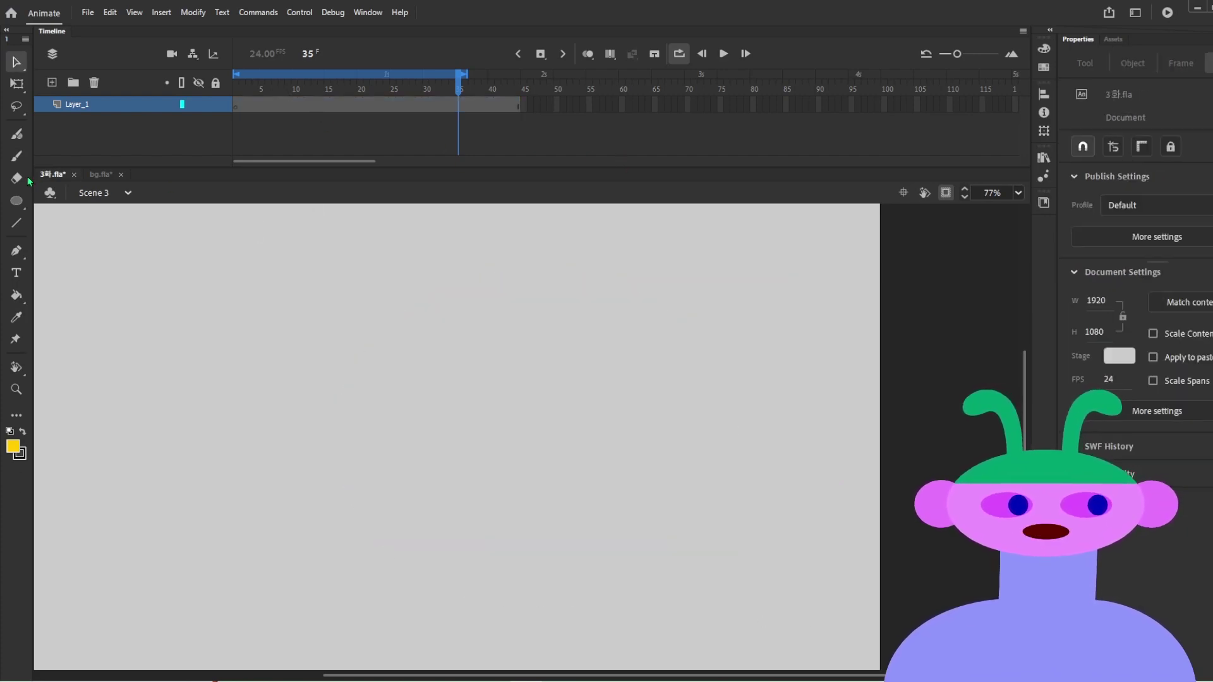
{"action": "left_click", "coordinate": [345, 12]}
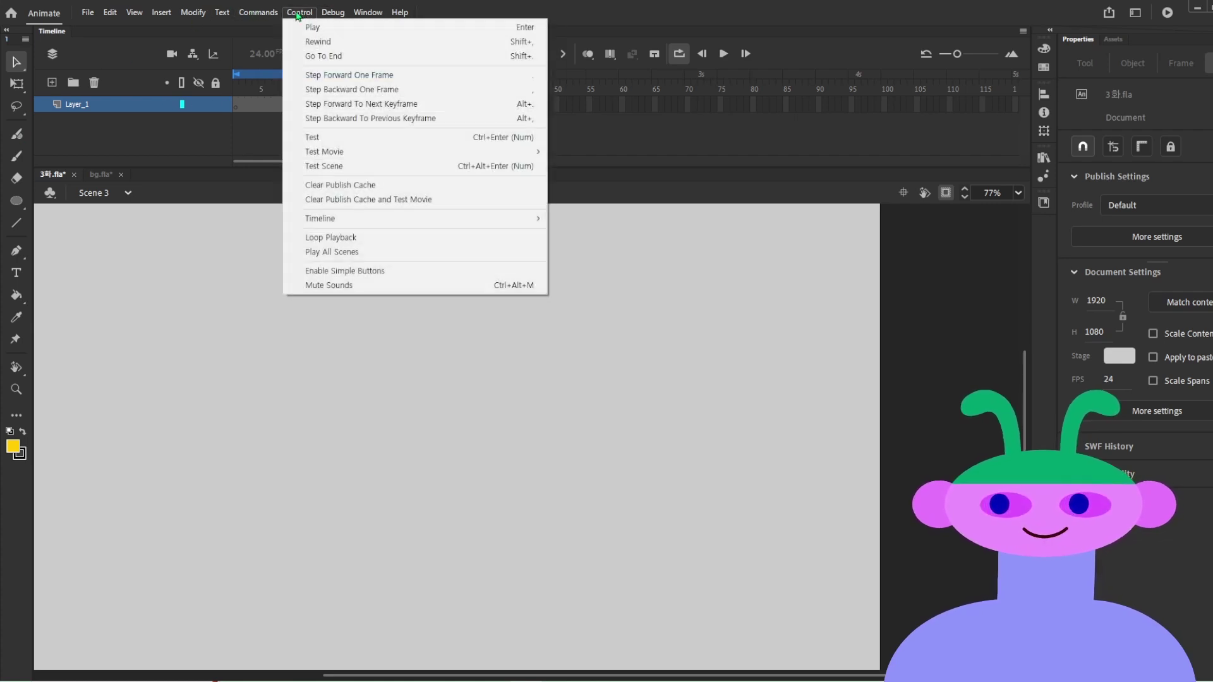
{"action": "mouse_move", "coordinate": [266, 13]}
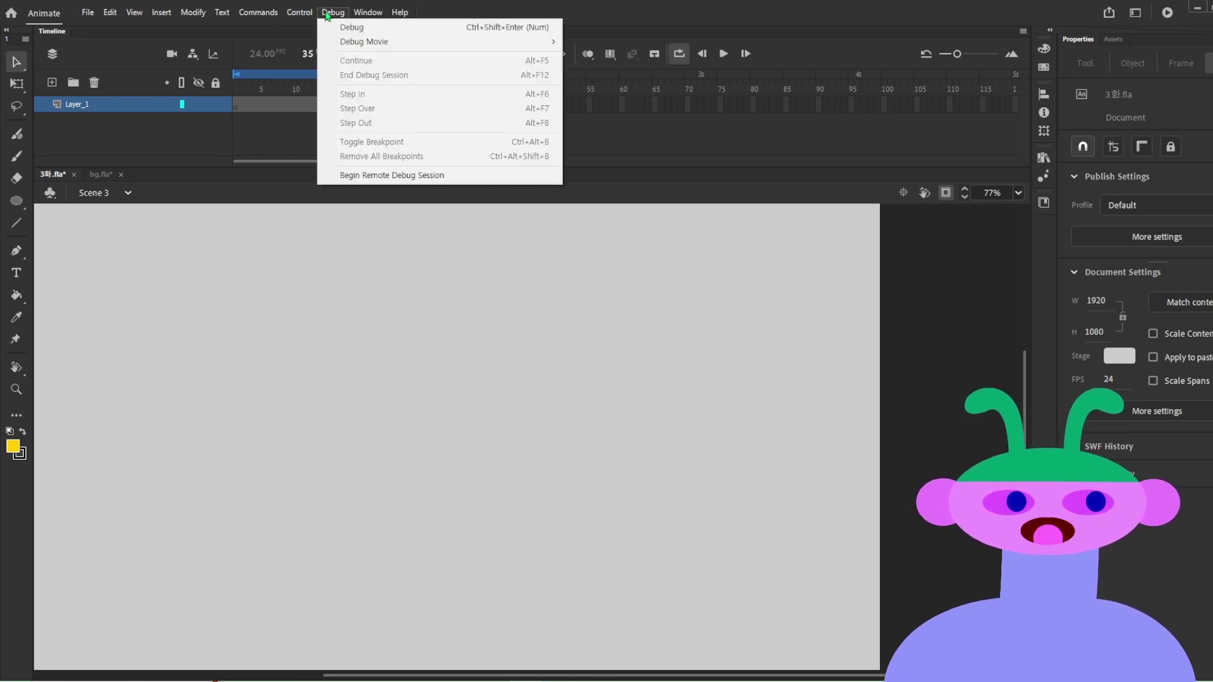
{"action": "mouse_move", "coordinate": [367, 14]}
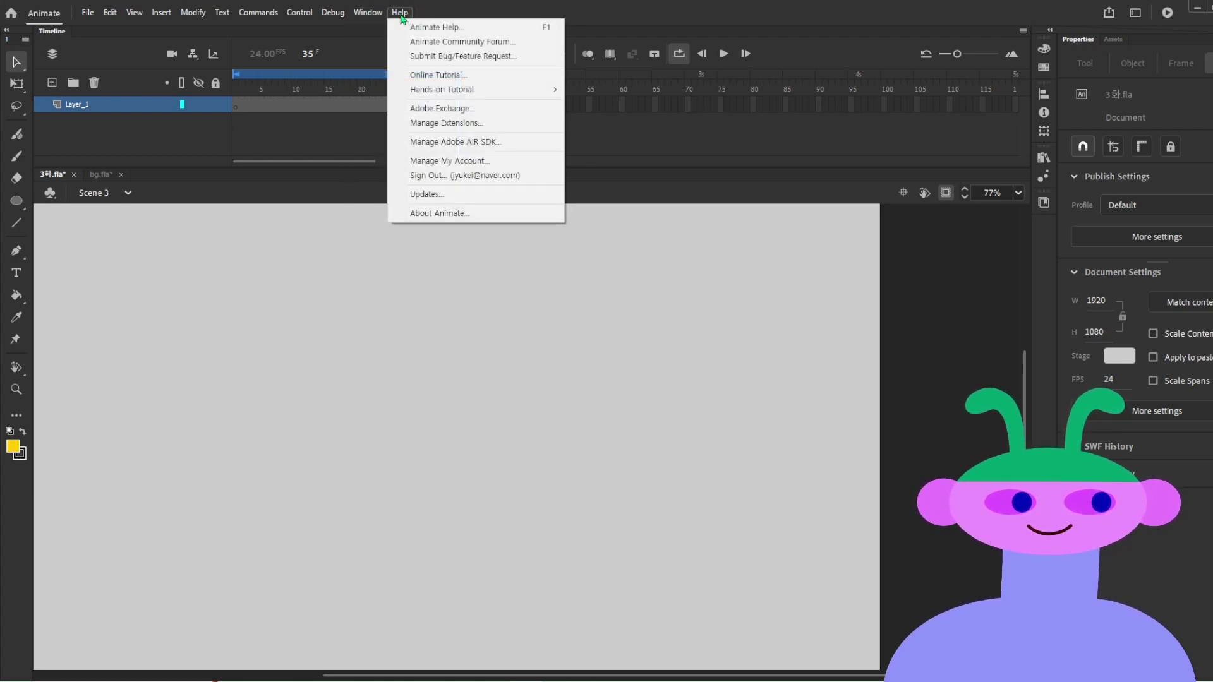
{"action": "left_click", "coordinate": [540, 279]}
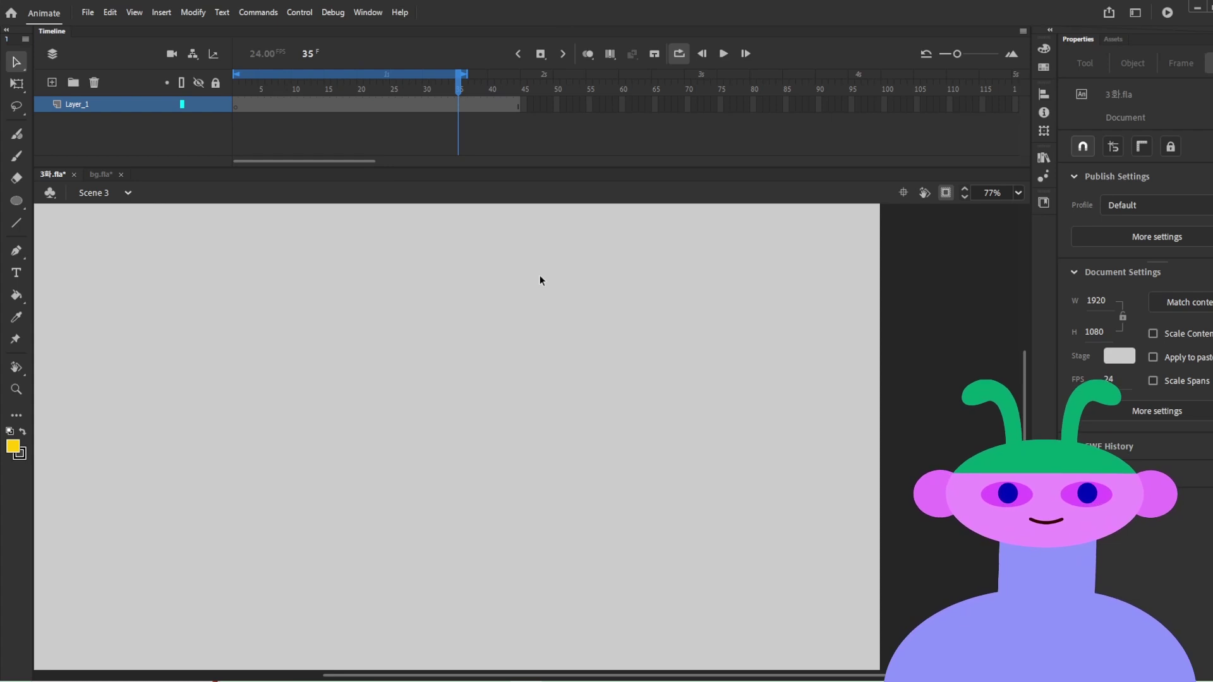
Step: Move the playhead back to frame 1 and save the document
{"action": "left_click_drag", "start_coordinate": [343, 82], "coordinate": [122, 96]}
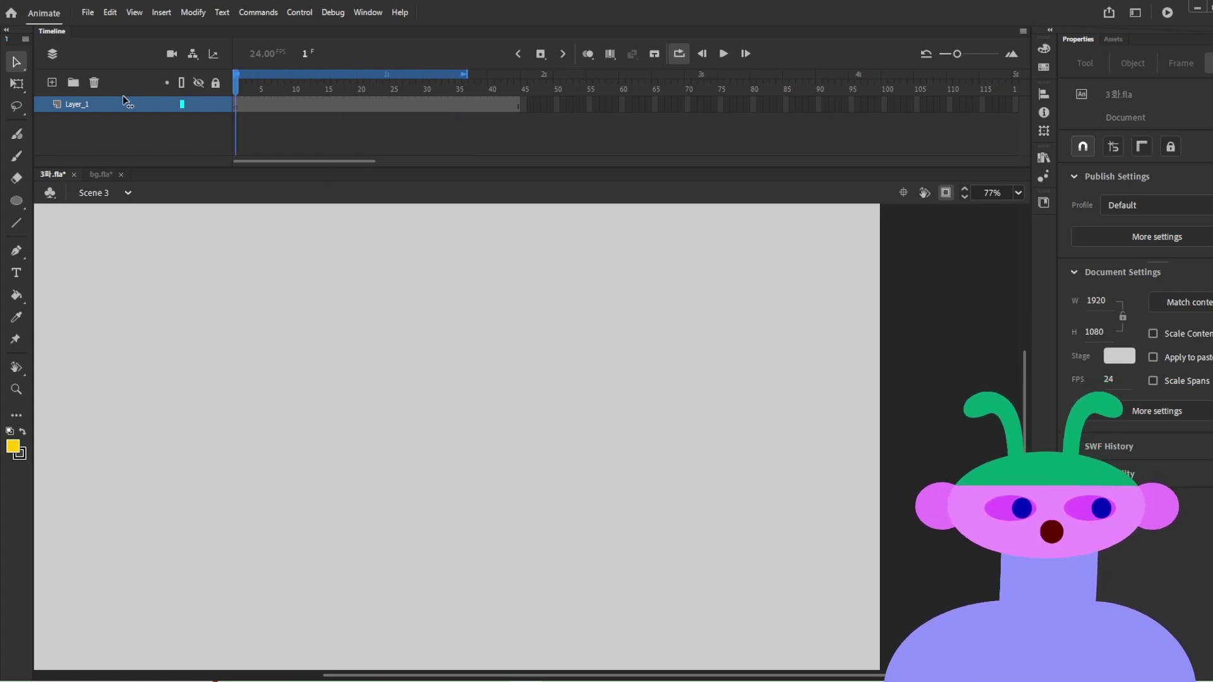
{"action": "key", "text": "ctrl+s"}
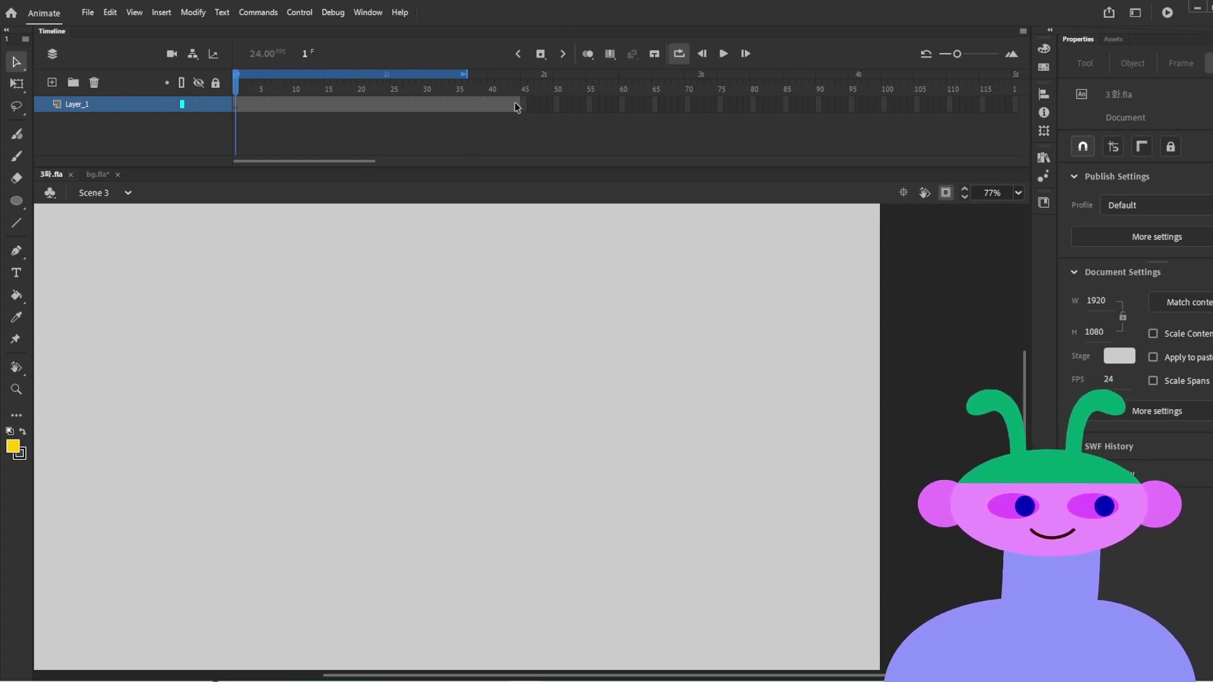
Step: Select the whole frame span of Layer_1 in the timeline
{"action": "left_click_drag", "start_coordinate": [517, 107], "coordinate": [232, 120]}
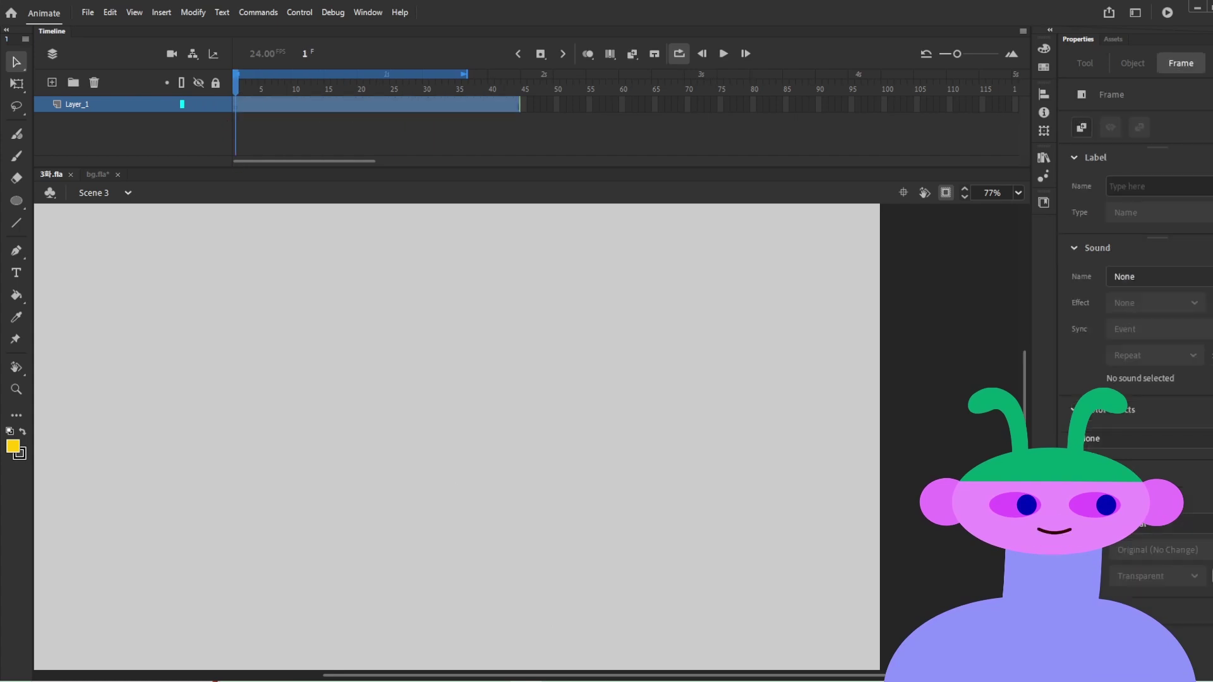
{"action": "mouse_move", "coordinate": [462, 681]}
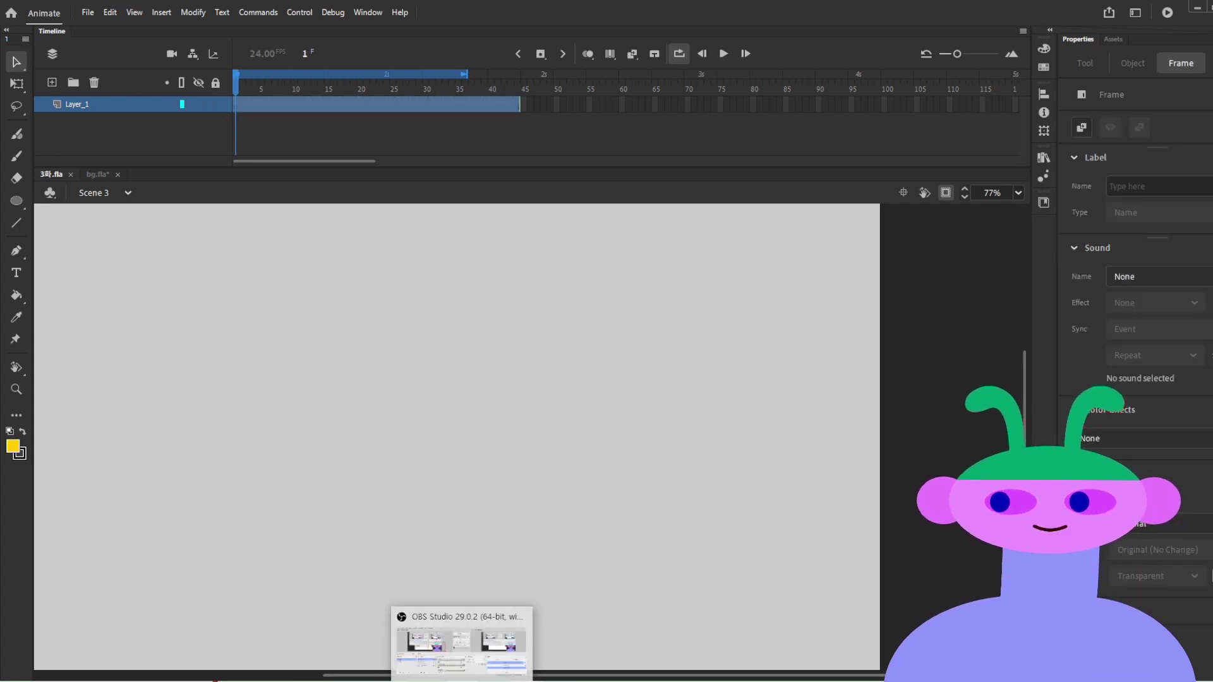